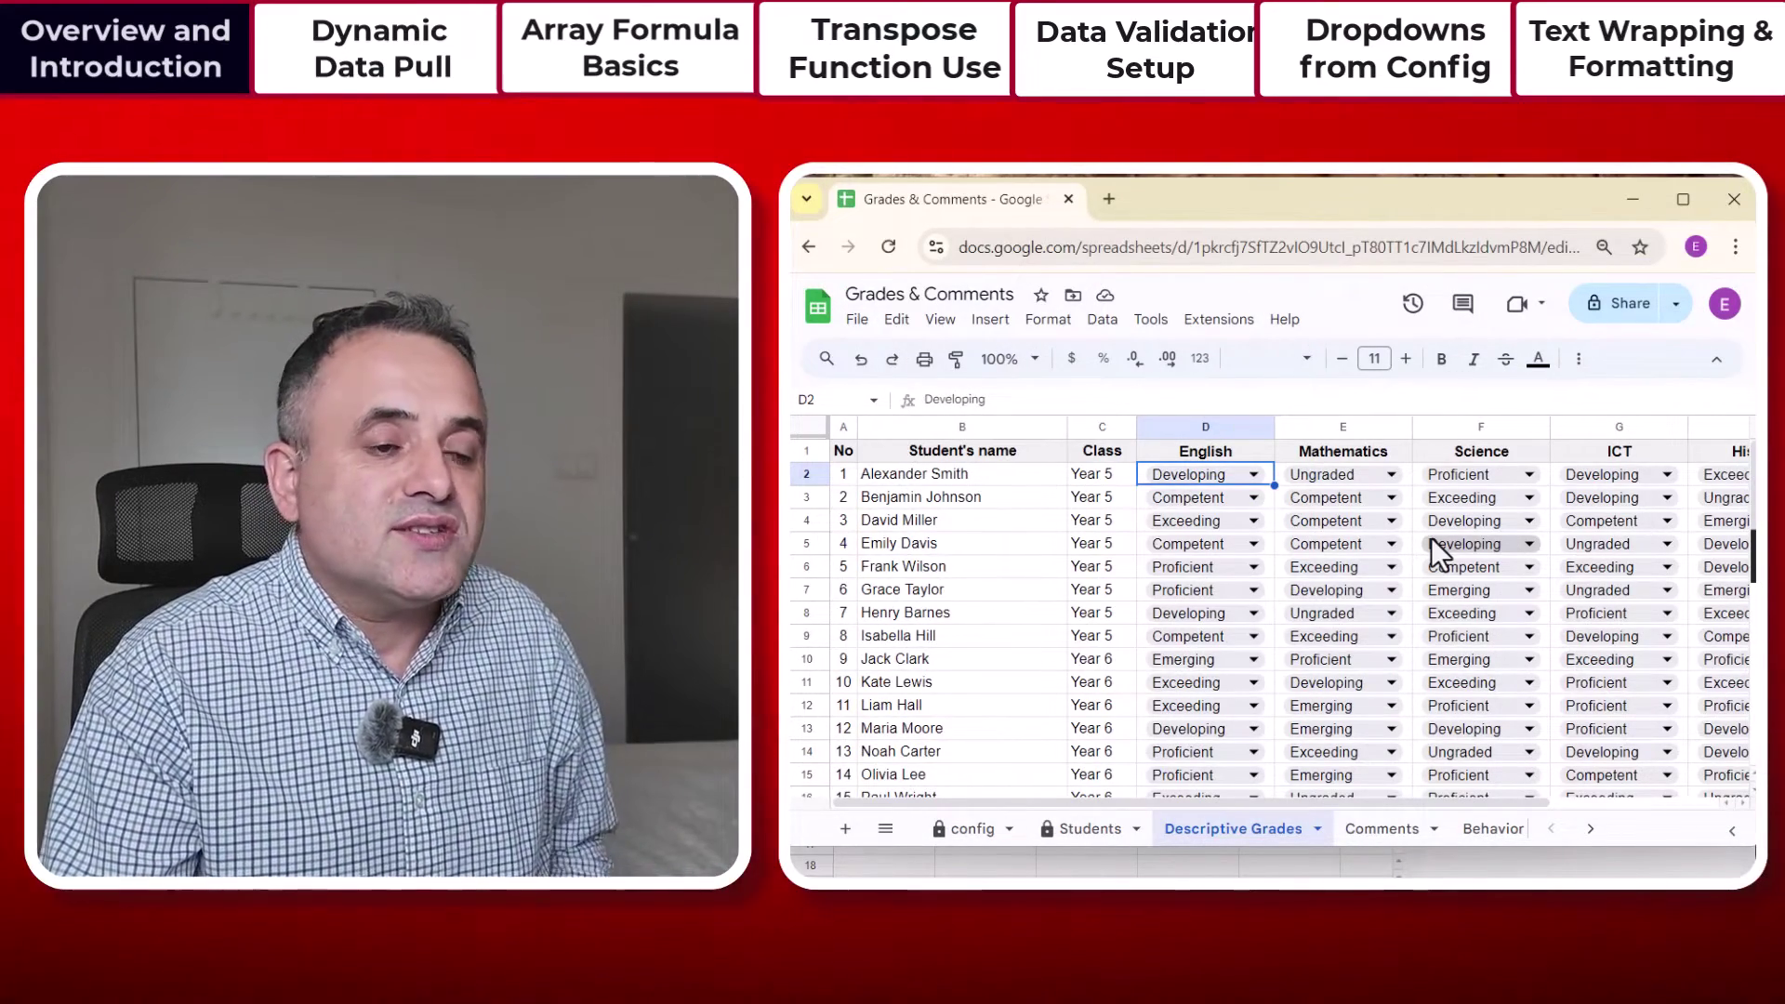
Step: Tour the finished Students, Descriptive Grades and config sheets, highlighting grading levels Exceeding through Emerging
click(1104, 839)
scroll(1069, 632, up, 5)
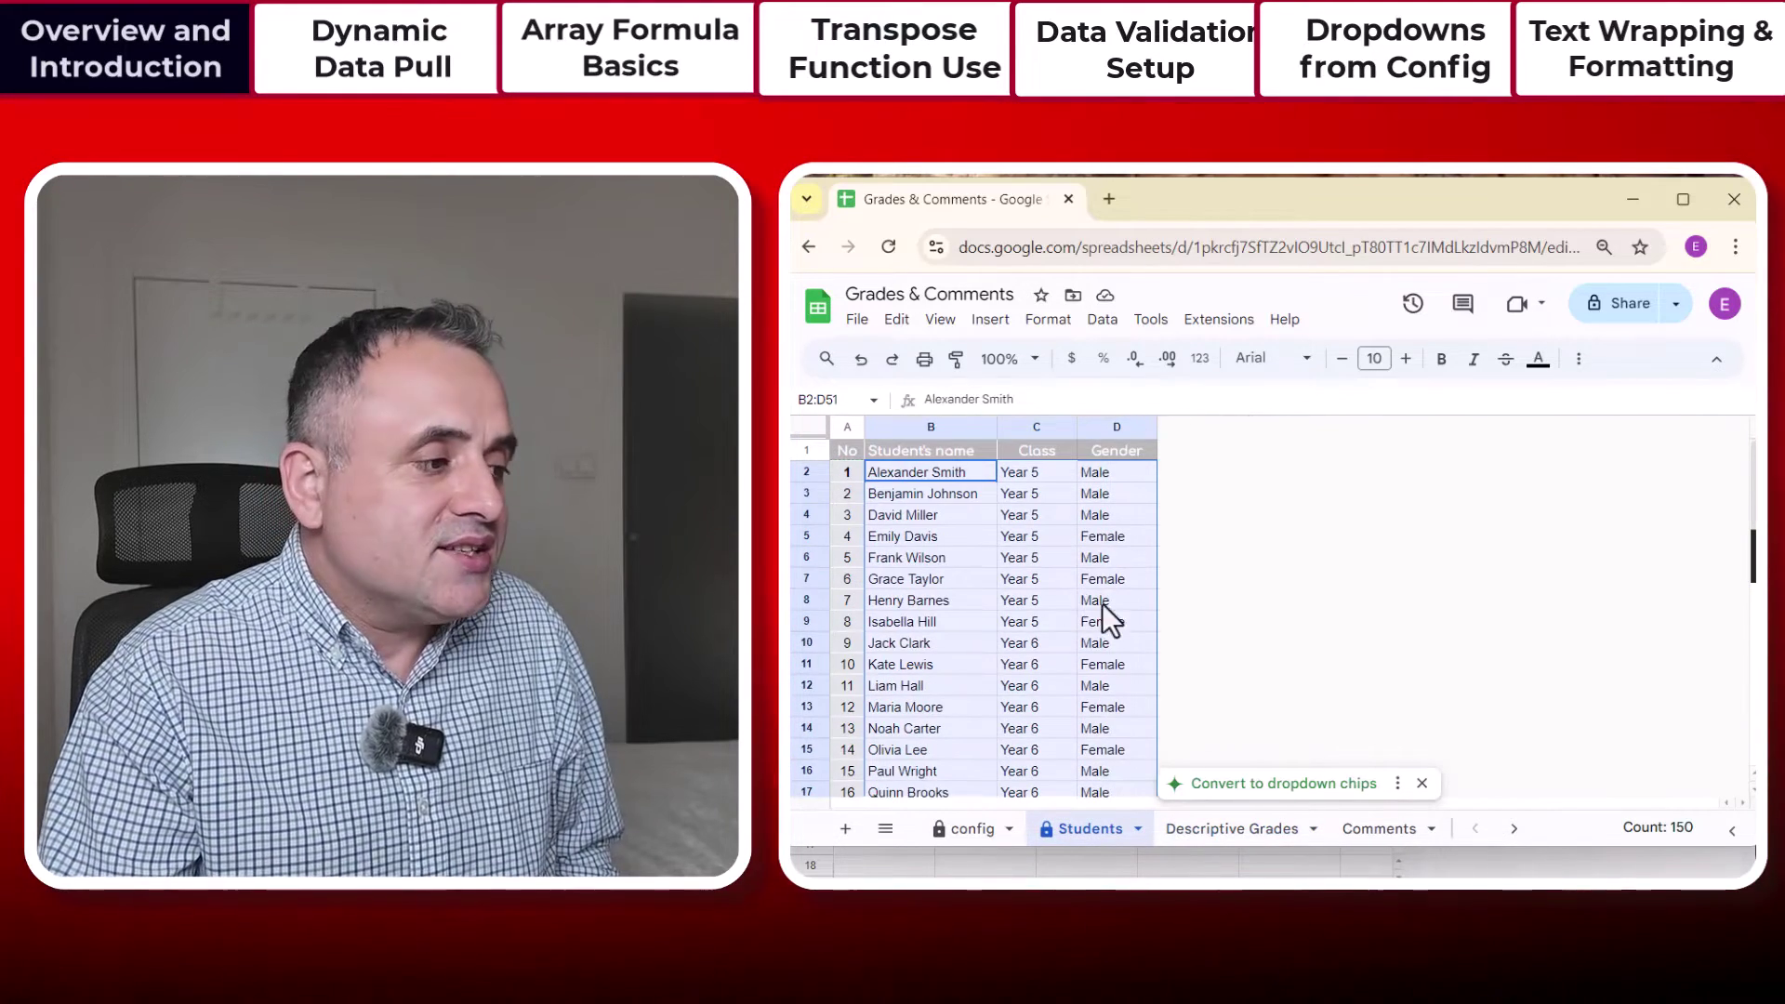
click(1188, 834)
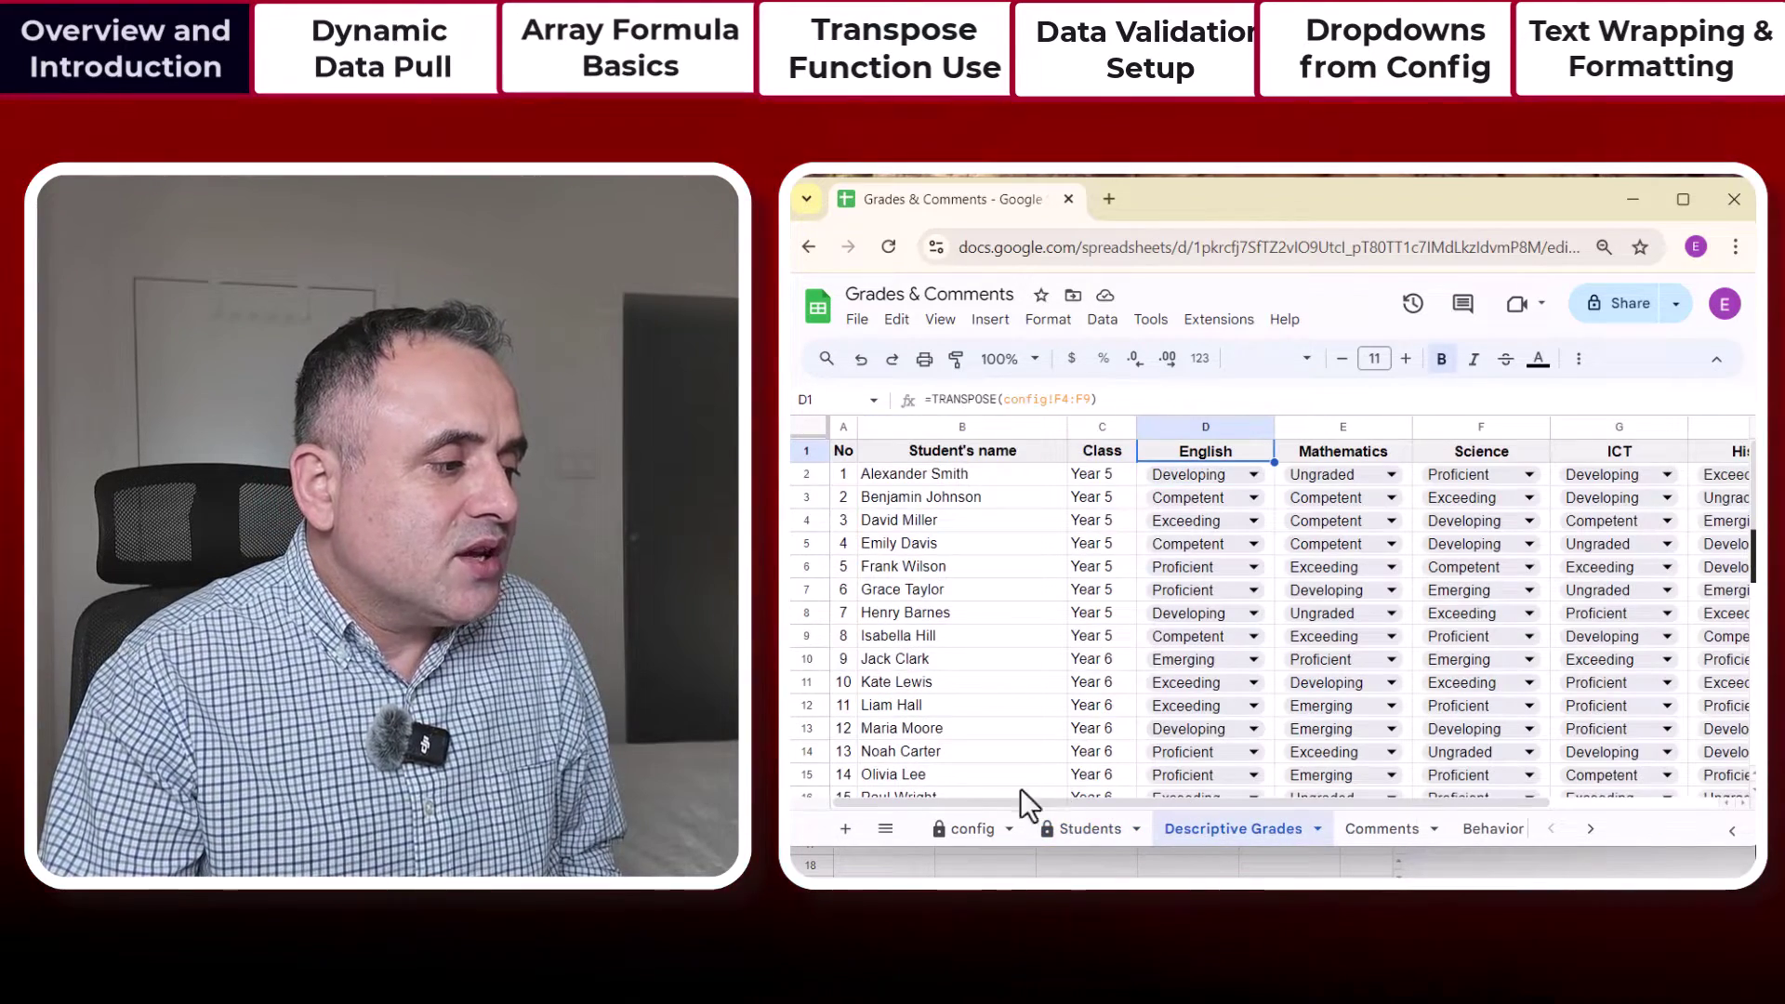
click(970, 832)
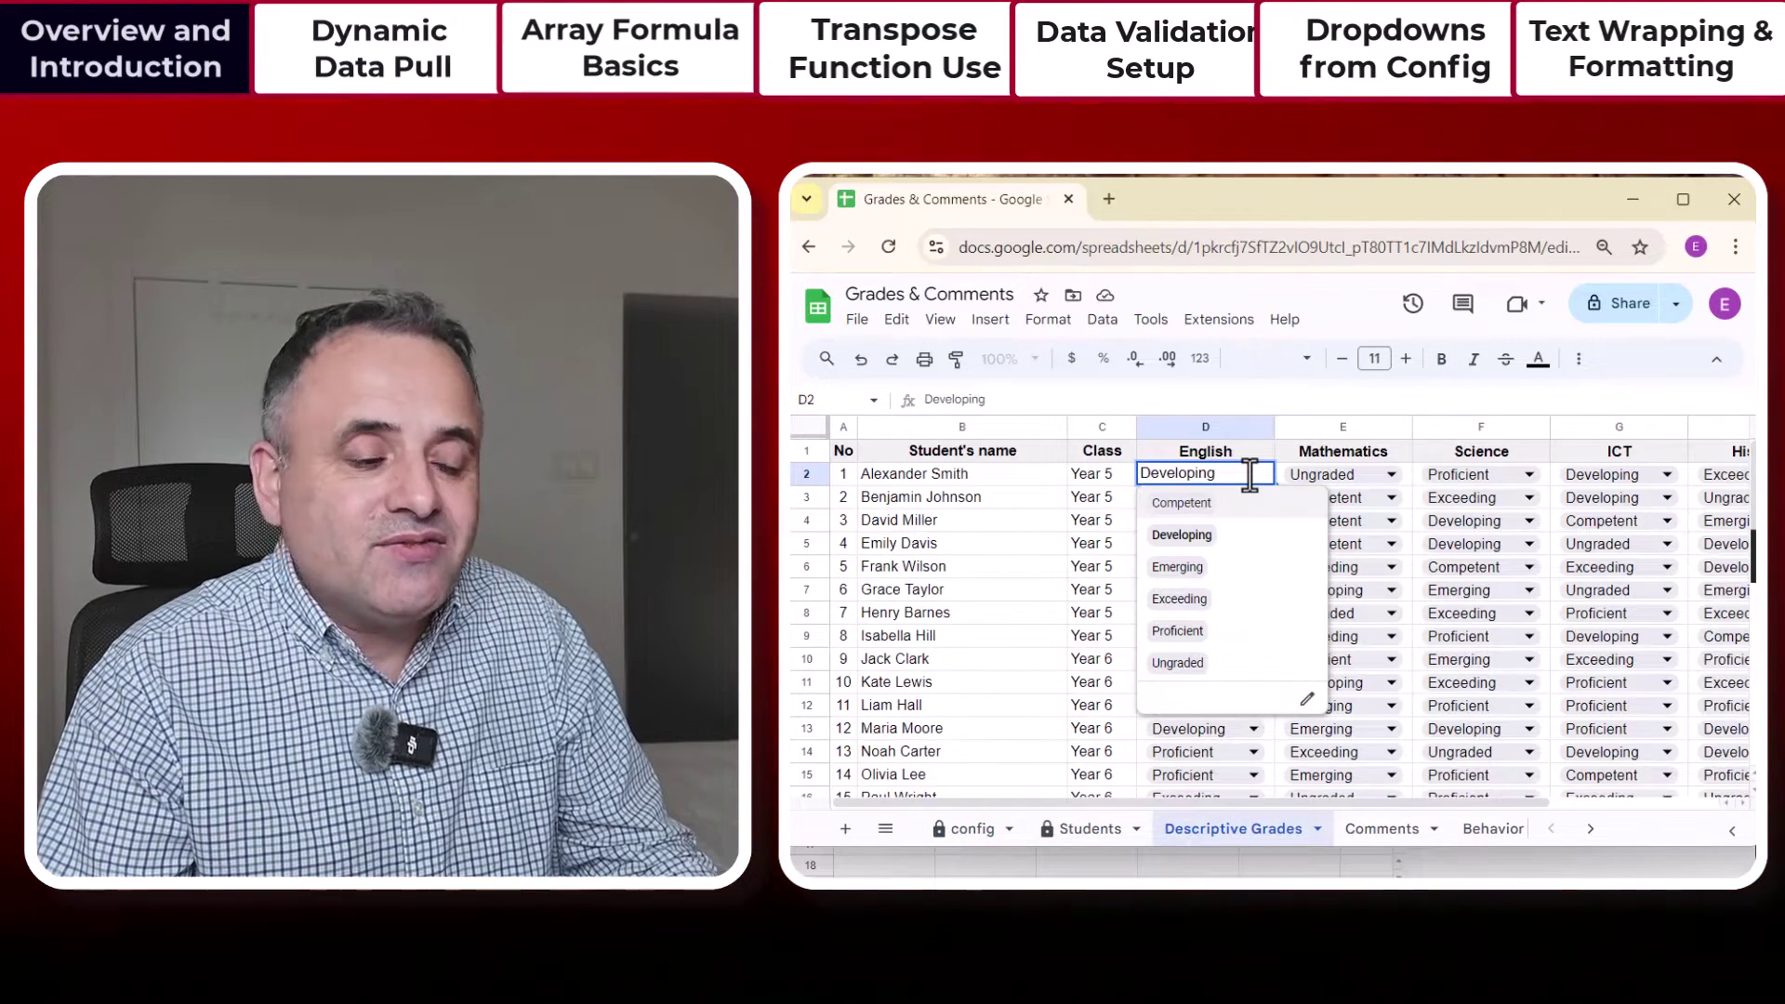
key(Escape)
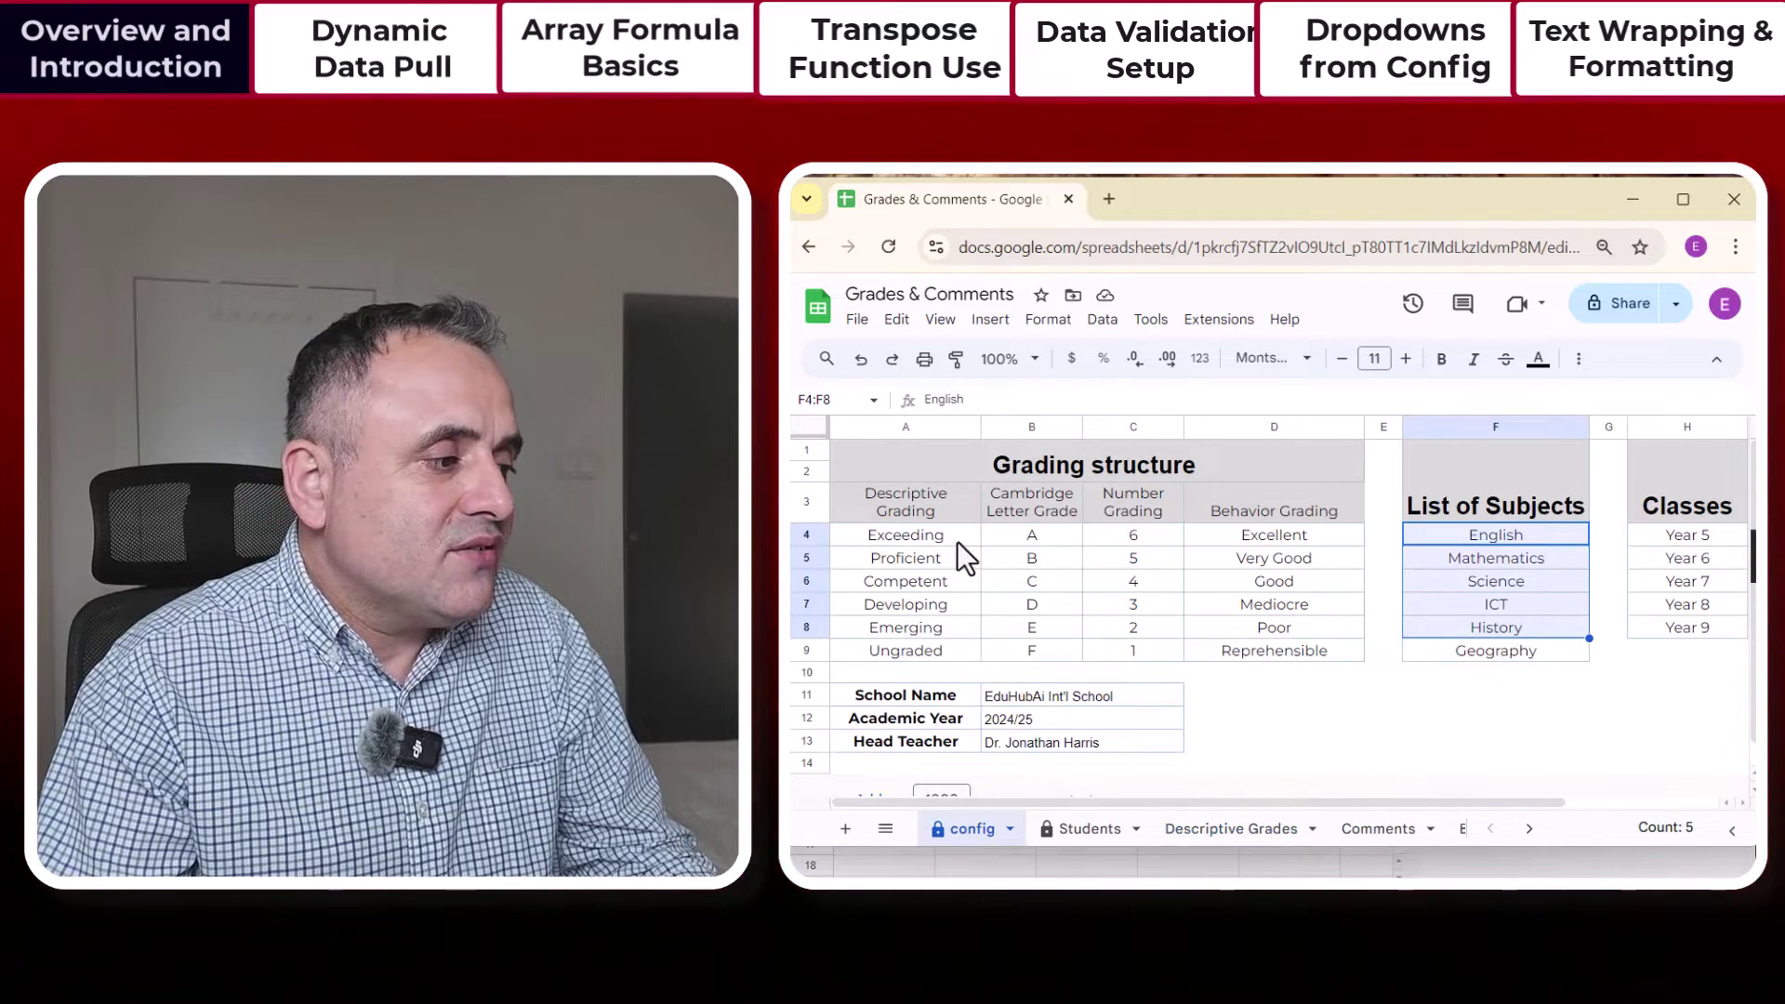
drag(956, 543, 954, 642)
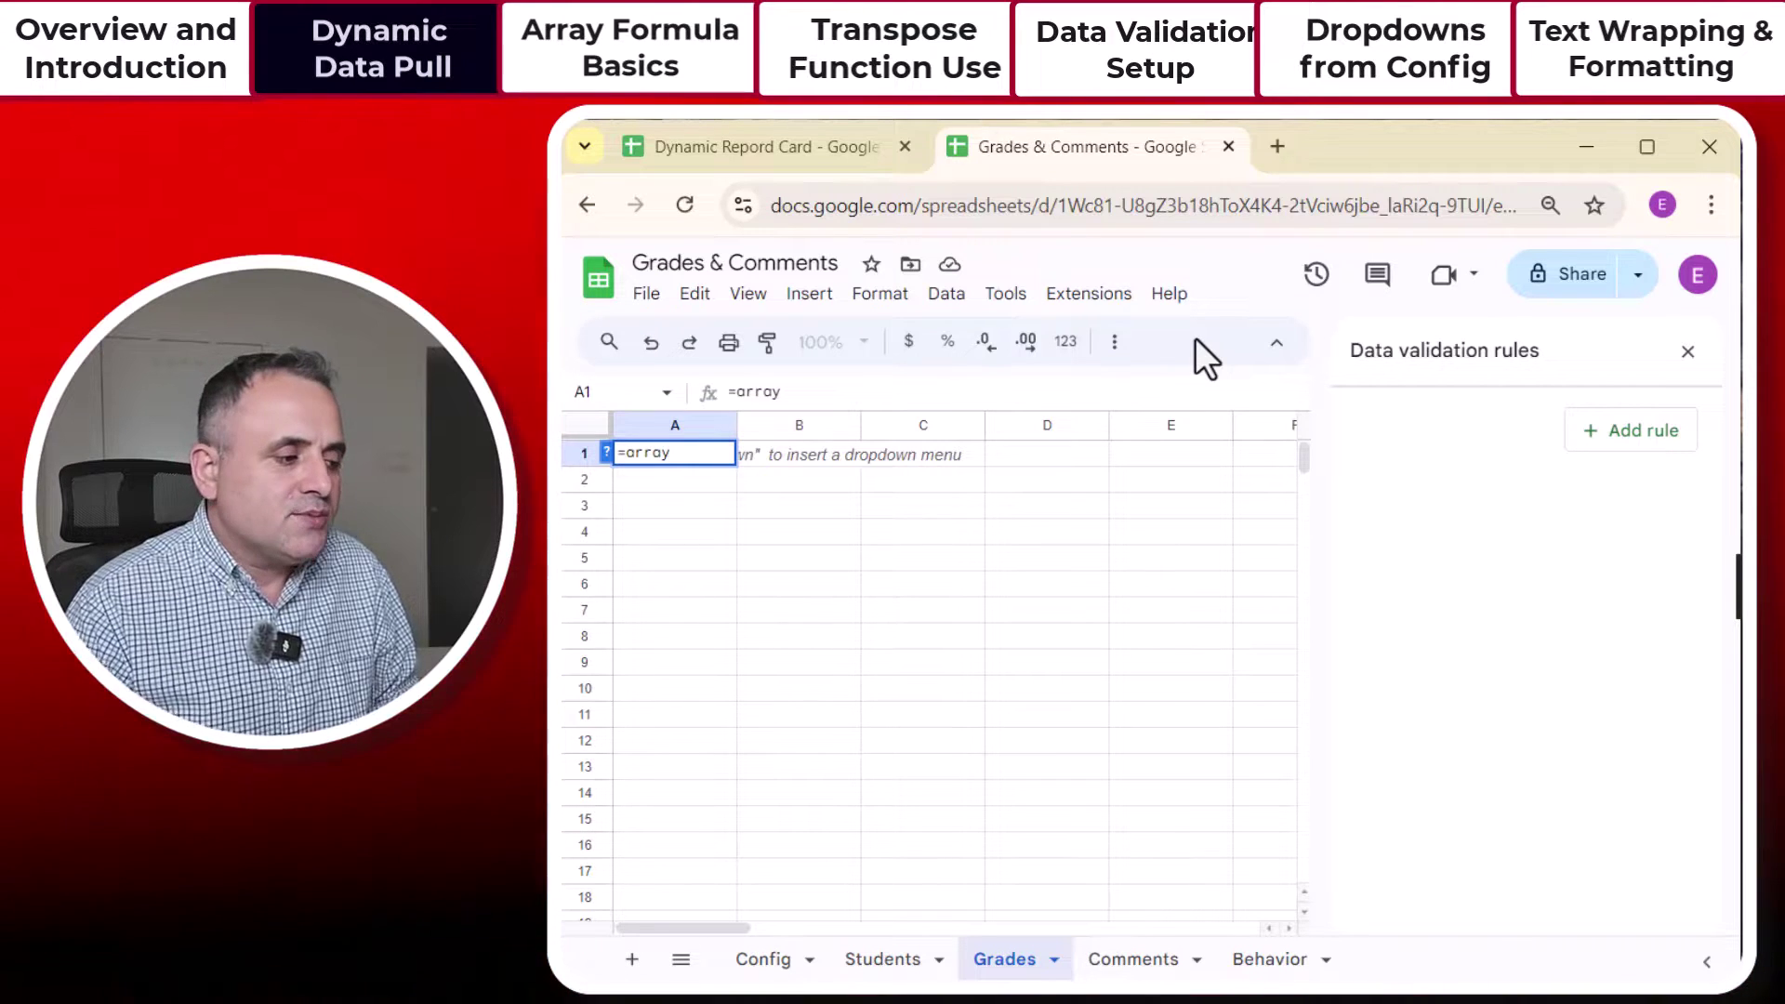
Step: Enter =ARRAYFORMULA(Students!A2:C51) in Grades A1 to pull in the student rows
click(906, 962)
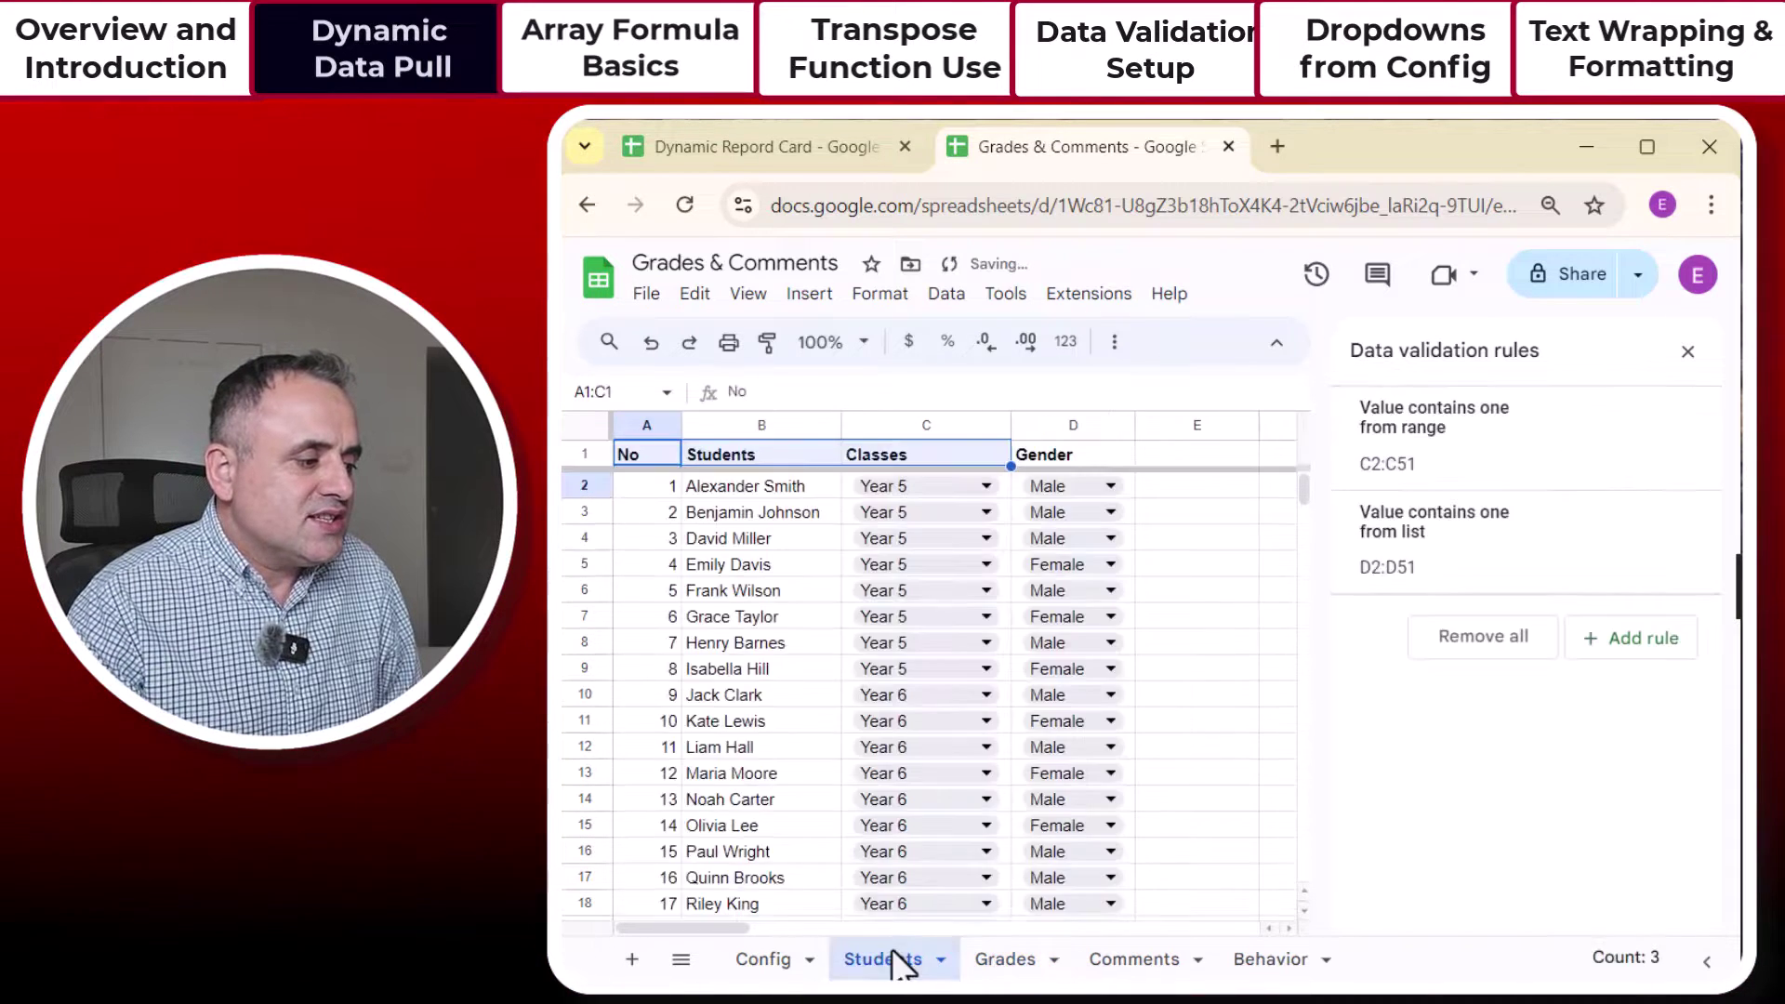
click(999, 960)
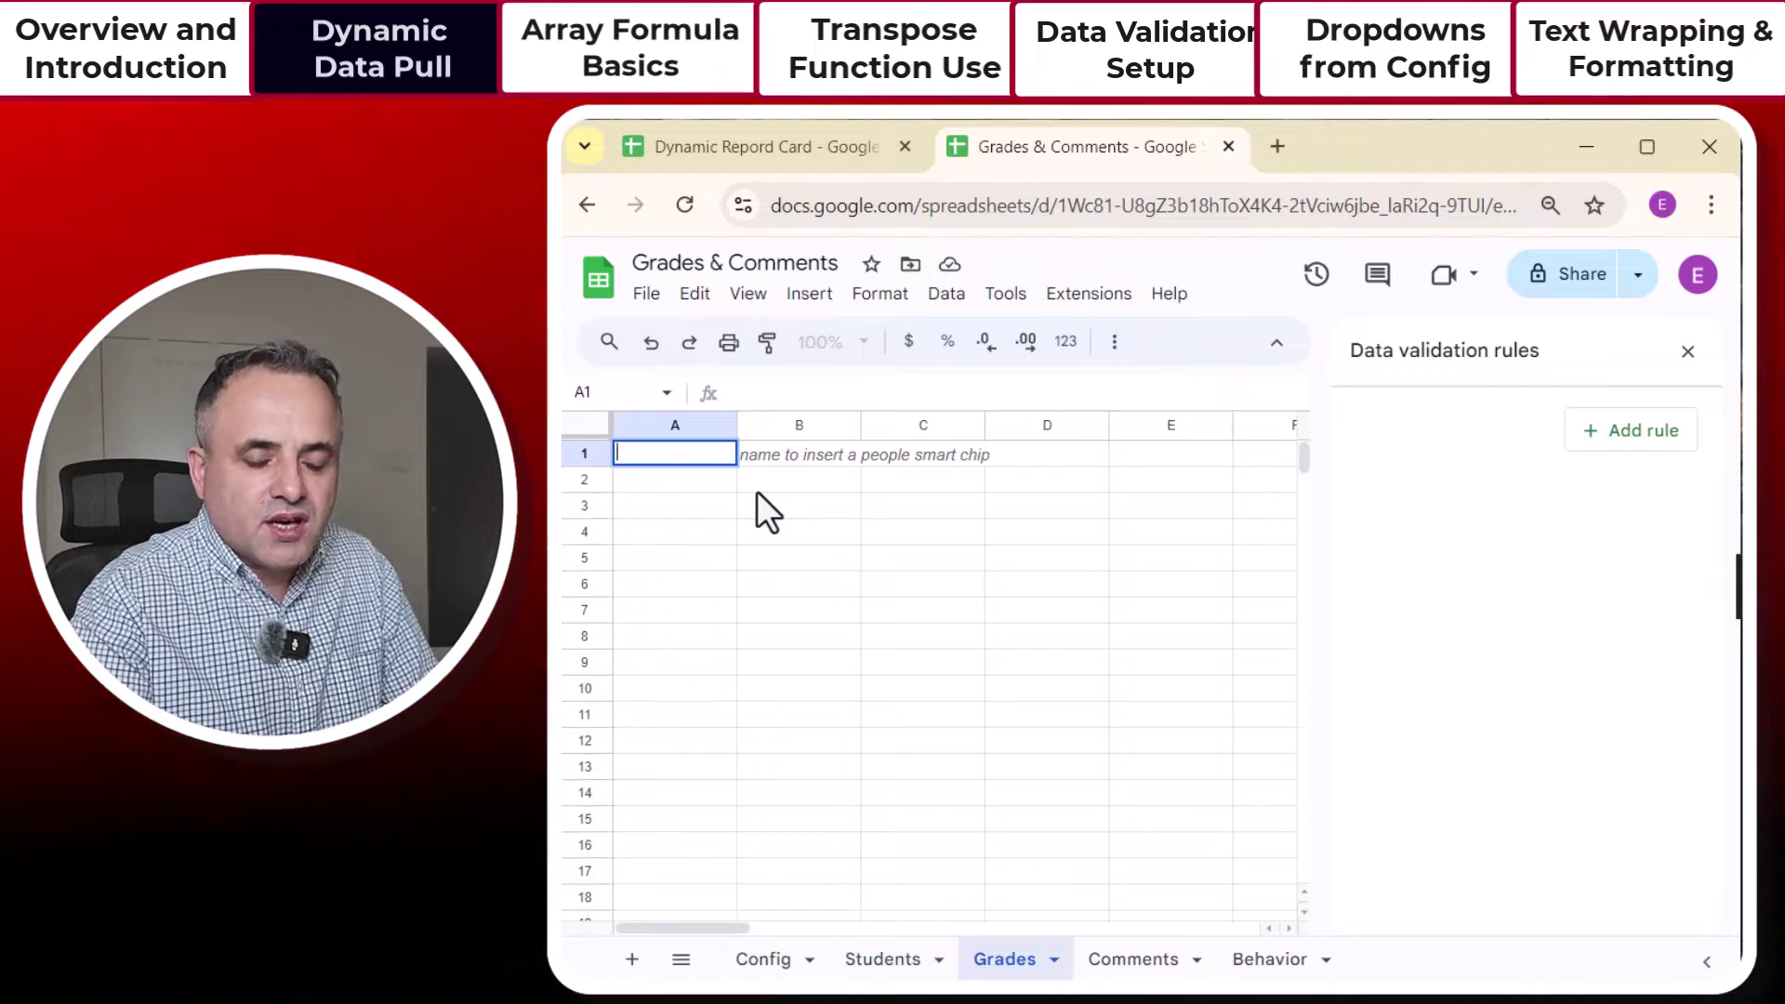
text(=)
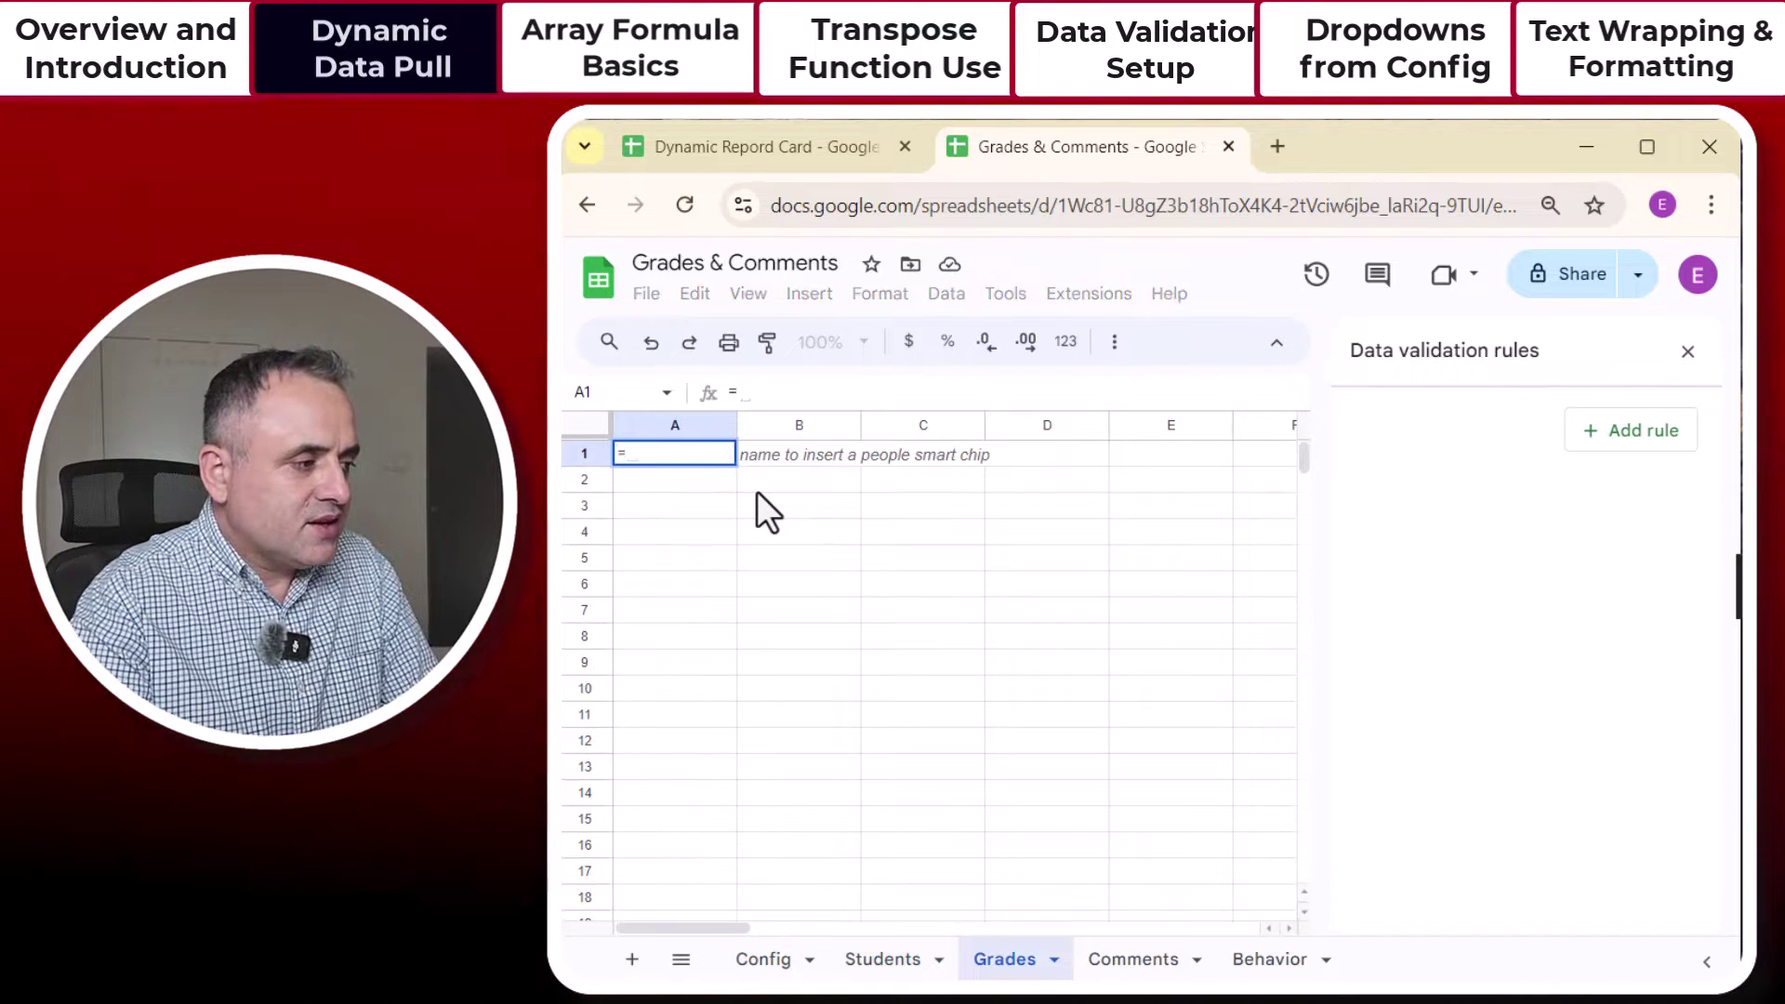
text(arrayformula)
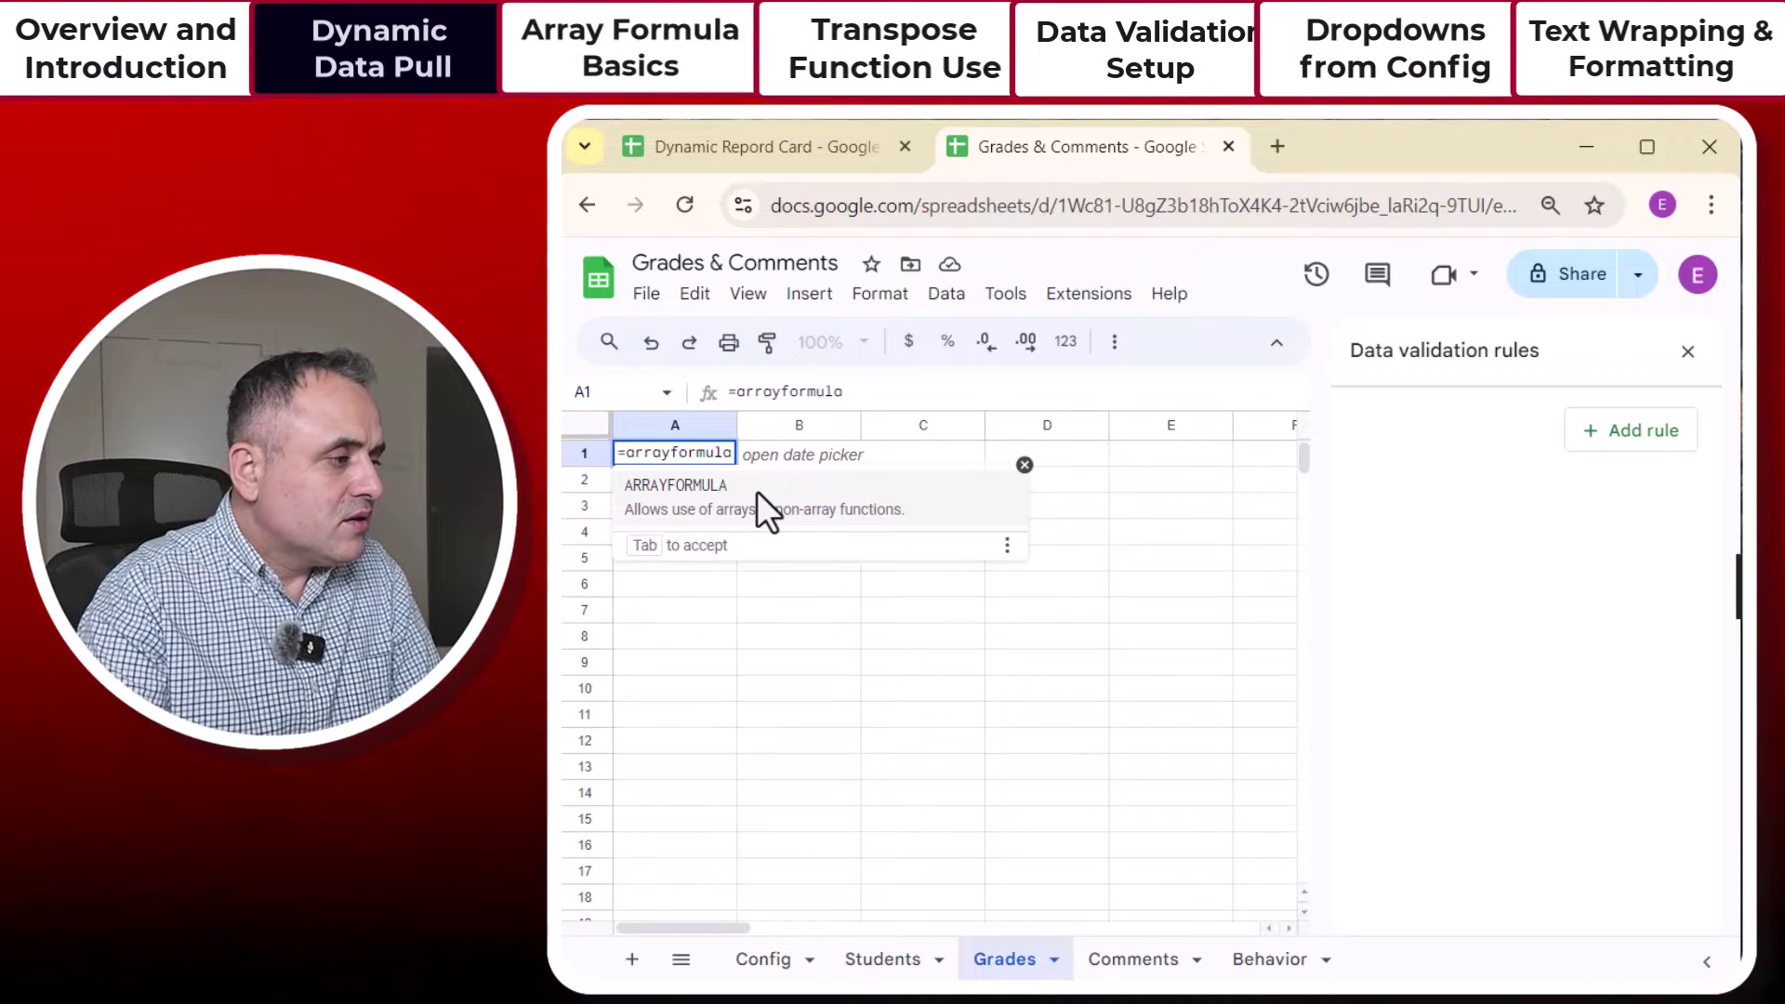
text(()
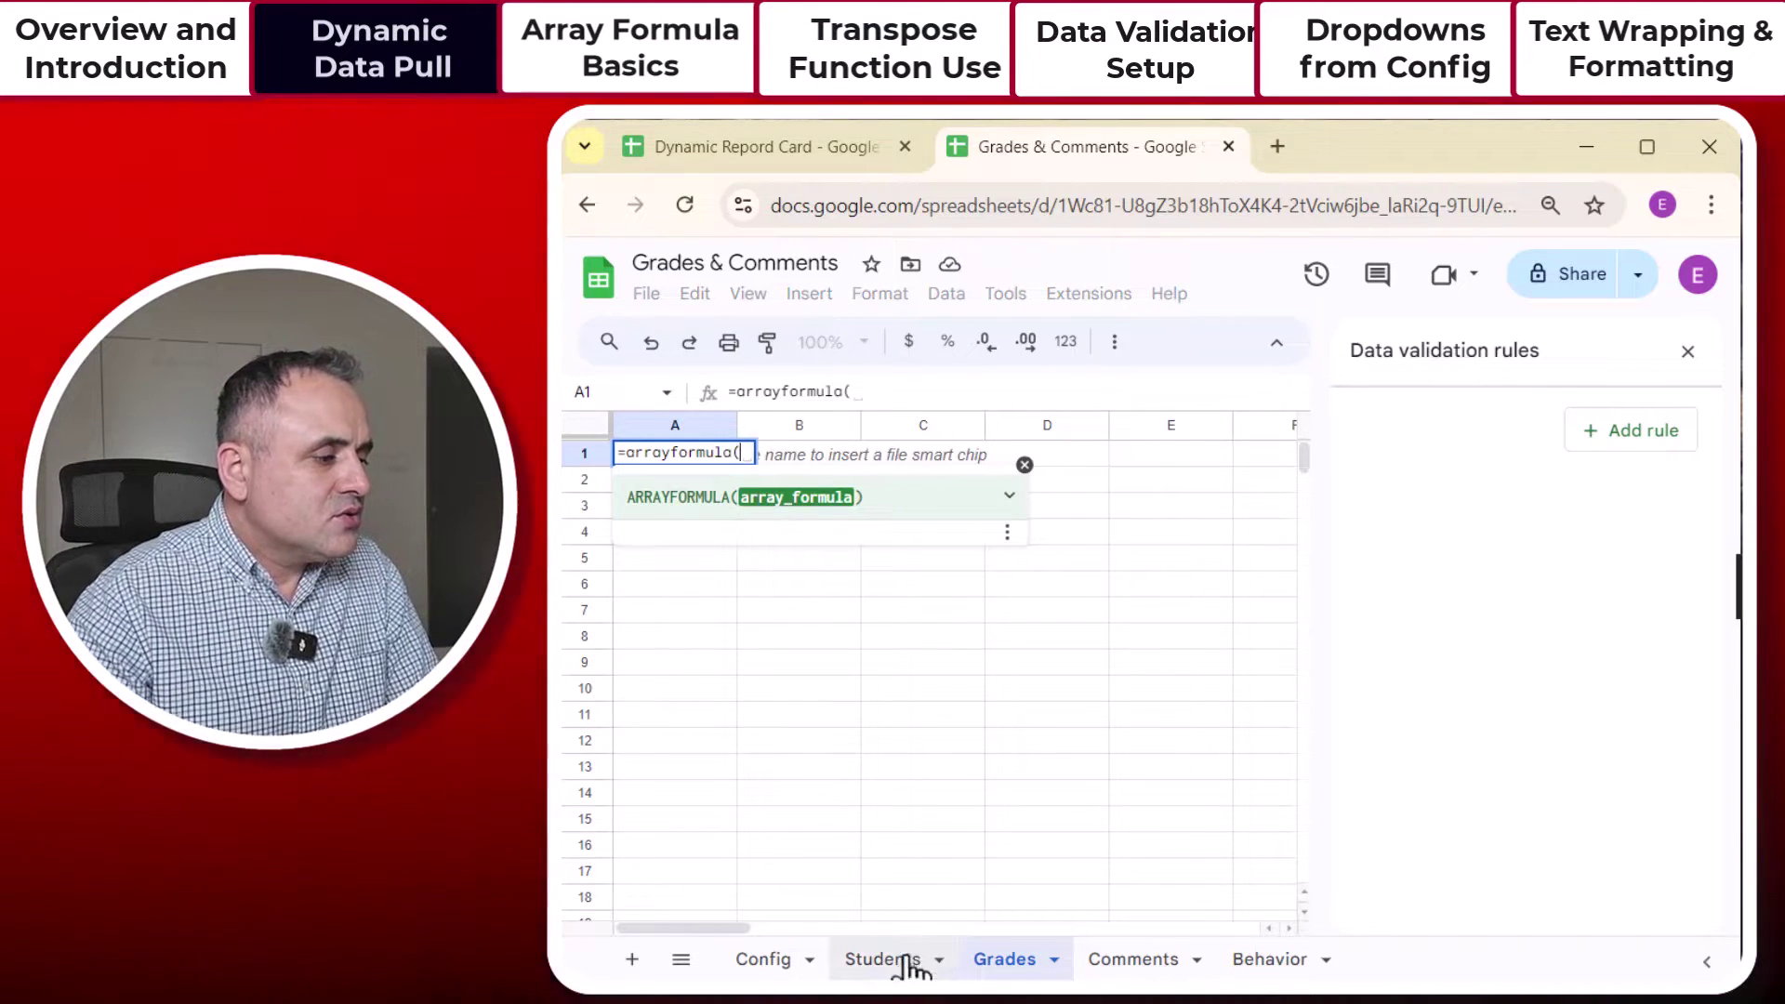
click(903, 962)
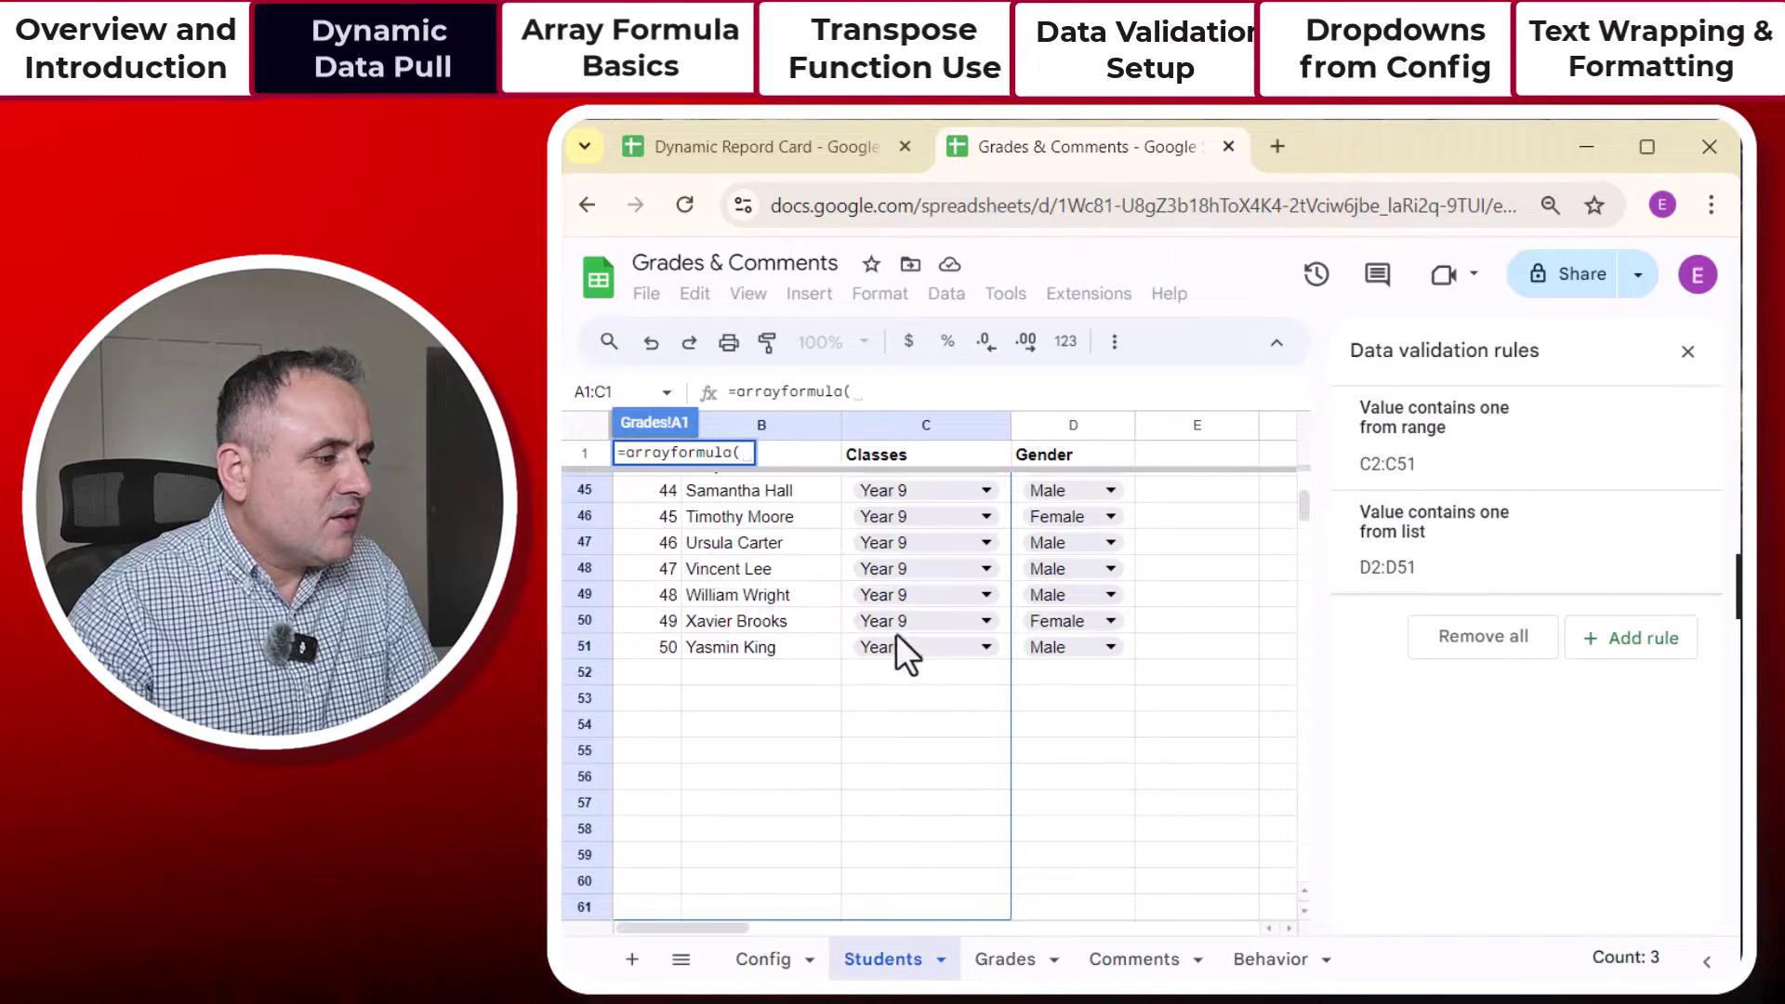
scroll(745, 646, up, 15)
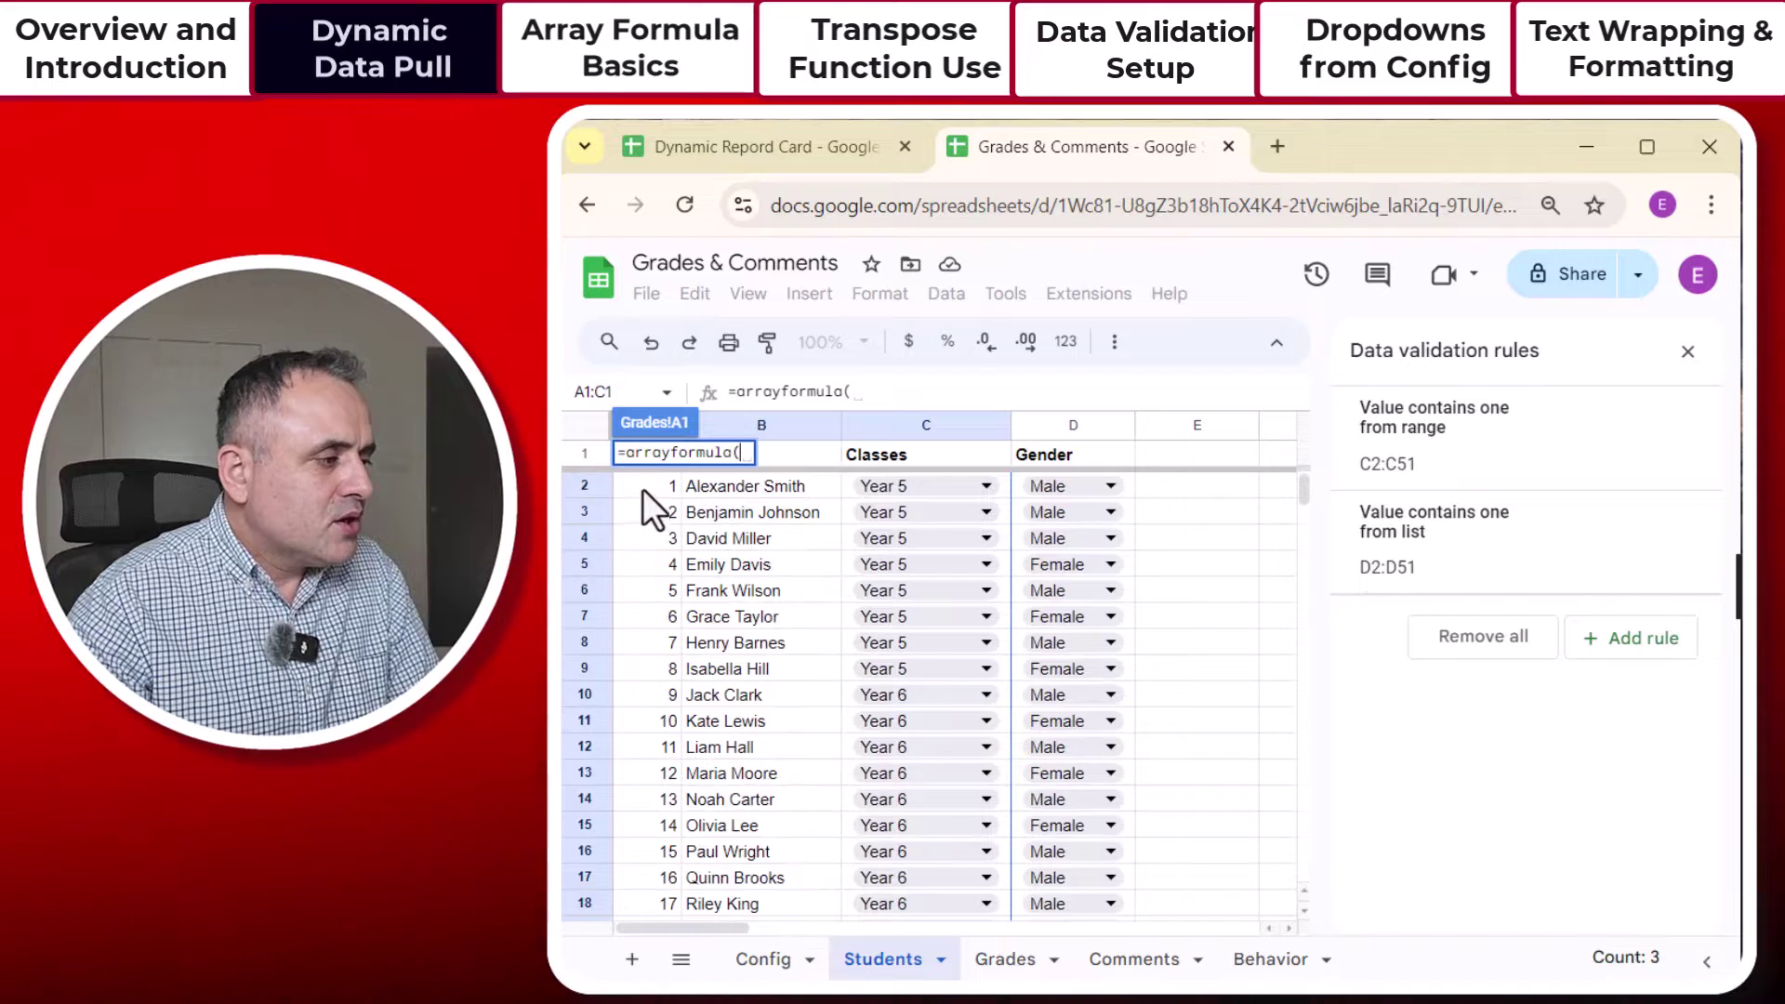
drag(643, 488, 921, 775)
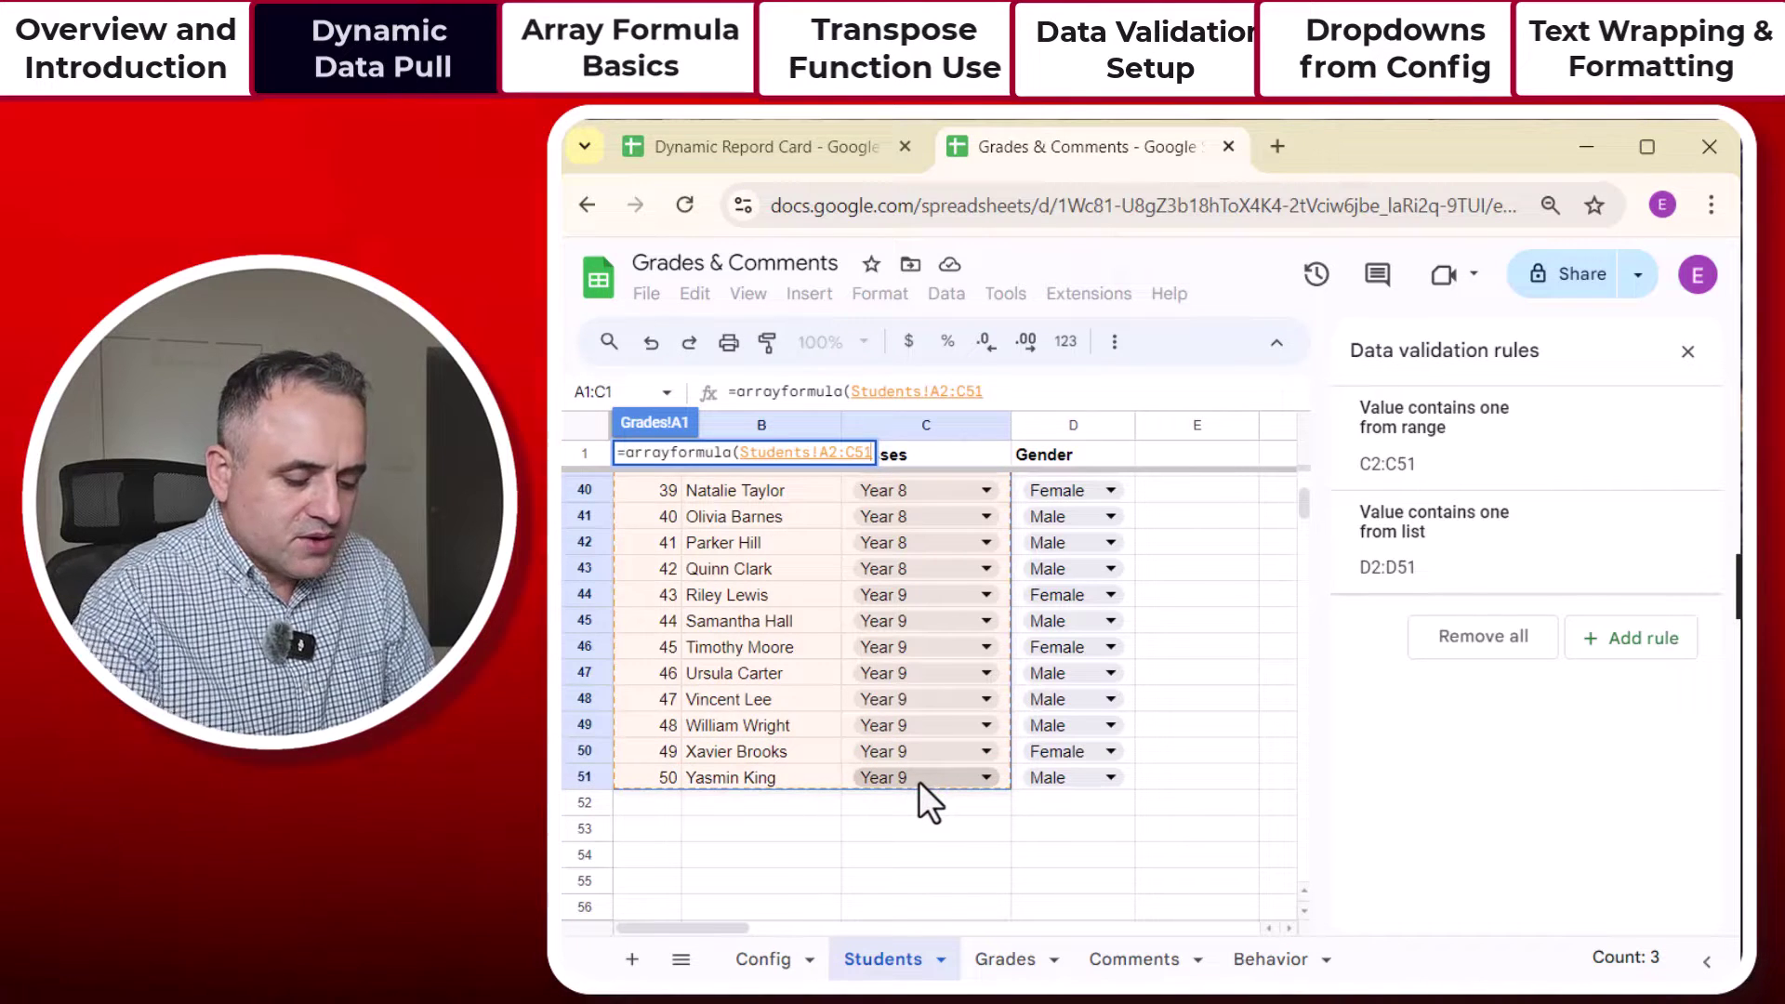
key(Return)
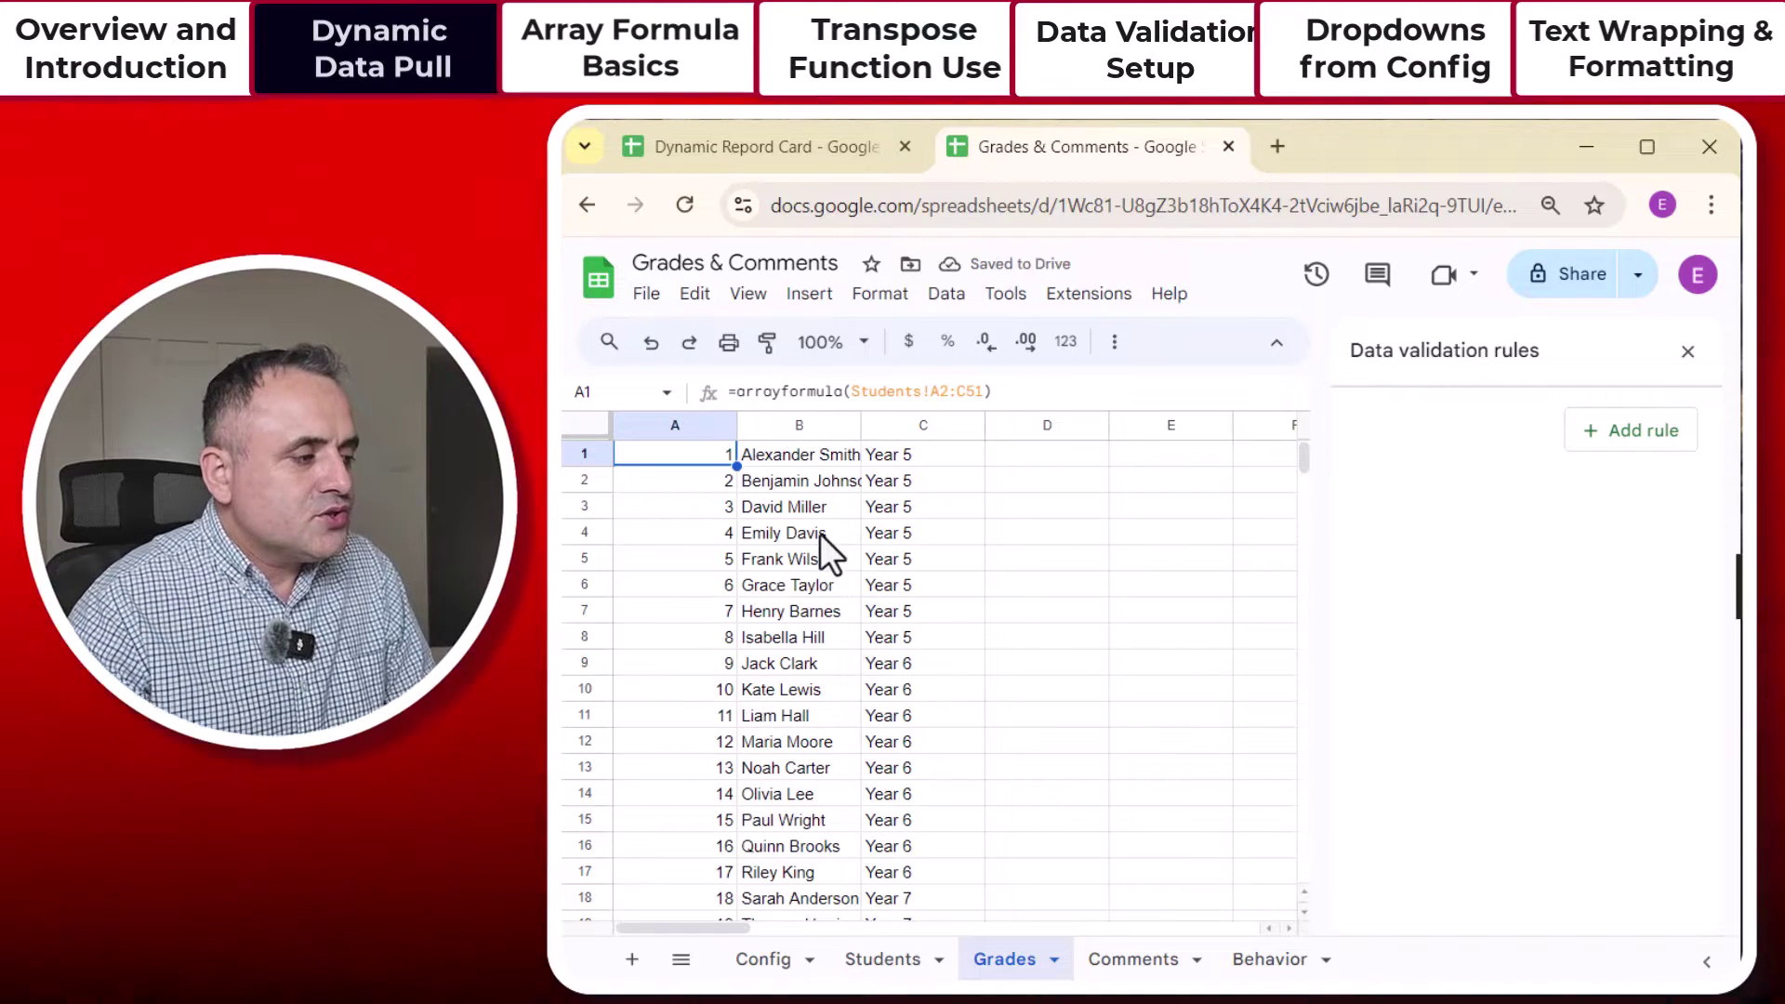
Step: Edit the range to Students!A1:C51 so the column headers are included
click(944, 392)
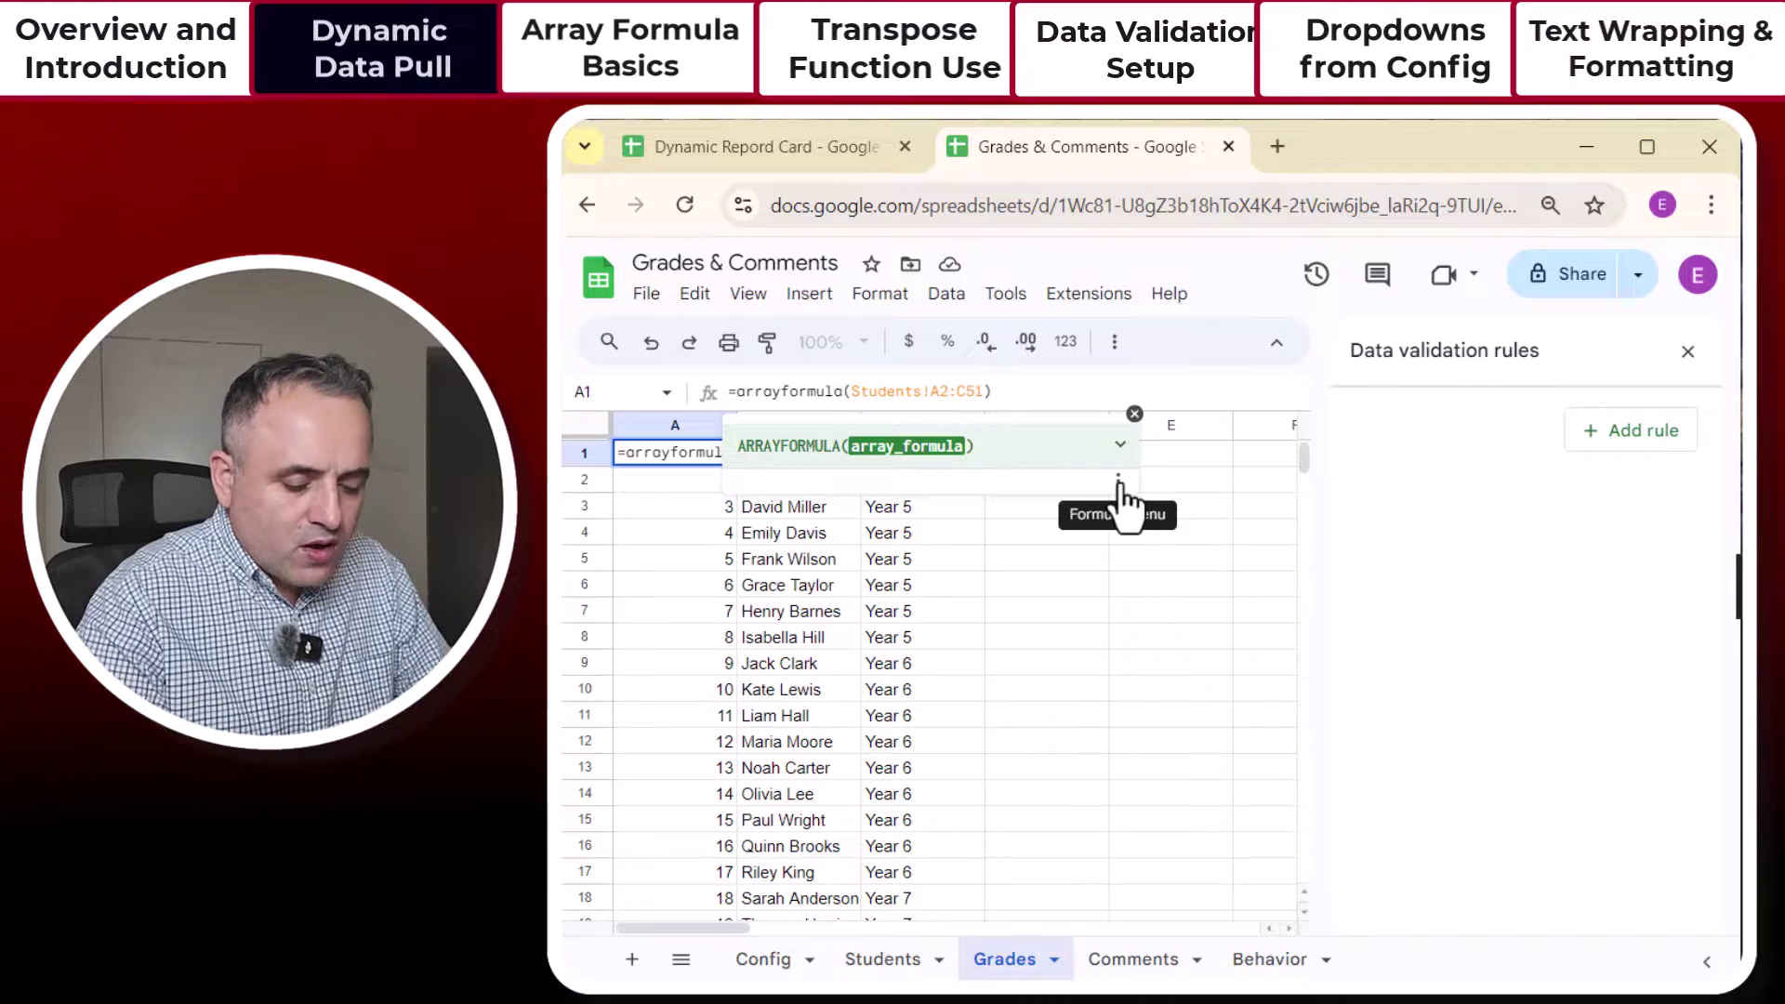
key(BackSpace)
key(Return)
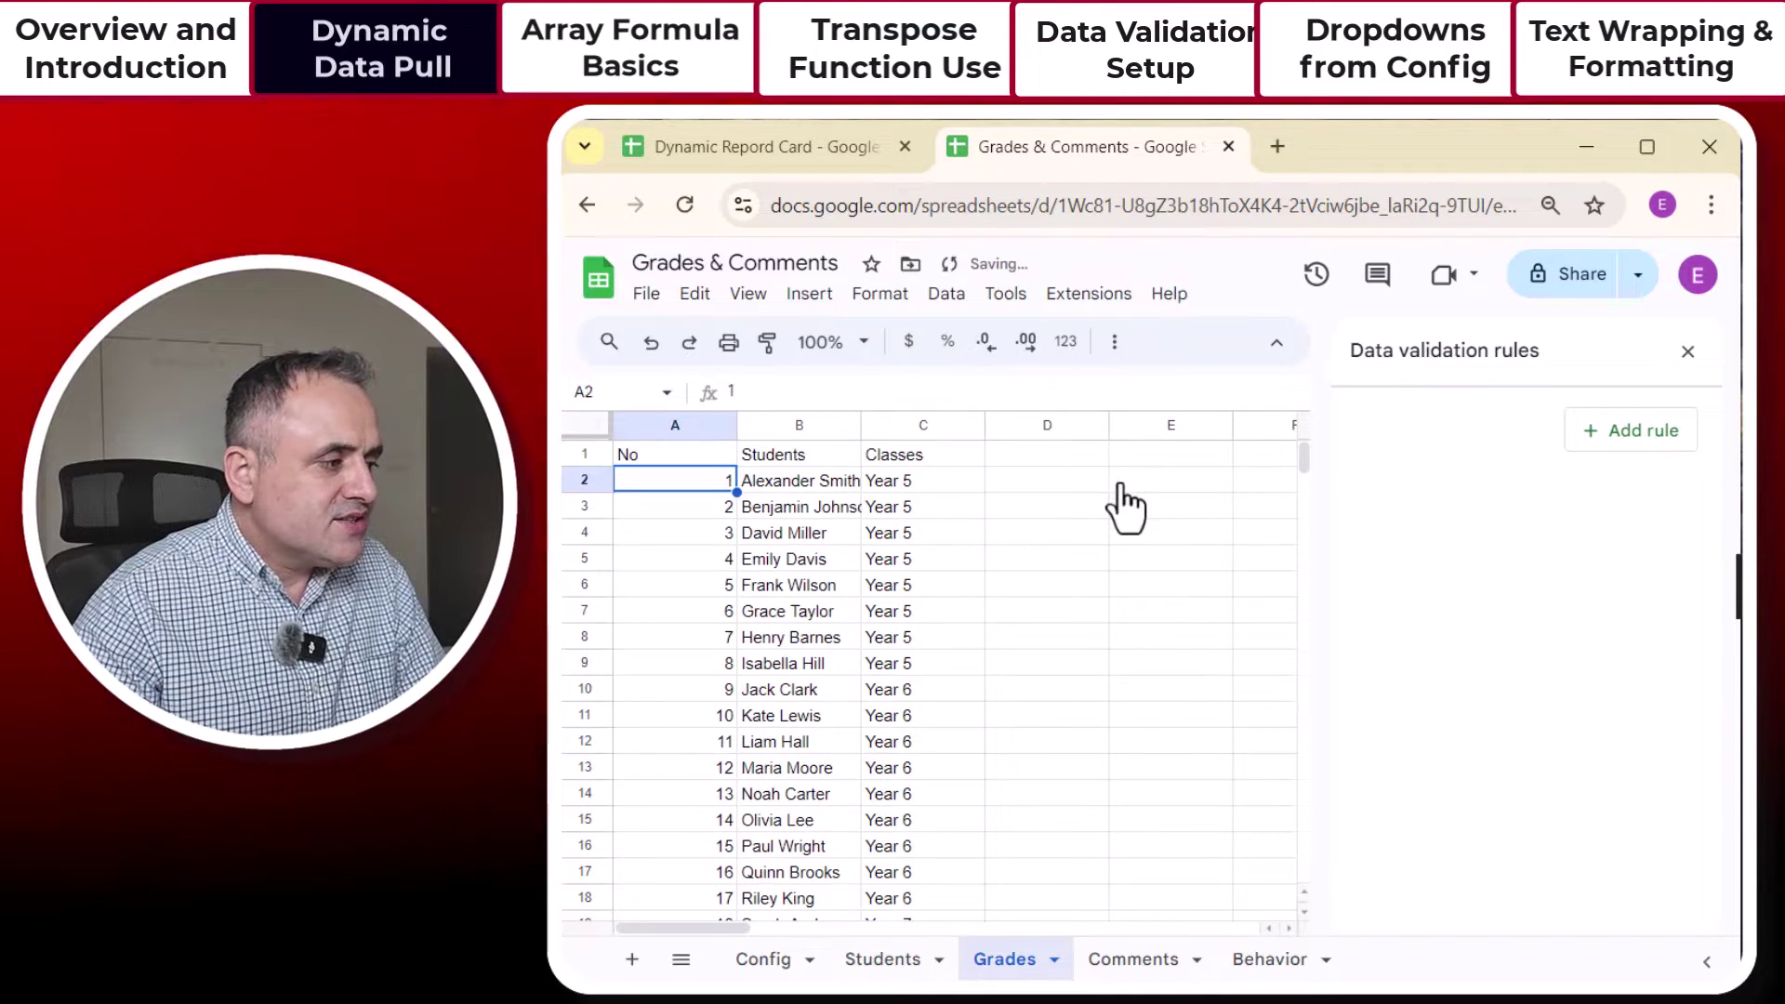
Step: Change the first student's class on Students to Year 6 and confirm Grades updates
click(796, 576)
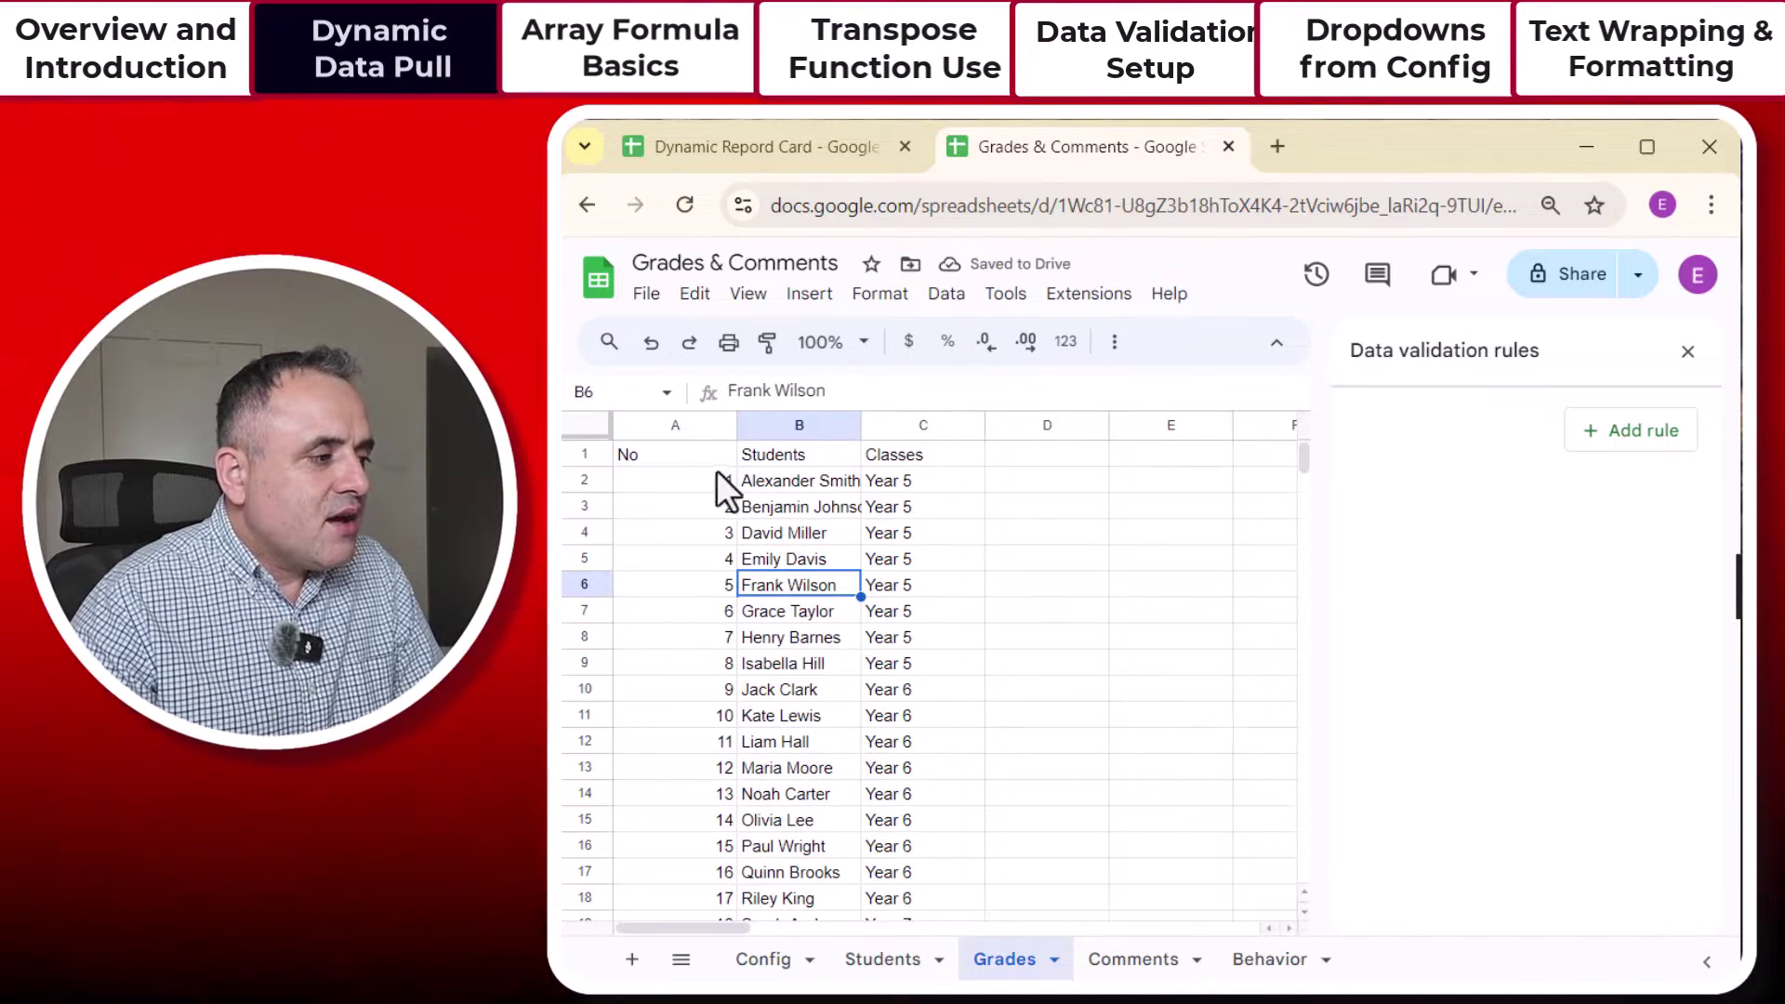
scroll(833, 490, down, 2)
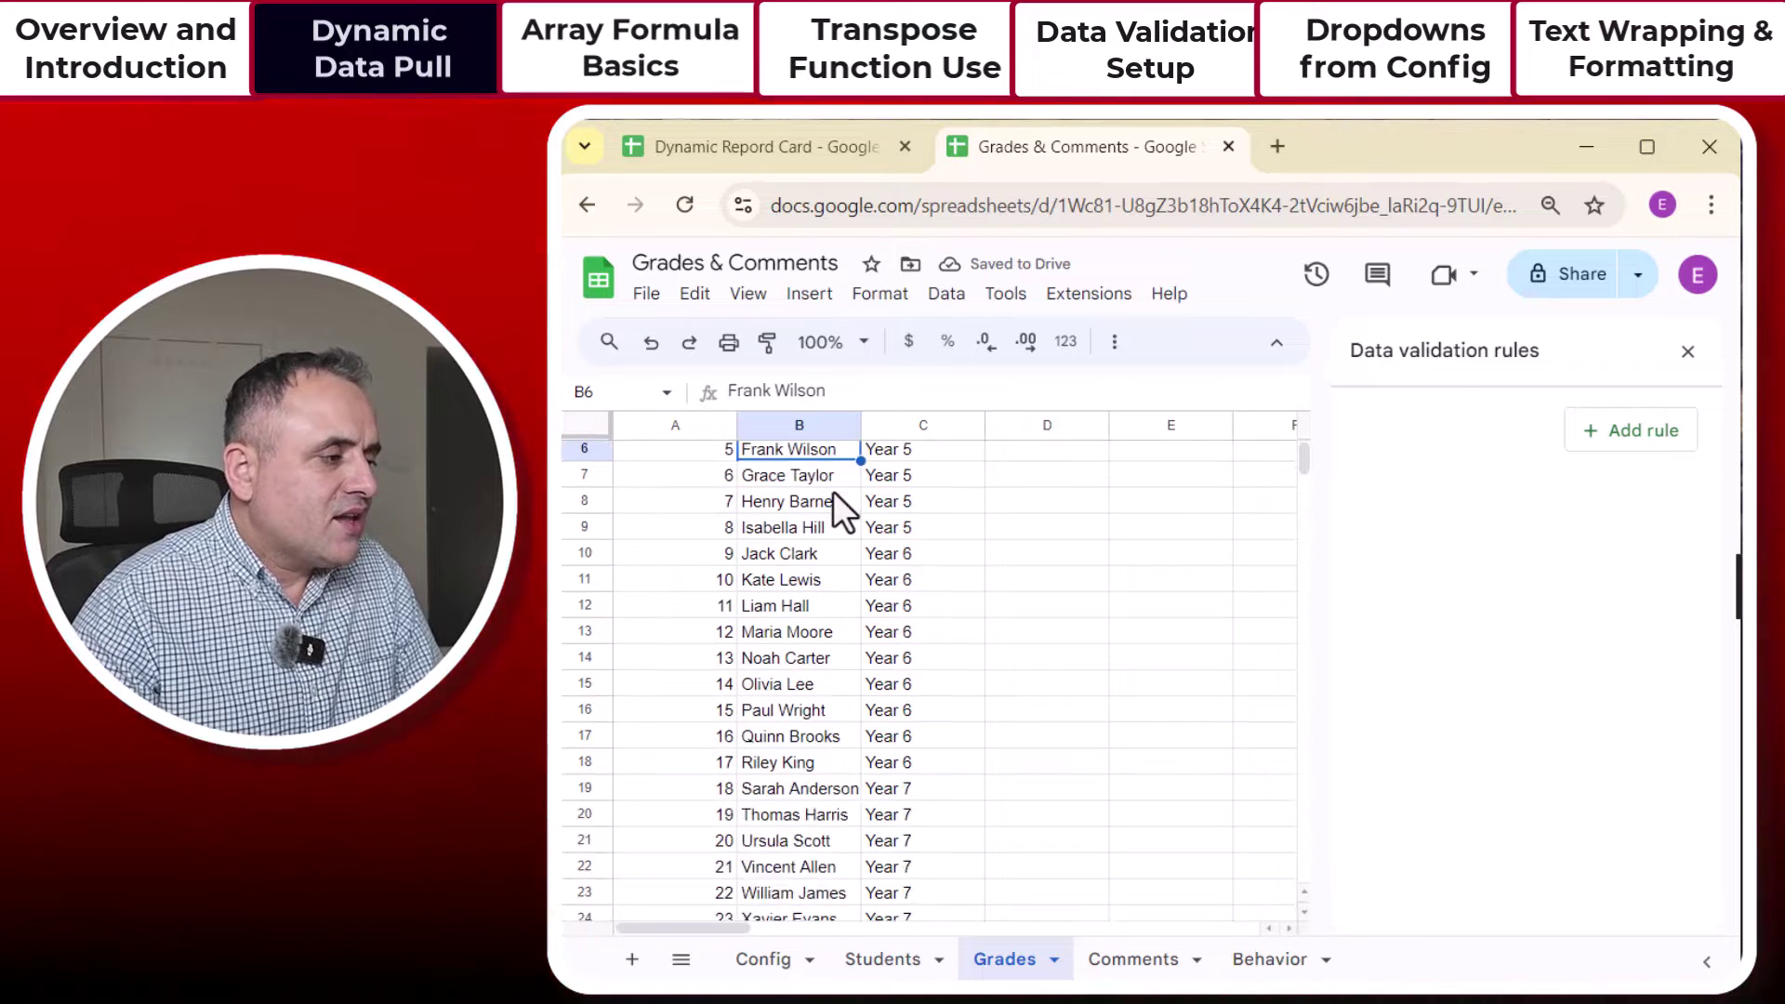
scroll(833, 490, up, 2)
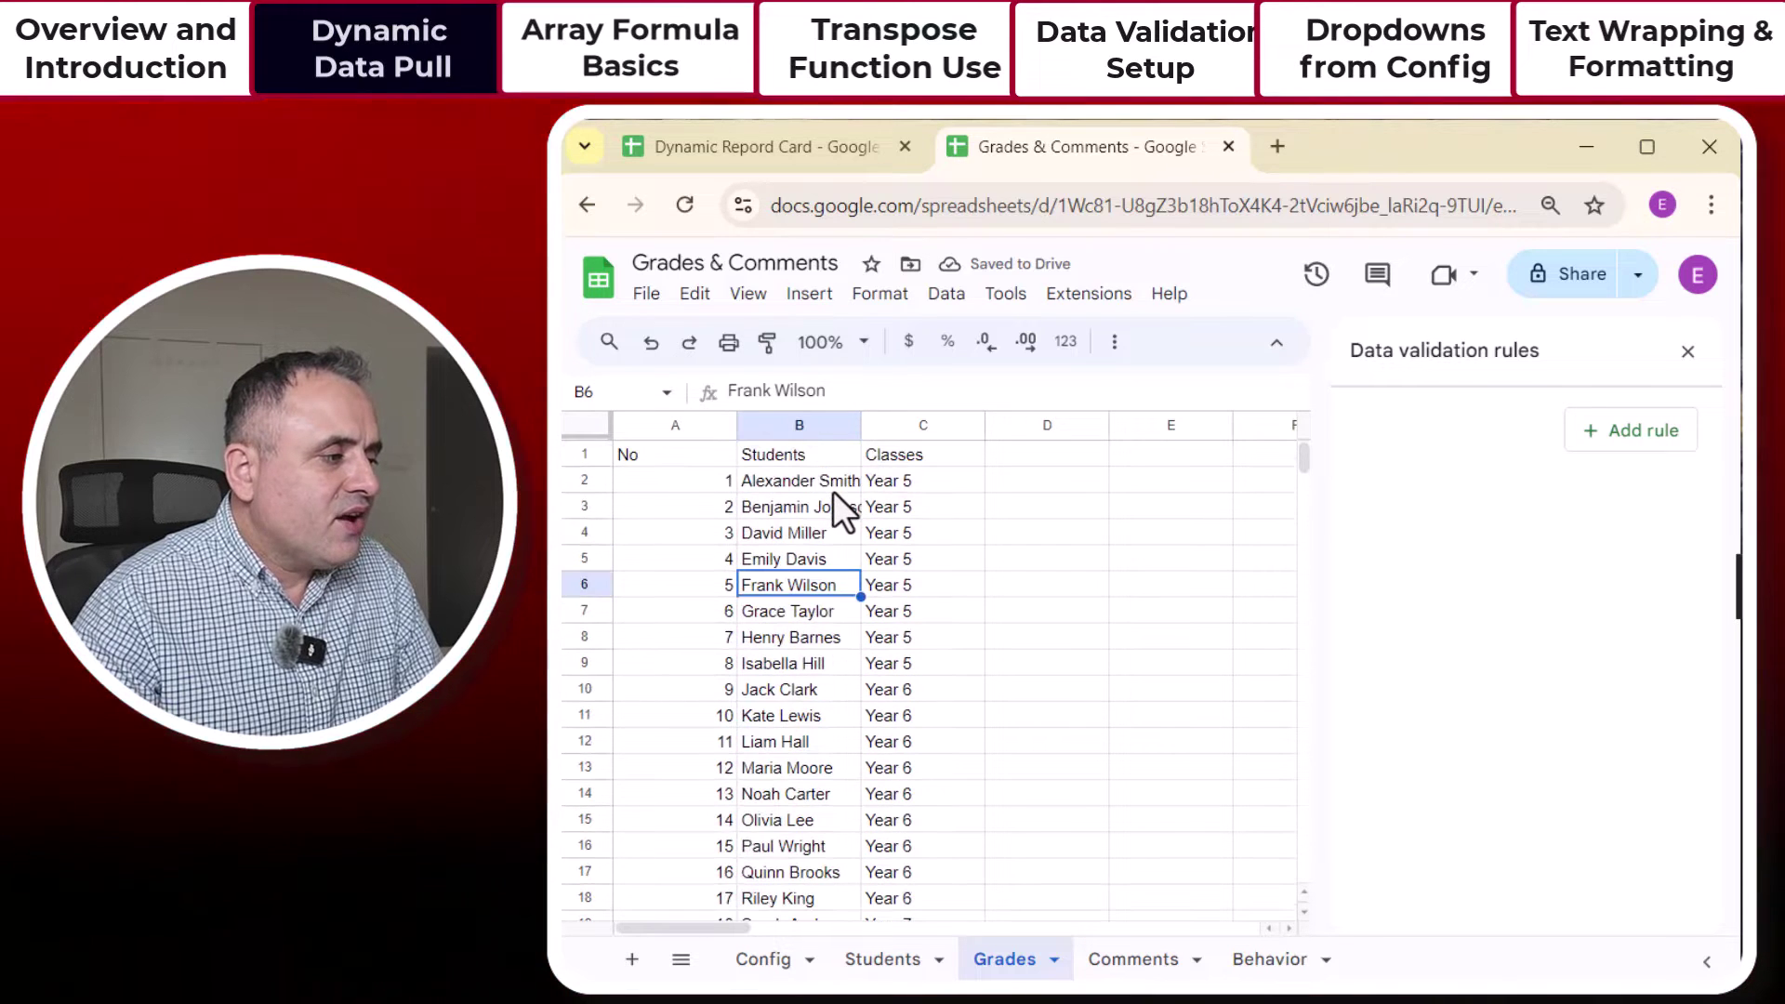
click(882, 958)
scroll(877, 606, up, 10)
scroll(877, 606, up, 2)
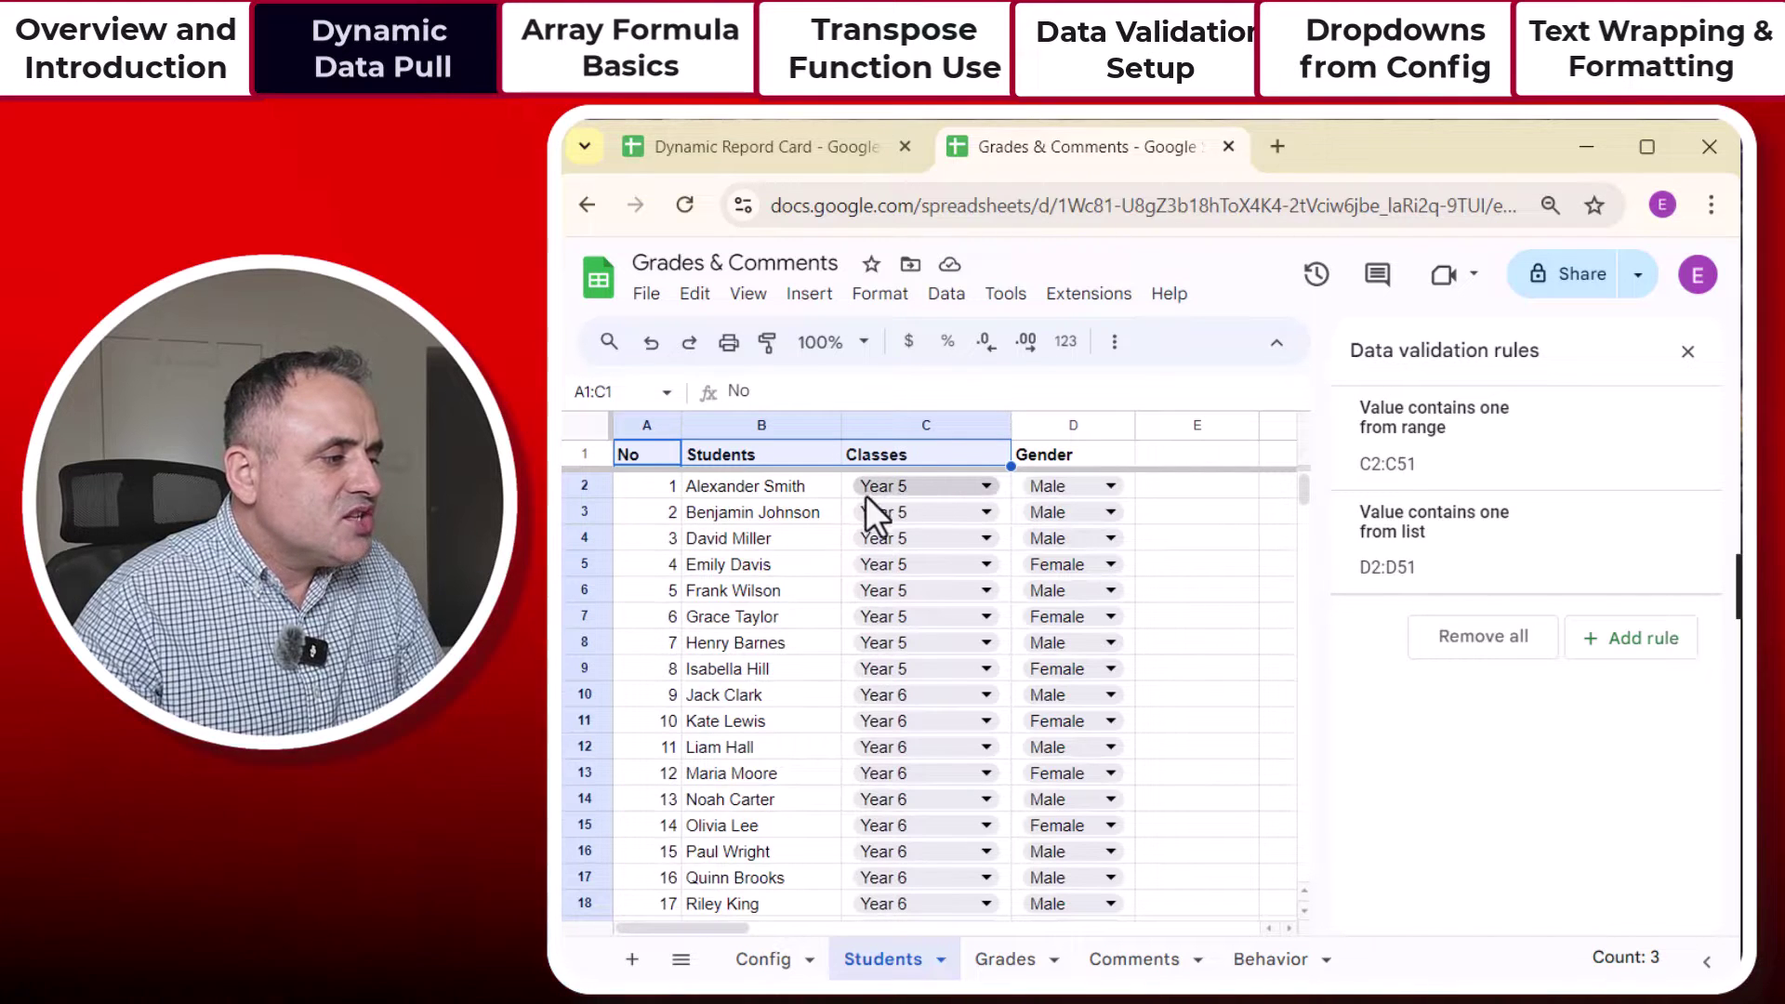
click(987, 488)
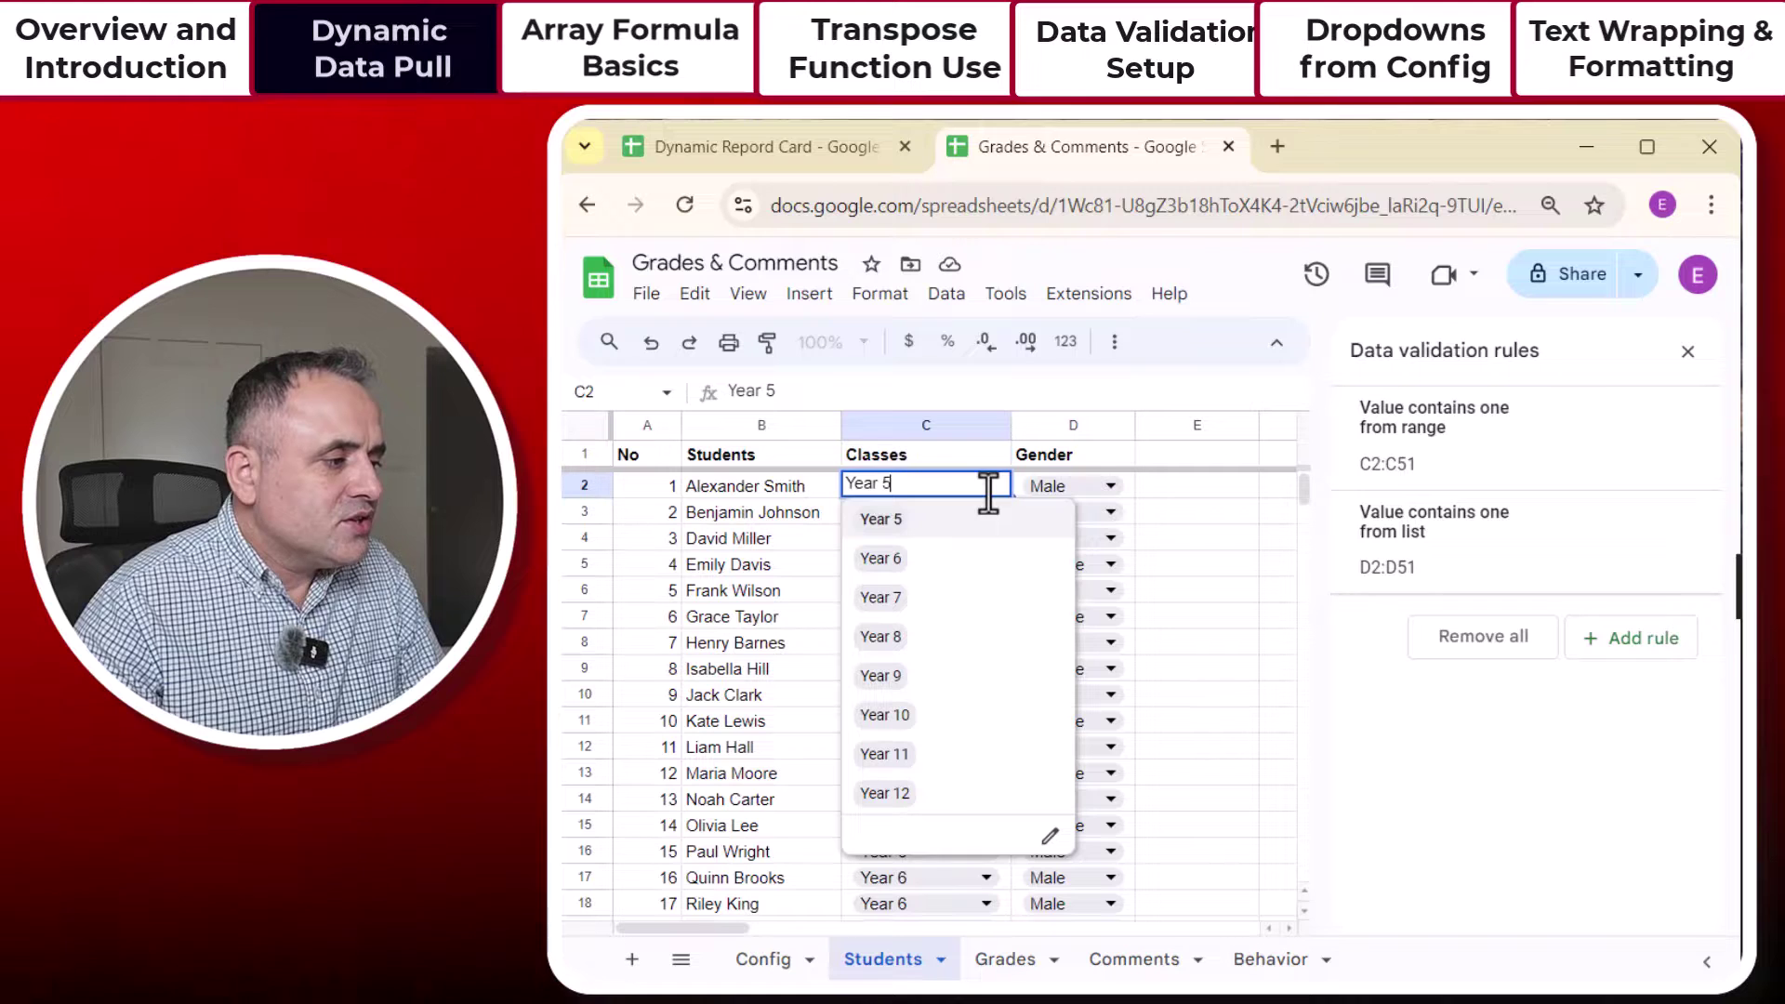
click(881, 561)
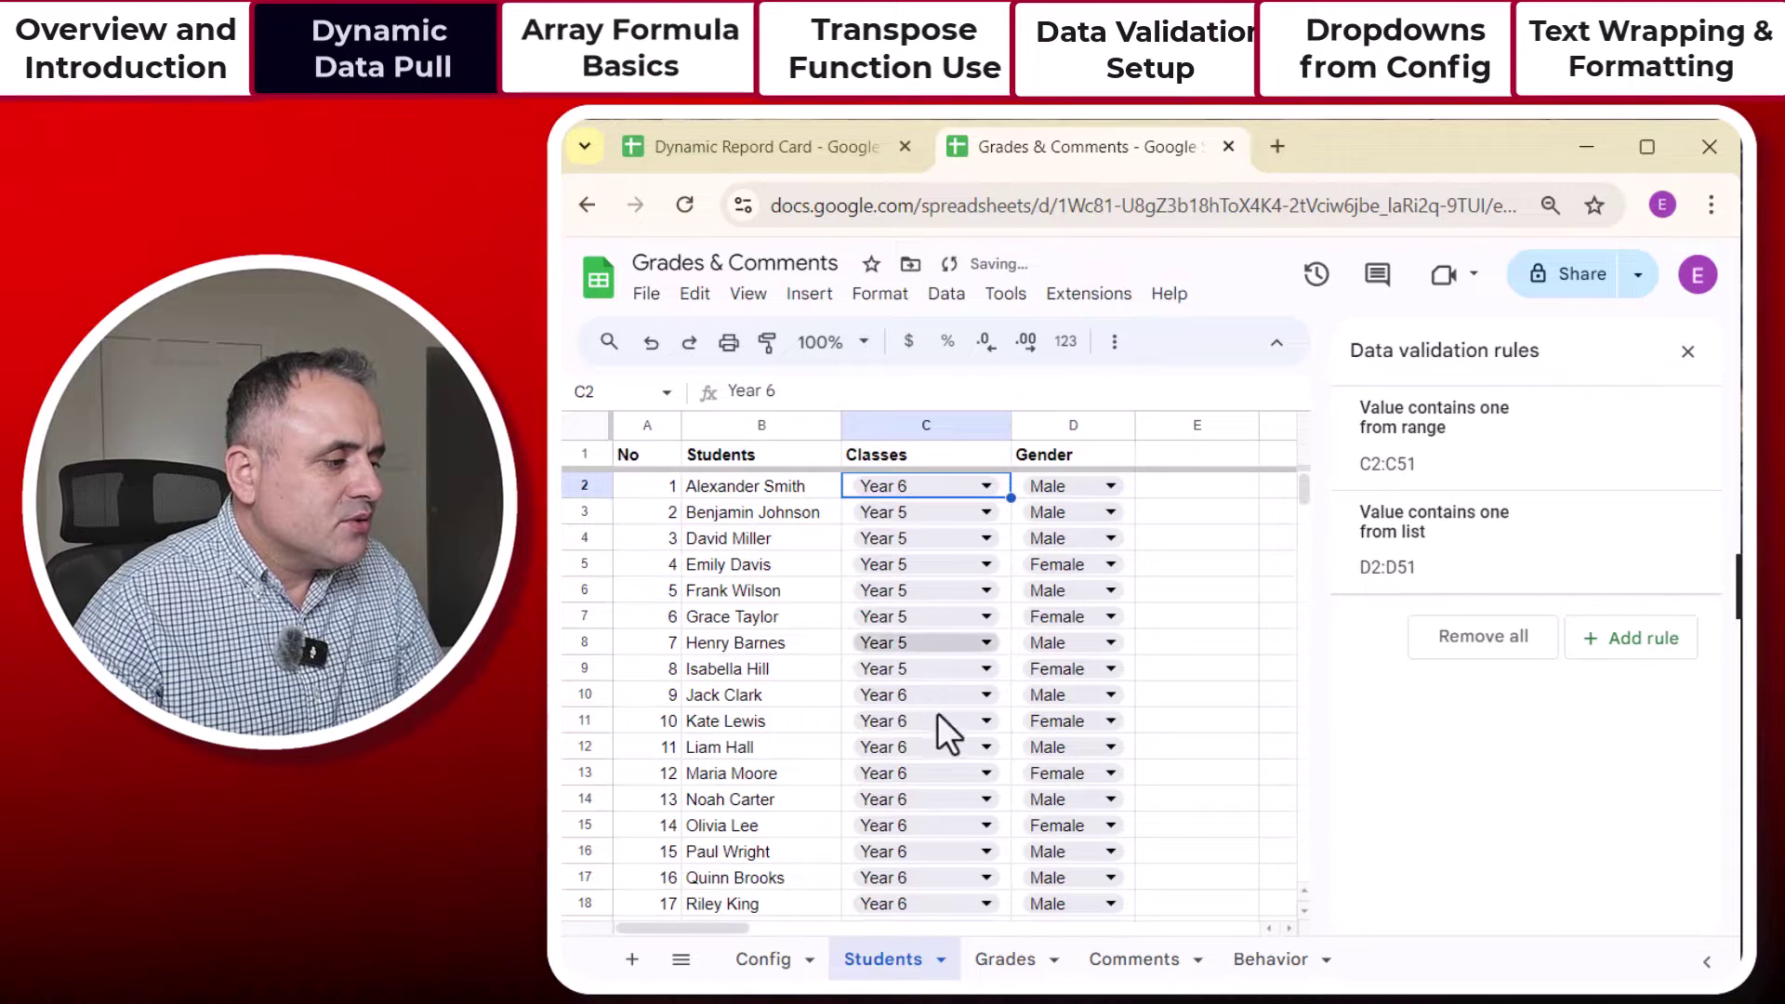
click(1004, 959)
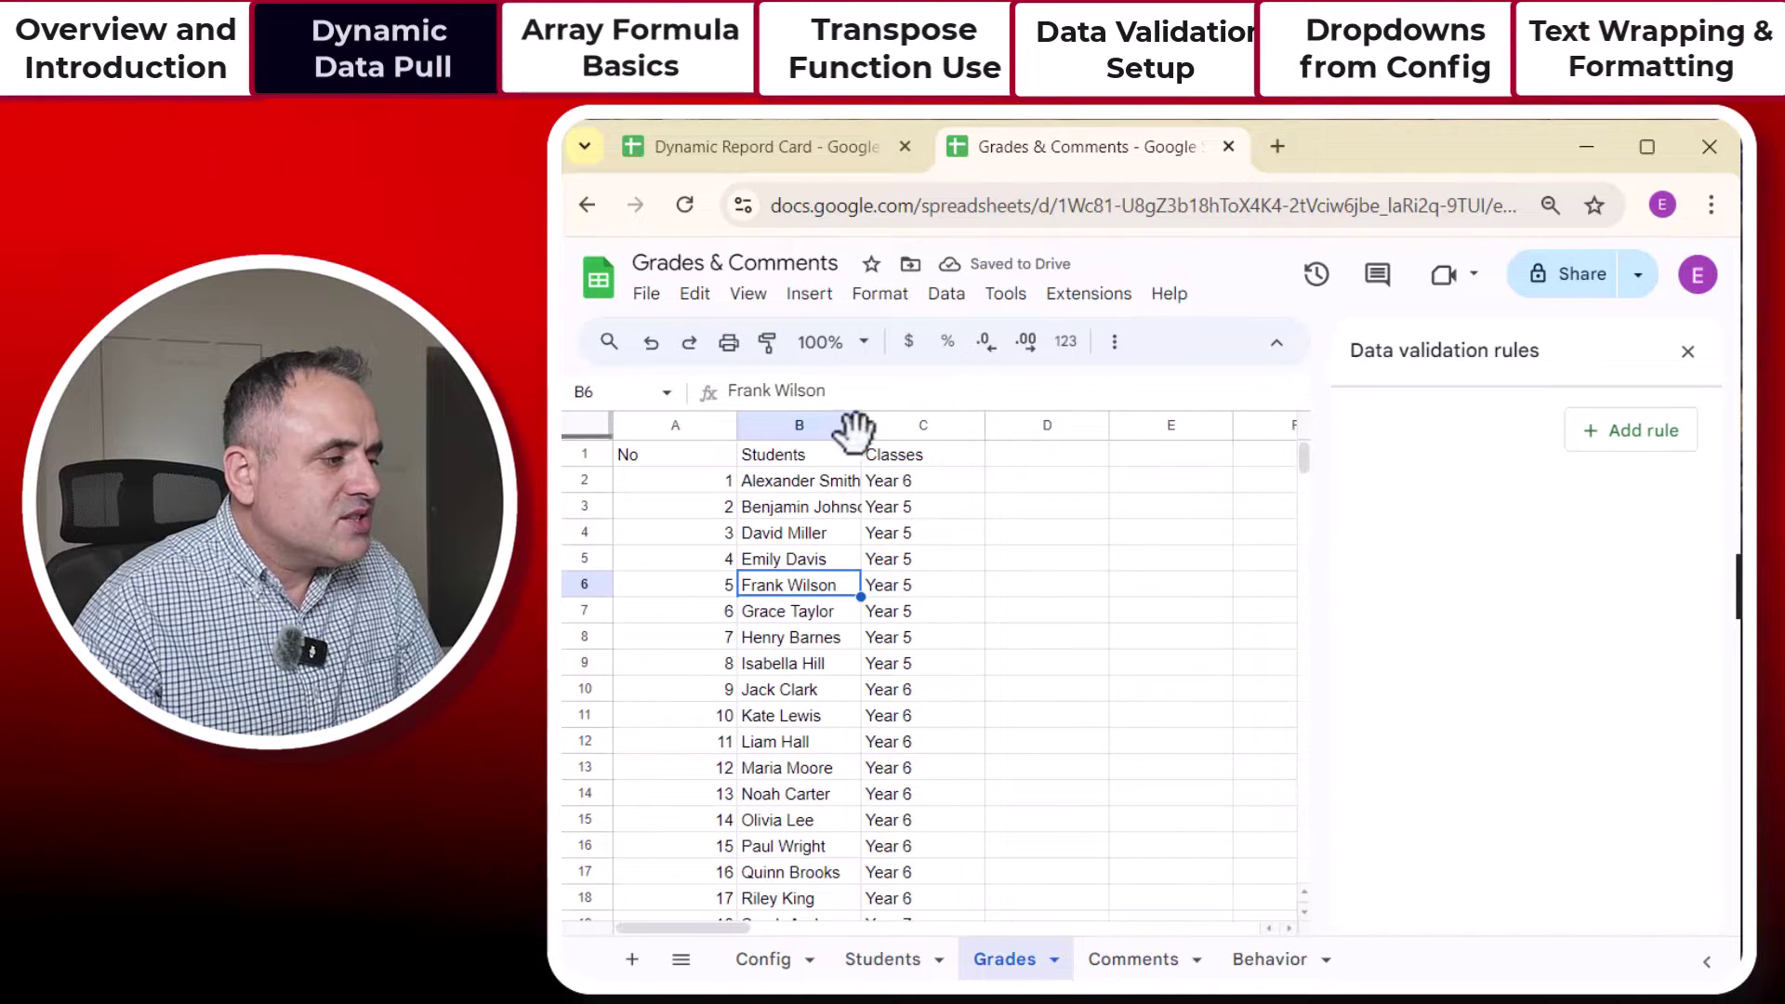
Step: Widen the Students column on Grades, reset the class to Year 5, and narrow column A
drag(861, 425, 911, 428)
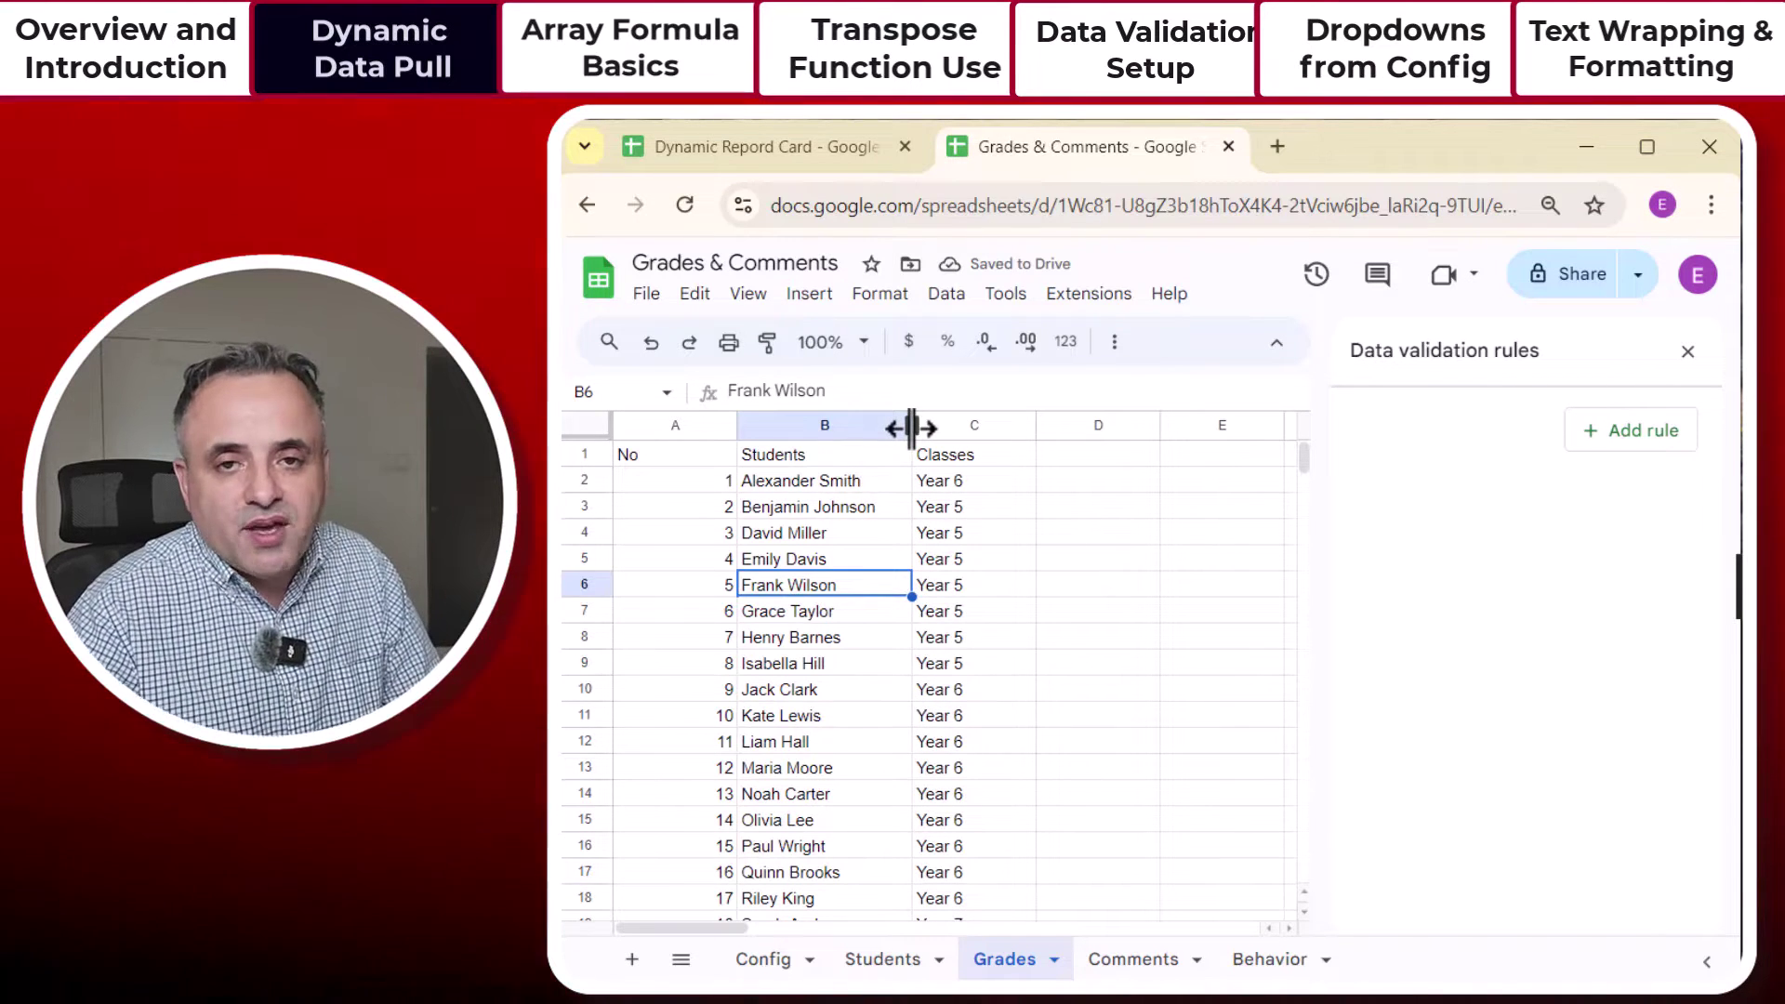
click(897, 959)
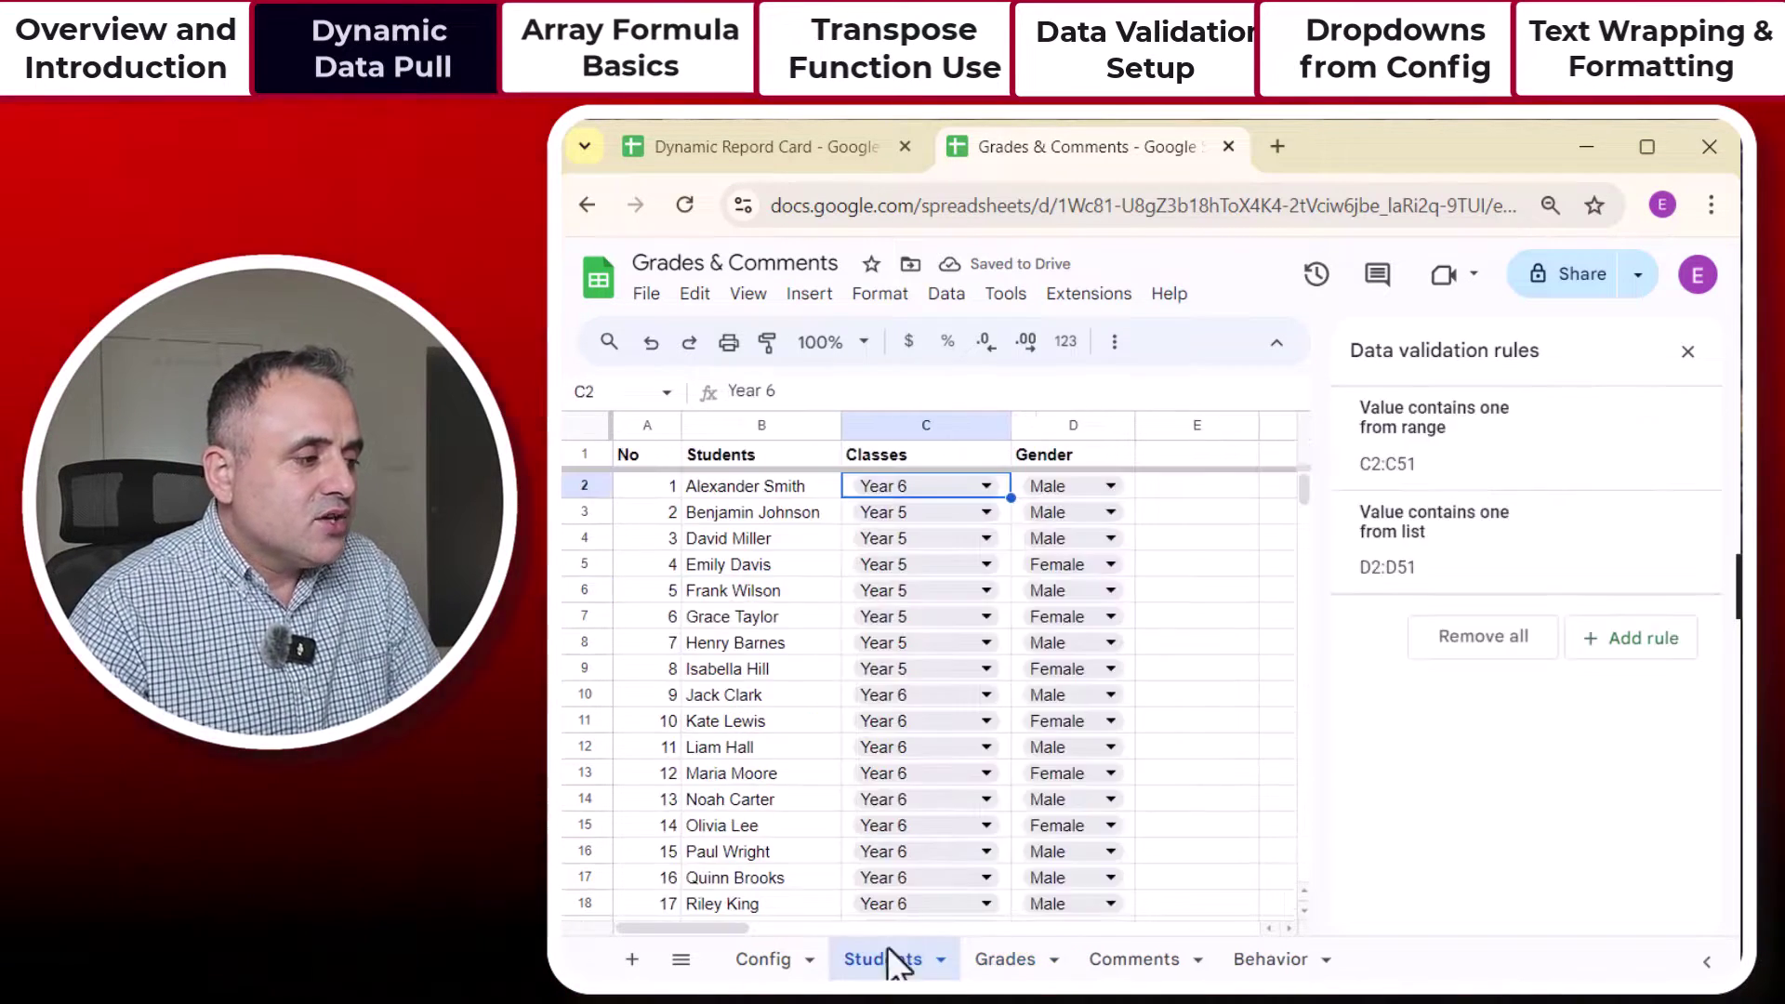
click(985, 485)
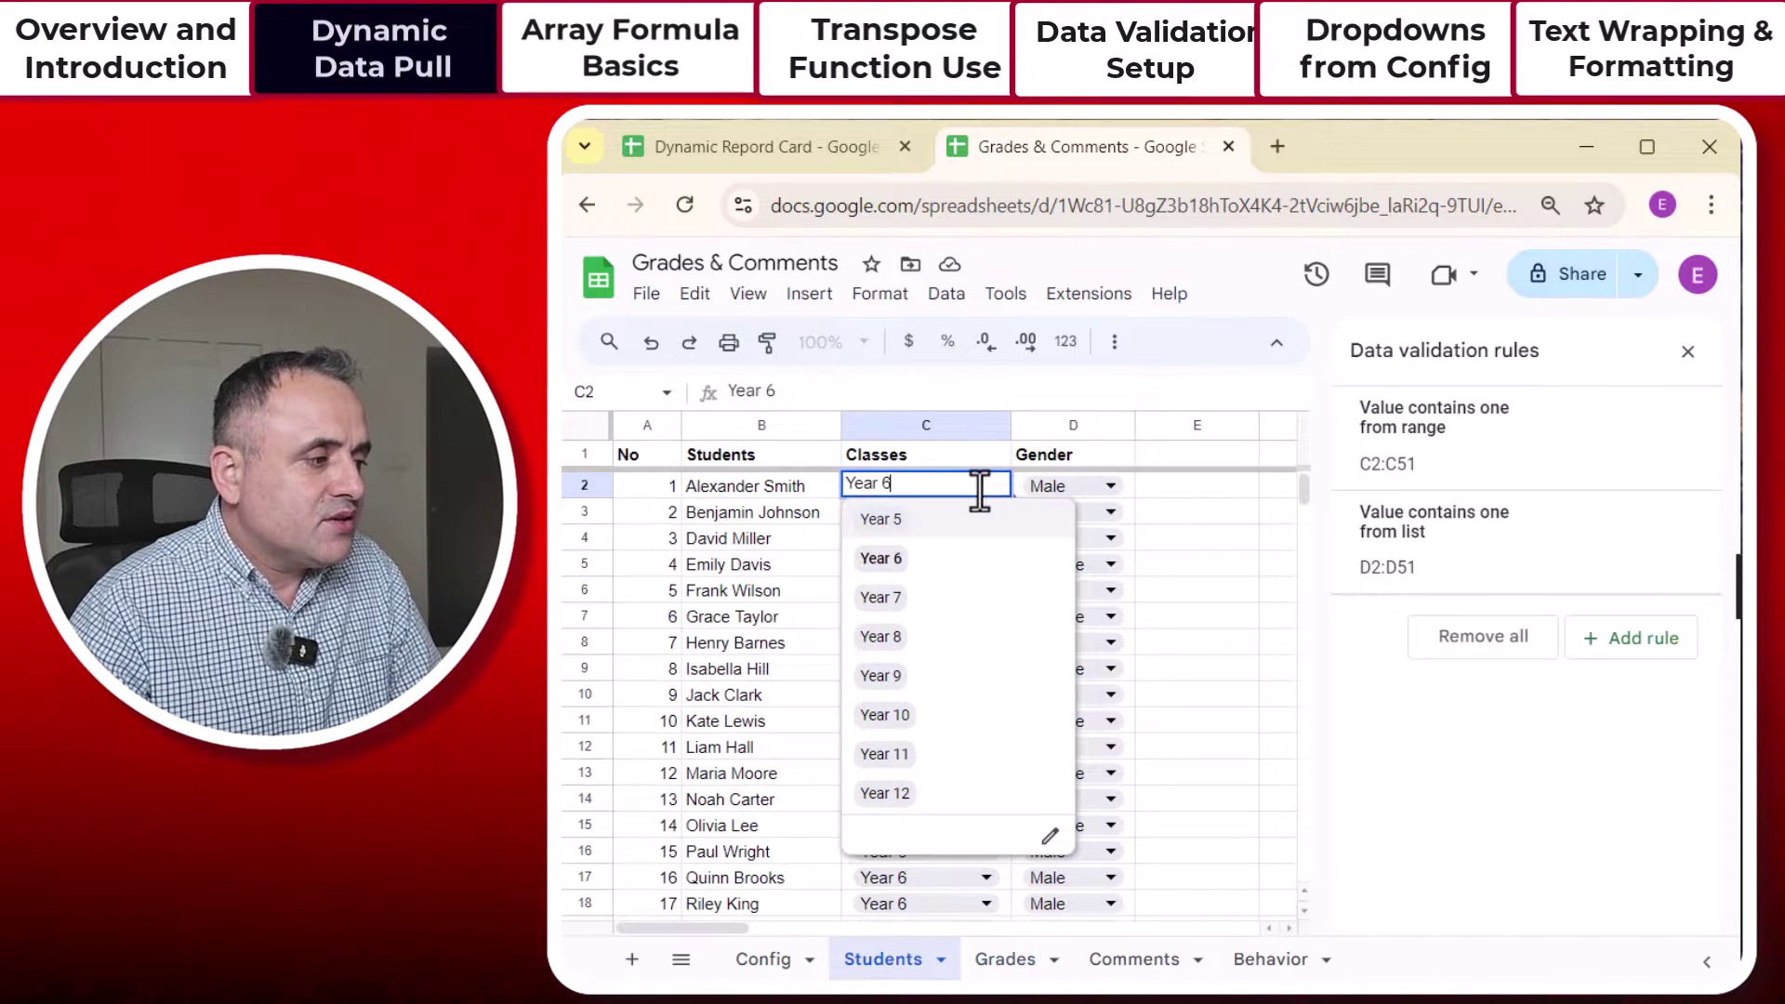
click(894, 520)
click(1004, 960)
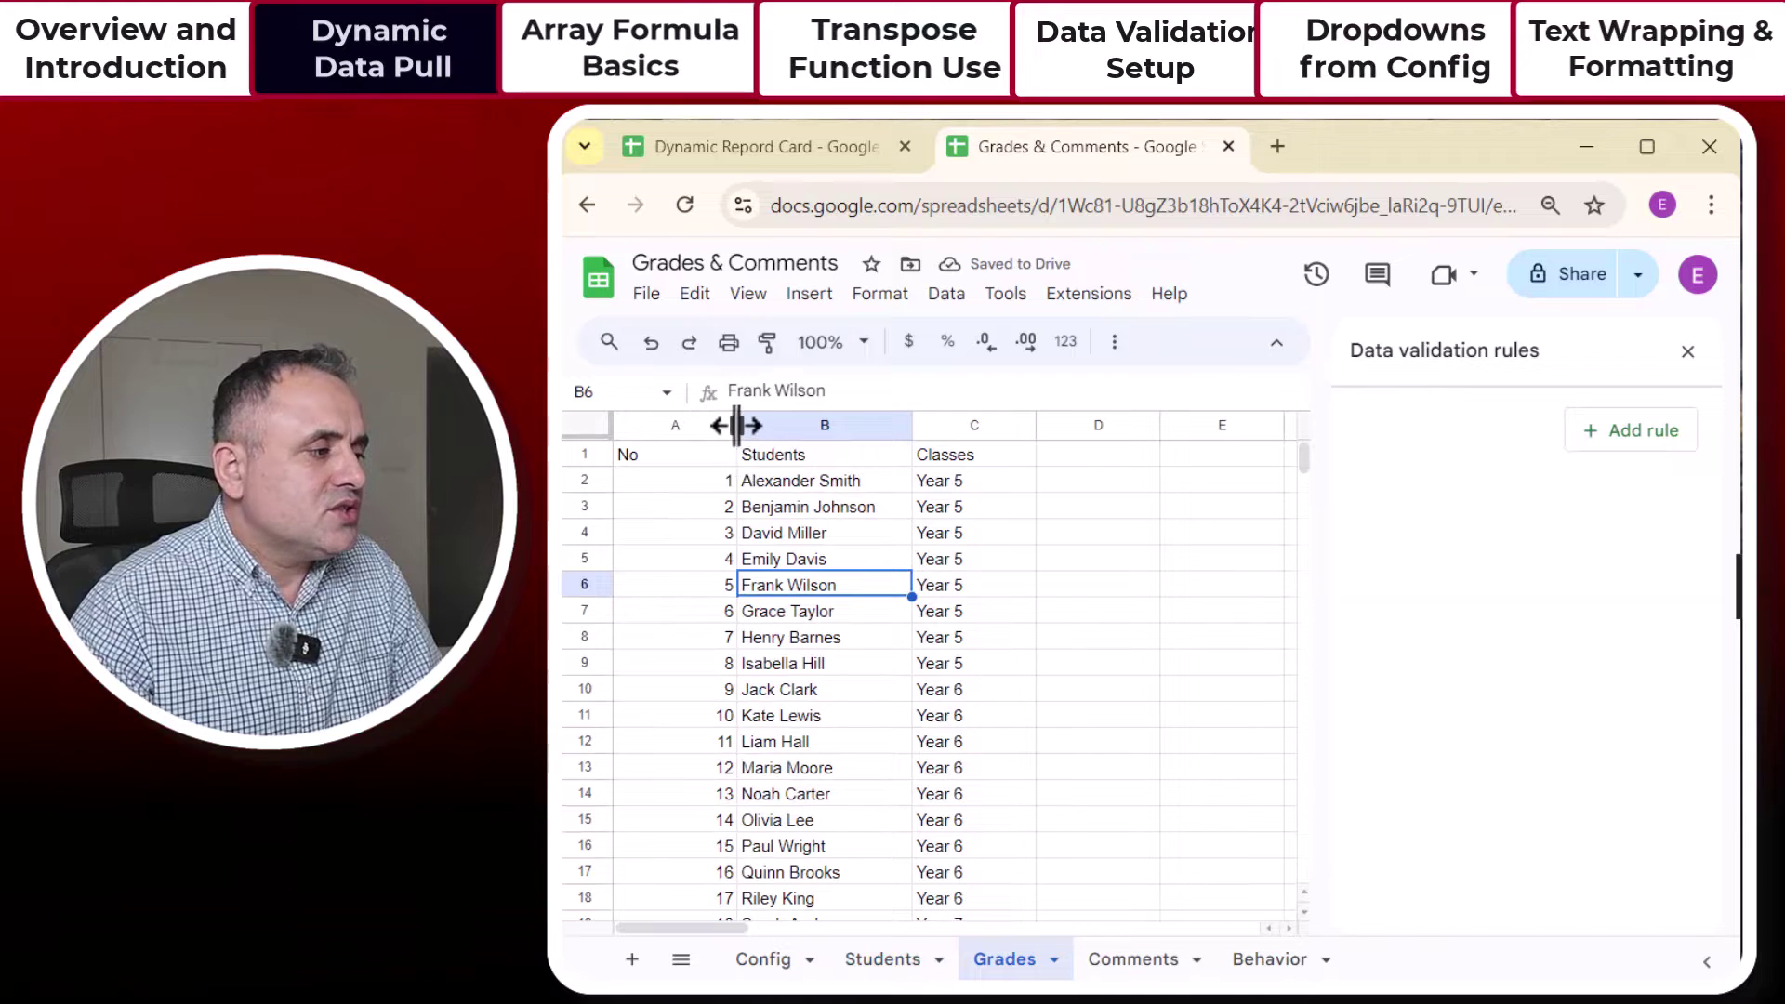
drag(735, 426, 661, 433)
Step: Finish narrowing the No column and select D1:G1 for the subject headers
click(979, 543)
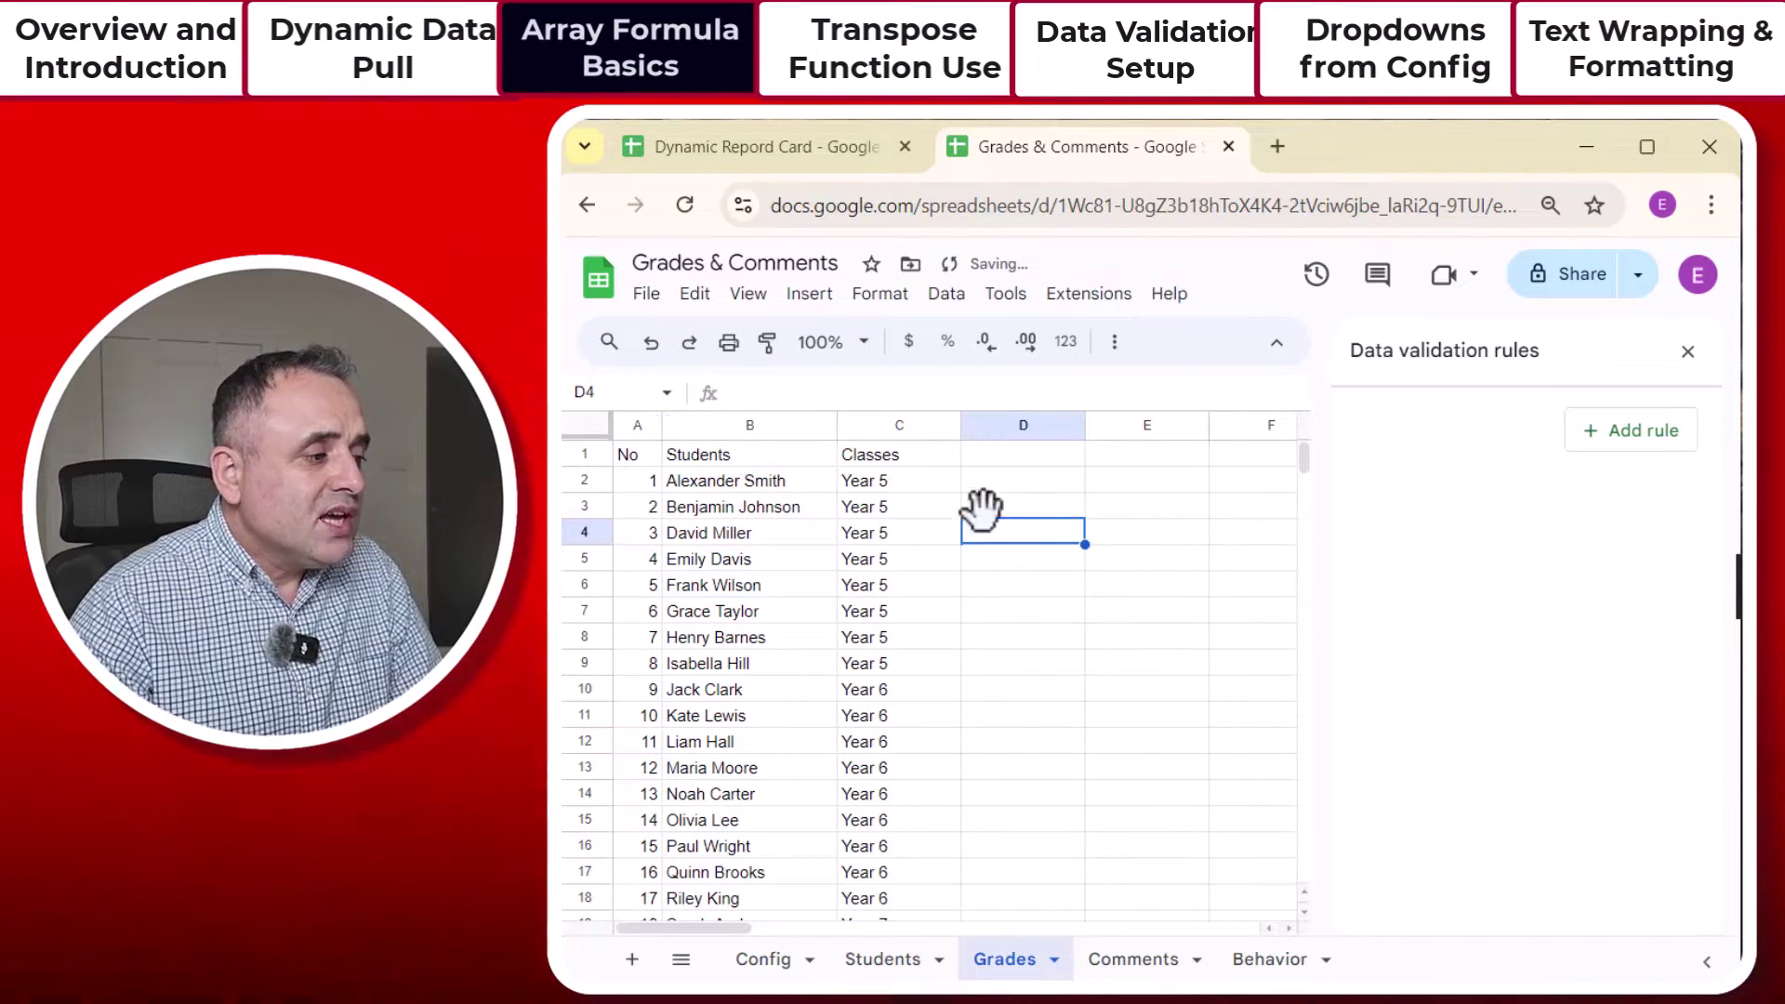
click(985, 453)
drag(985, 454, 1141, 459)
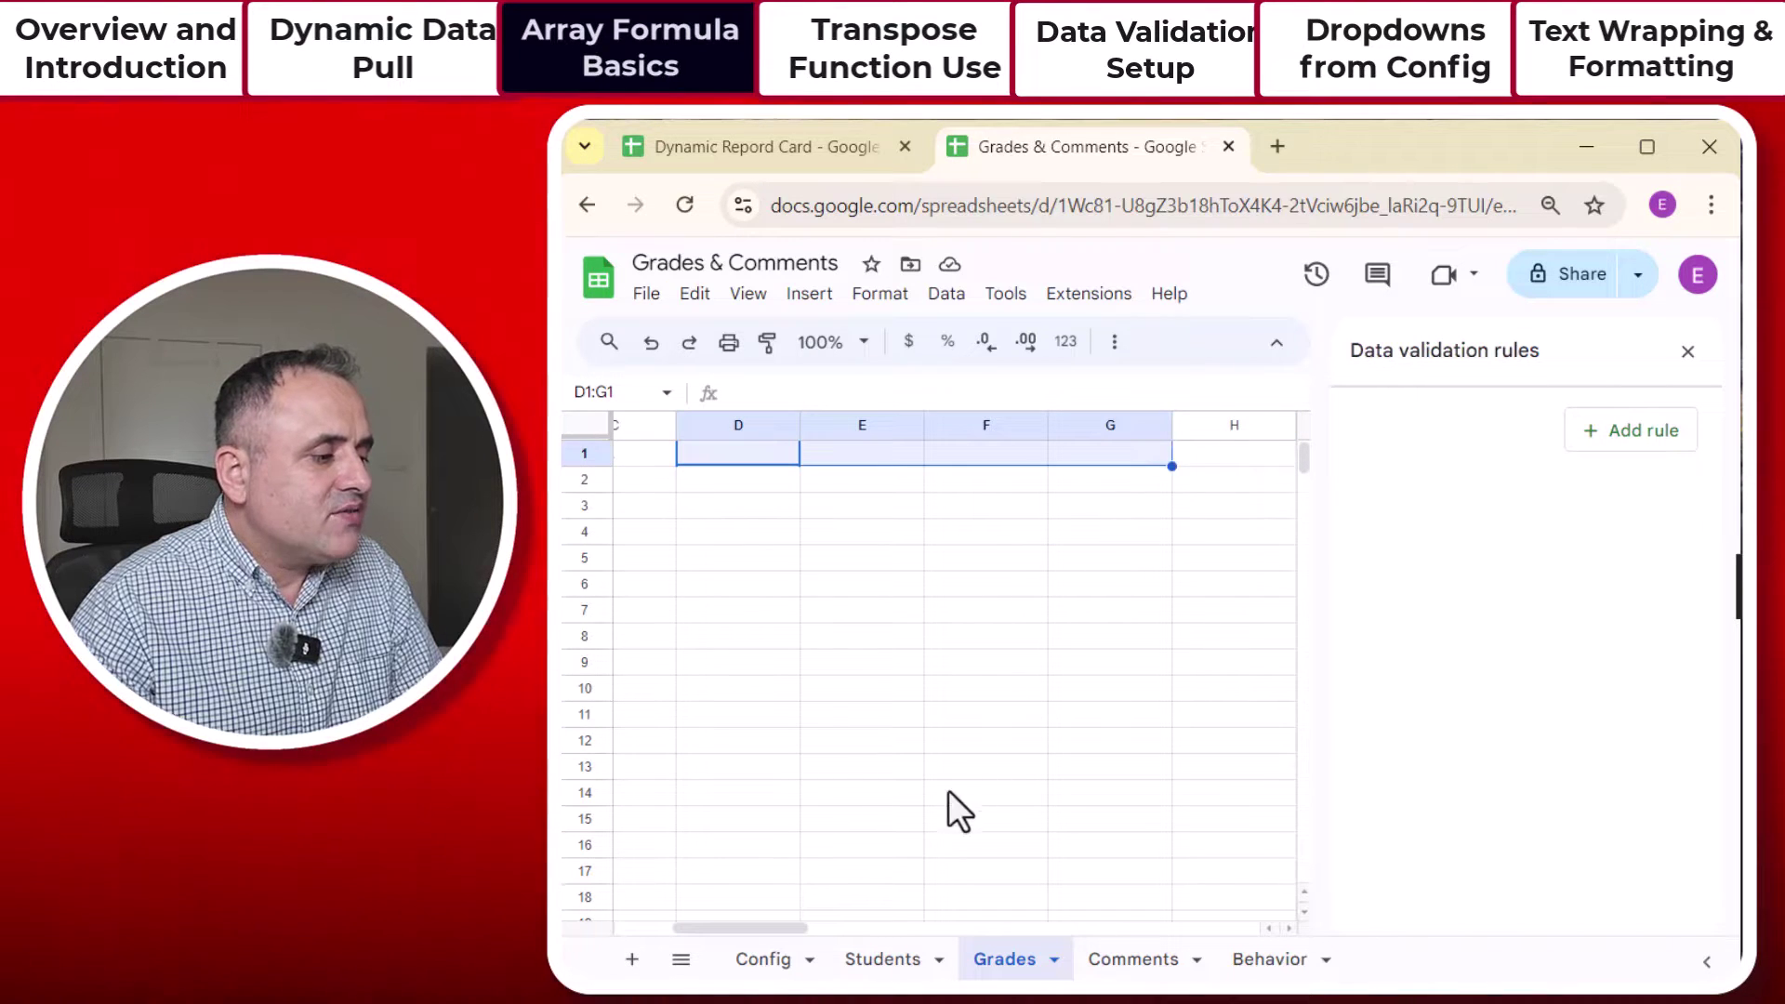
Step: Copy the subjects English through Geography from Config F4:F9 and return to Grades
click(757, 958)
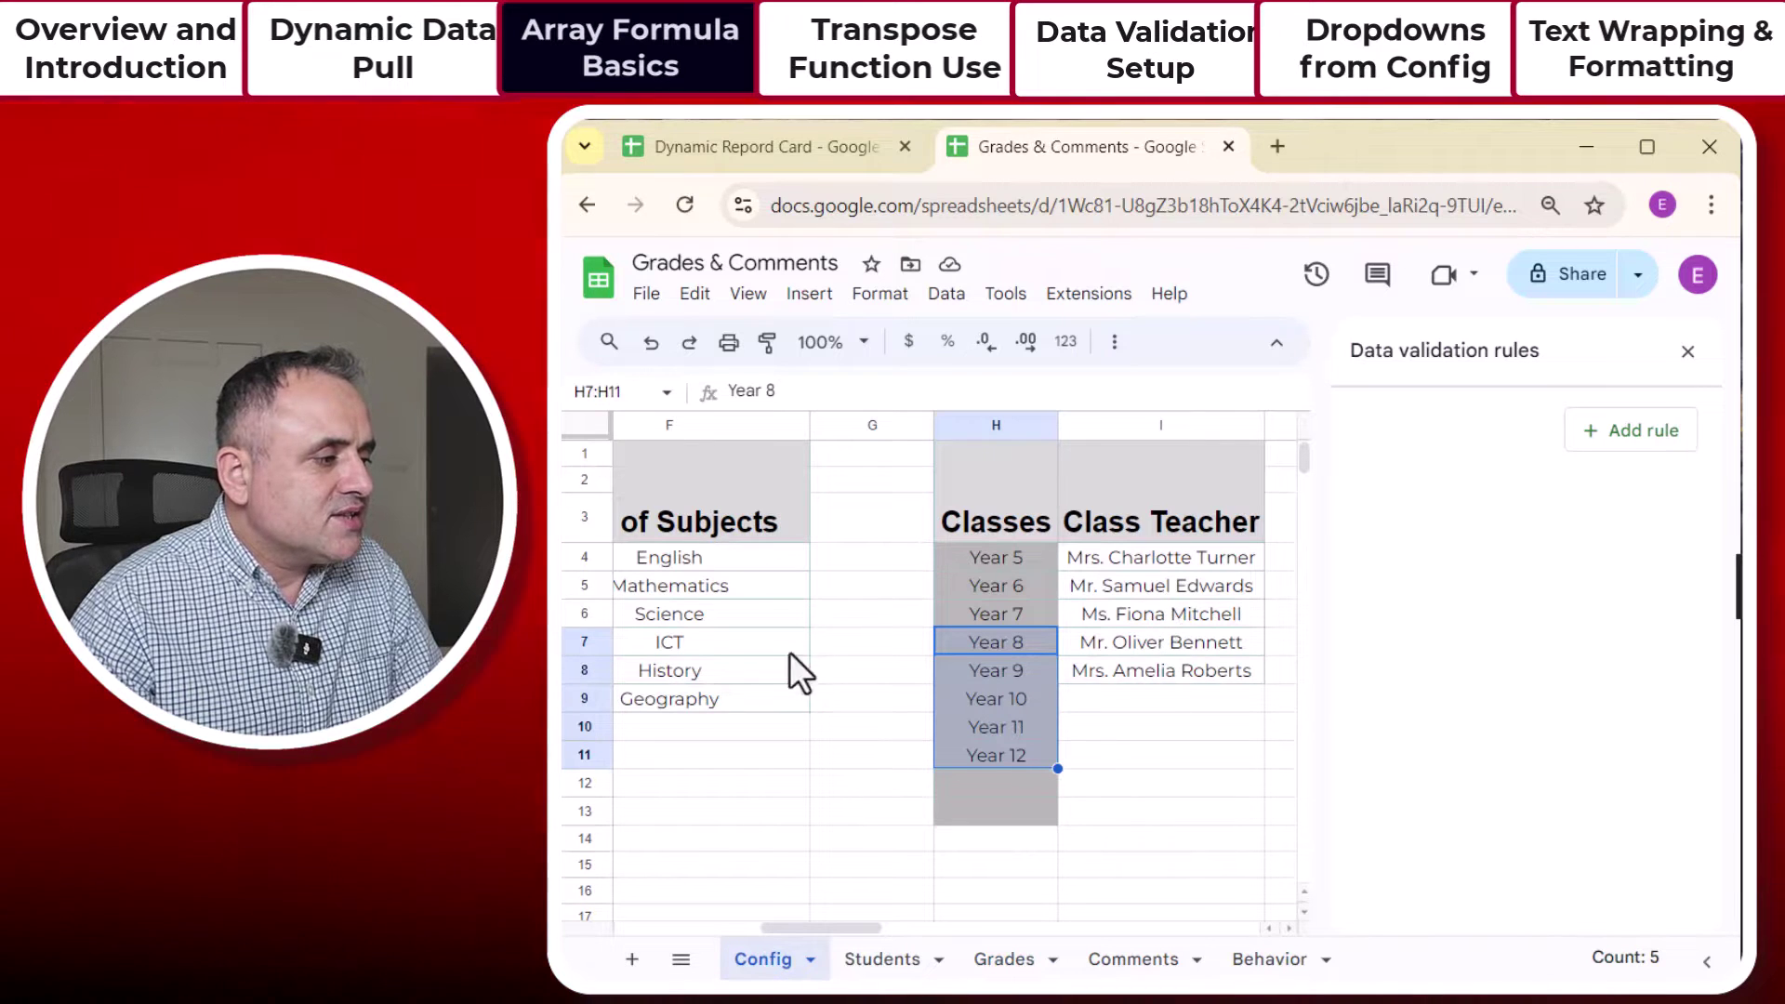
drag(688, 563, 695, 699)
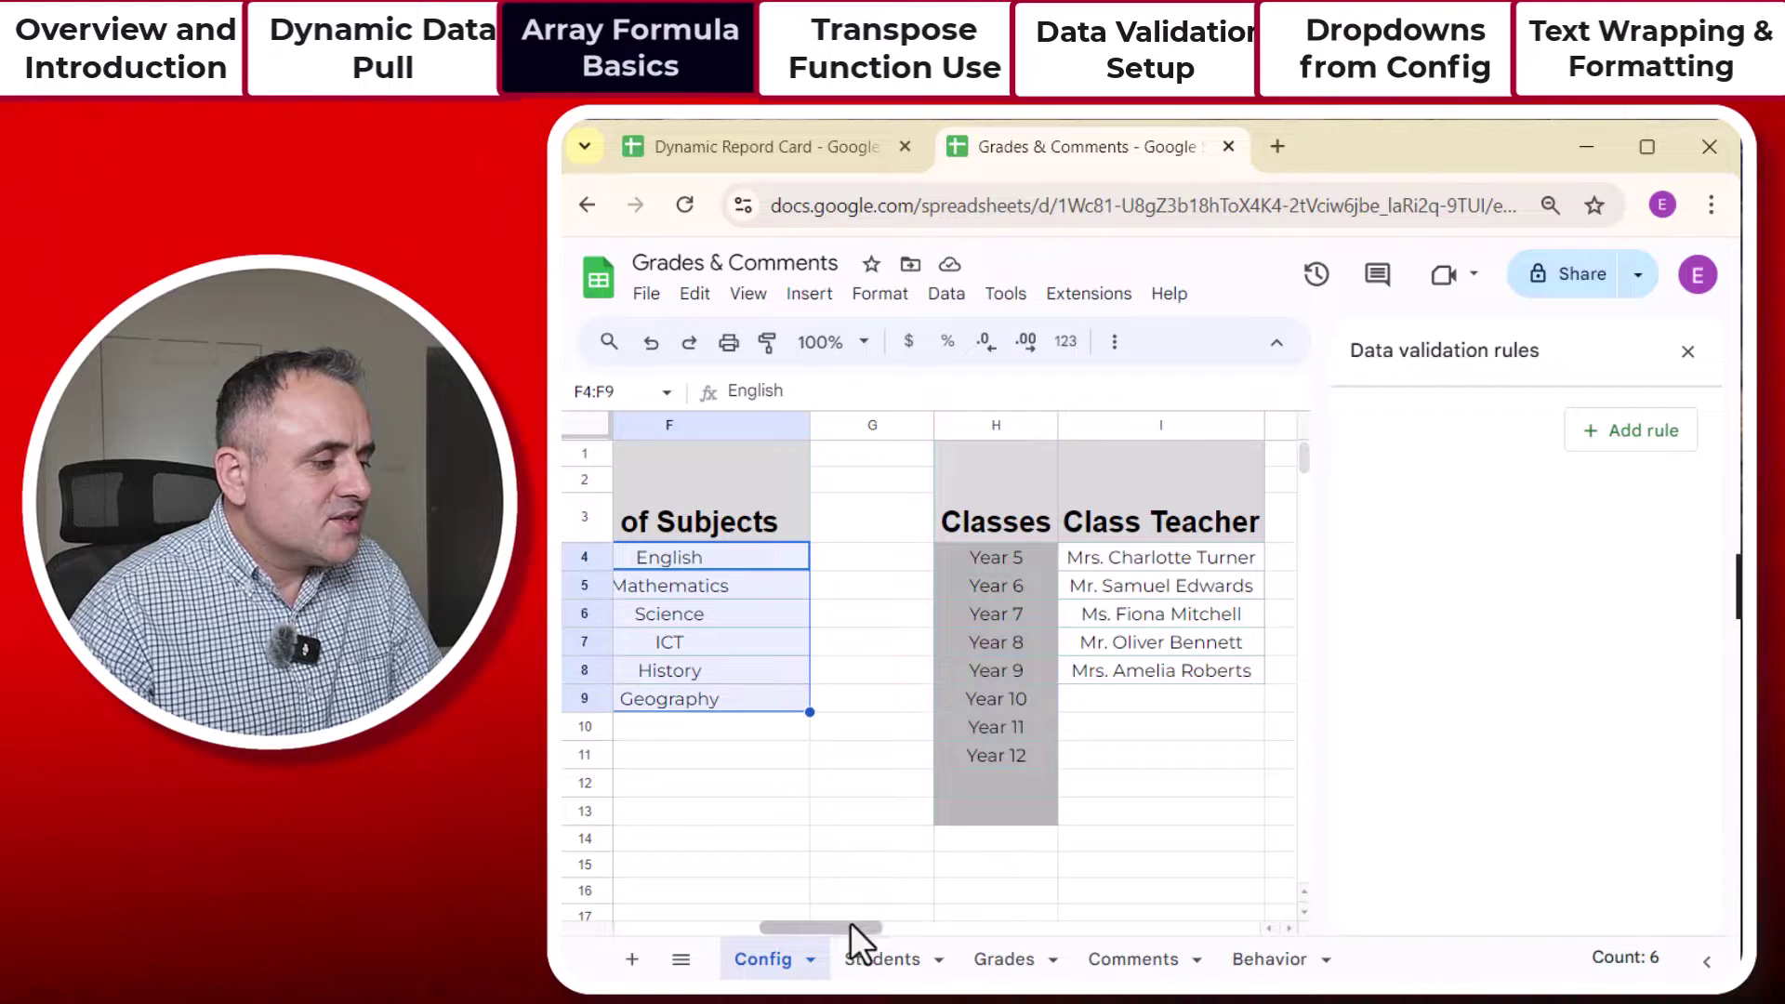
drag(847, 924, 809, 924)
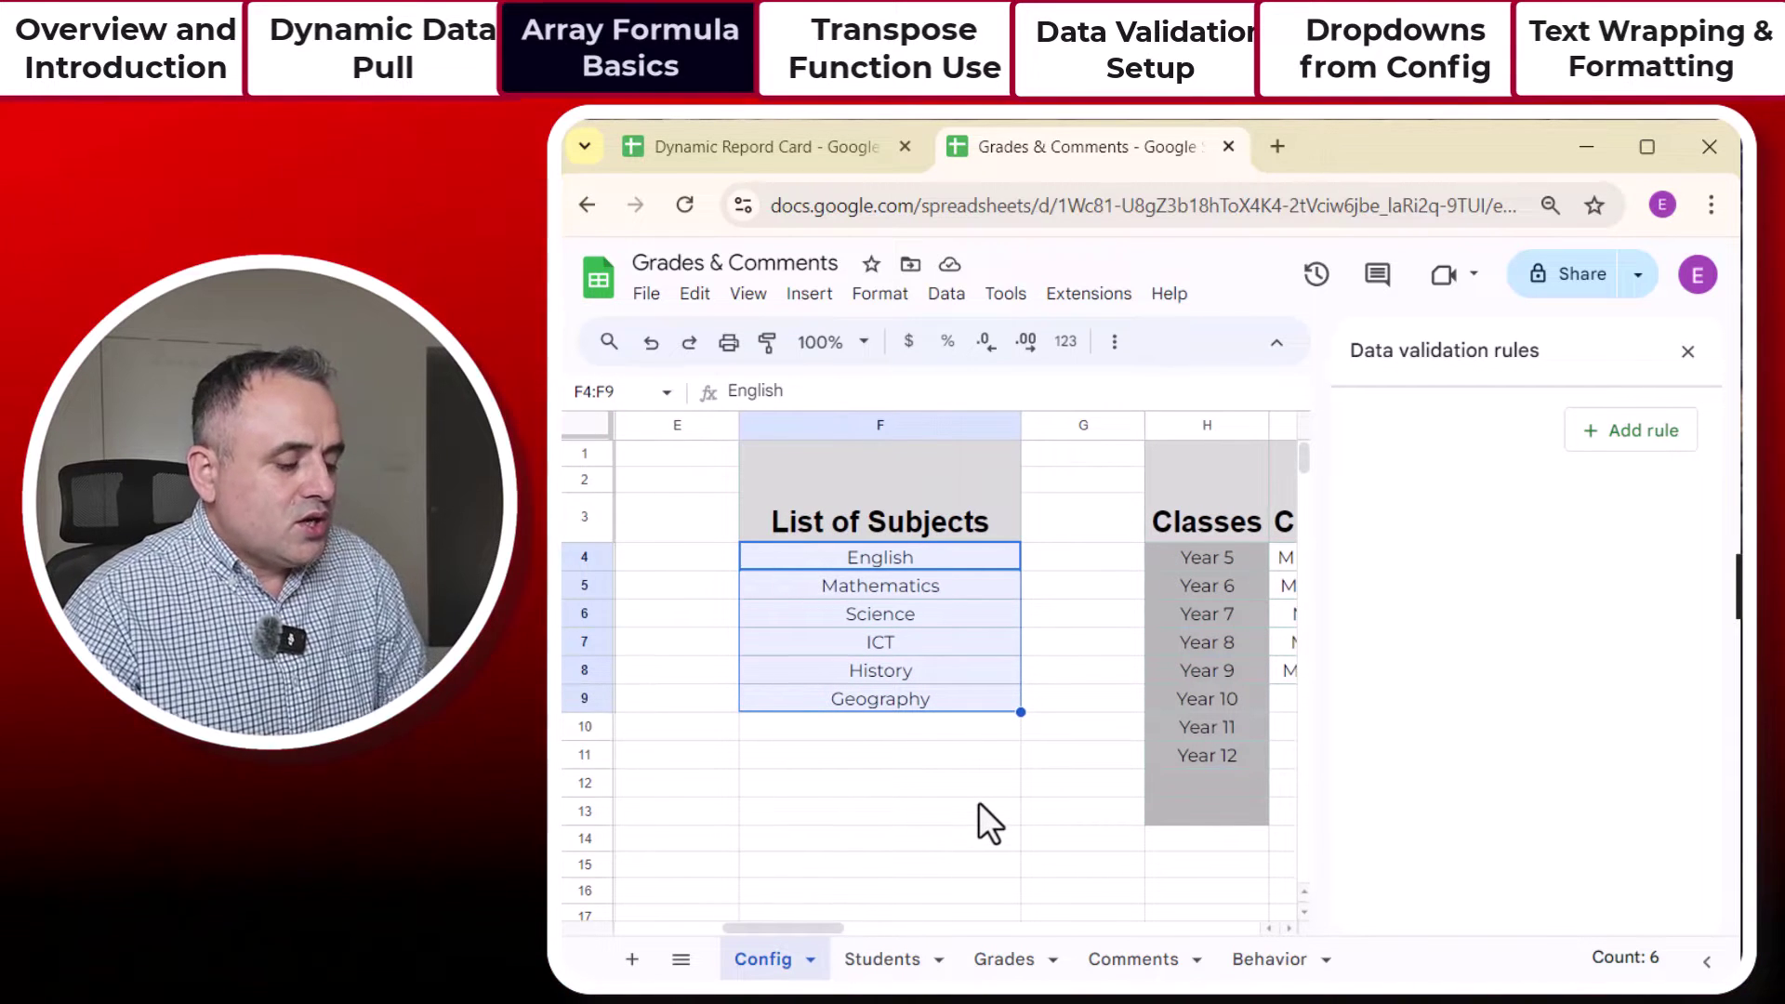
key(ctrl+c)
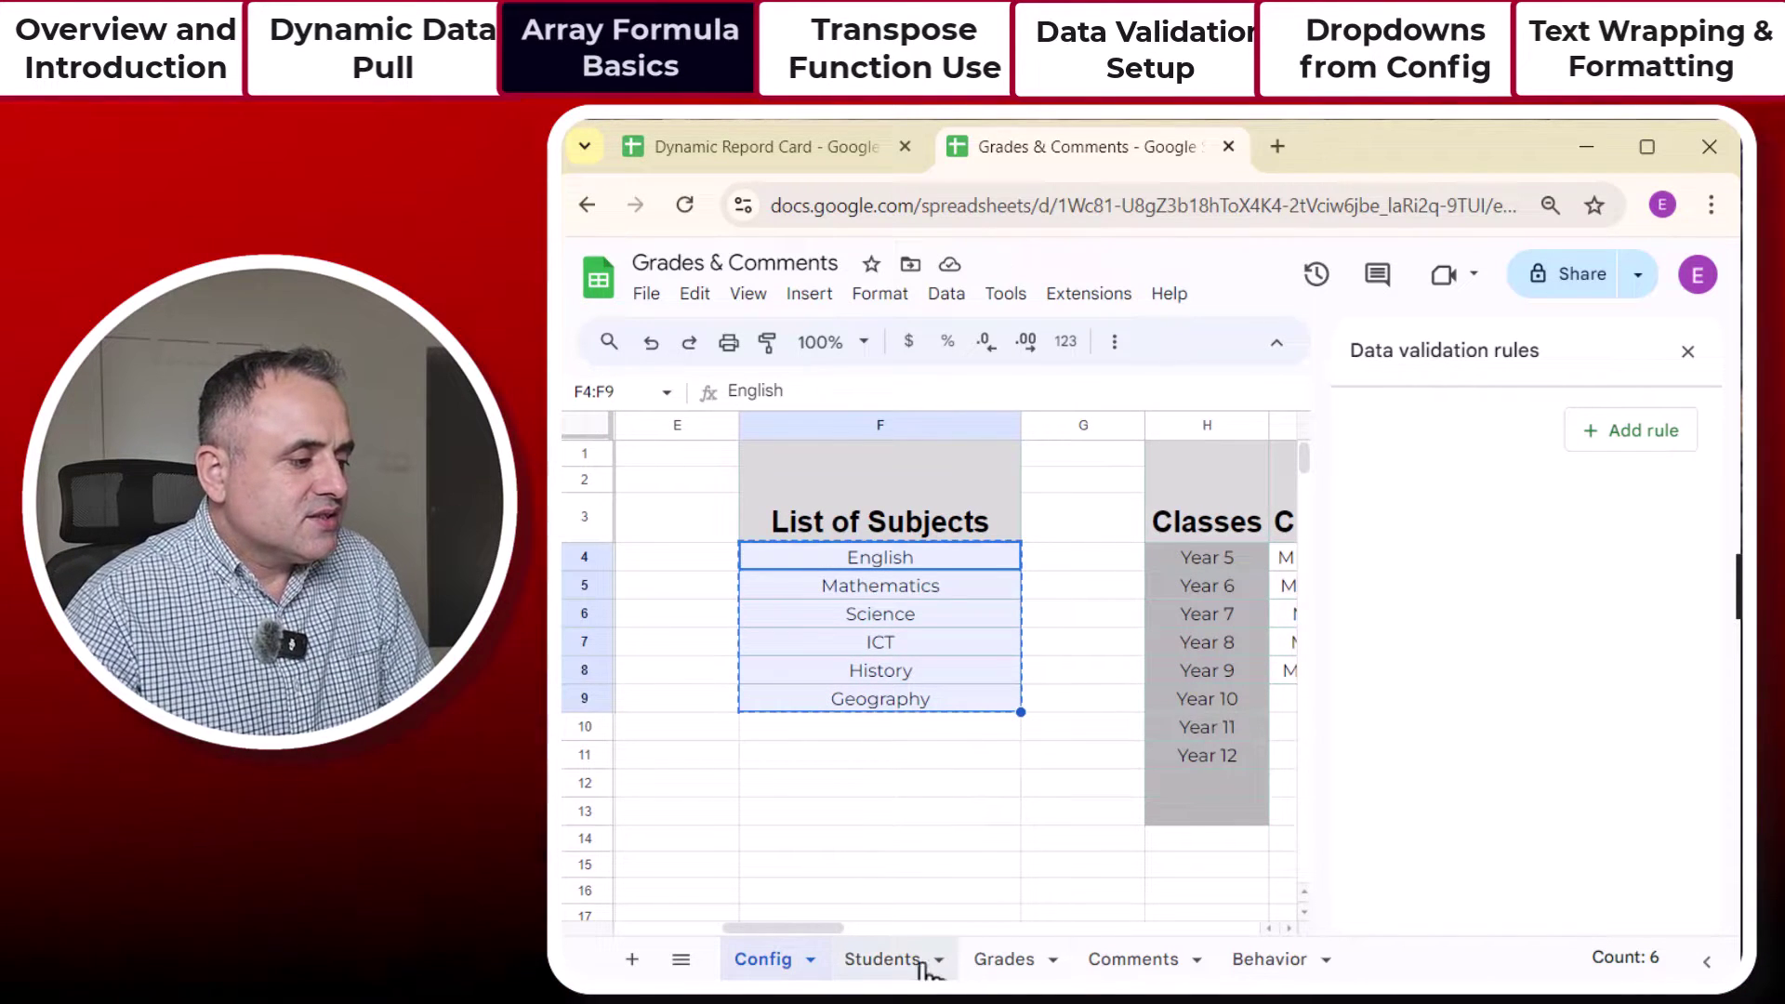
click(969, 967)
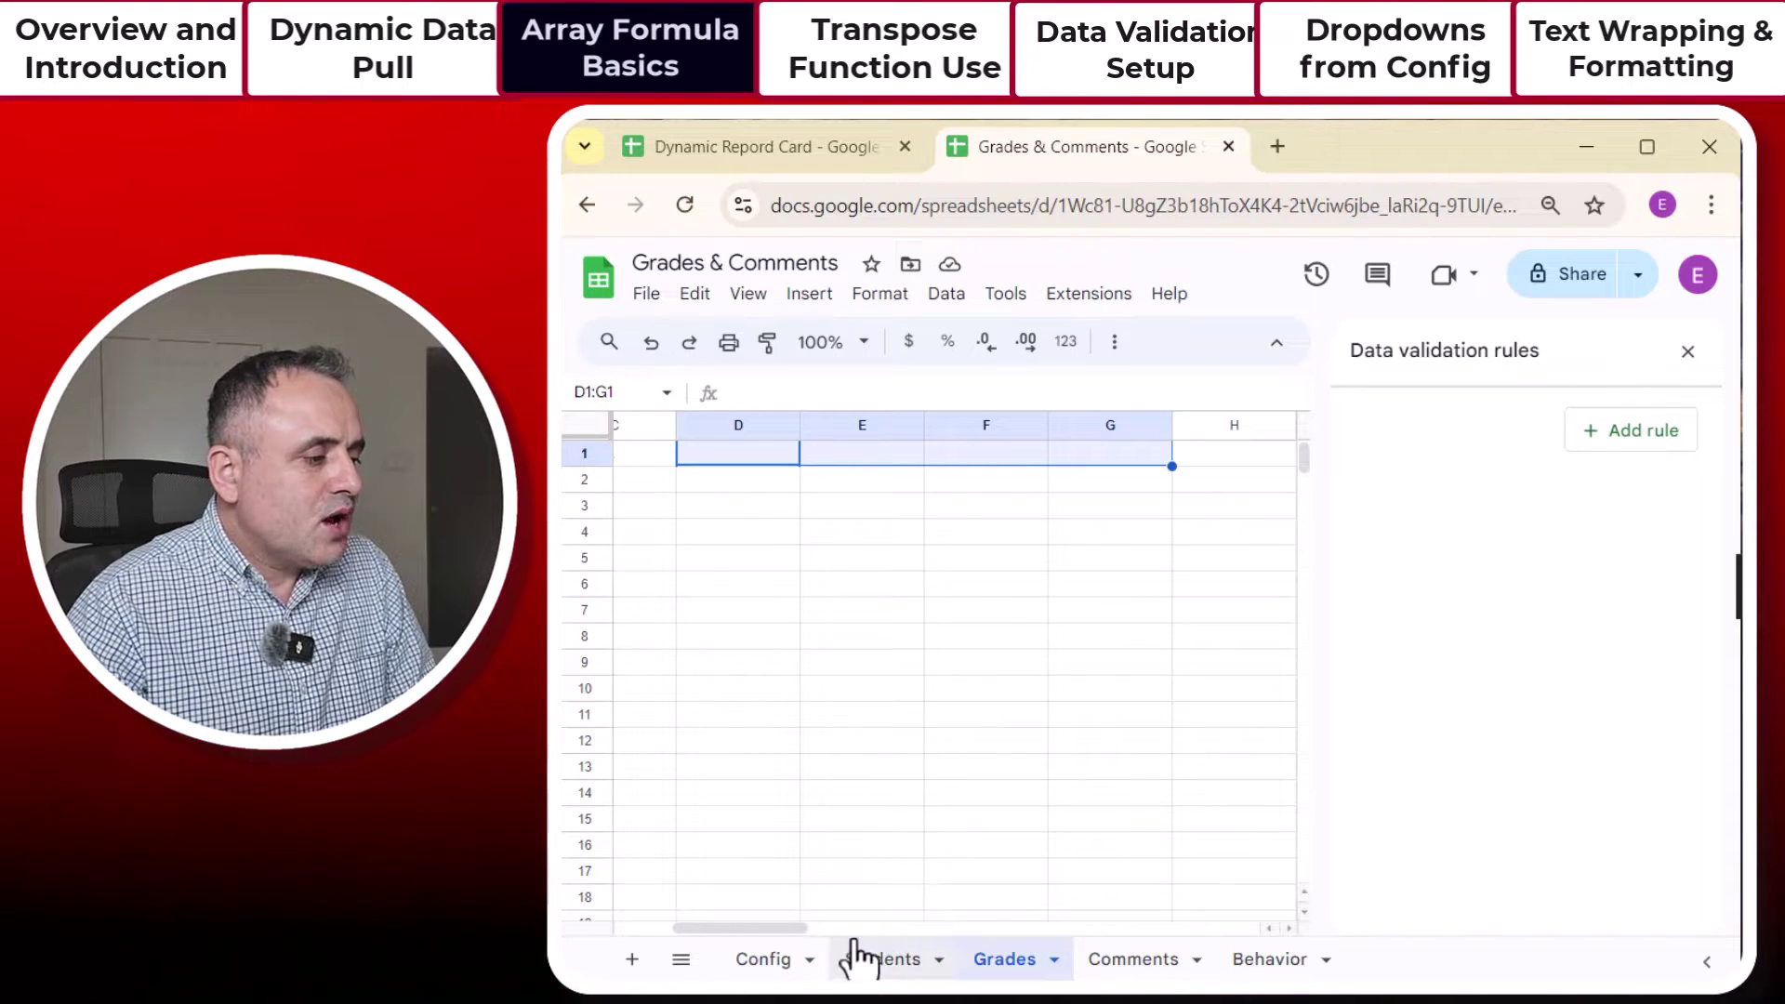
mouse_move(753, 927)
mouse_down()
mouse_move(695, 925)
mouse_move(744, 924)
mouse_up()
click(958, 534)
Step: Paste the subjects transposed into D1 so they run across row 1, undoing a vertical paste
click(946, 461)
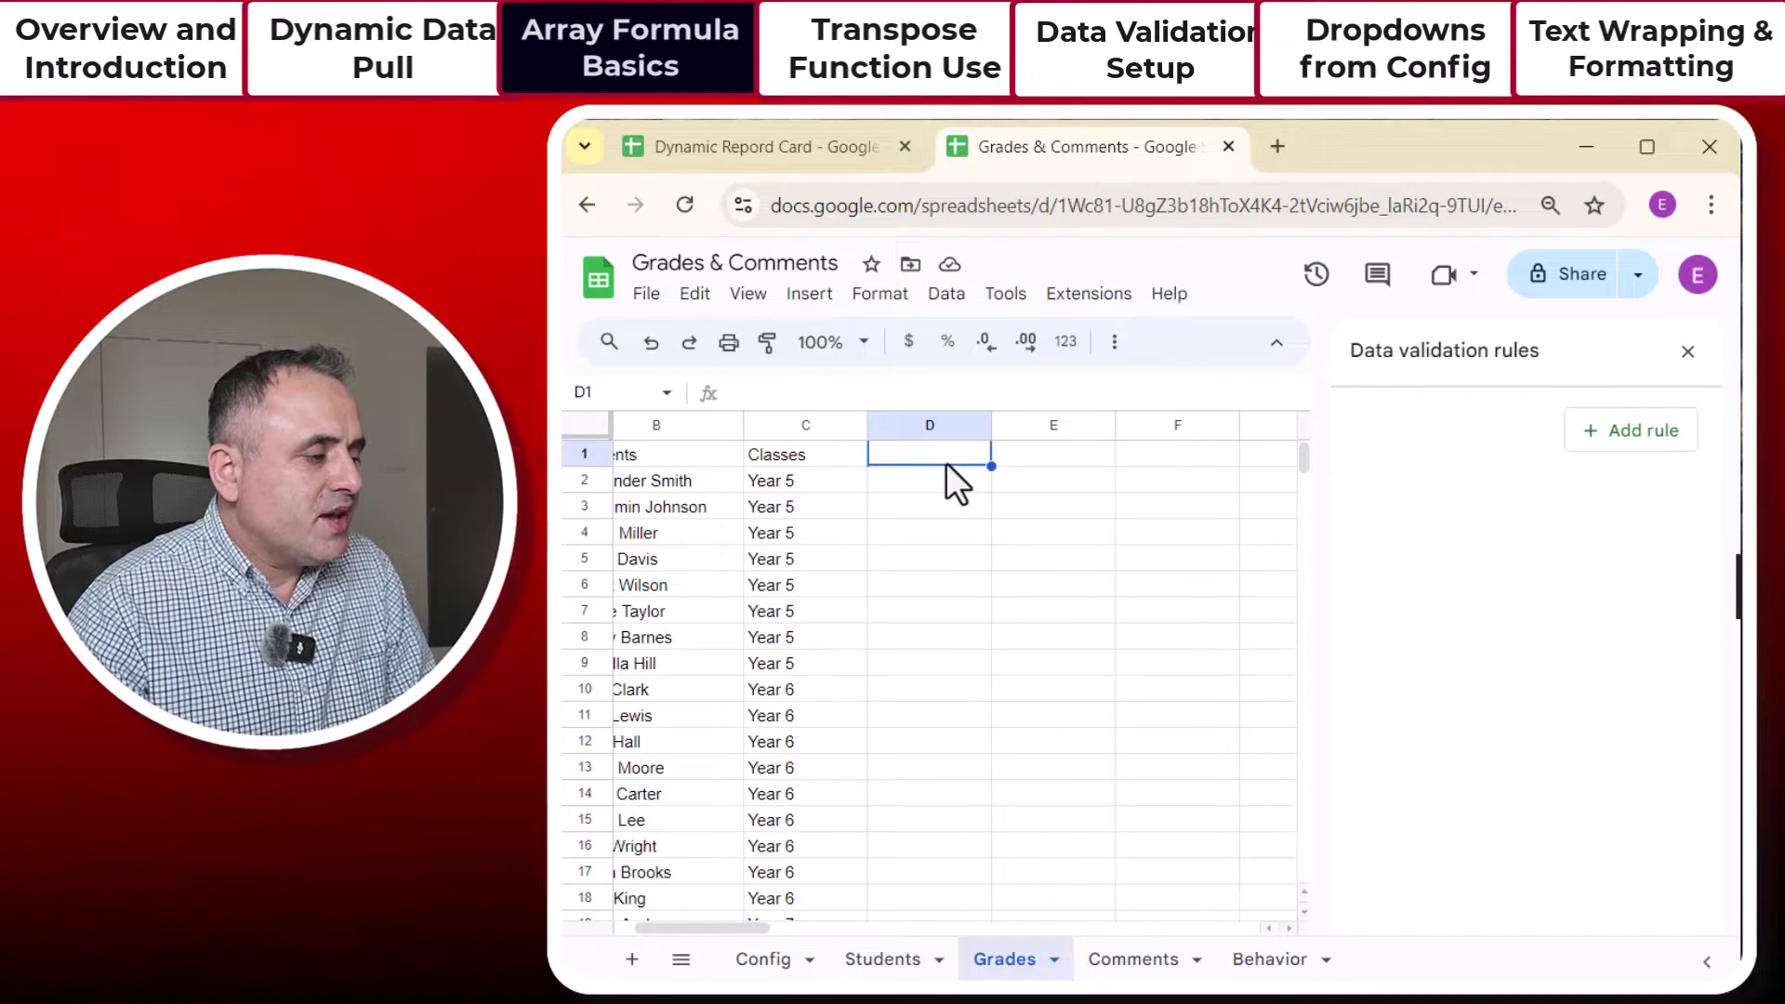
right_click(946, 456)
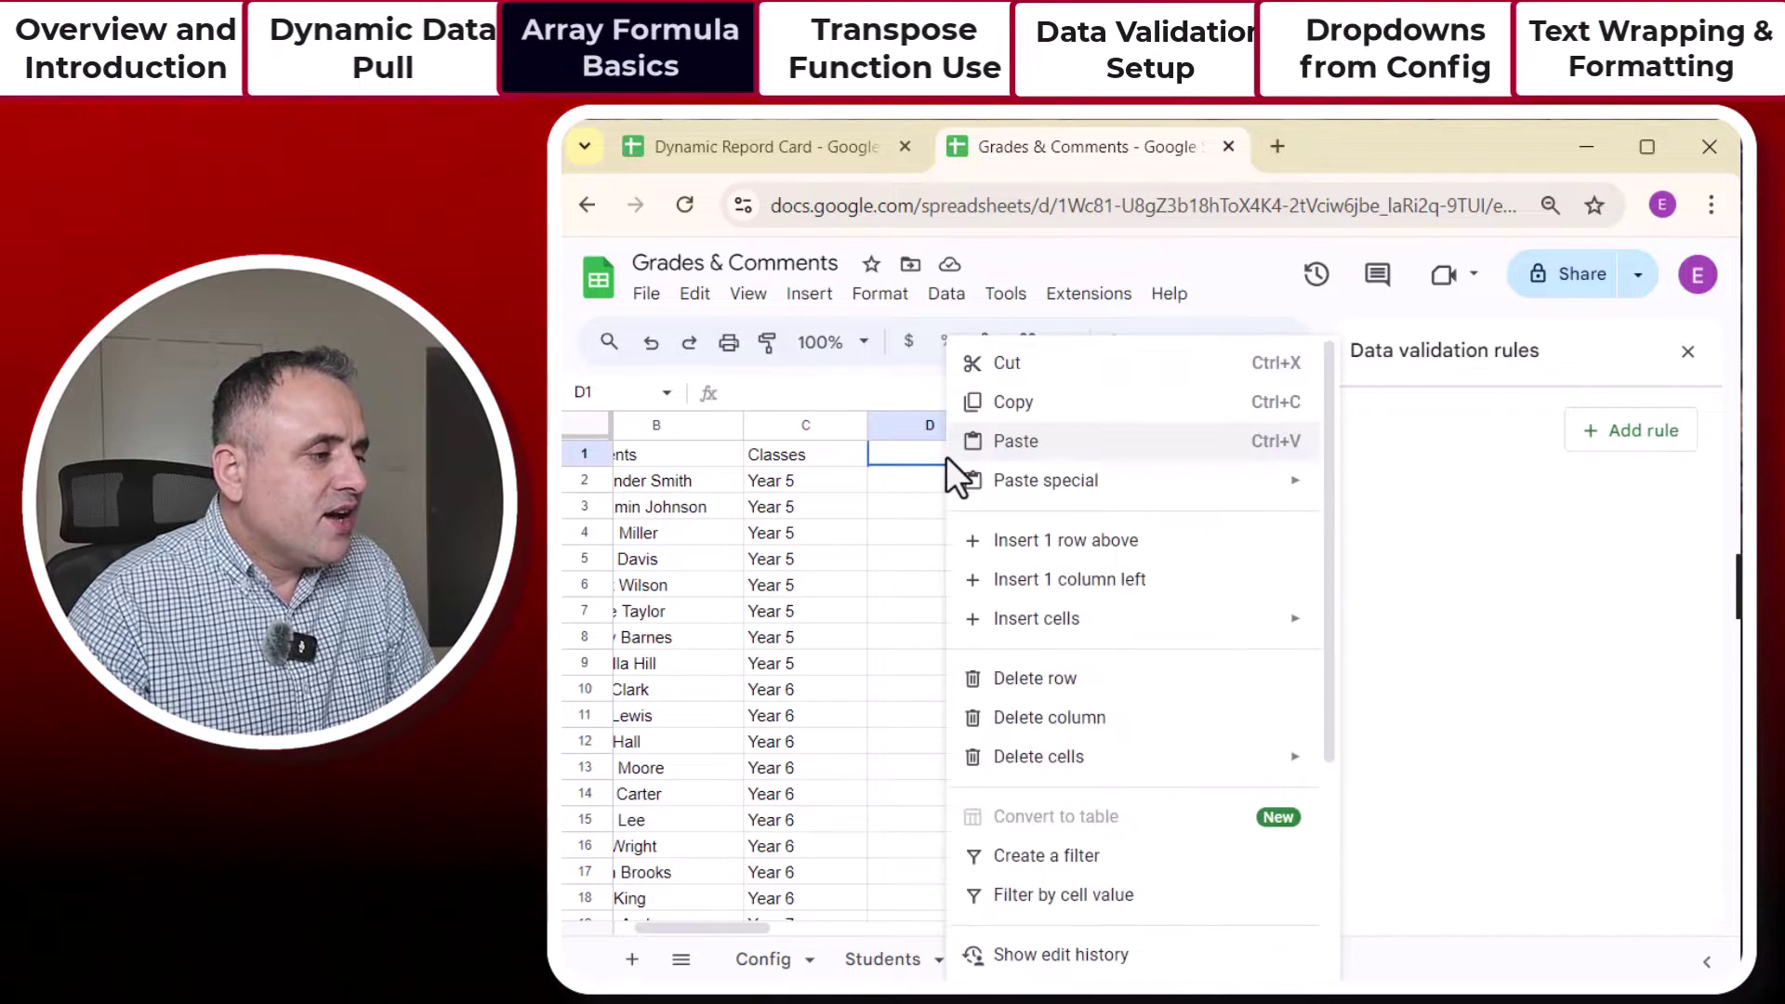
click(1013, 442)
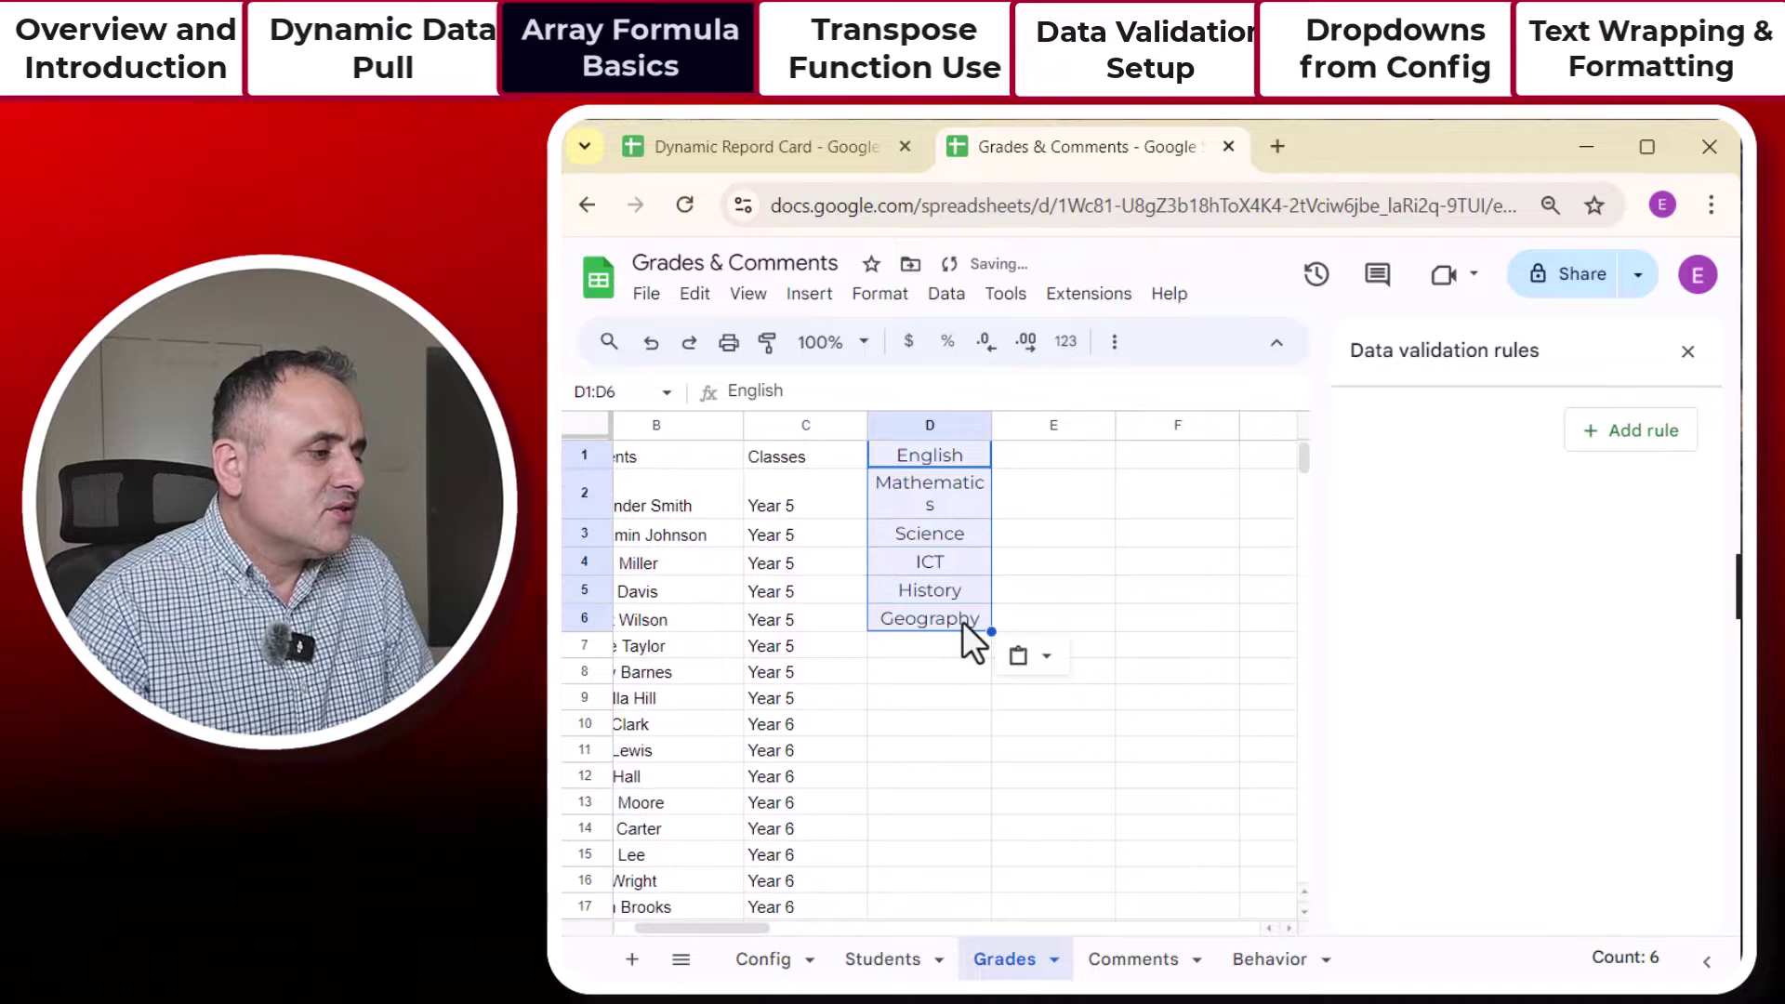
key(ctrl+z)
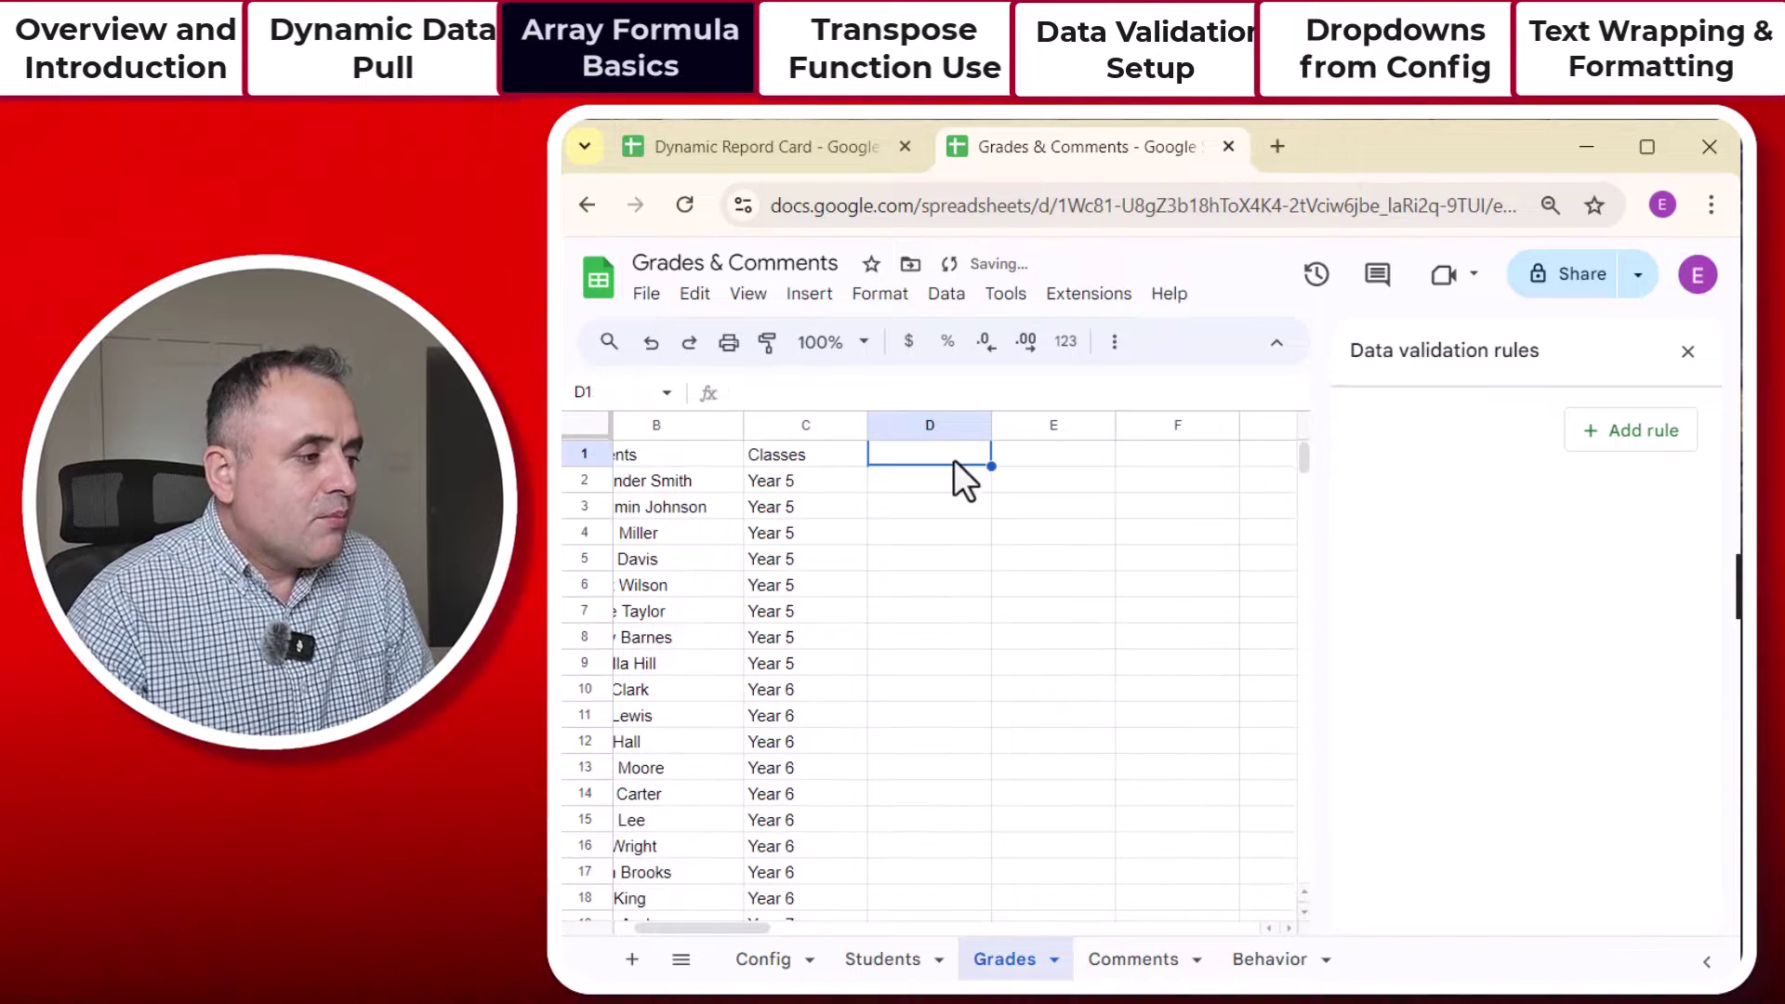
right_click(948, 454)
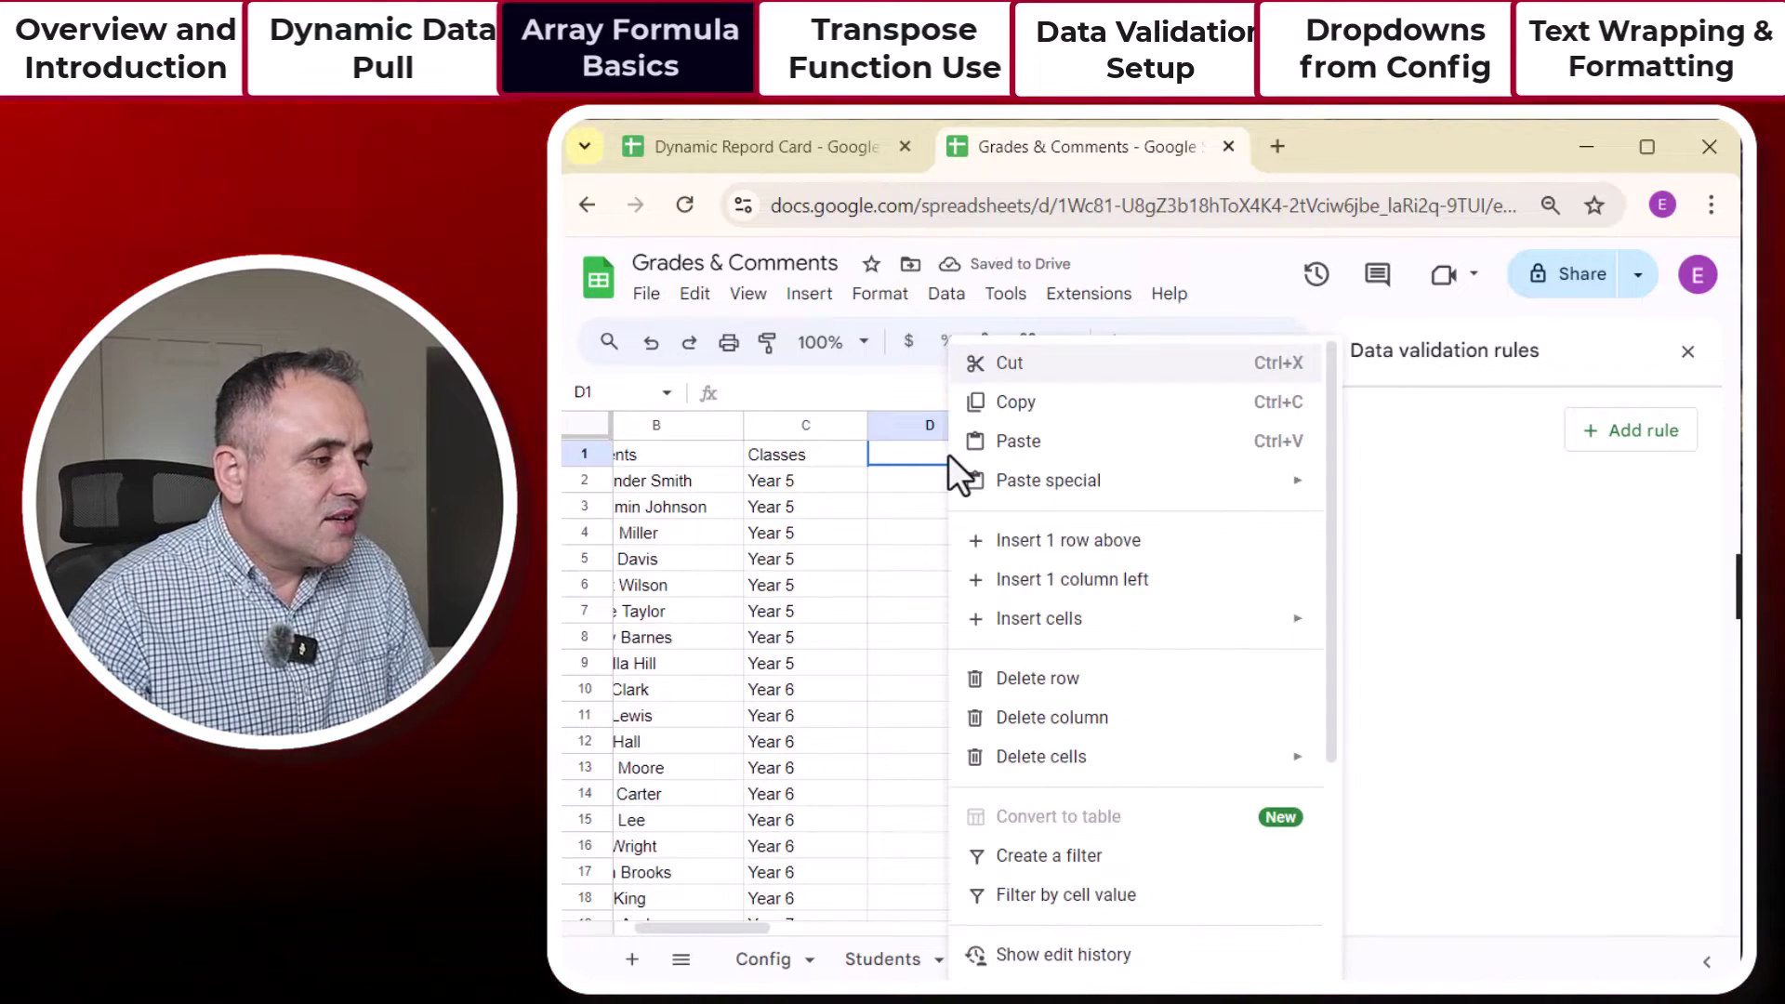
mouse_move(1050, 493)
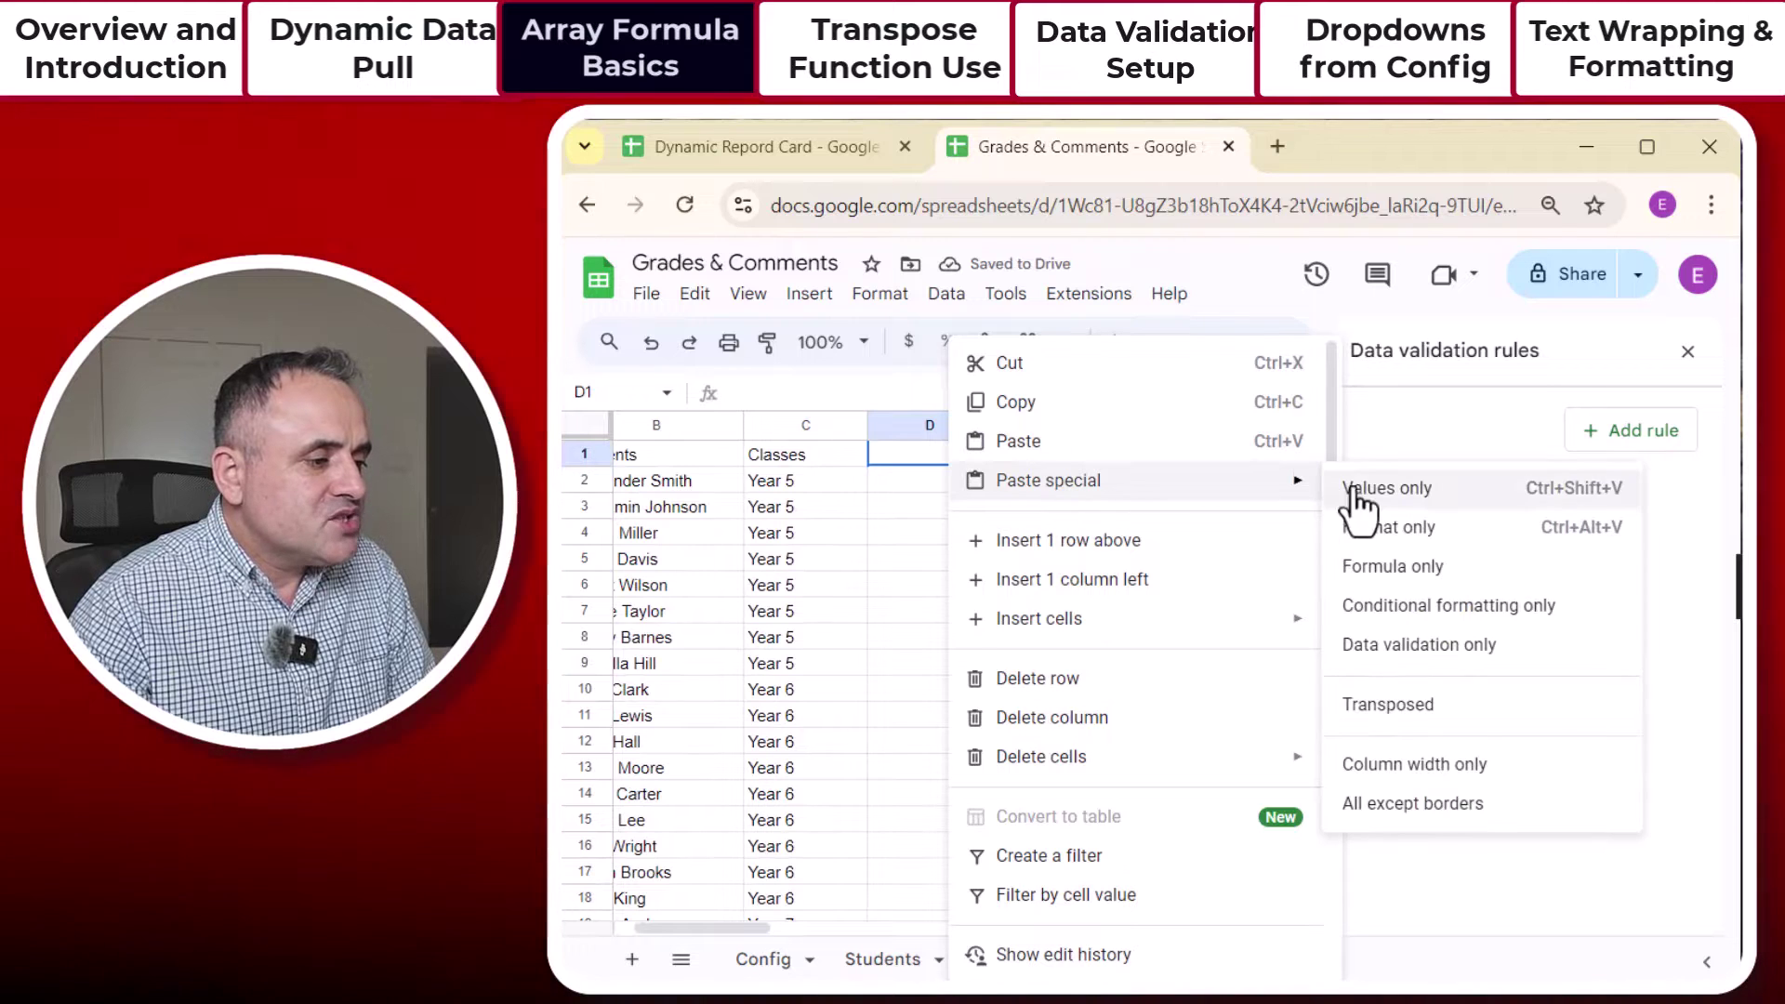
click(1402, 715)
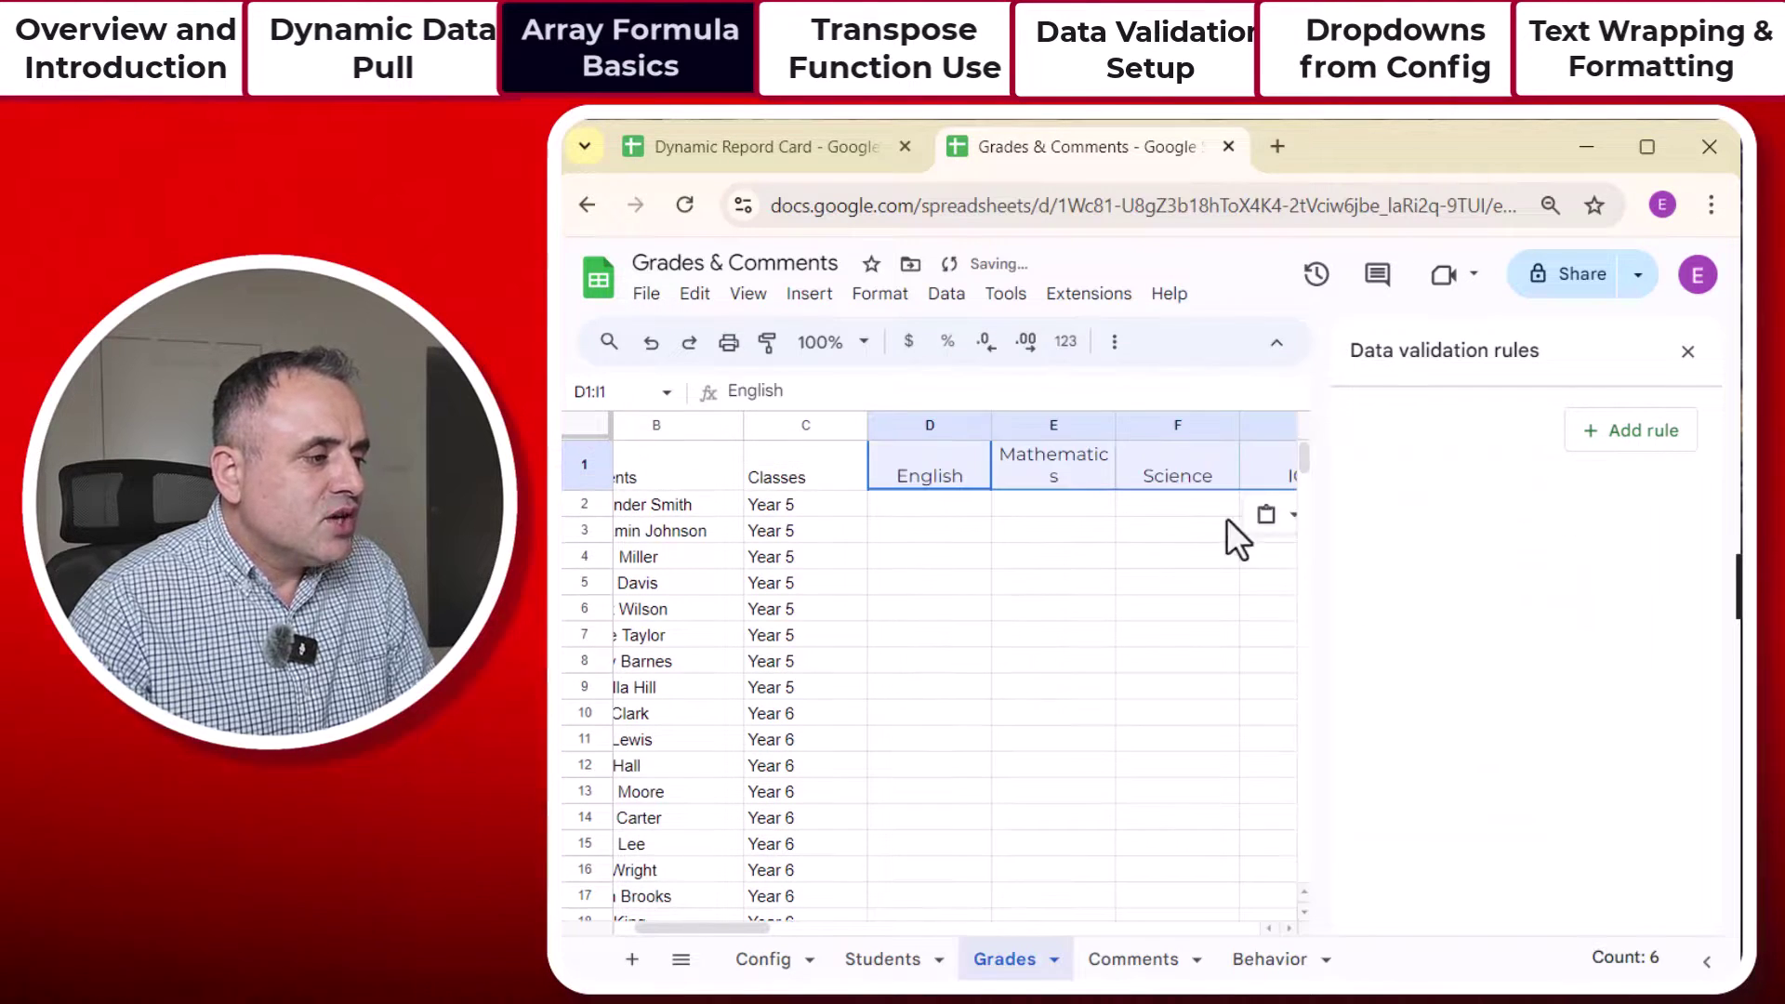
Step: Close the data validation panel and widen column E so Mathematics fits on one line
click(1210, 582)
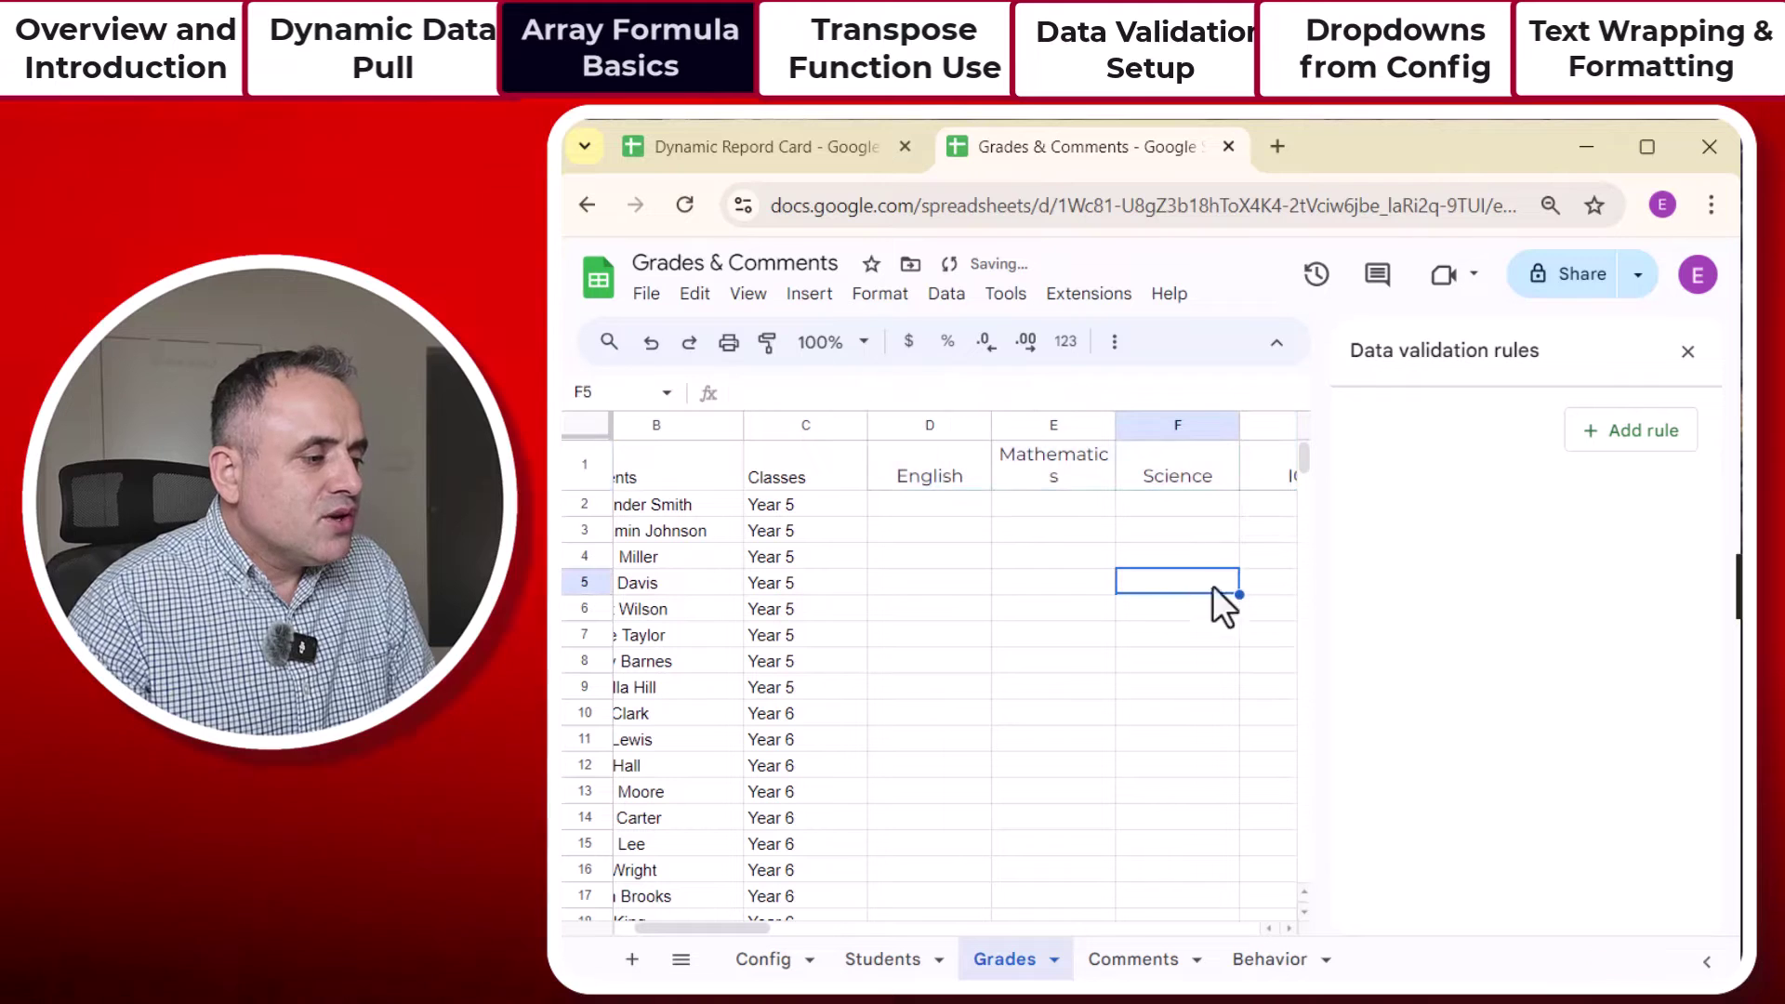
click(1688, 353)
drag(1120, 426, 1149, 428)
drag(956, 452, 1584, 457)
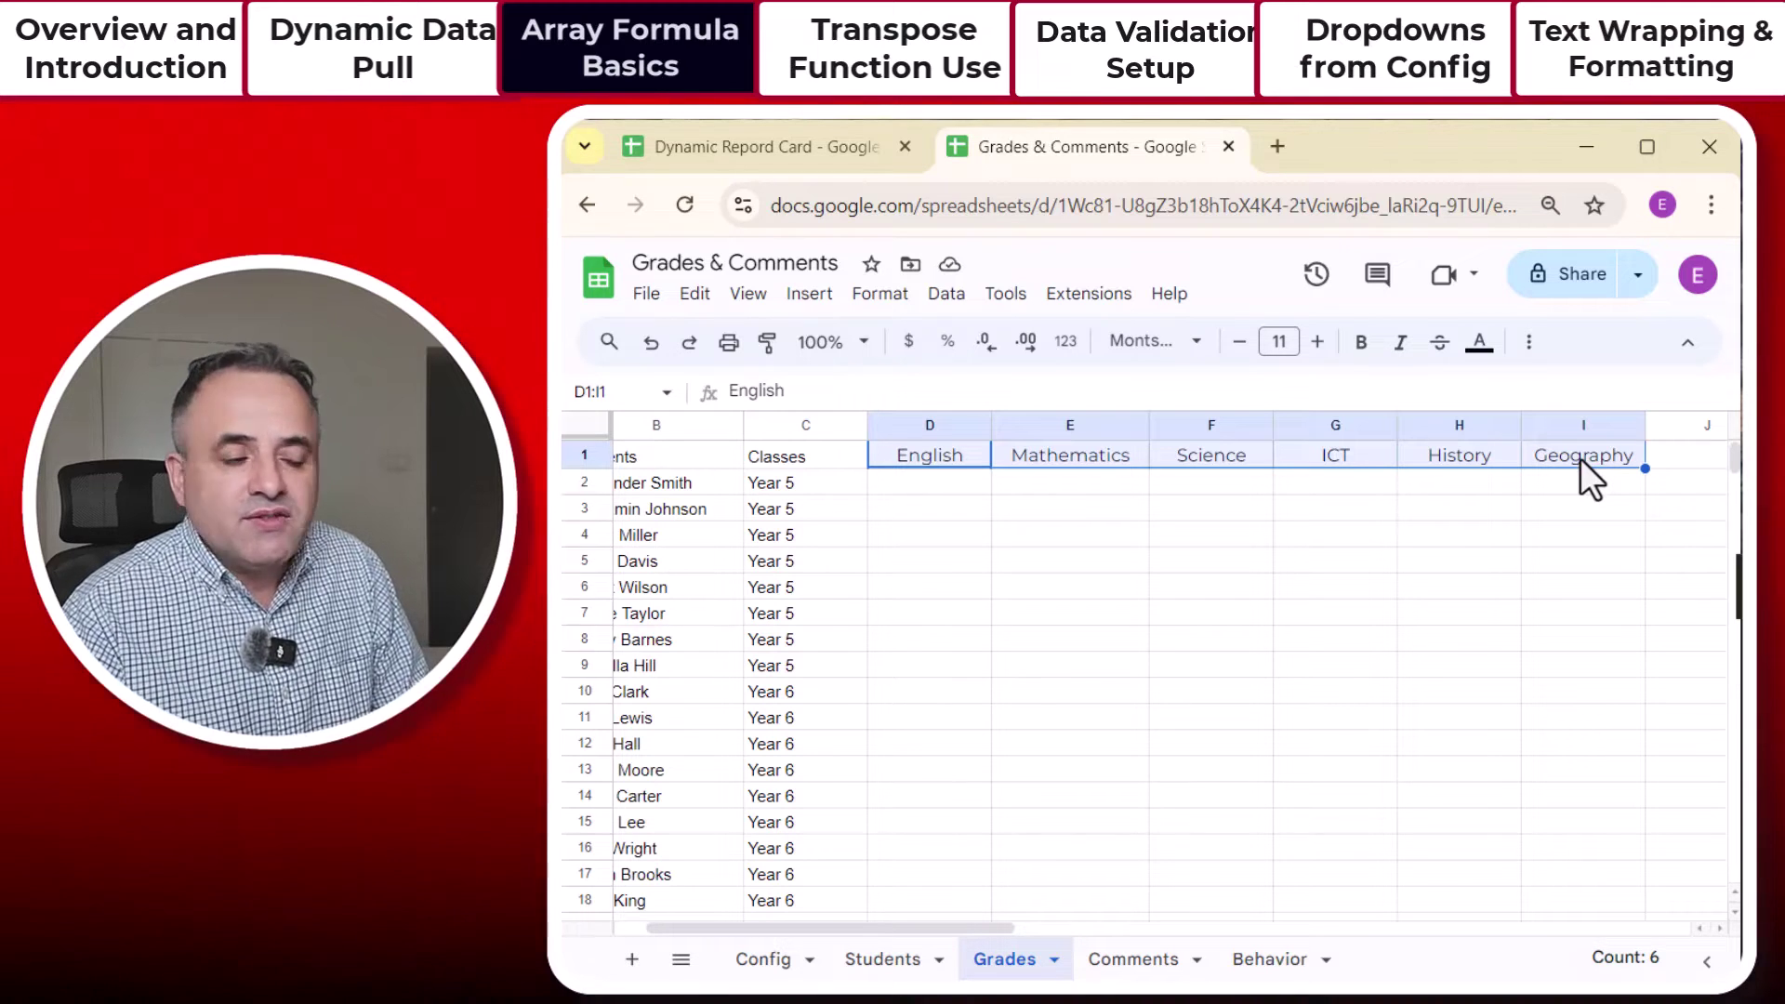
click(760, 959)
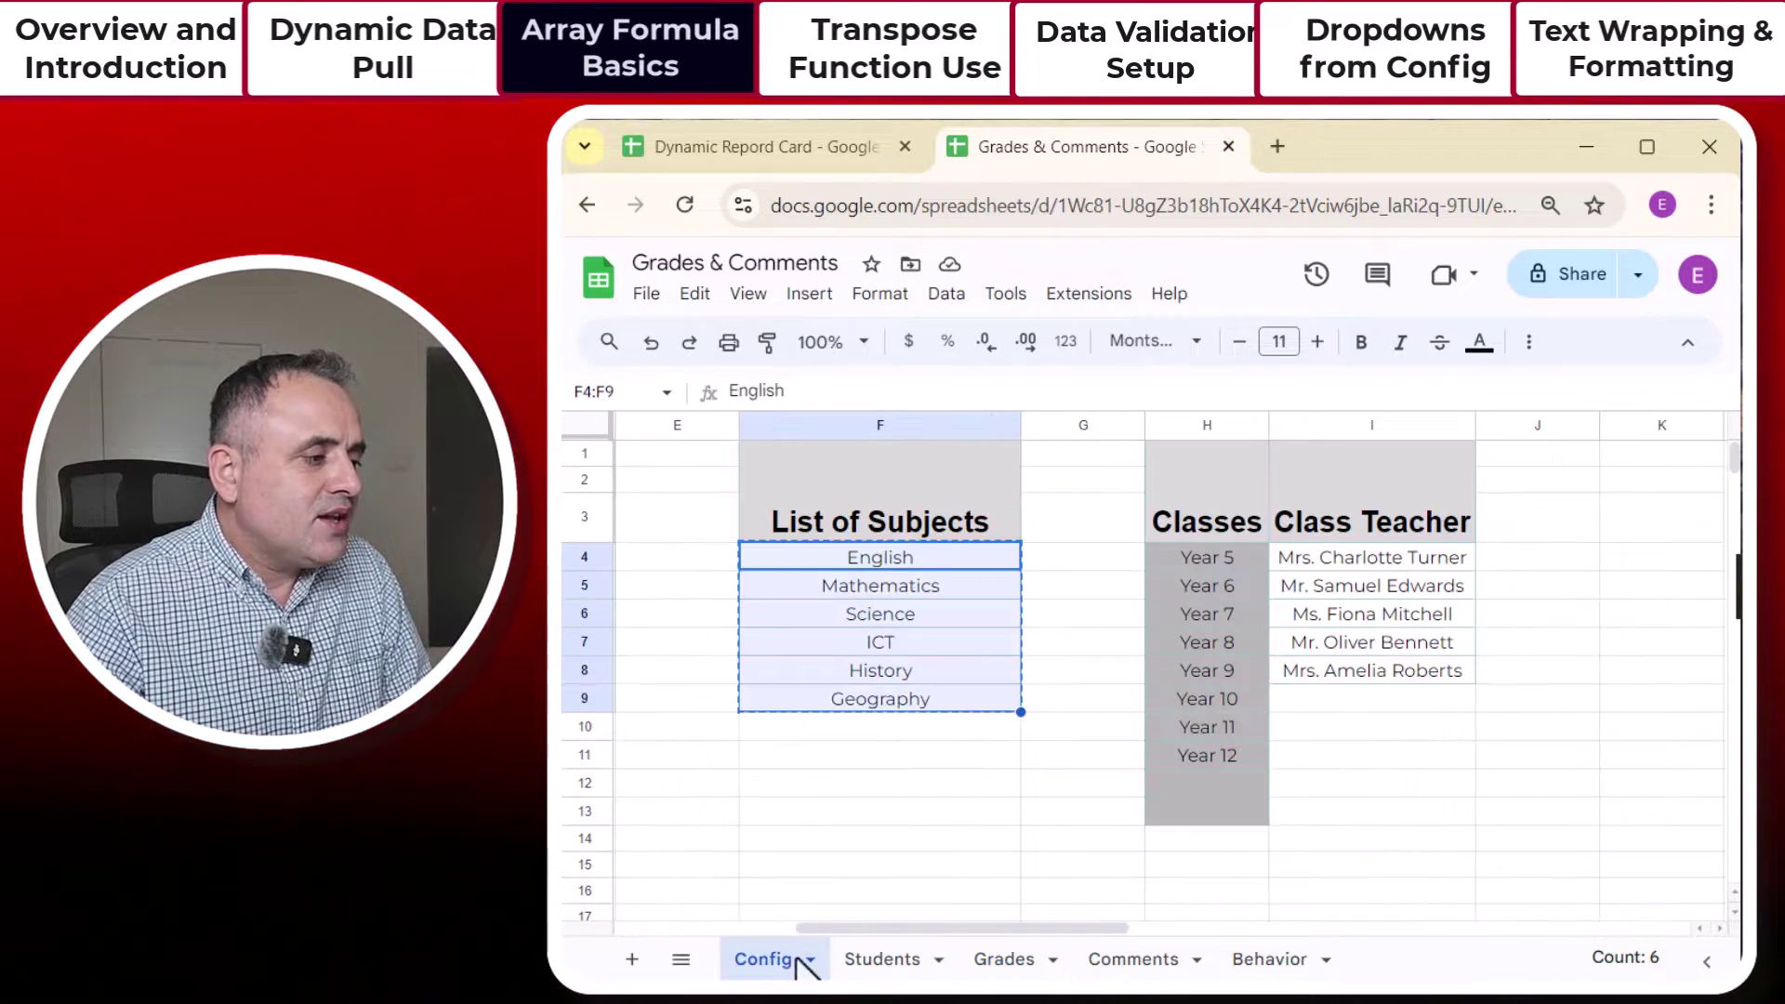
Step: Change Config F7 from ICT to Art and check whether the Grades header follows
click(931, 651)
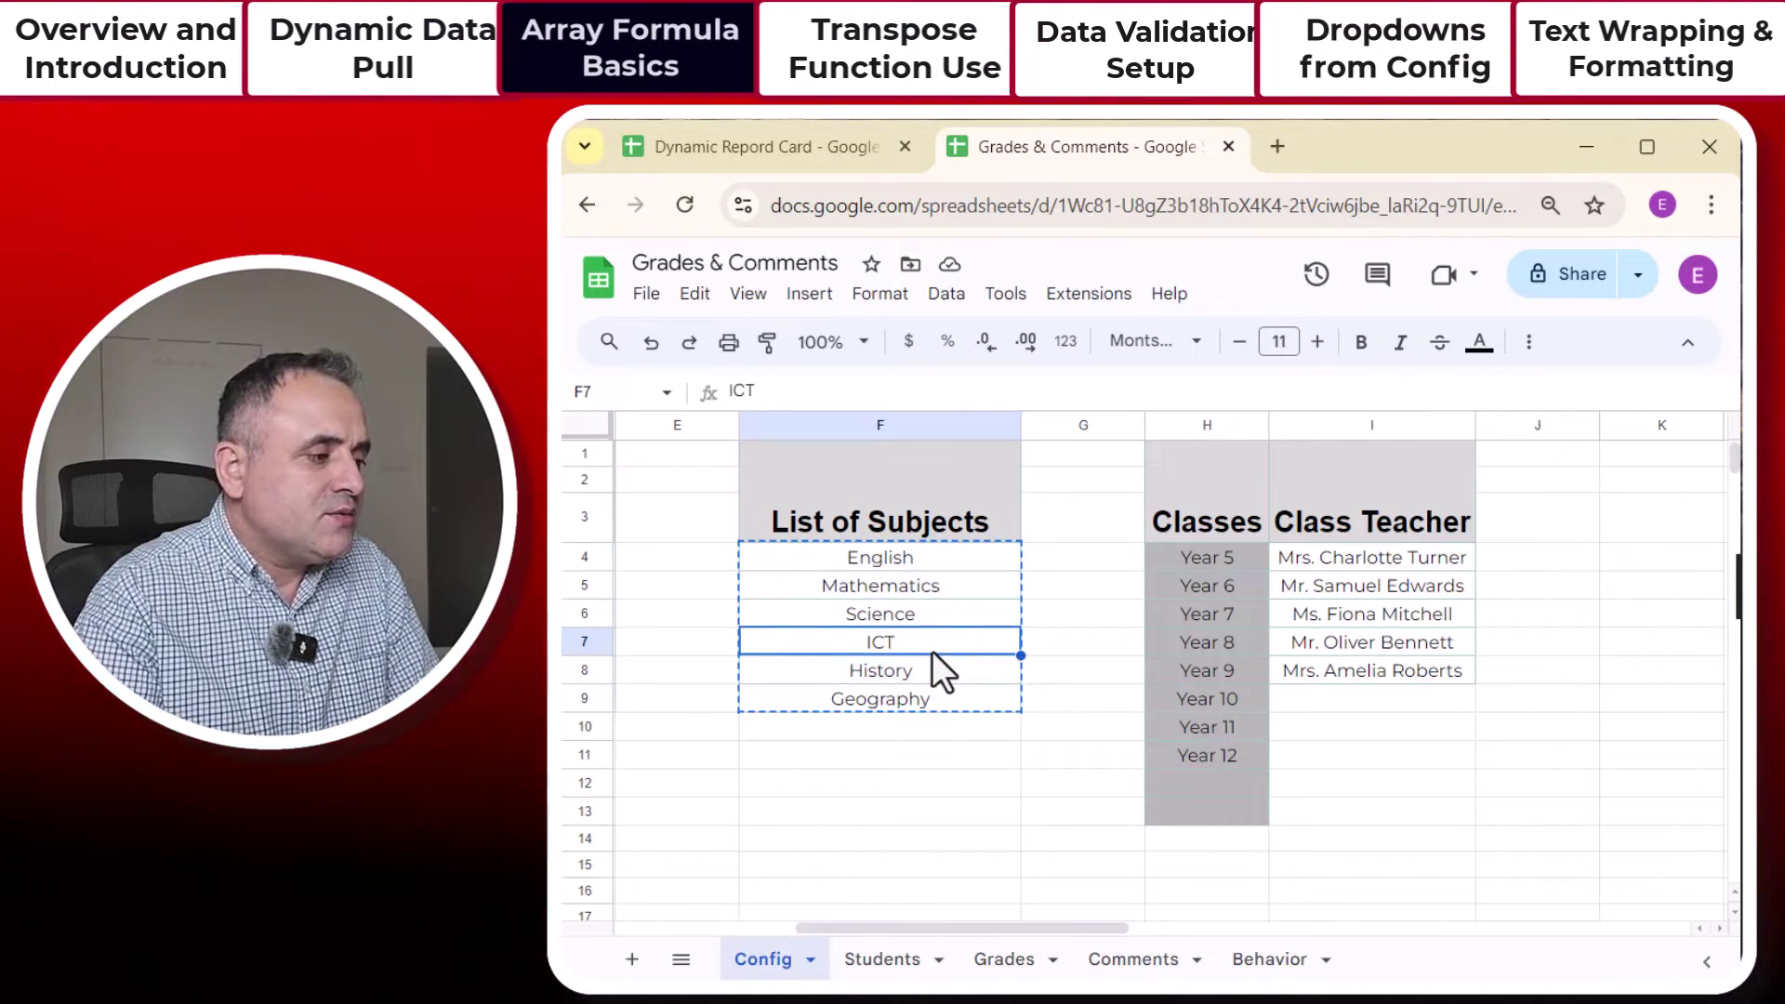
key(Delete)
text(Art)
key(Return)
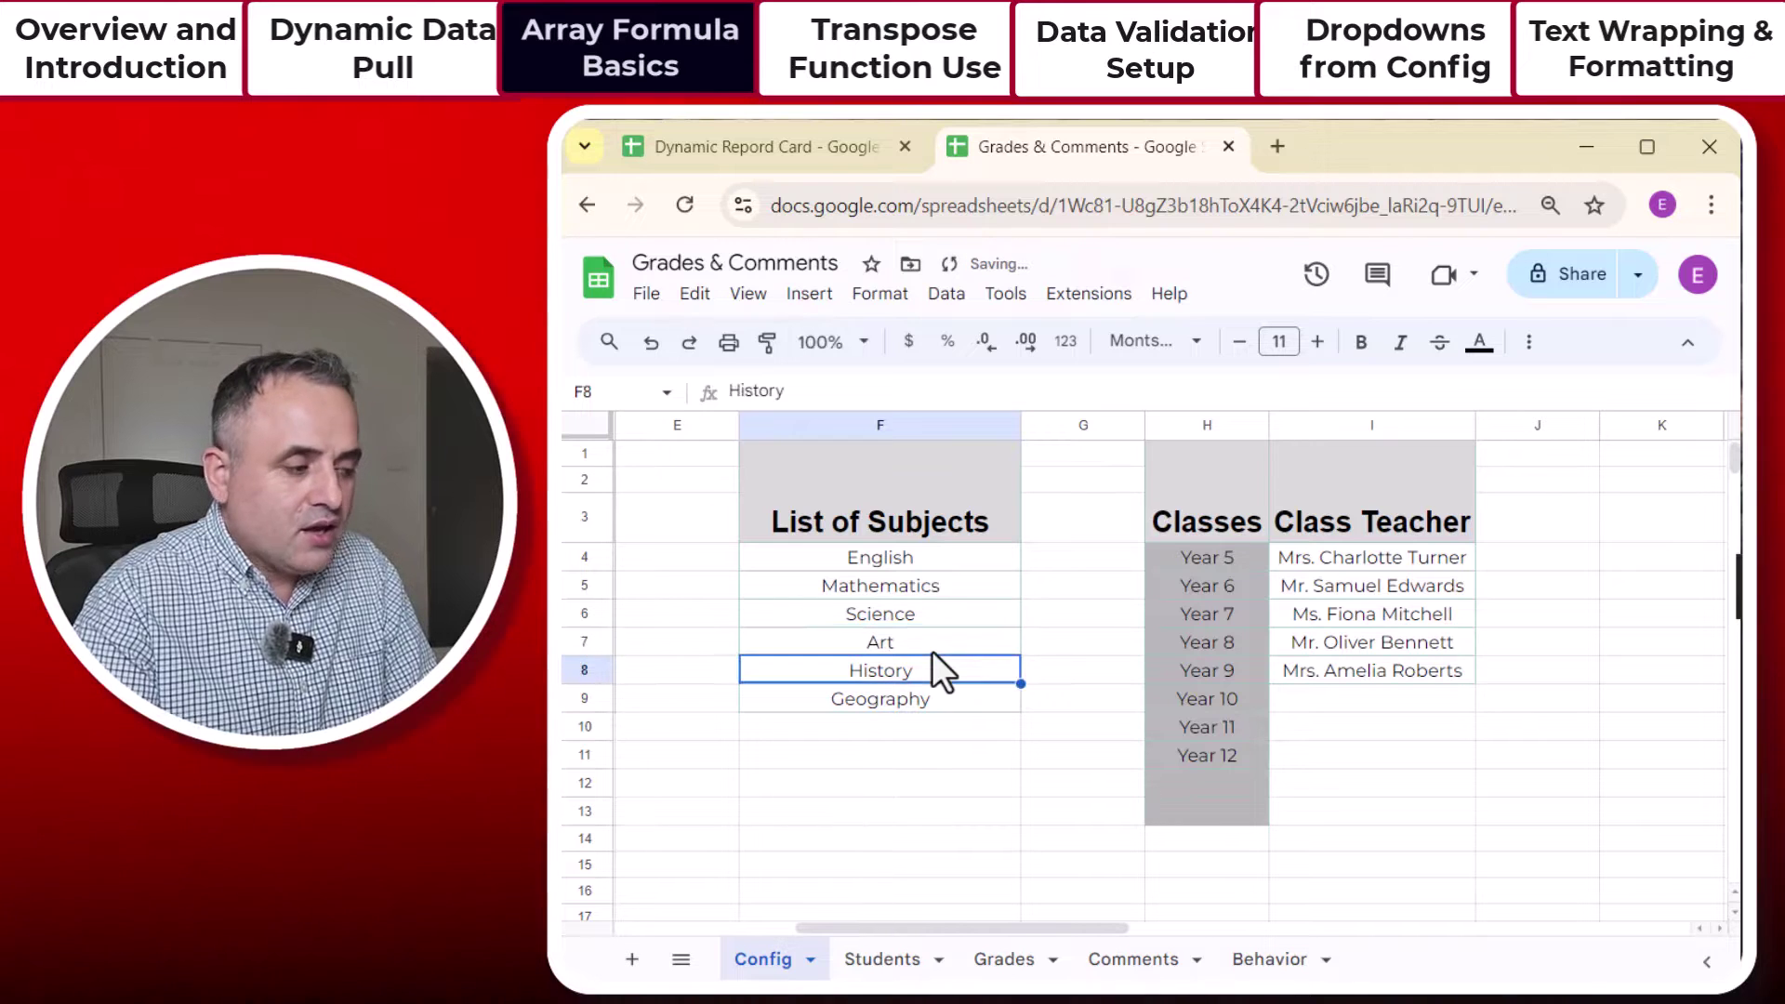
click(1011, 959)
click(1343, 460)
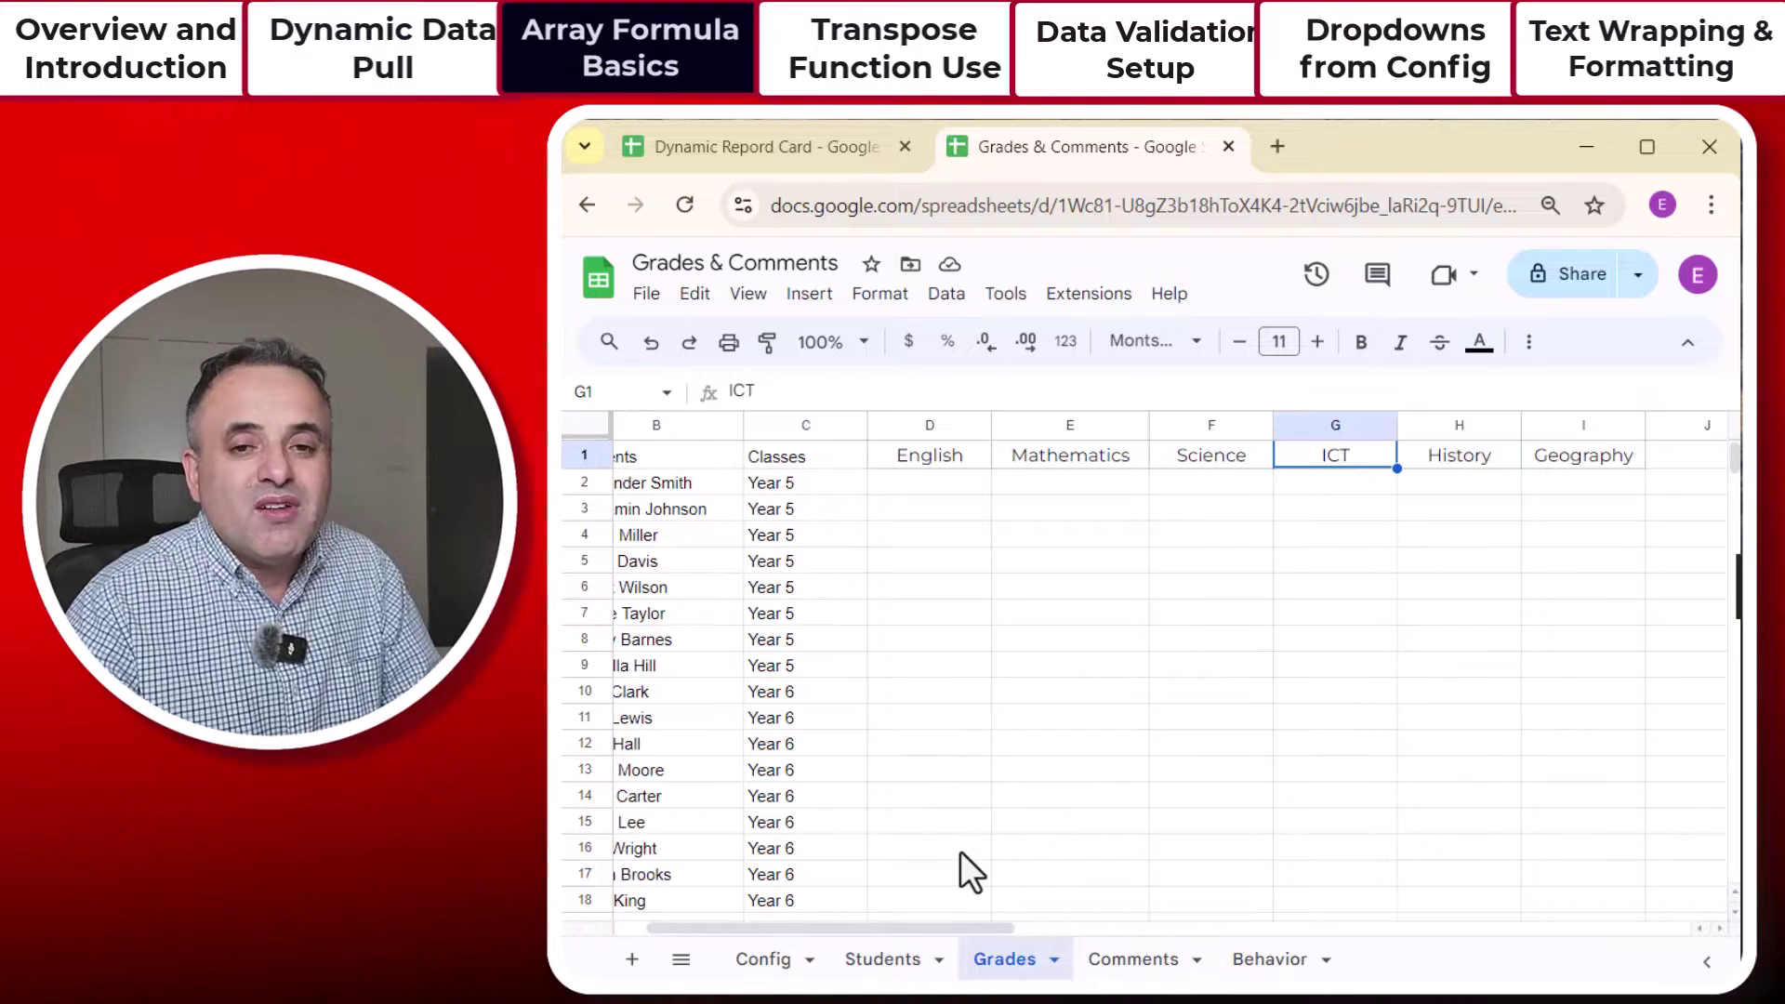
Step: Restore ICT in Config F7, then select the static headers D1:I1 on Grades
click(760, 959)
click(911, 651)
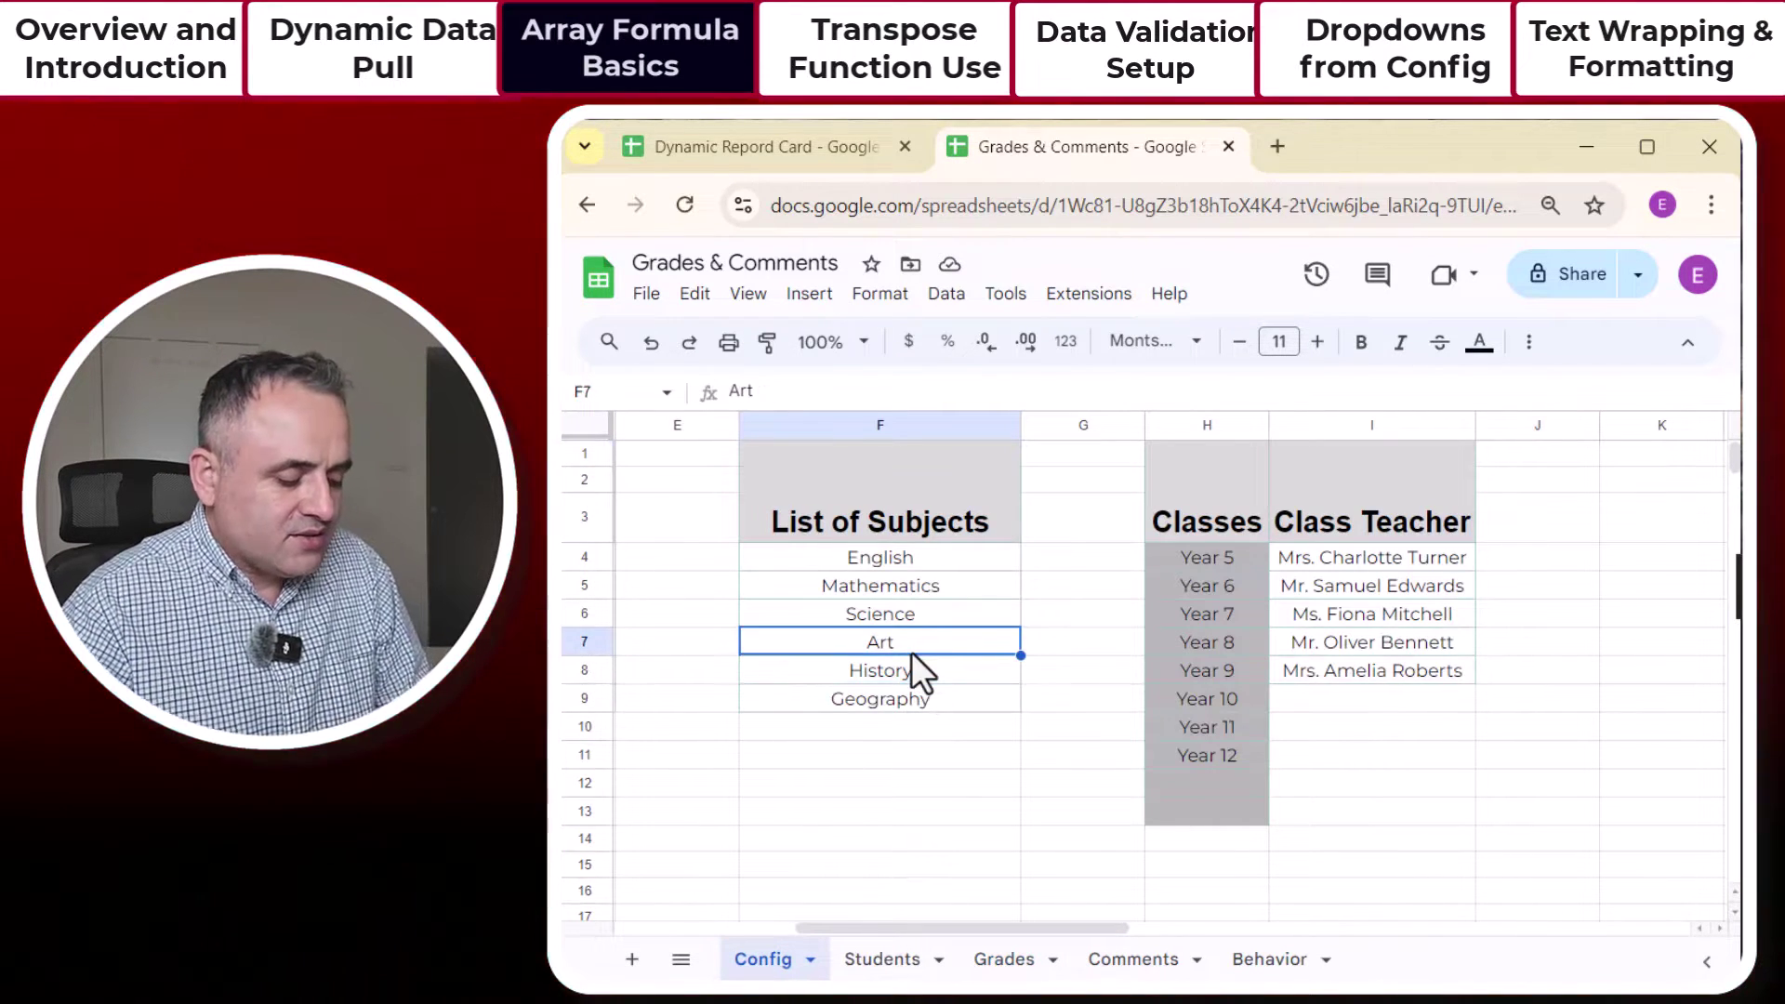
key(Delete)
text(ICT)
click(1024, 965)
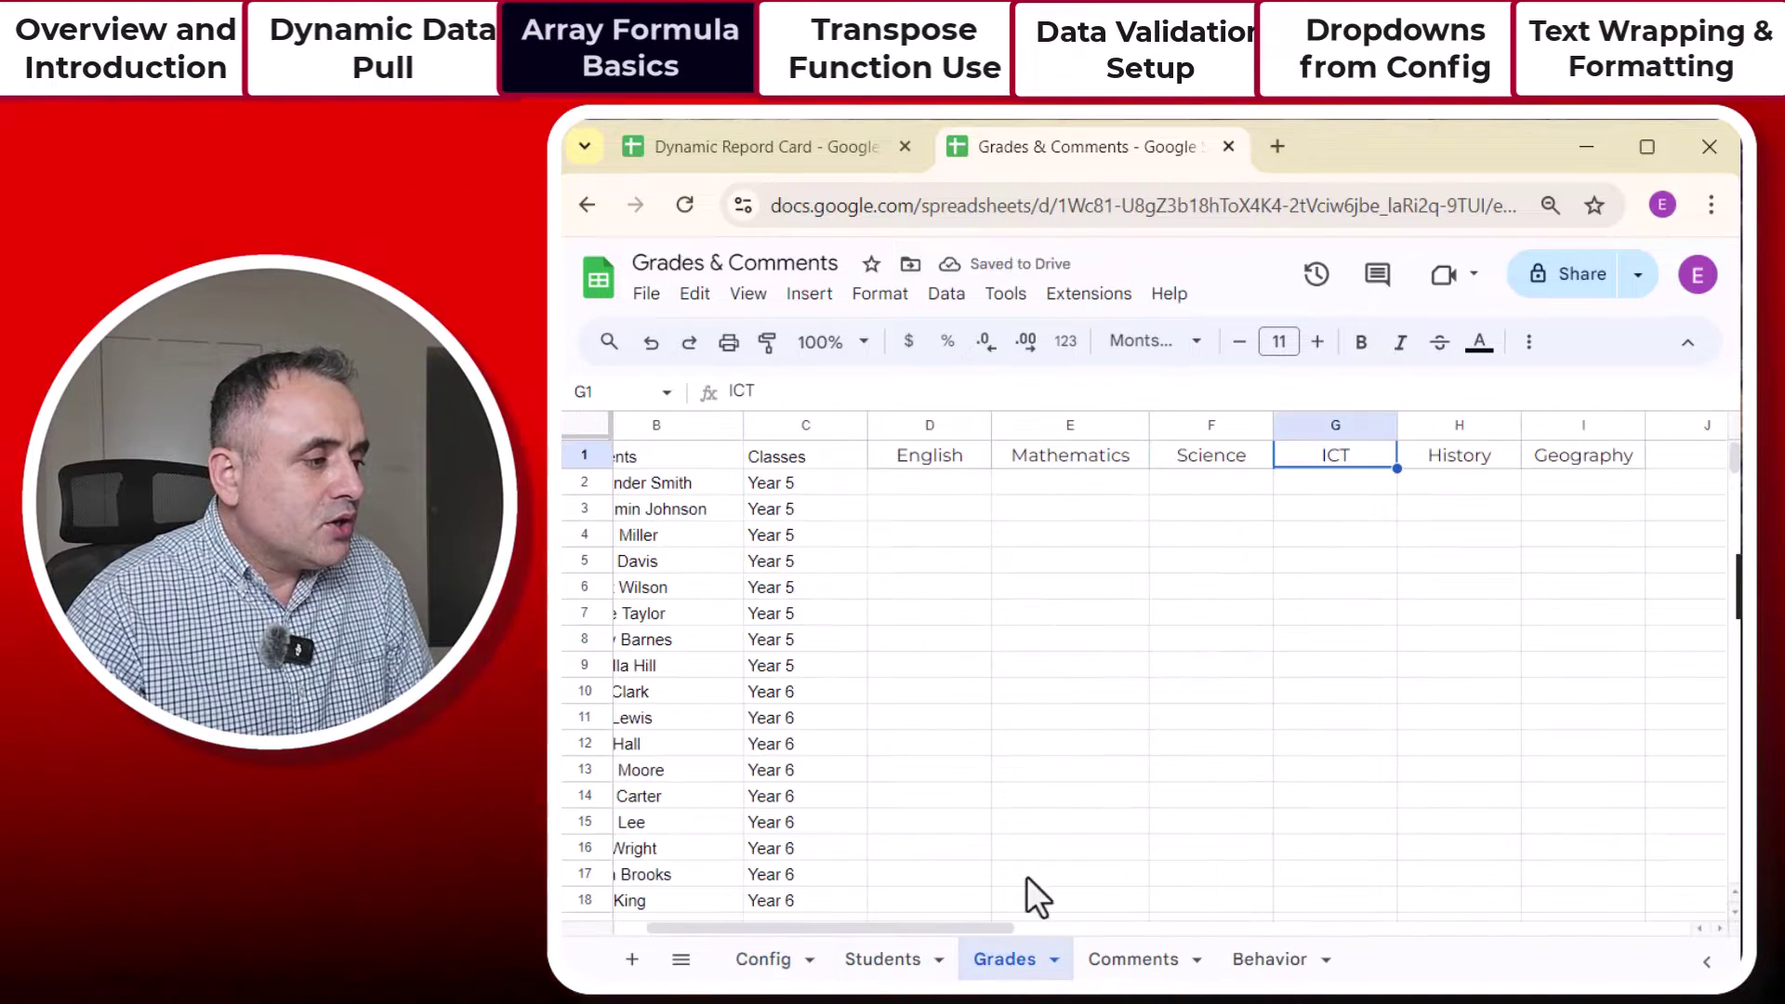
drag(929, 465, 1628, 457)
Step: Clear D1:I1 and enter =ARRAYFORMULA(Config!F4:F9) in Grades D1
key(Delete)
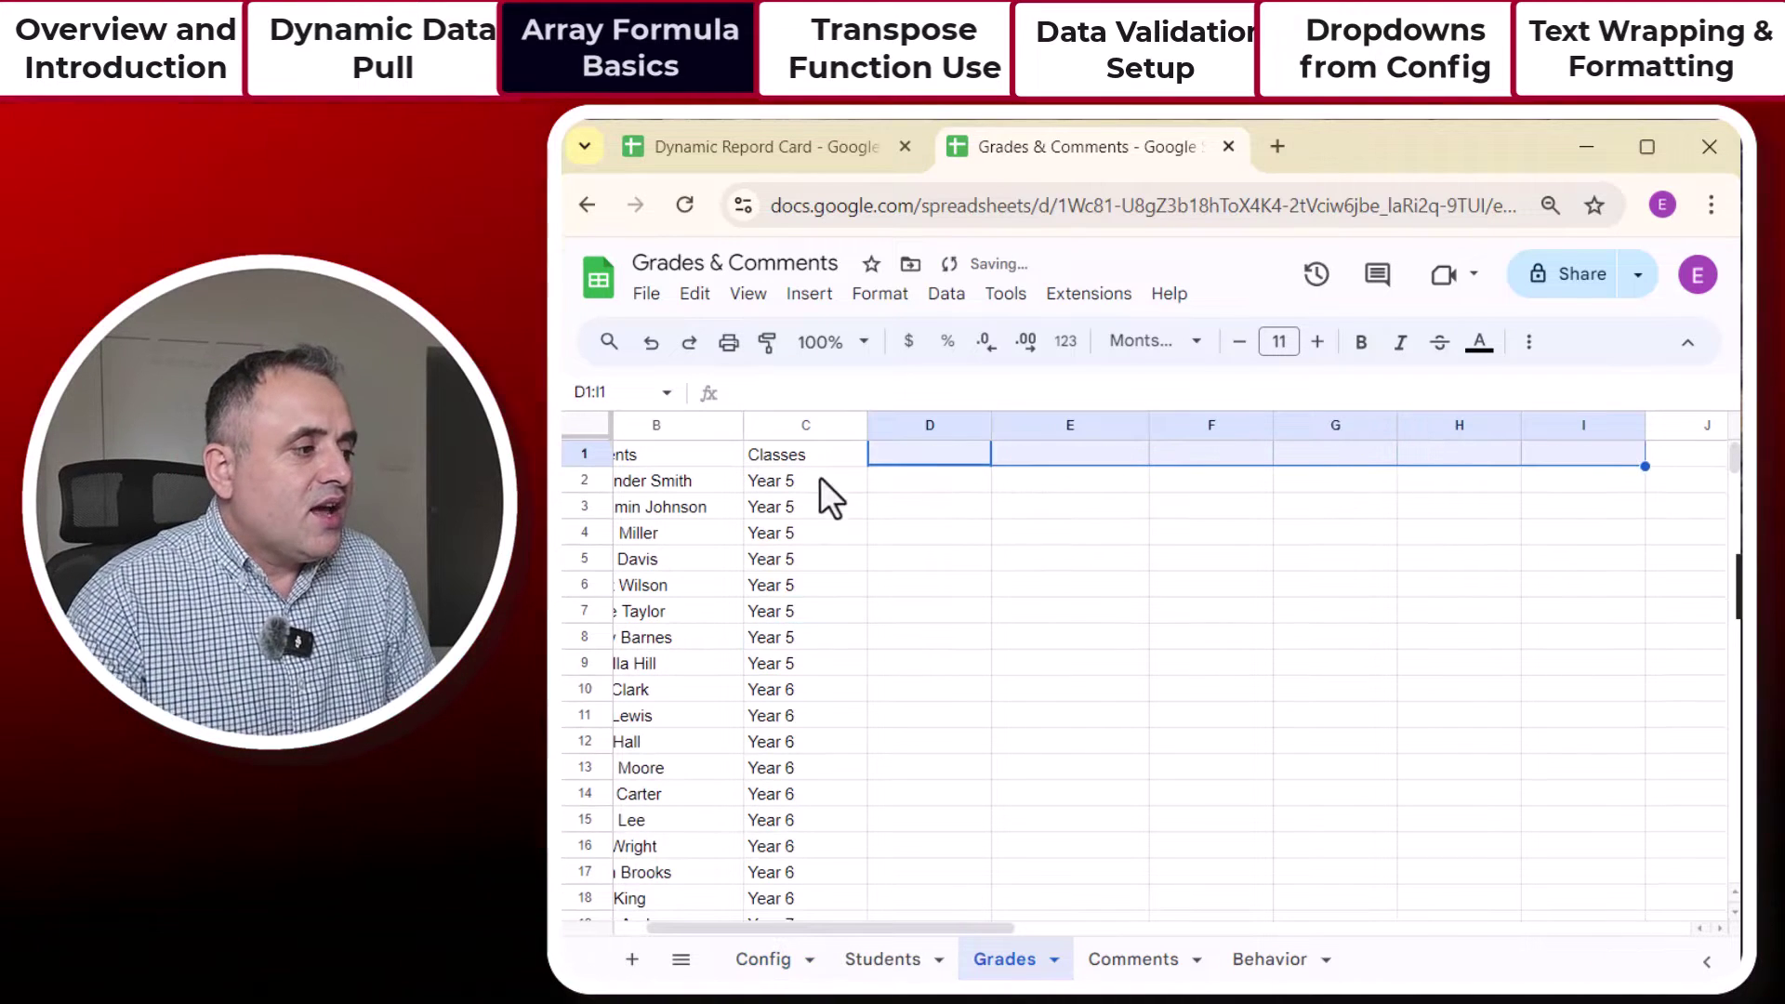
click(911, 451)
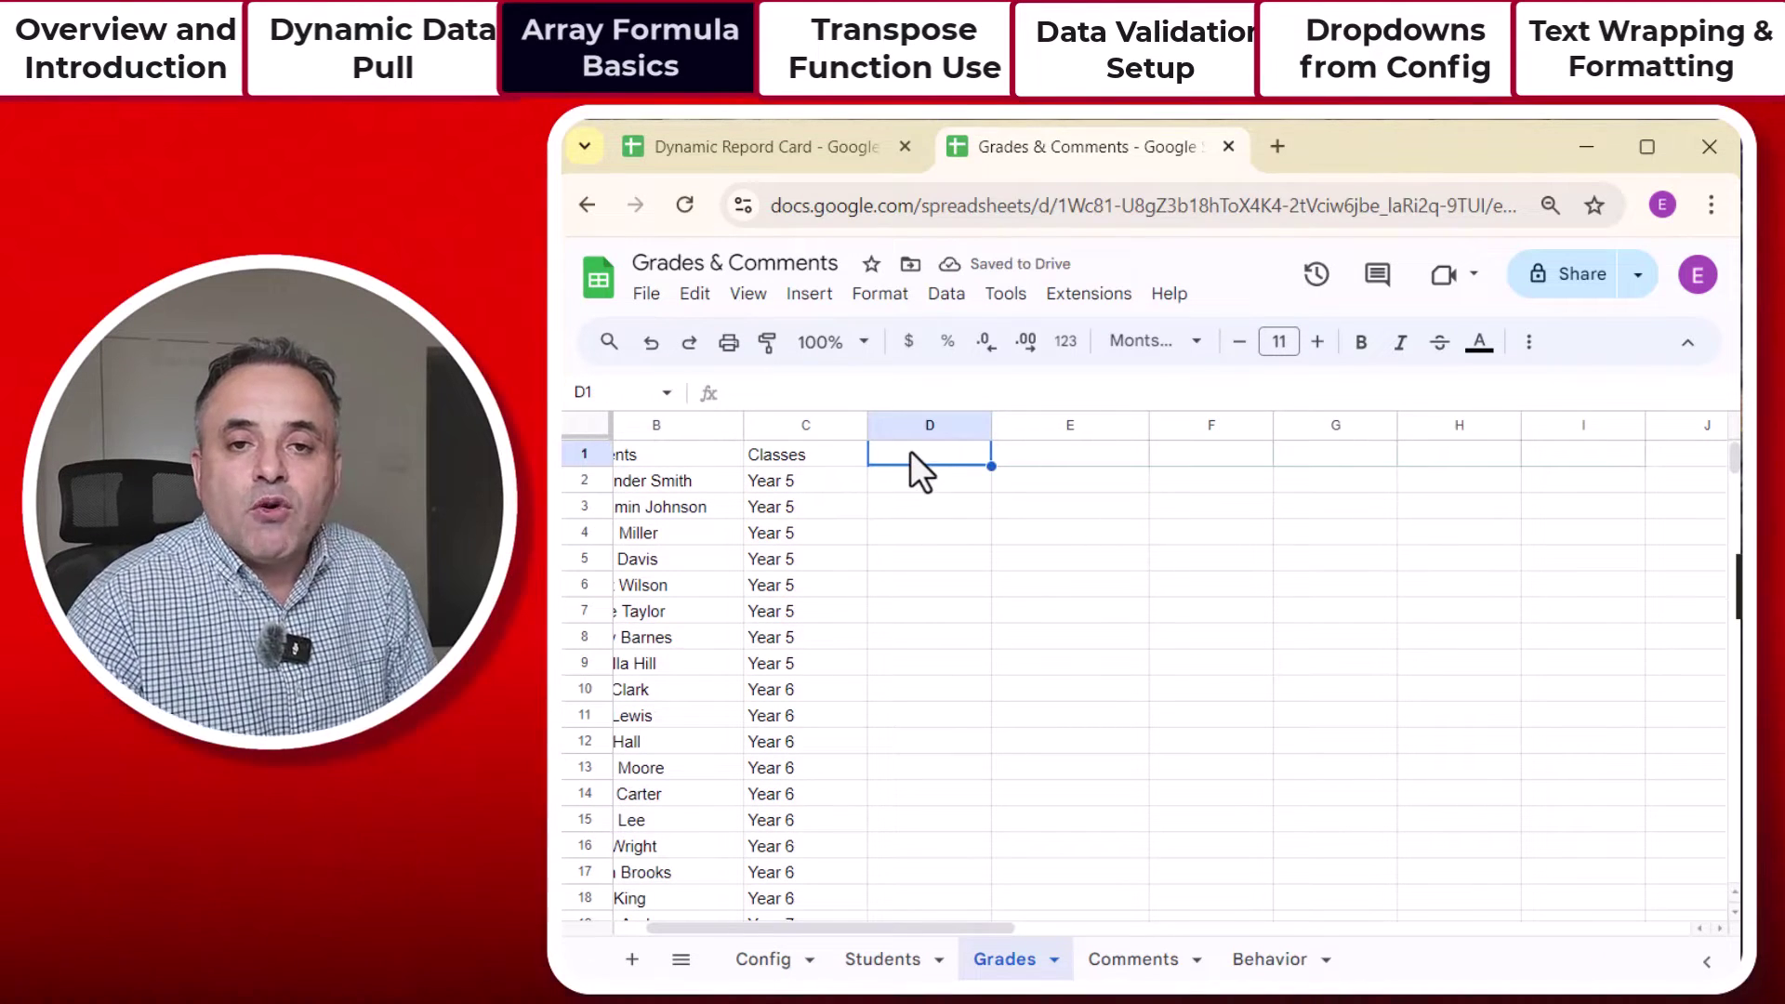
text(=a)
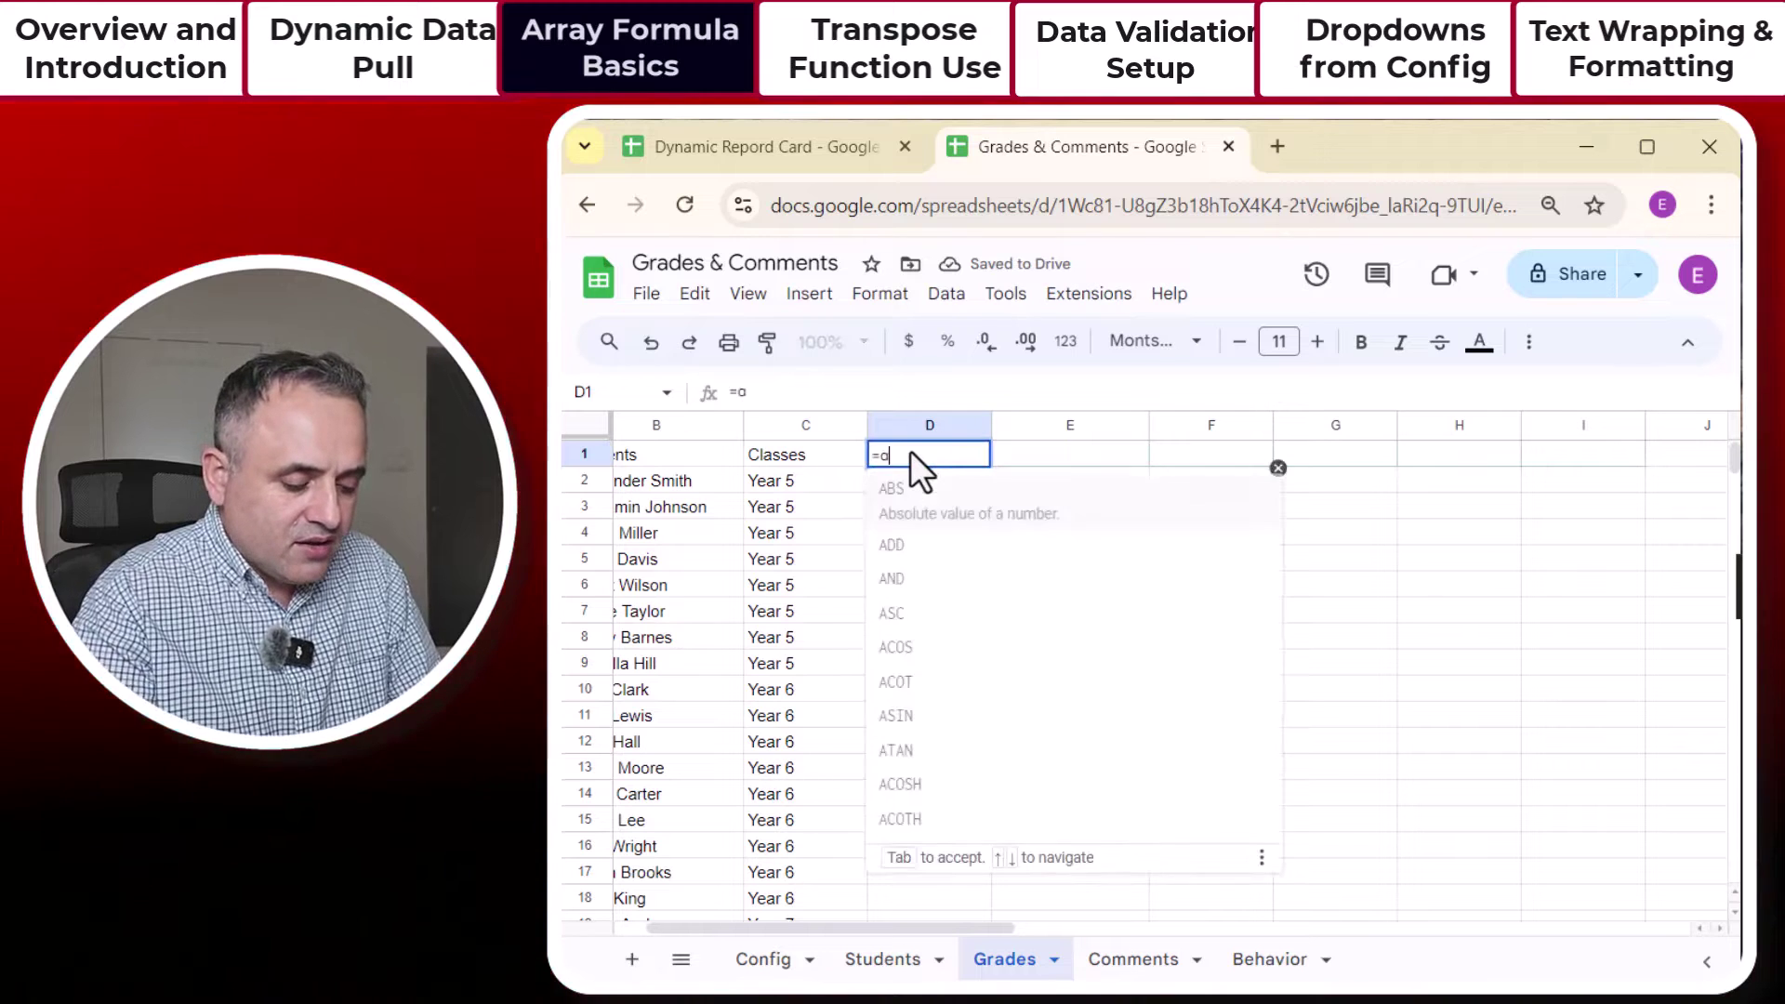
text(rray)
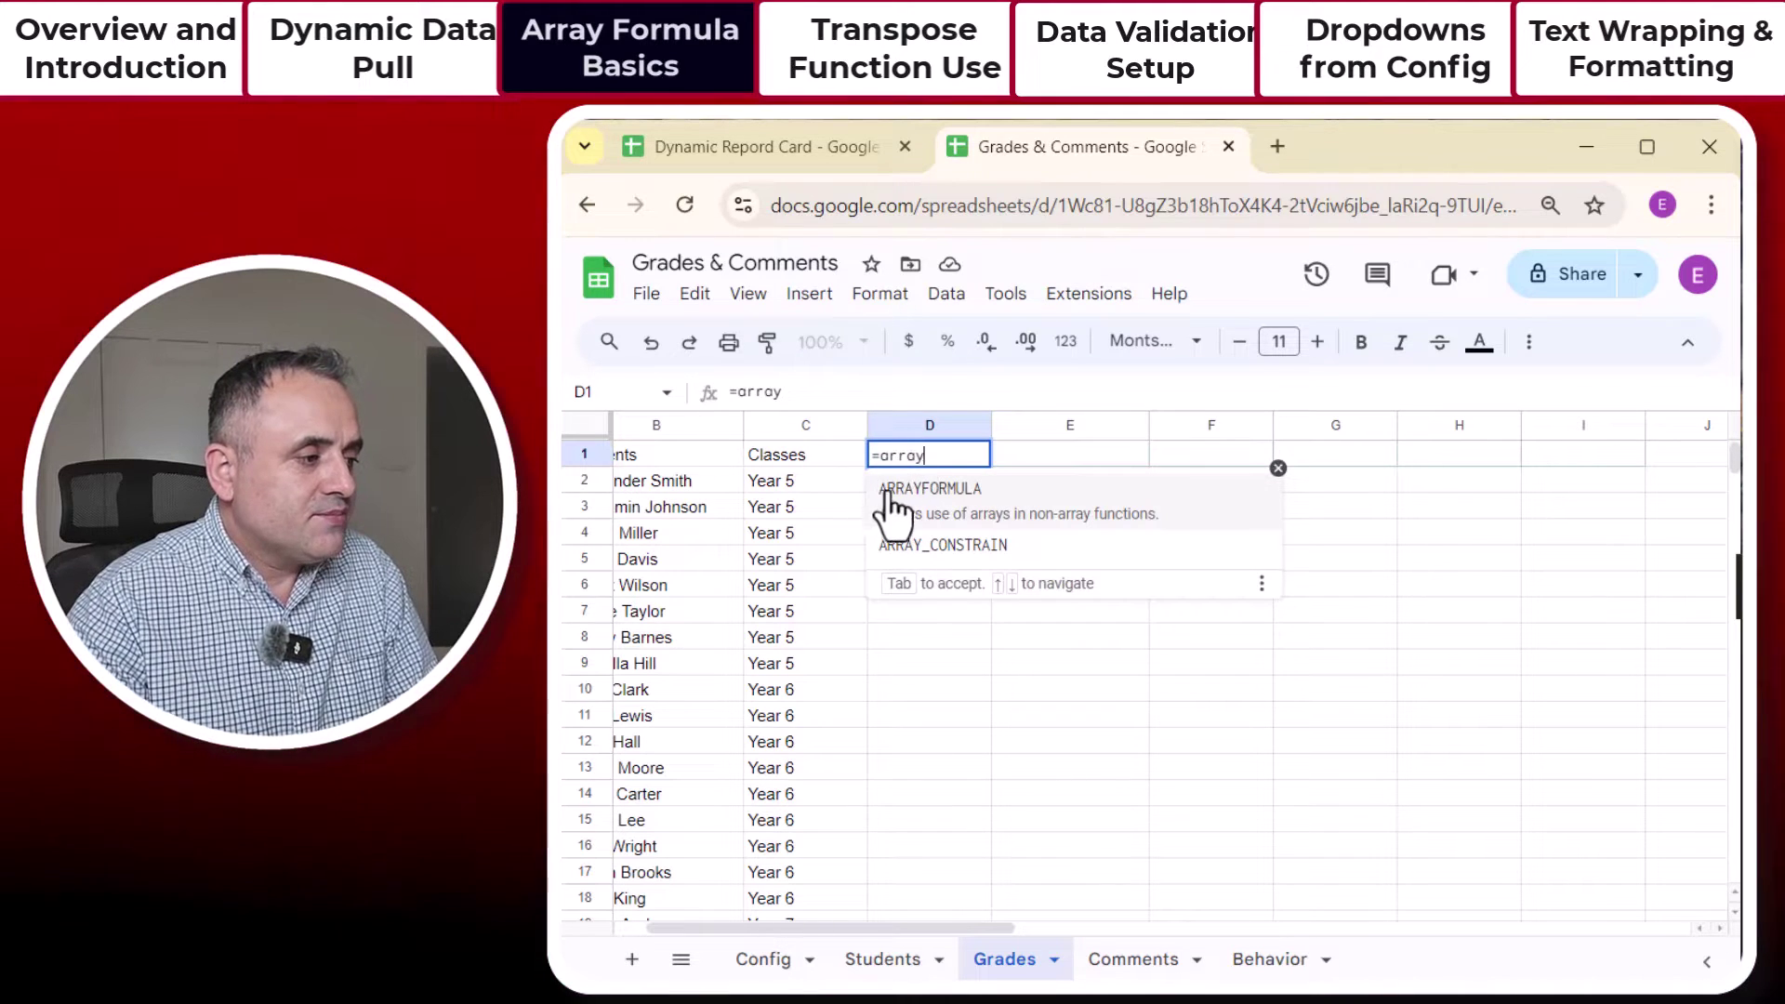
click(897, 493)
click(777, 958)
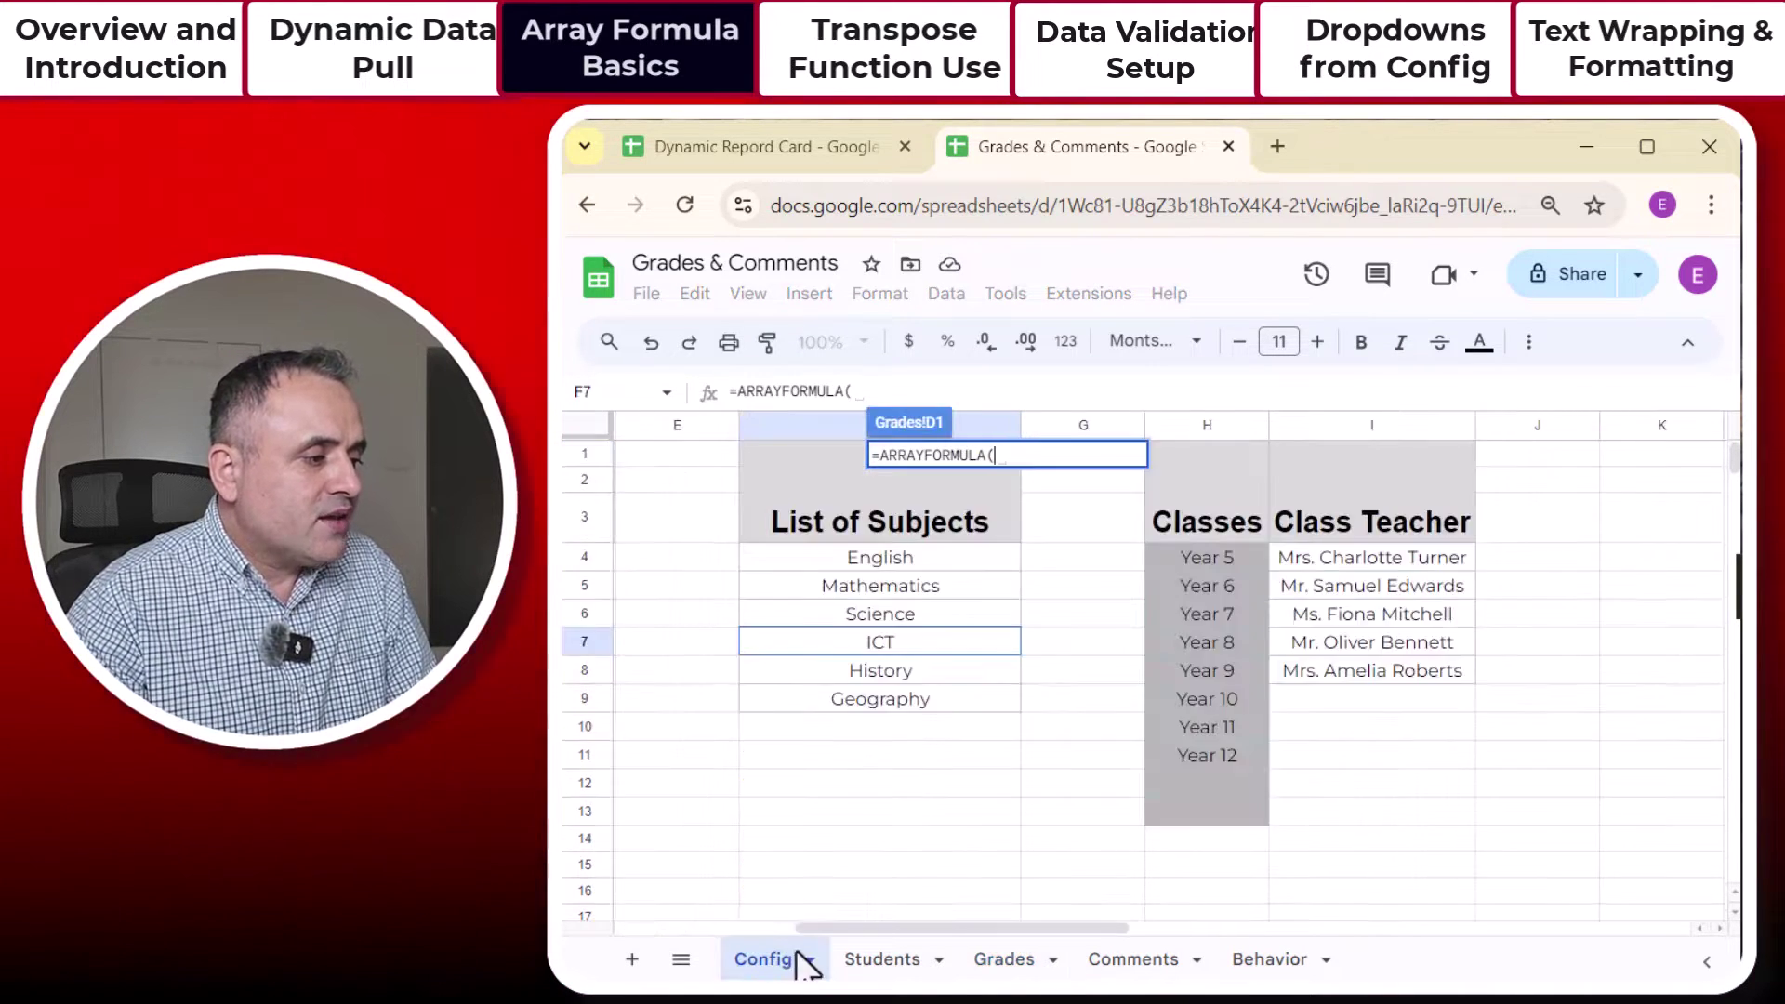
drag(929, 556, 911, 697)
text())
key(Return)
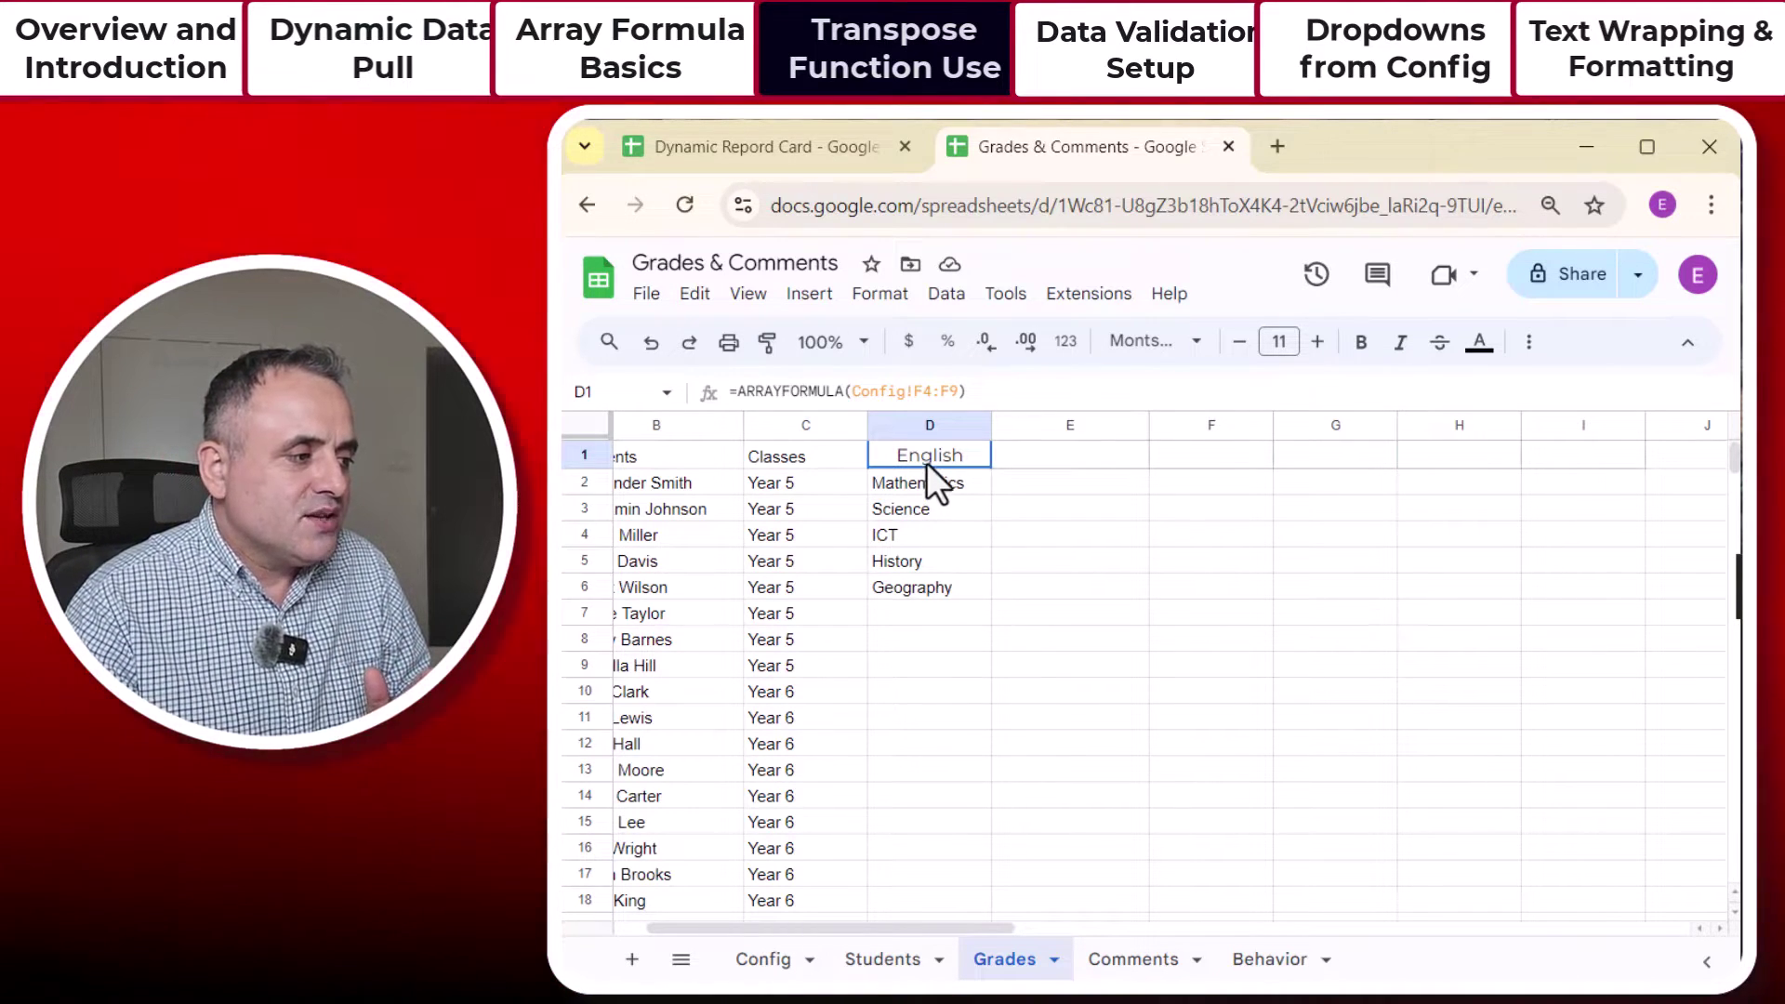
Step: Wrap the D1 formula as =transpose(ARRAYFORMULA(Config!F4:F9)) so subjects run across row 1
drag(926, 461, 1480, 461)
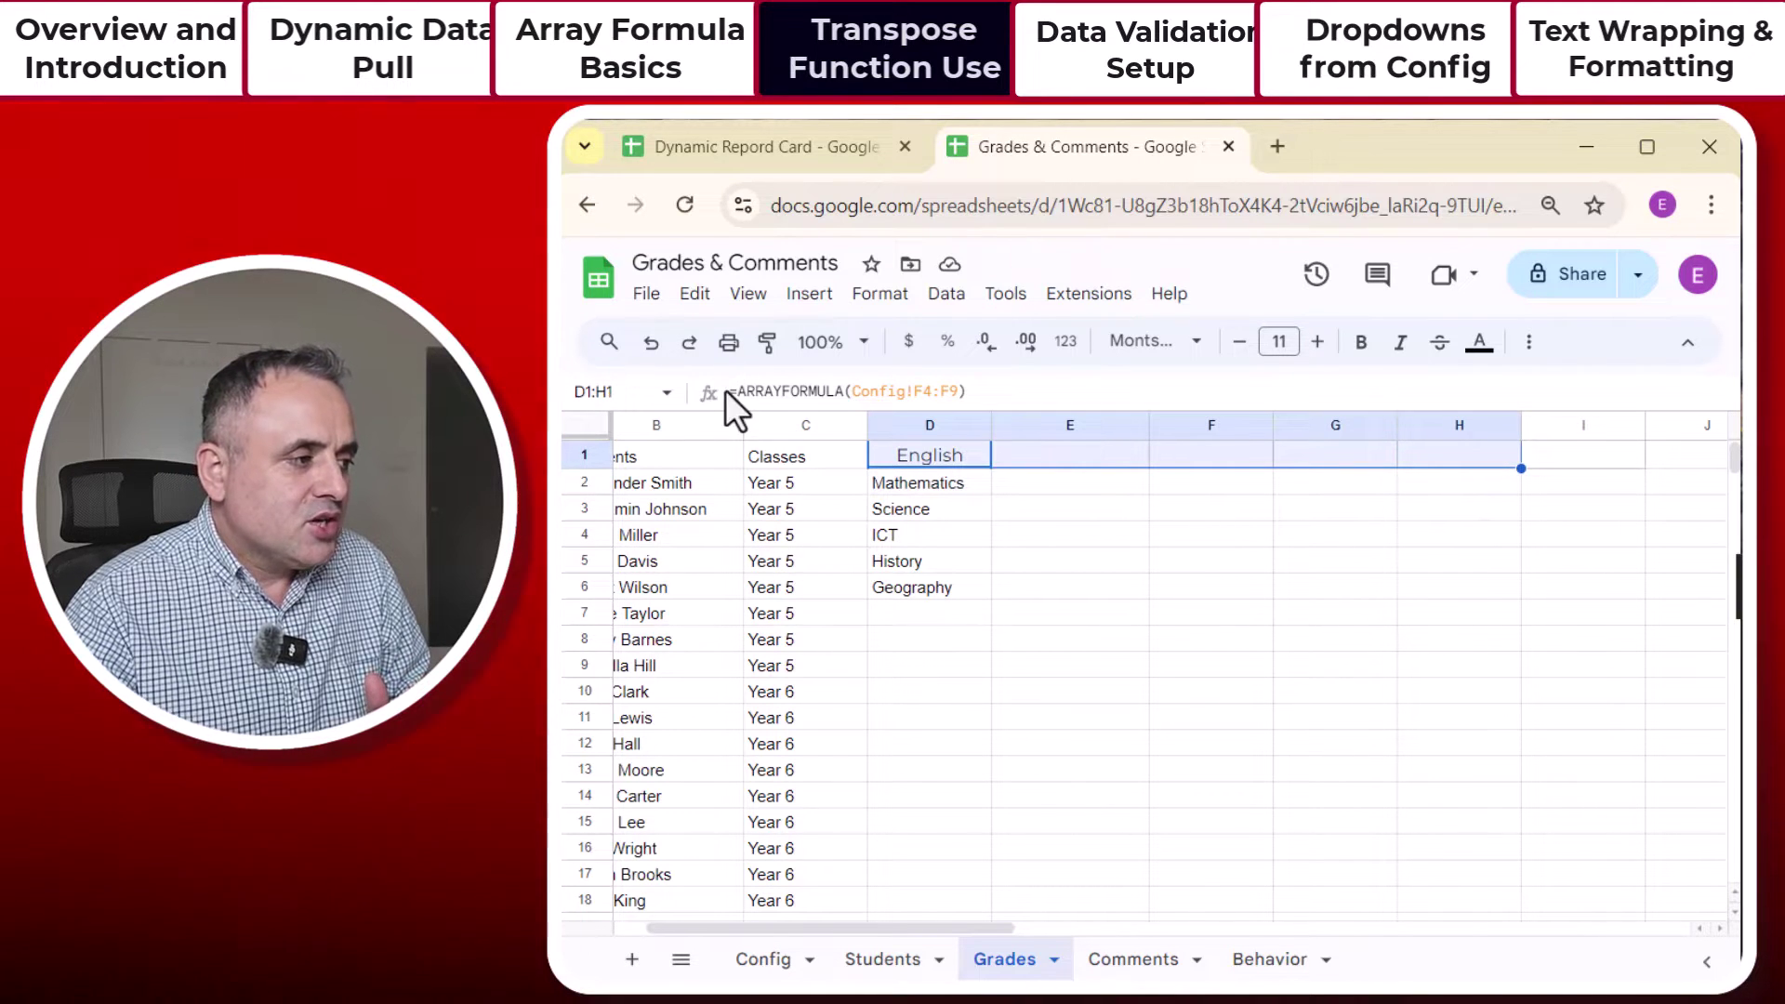
mouse_move(739, 390)
mouse_down()
mouse_move(1076, 389)
mouse_move(737, 400)
mouse_up()
text(transpose)
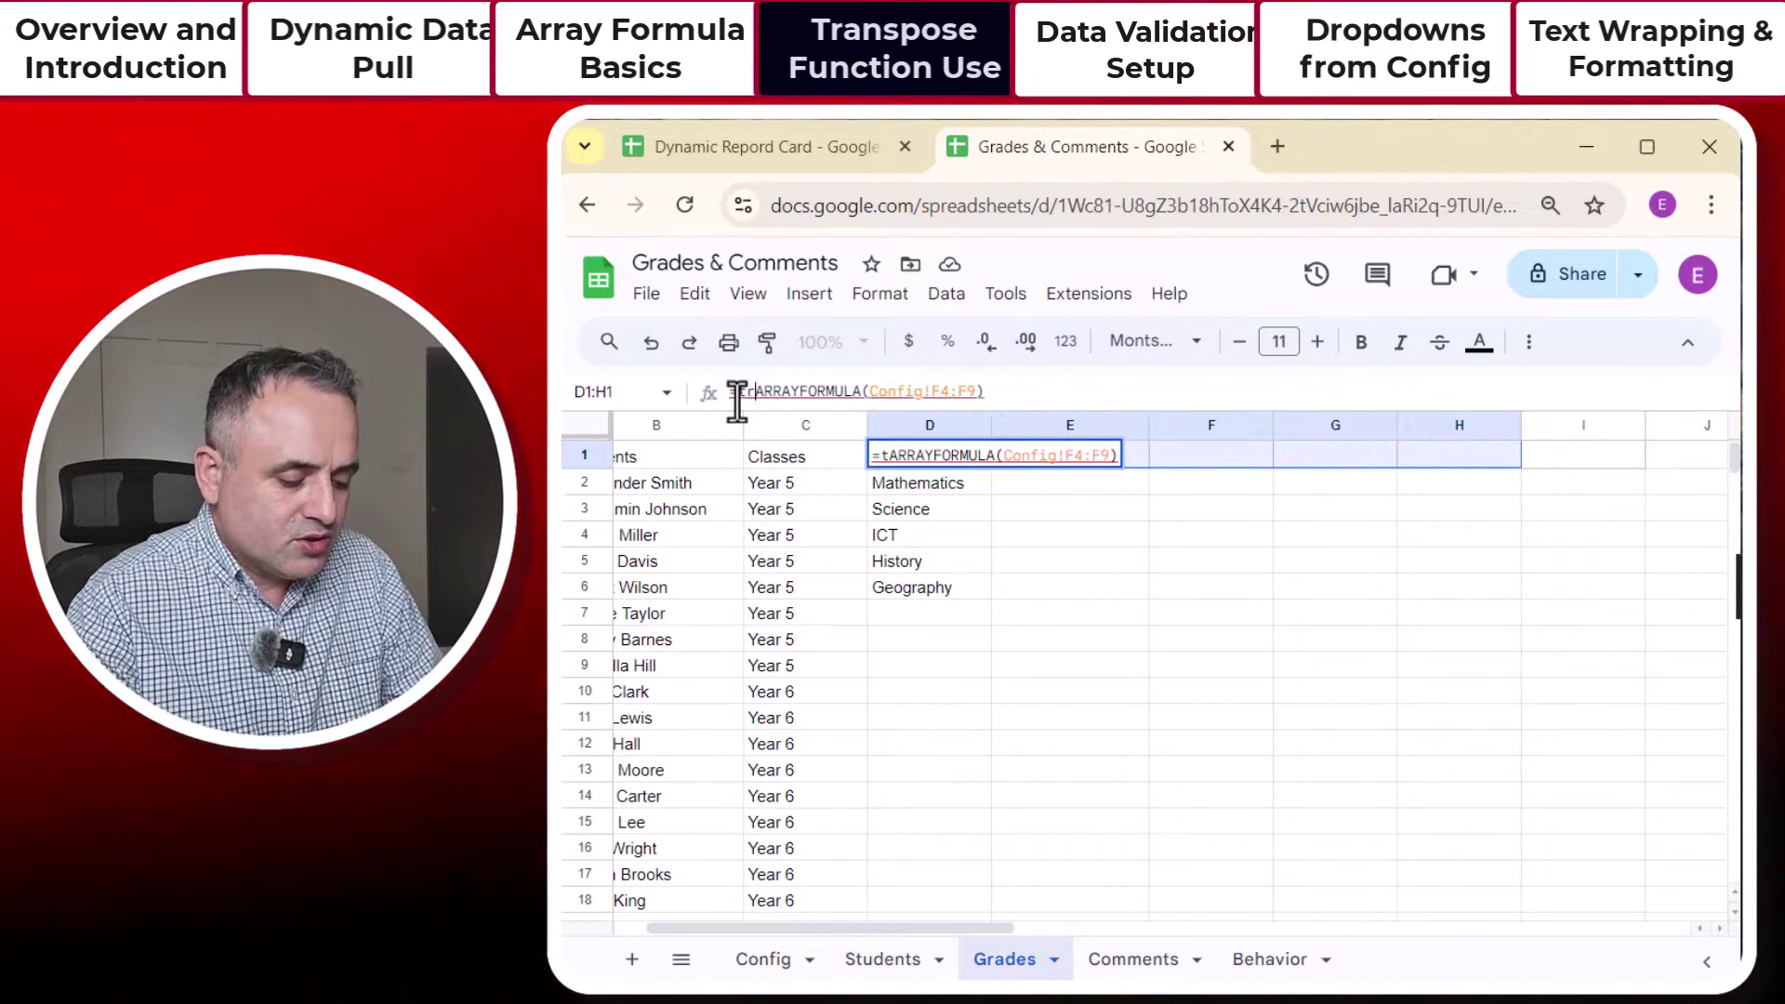
text(()
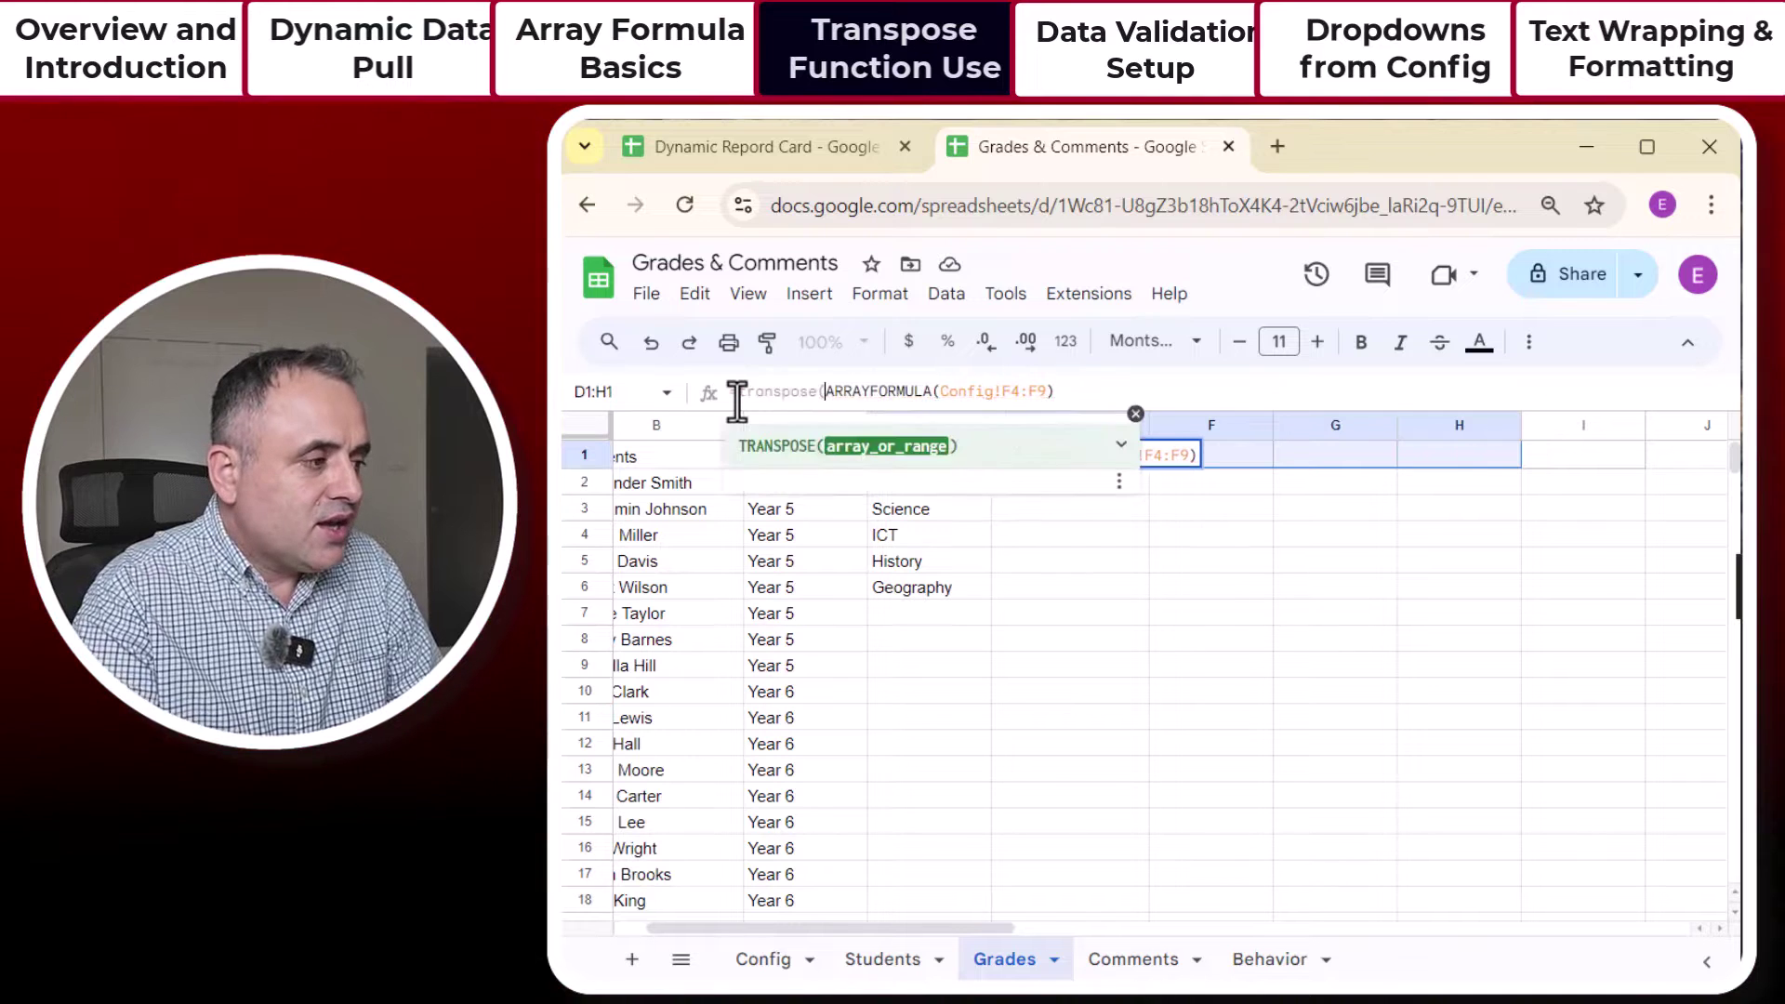
click(1076, 388)
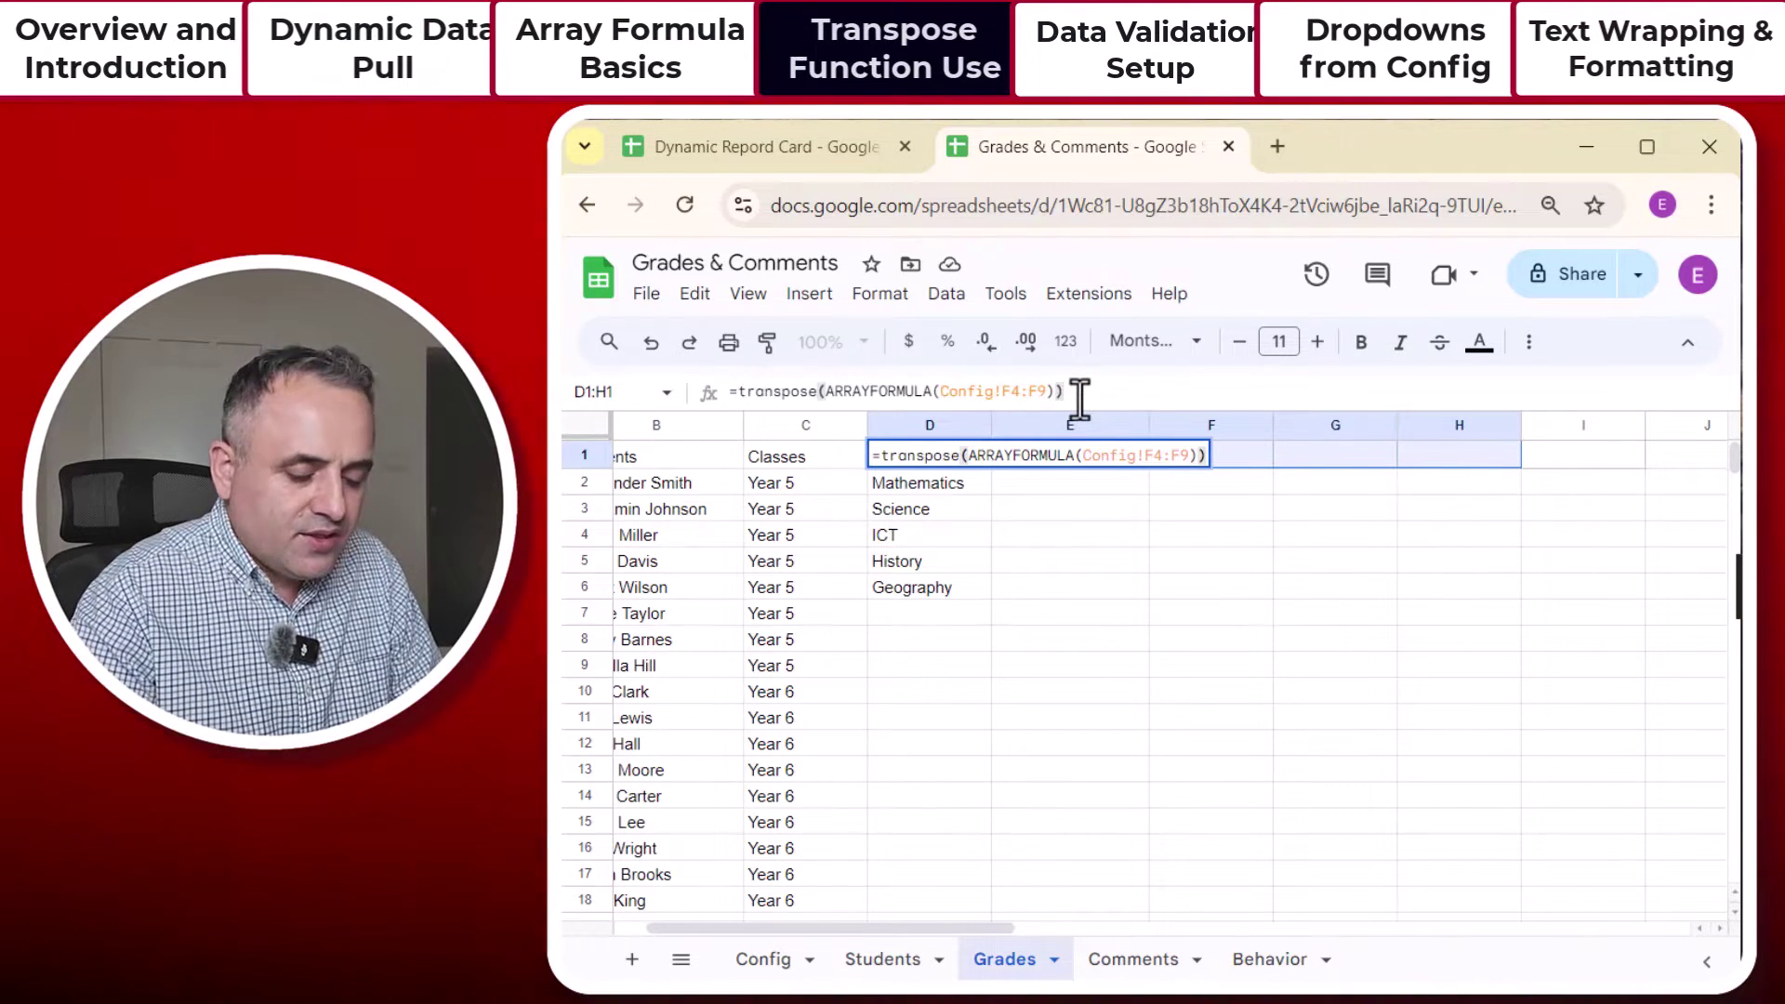
key(Return)
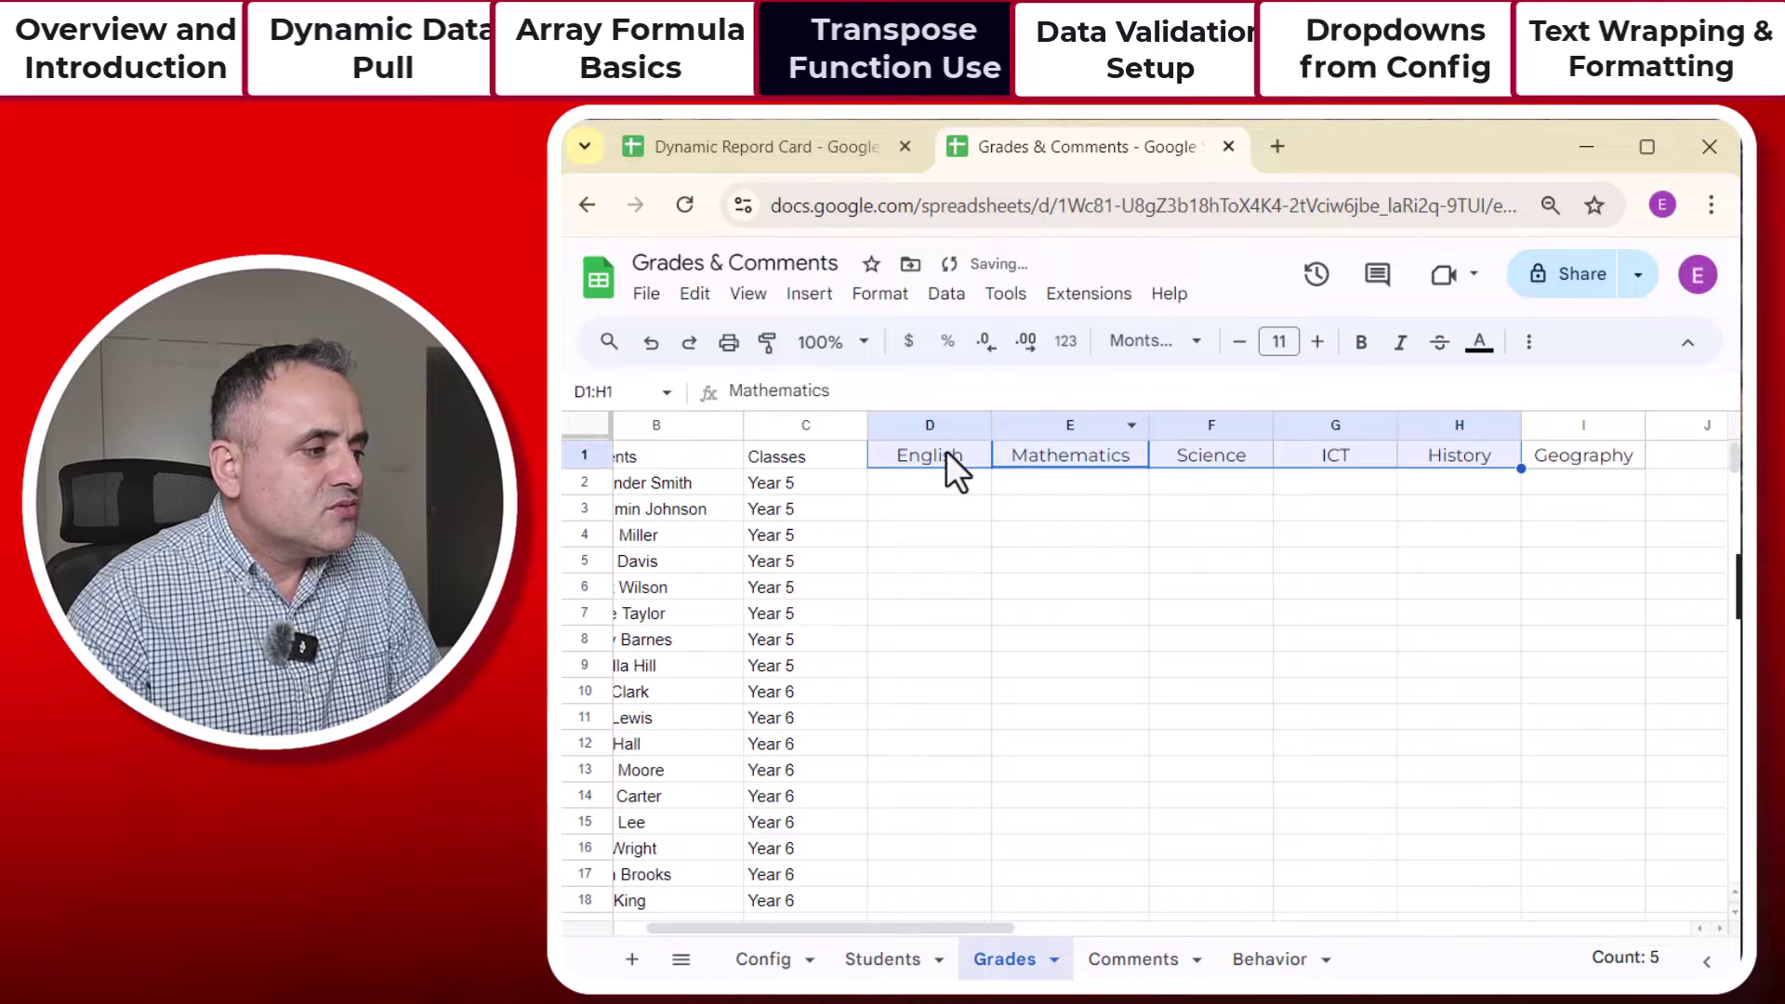
Step: Confirm the headers span D1:I1, then rename Config F7 to Art and view Grades
drag(946, 450, 1557, 448)
click(761, 958)
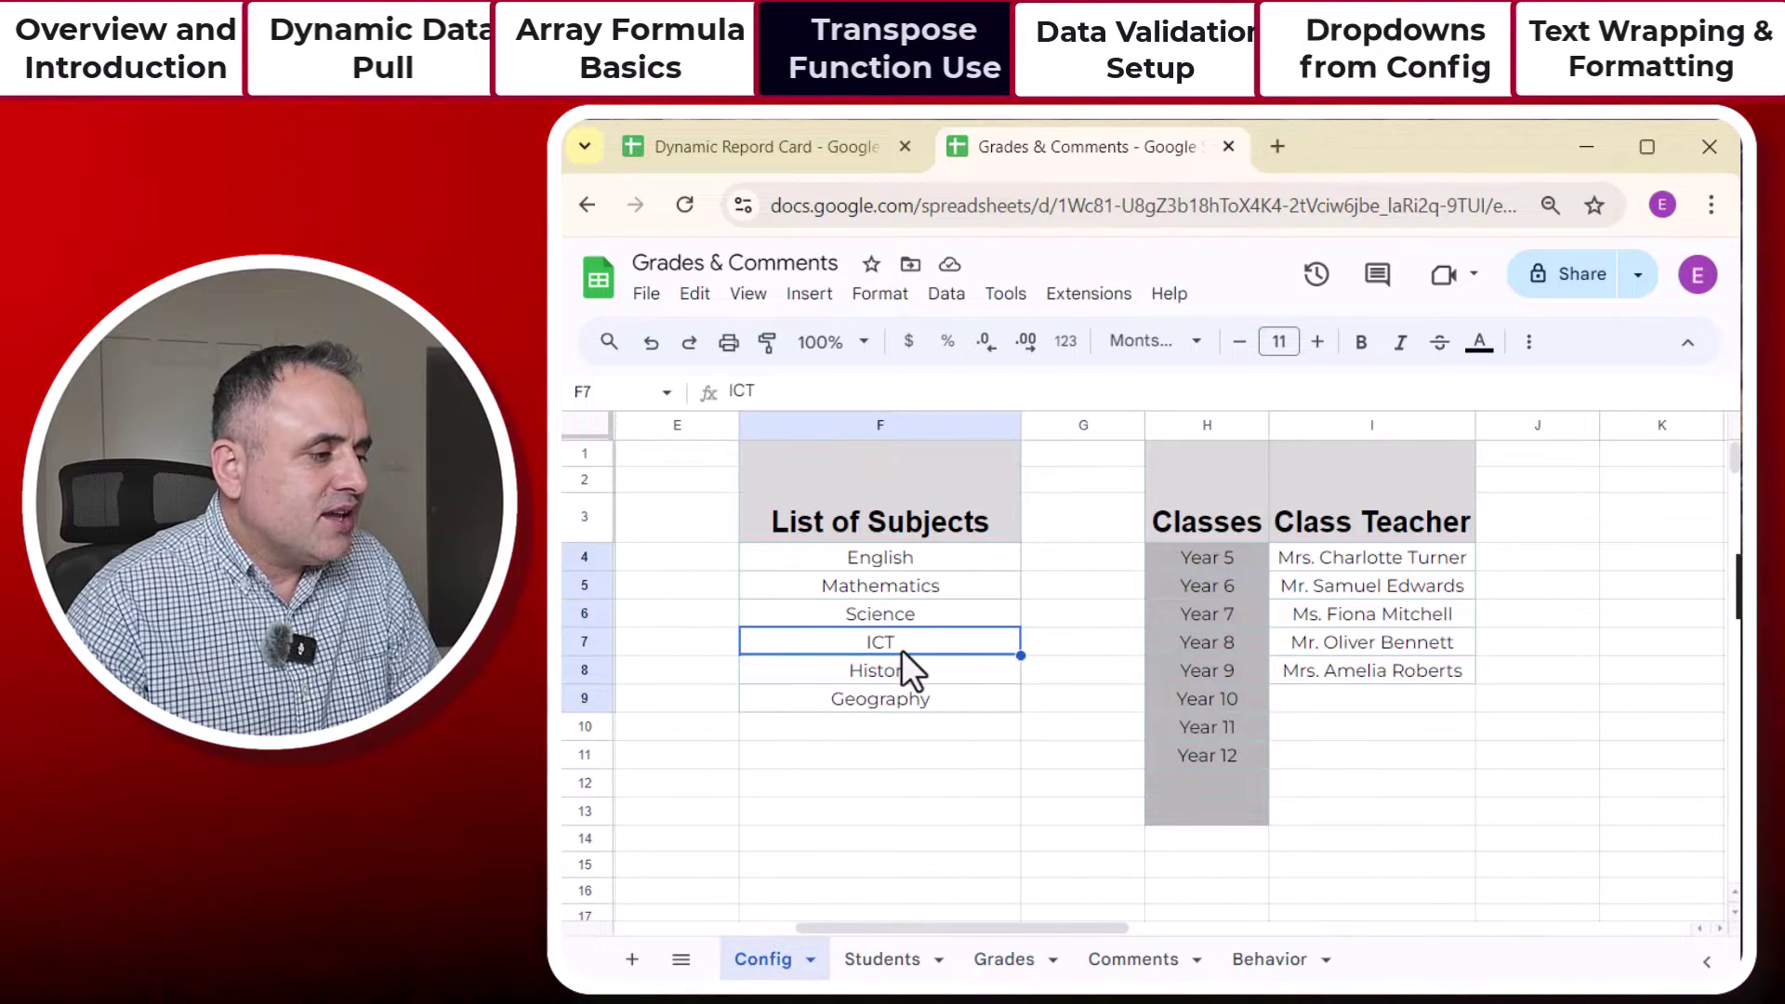
text(Art)
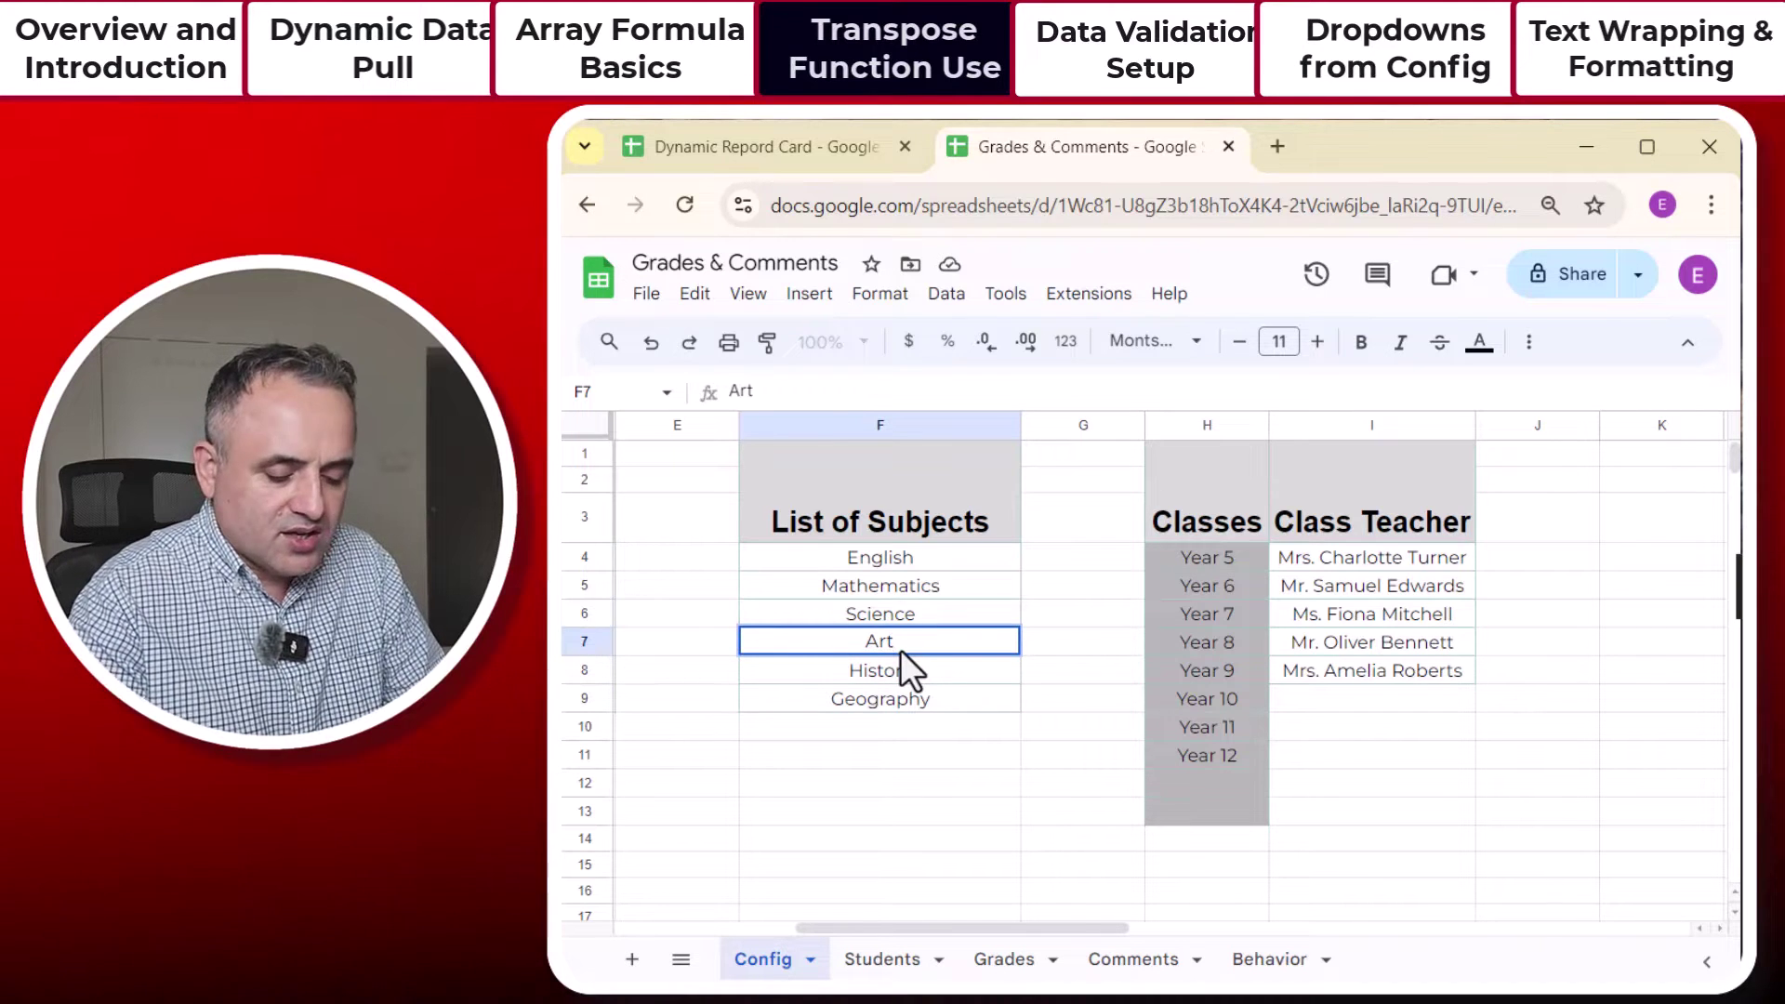
key(Return)
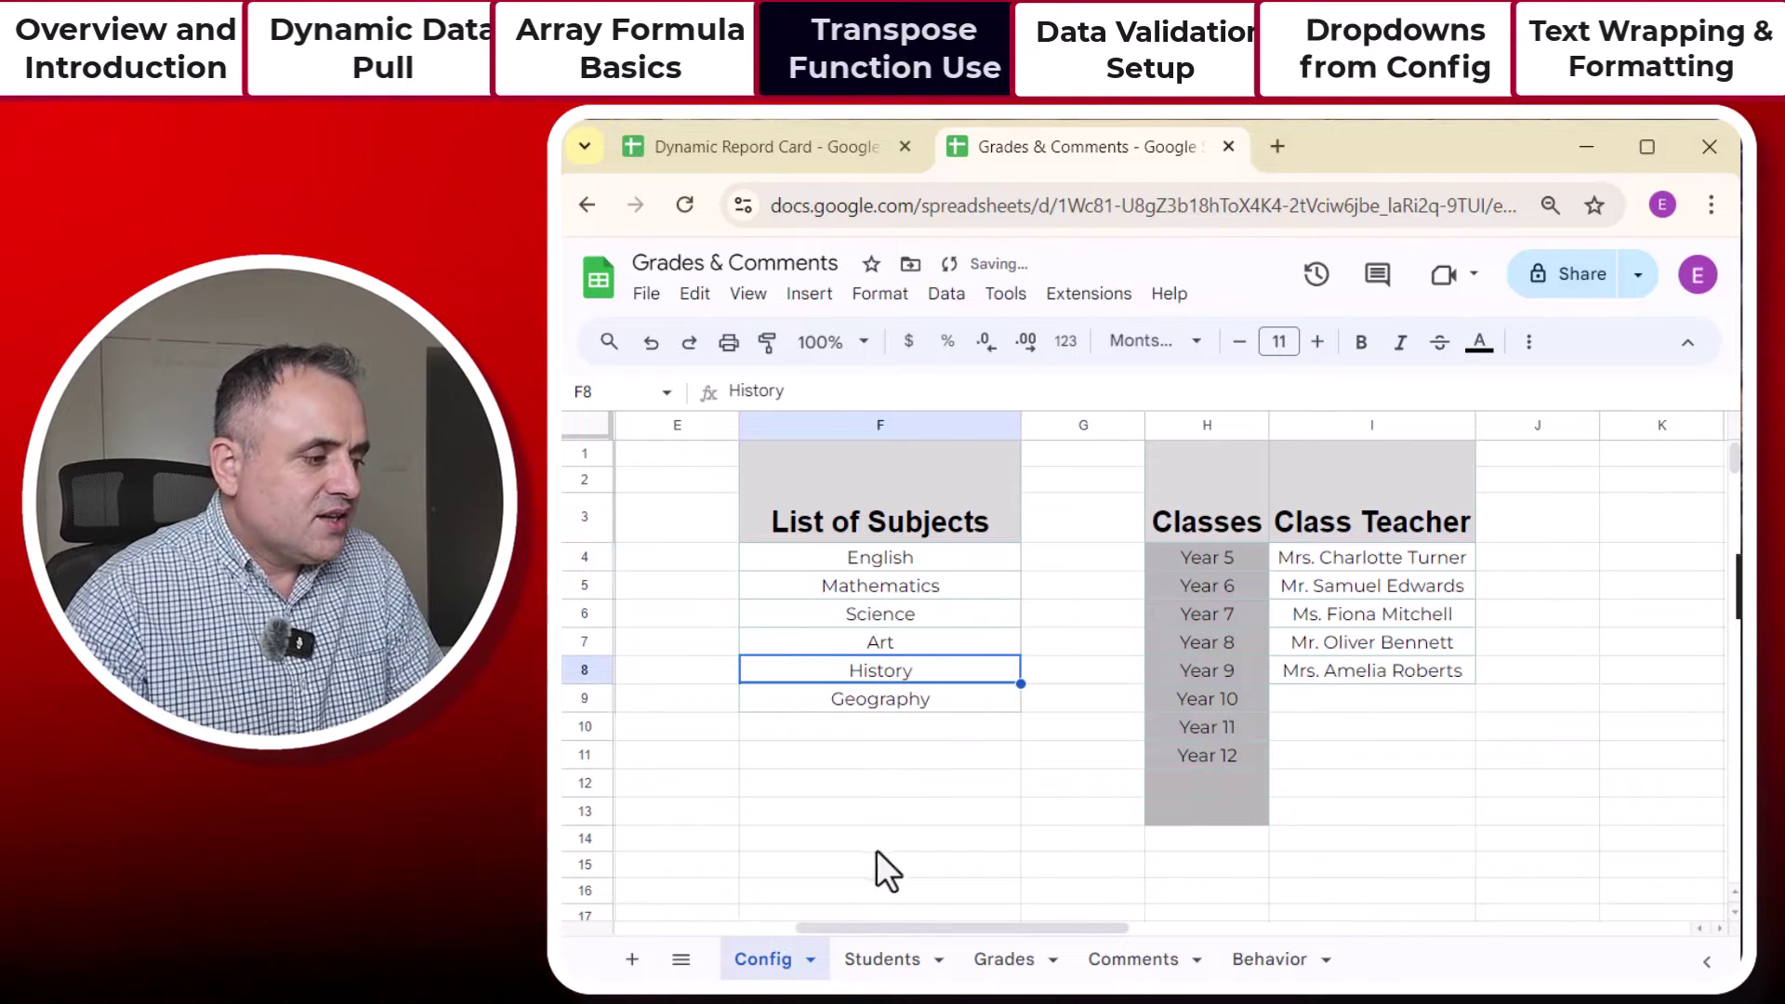
click(893, 958)
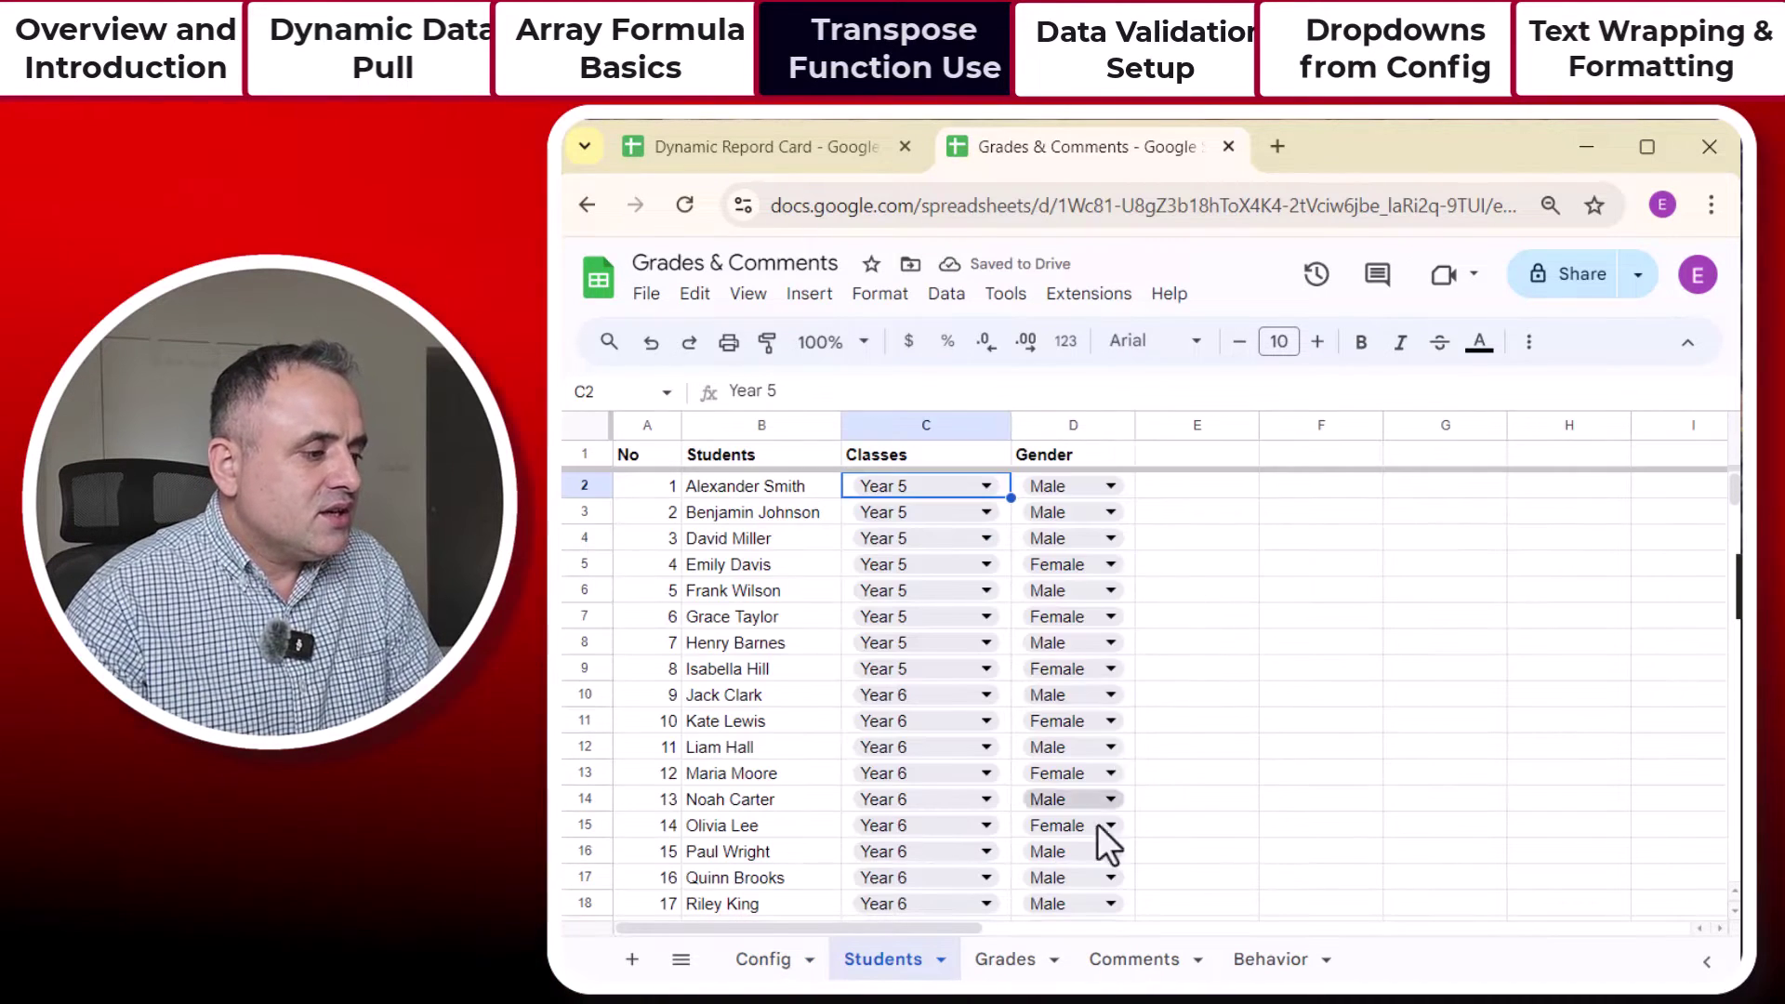
click(1004, 958)
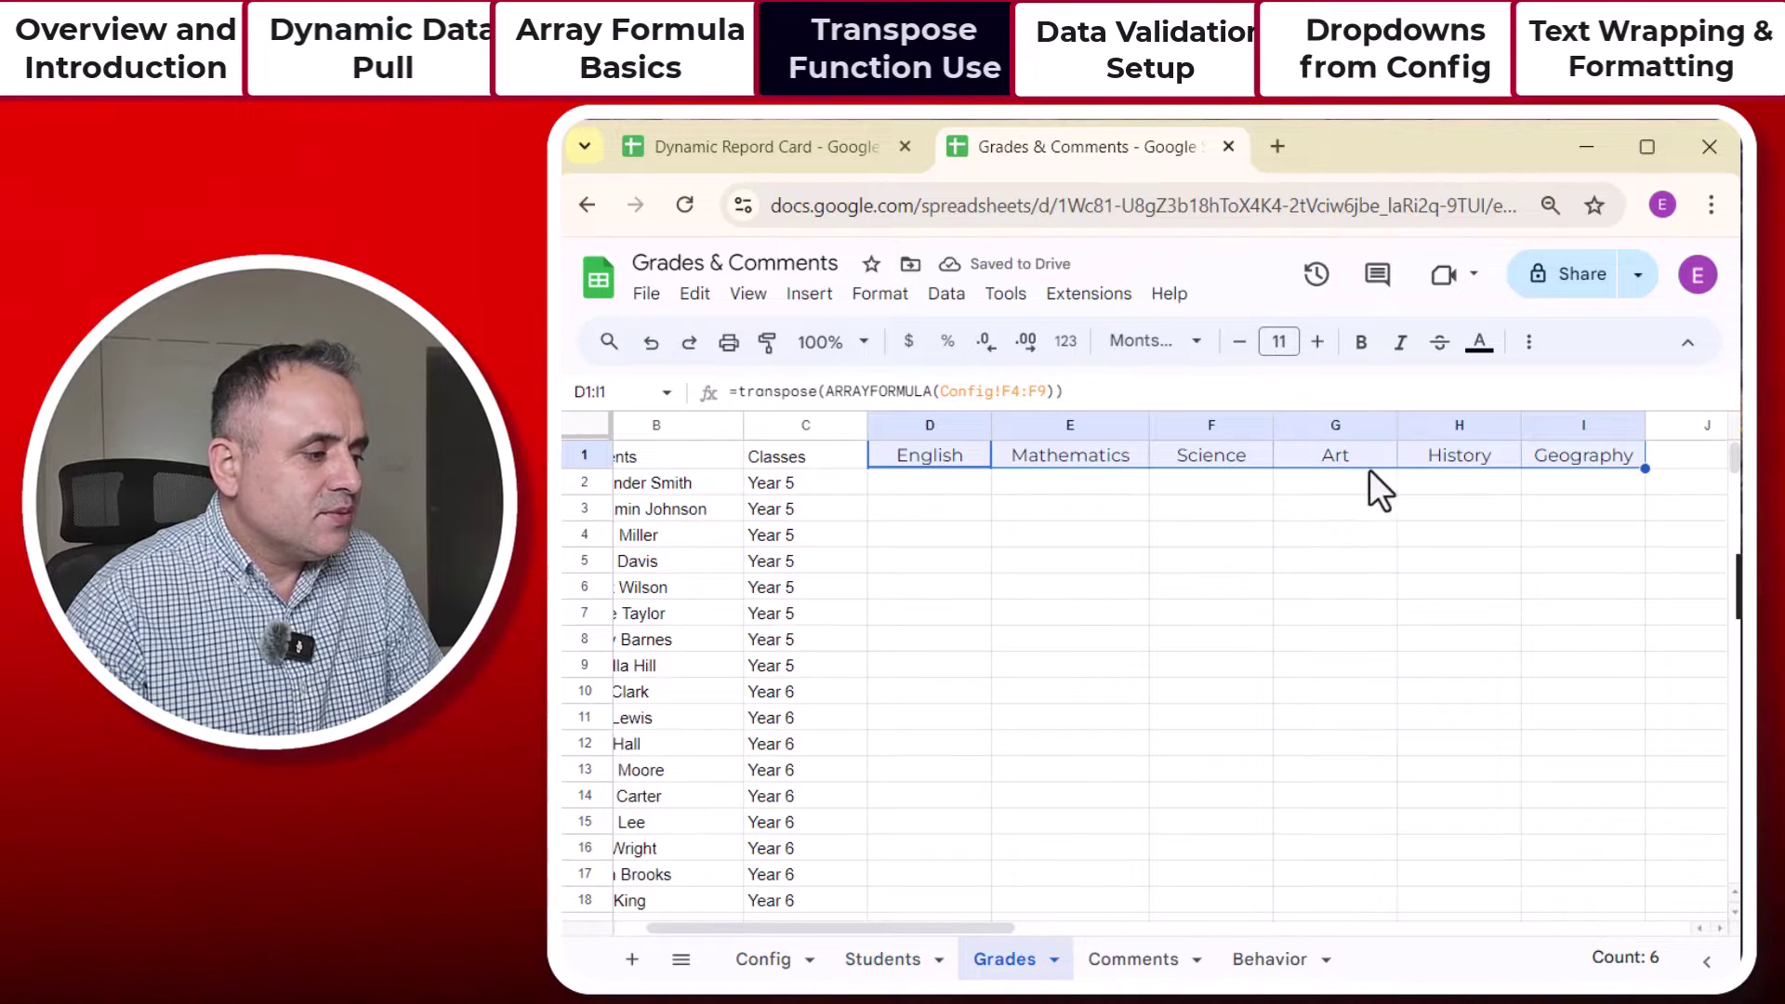
Step: Paste ICT back into Config F7 and check the Grades headers now show ICT
click(764, 960)
click(935, 642)
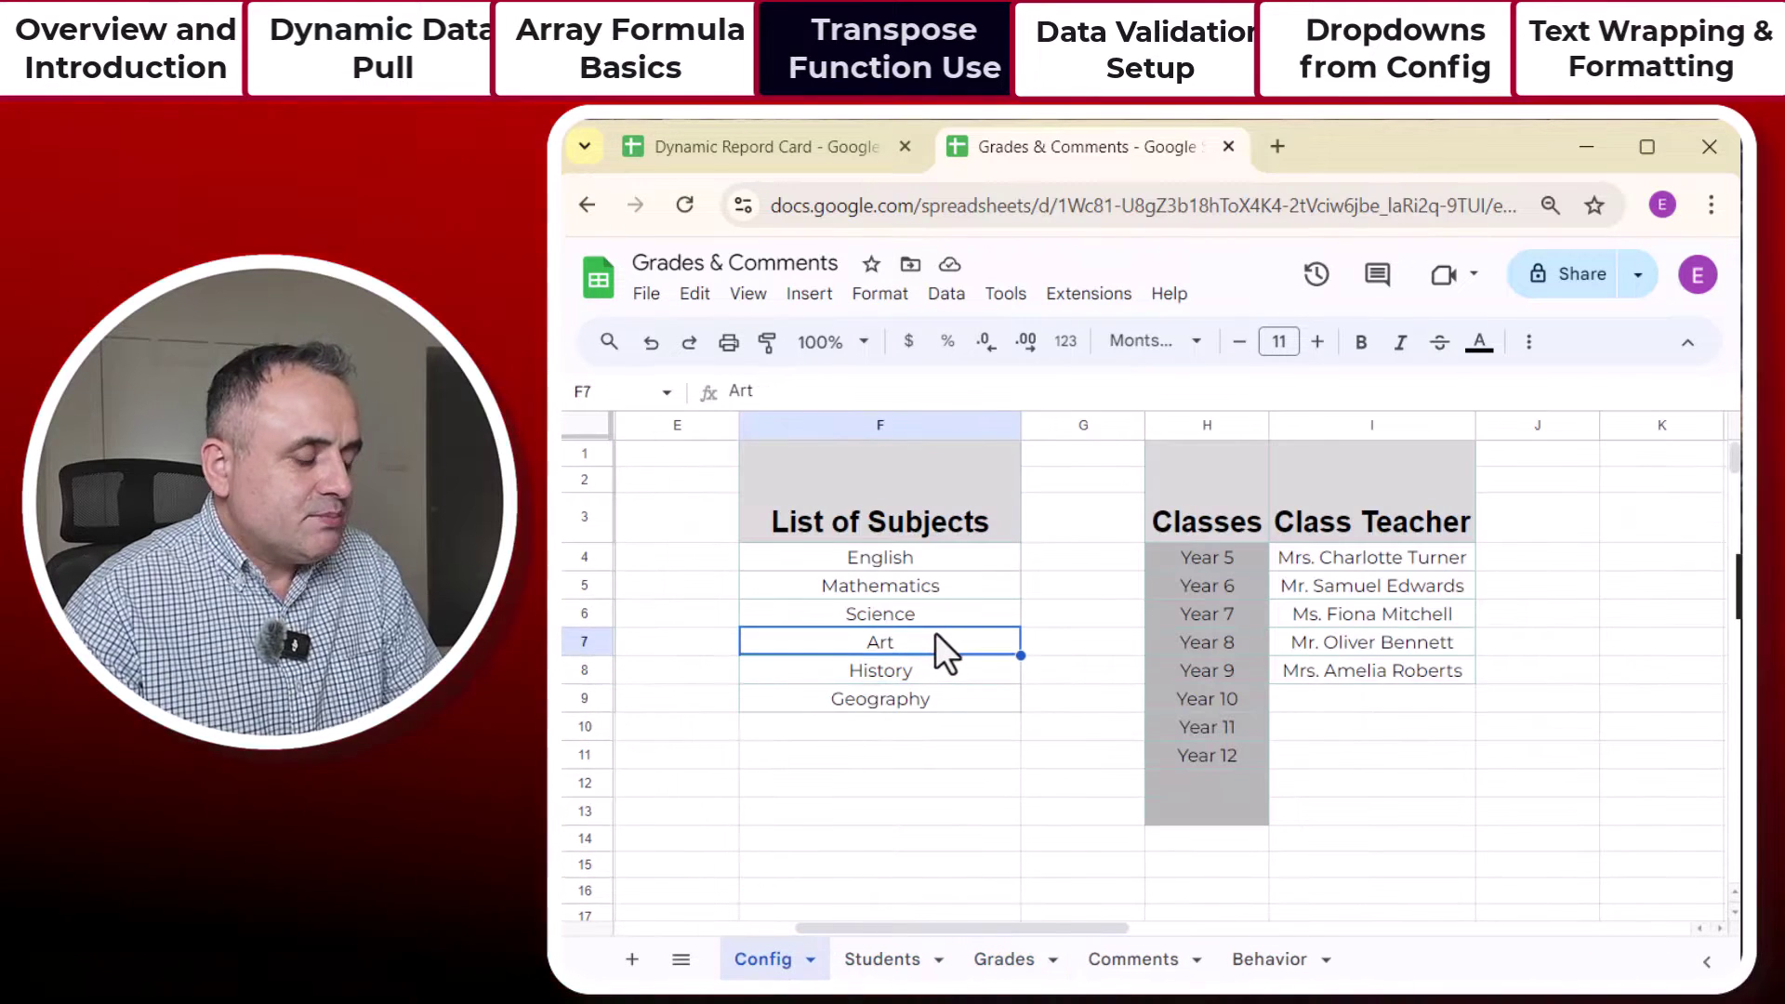
text(ICT)
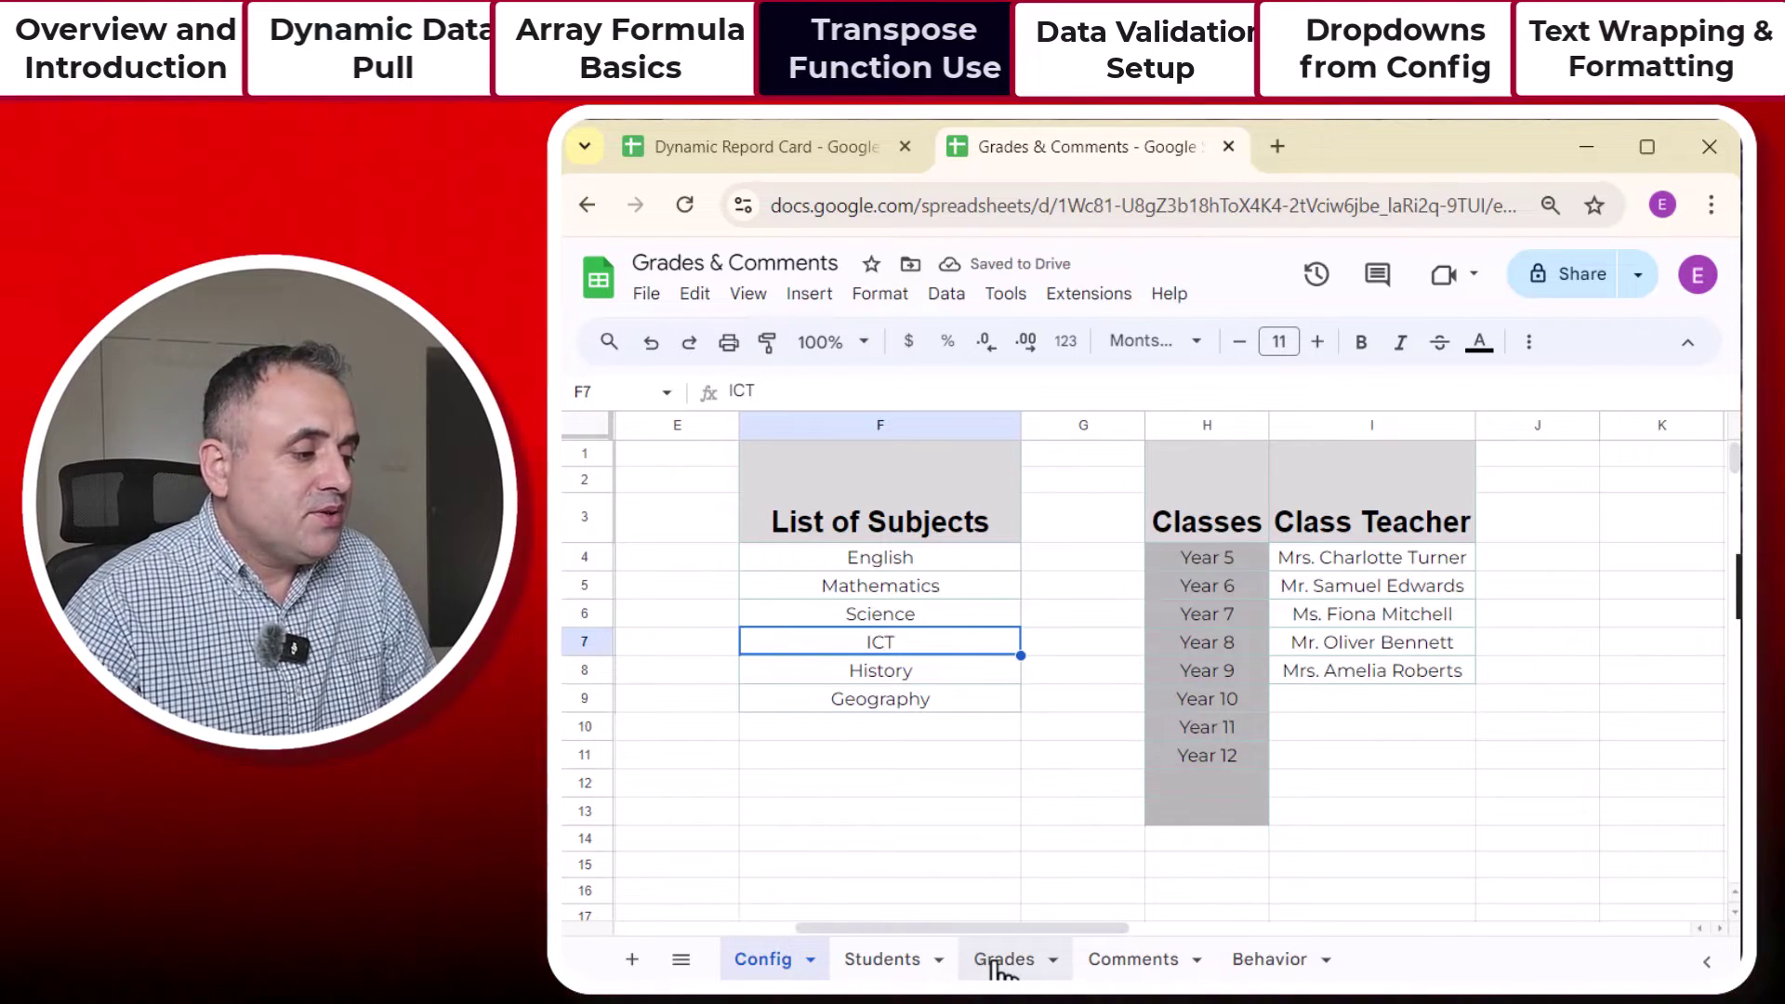
click(997, 959)
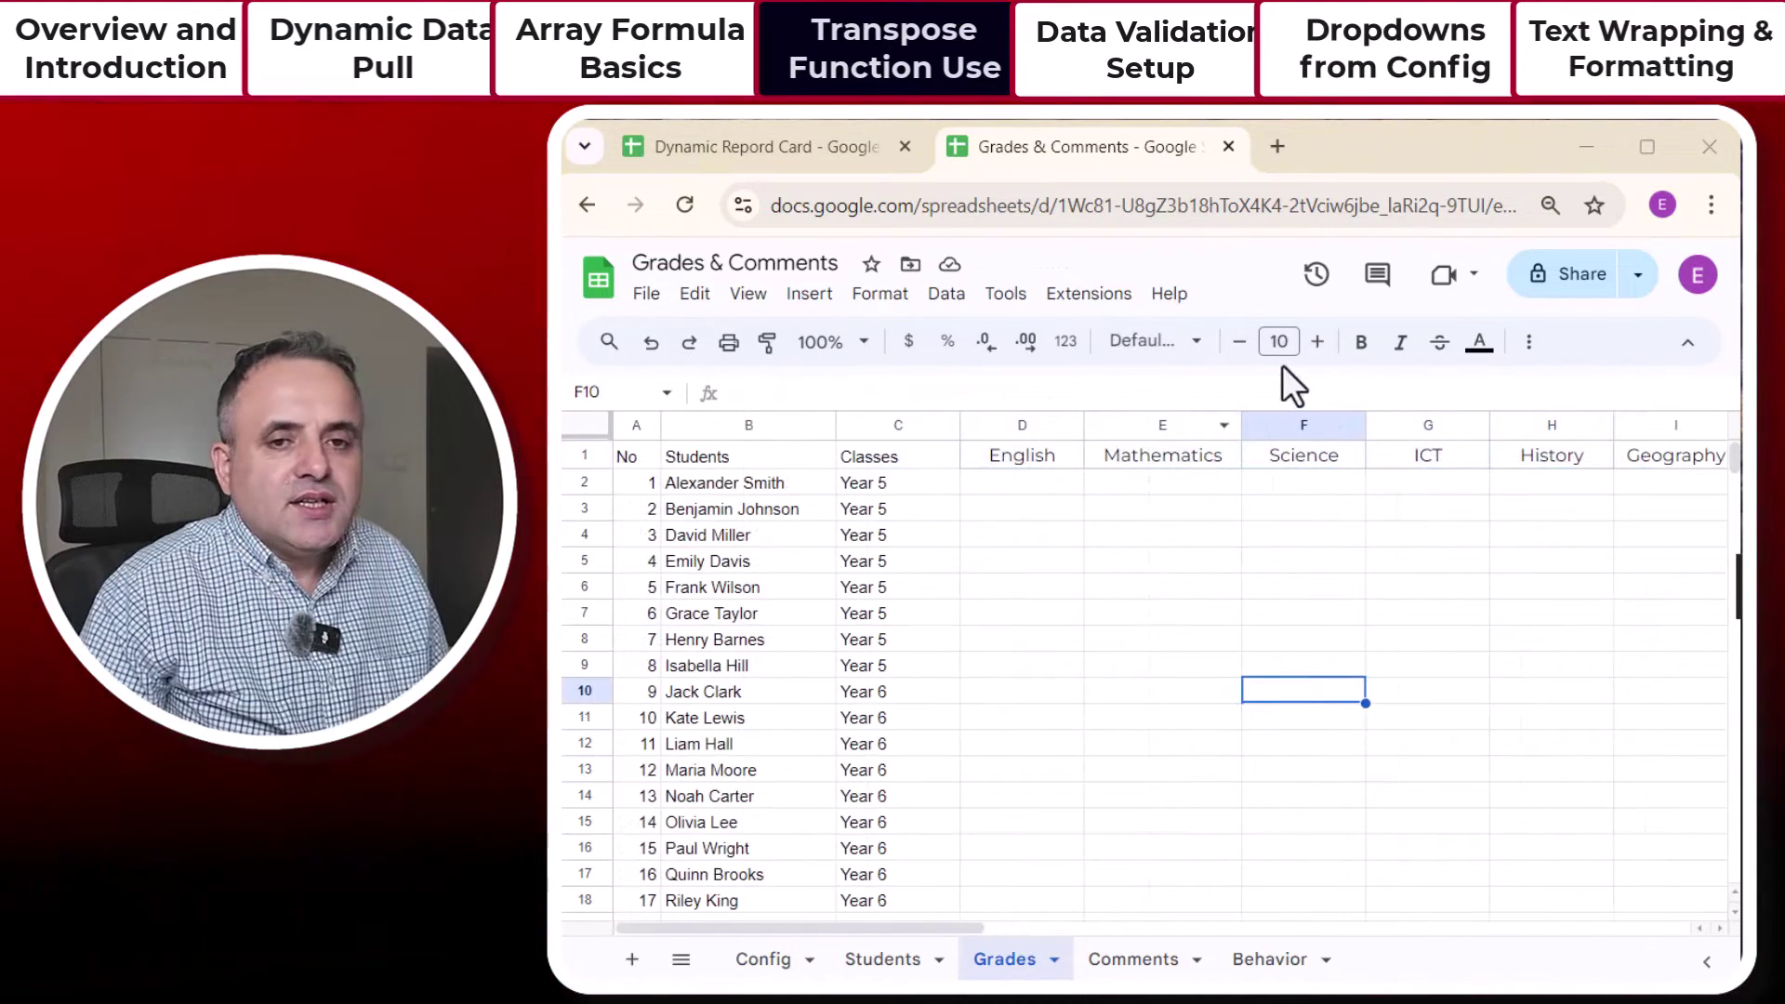
Step: Make the Grades header row 1 bold and freeze it
click(585, 456)
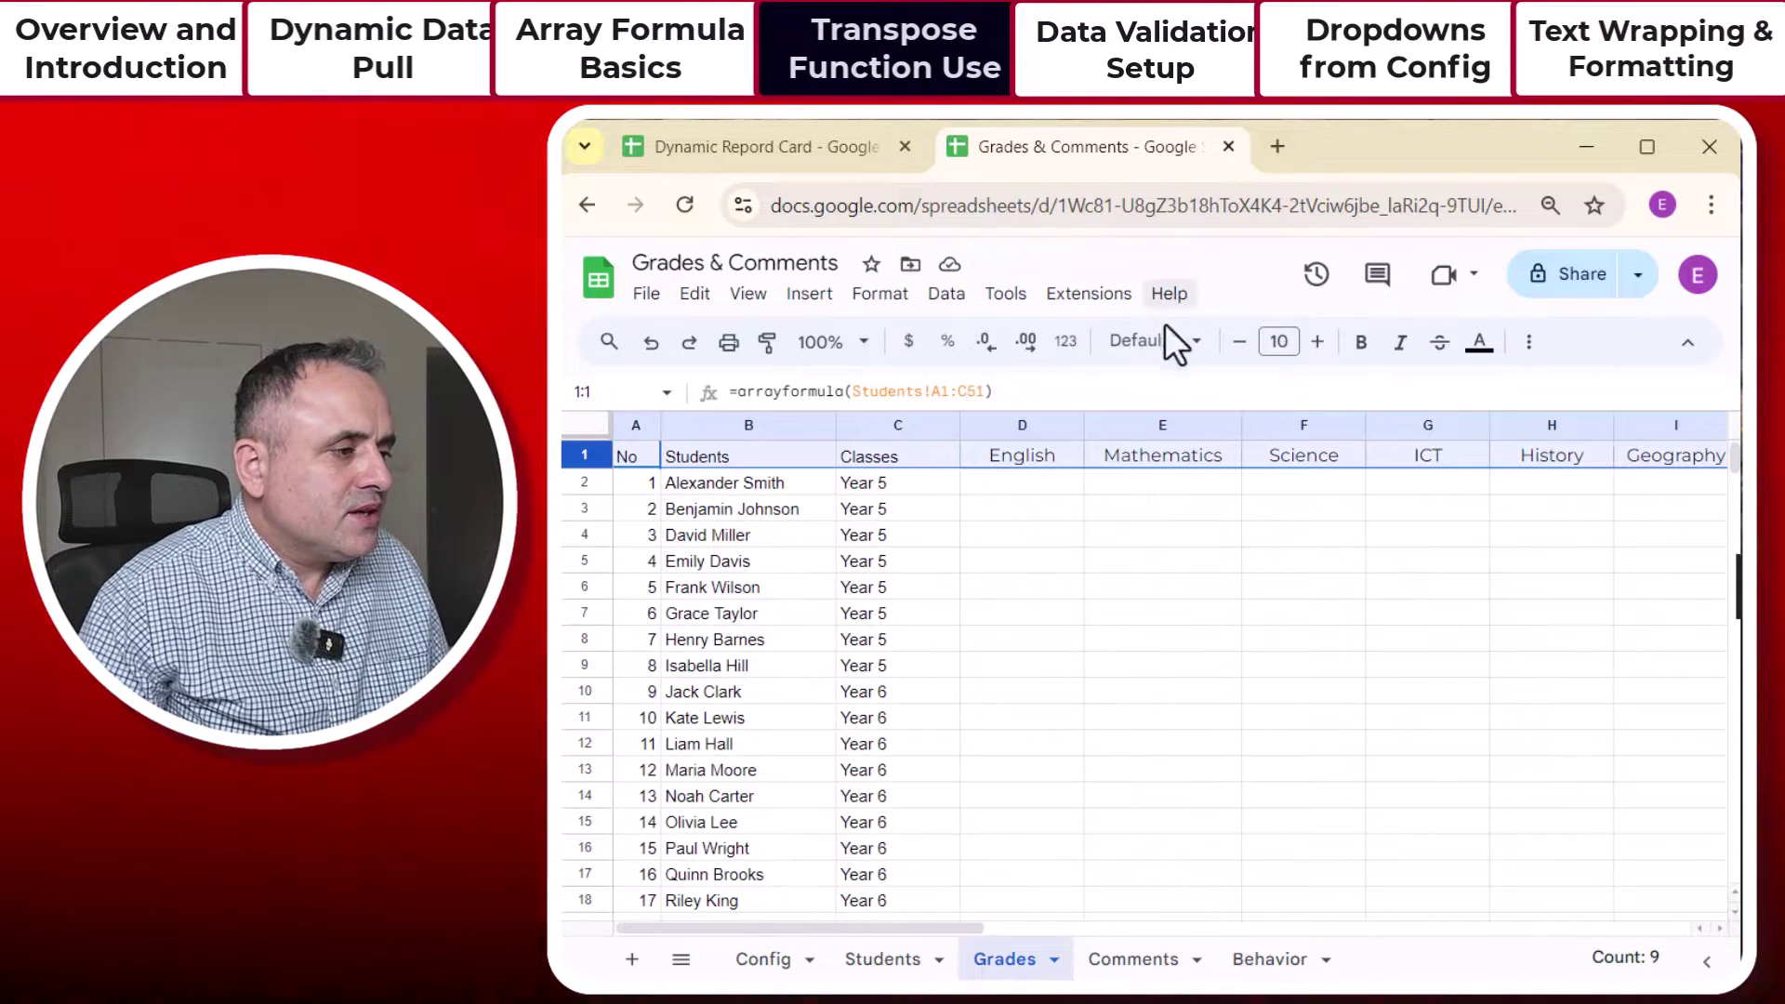
click(1358, 342)
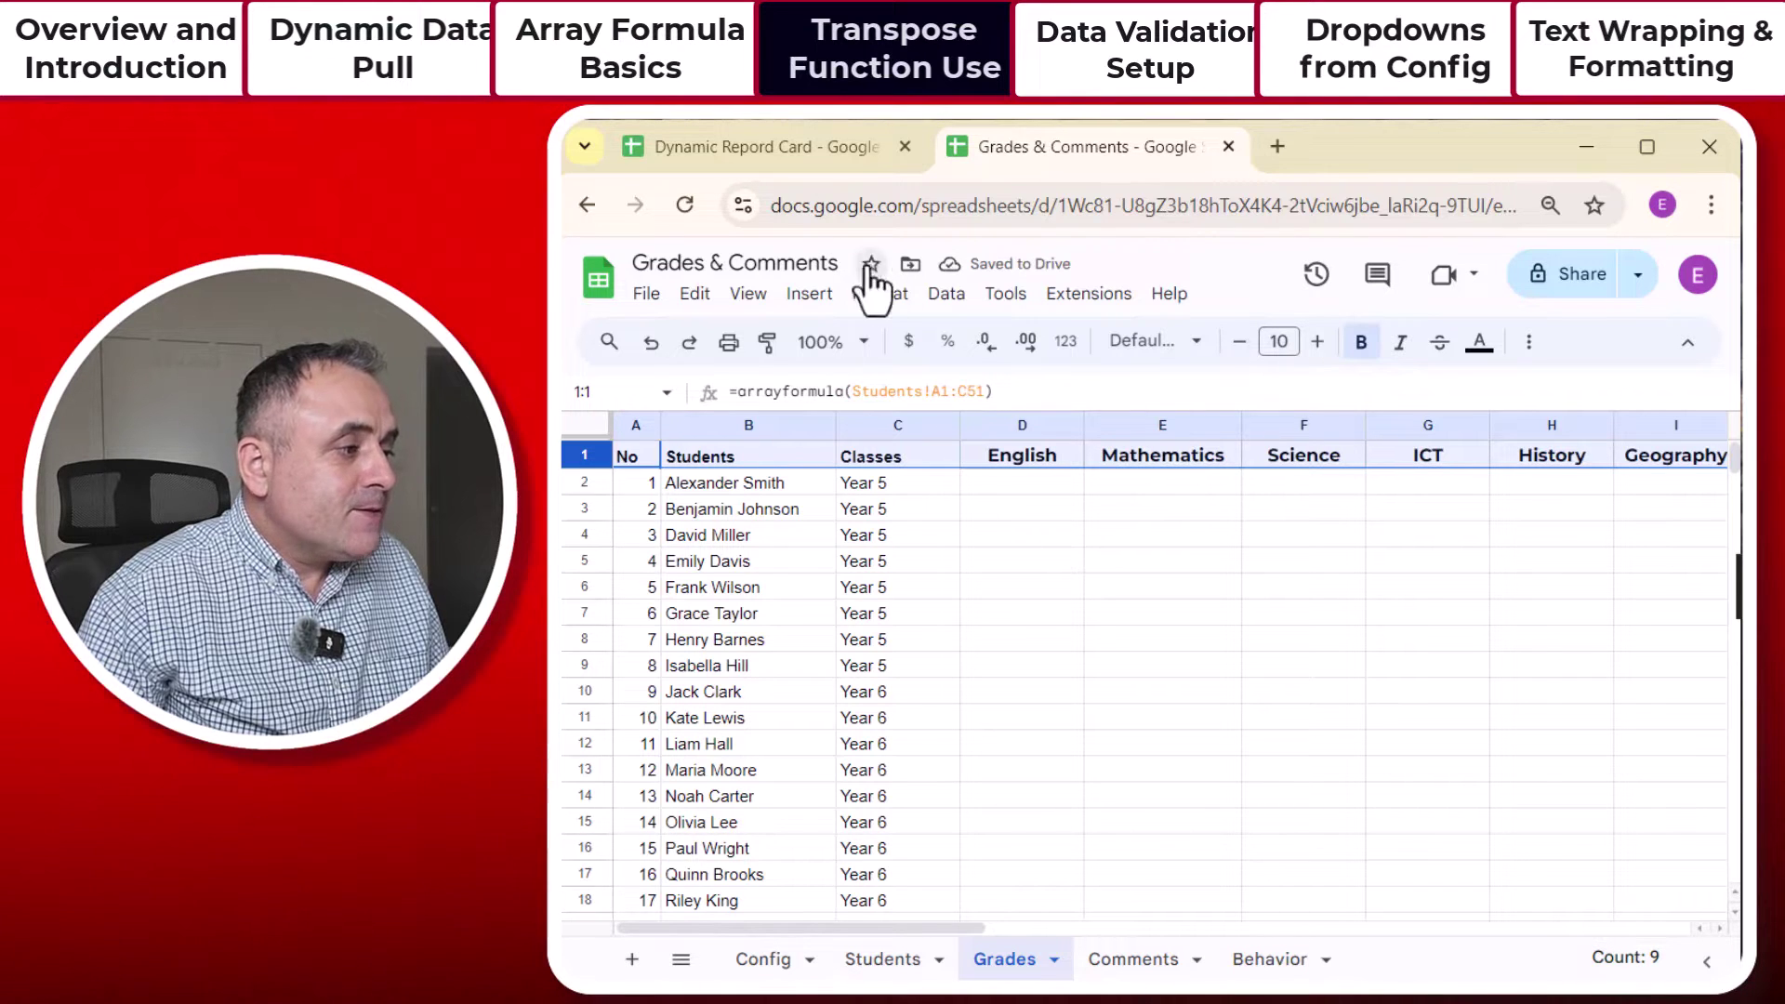
click(749, 293)
mouse_move(849, 399)
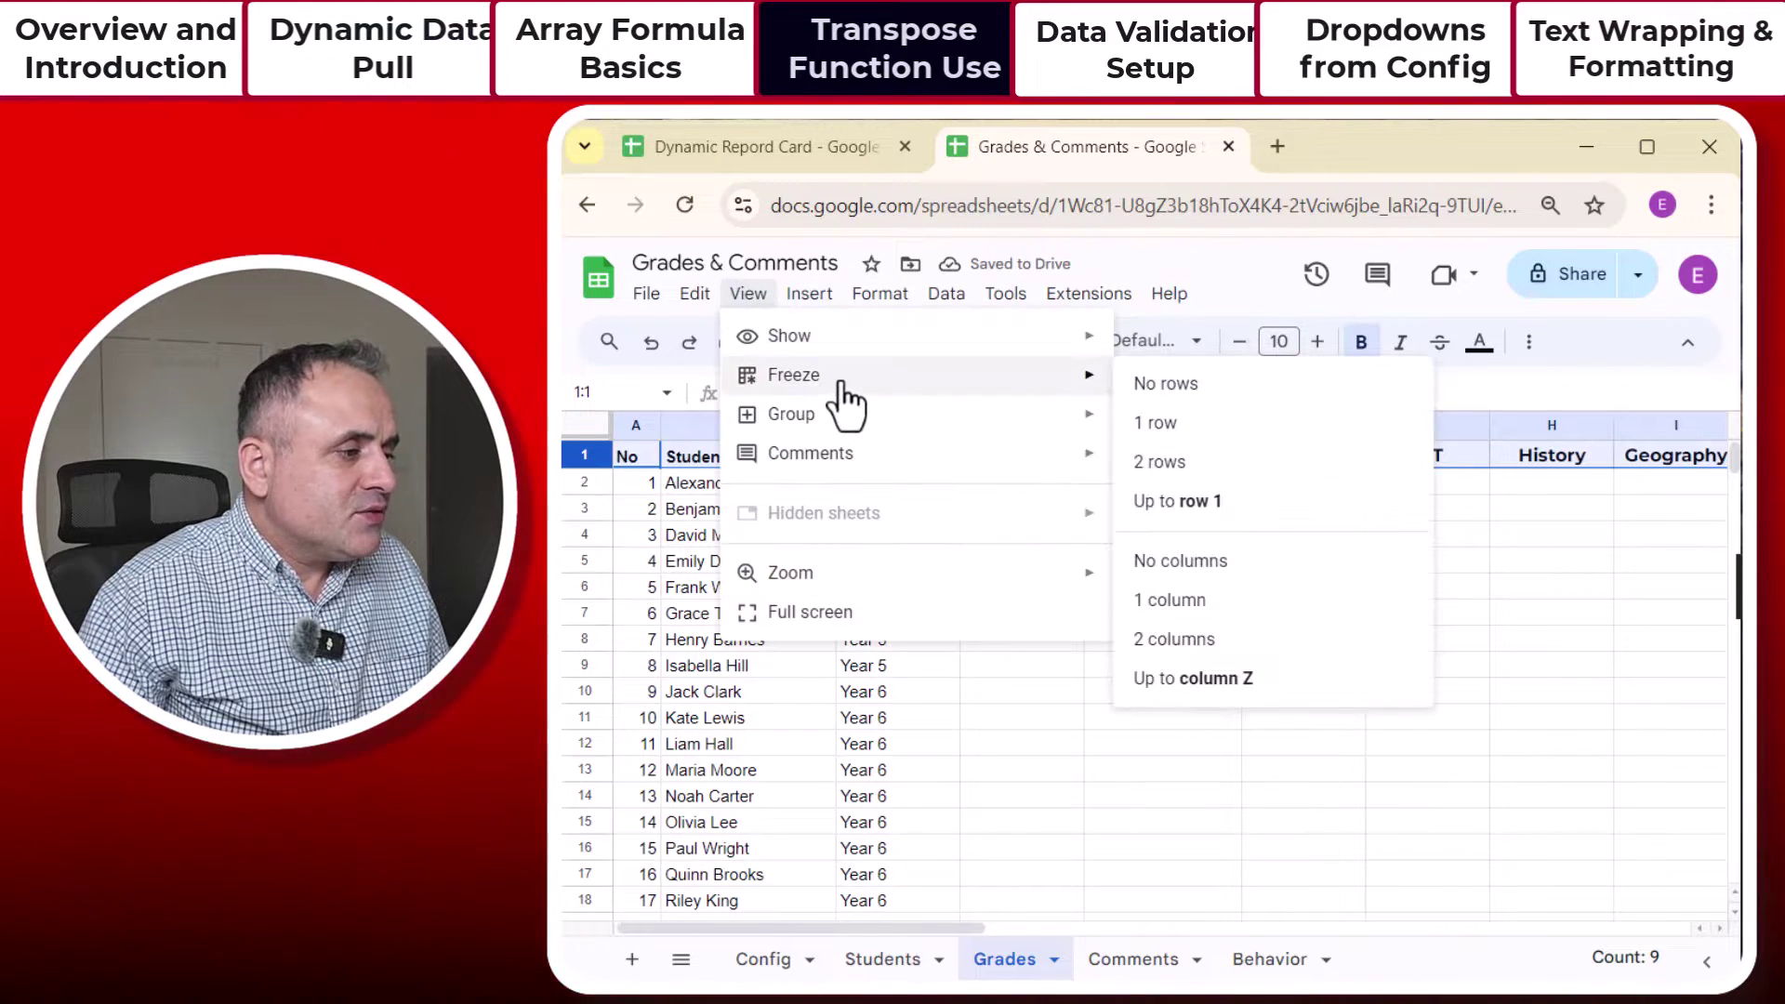
click(1155, 423)
scroll(1162, 632, down, 15)
scroll(1163, 641, up, 20)
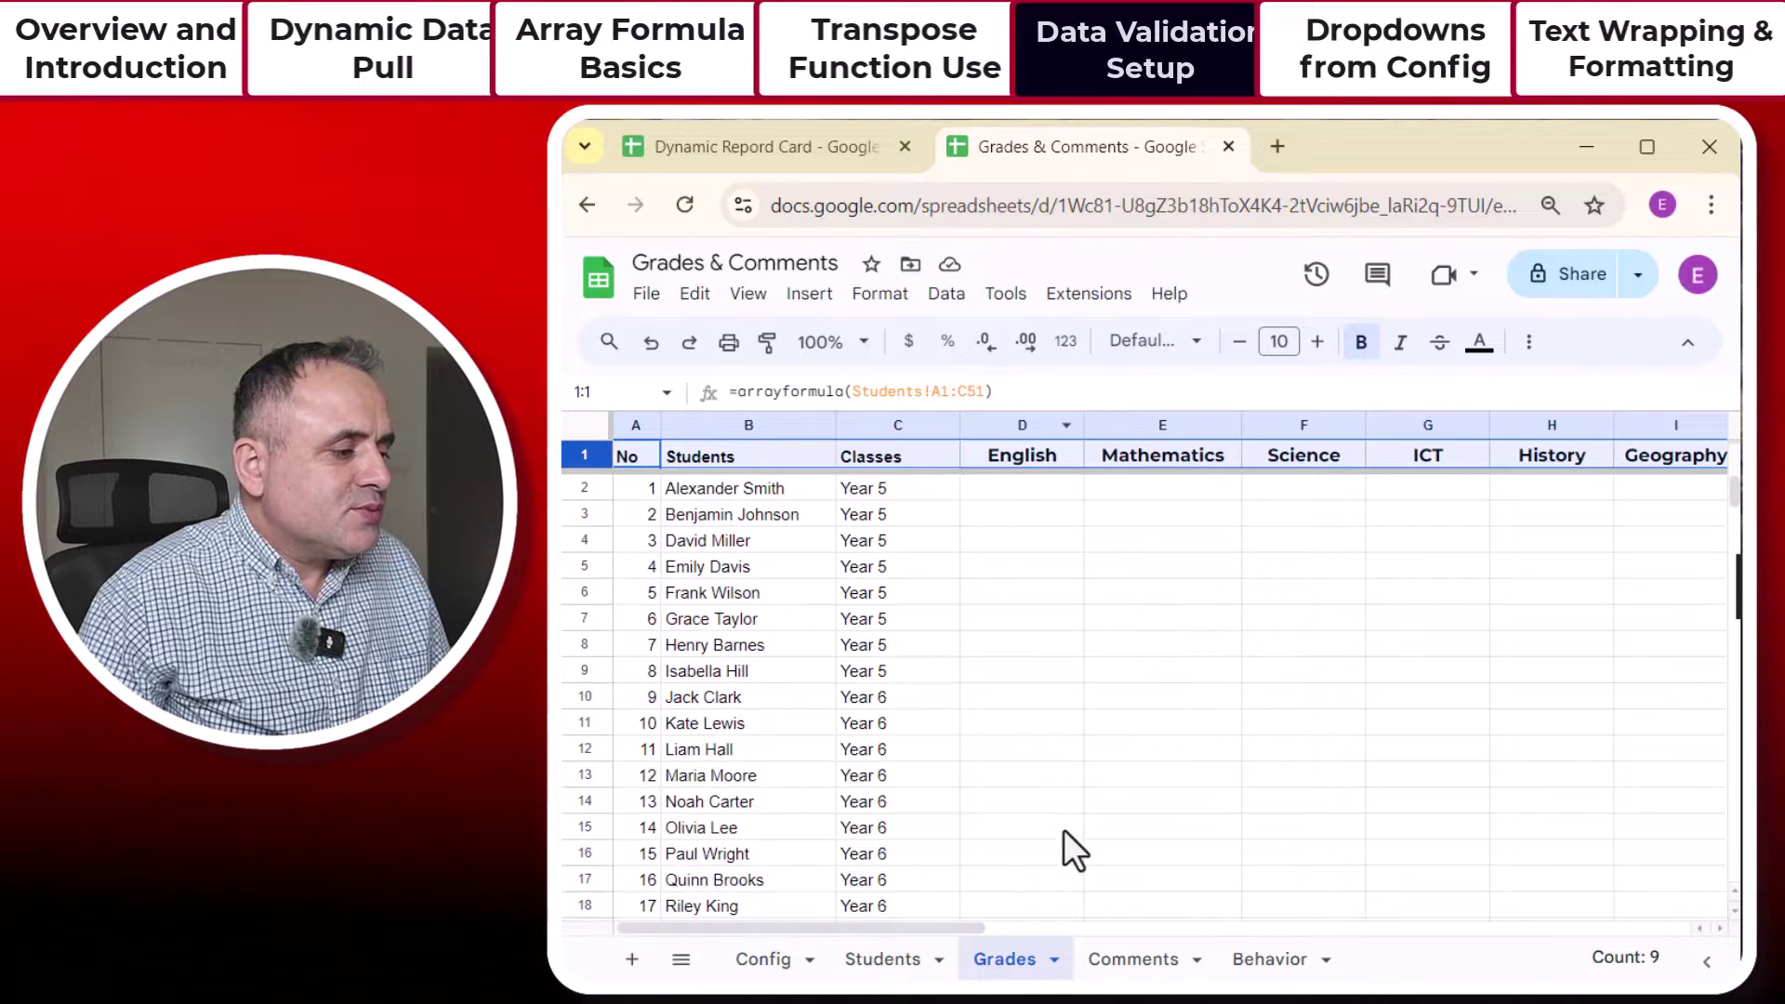
Step: Rename the Grades sheet to Descriptive Grades
click(1060, 959)
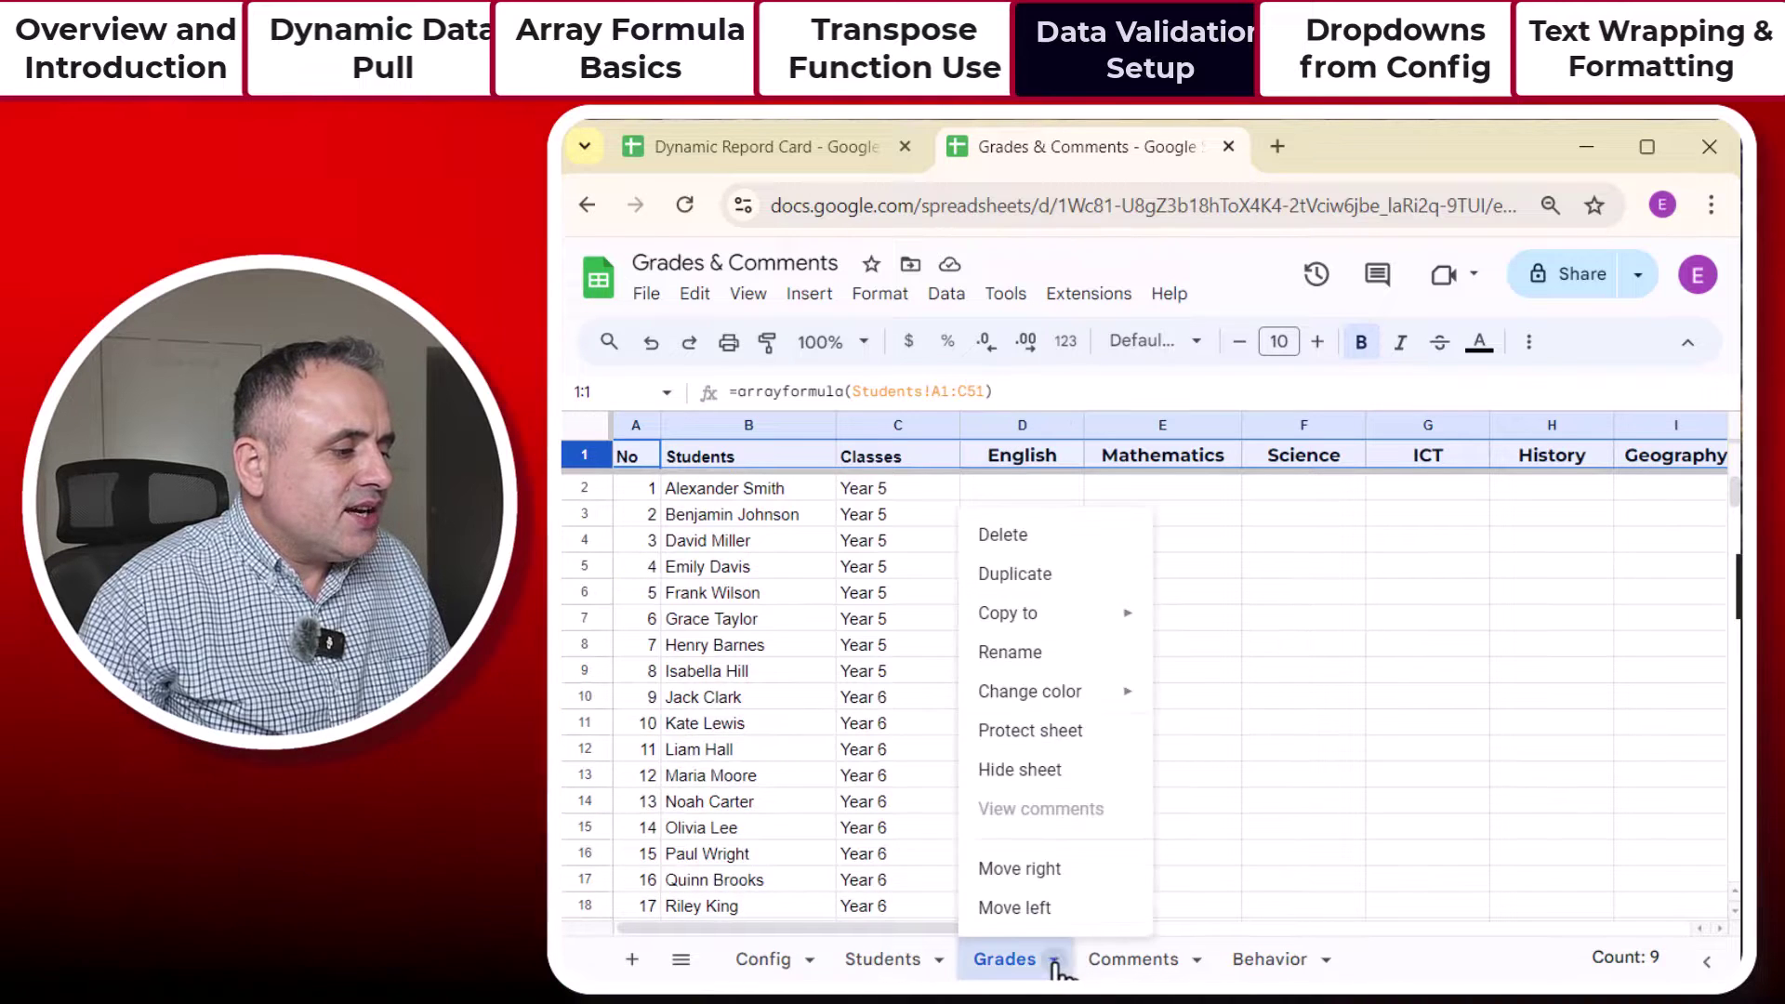
click(1046, 651)
click(978, 960)
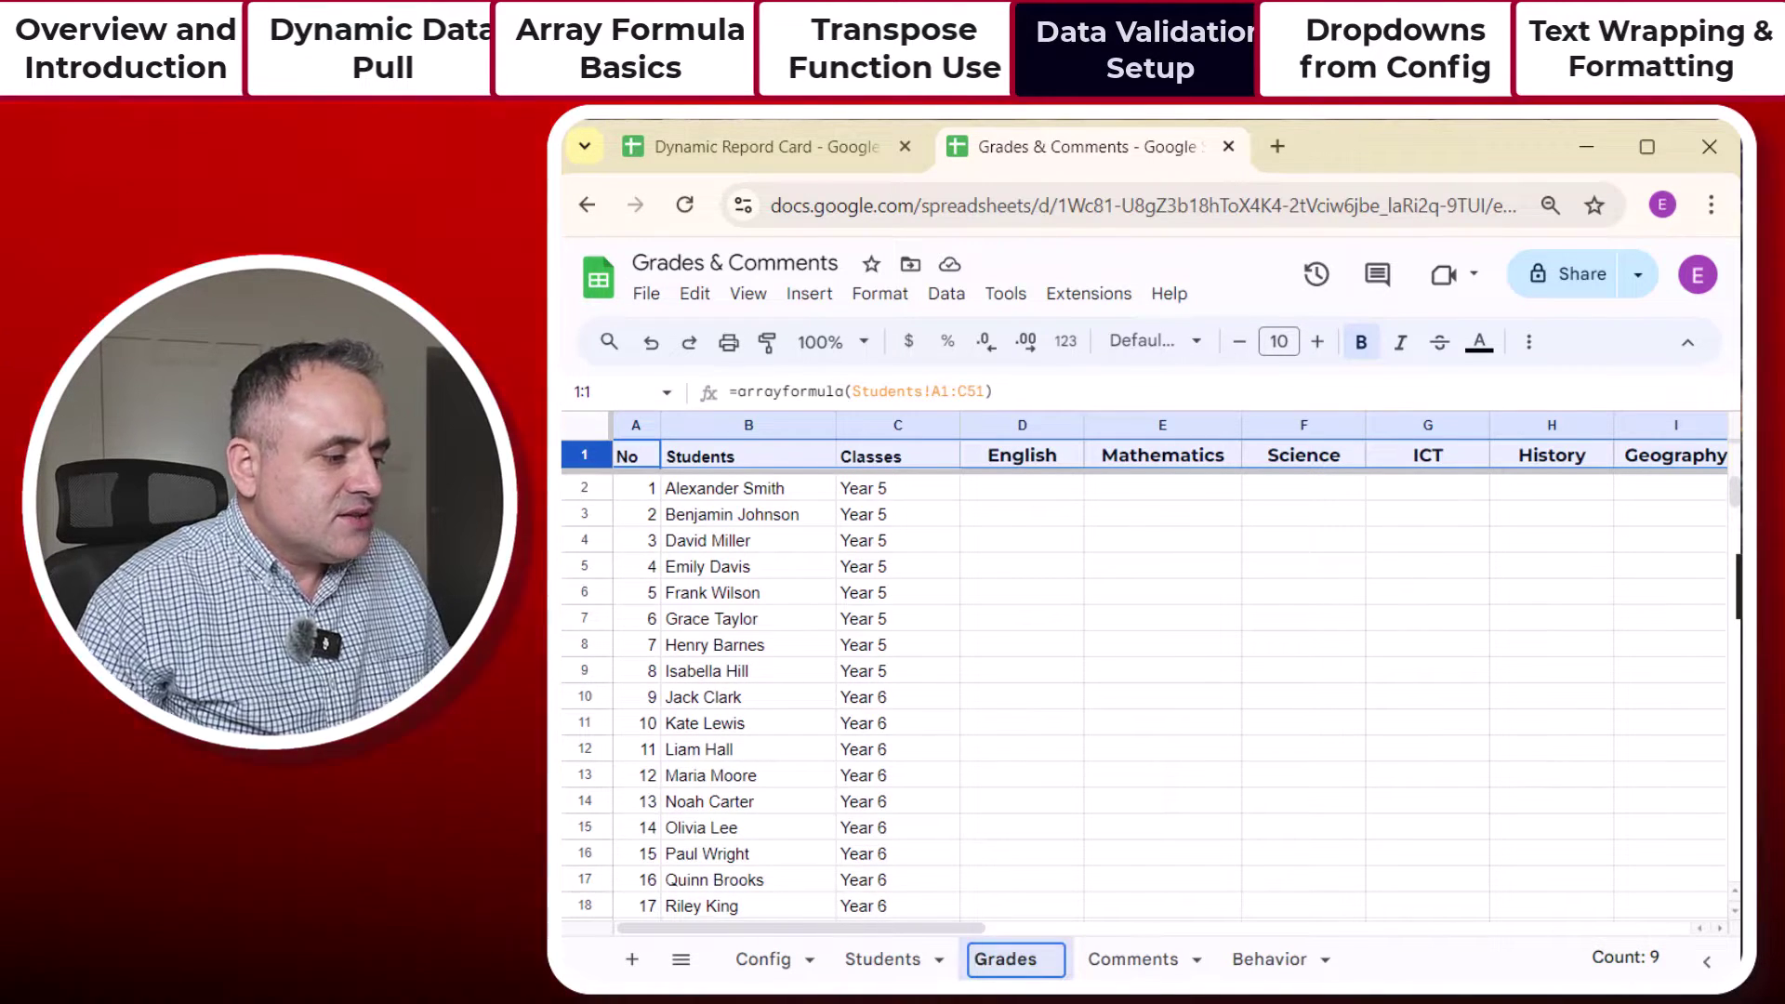
text(Descr)
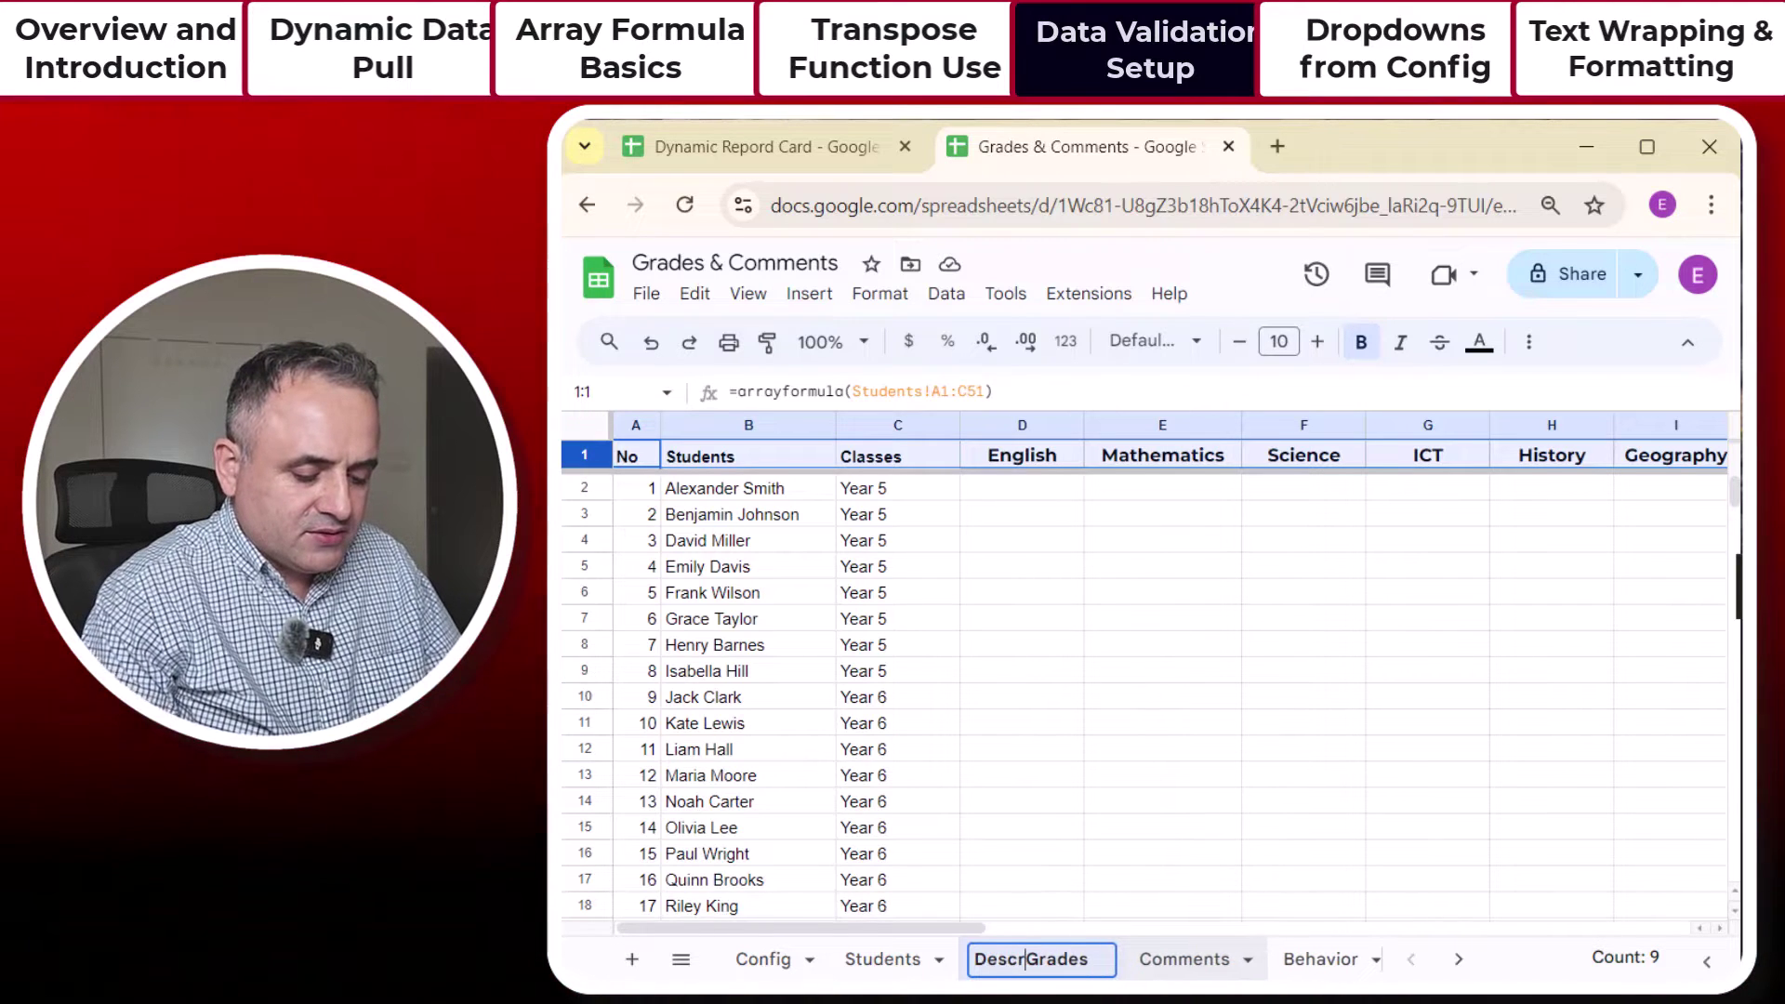
text(iption)
key(BackSpace)
key(BackSpace)
key(BackSpace)
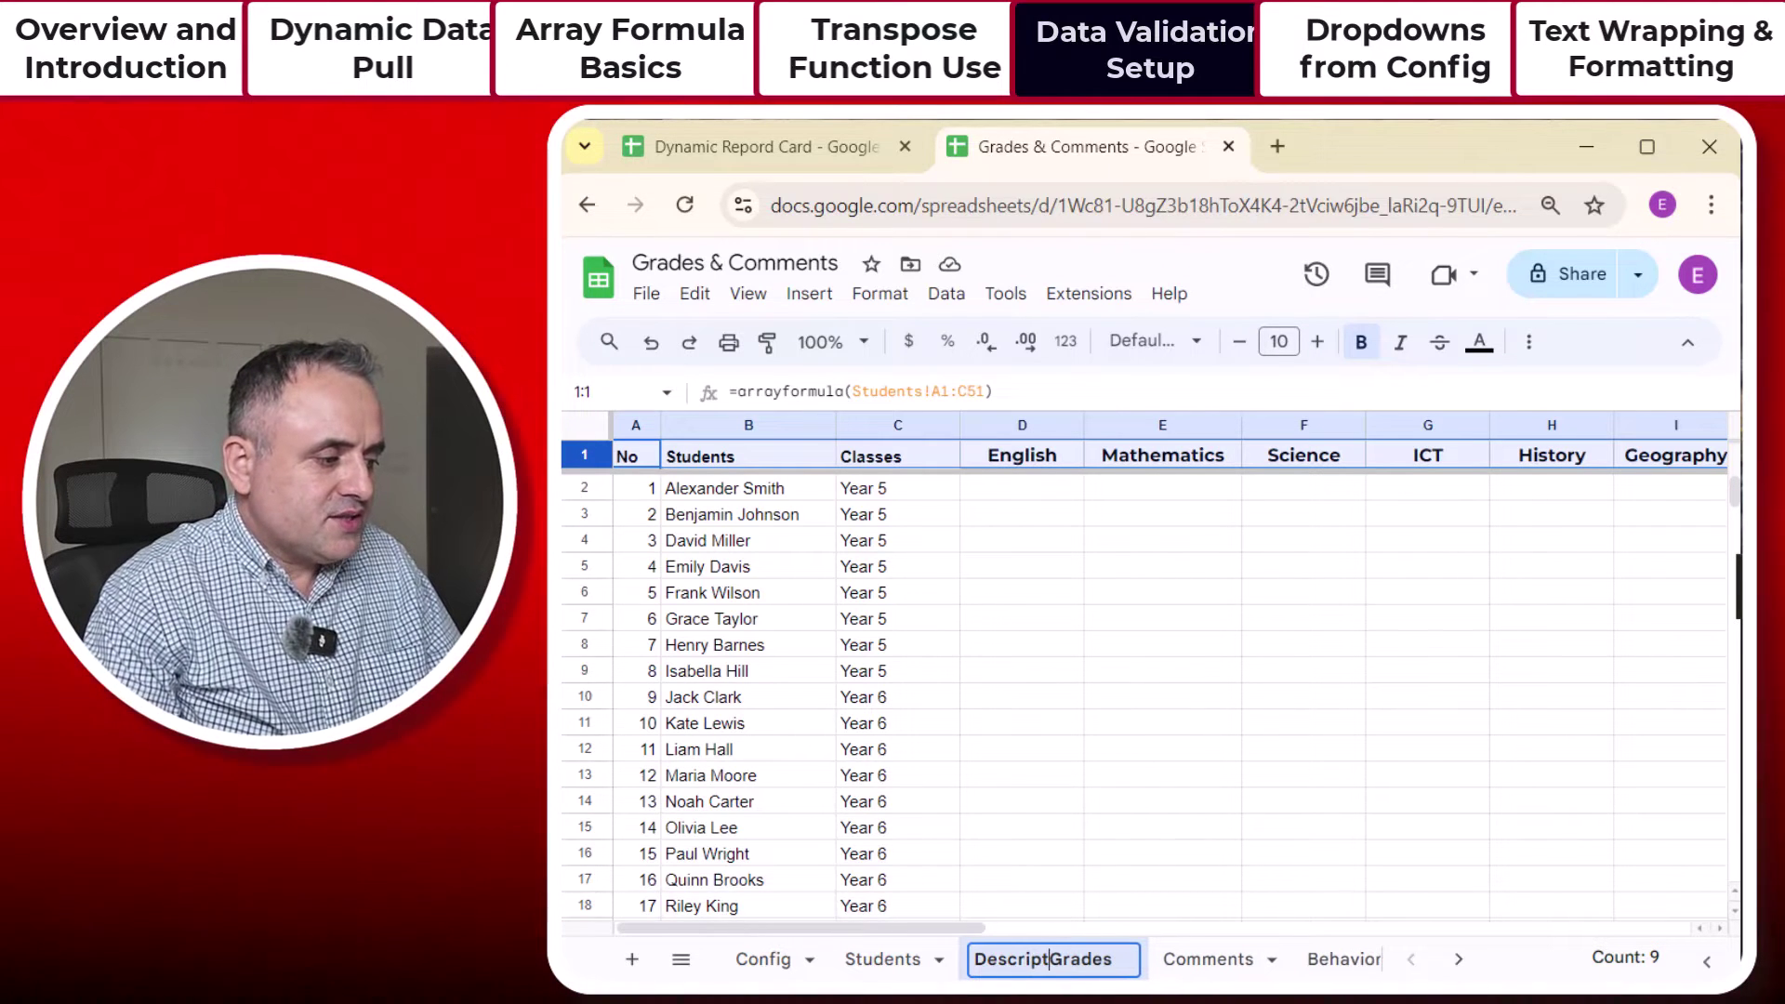
text(ive)
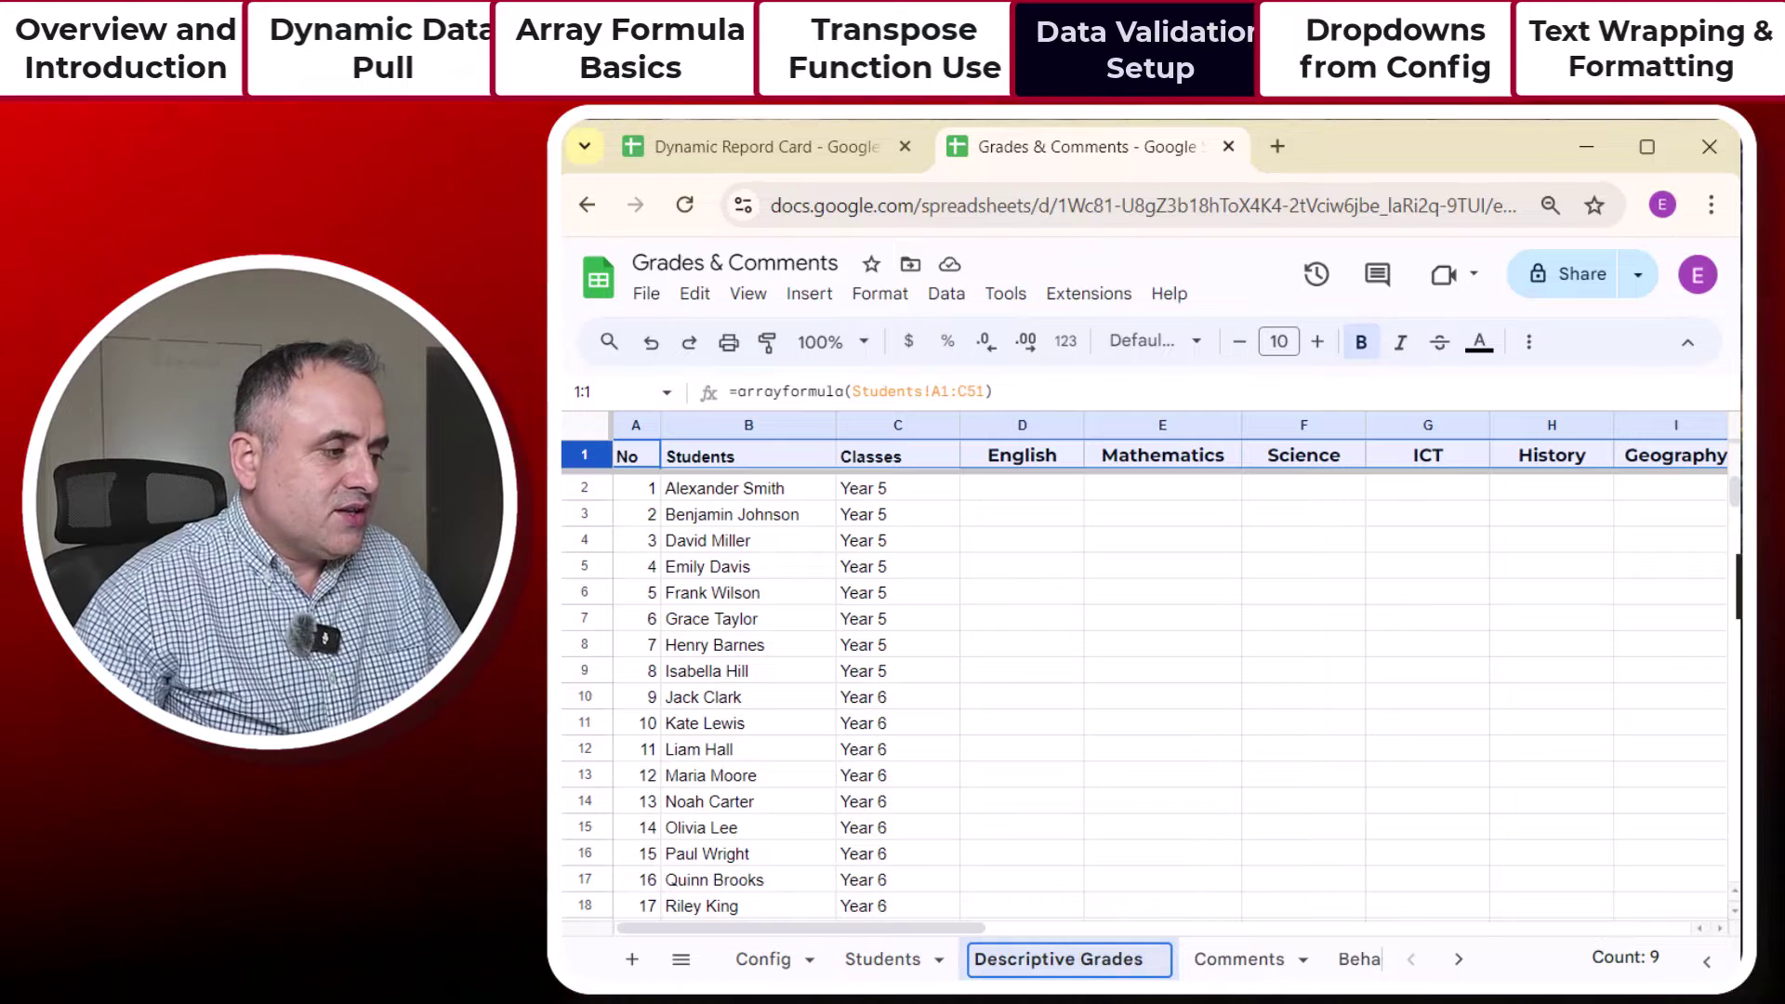
click(1213, 750)
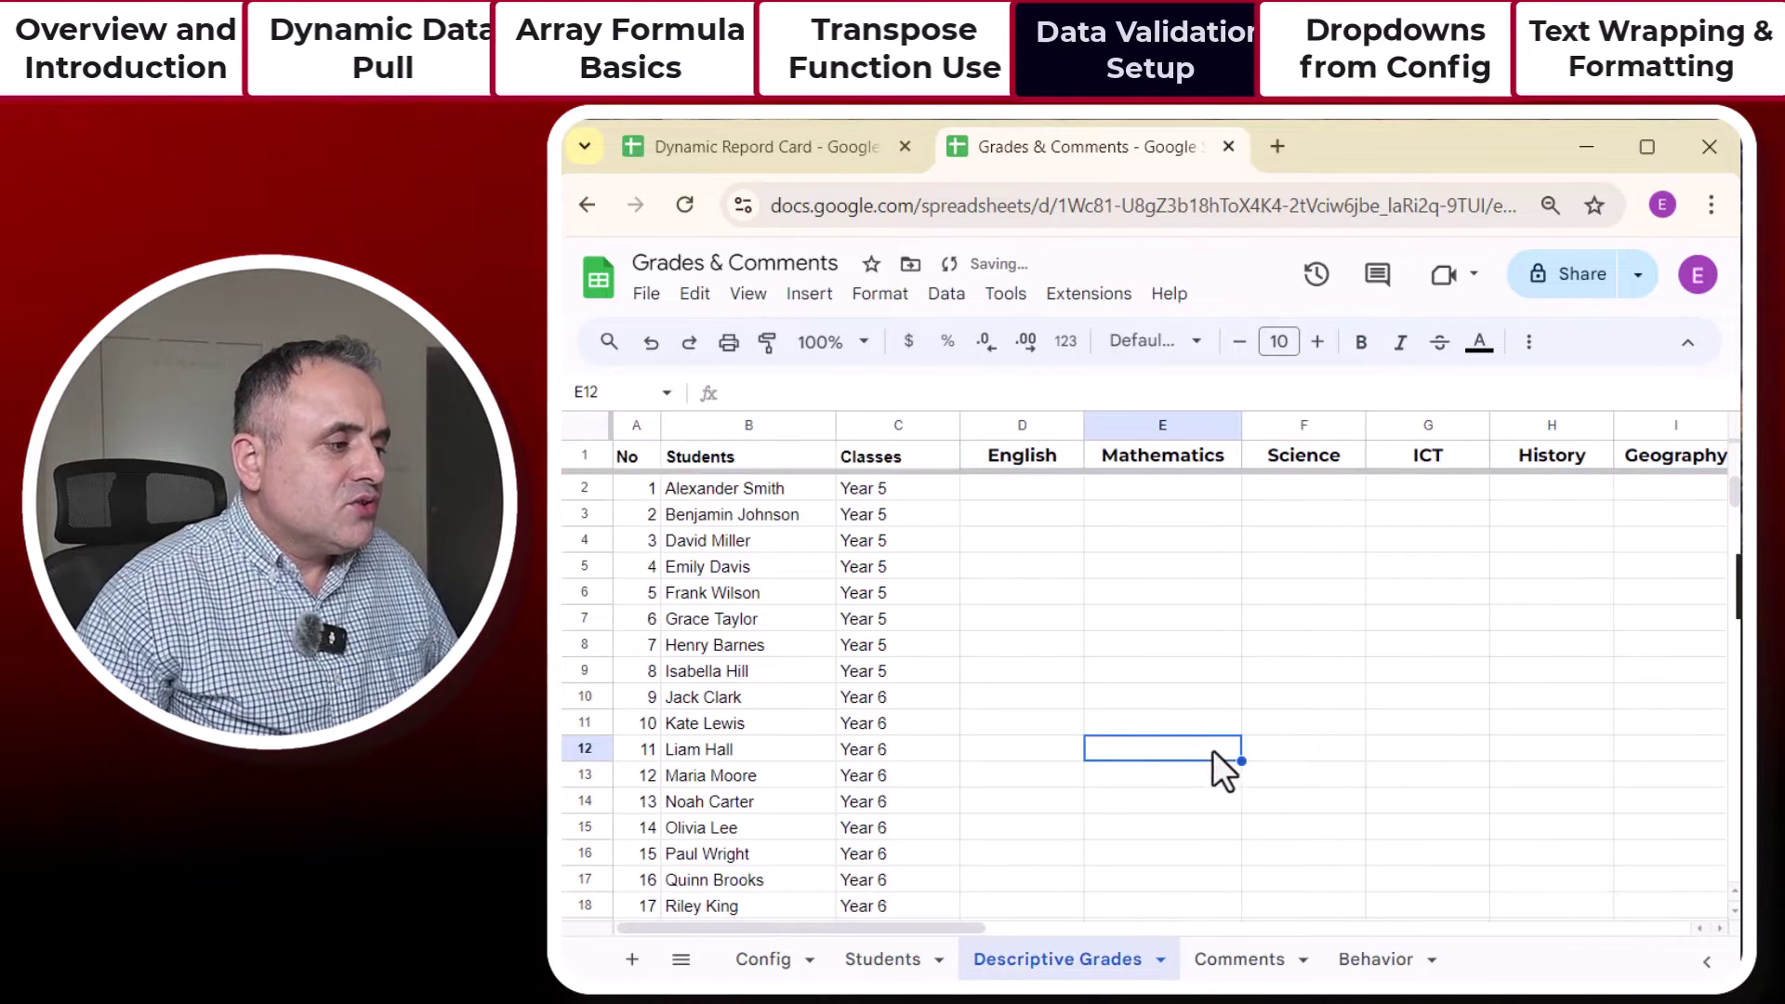
Step: Review the Config grading levels Competent, Developing, Emerging and Ungraded
click(794, 963)
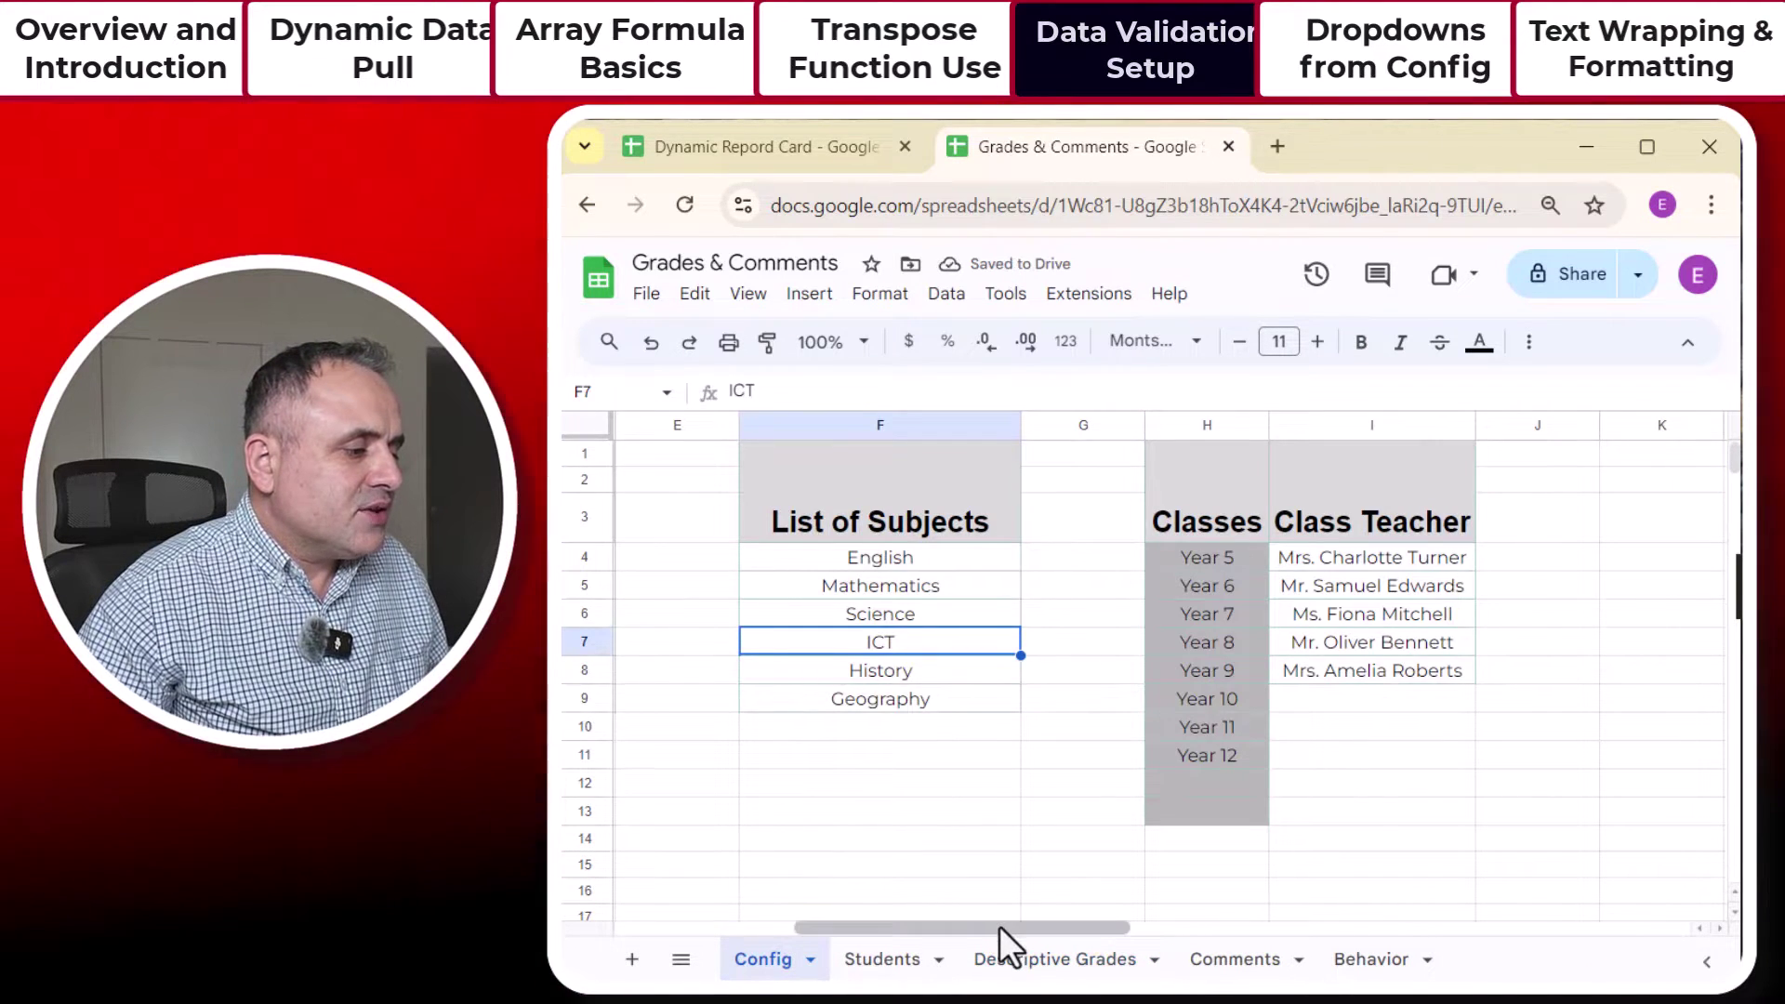
drag(1001, 926, 707, 934)
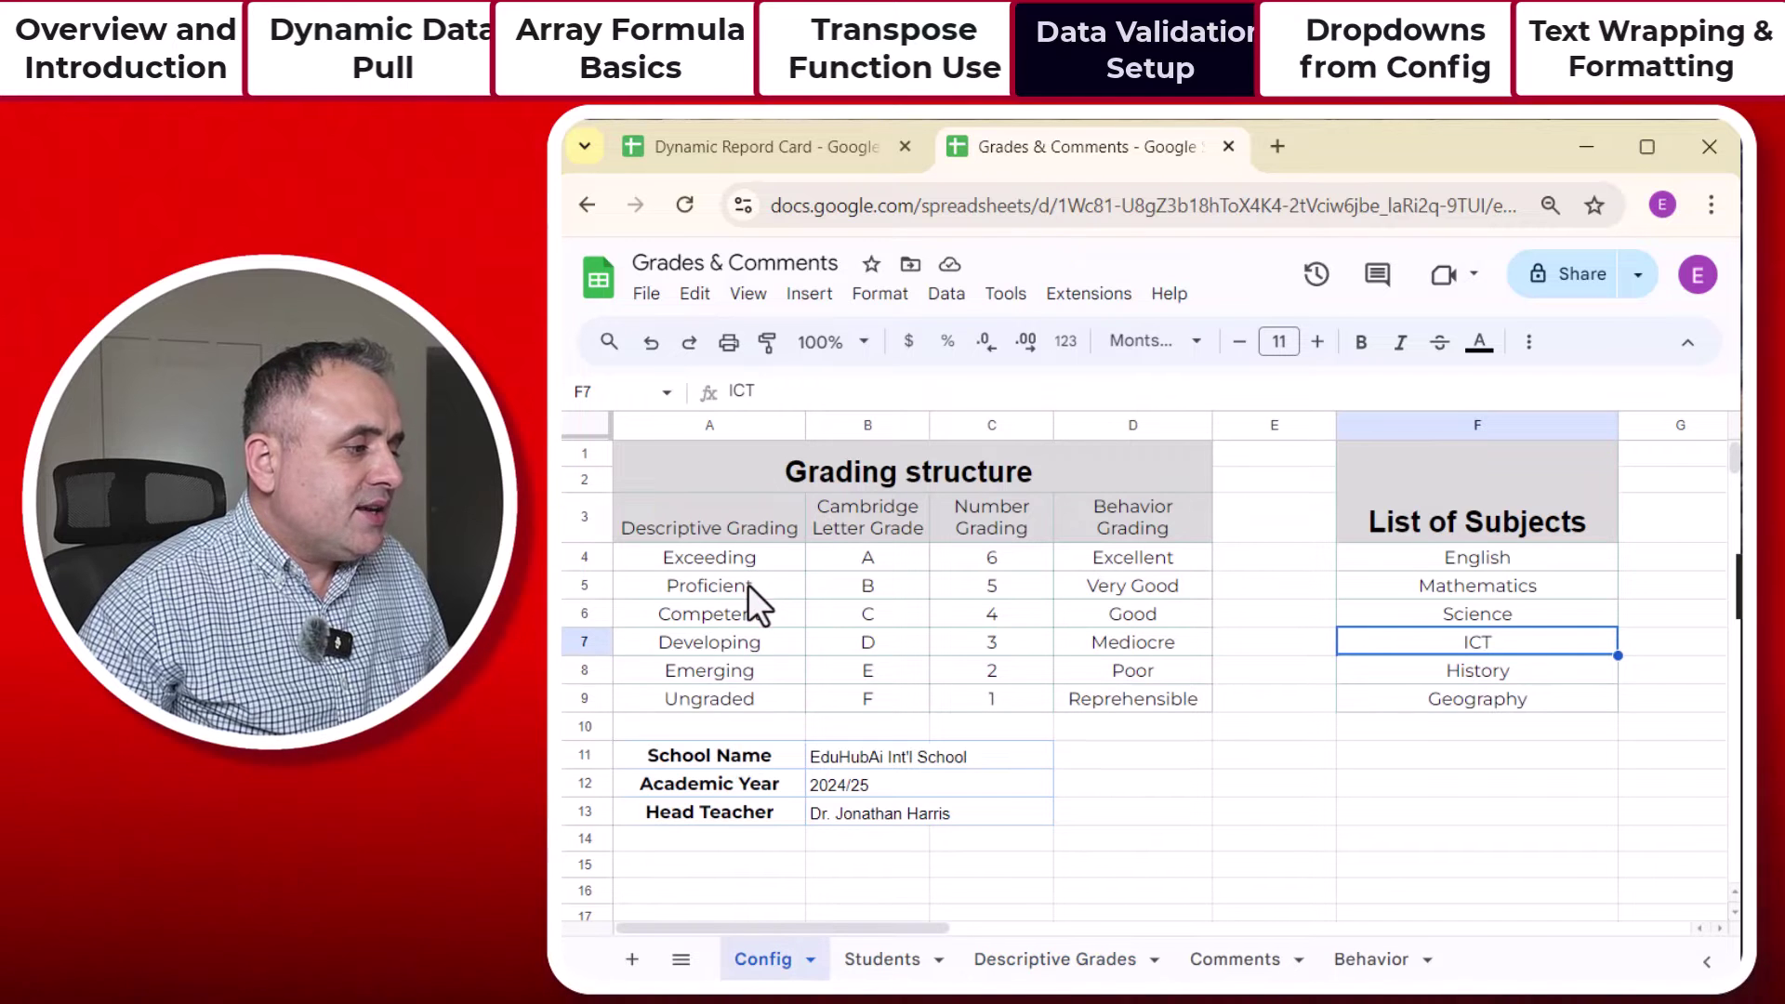
click(744, 611)
click(730, 646)
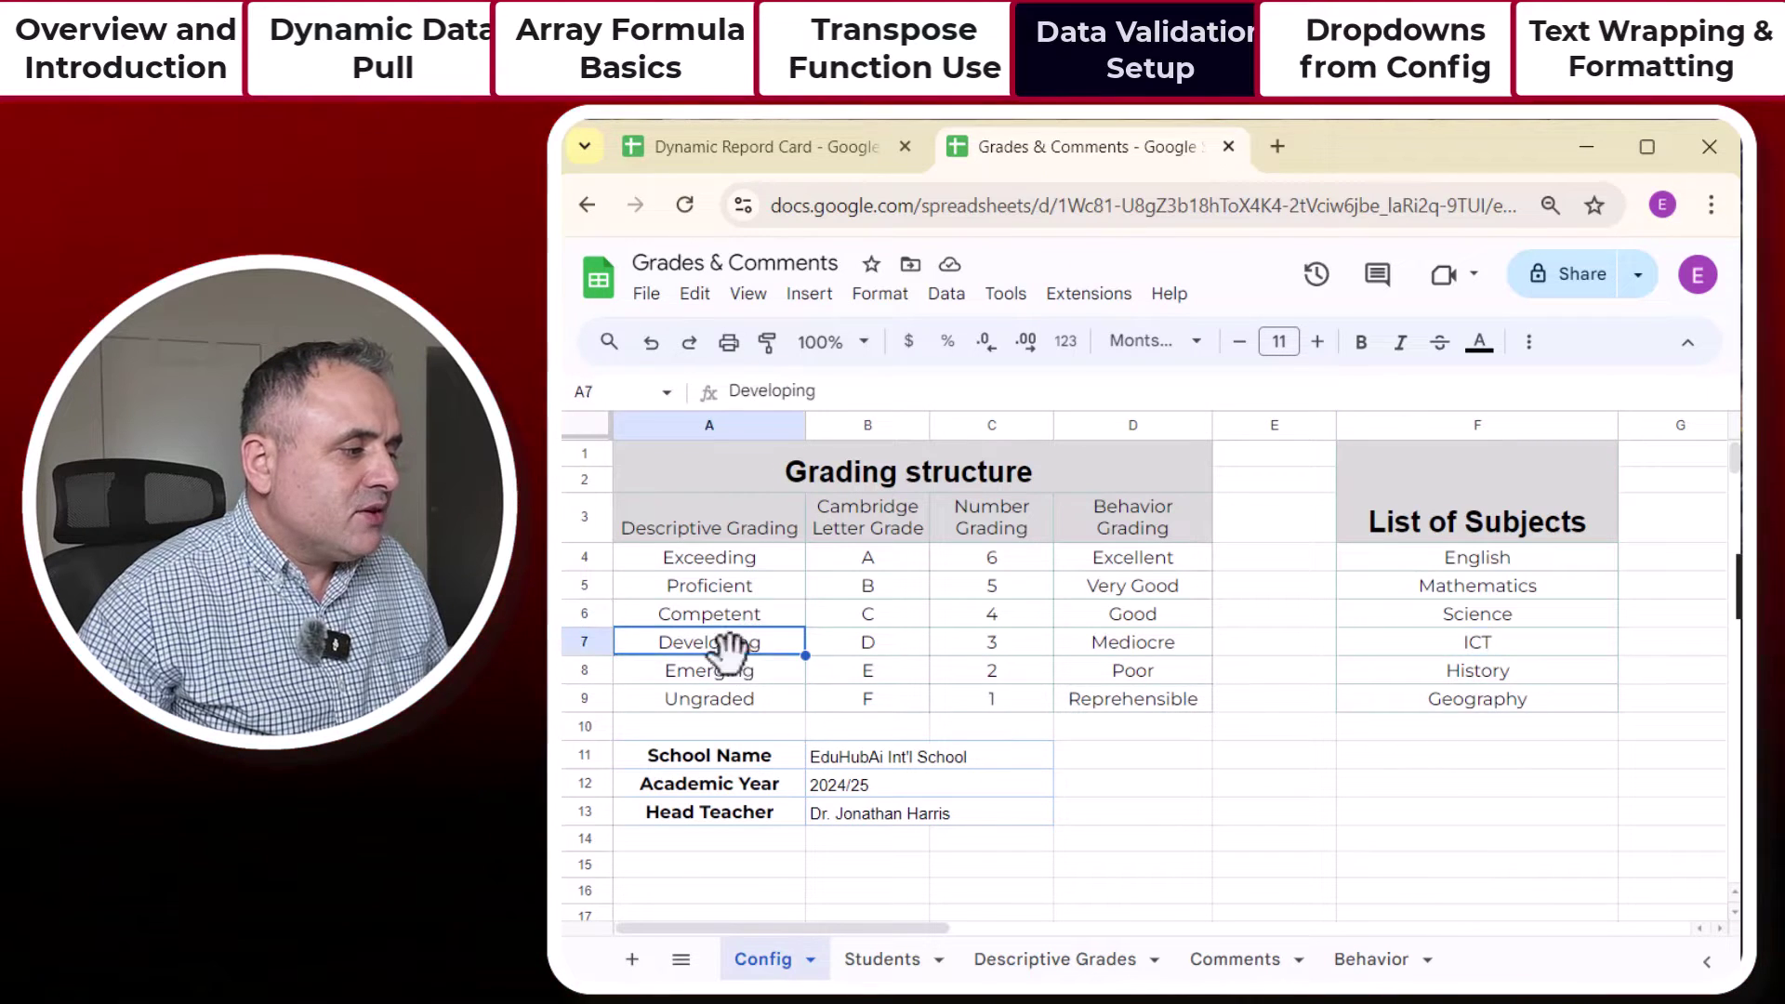
click(728, 674)
click(734, 706)
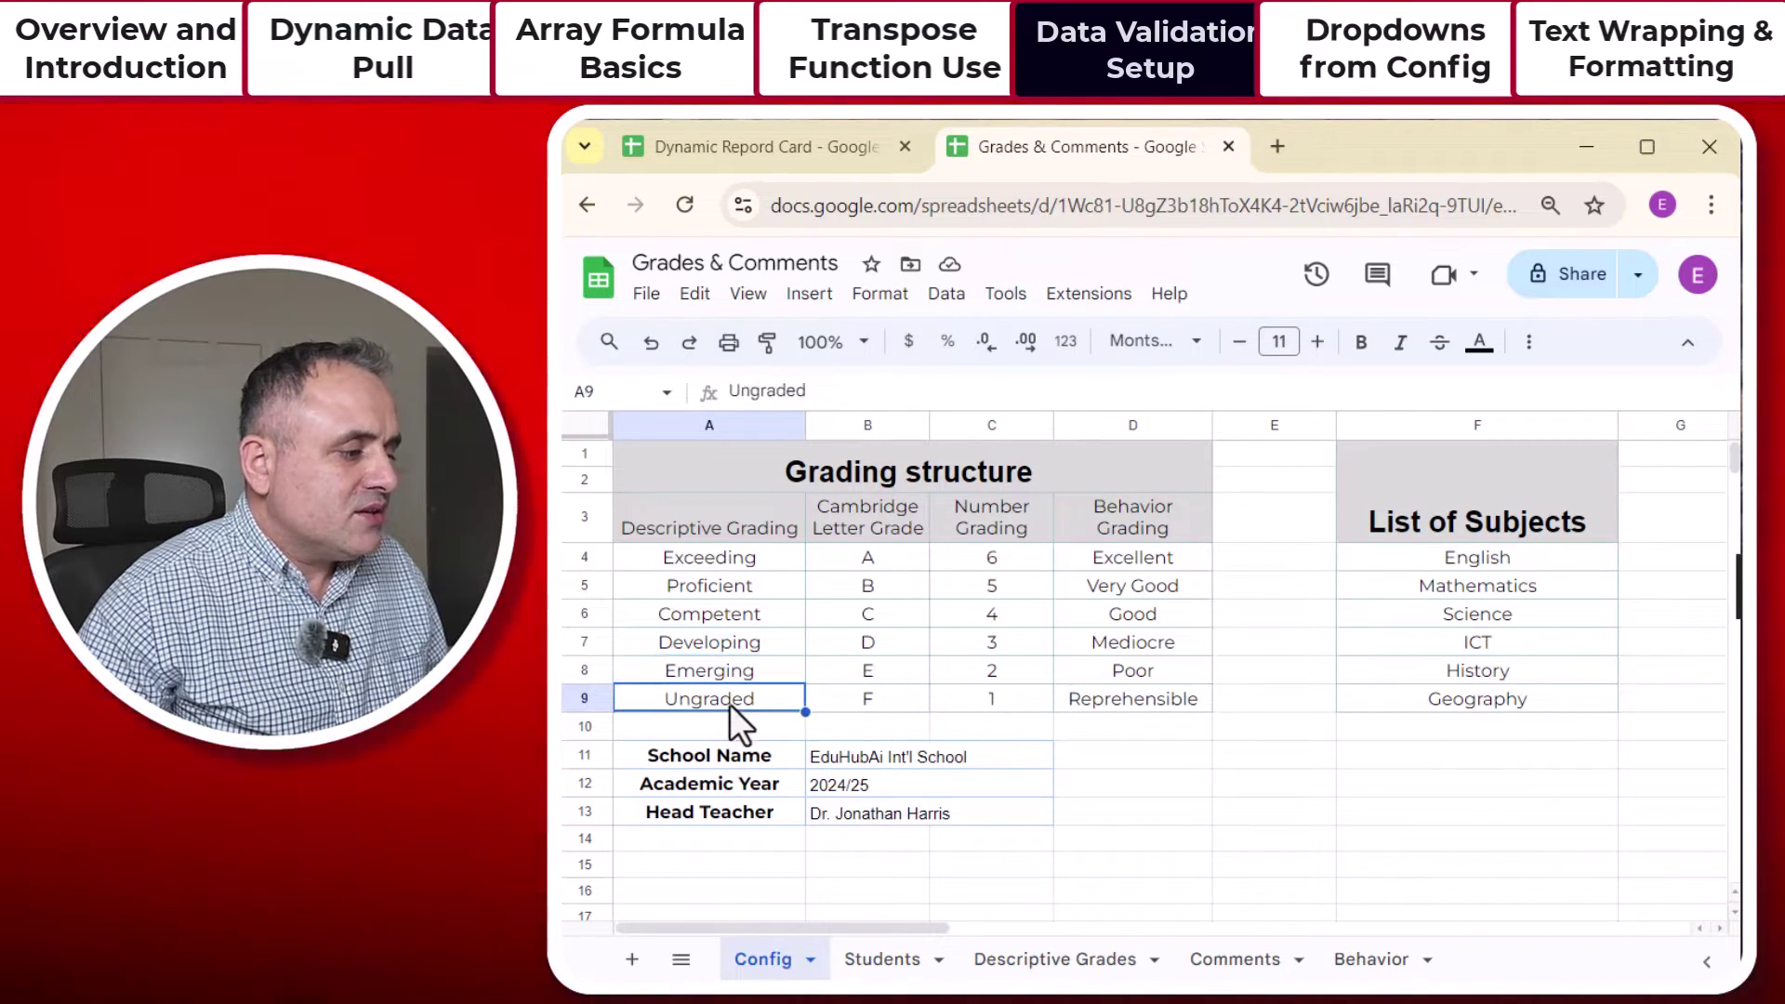
Step: Type Exceeding in Descriptive Grades D2, then edit it to the misspelt Exceeeding
click(1027, 963)
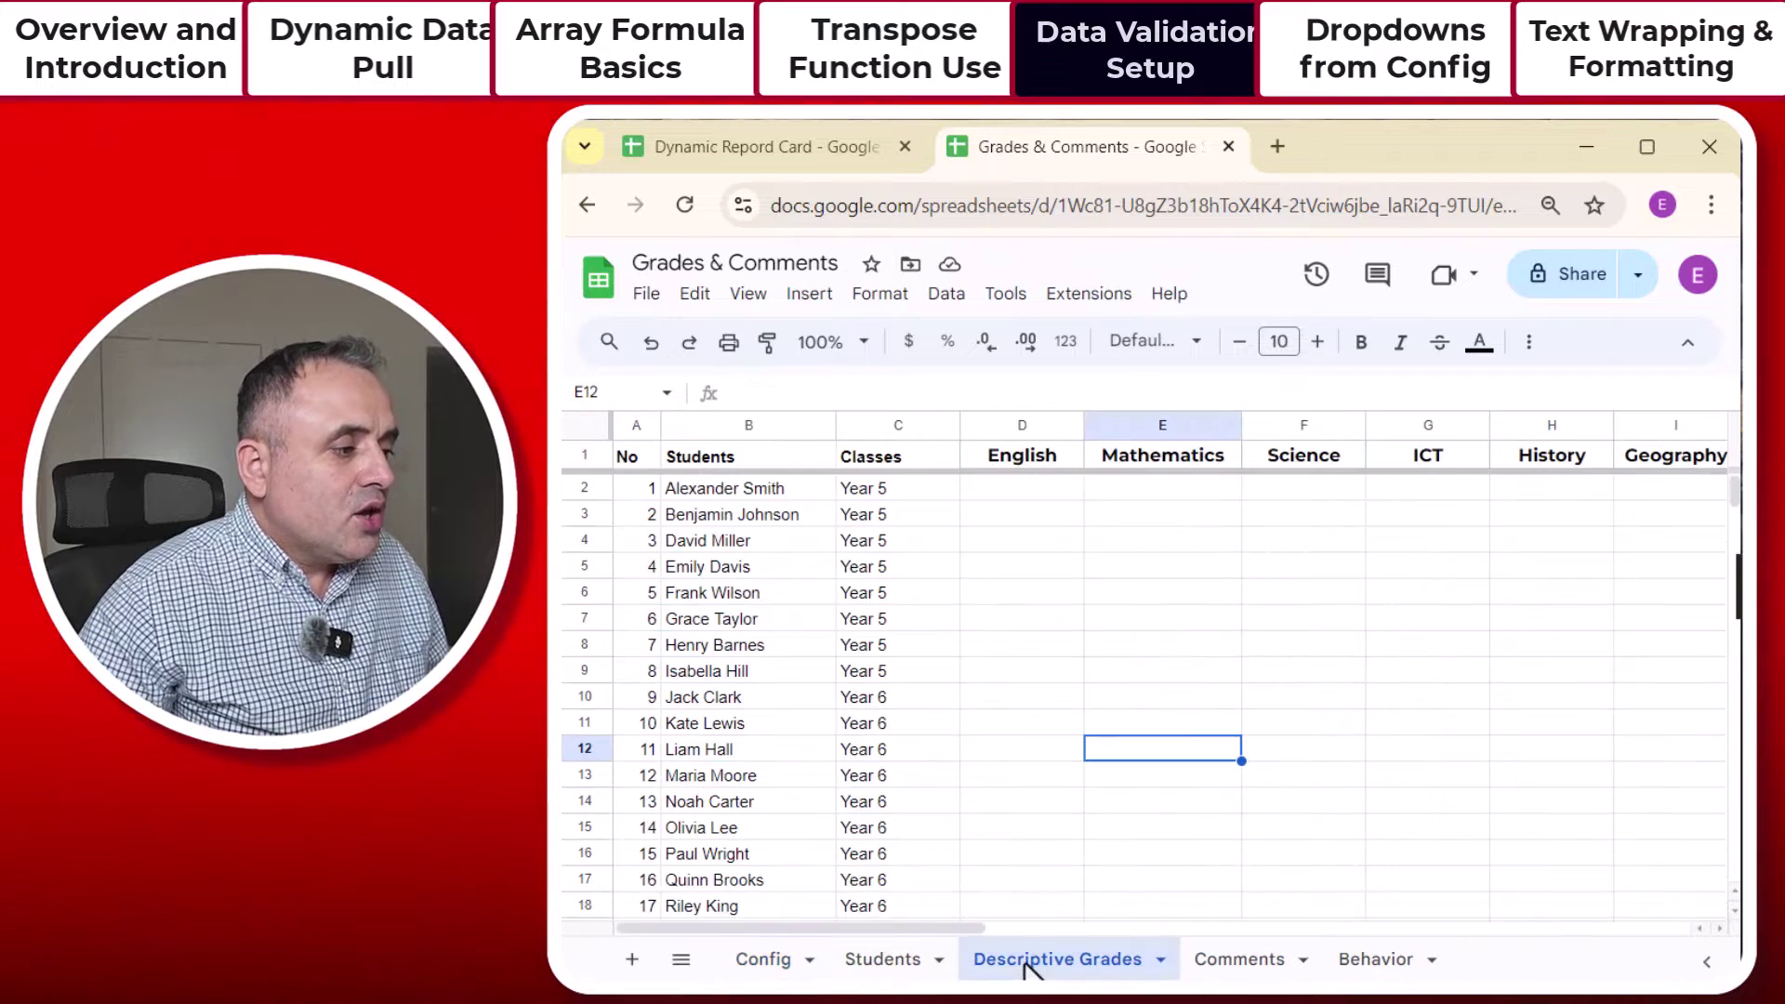
click(1015, 490)
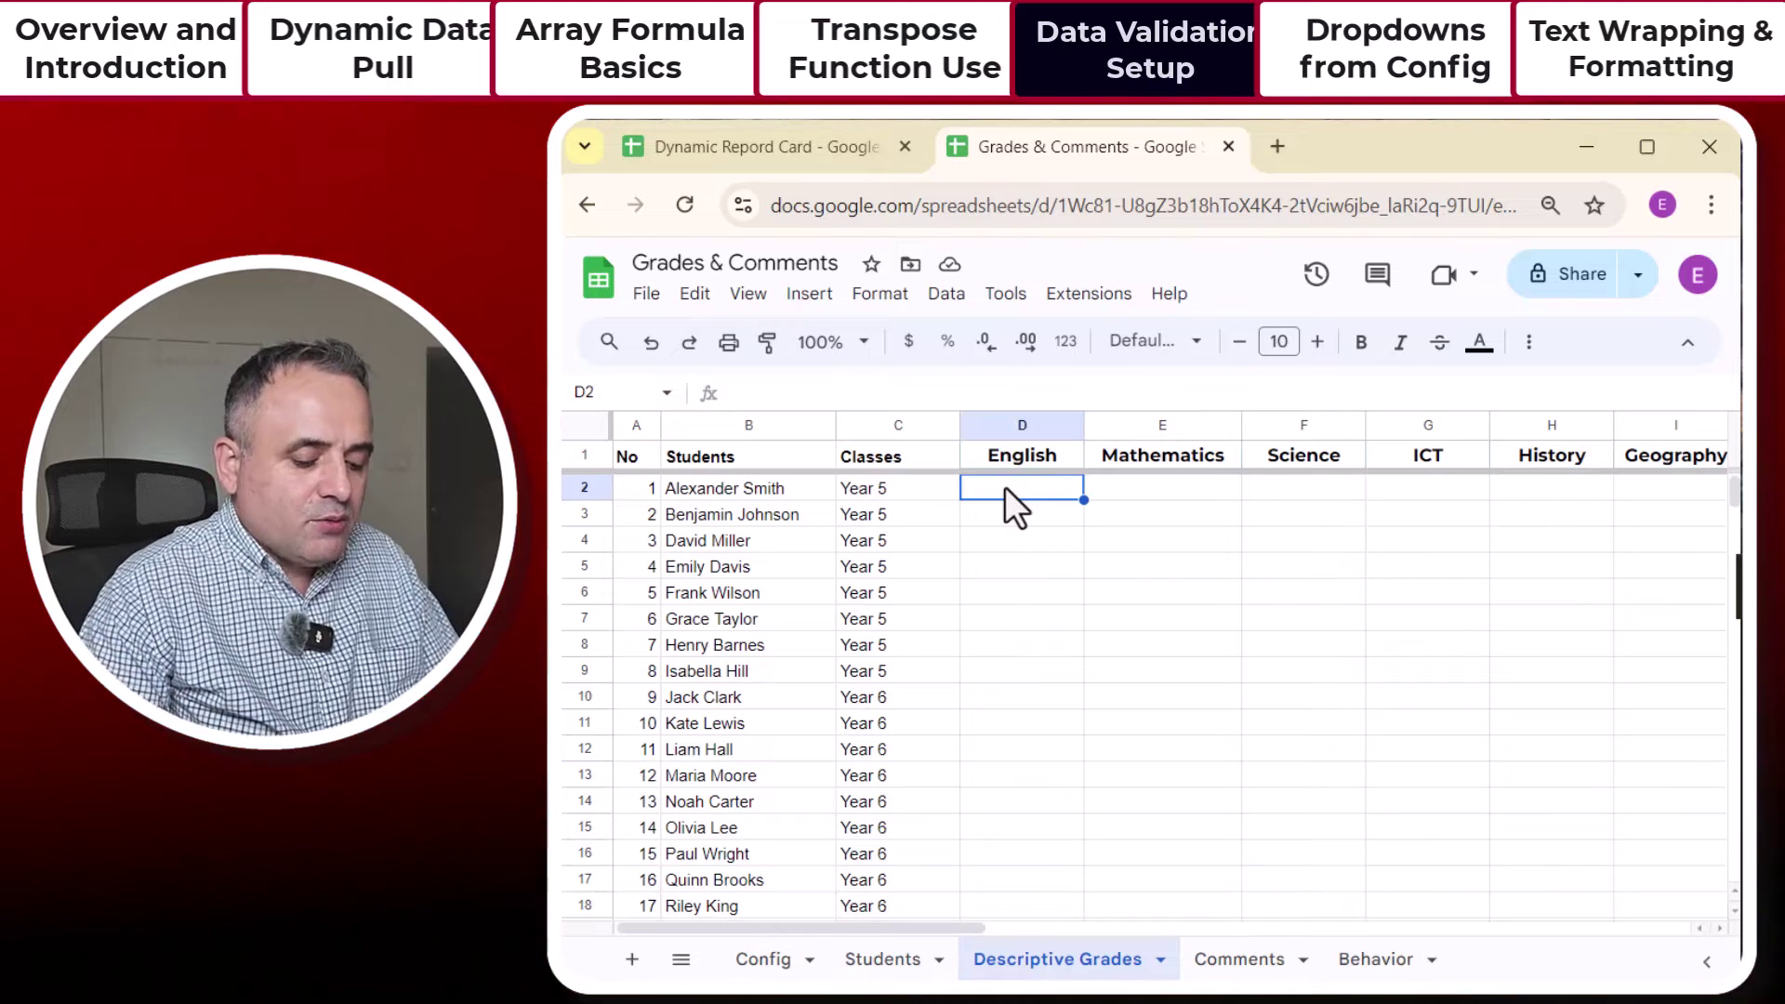
text(E)
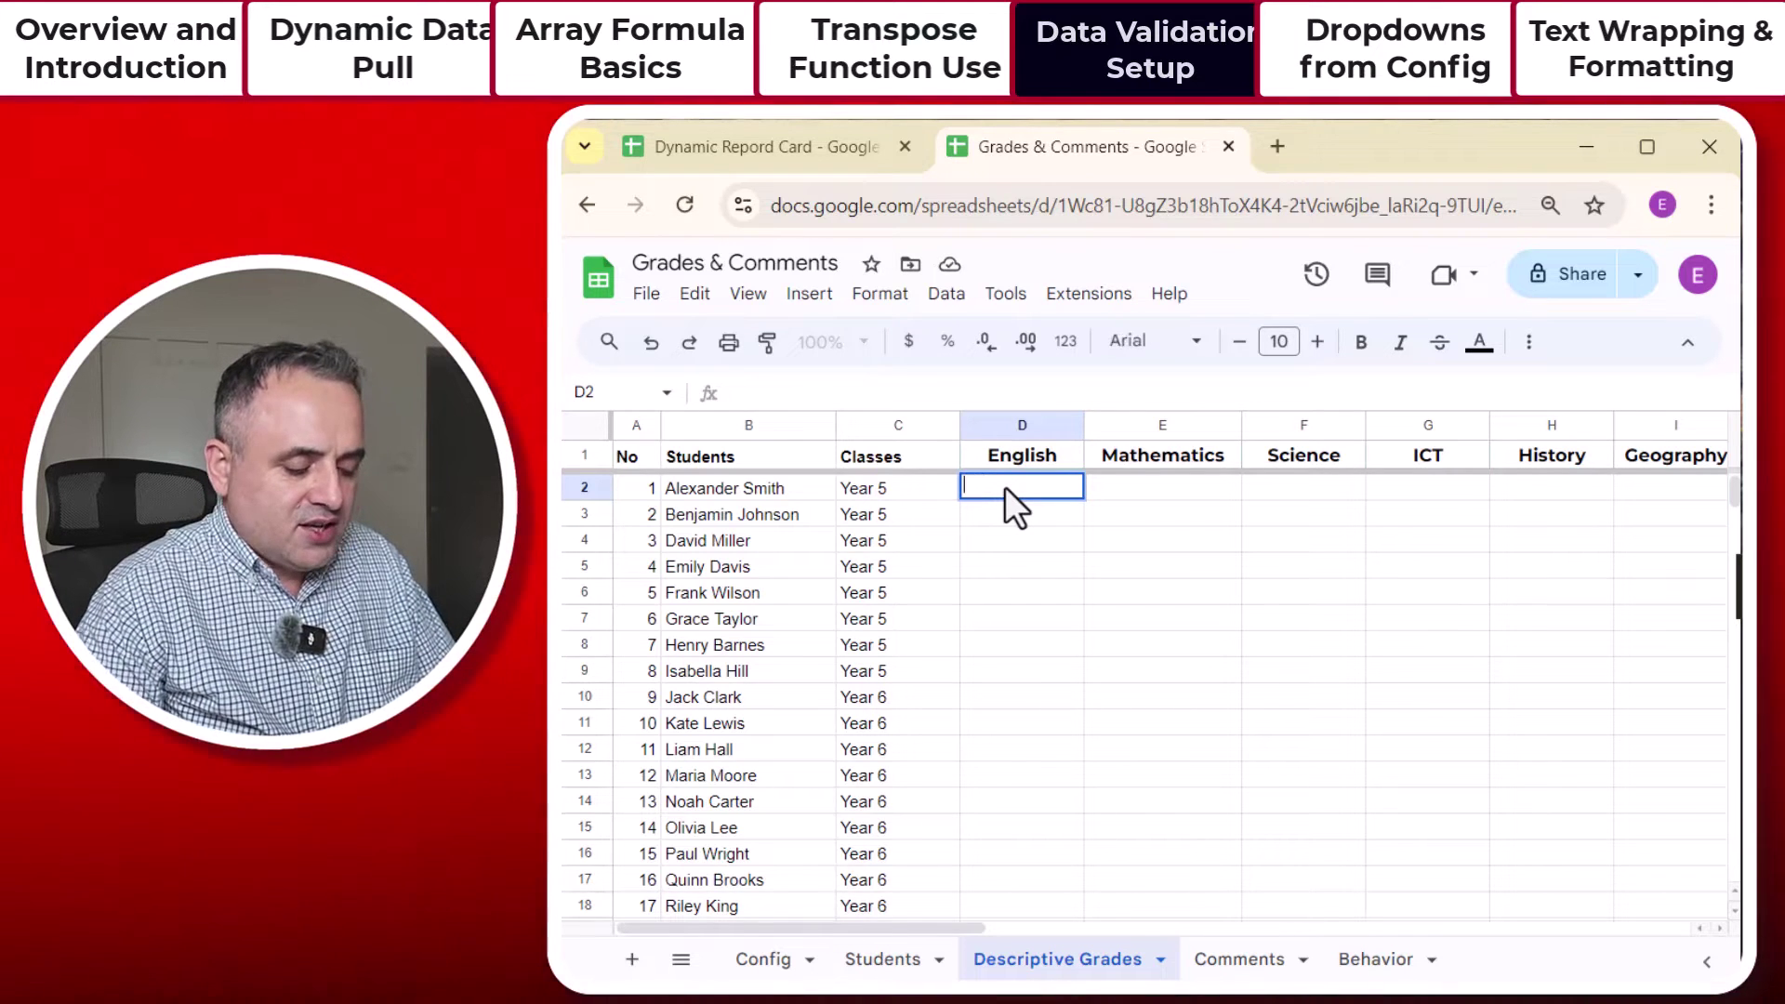
text(xceeding)
key(Return)
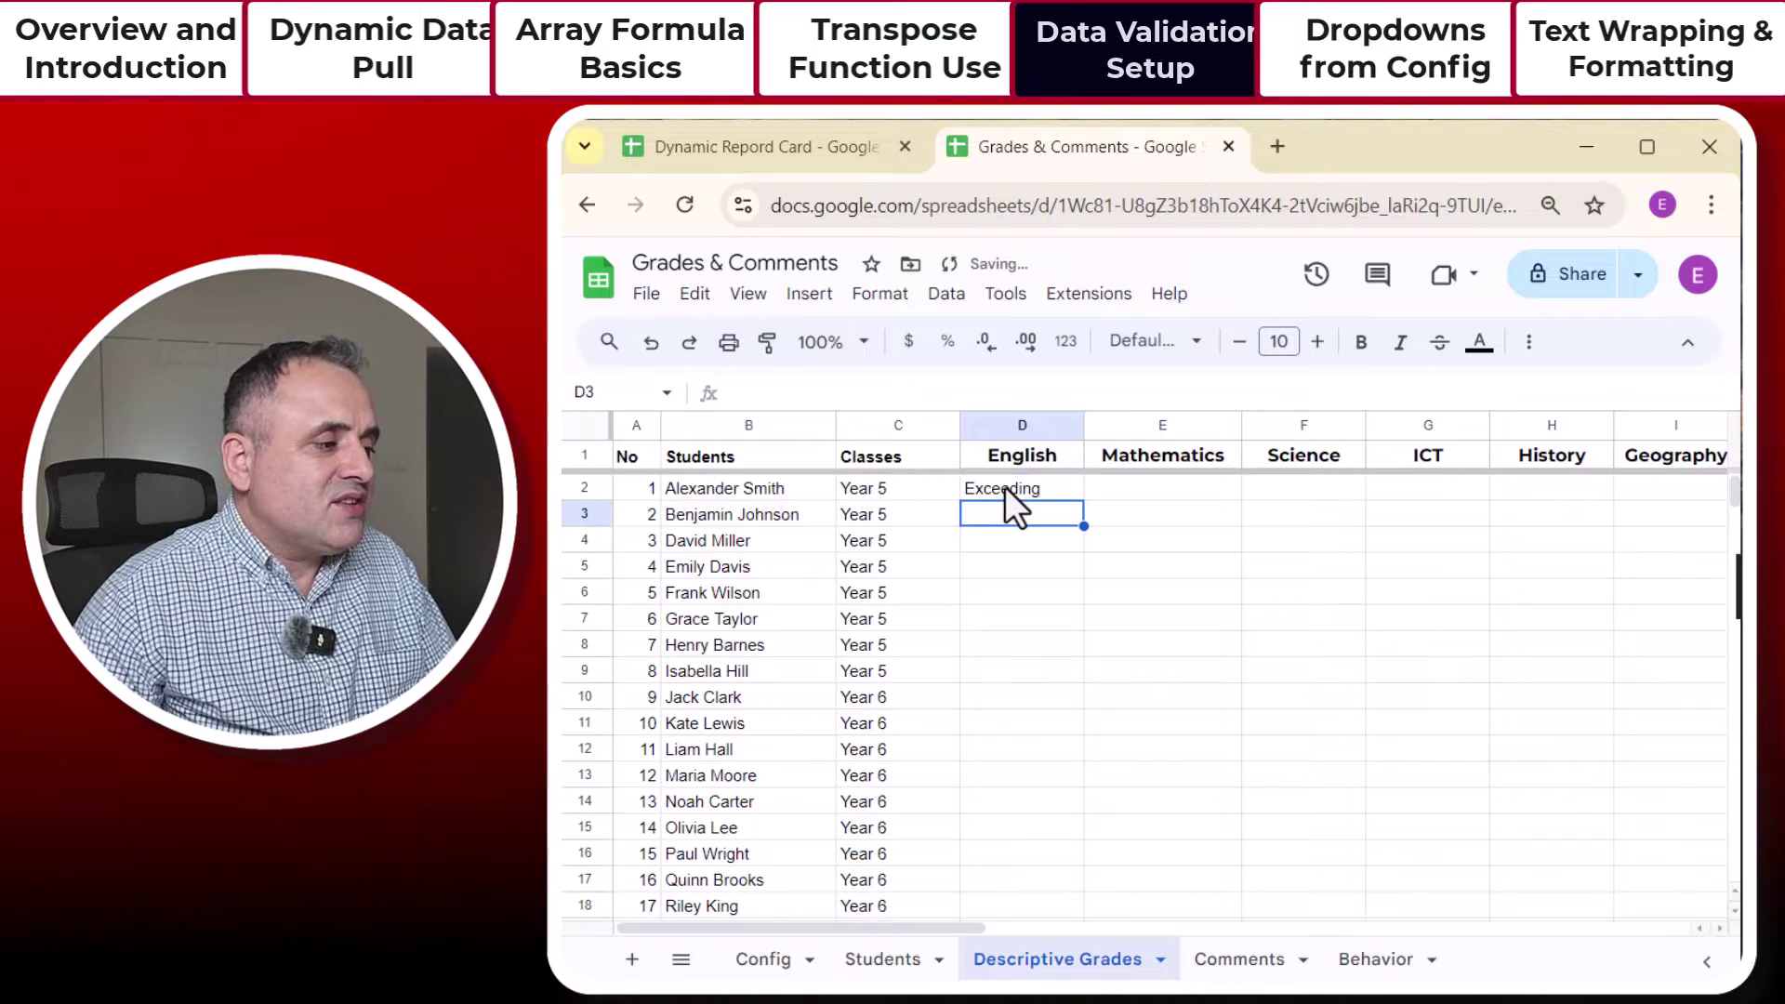
double_click(1005, 487)
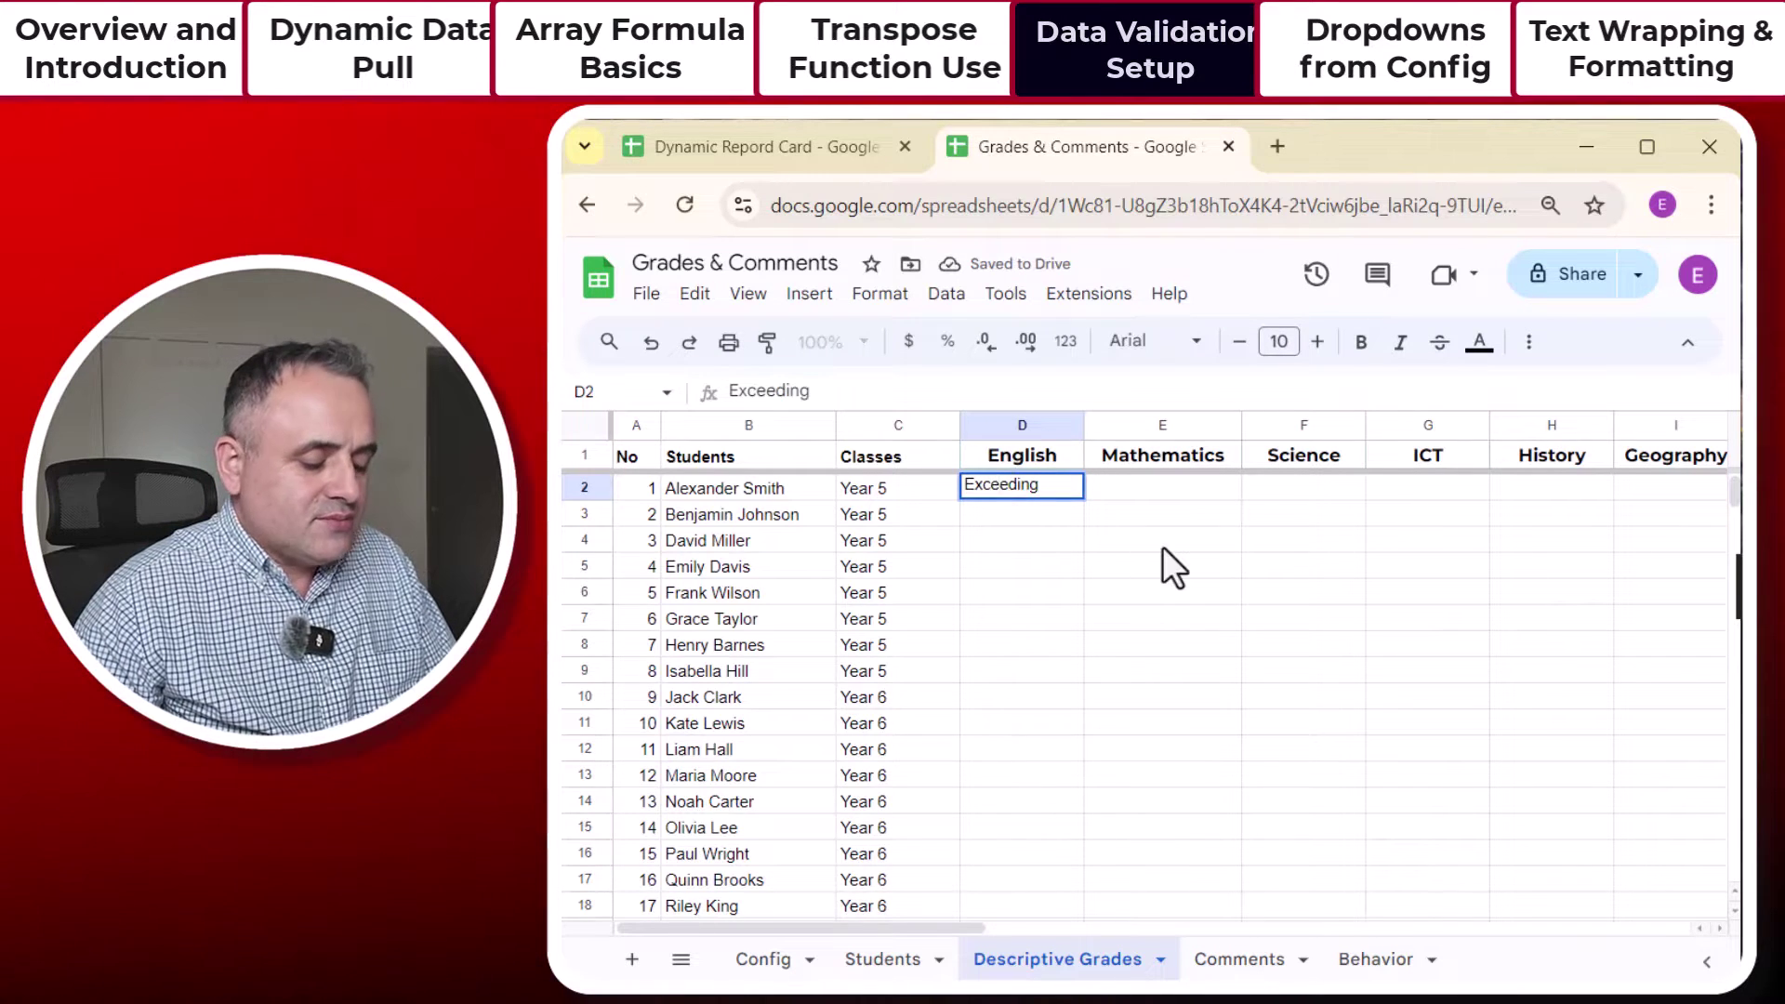
text(e)
click(1162, 634)
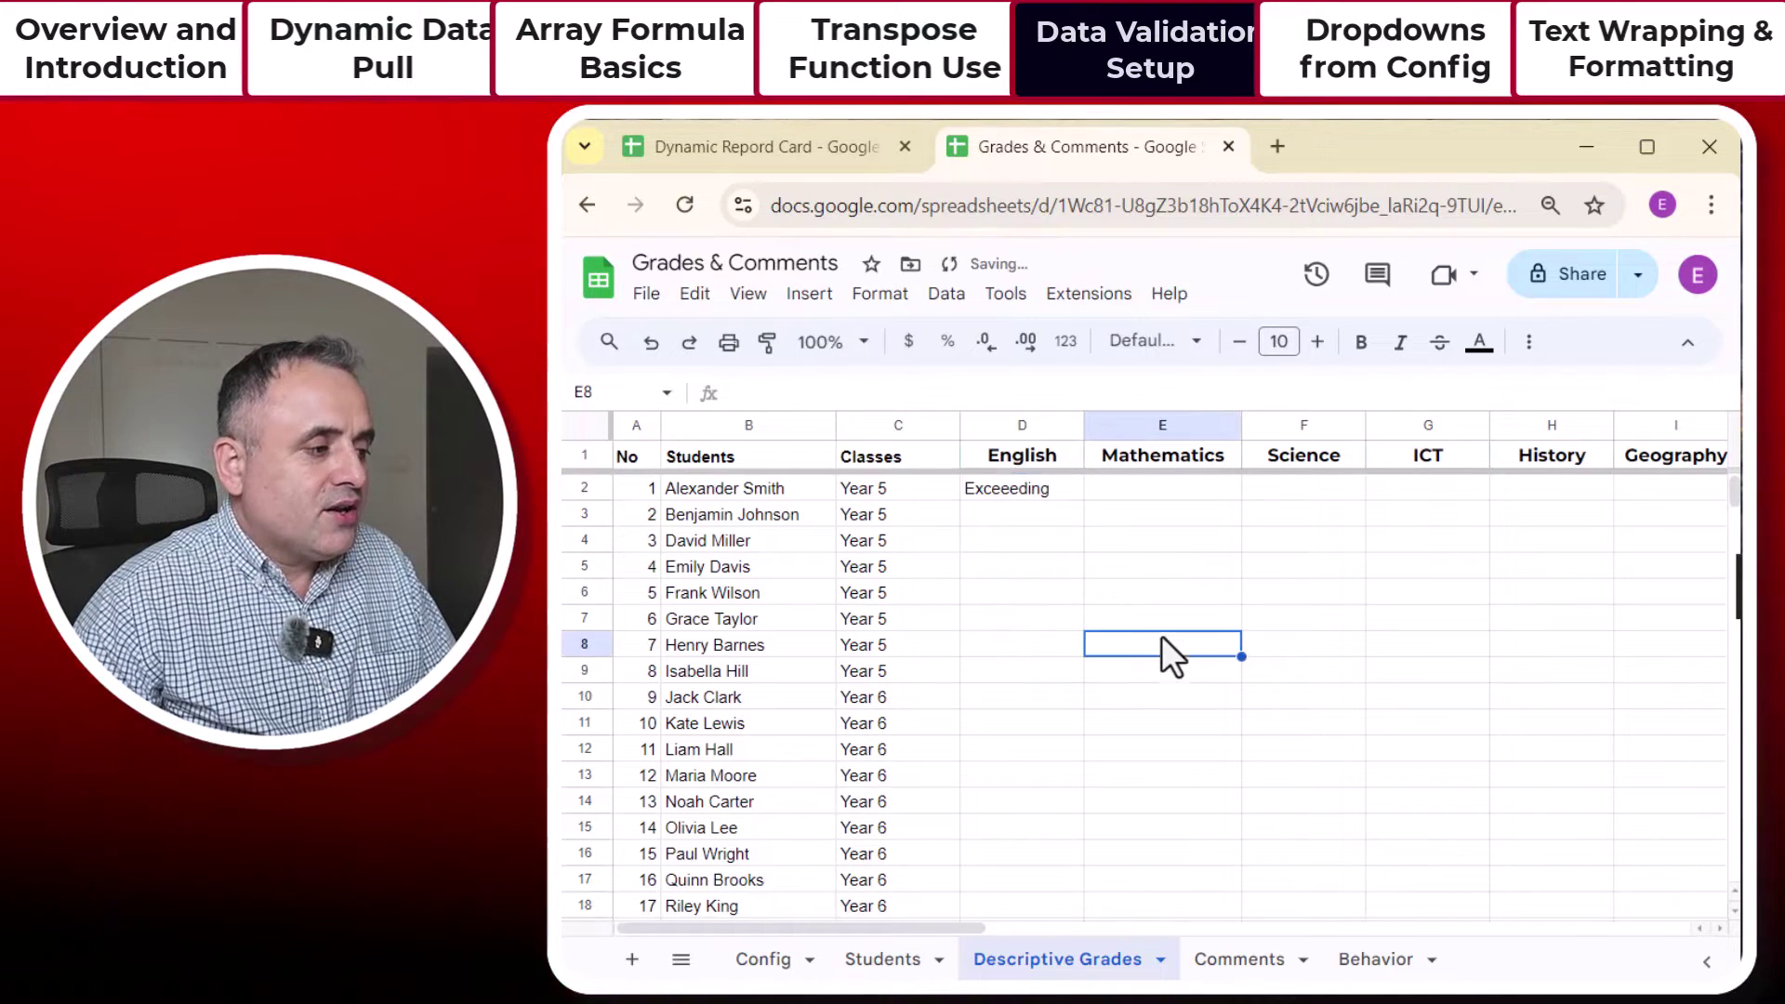
click(1013, 489)
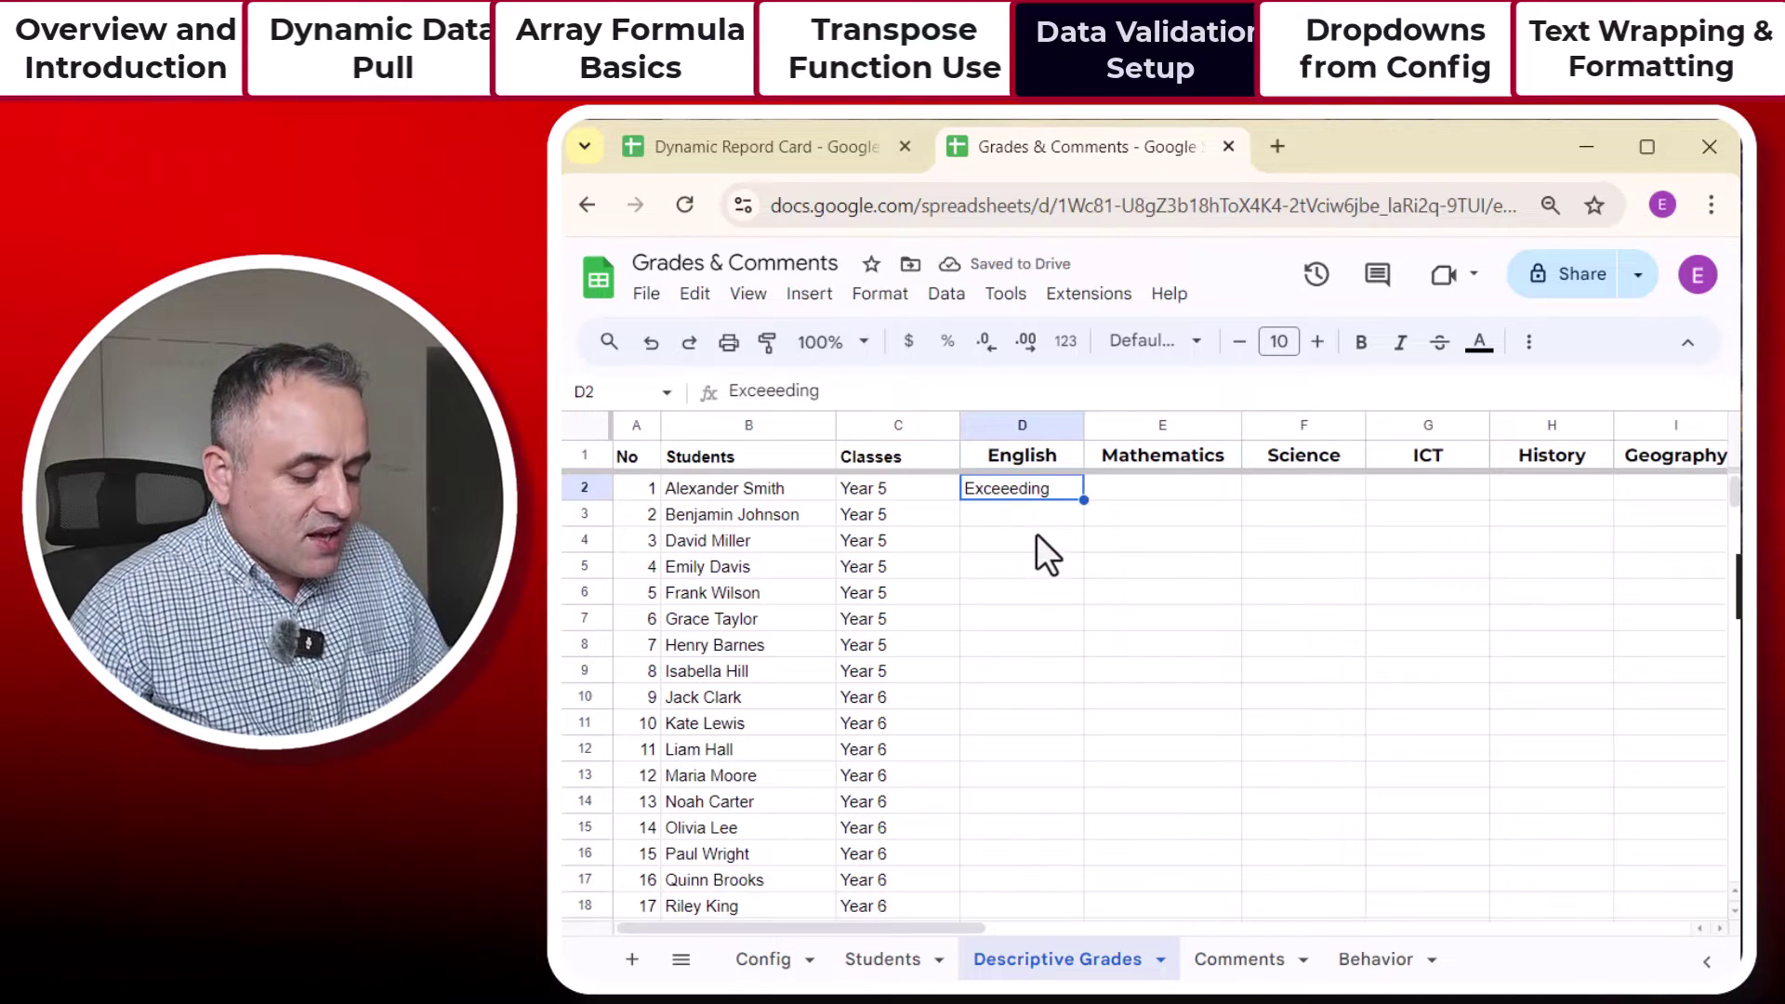
Step: Undo the typo and clear the test grade from D2
key(ctrl+z)
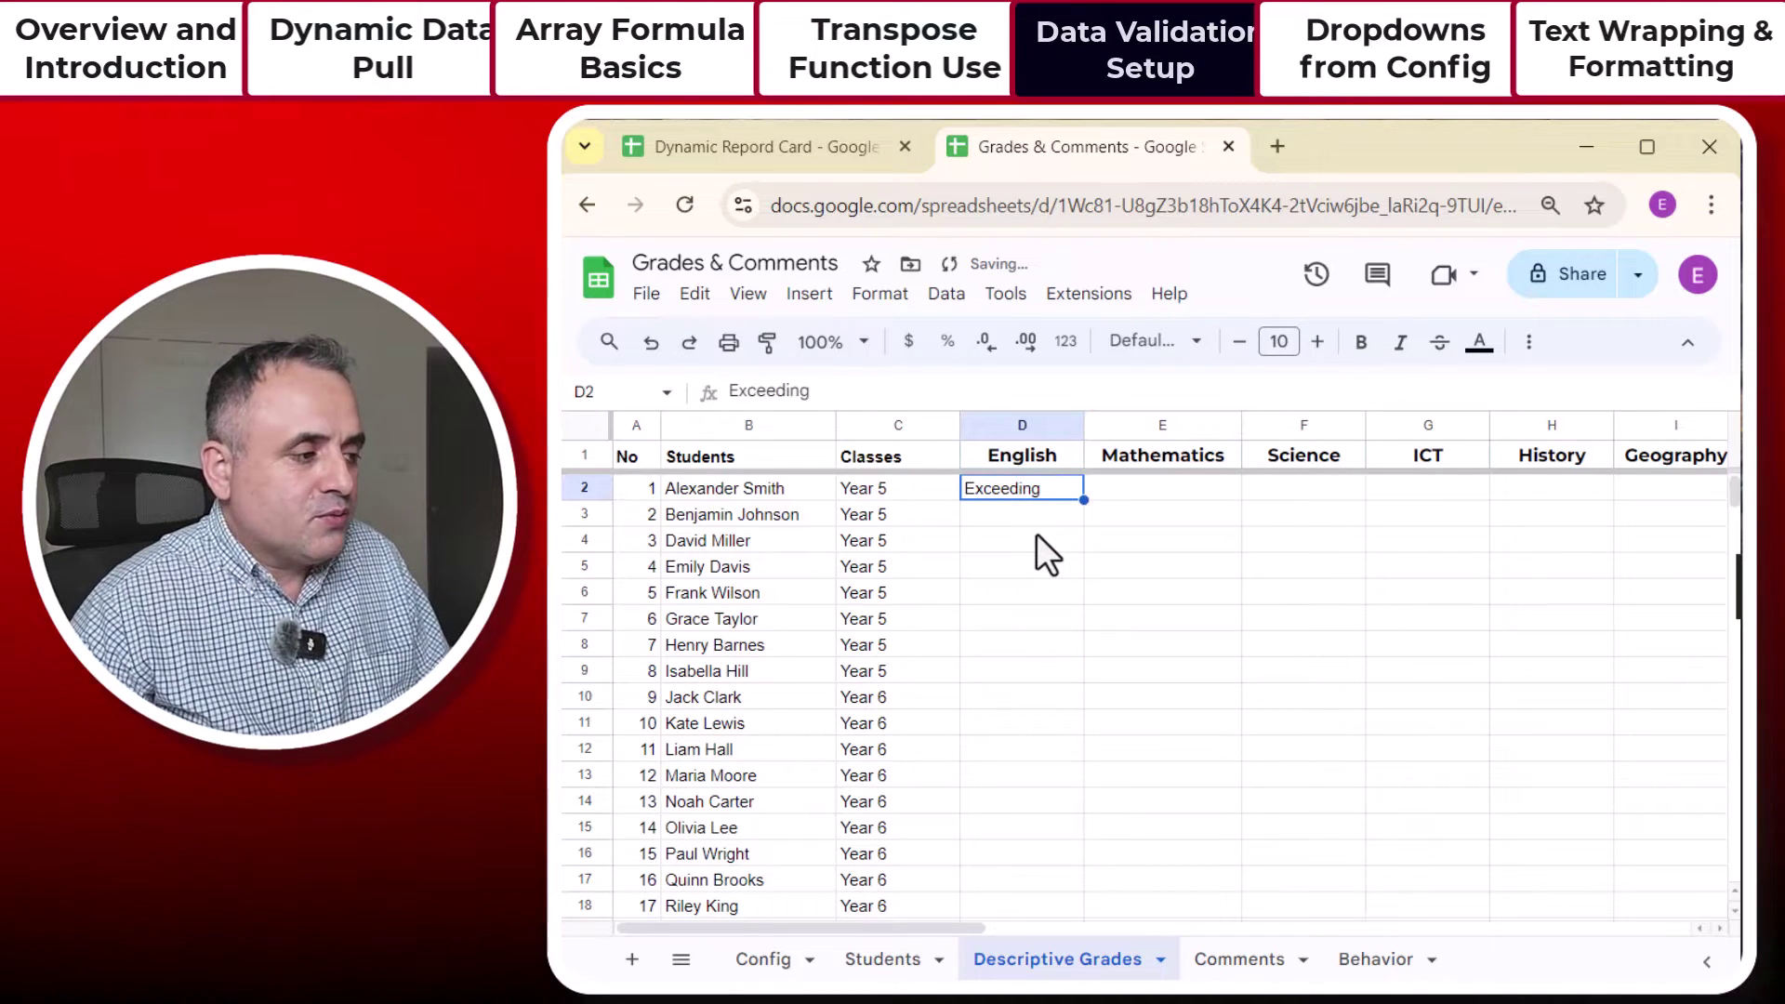
key(Delete)
click(1066, 616)
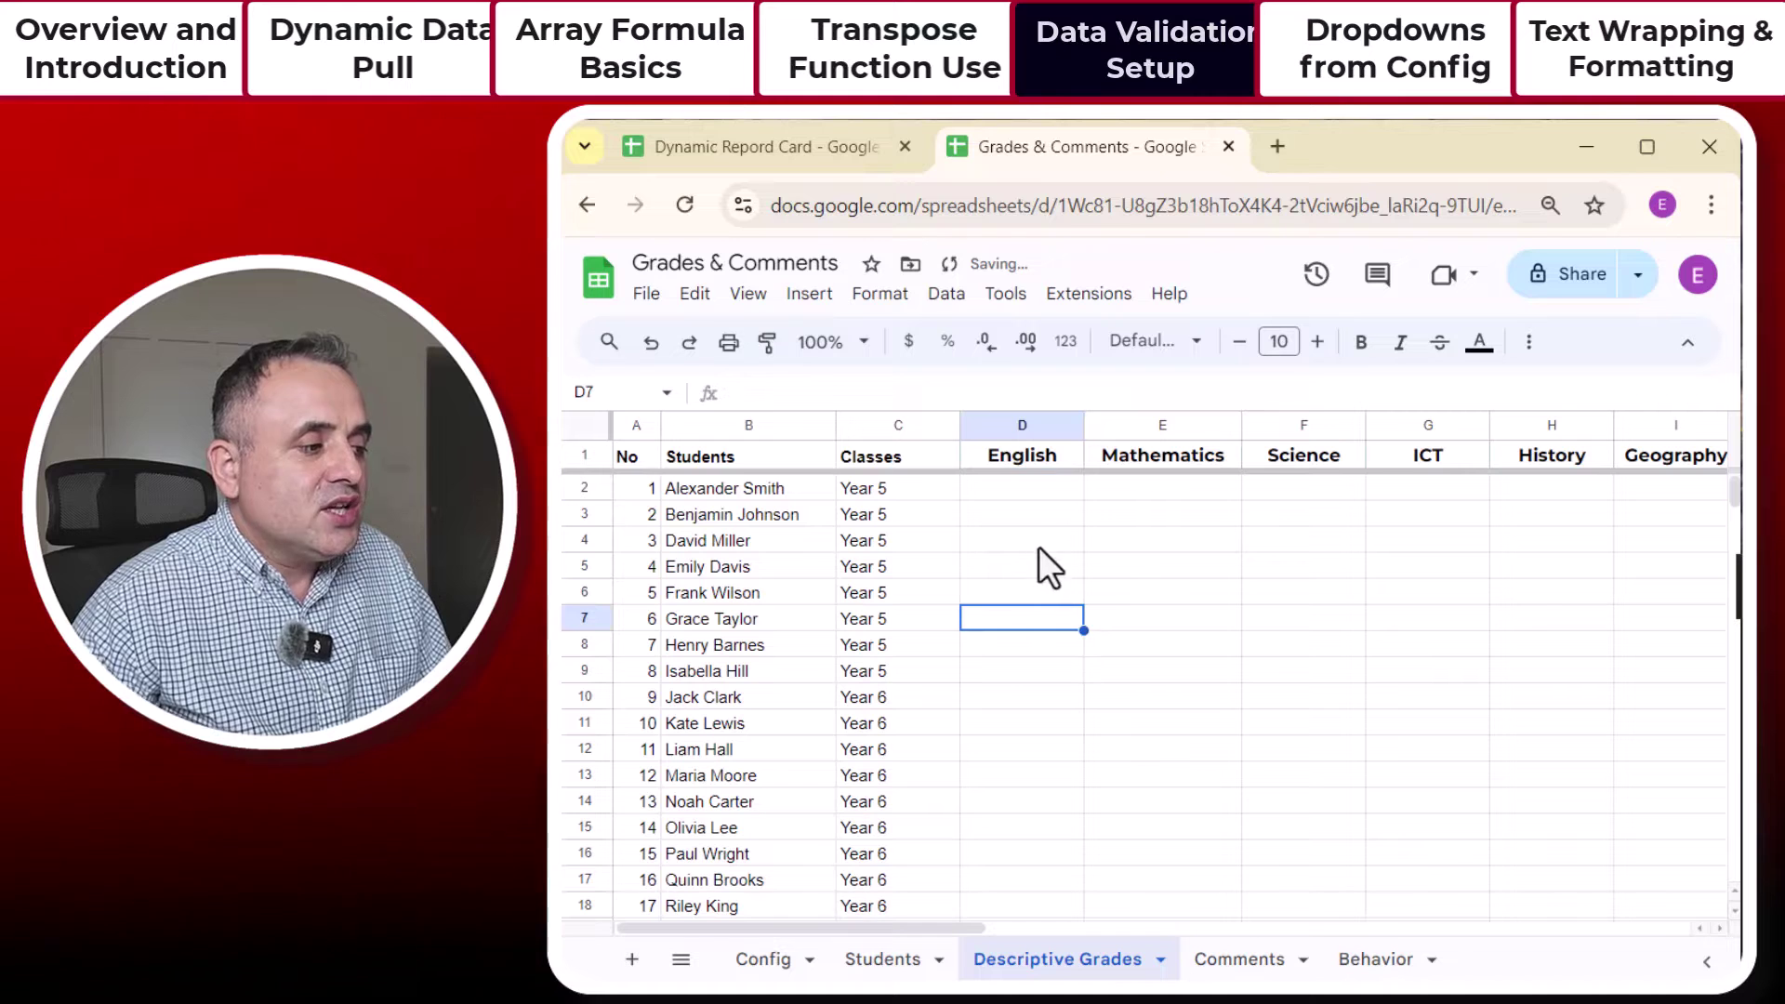
click(1014, 487)
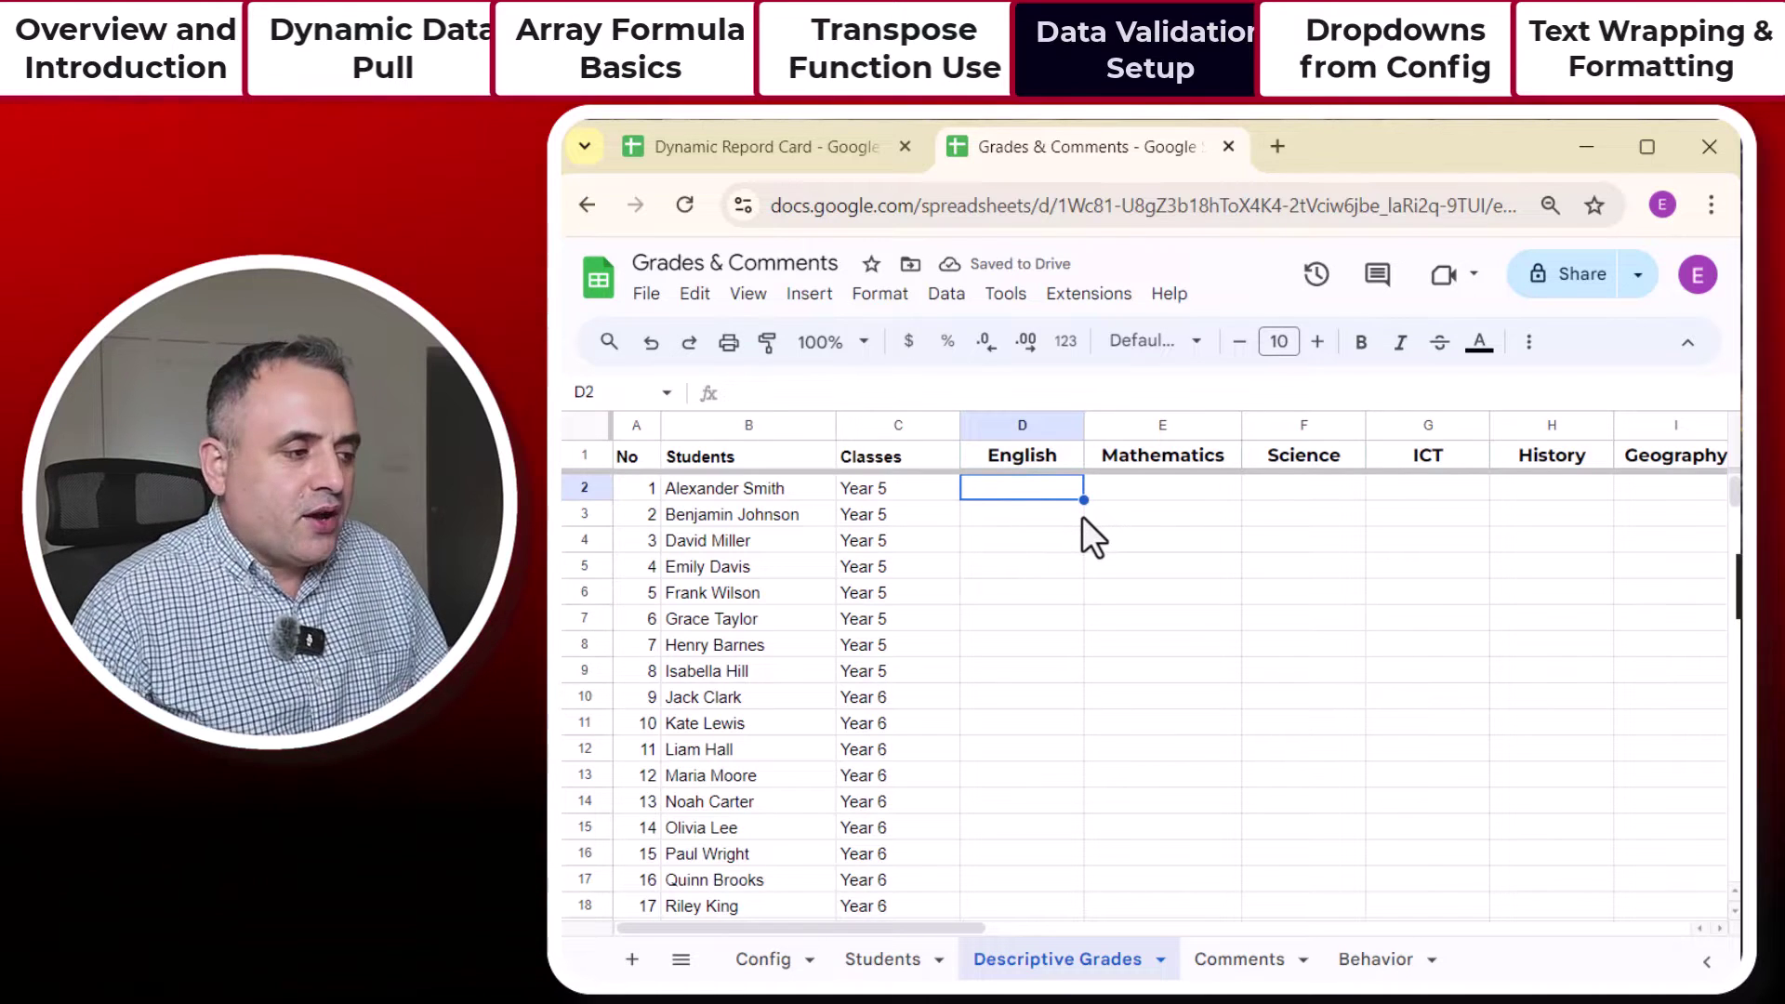
Step: Select the full grade area D2:I51 for all students and subjects
drag(1007, 487, 1409, 575)
drag(1013, 930, 872, 935)
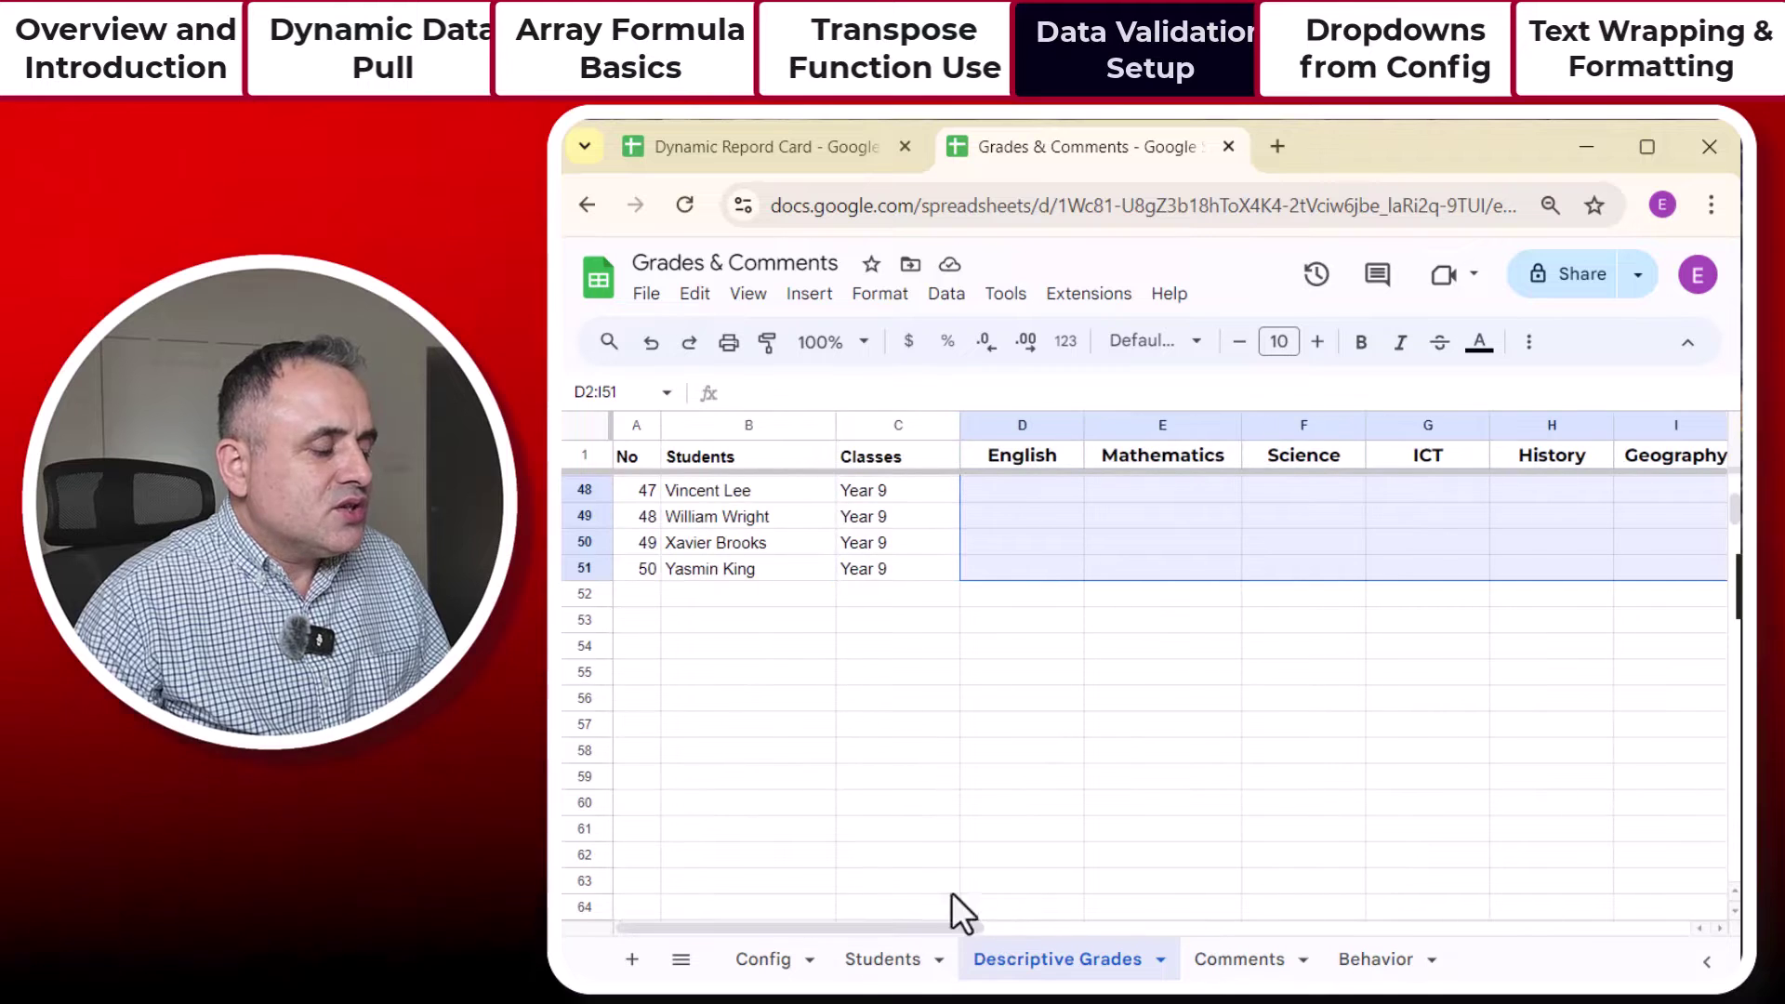
scroll(1131, 733, up, 8)
scroll(1130, 733, up, 7)
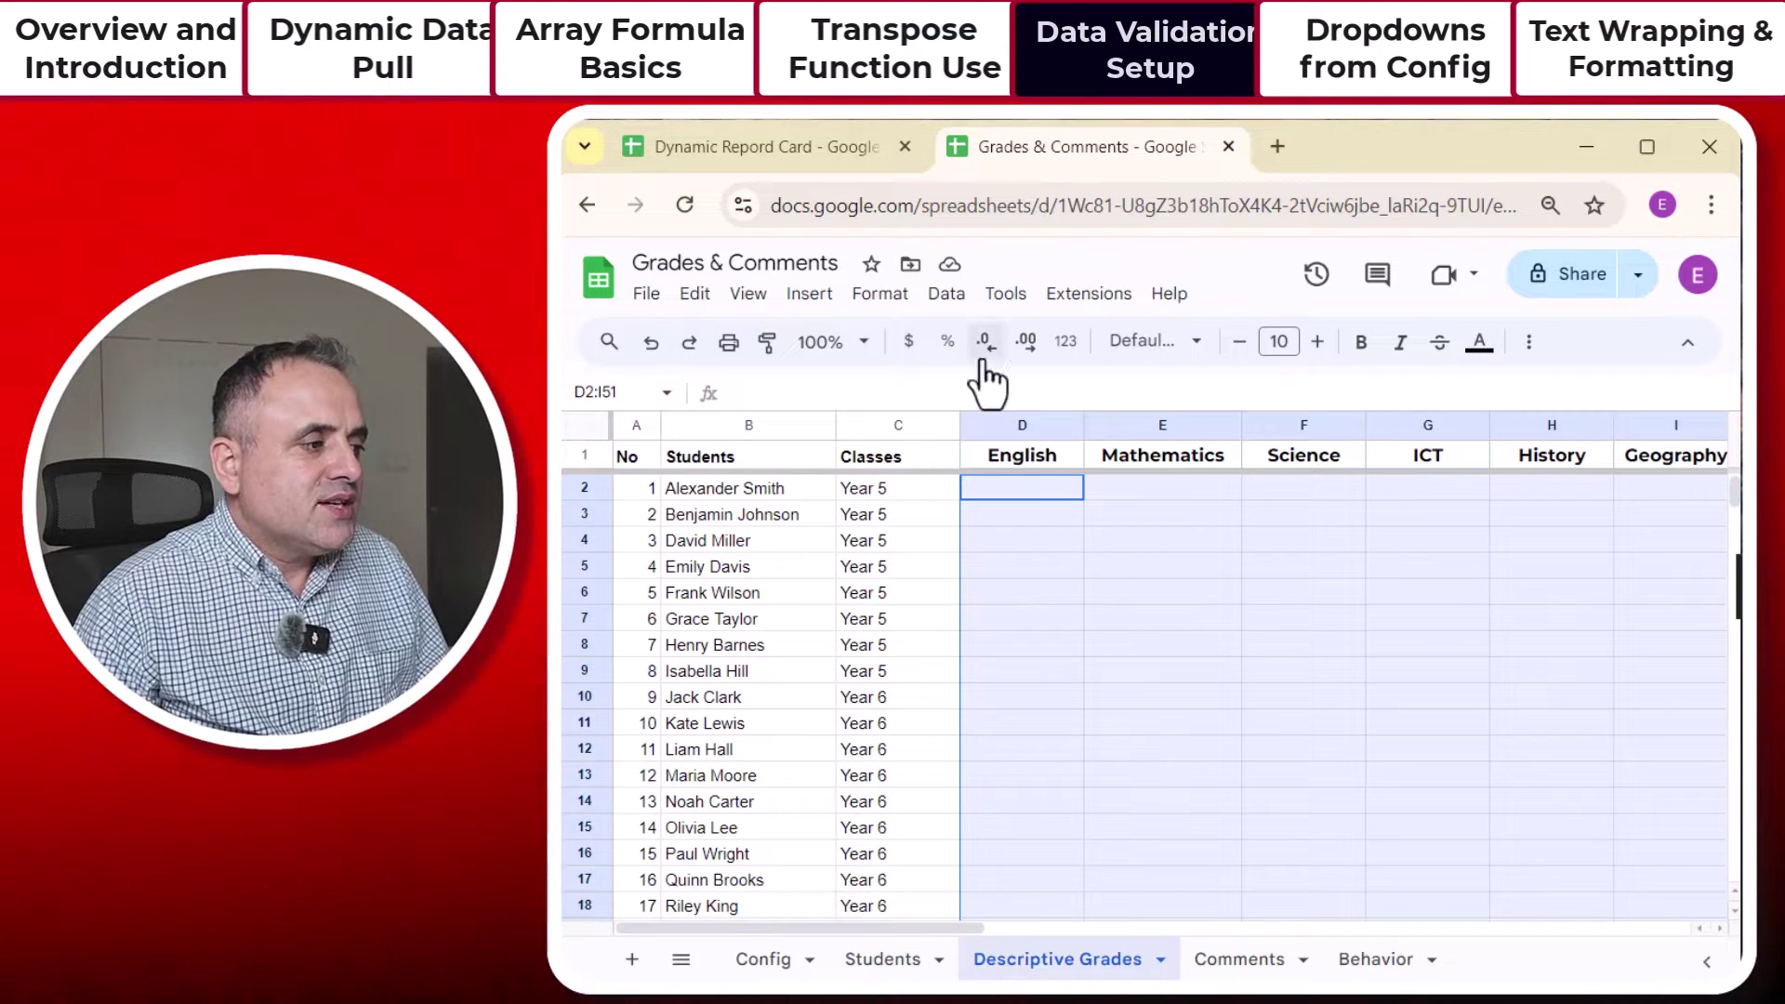
Step: Add a Dropdown (from a range) validation rule on D2:I51 sourced from Config!A4:A9
click(952, 301)
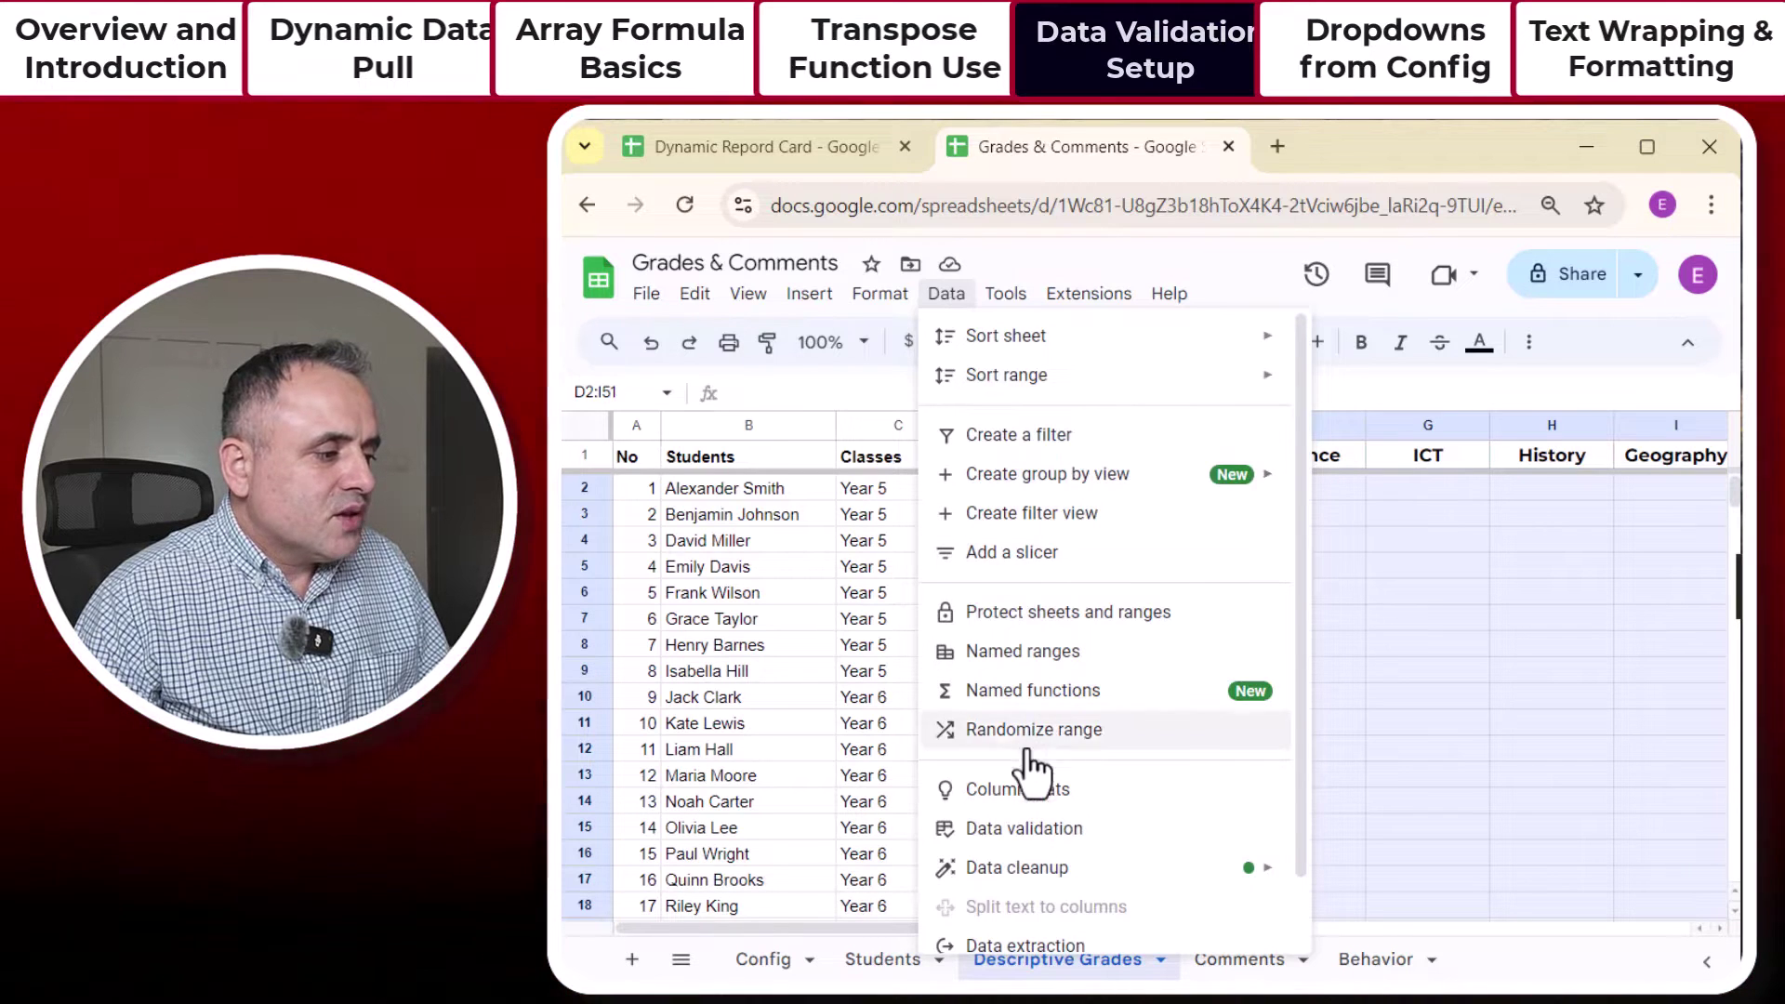
click(1023, 830)
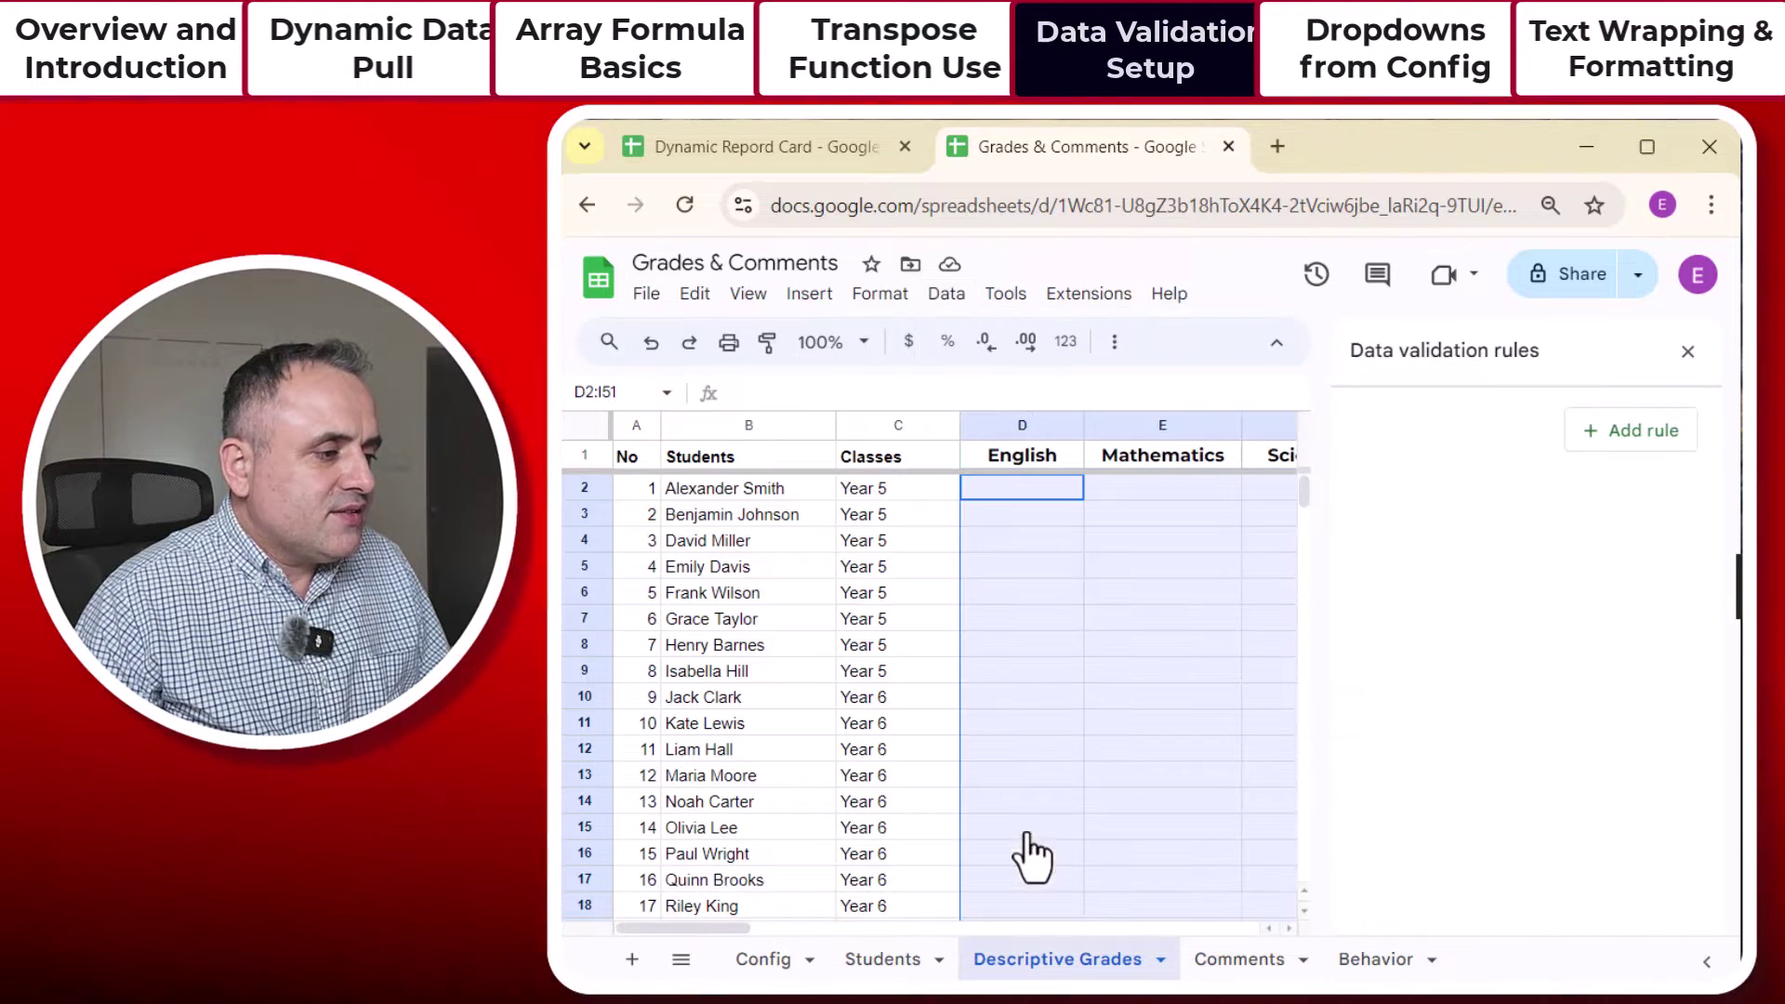
click(1630, 453)
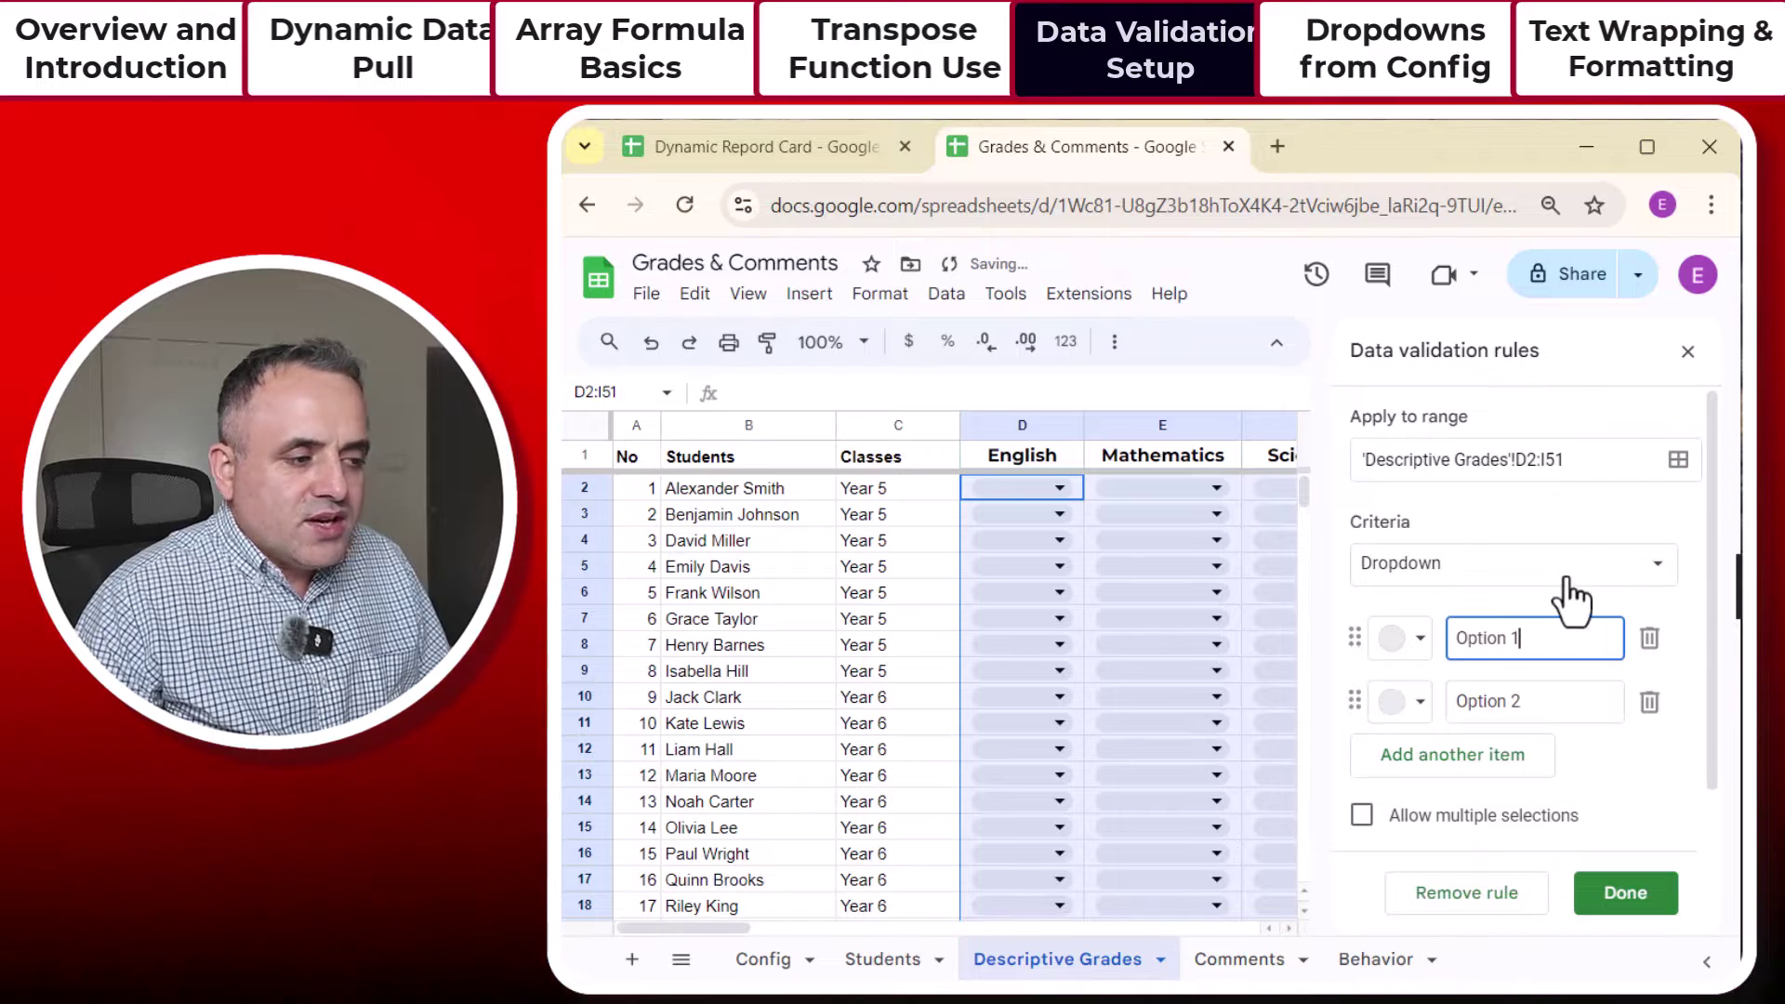
click(1648, 568)
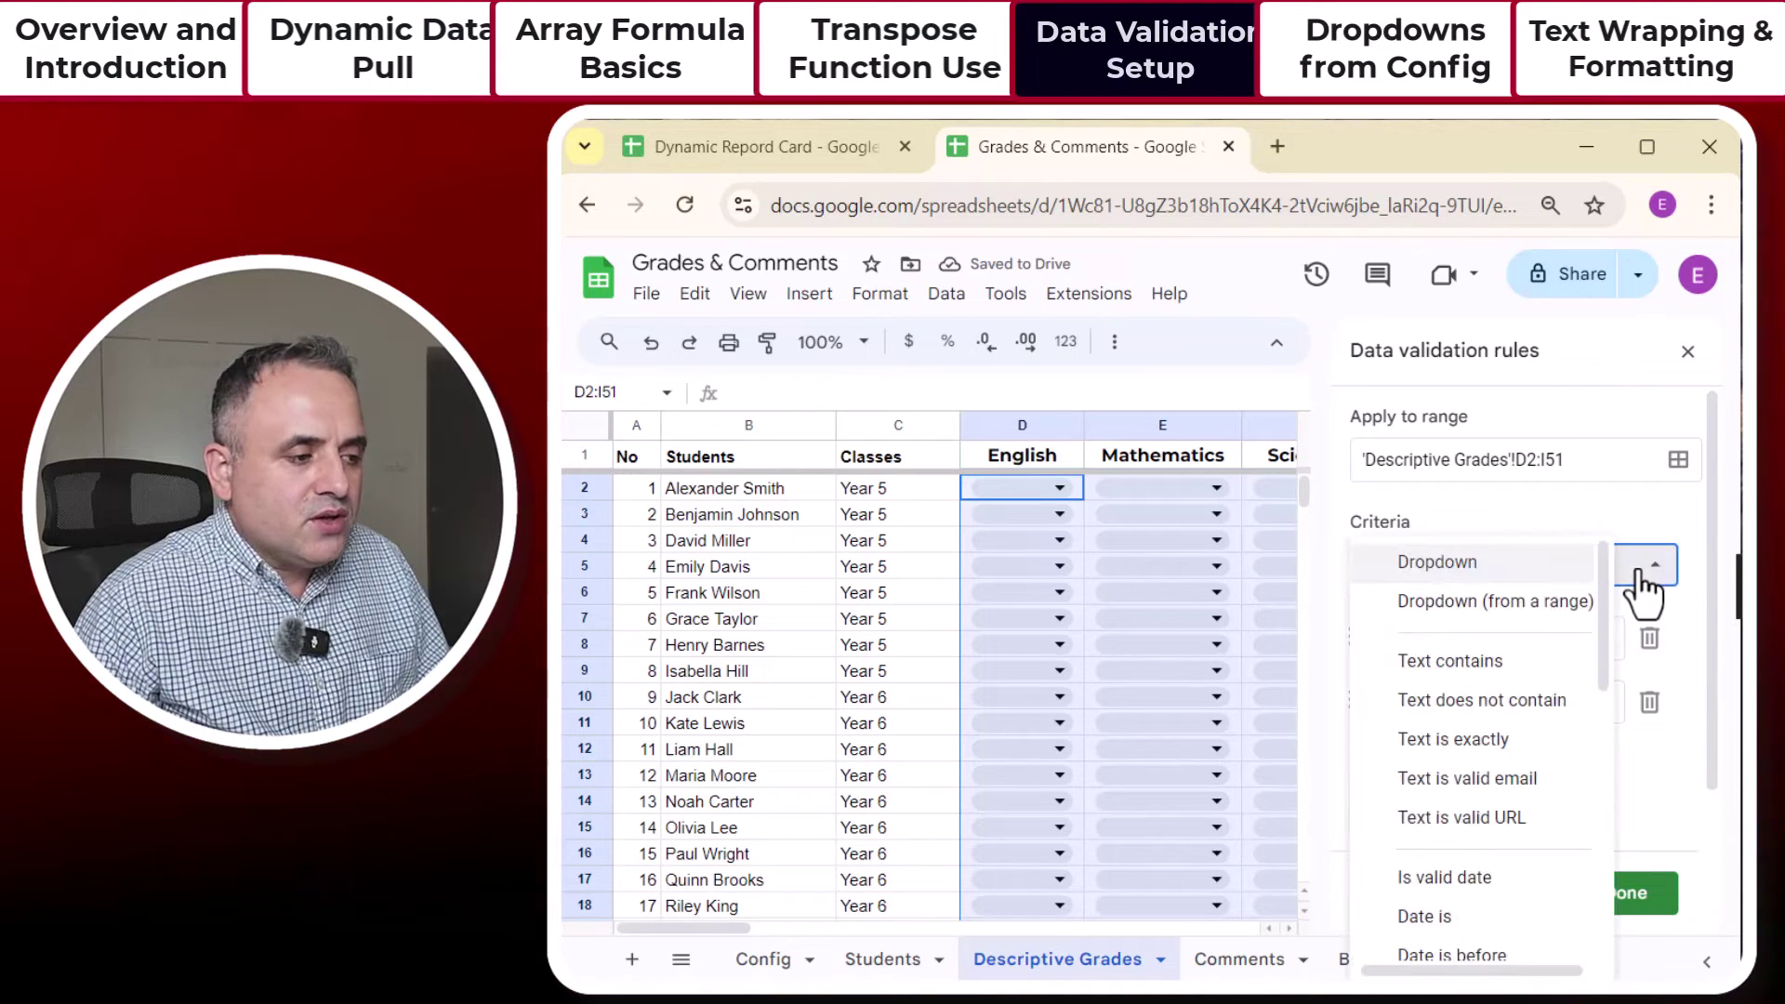
click(1467, 602)
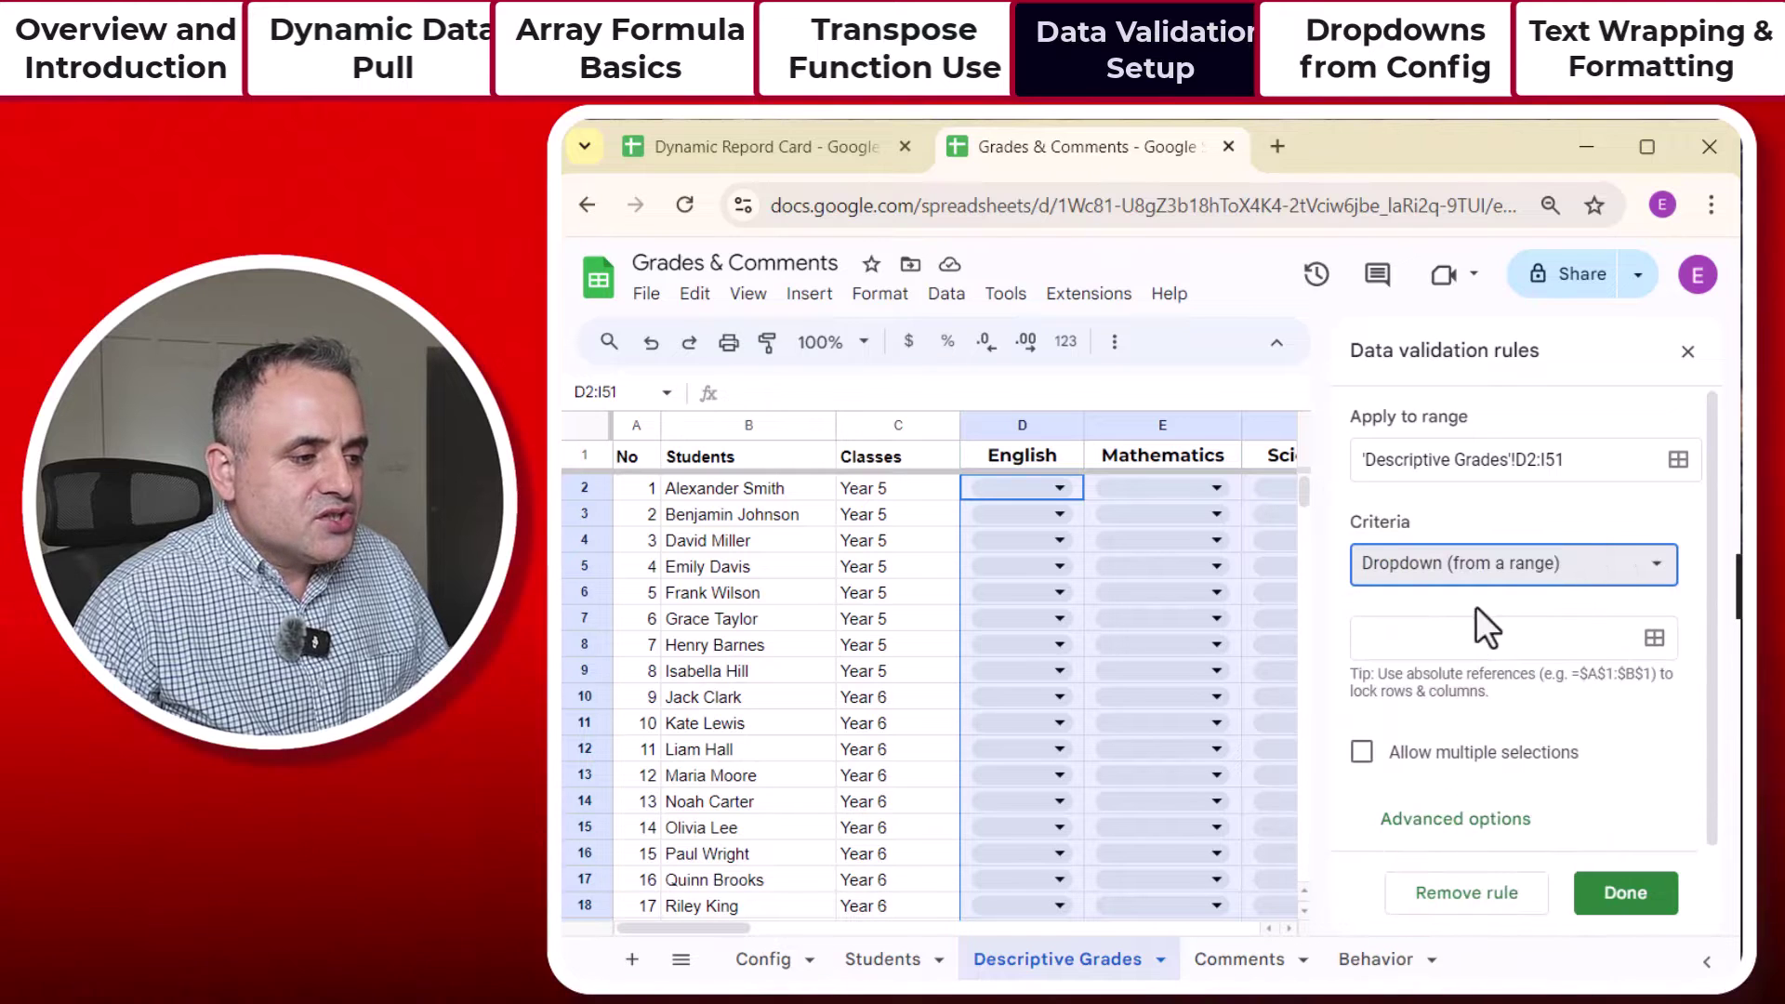
click(1590, 640)
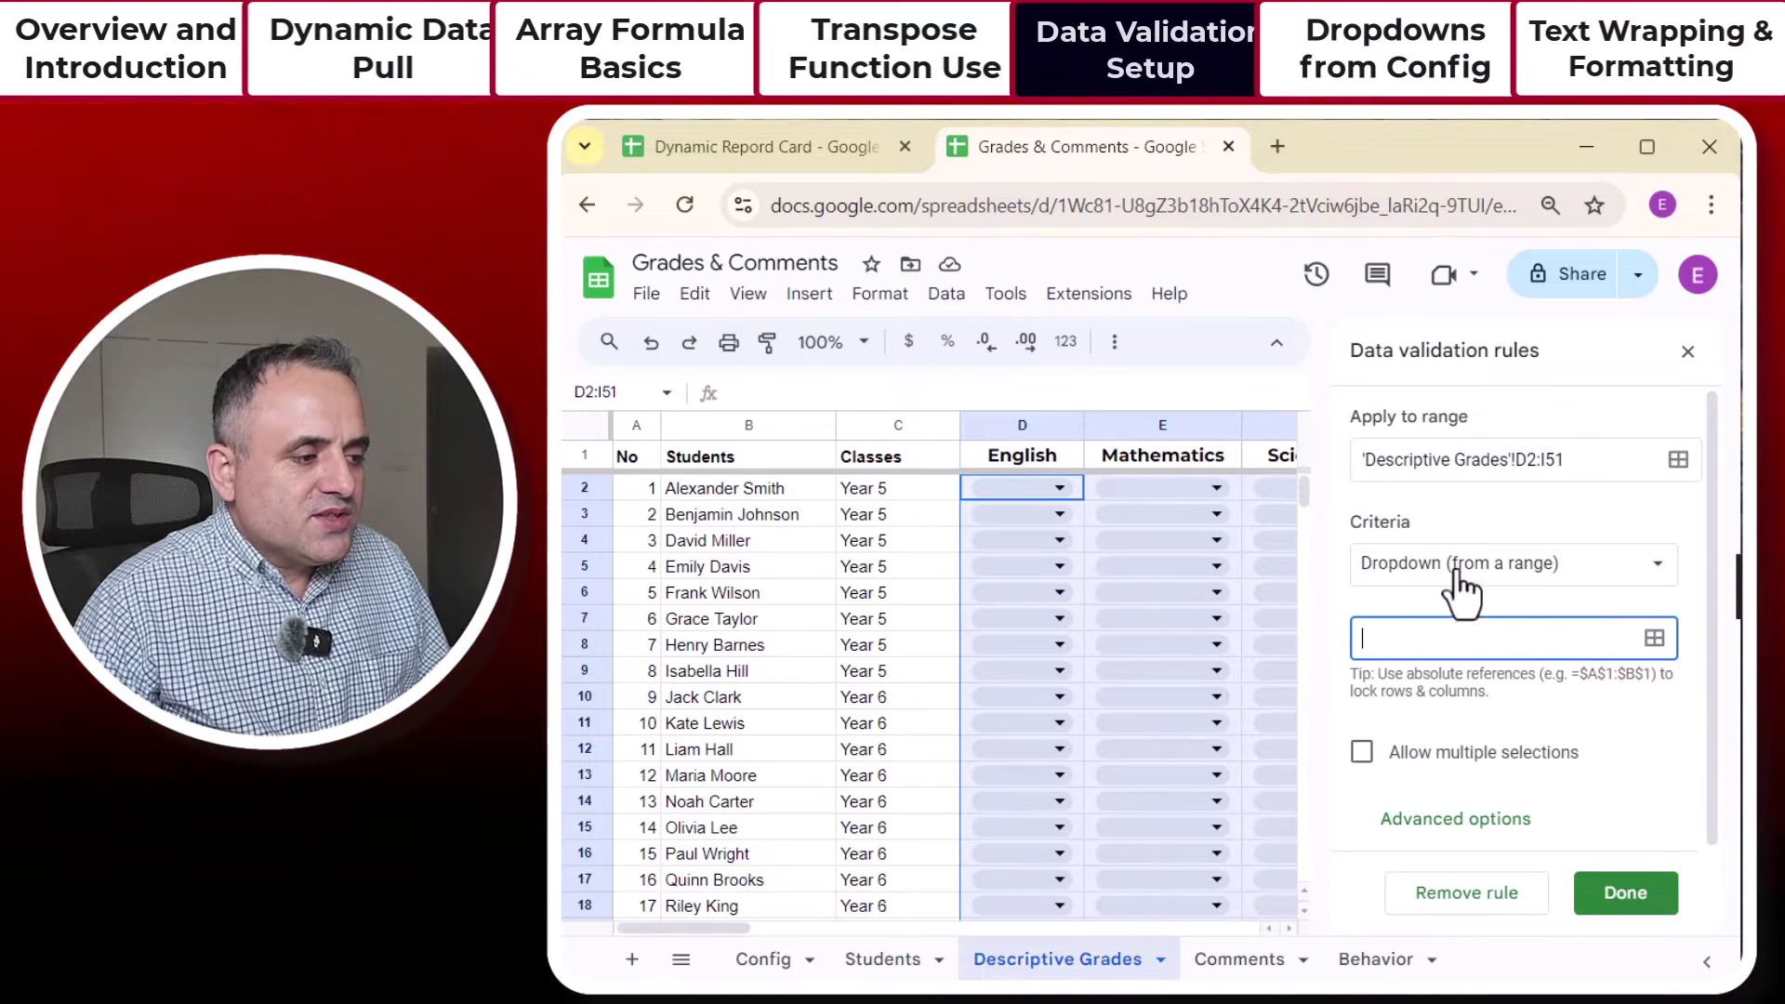
click(1653, 639)
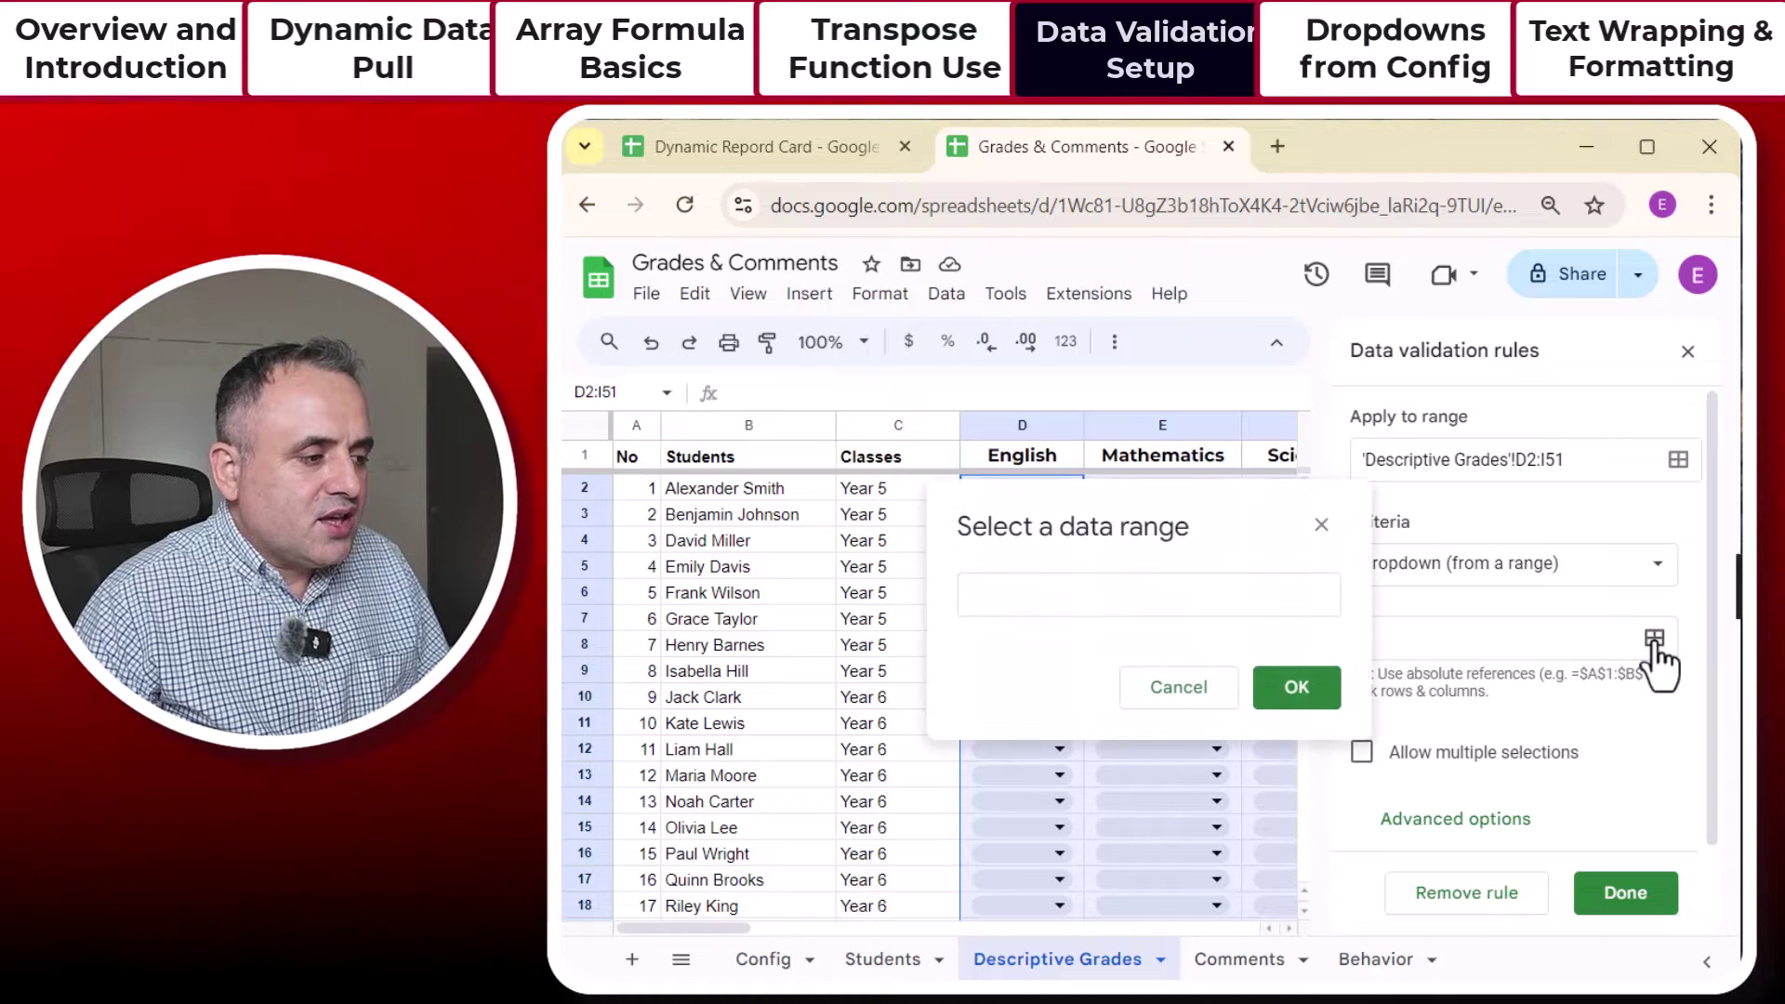
click(767, 958)
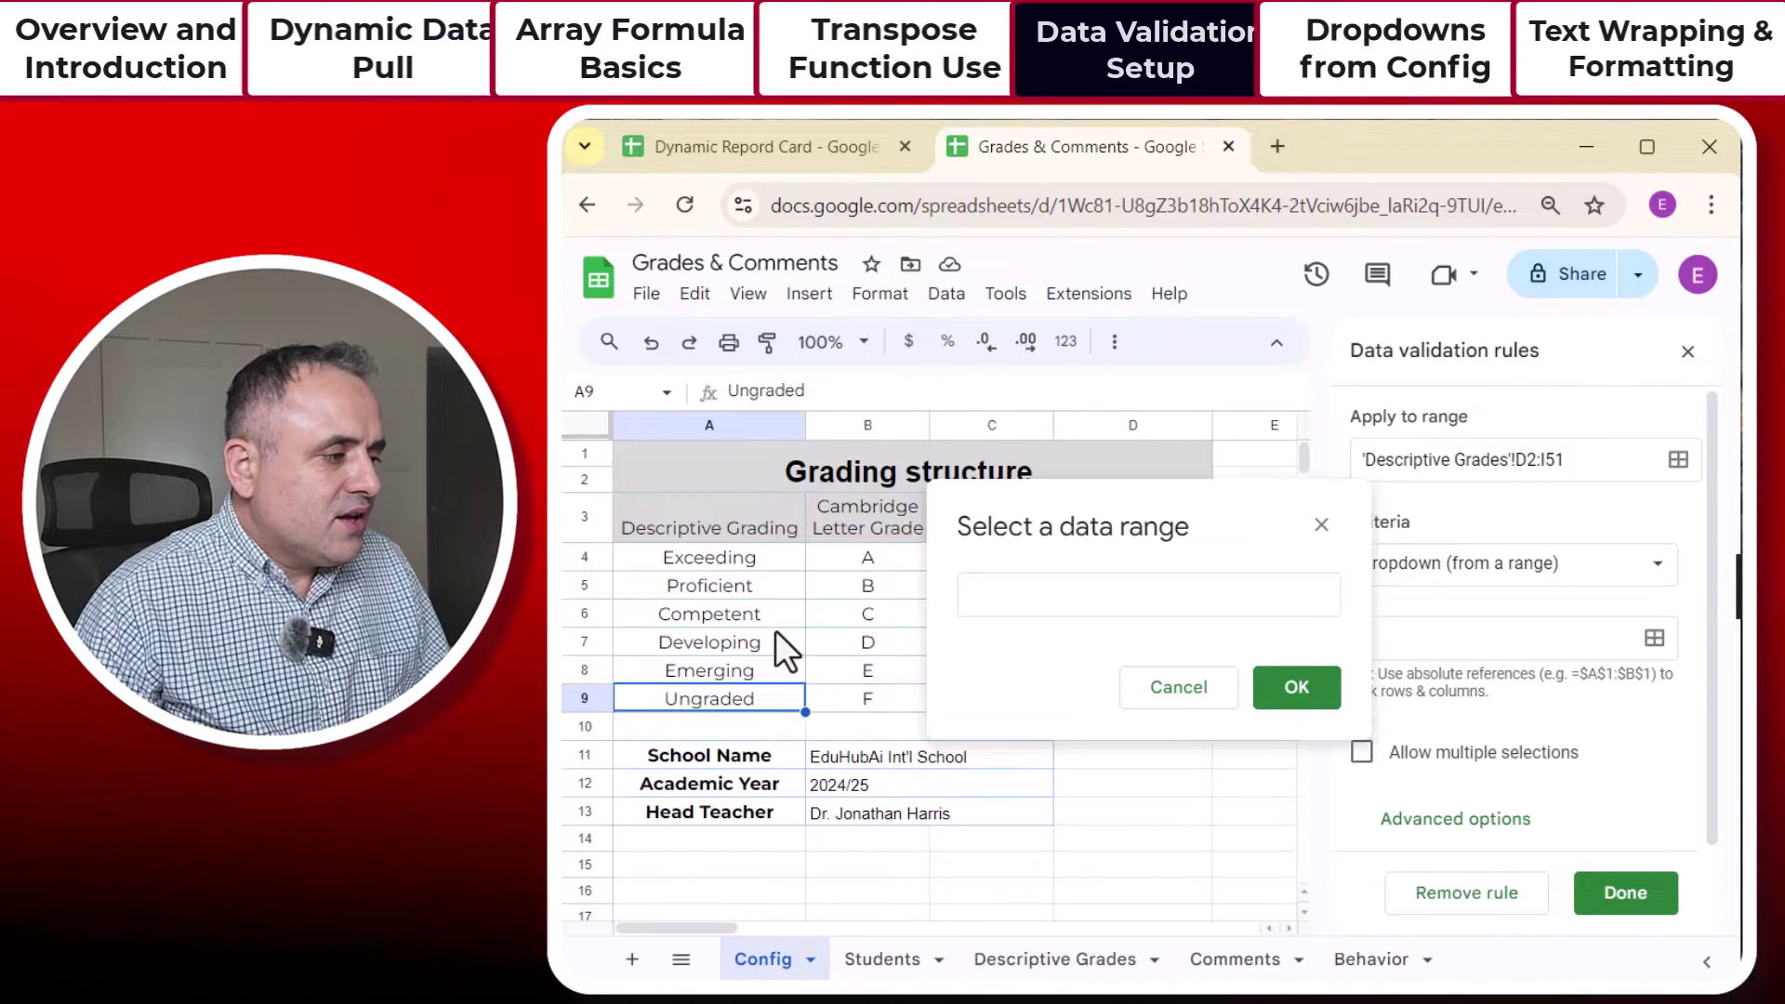
drag(756, 561, 746, 703)
click(1276, 688)
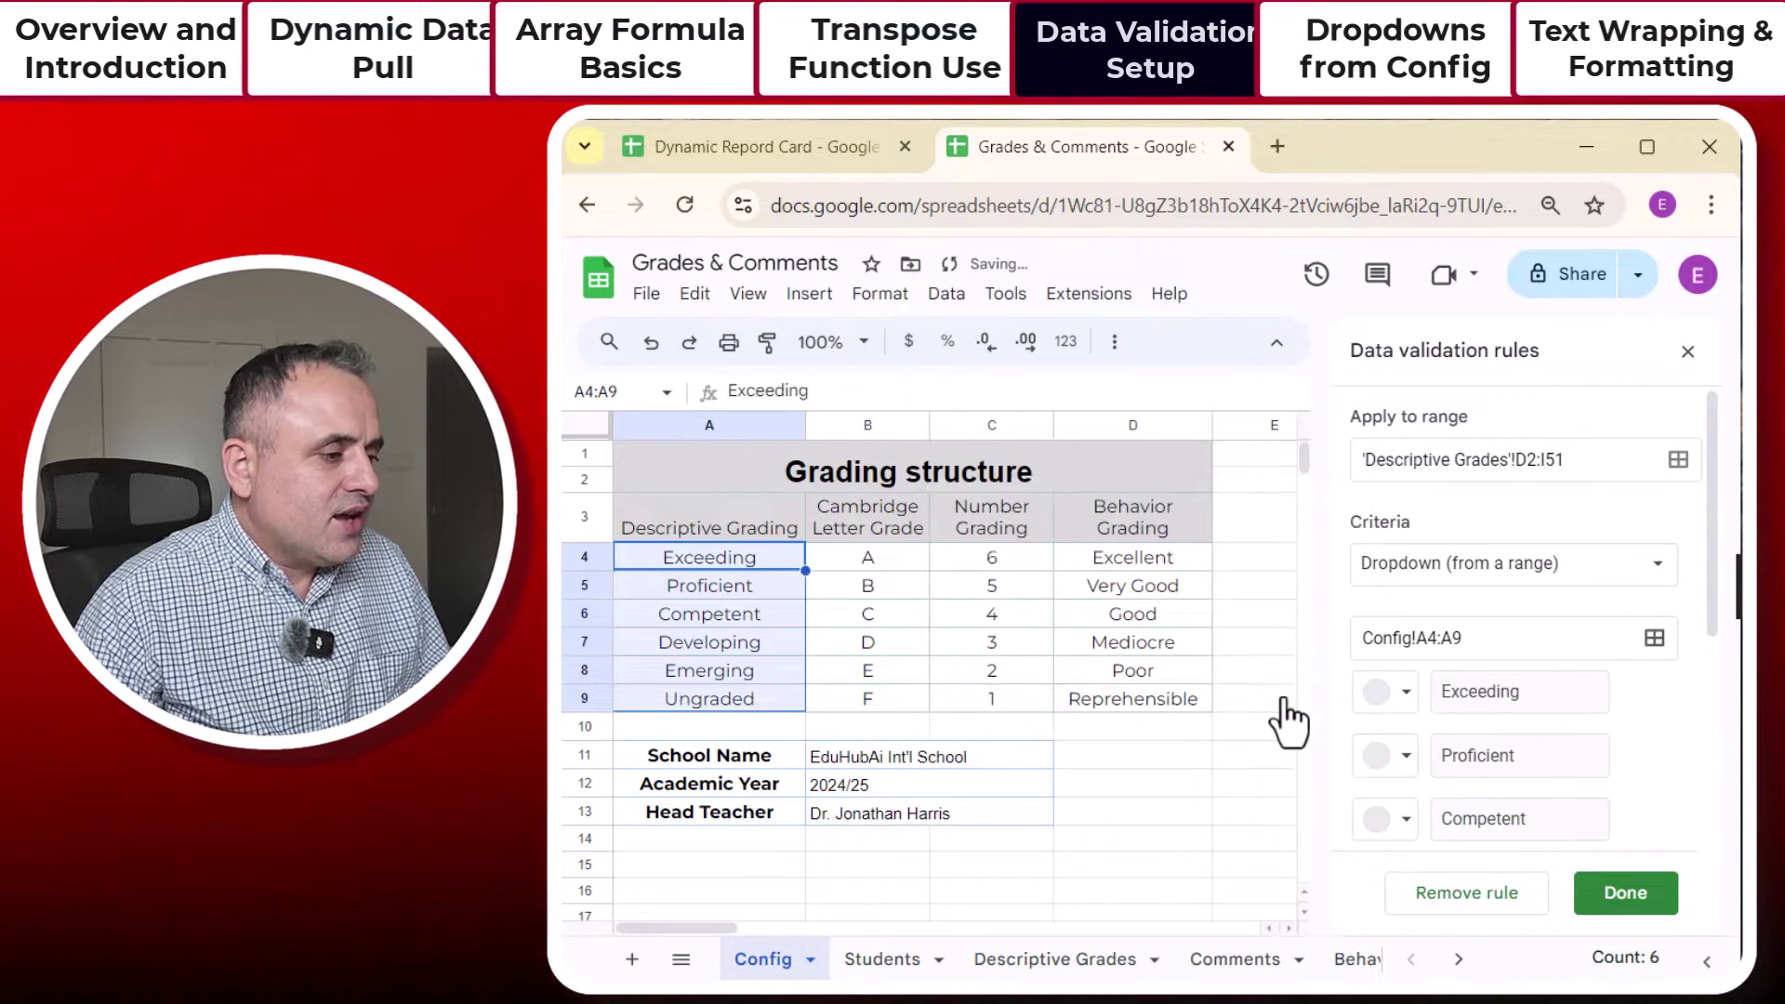
click(1625, 894)
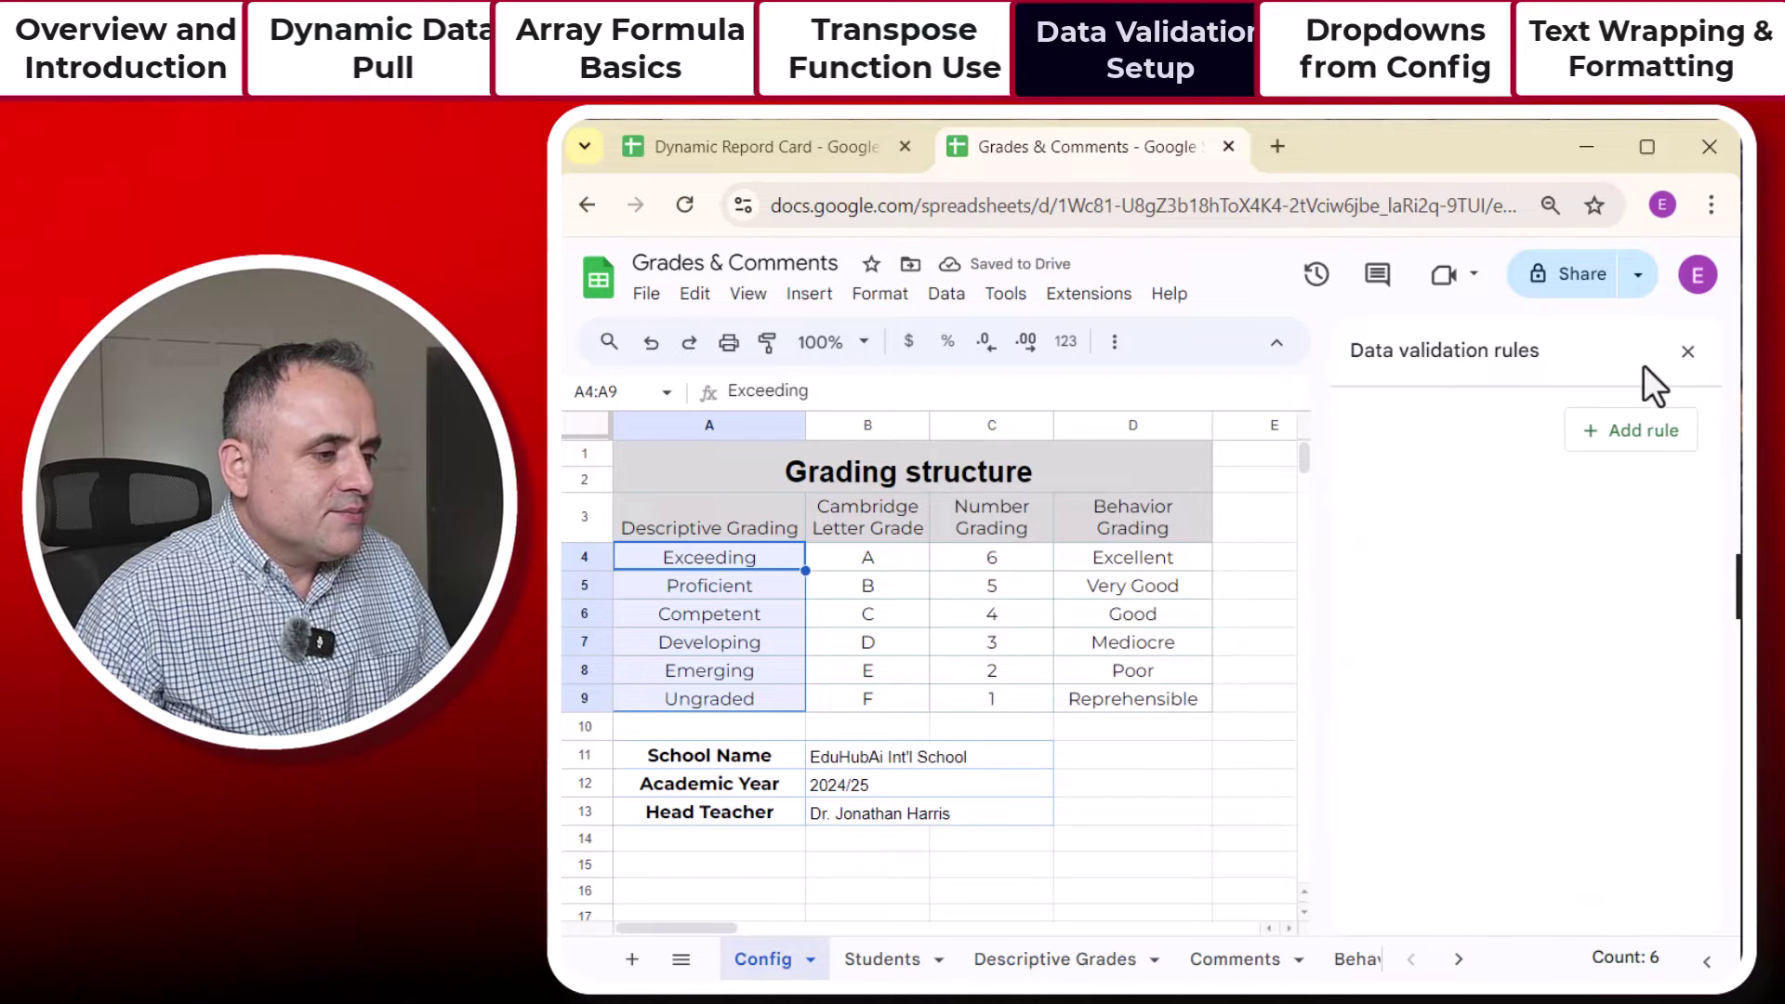
click(1687, 355)
Step: Widen subject columns D–I evenly and move Descriptive Grades directly after Config
click(1055, 959)
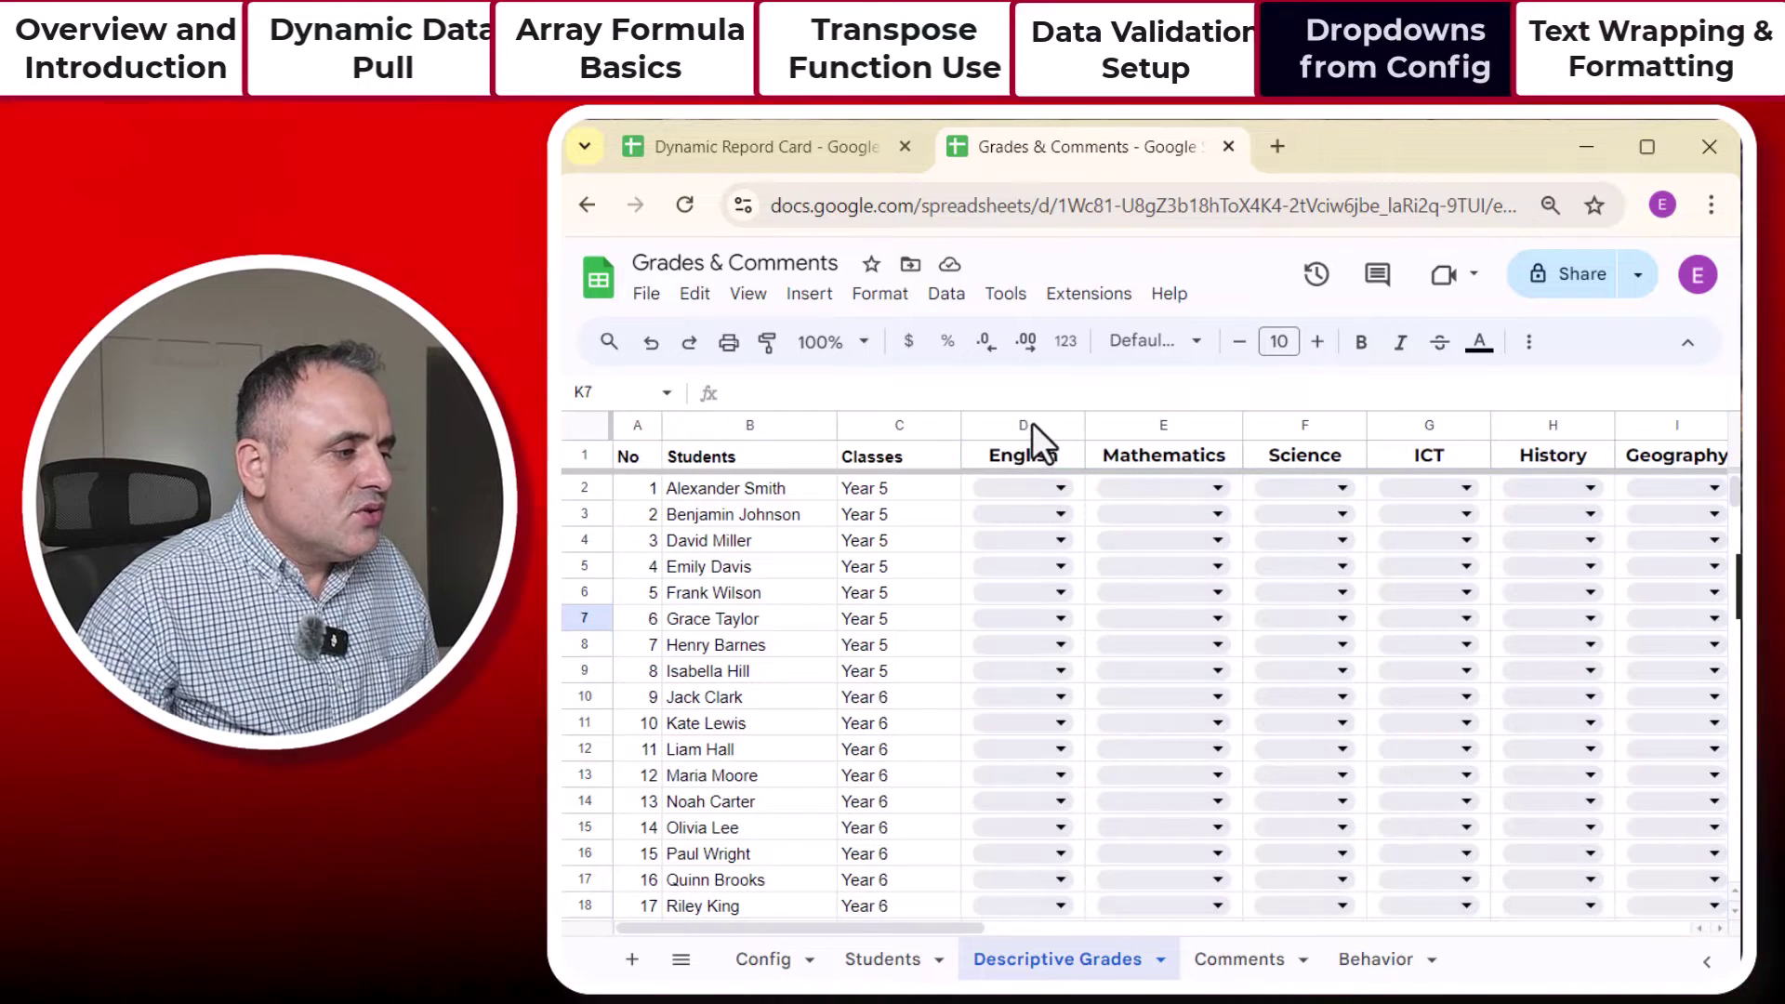
drag(1032, 424, 1235, 528)
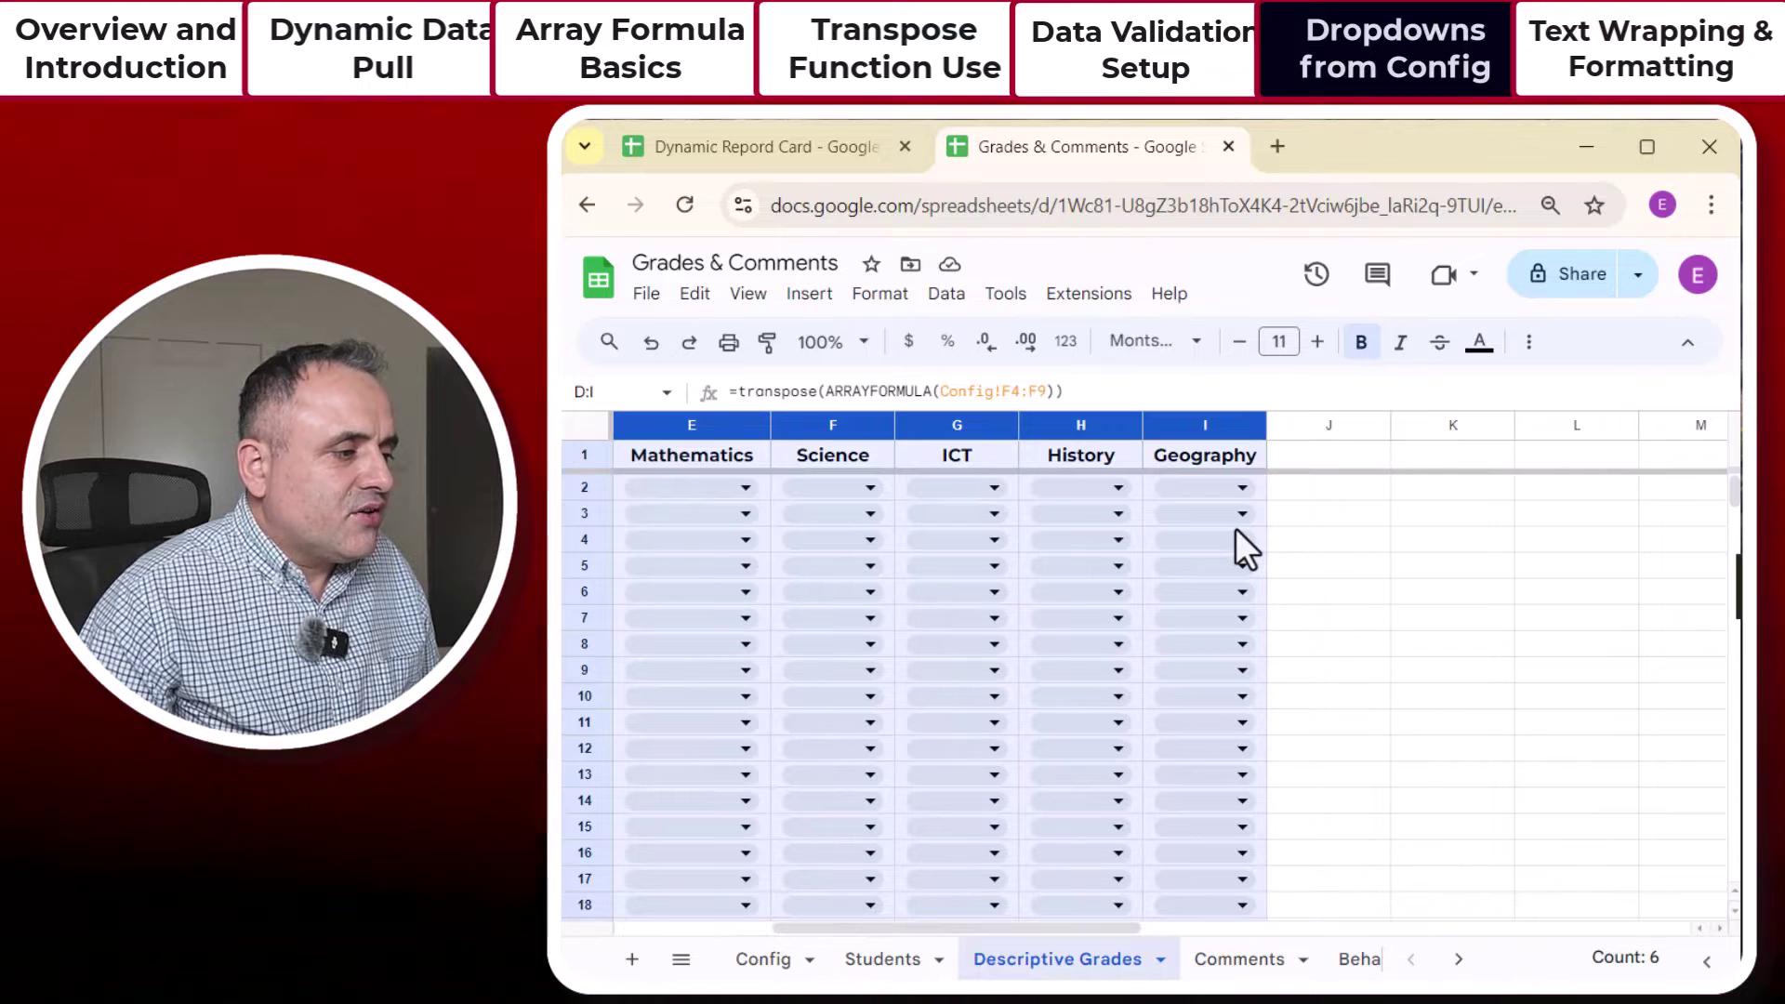
drag(1141, 427, 1257, 427)
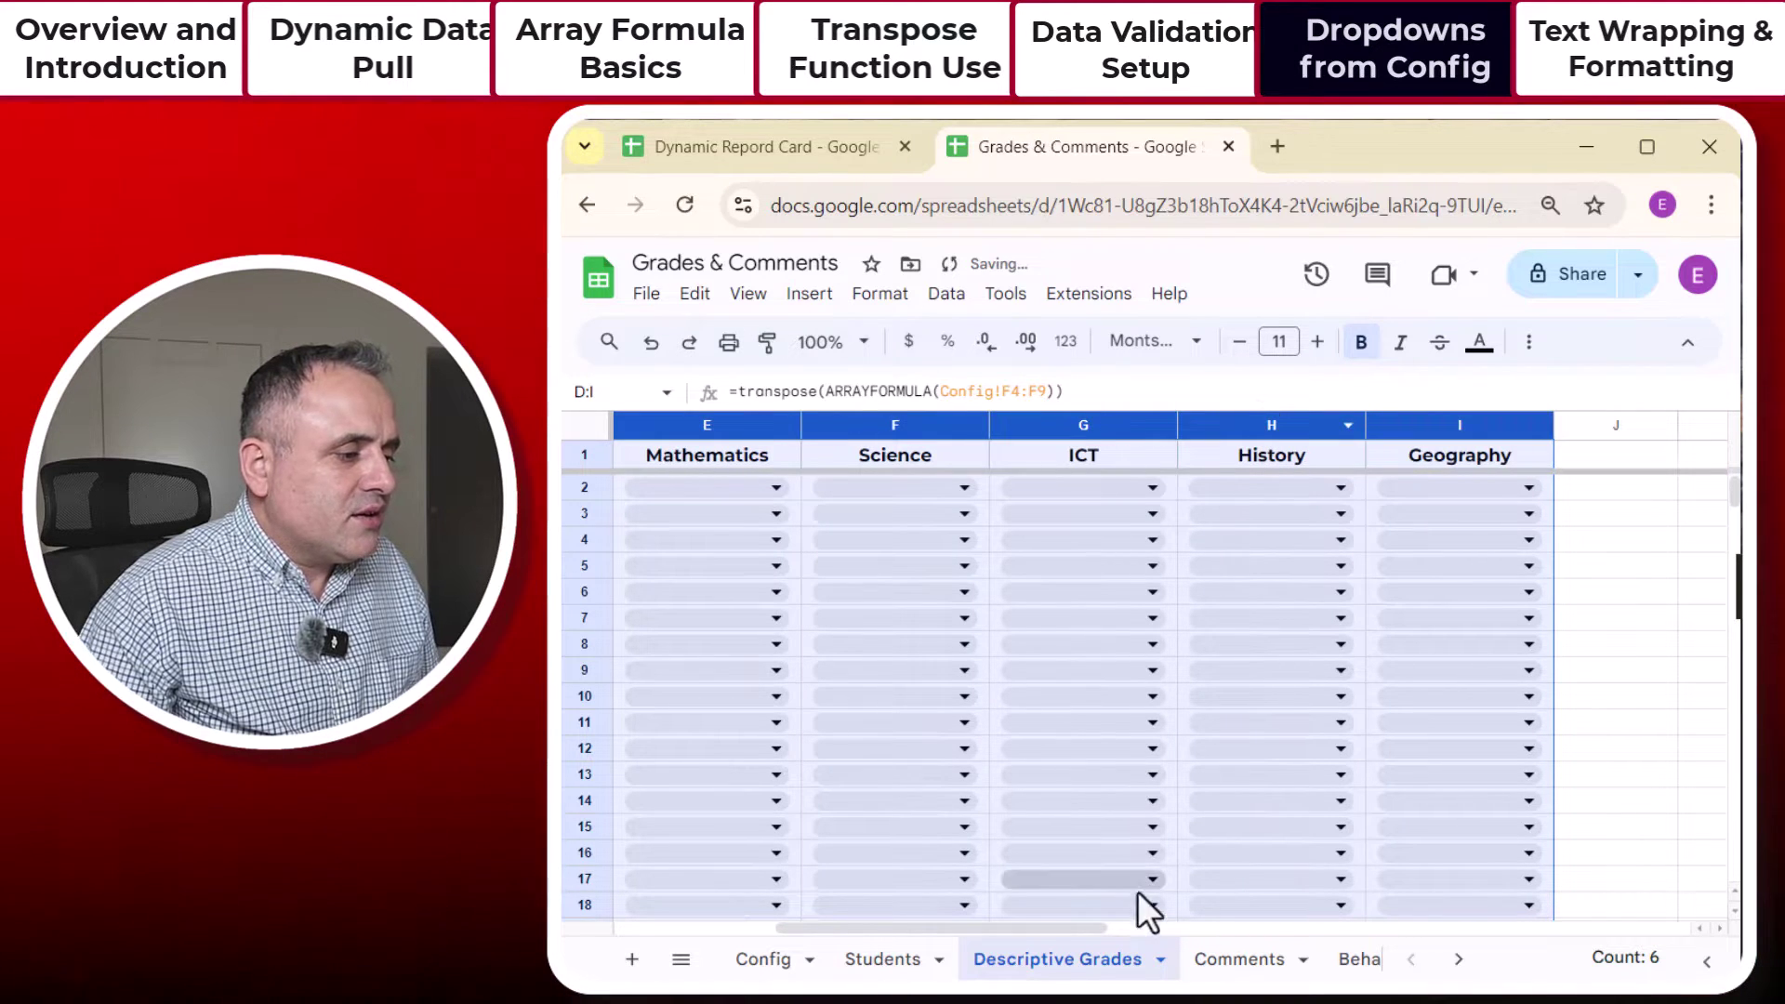
drag(1008, 957, 855, 934)
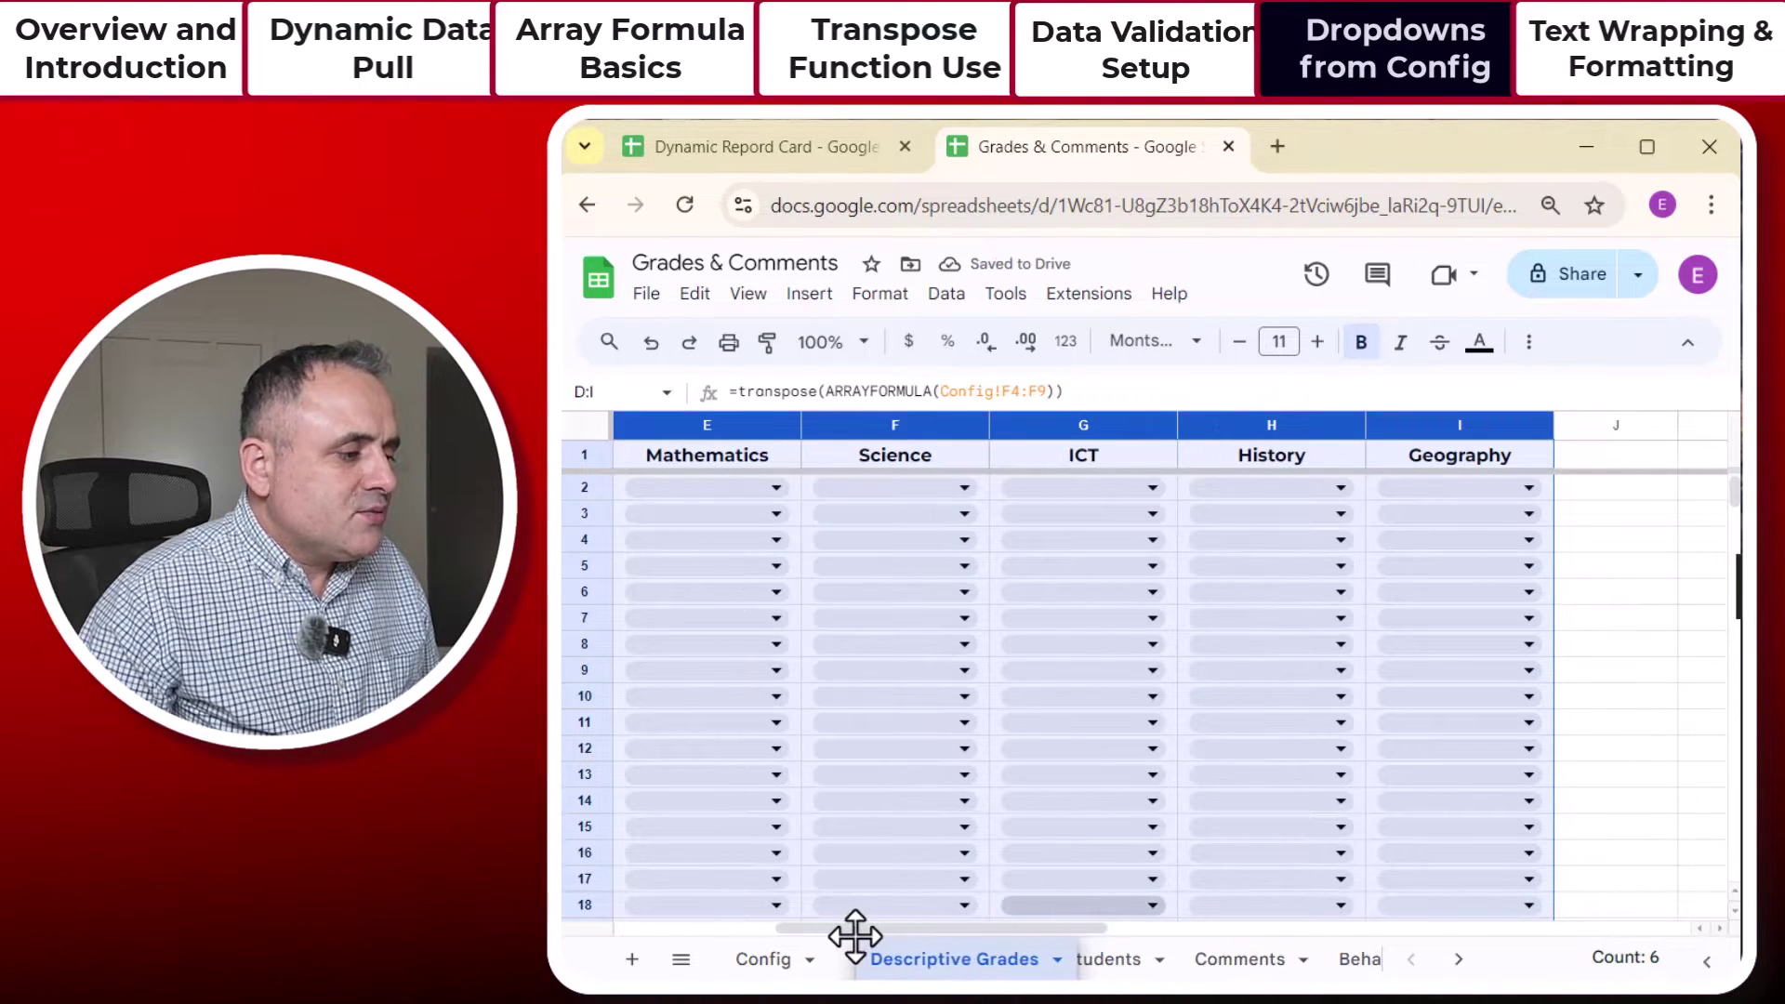
drag(855, 935, 682, 934)
Step: Test the grade dropdowns, setting D2 to Exceeding and D3 to Developing
click(1126, 489)
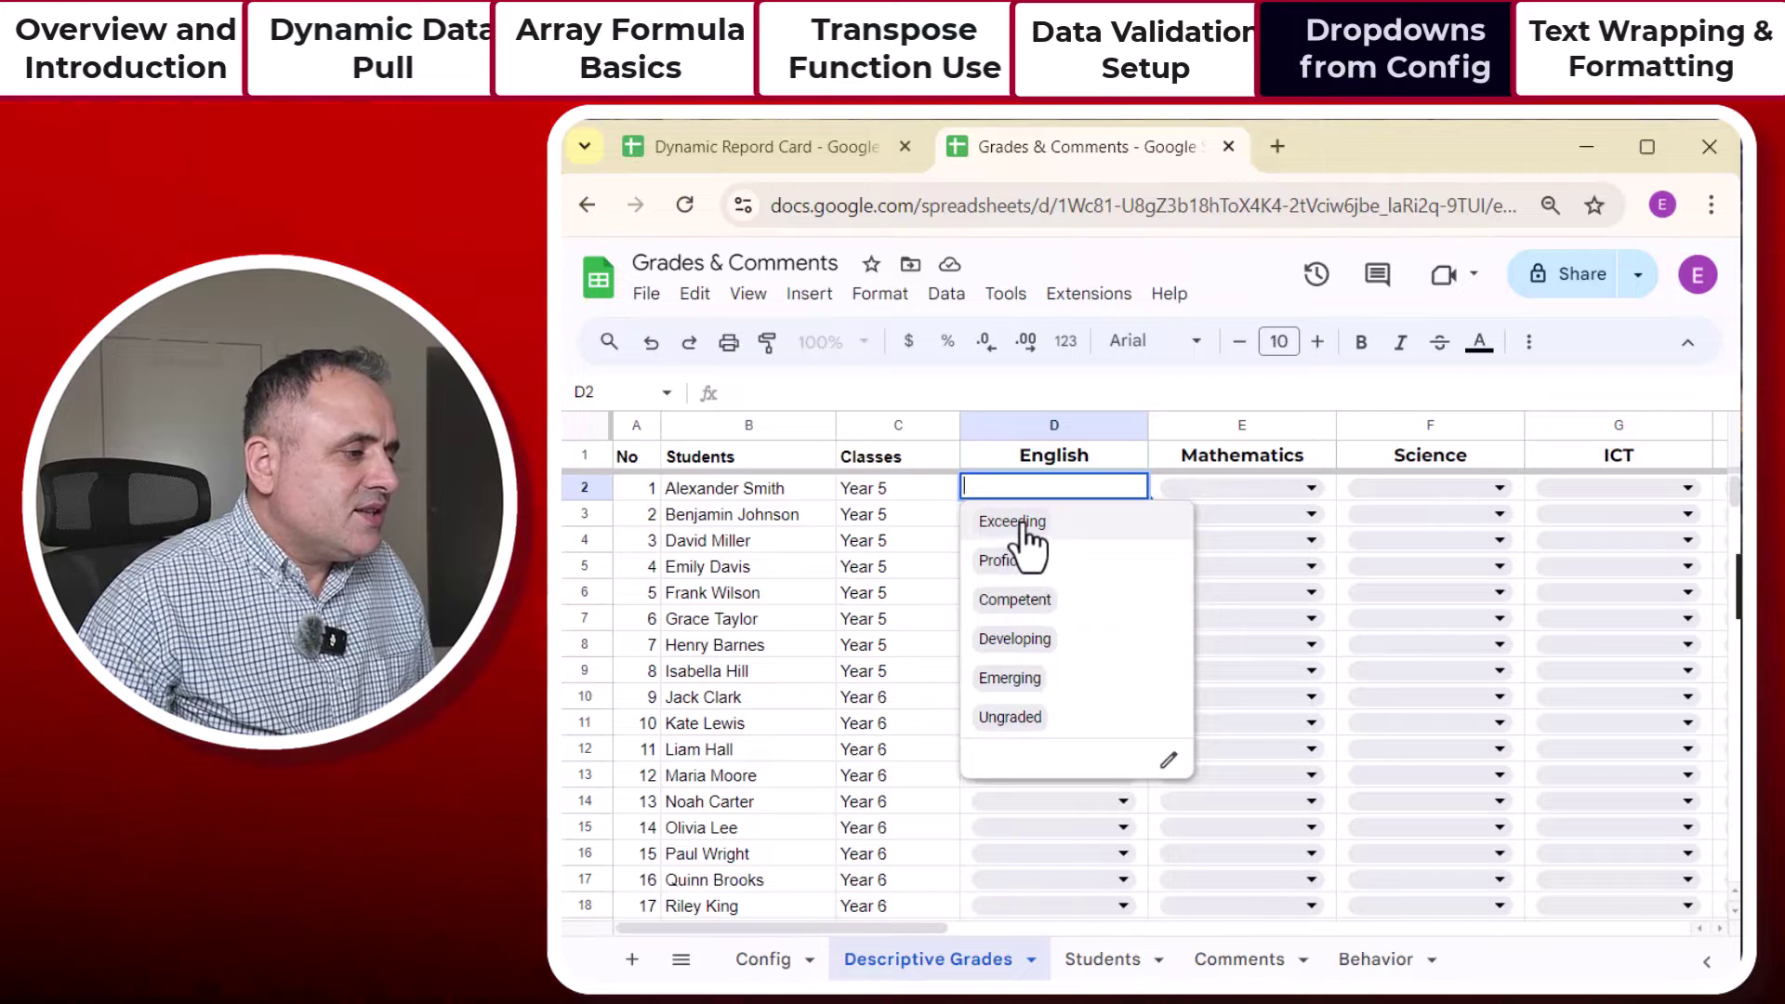
click(1019, 522)
click(1128, 518)
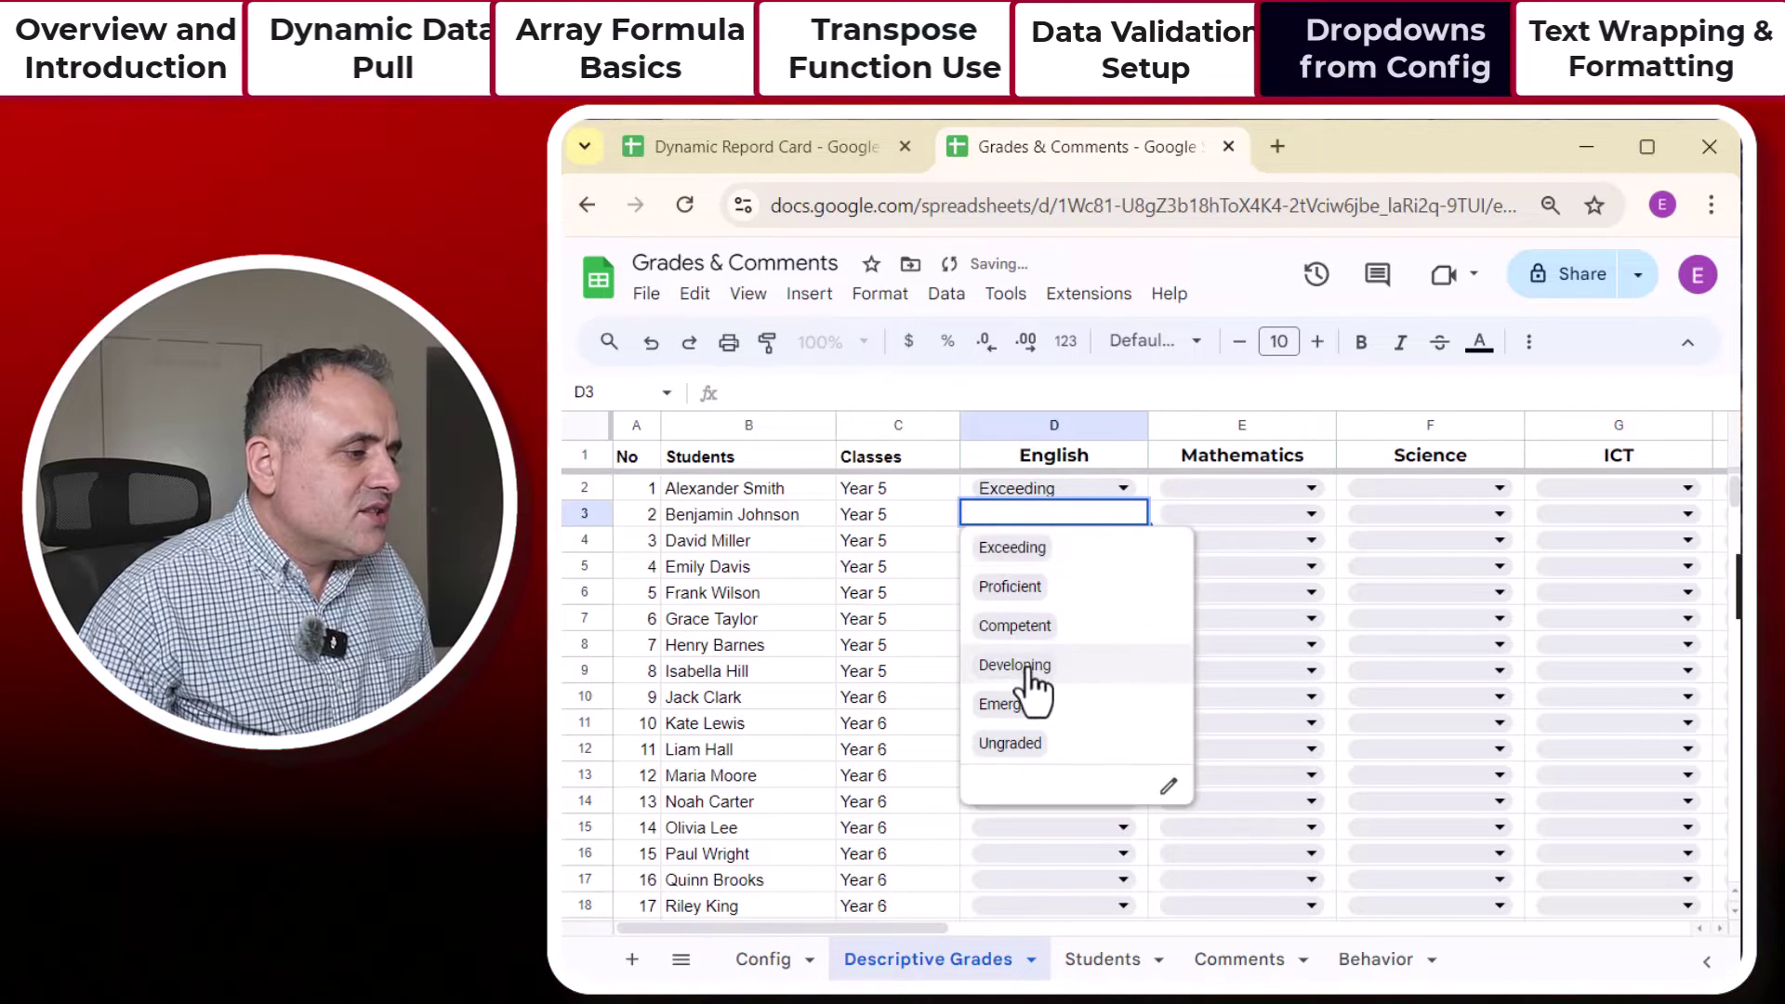
click(1019, 665)
click(1126, 542)
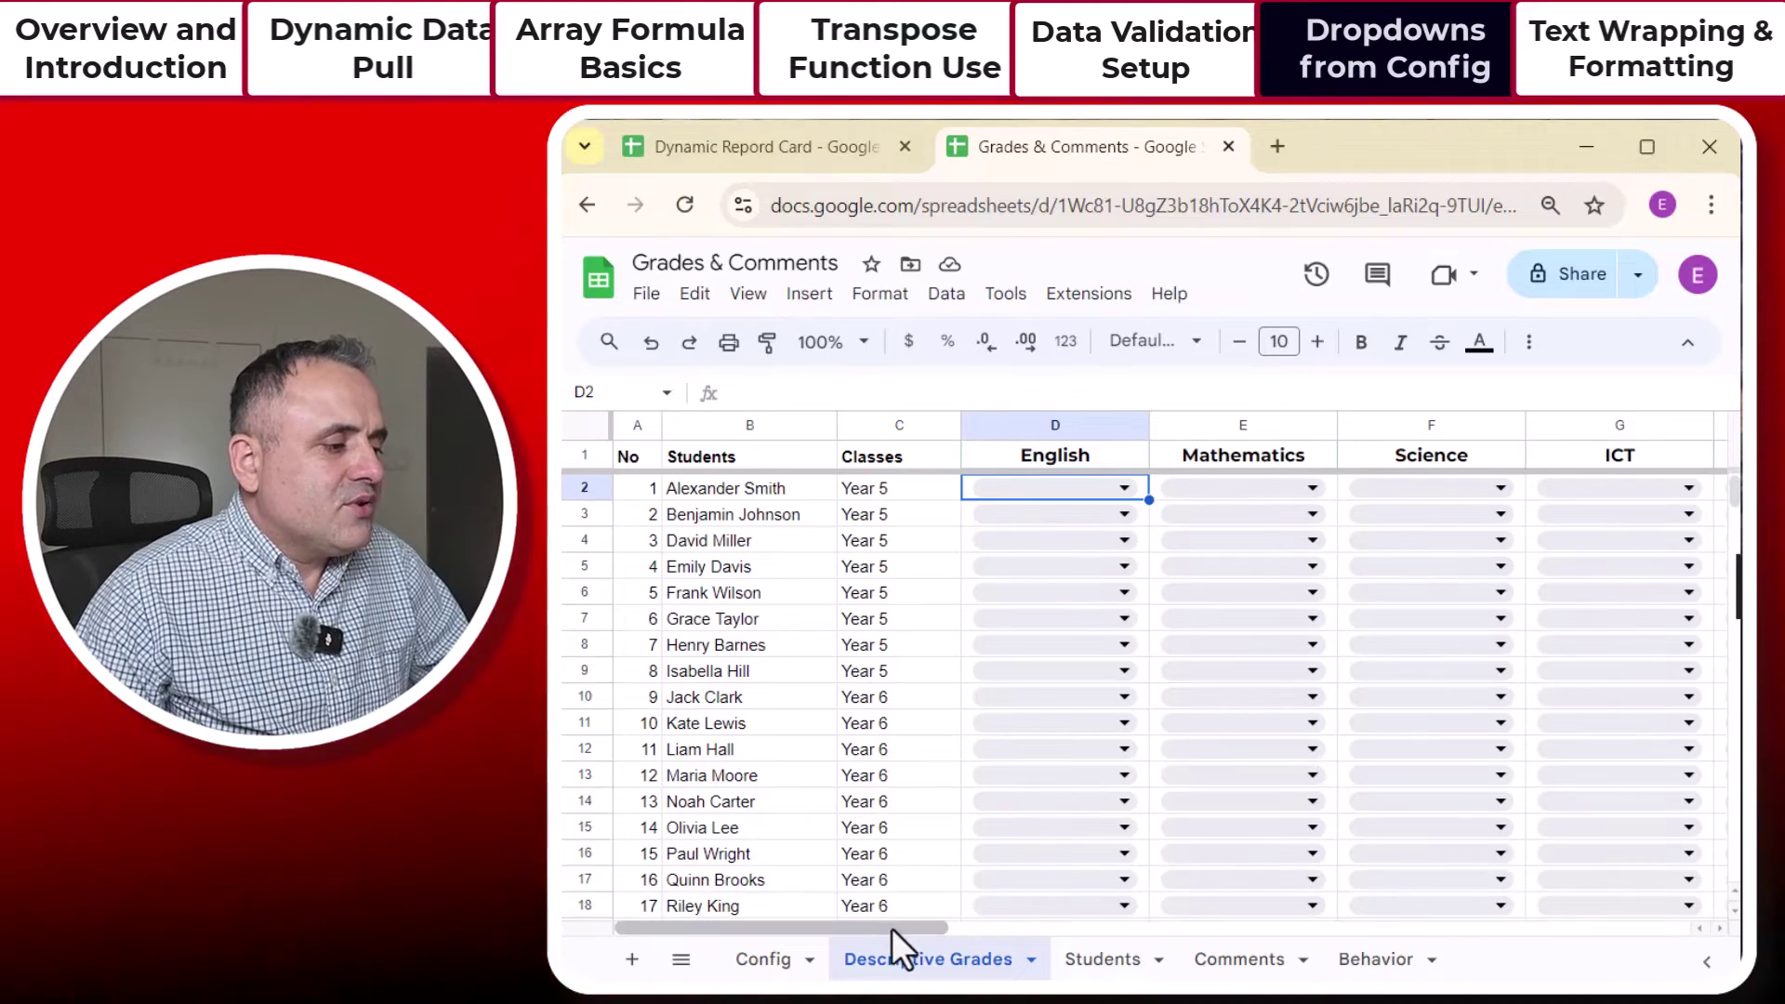
Step: Delete the empty columns J through Z
drag(891, 928, 1158, 941)
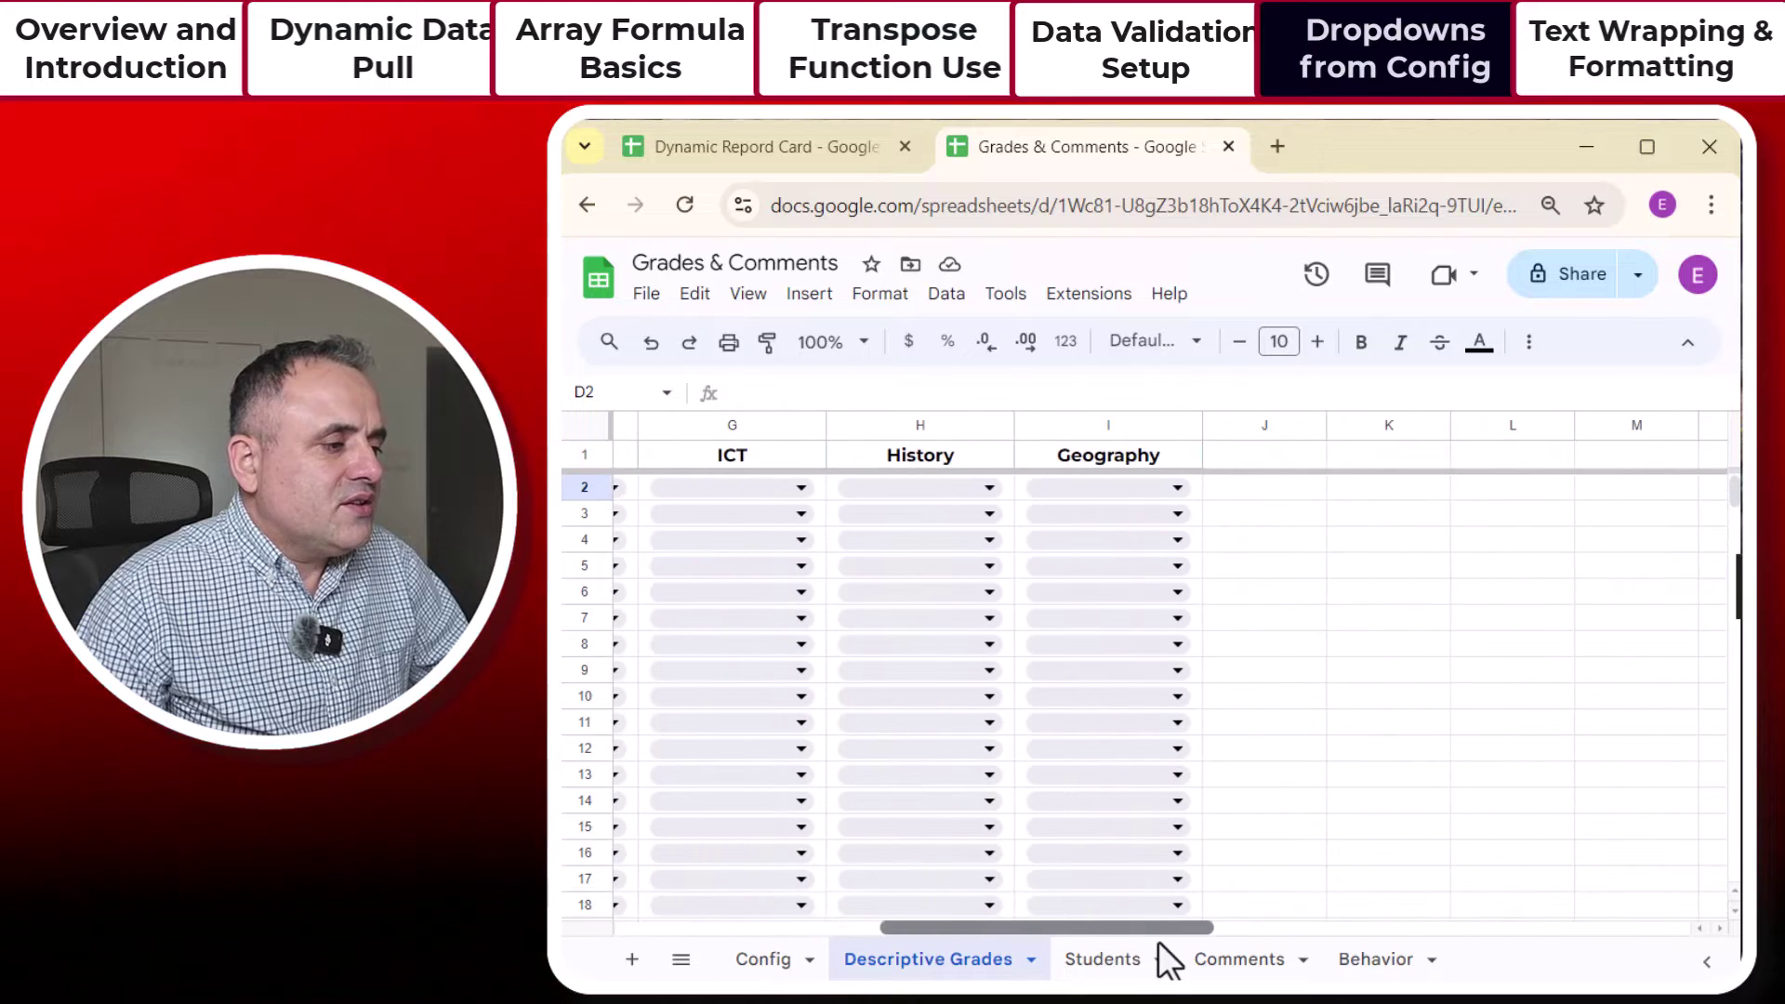
click(1253, 432)
drag(1253, 432, 1731, 425)
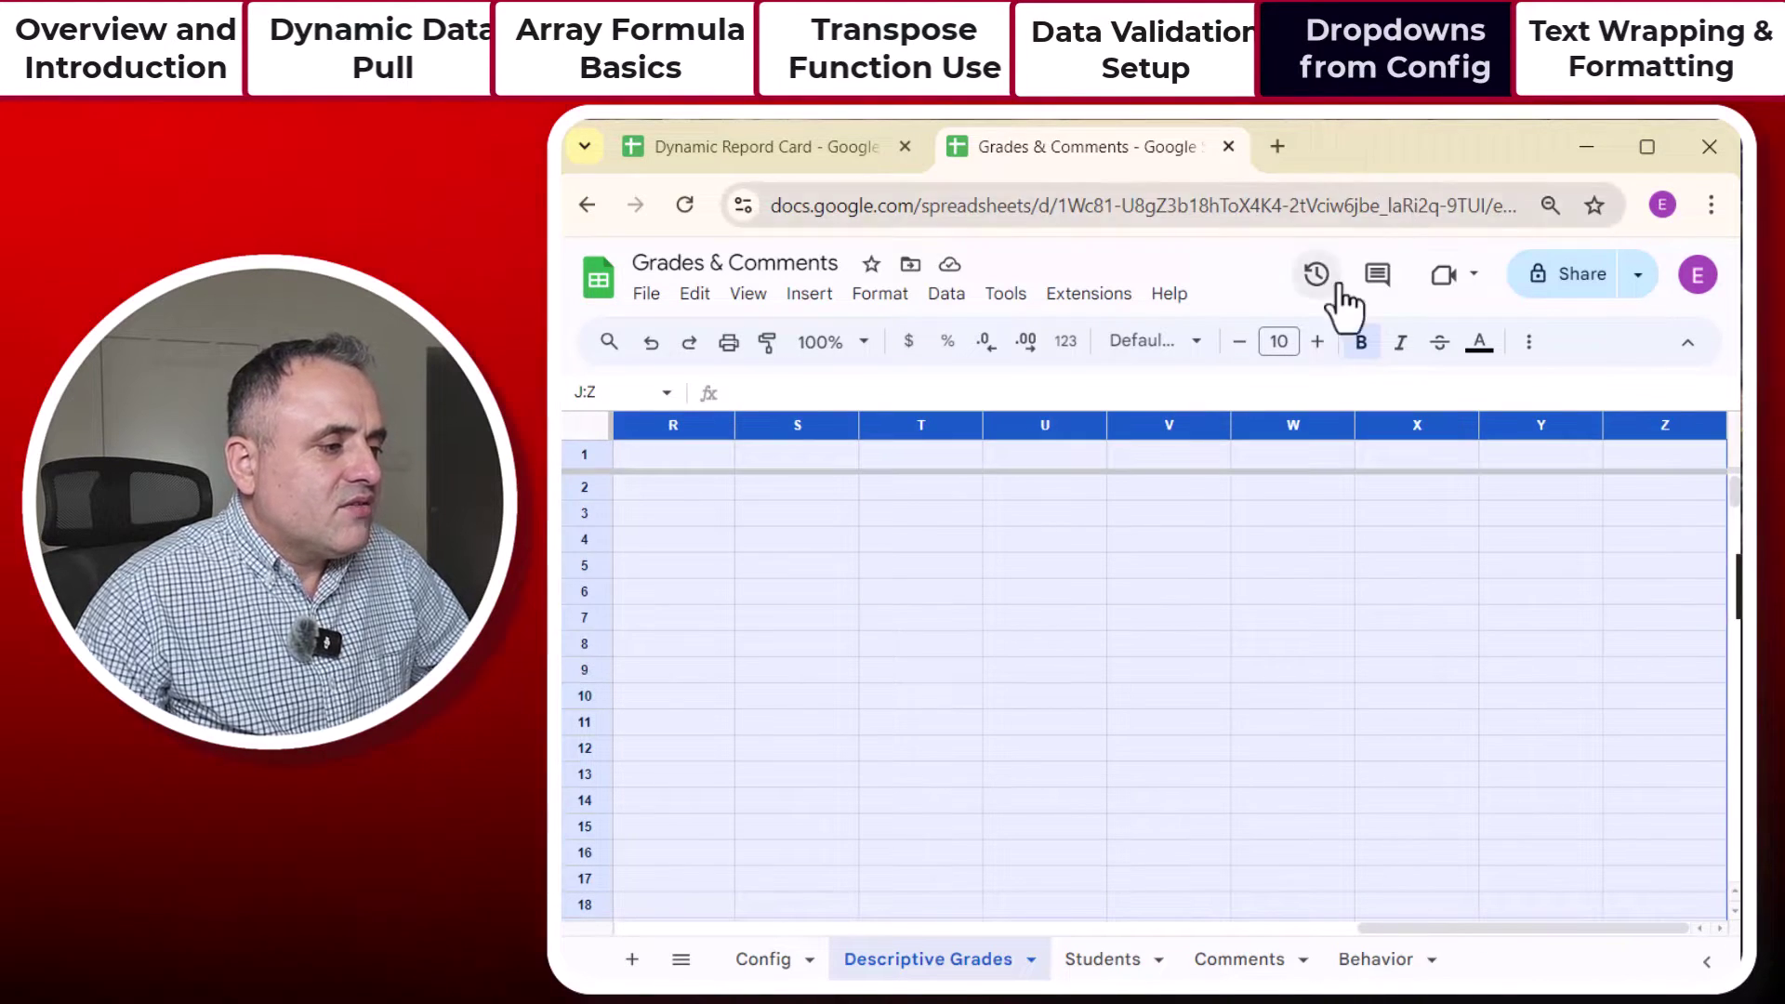
right_click(1288, 418)
click(1355, 620)
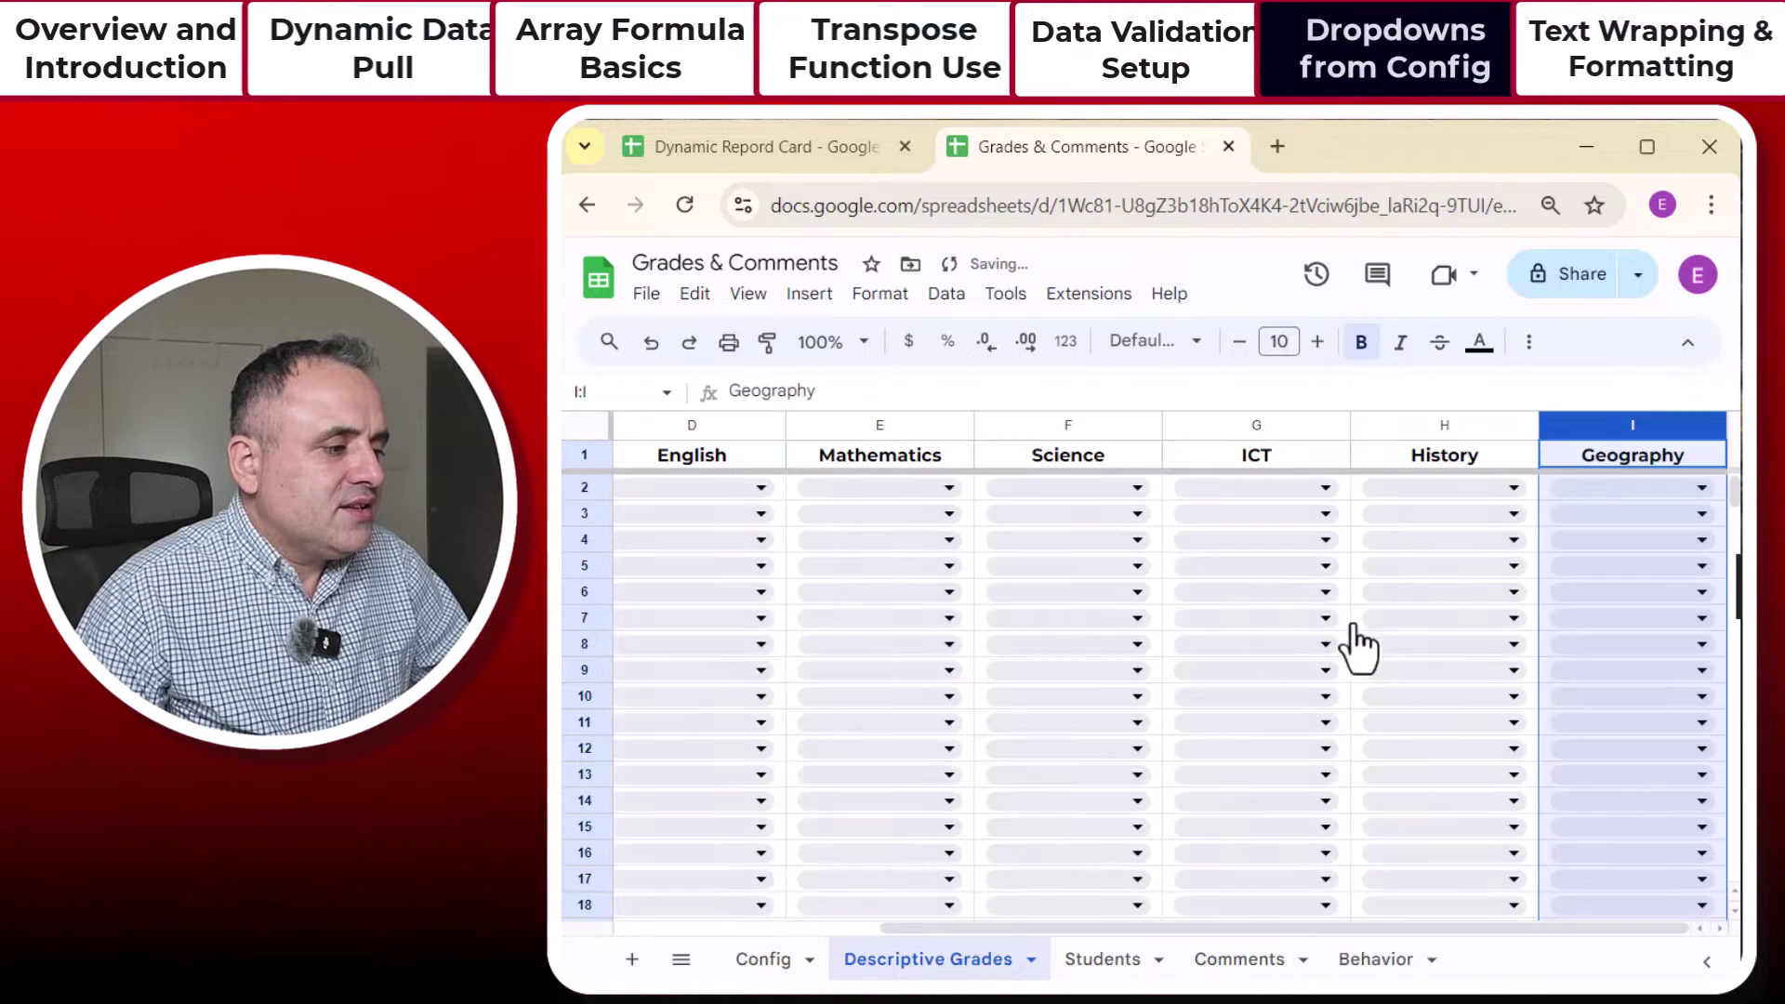
Step: Delete the empty rows 52 through 1000
scroll(1006, 805, down, 10)
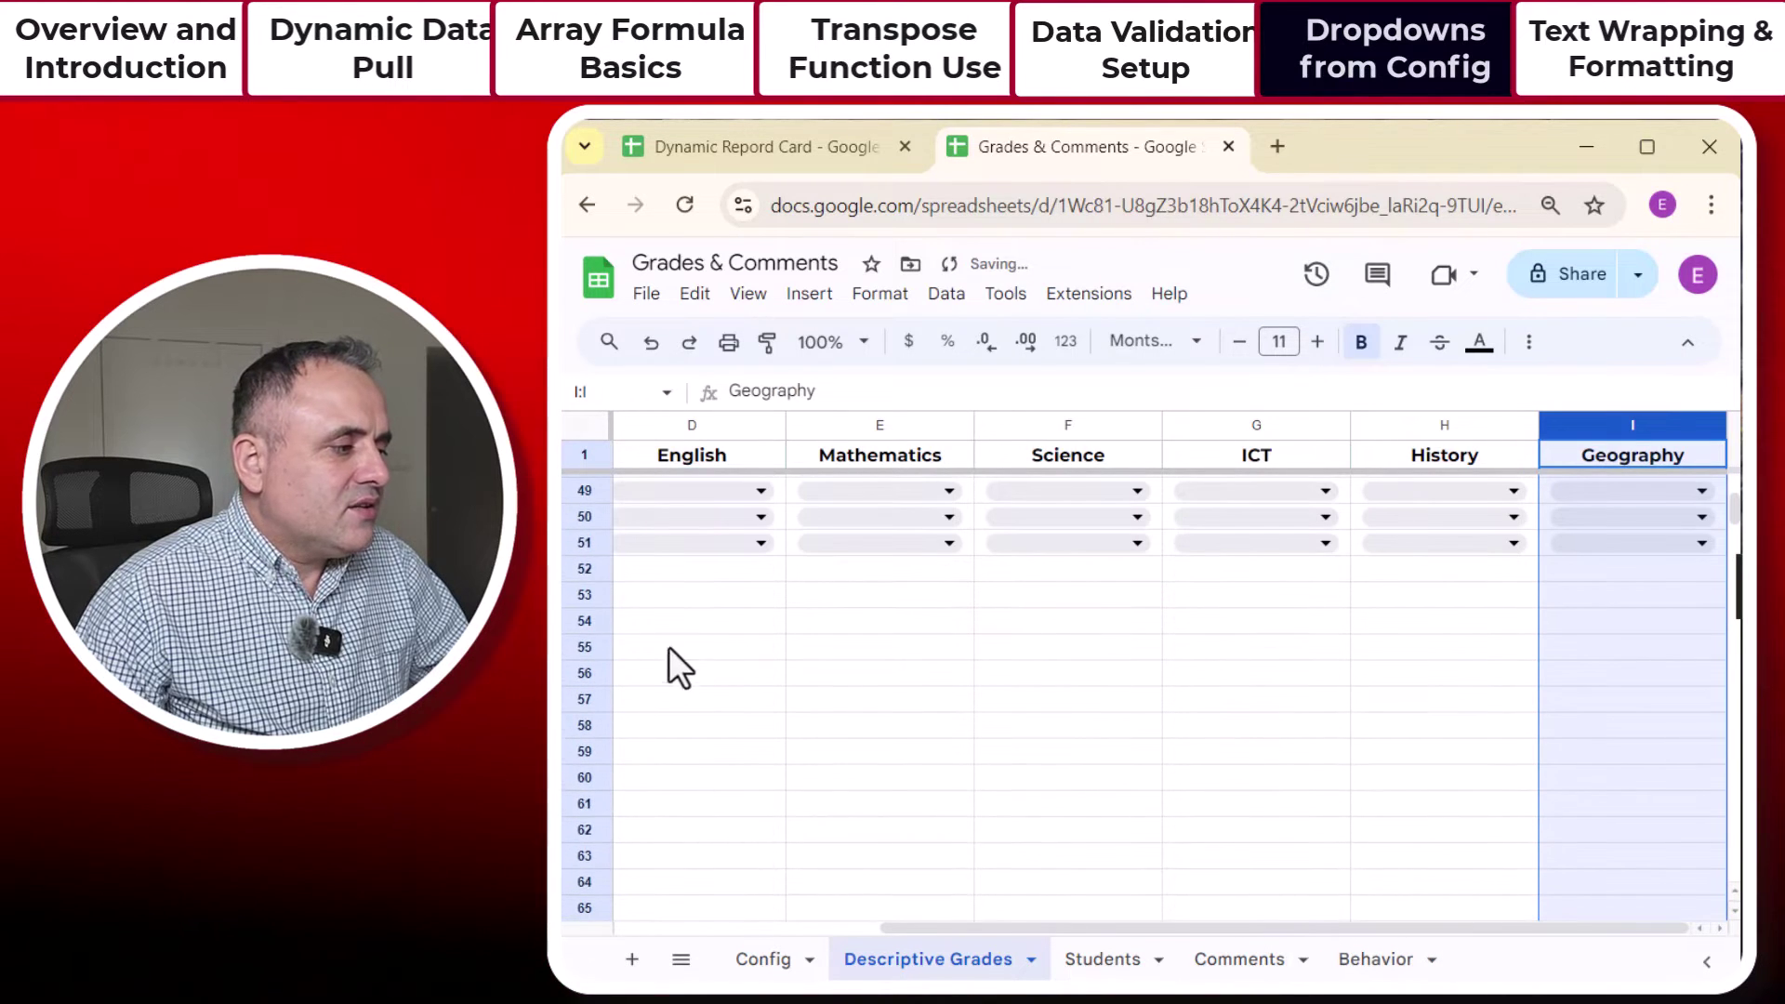
click(587, 568)
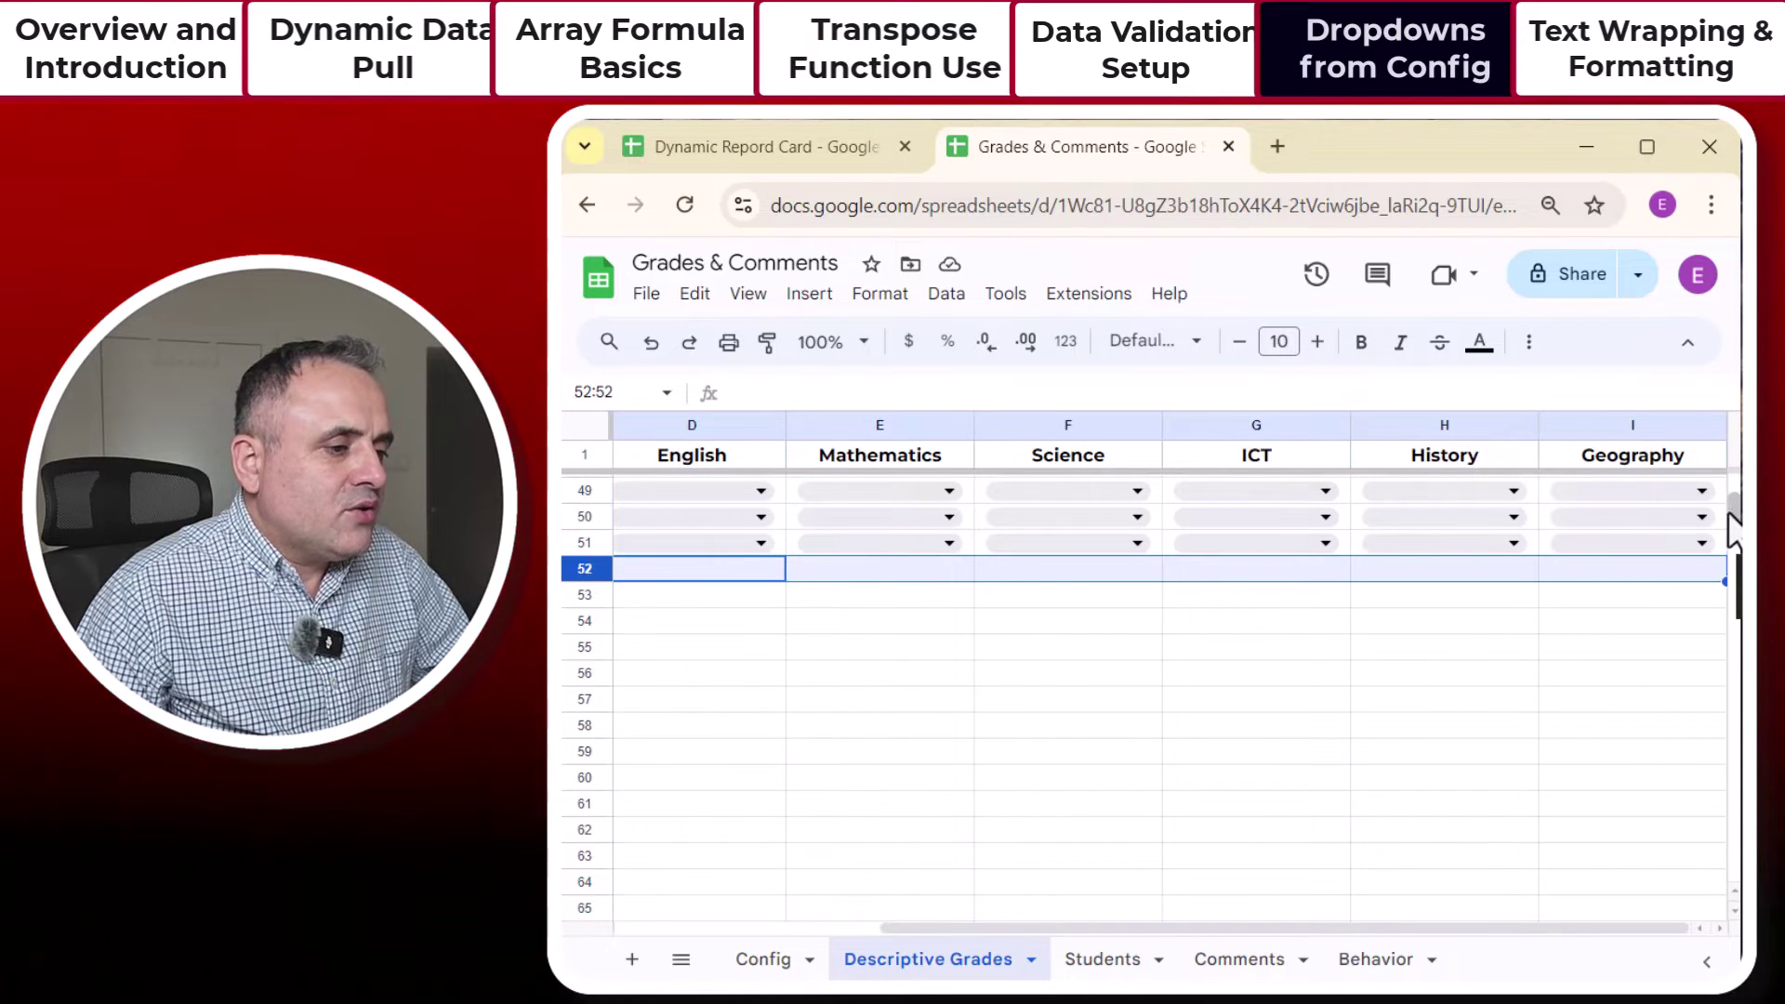
drag(1733, 516, 1727, 913)
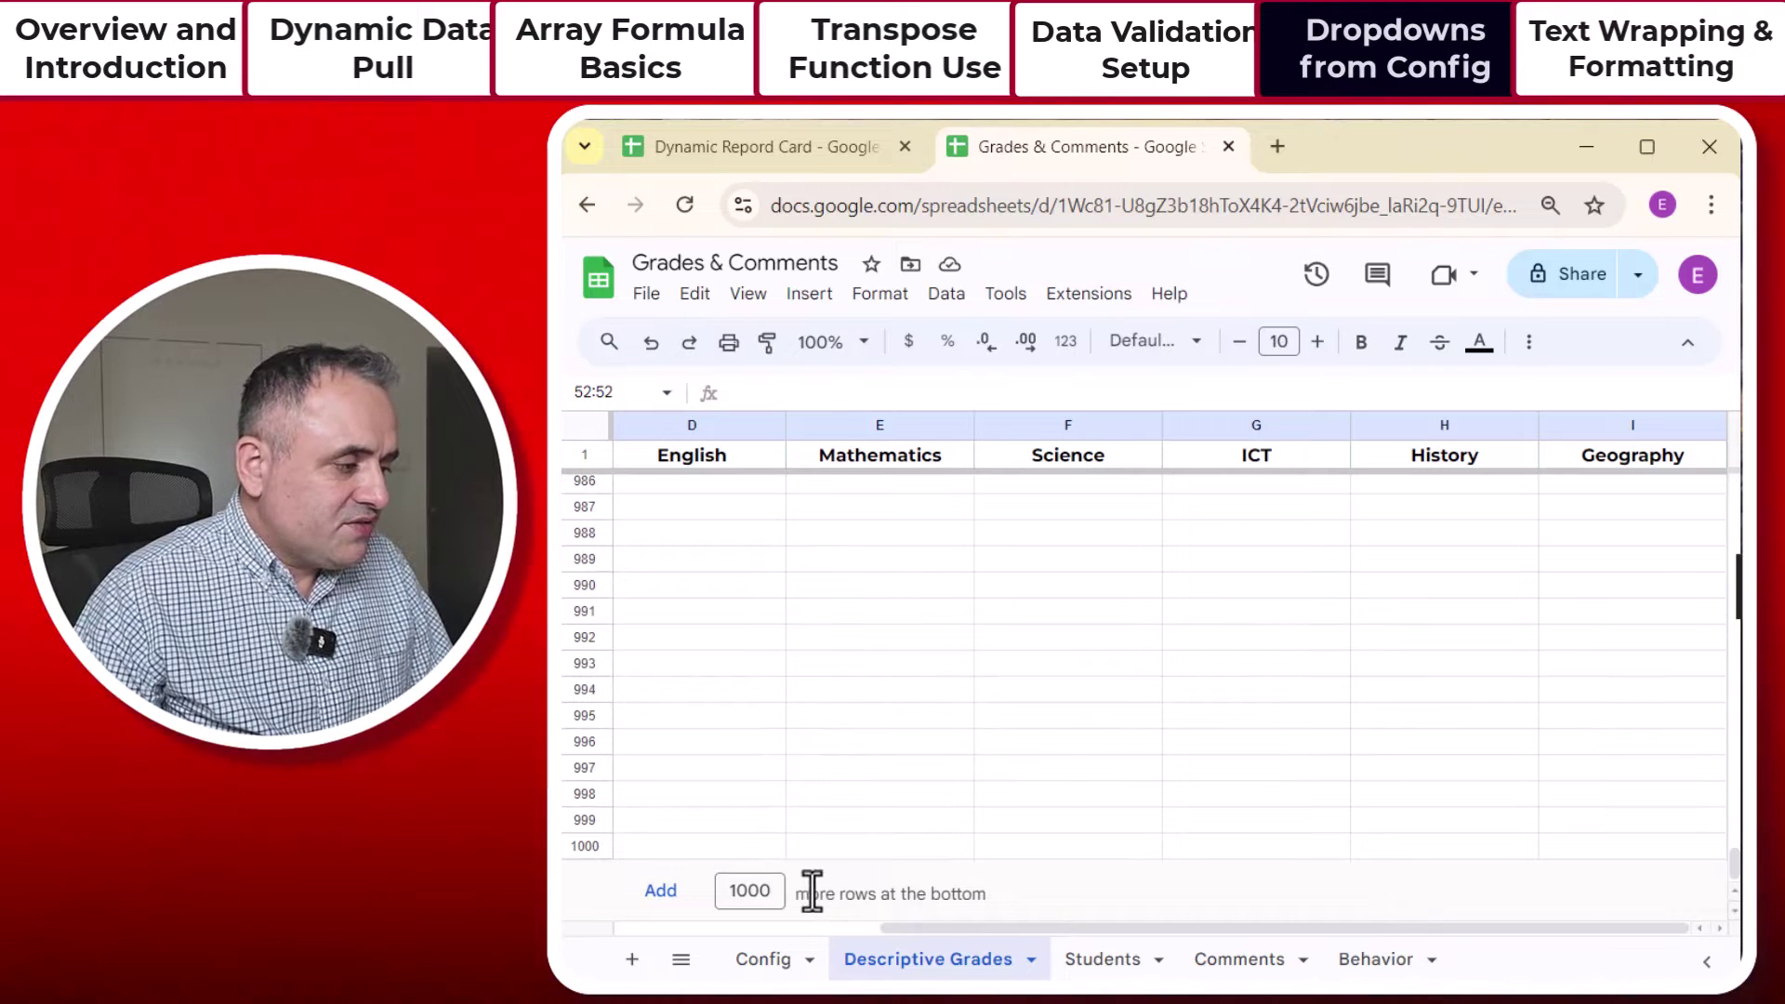
shift+click(579, 845)
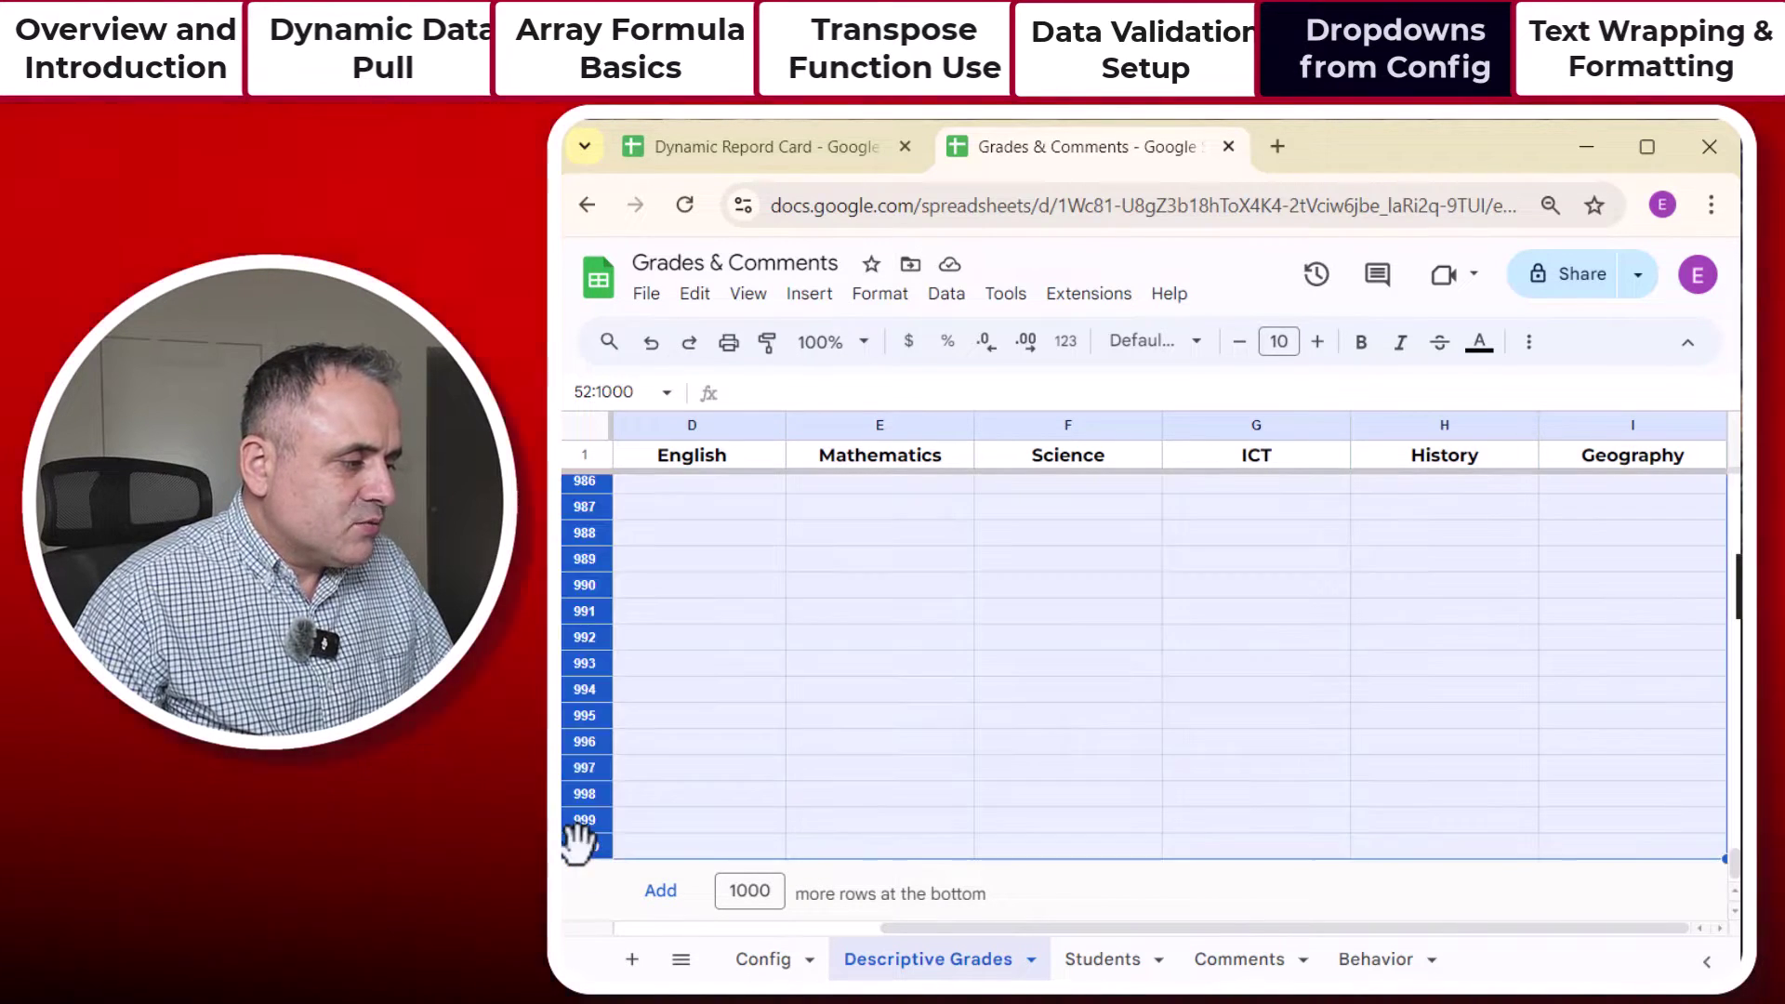
scroll(738, 692, up, 5)
scroll(740, 676, up, 10)
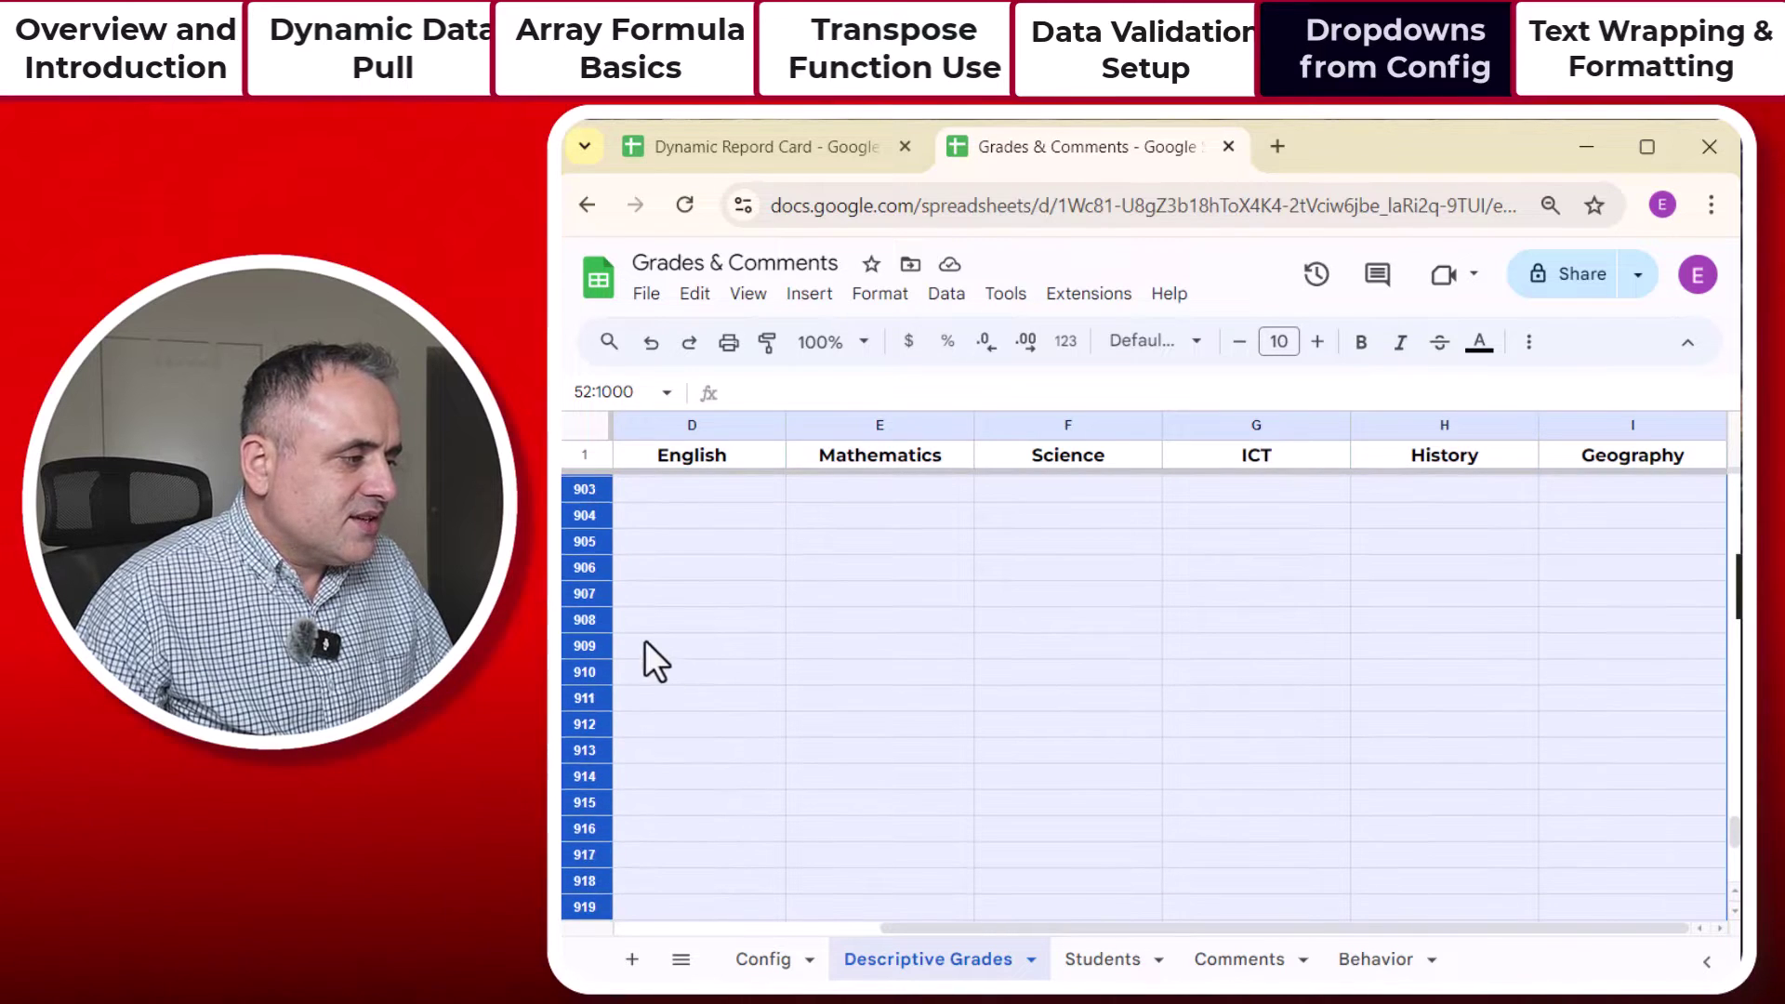
right_click(593, 595)
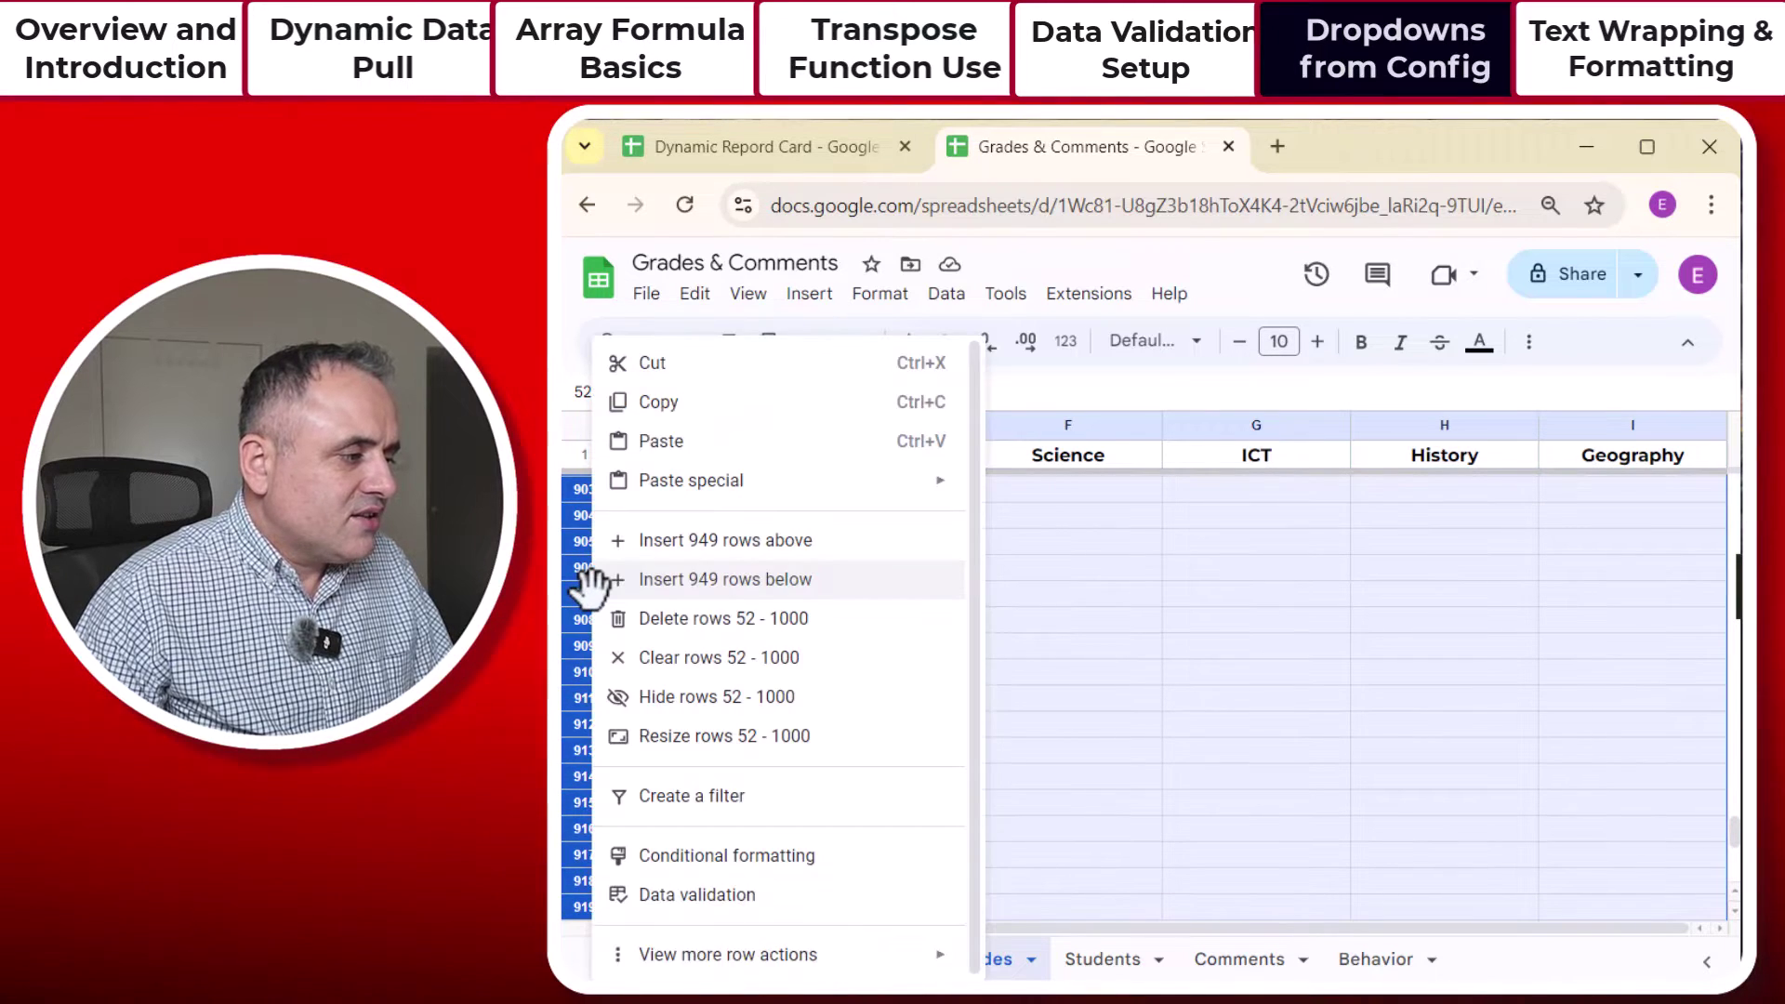
click(641, 623)
scroll(1347, 786, right, 5)
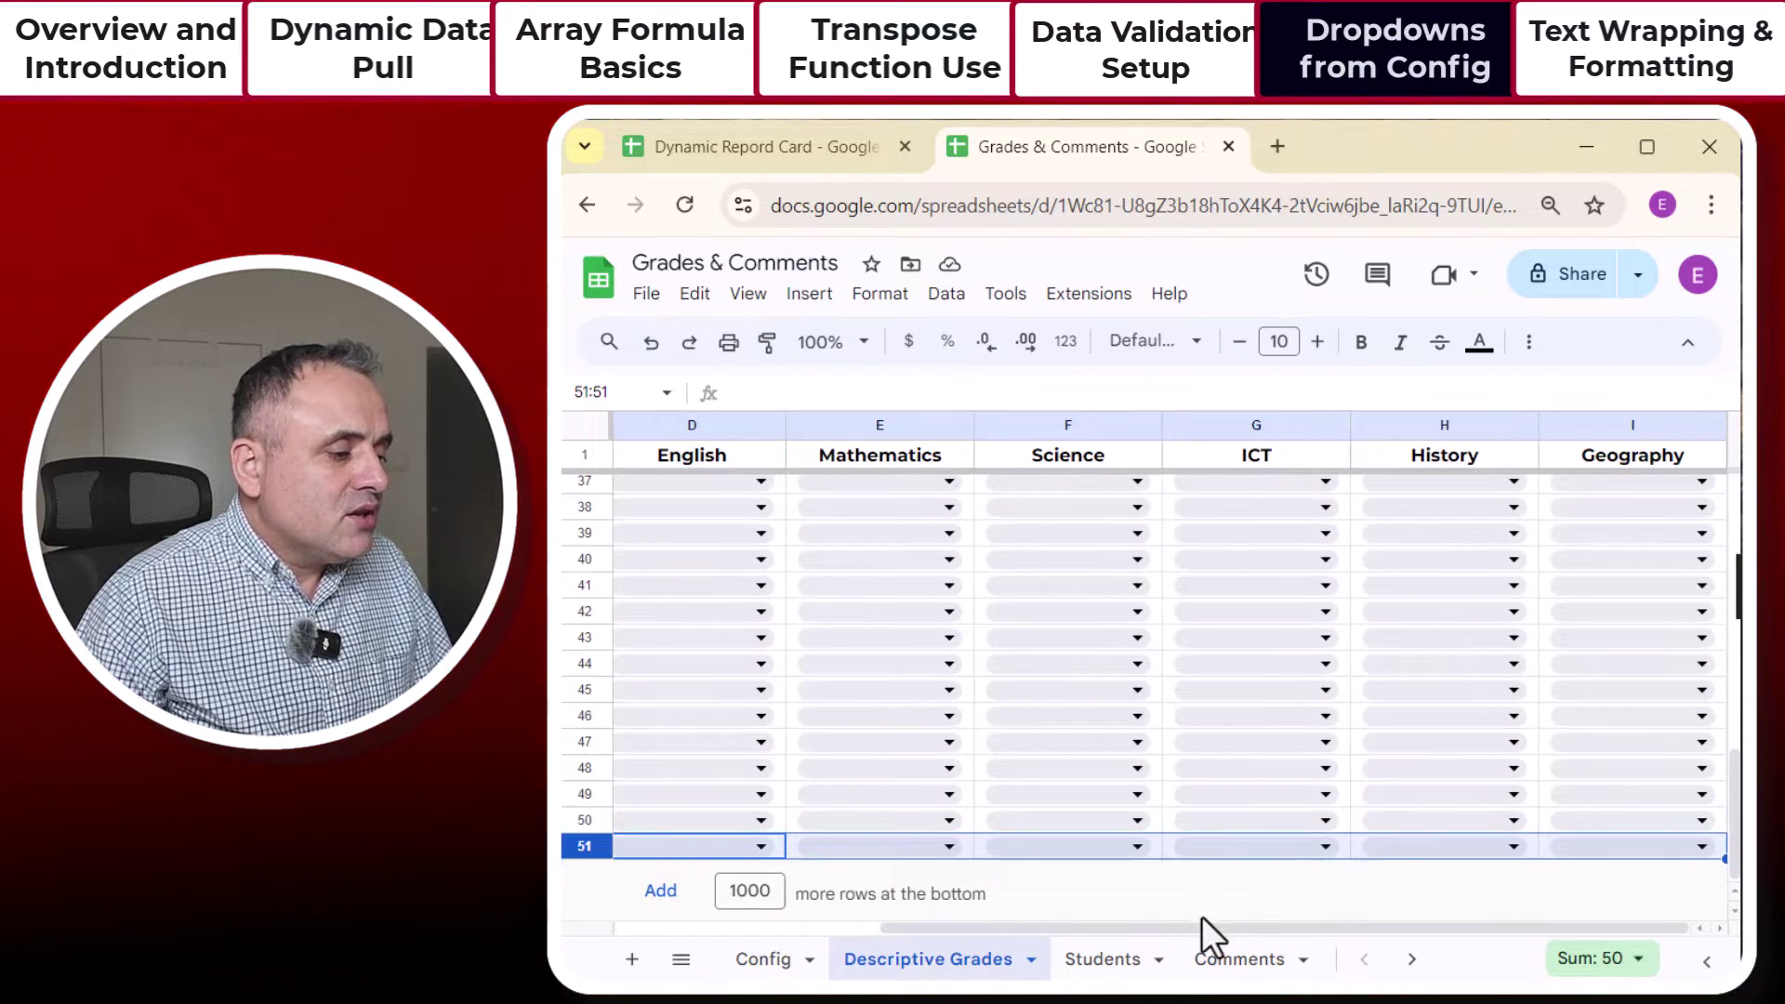
drag(1174, 928, 870, 944)
scroll(1111, 686, up, 10)
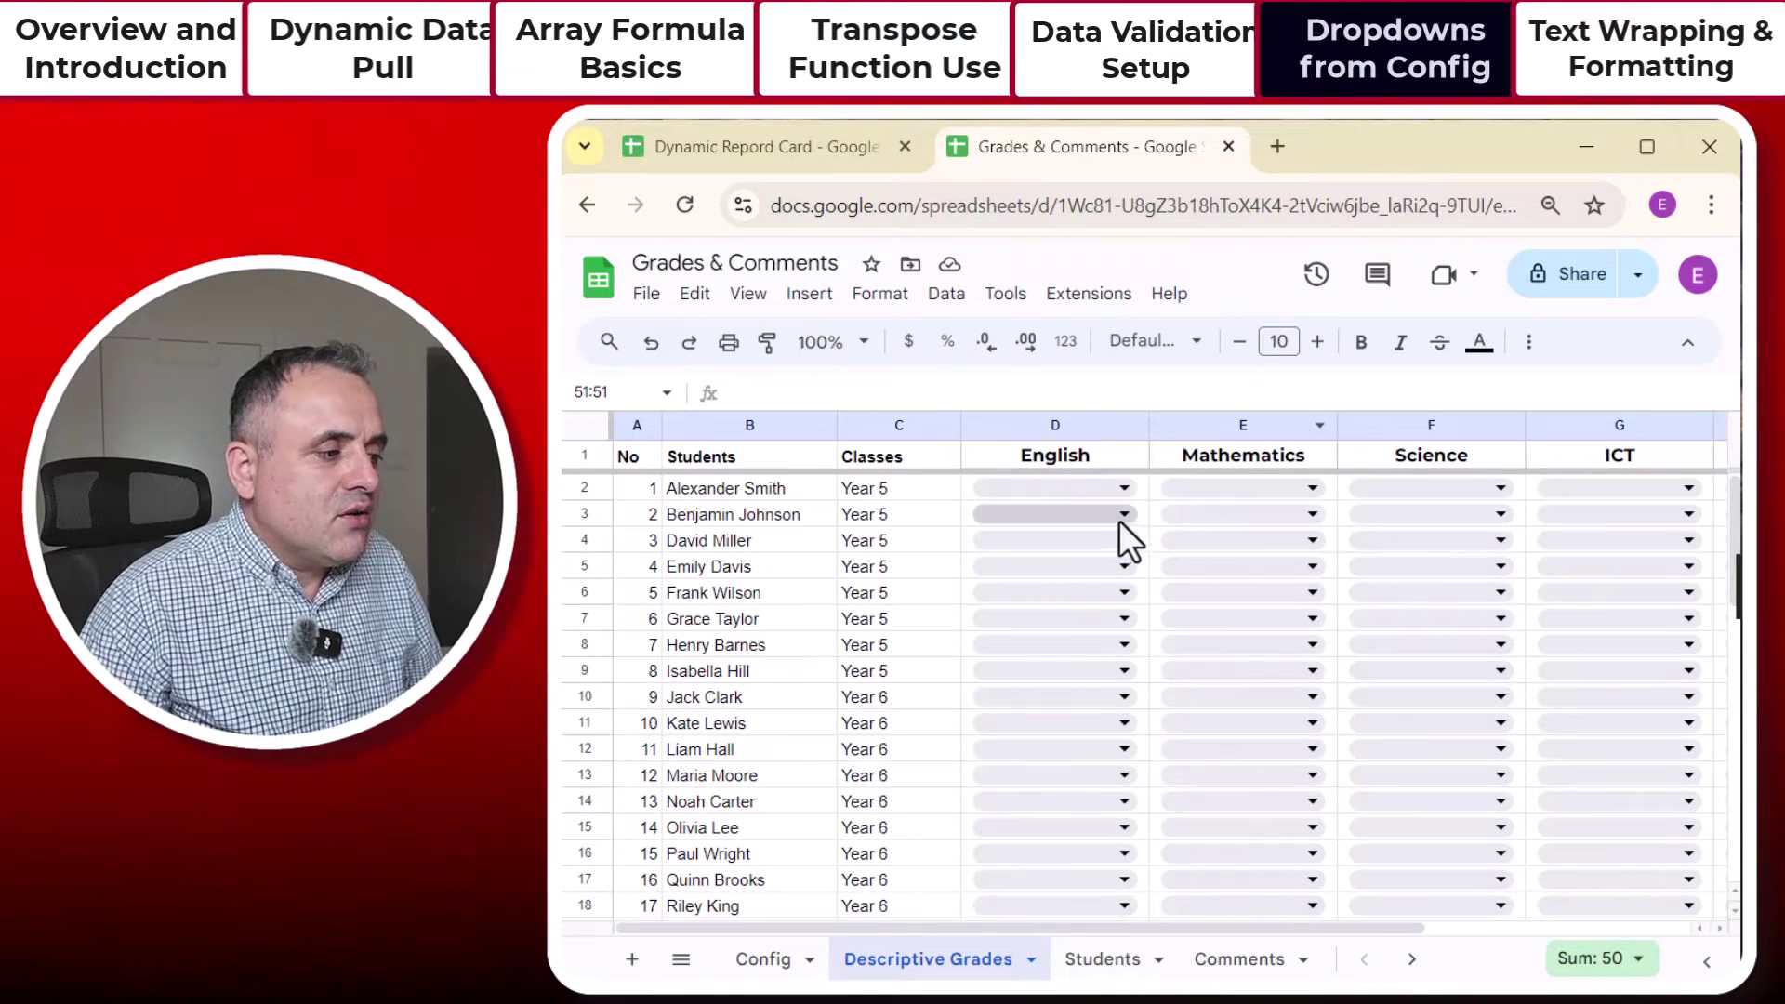
Step: Pick grades from the dropdowns: Developing in D2 and Emerging in E3
click(1126, 493)
click(1039, 634)
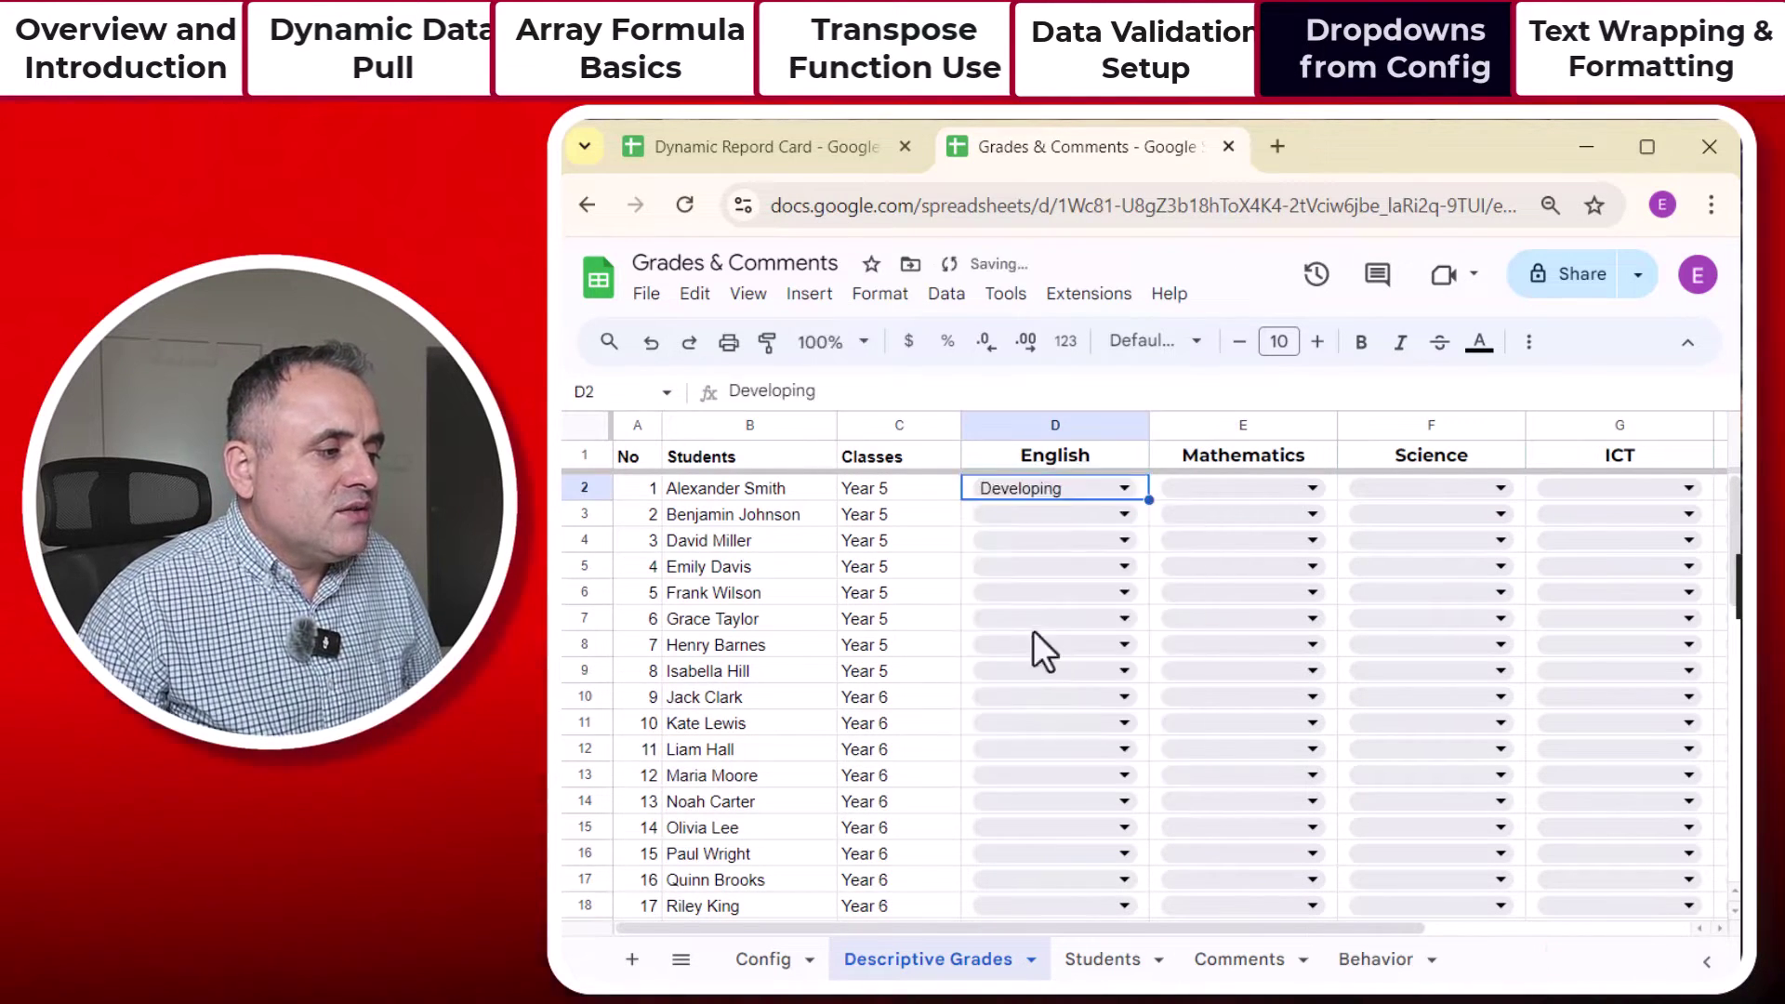
click(1318, 514)
click(1236, 701)
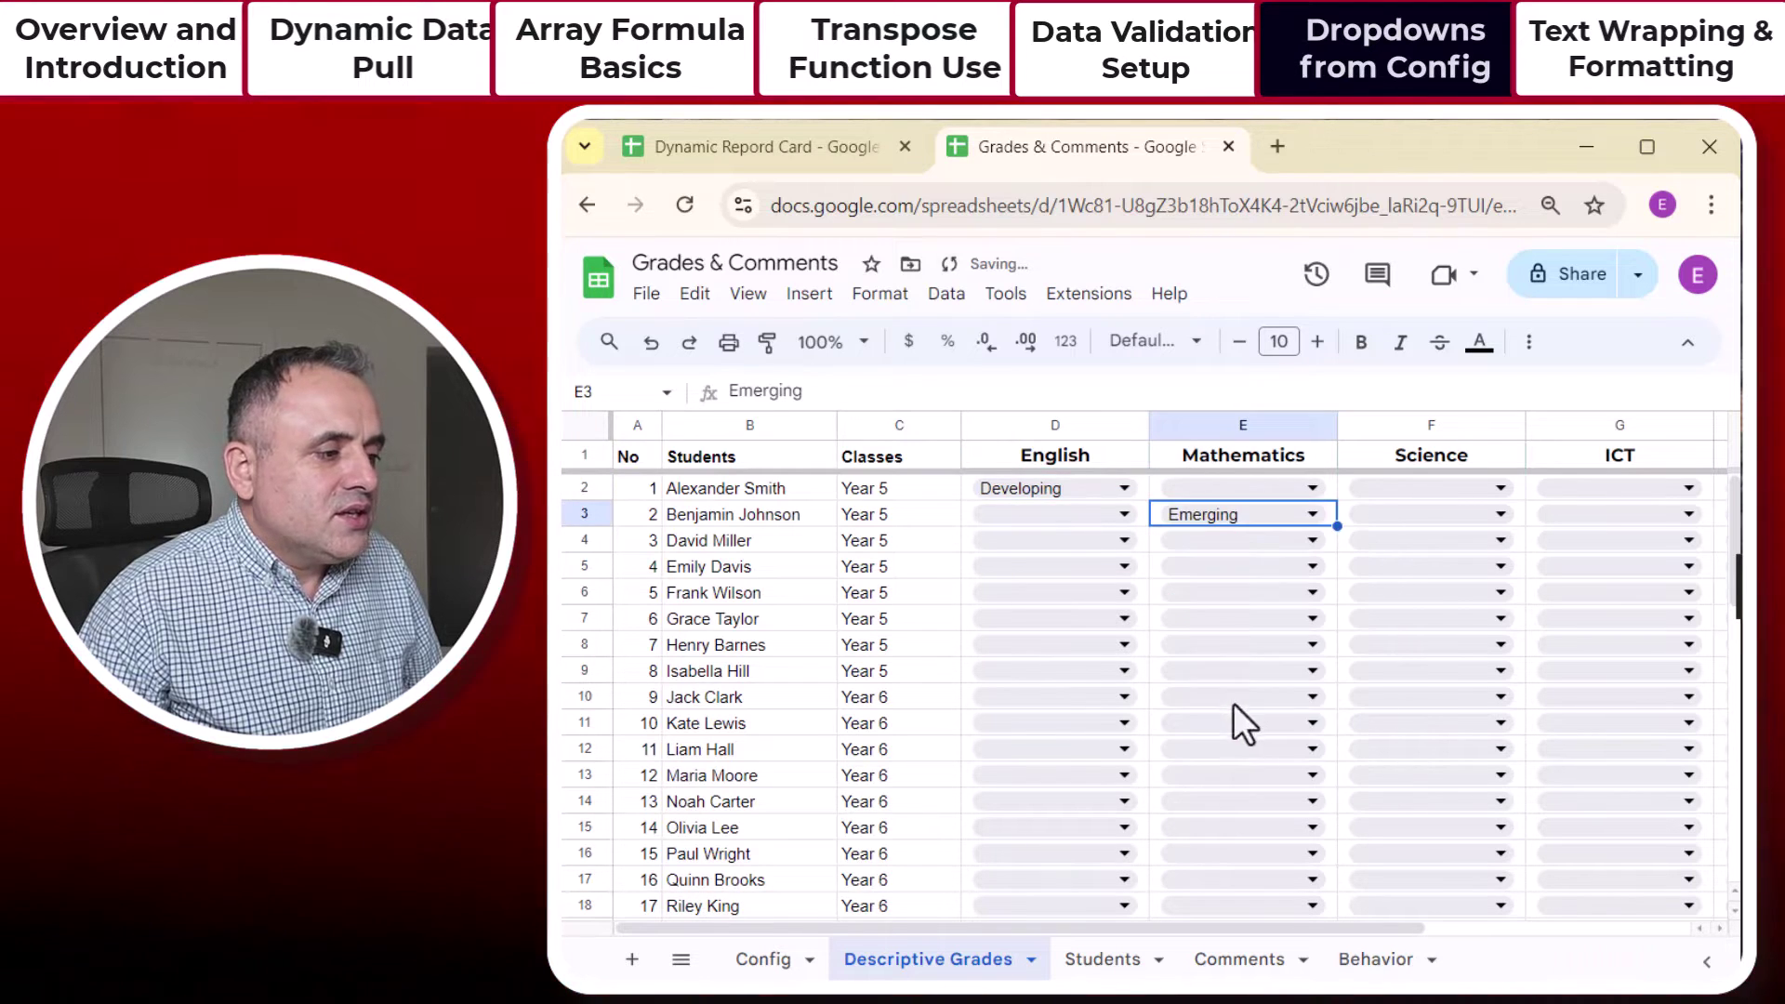
click(1500, 549)
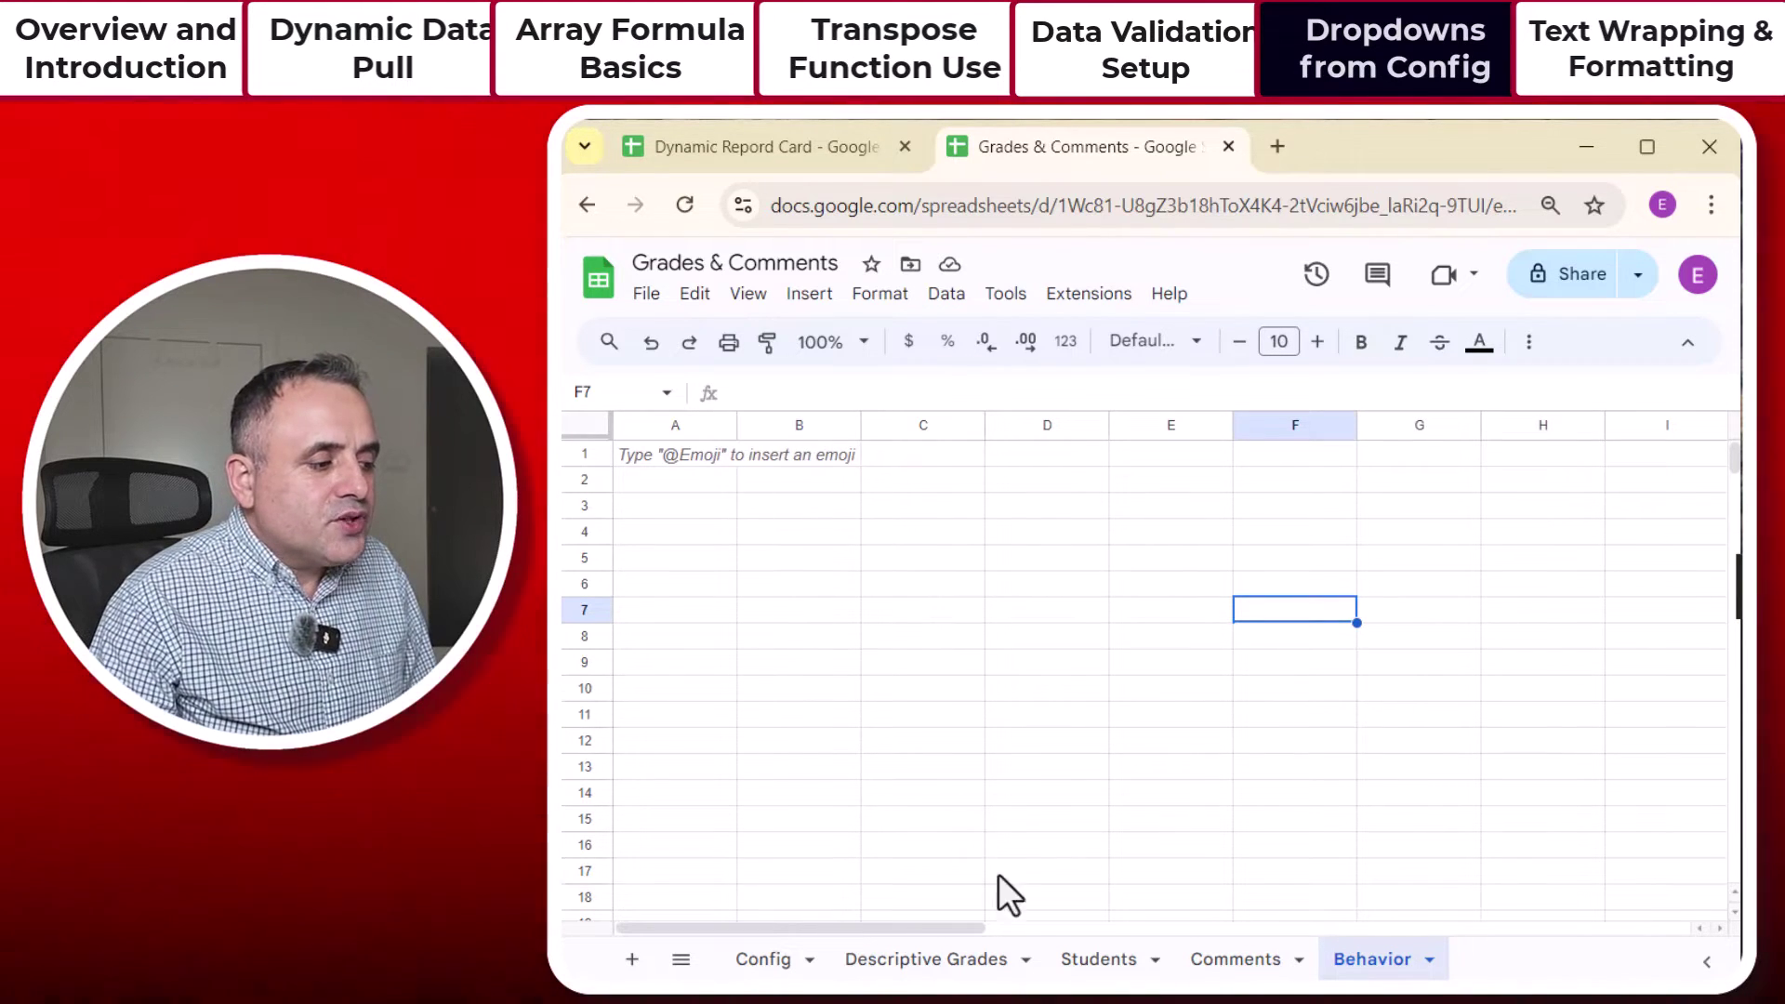
Step: Delete the empty Behavior sheet
click(976, 959)
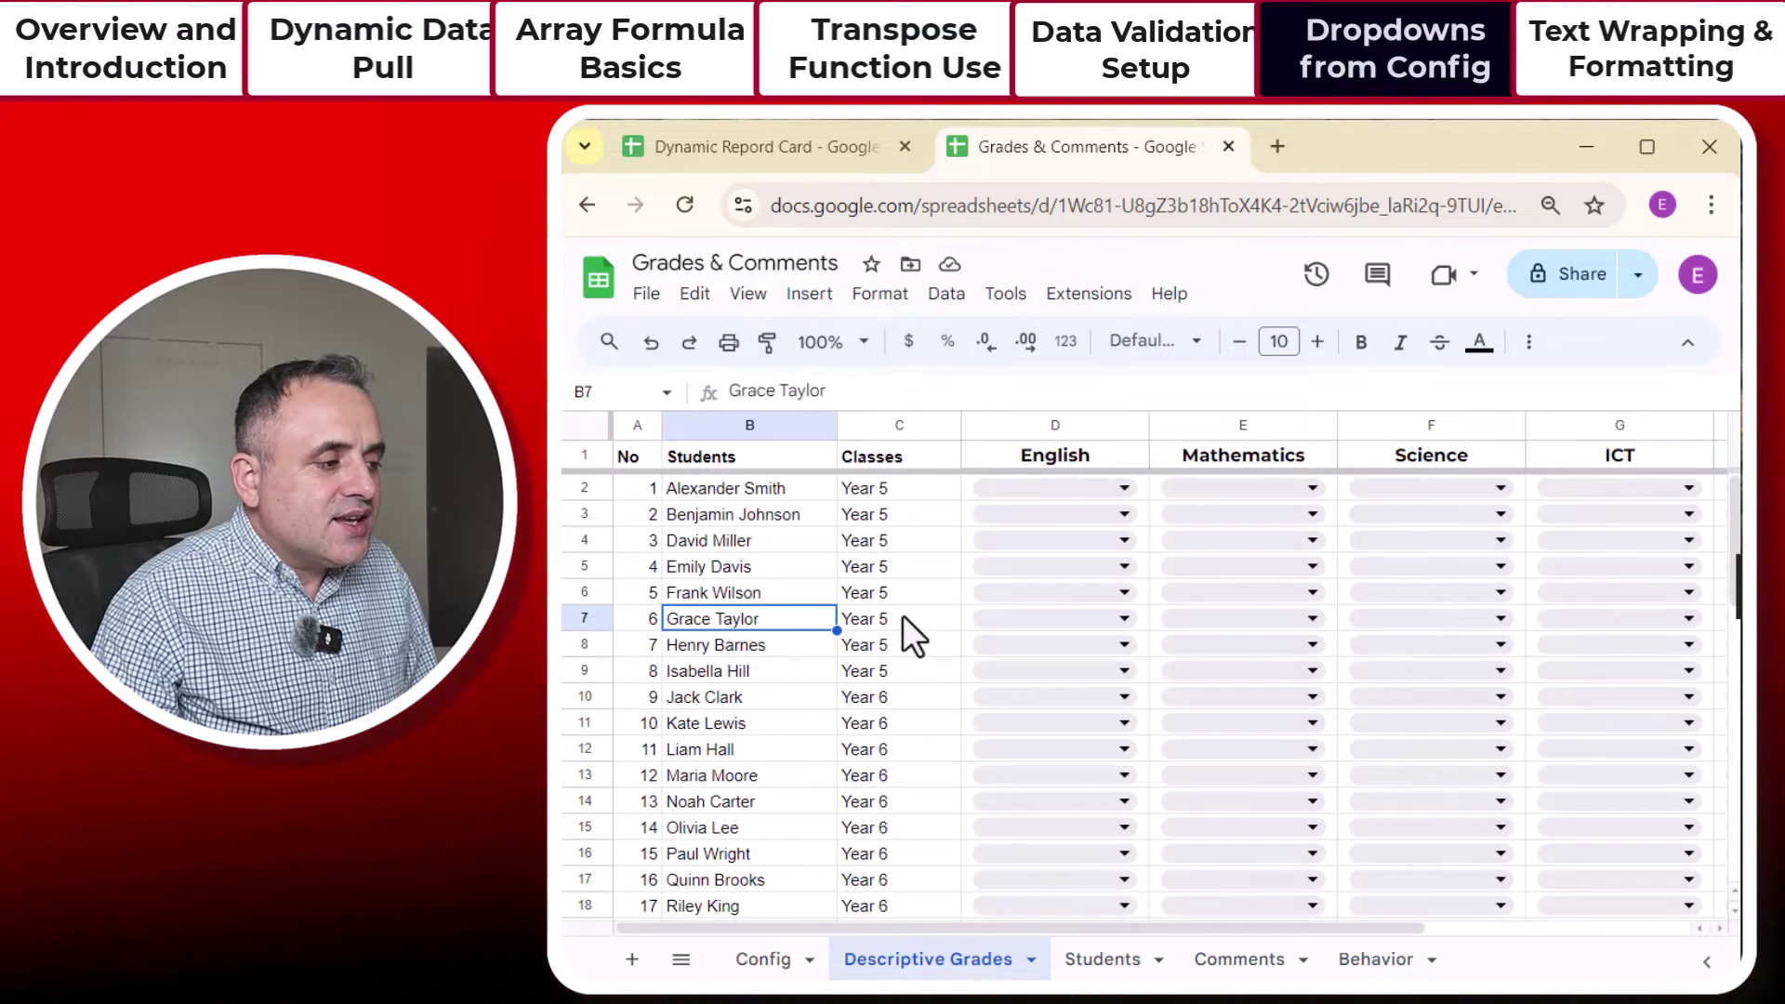
click(1375, 959)
click(926, 959)
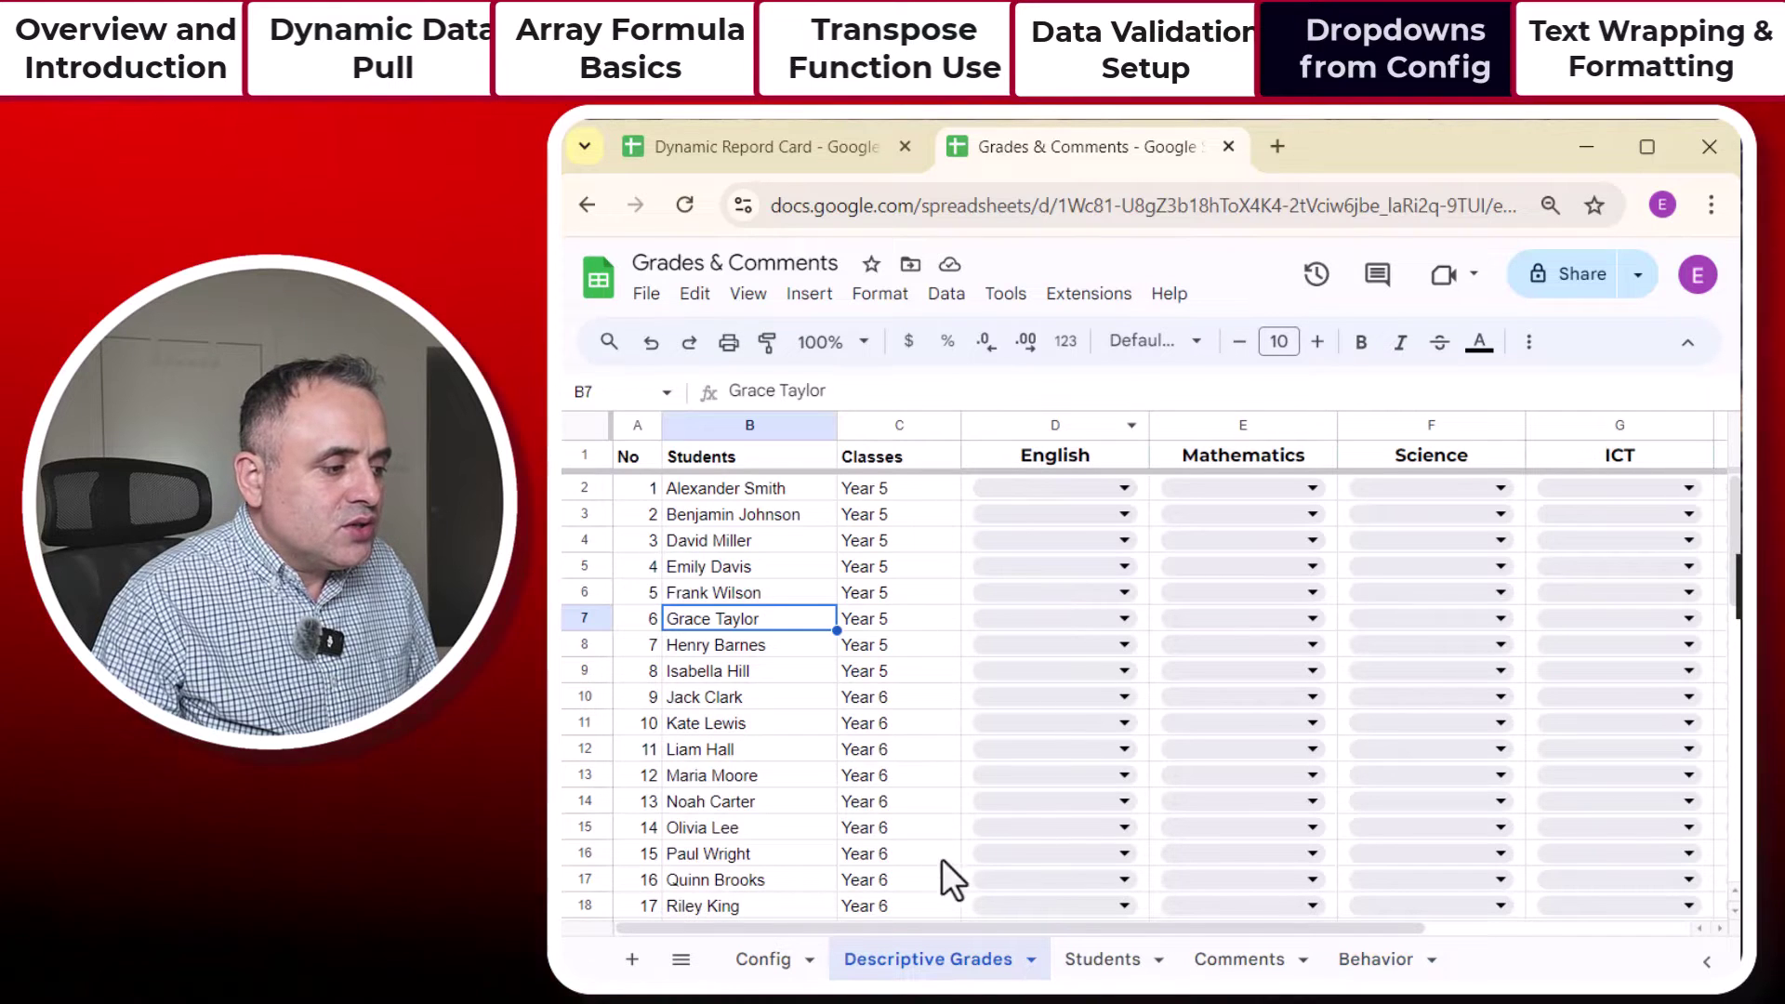
click(1394, 961)
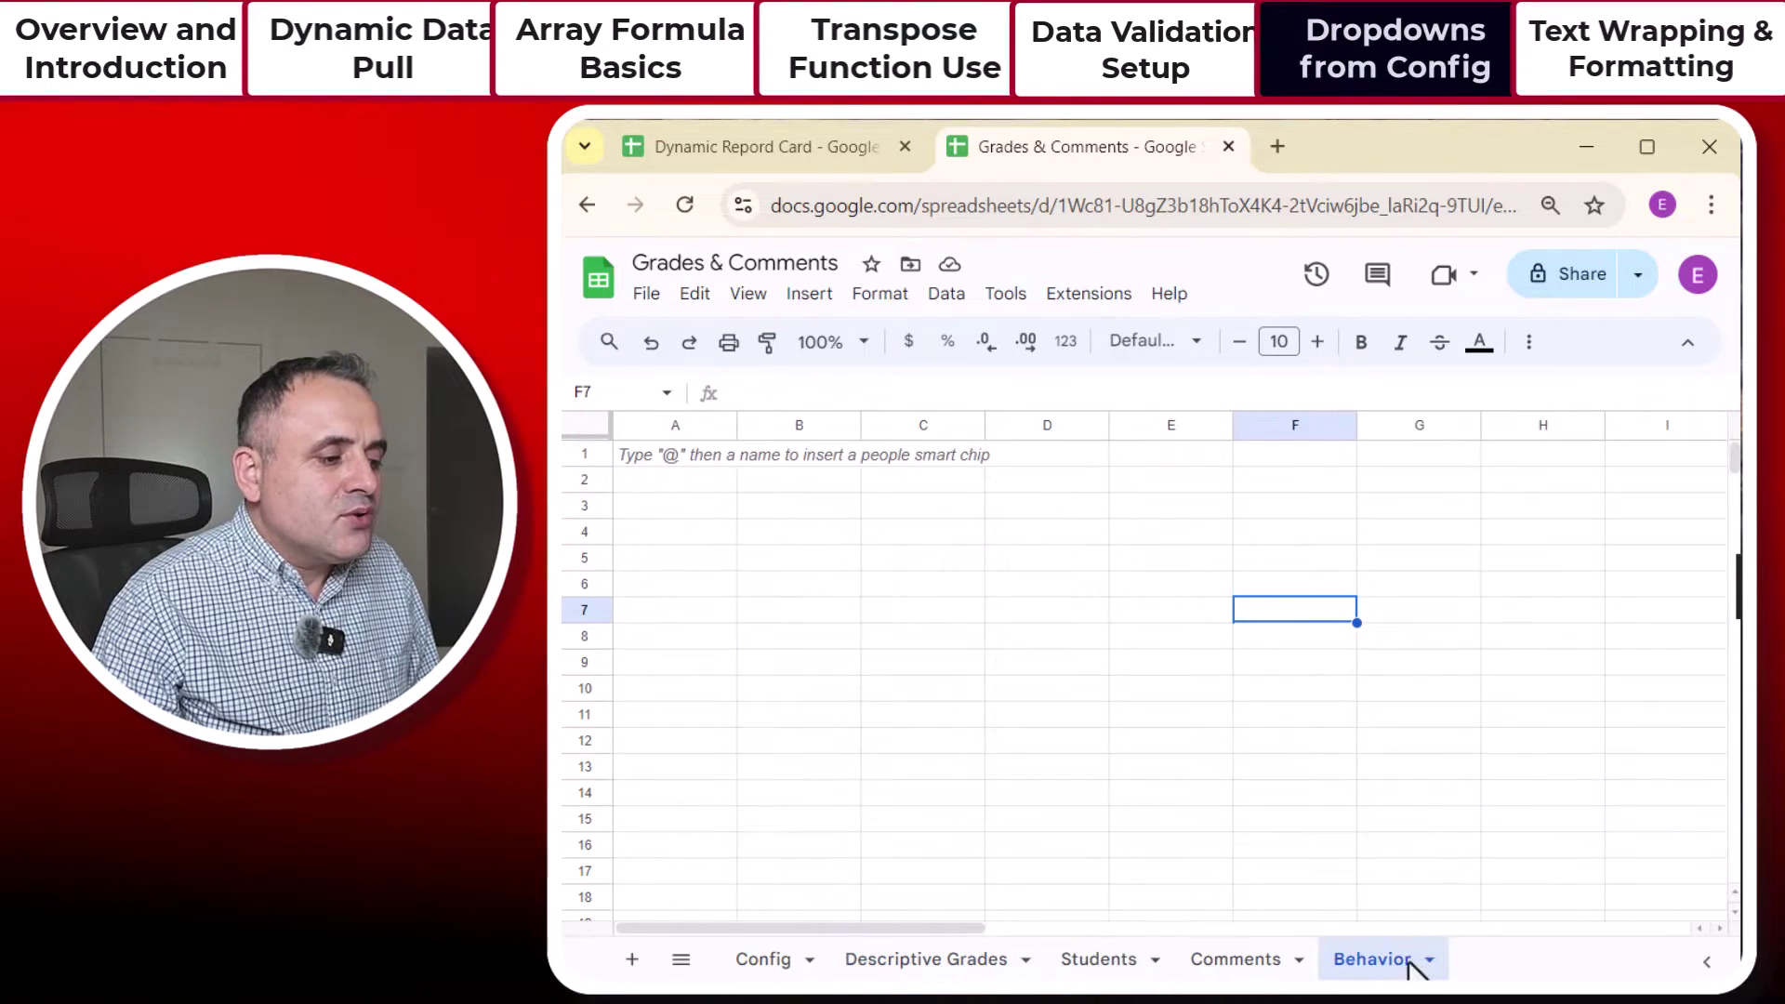
click(1429, 961)
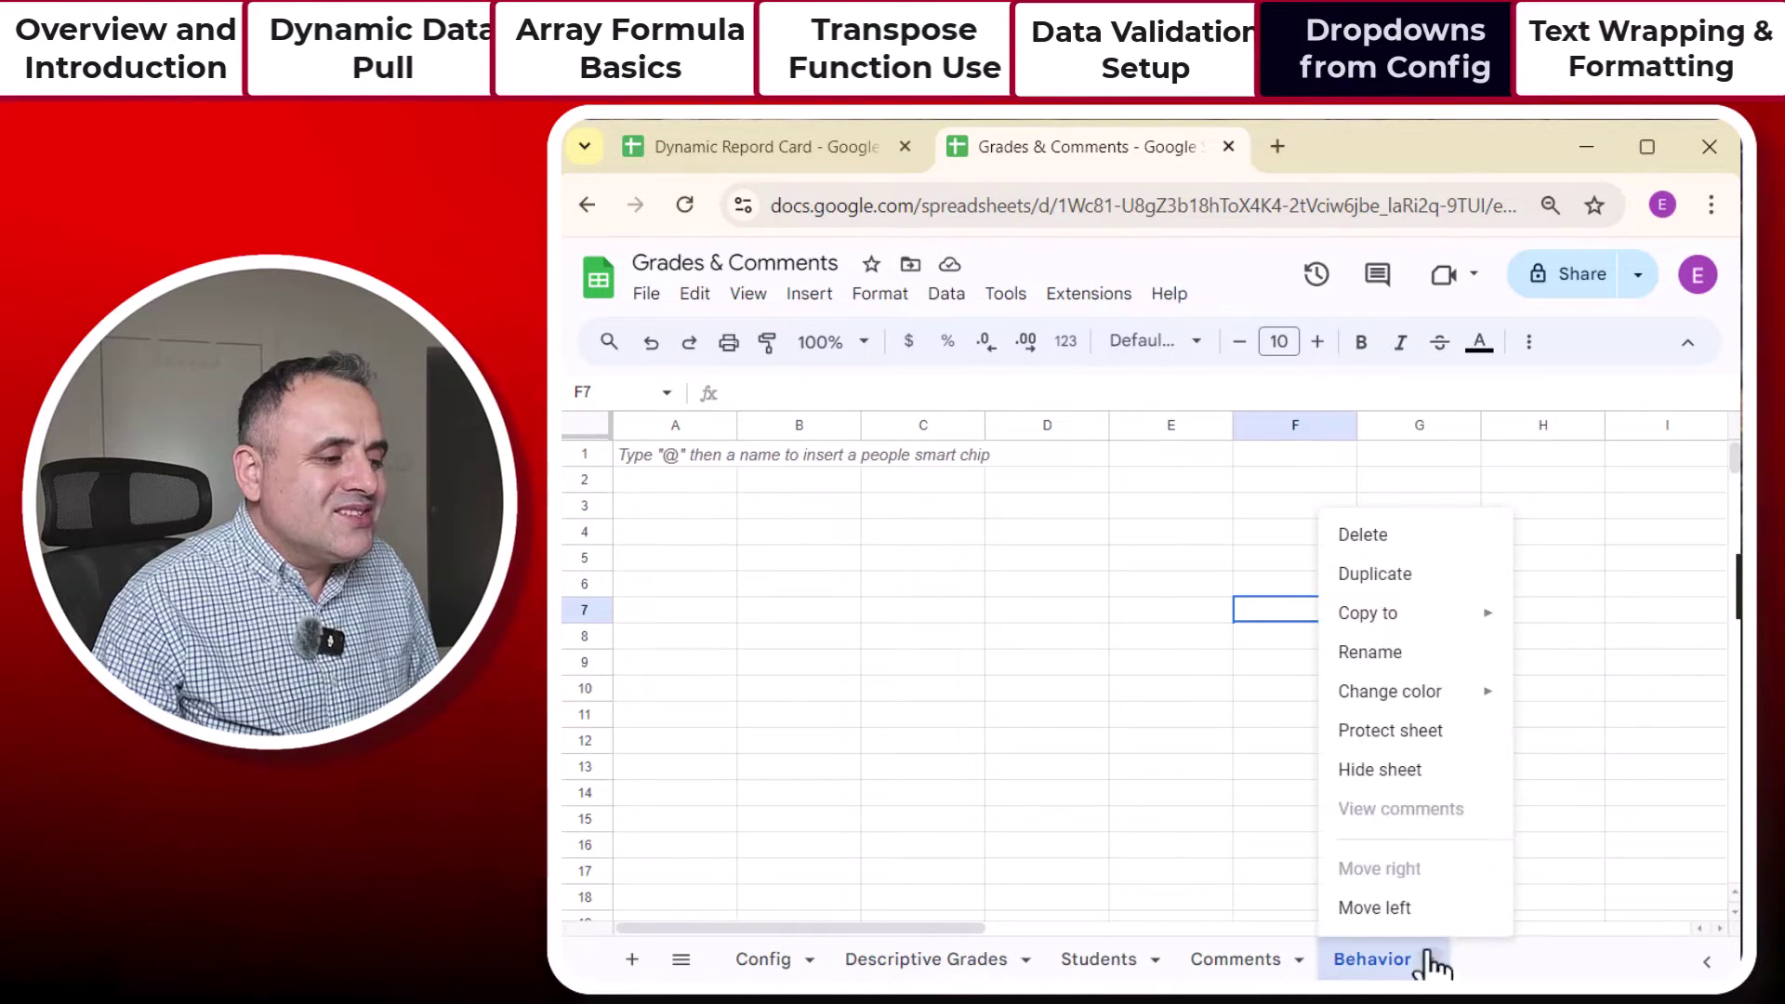
click(1394, 532)
click(1411, 662)
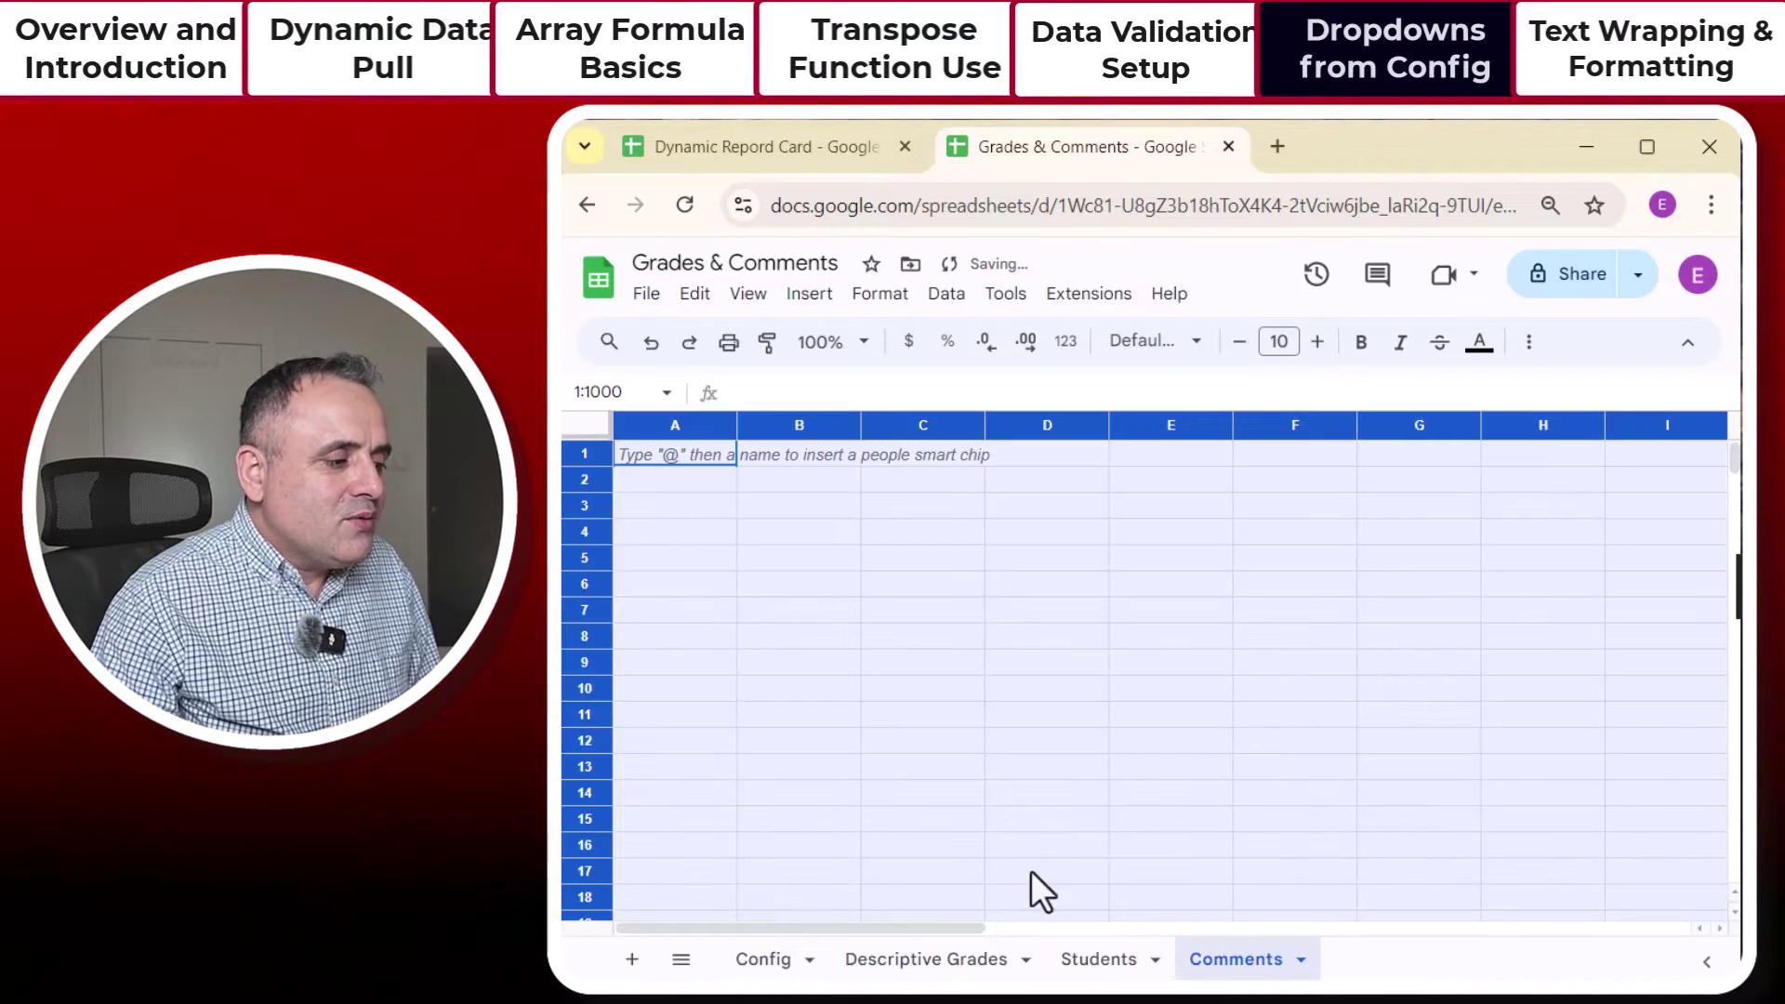
Step: Duplicate the Descriptive Grades sheet and begin renaming the copy
click(953, 961)
click(1031, 961)
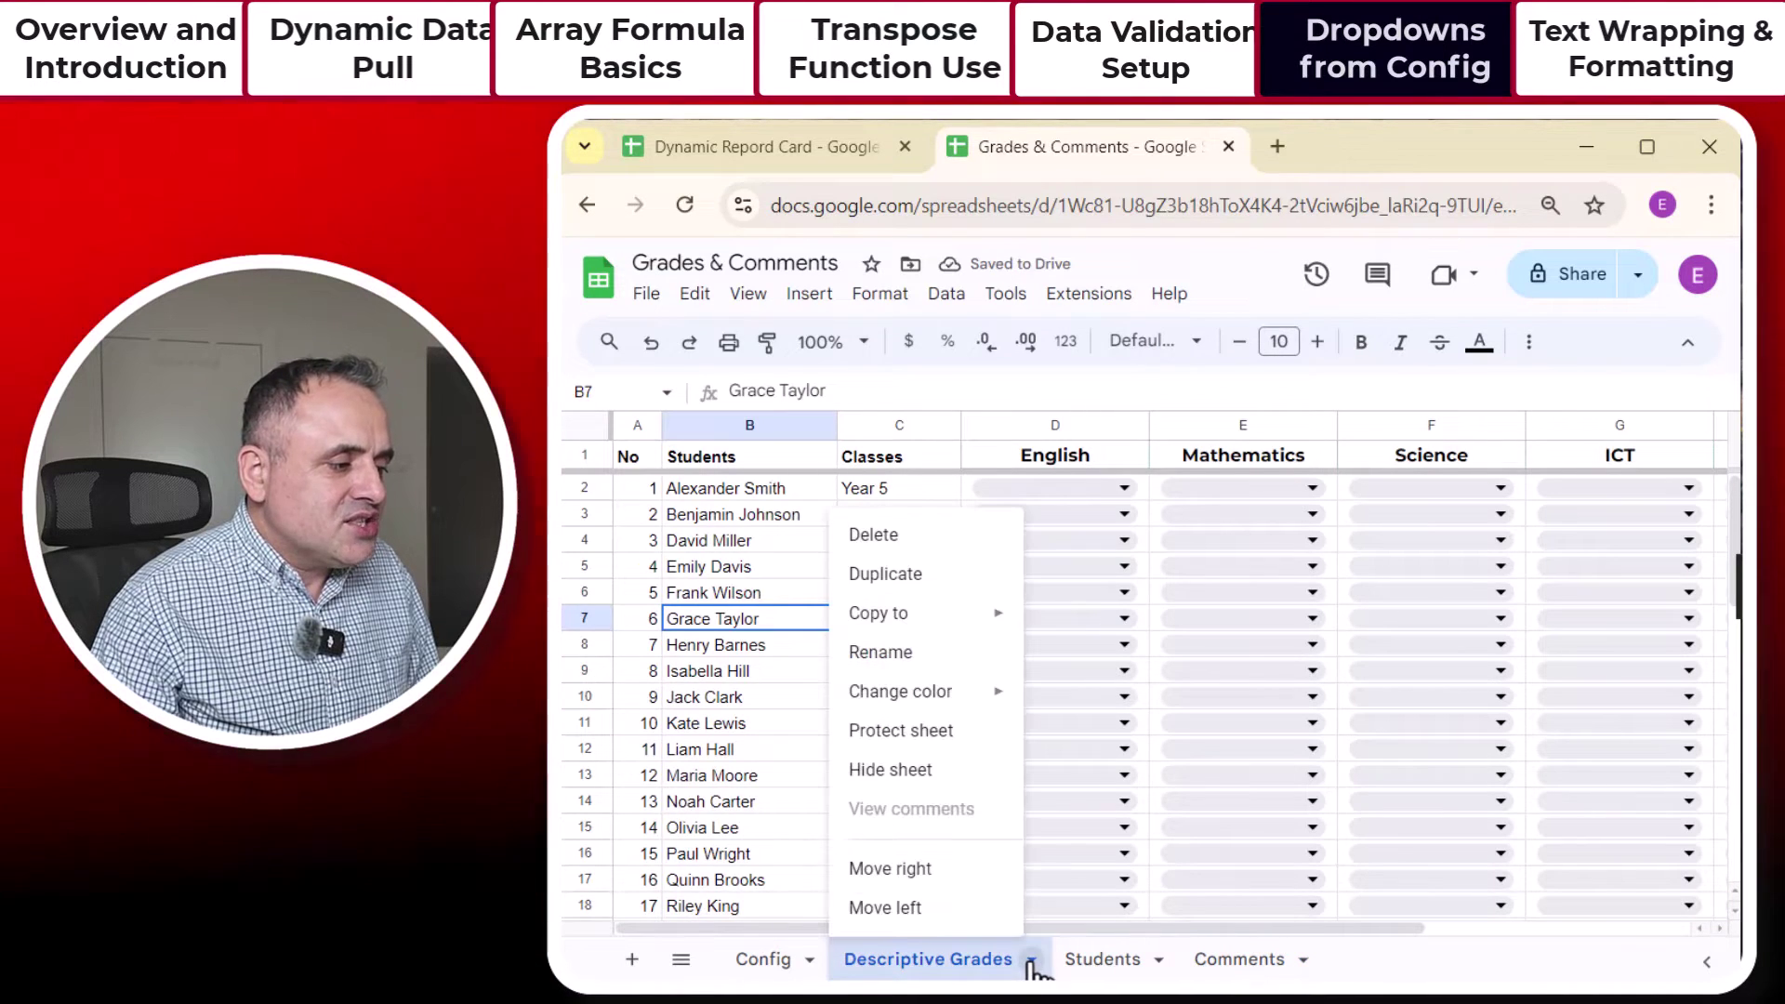
mouse_move(910, 702)
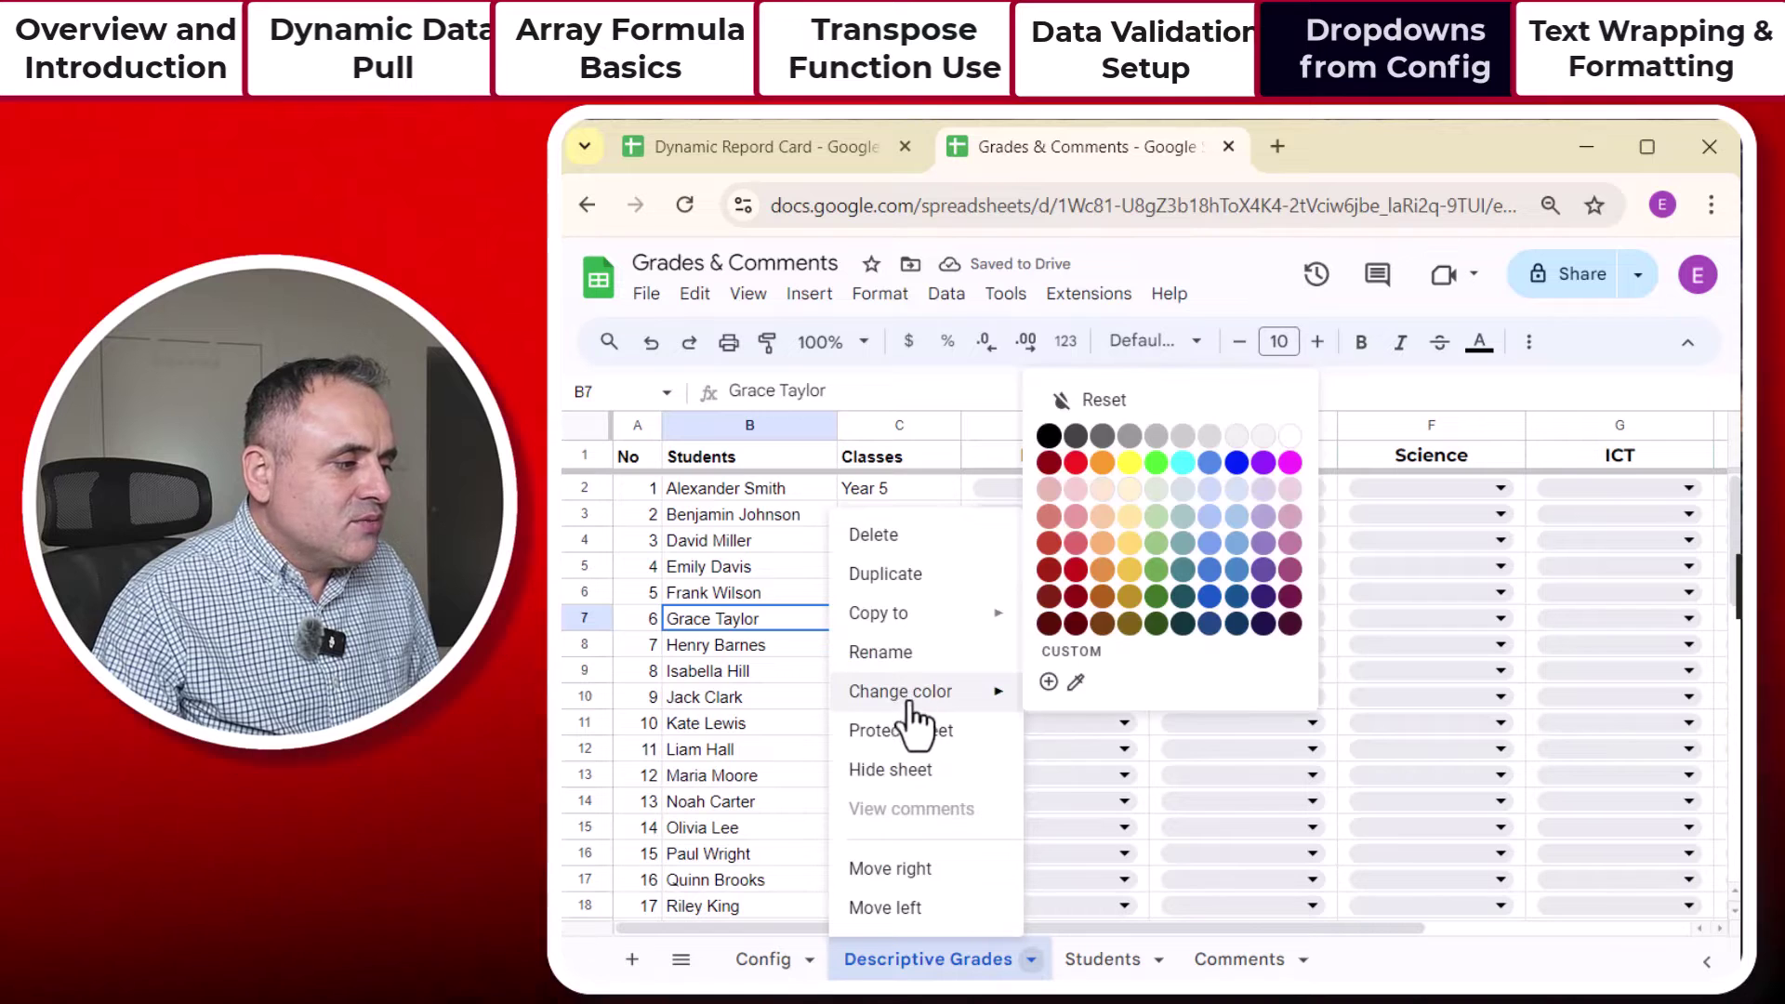
click(908, 572)
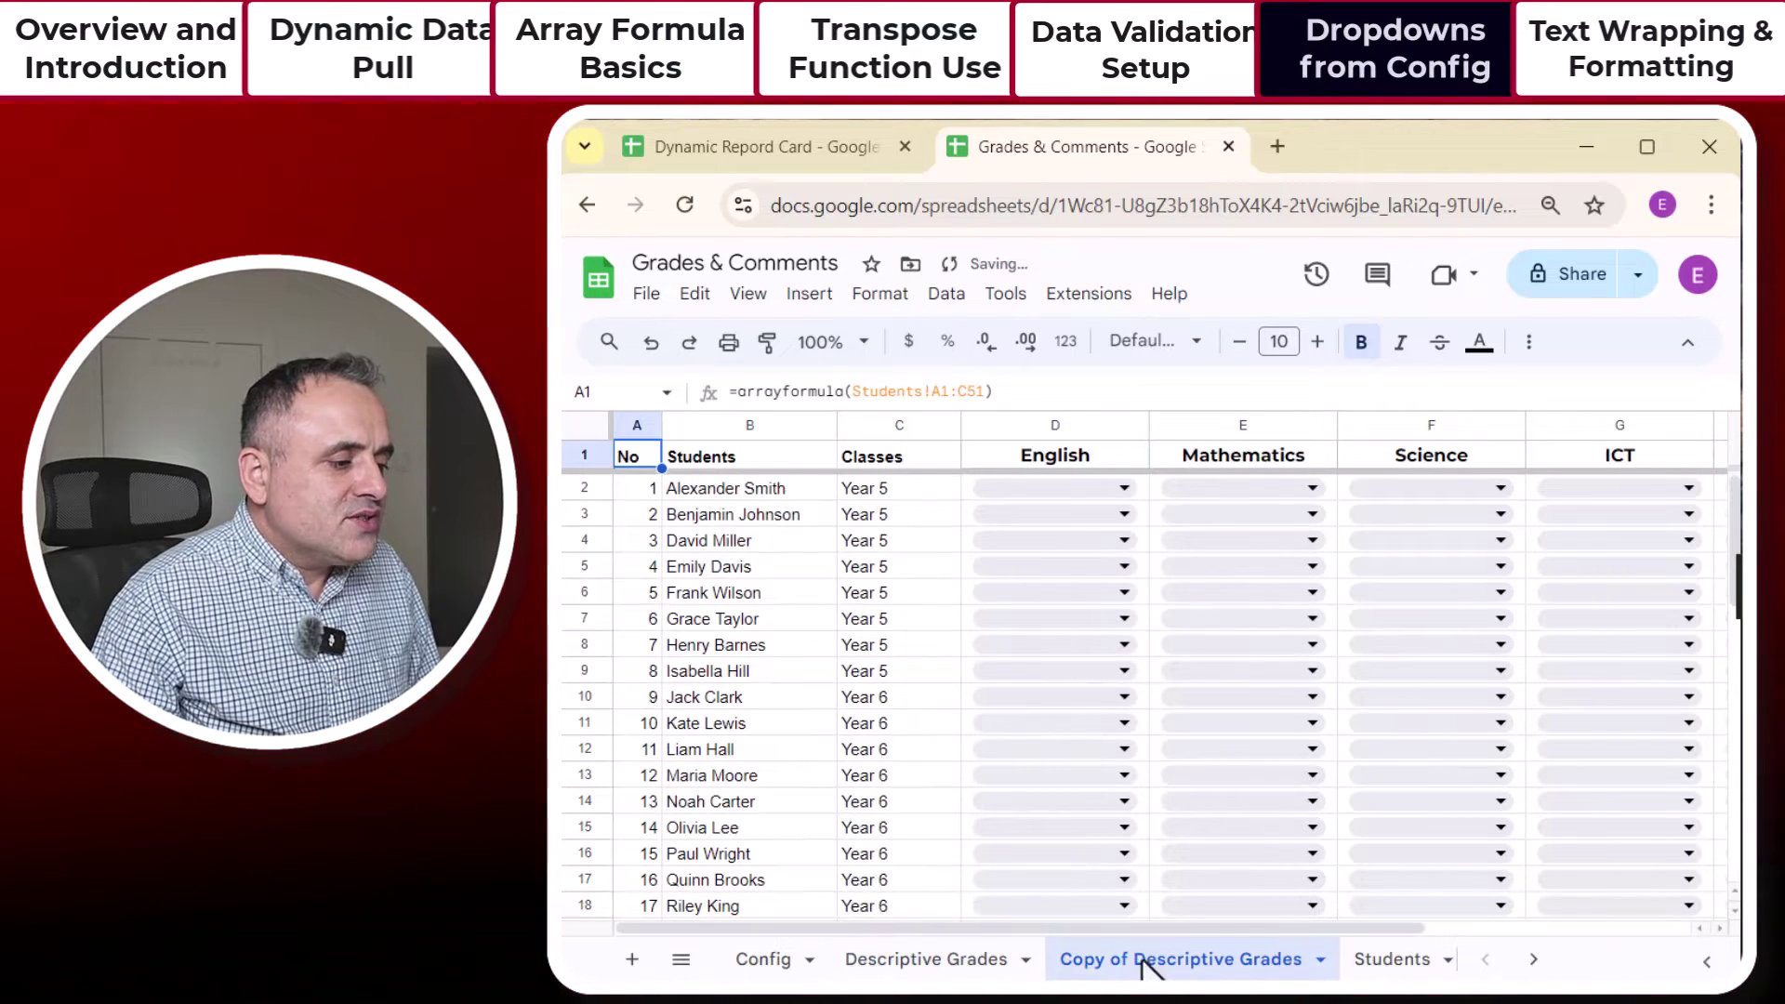
click(1319, 961)
click(1102, 654)
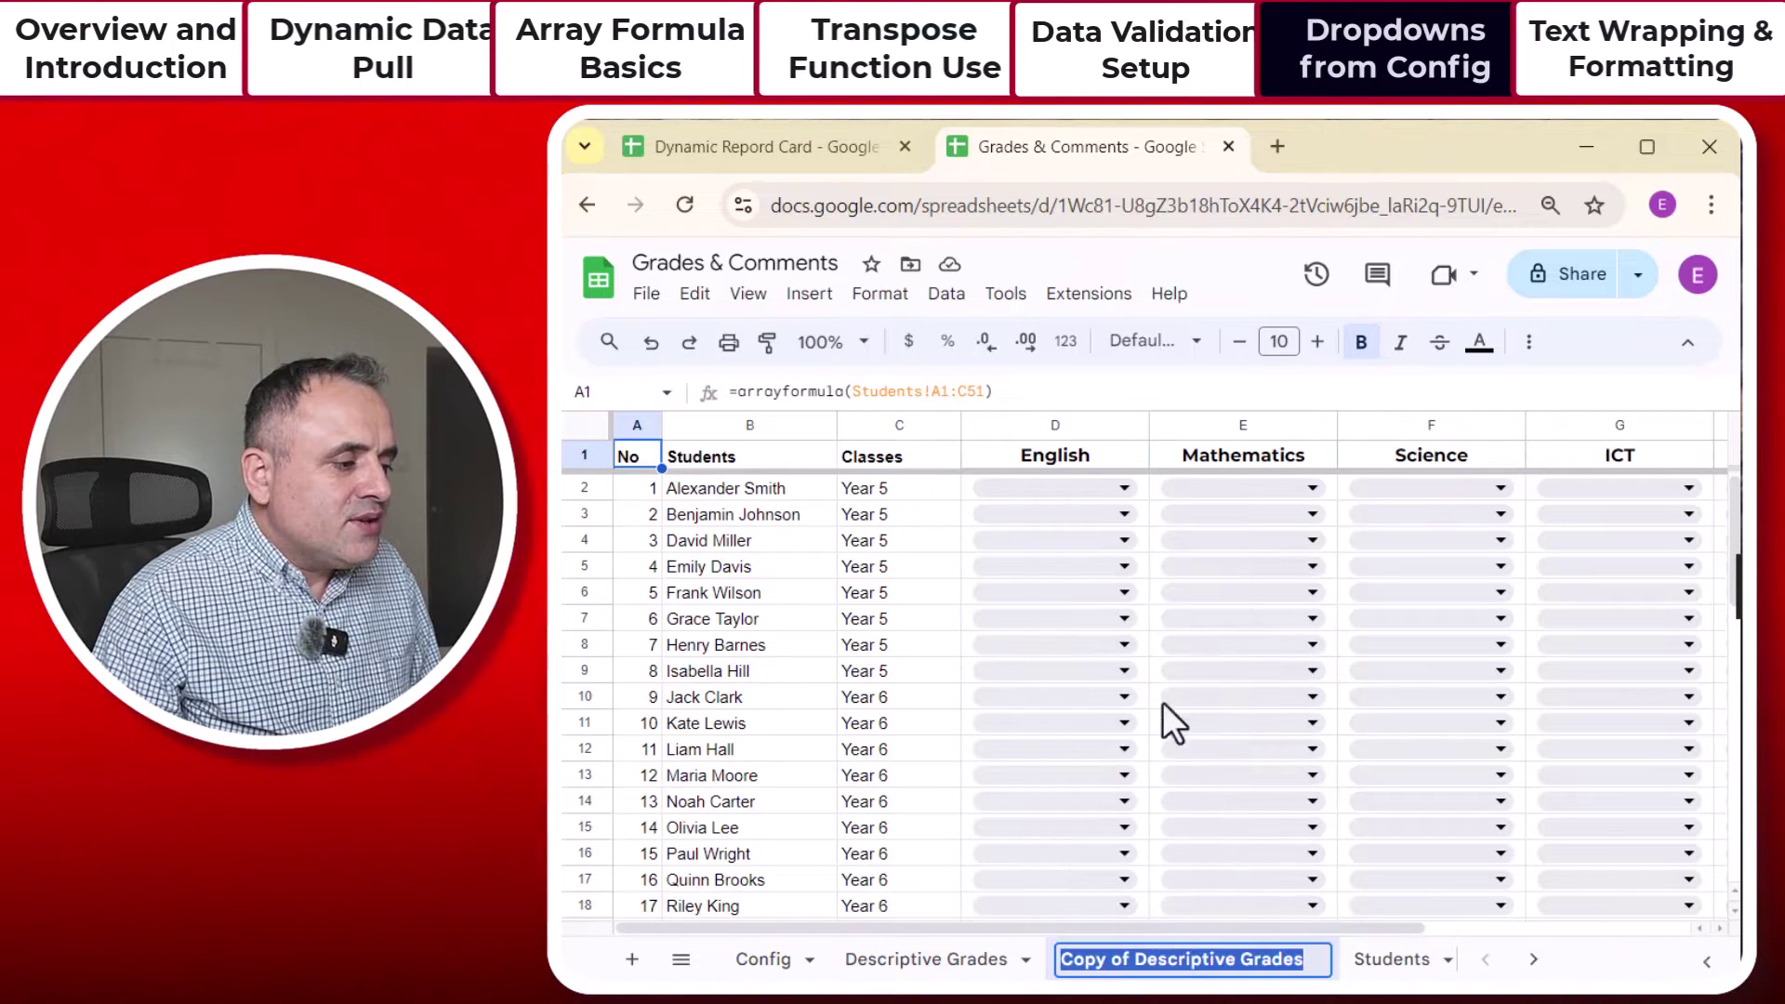
Step: Name the copied sheet 'Behavior'
text(Behavir)
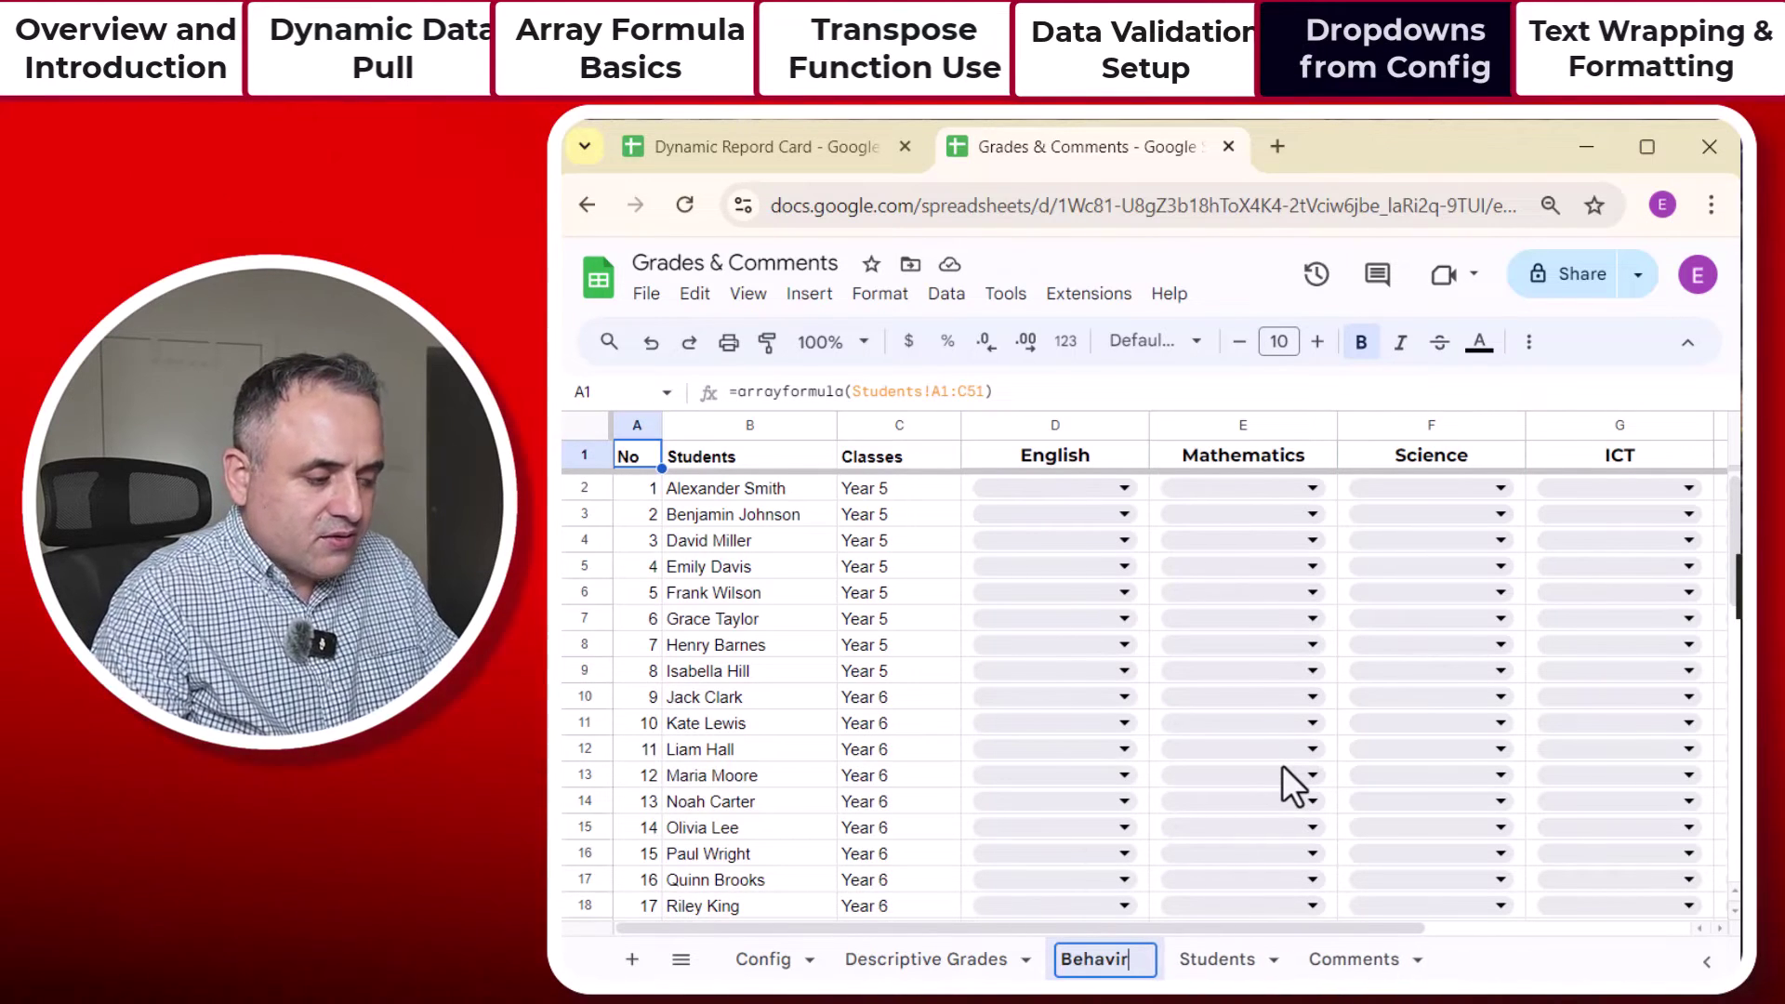
key(BackSpace)
text(or)
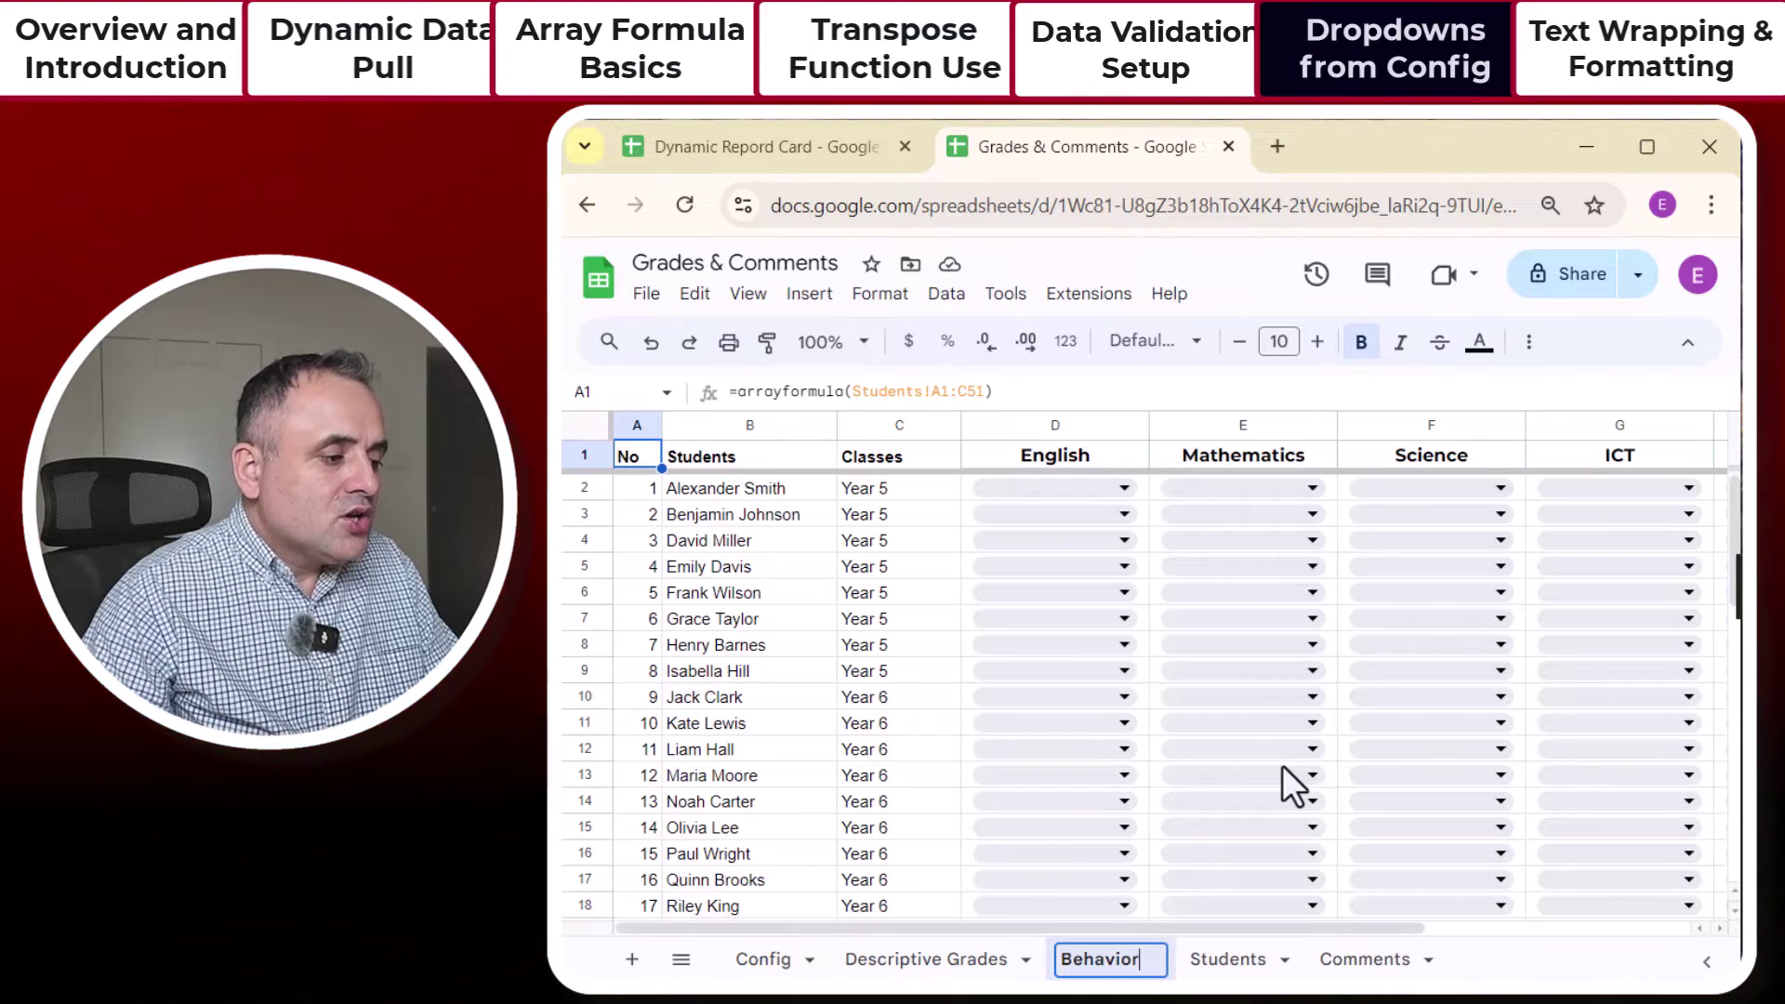
click(872, 678)
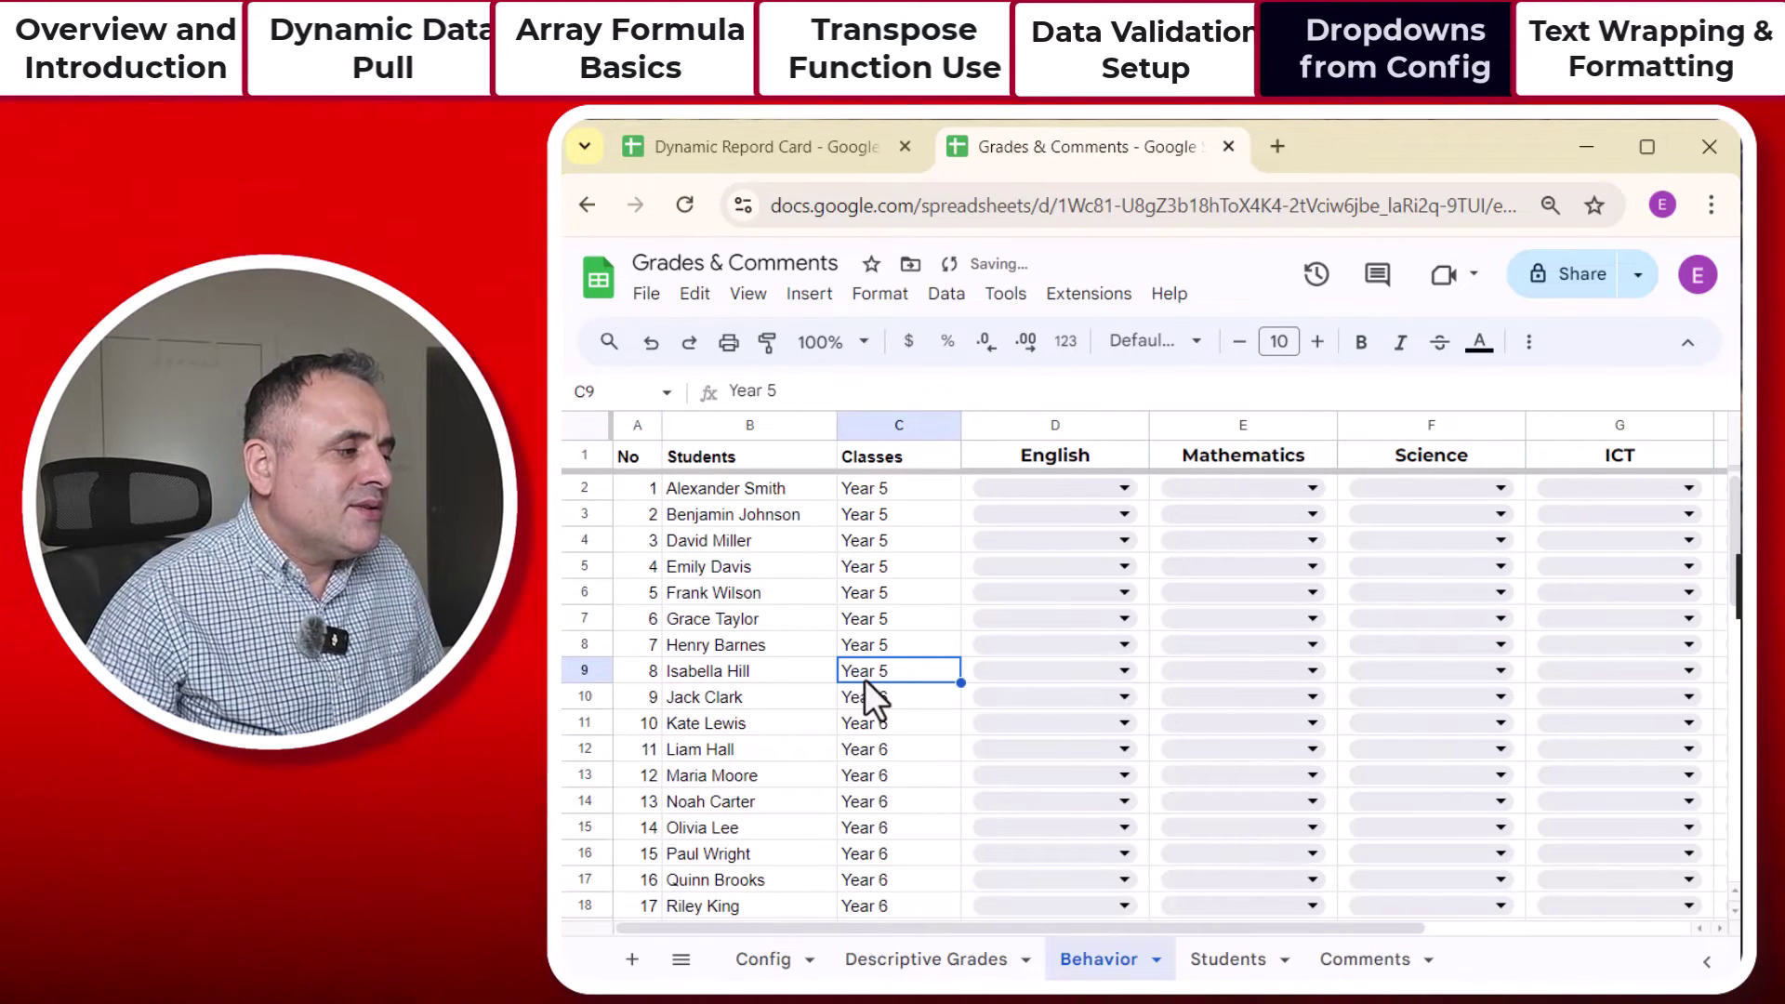
Step: Inspect the copied cells A2, A1, C6 and the subject header formula in D1
click(649, 494)
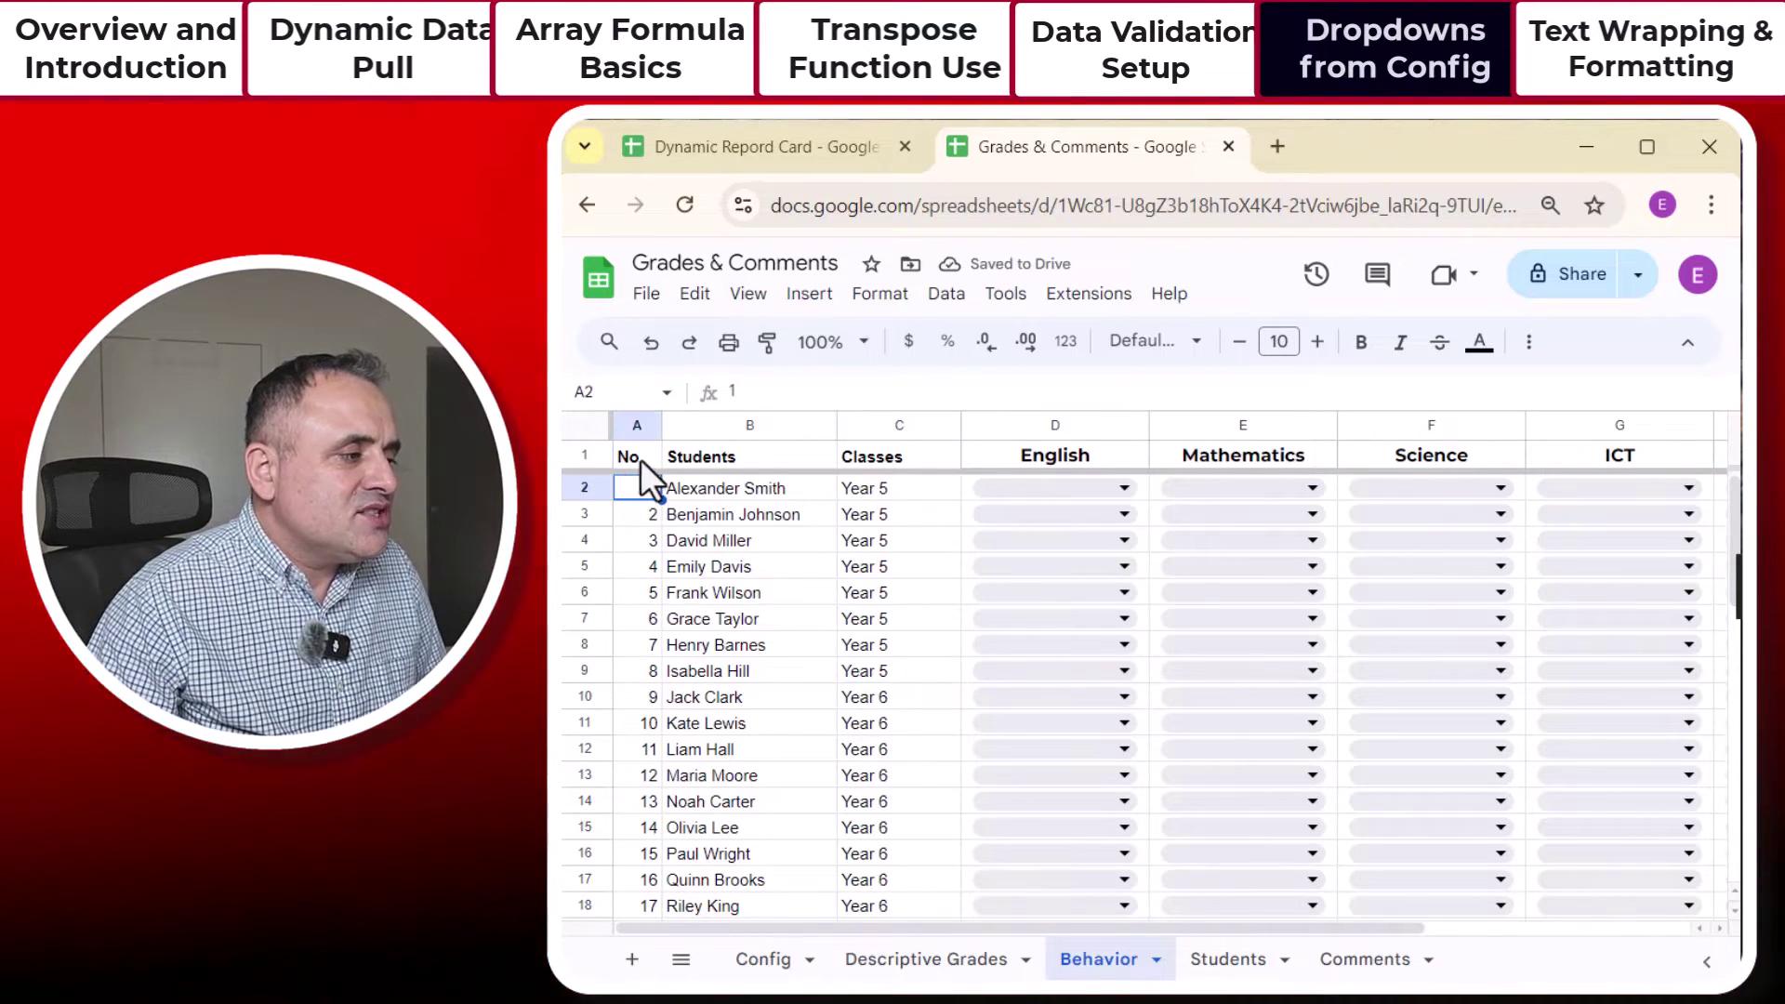
click(636, 455)
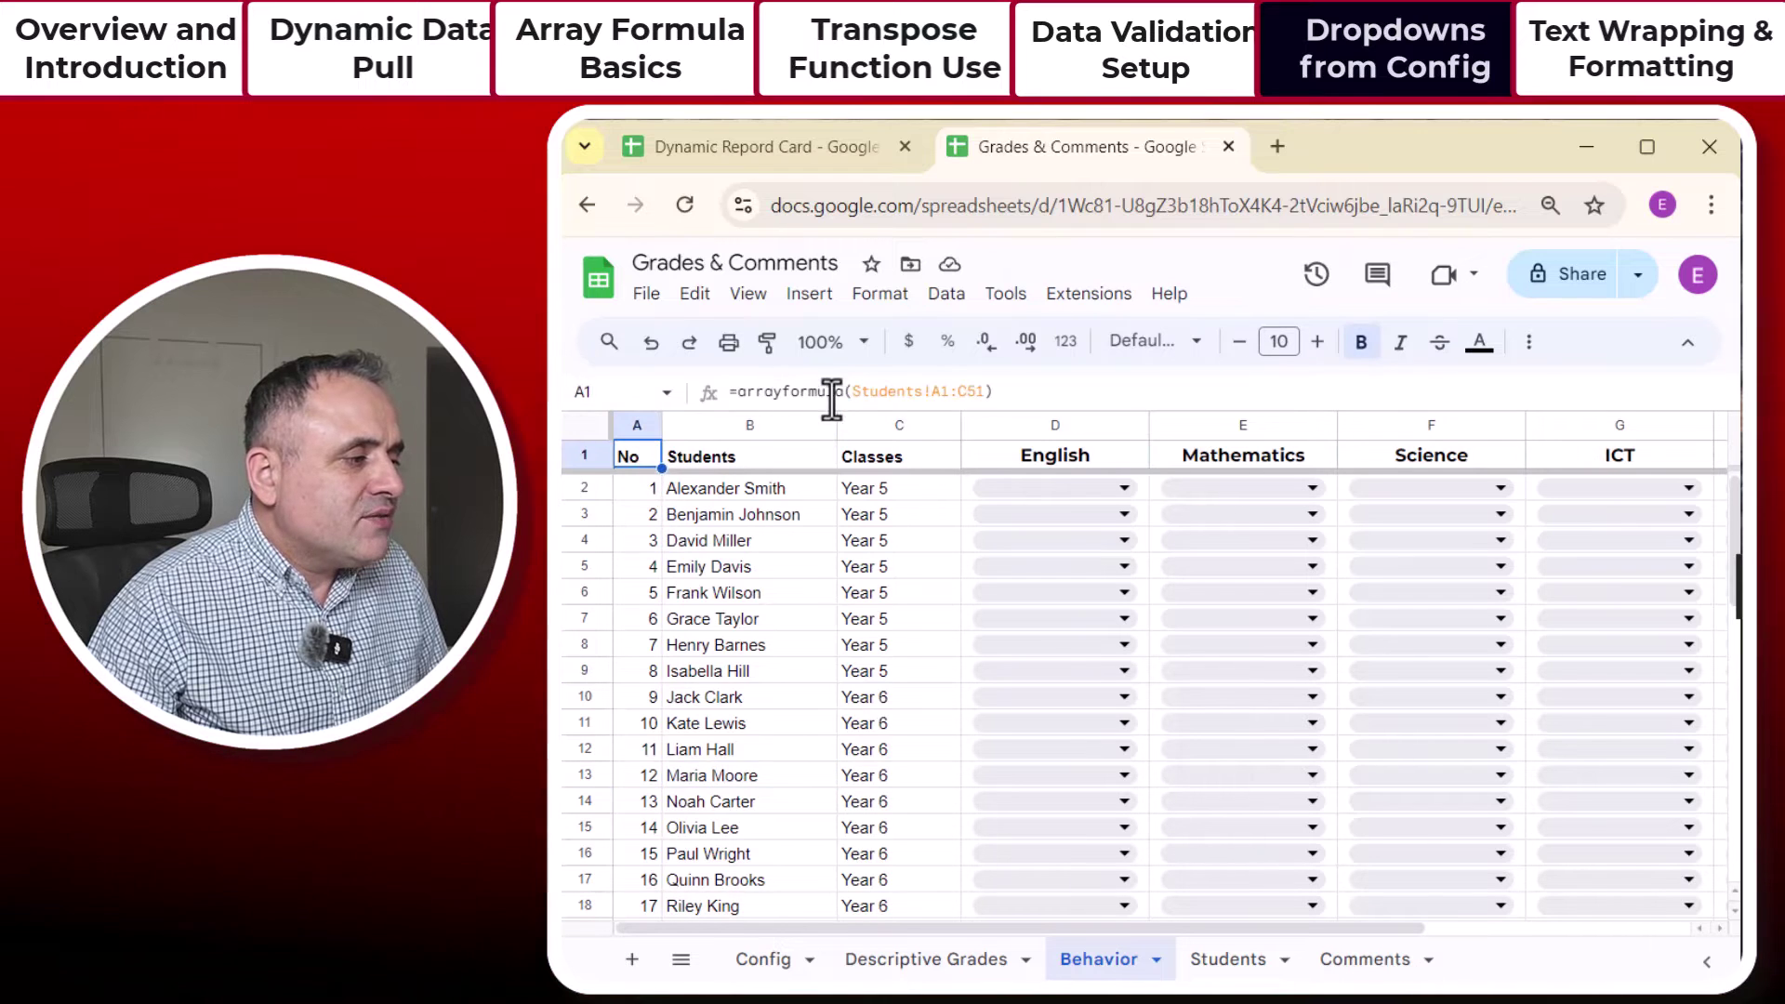
scroll(850, 651, down, 10)
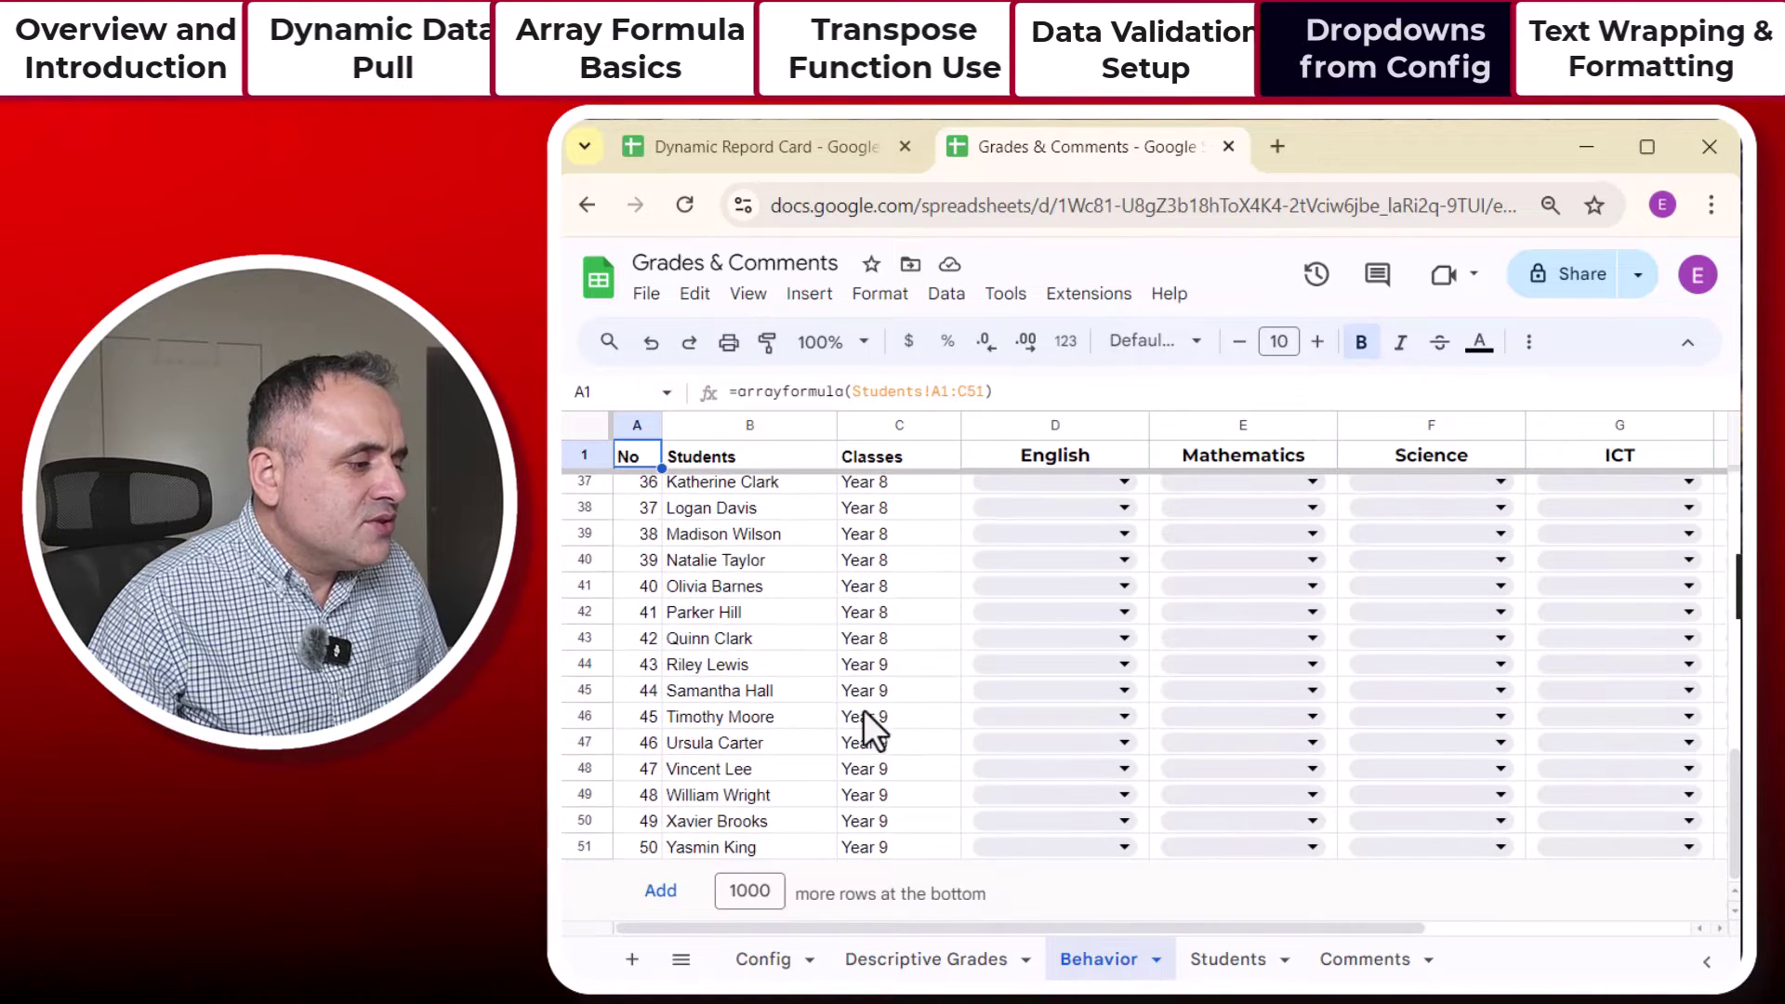
scroll(869, 730, up, 10)
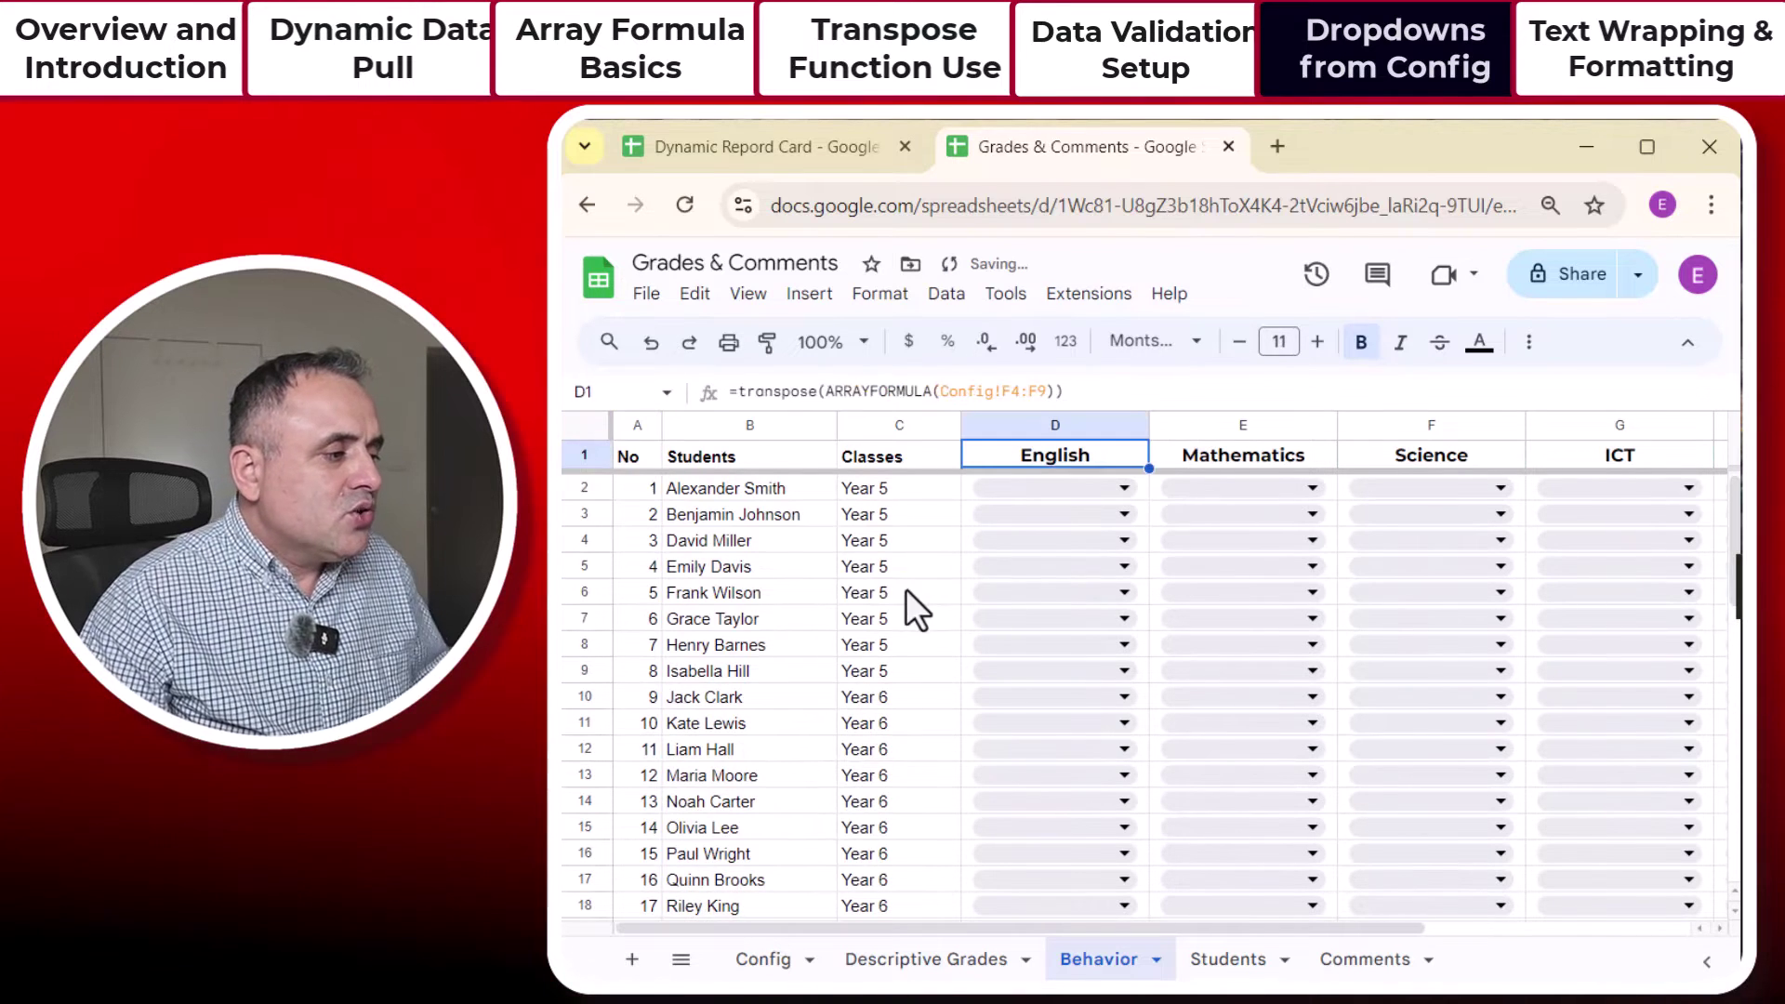
click(903, 592)
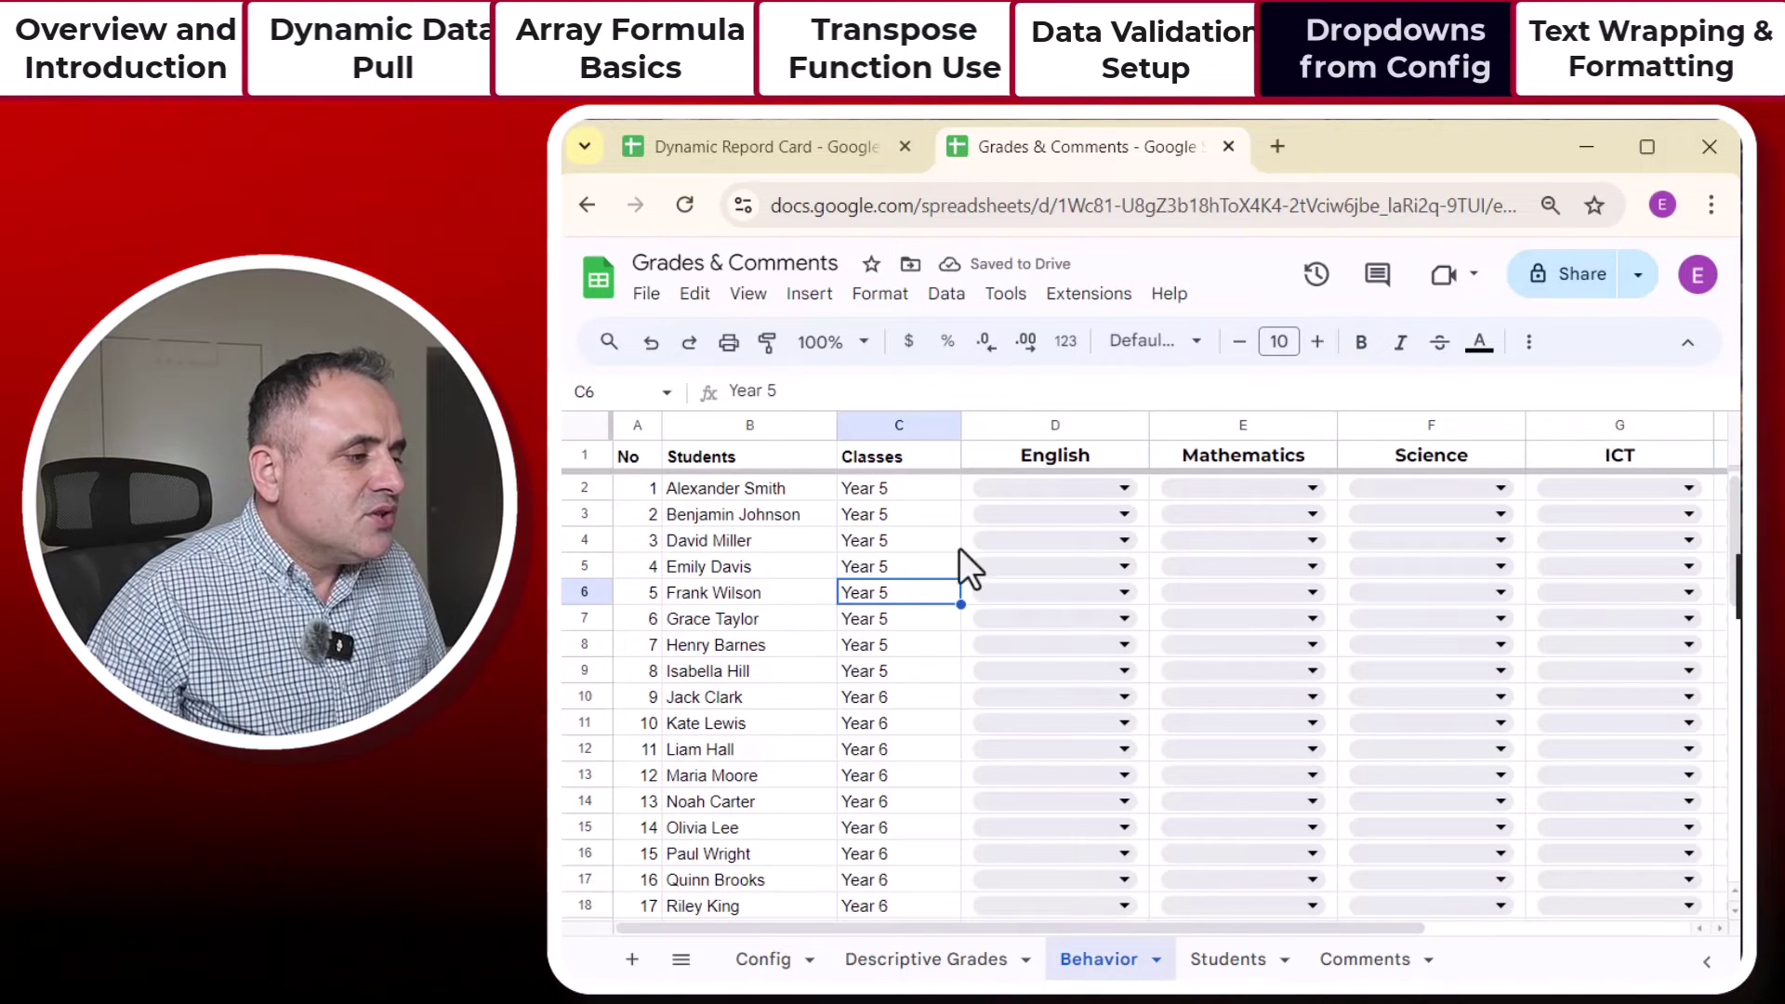
click(1071, 425)
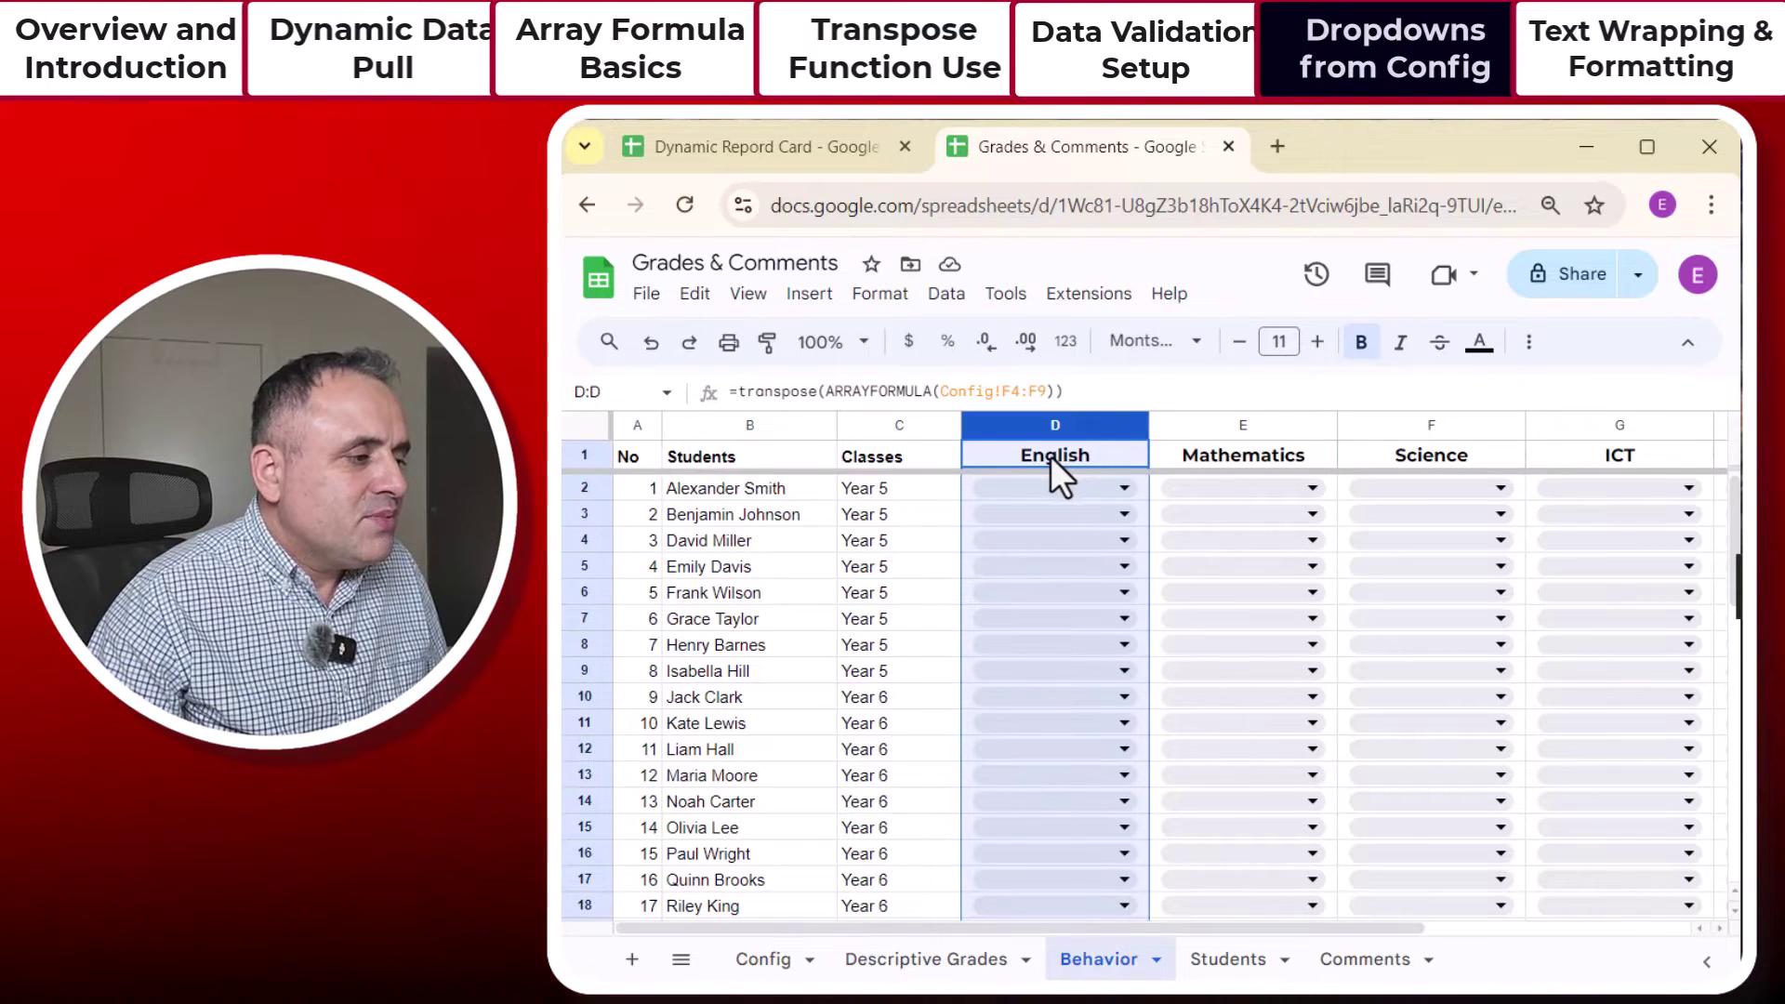
click(1050, 455)
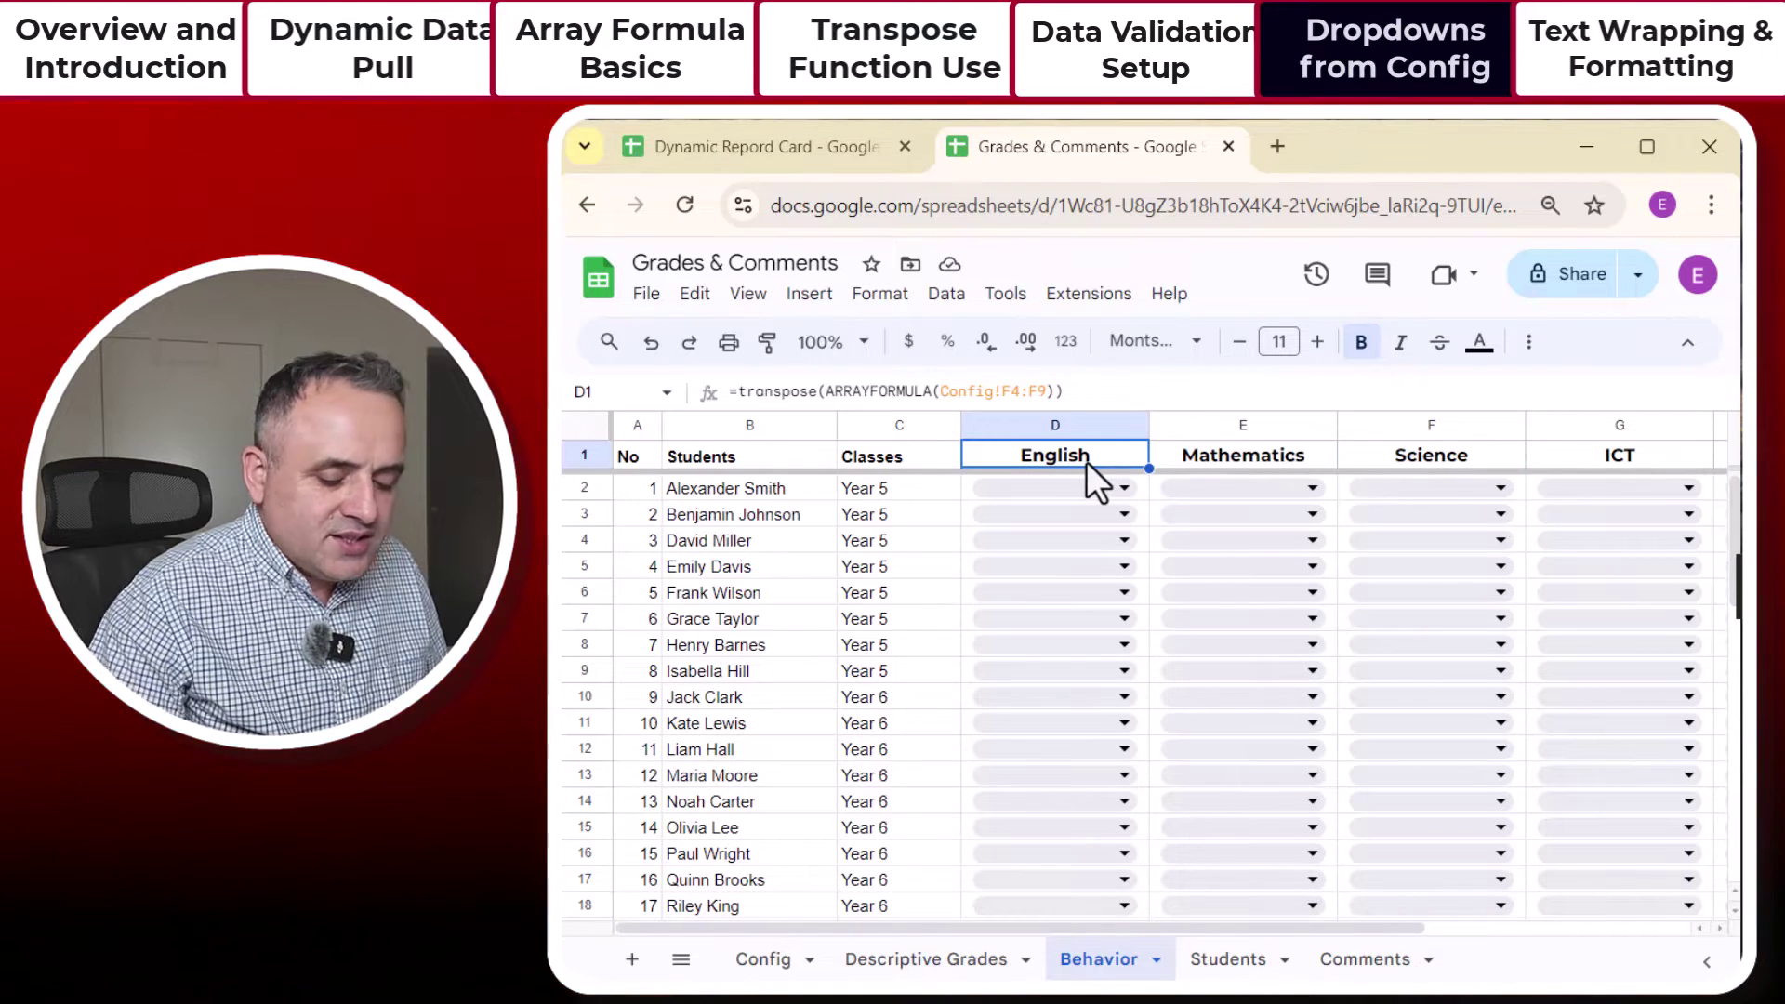
Step: Replace the D1 header with 'Behavior Grade'
key(Delete)
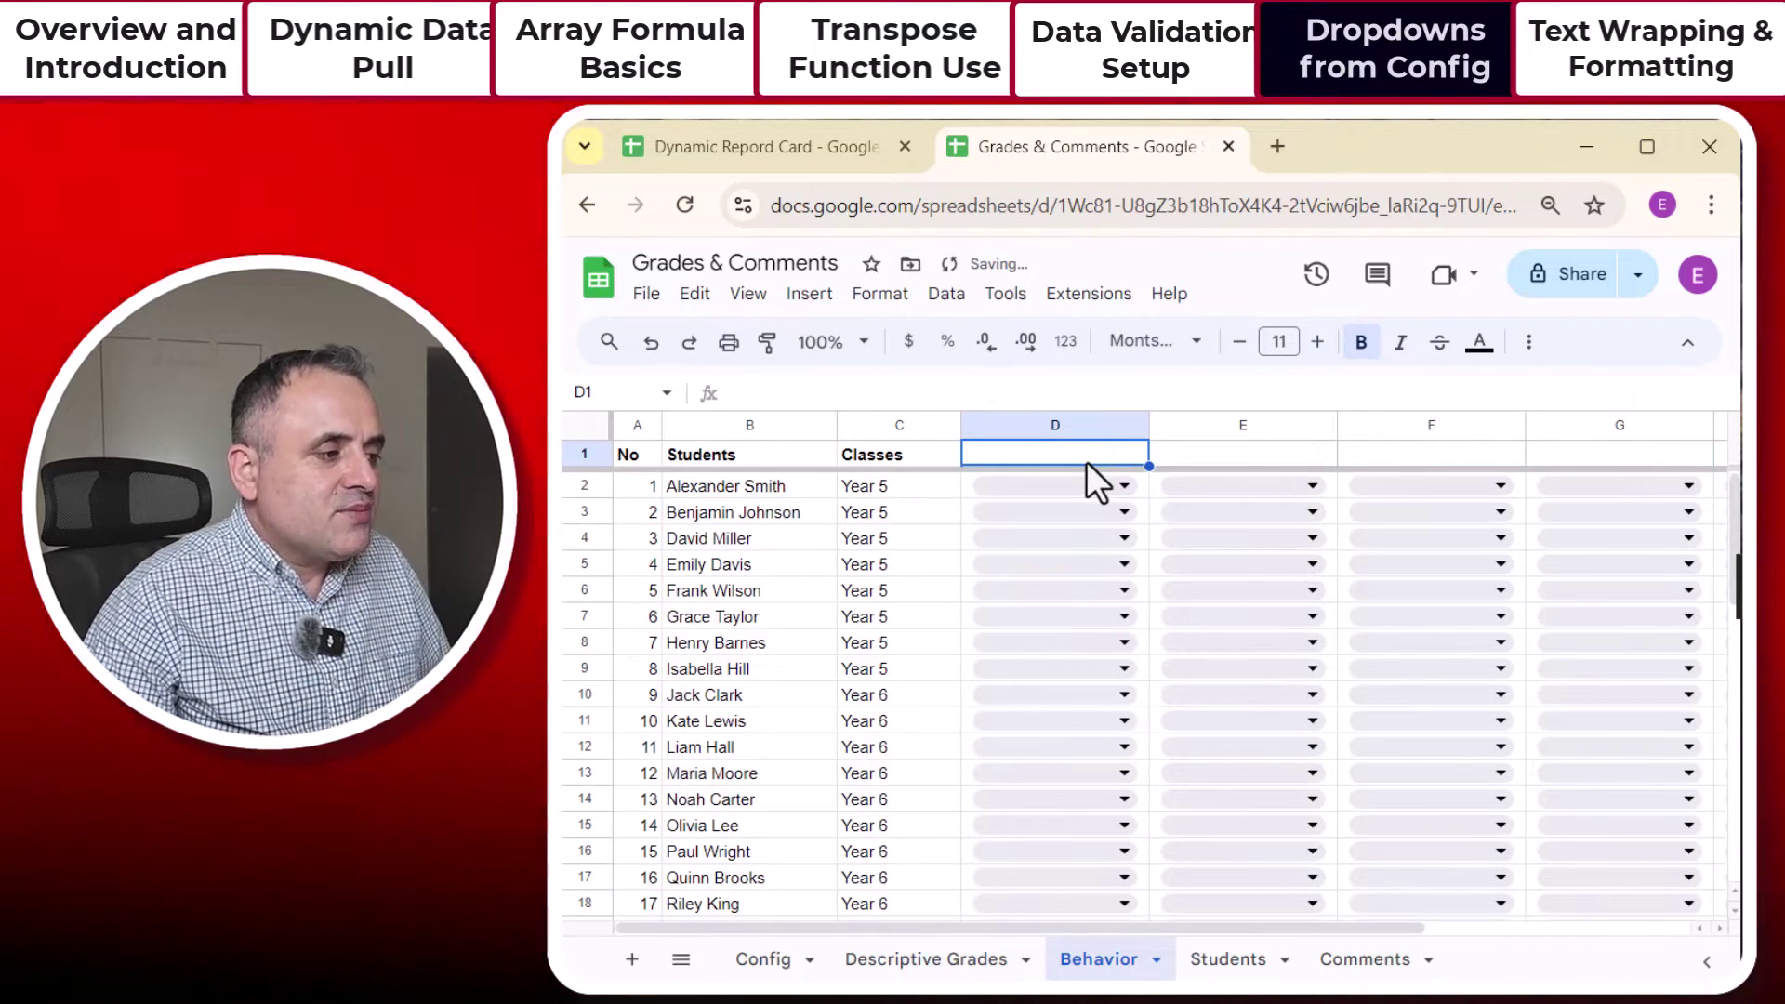
text(Beh)
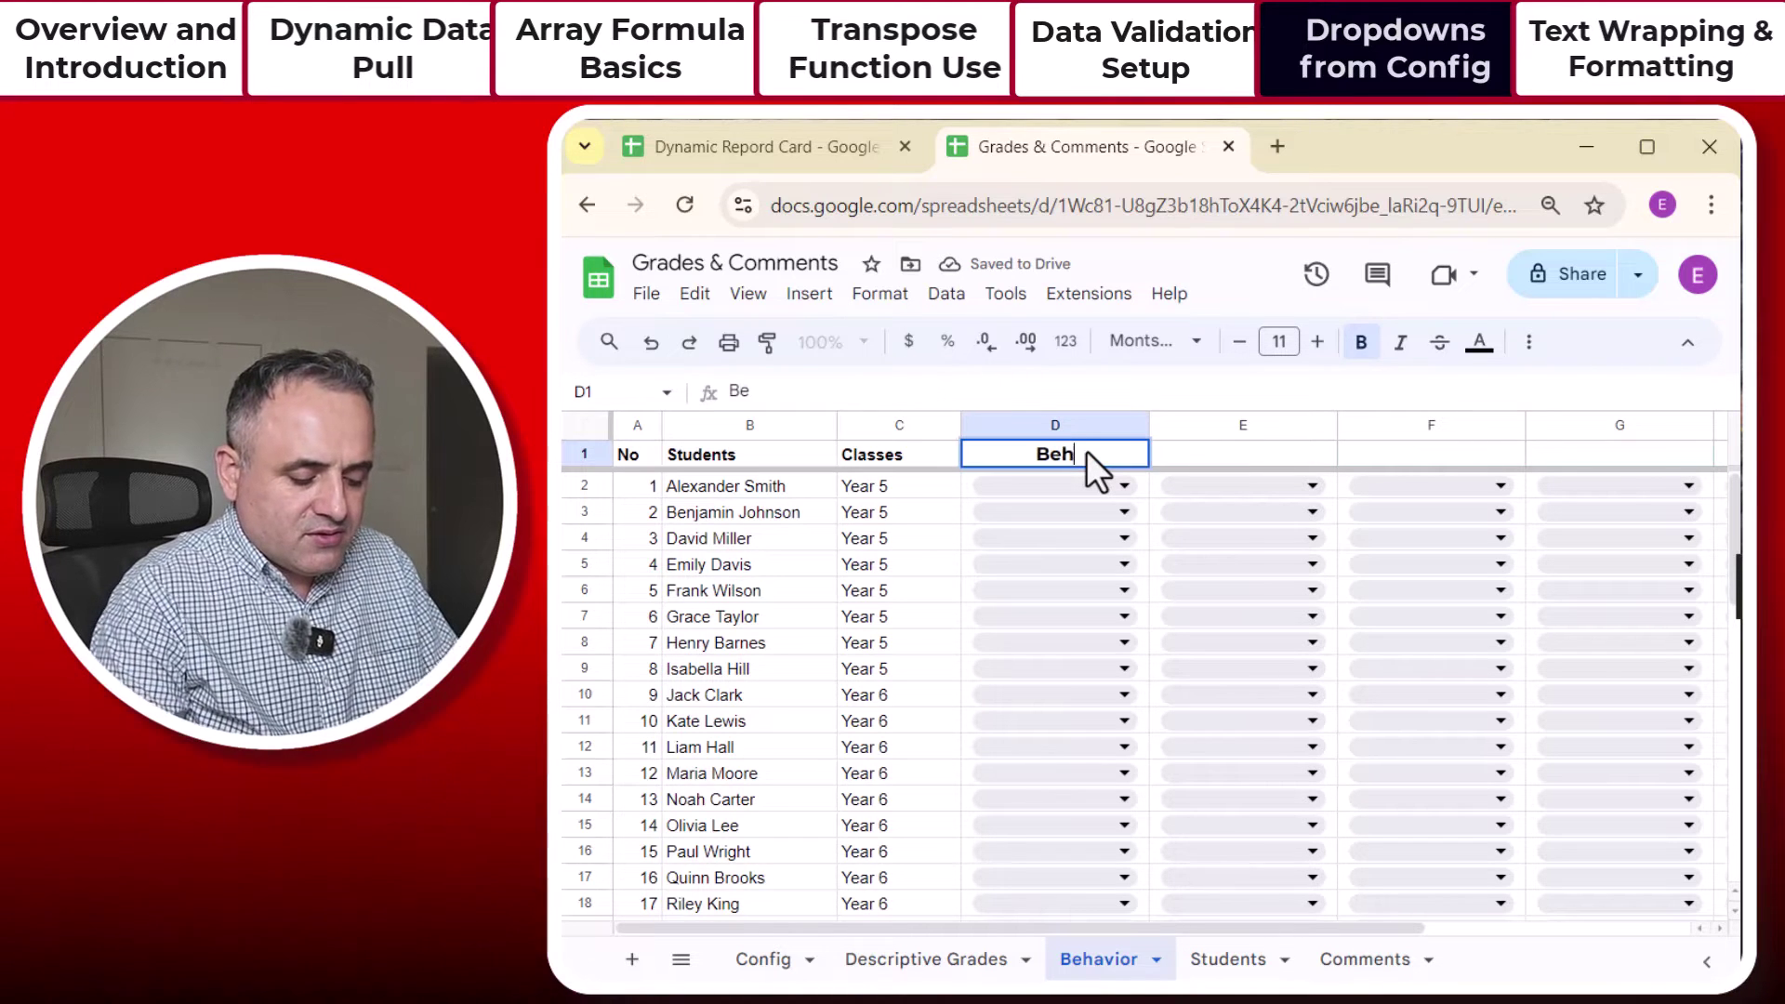
text(avior Gra)
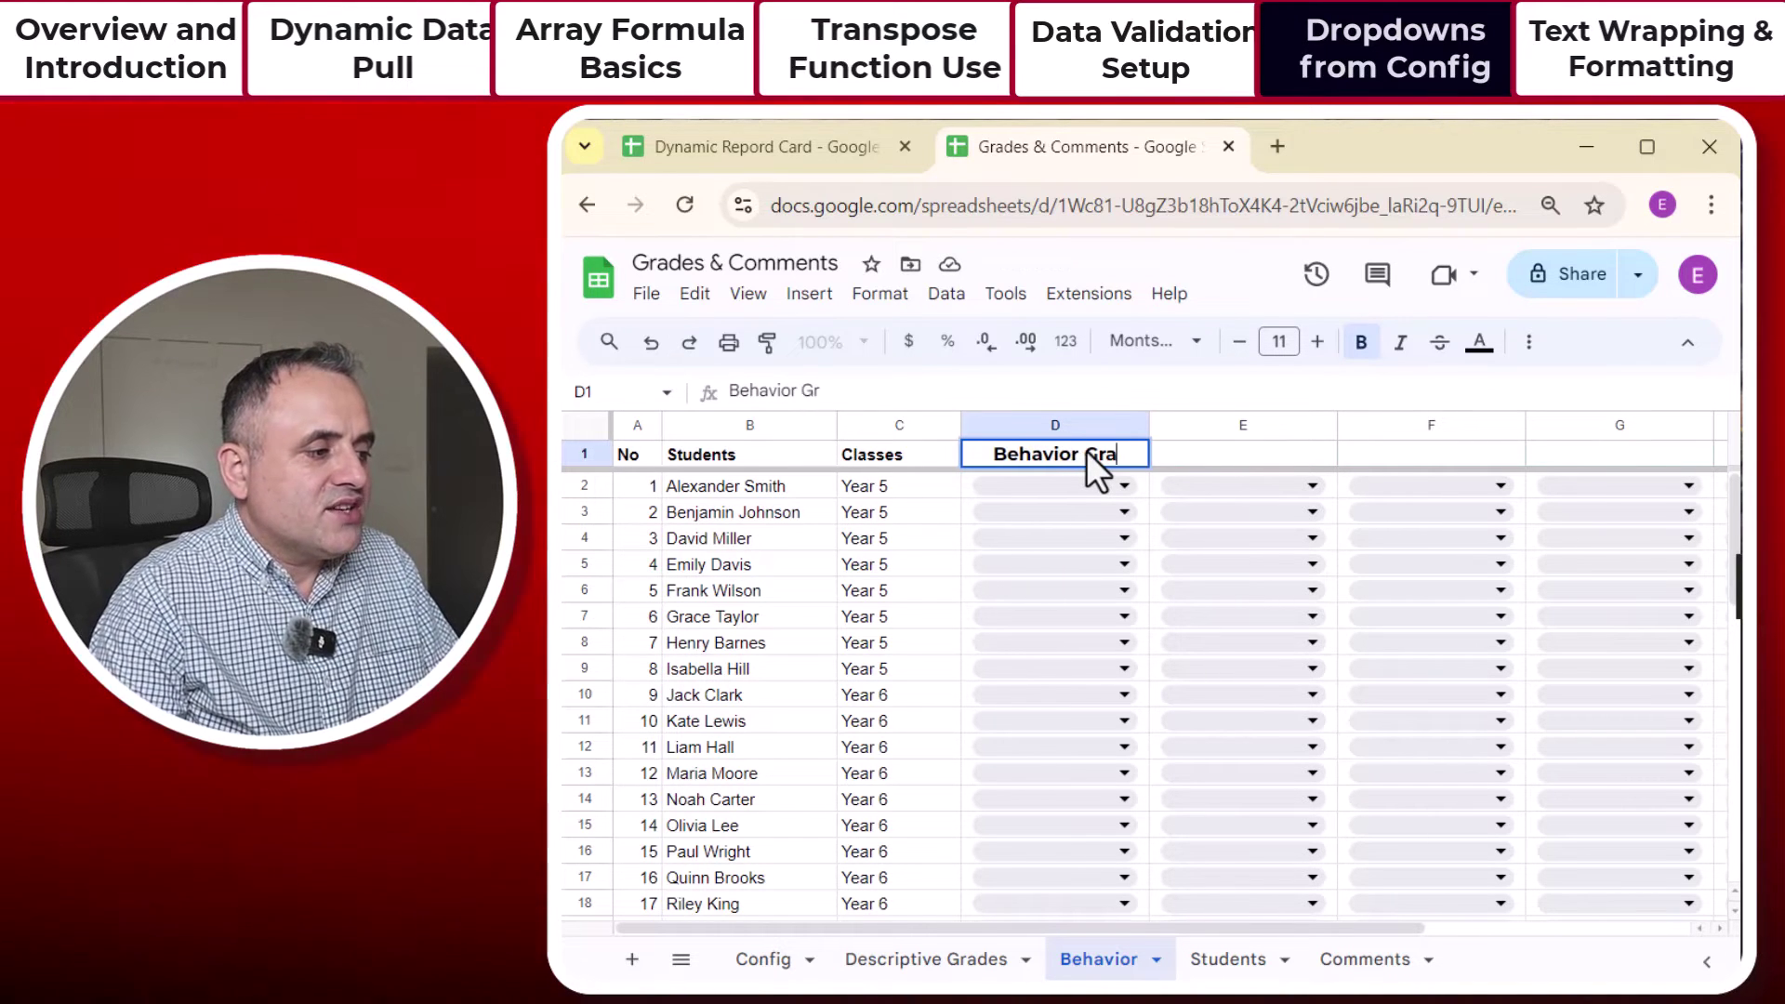
text(de)
key(Return)
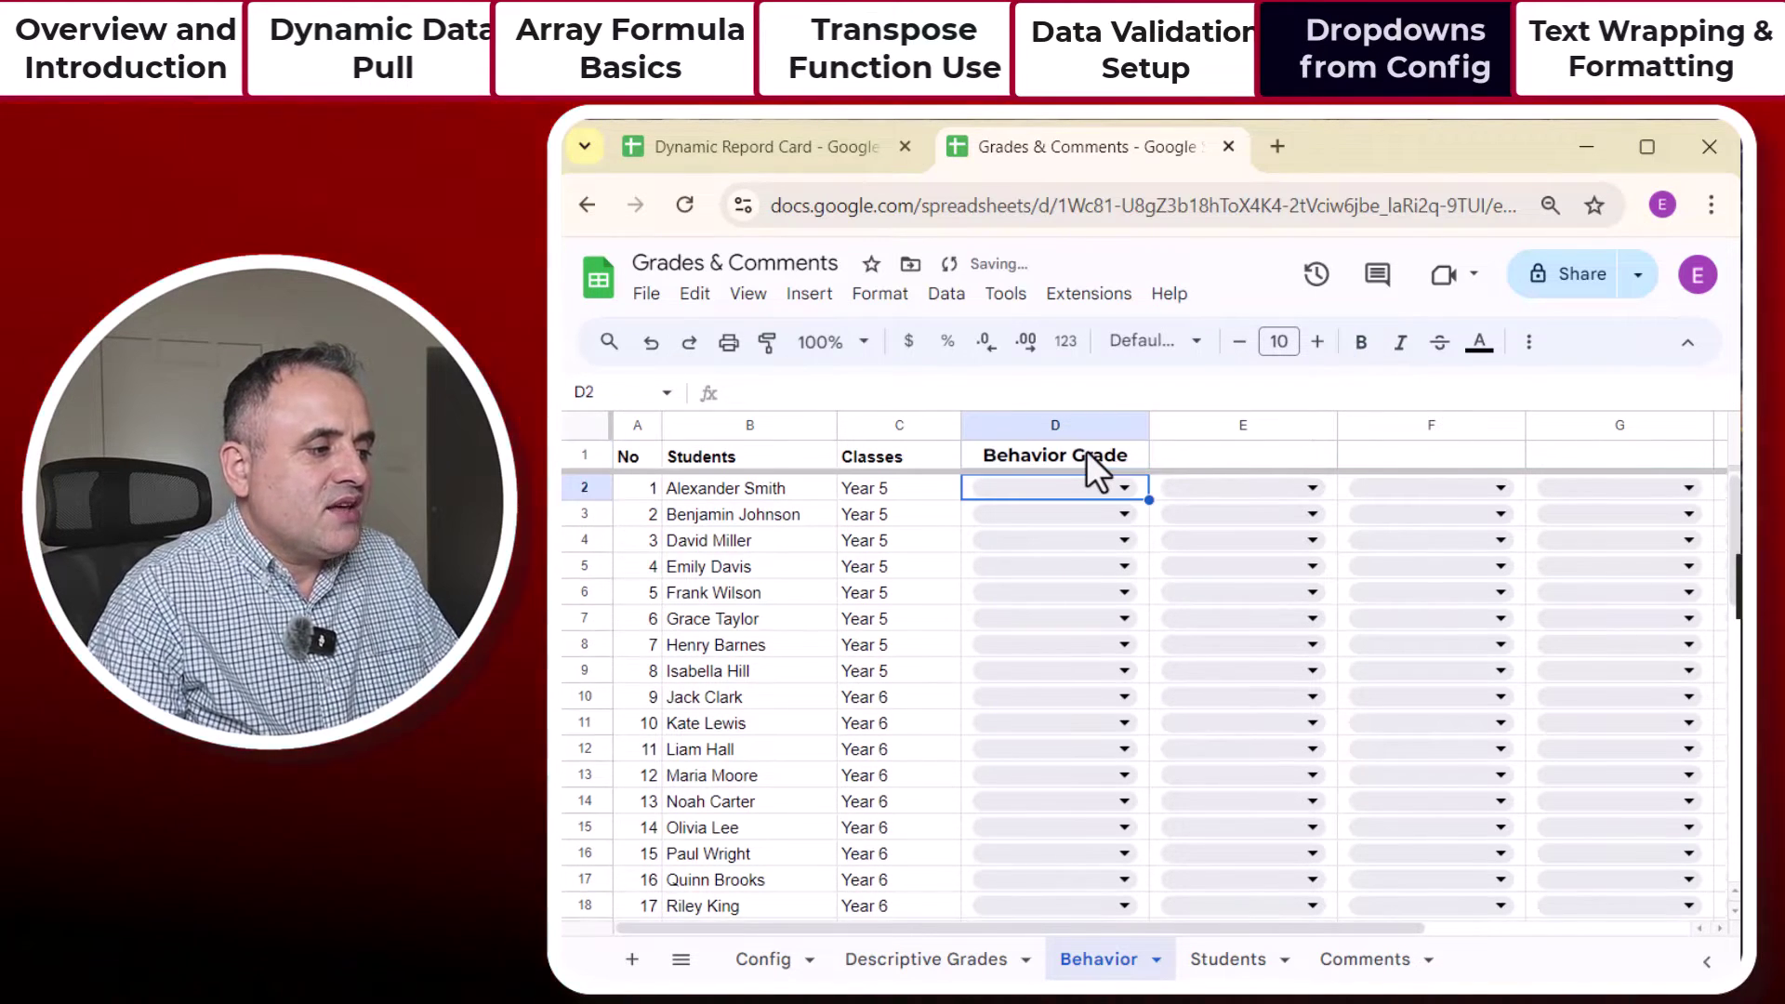
Step: Delete the subject columns E through I
click(1215, 427)
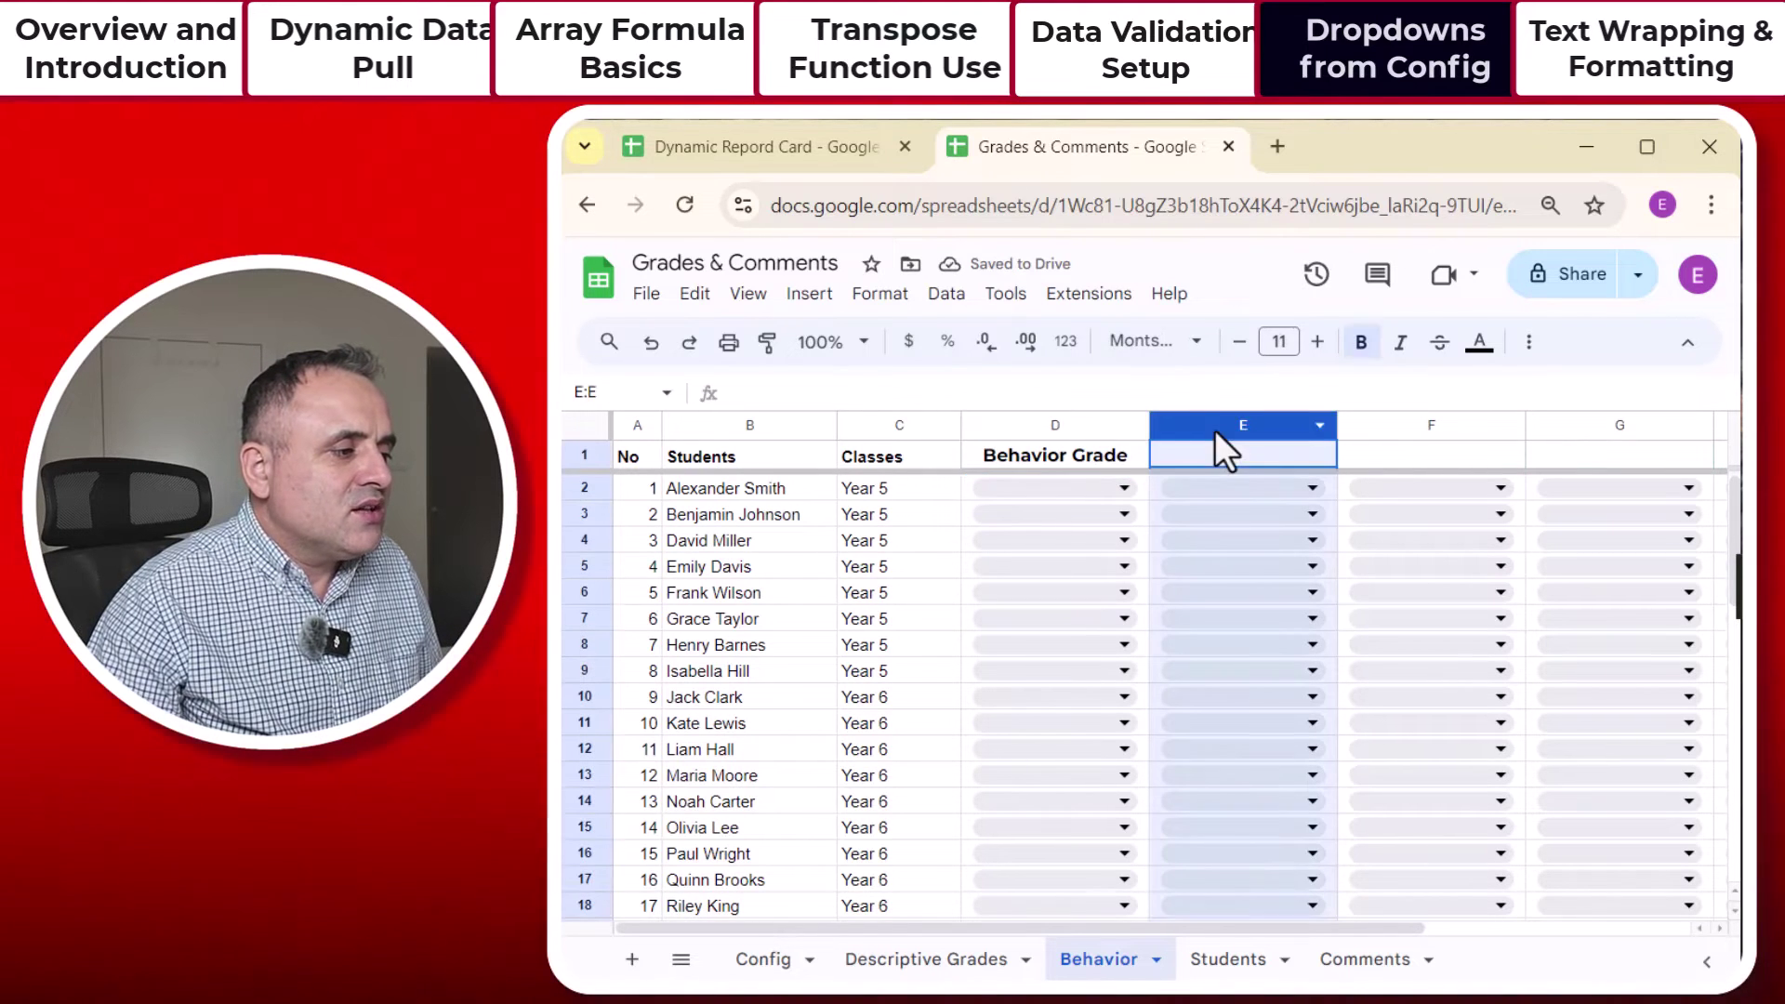
drag(1214, 429, 1673, 426)
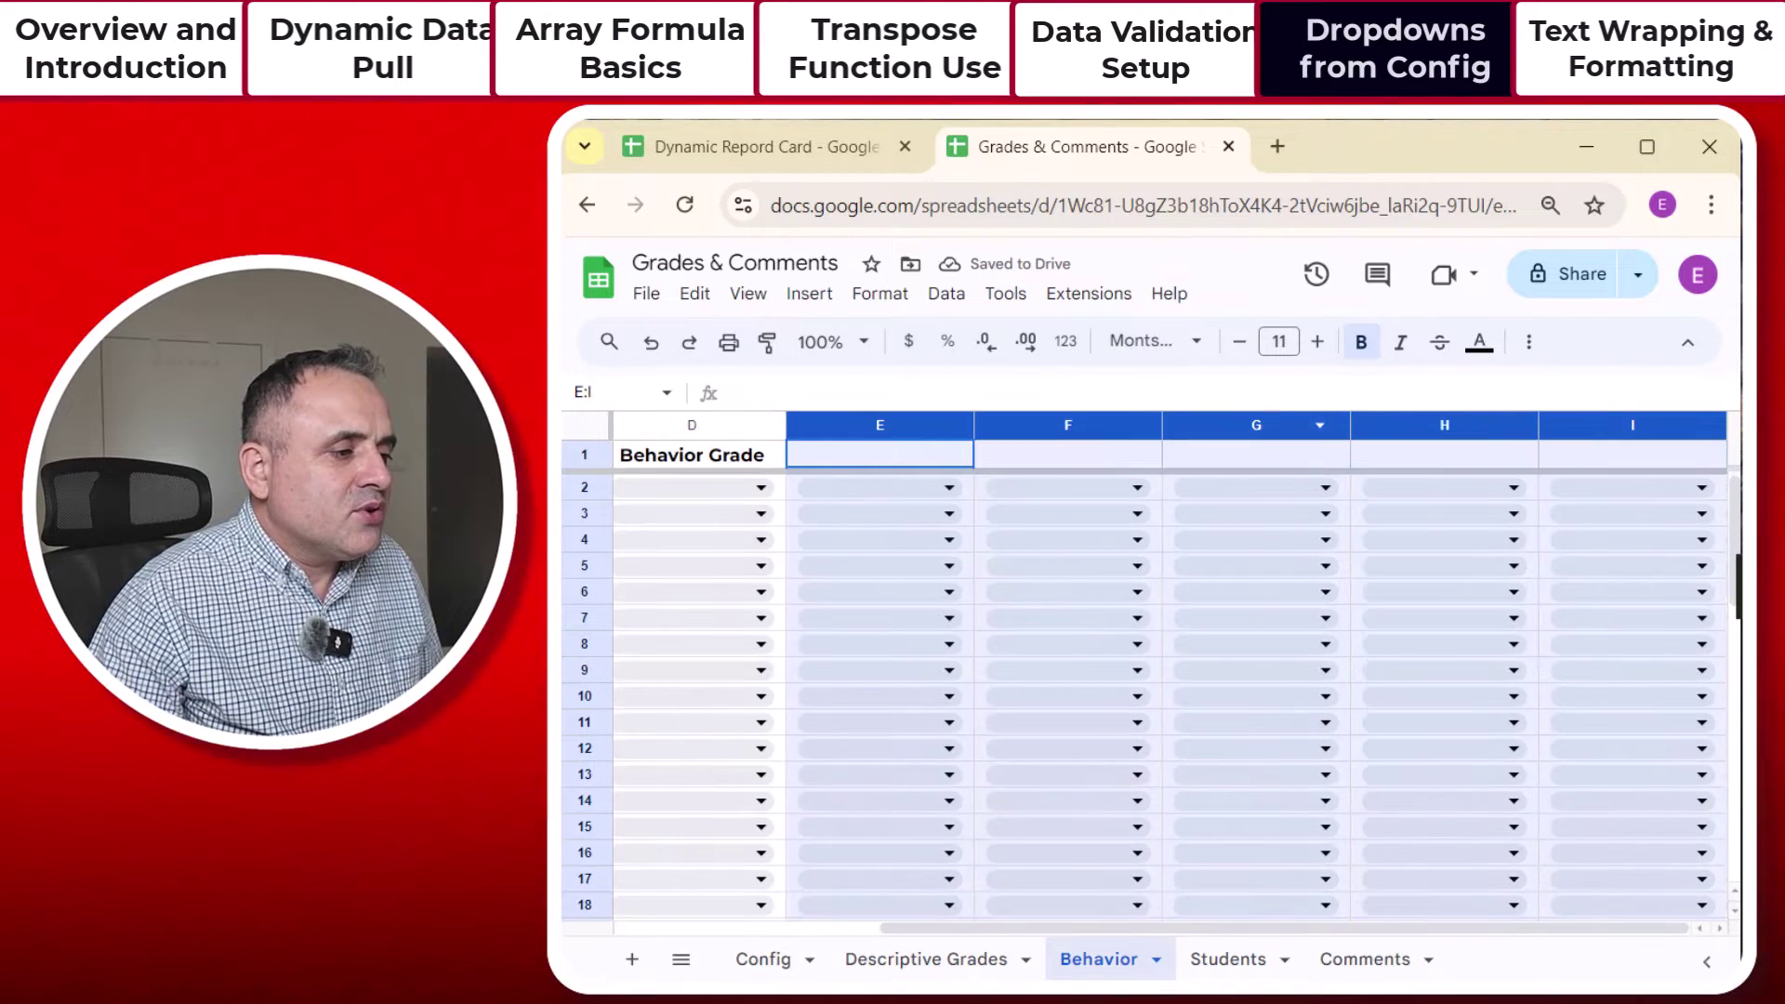
right_click(1436, 409)
click(1464, 613)
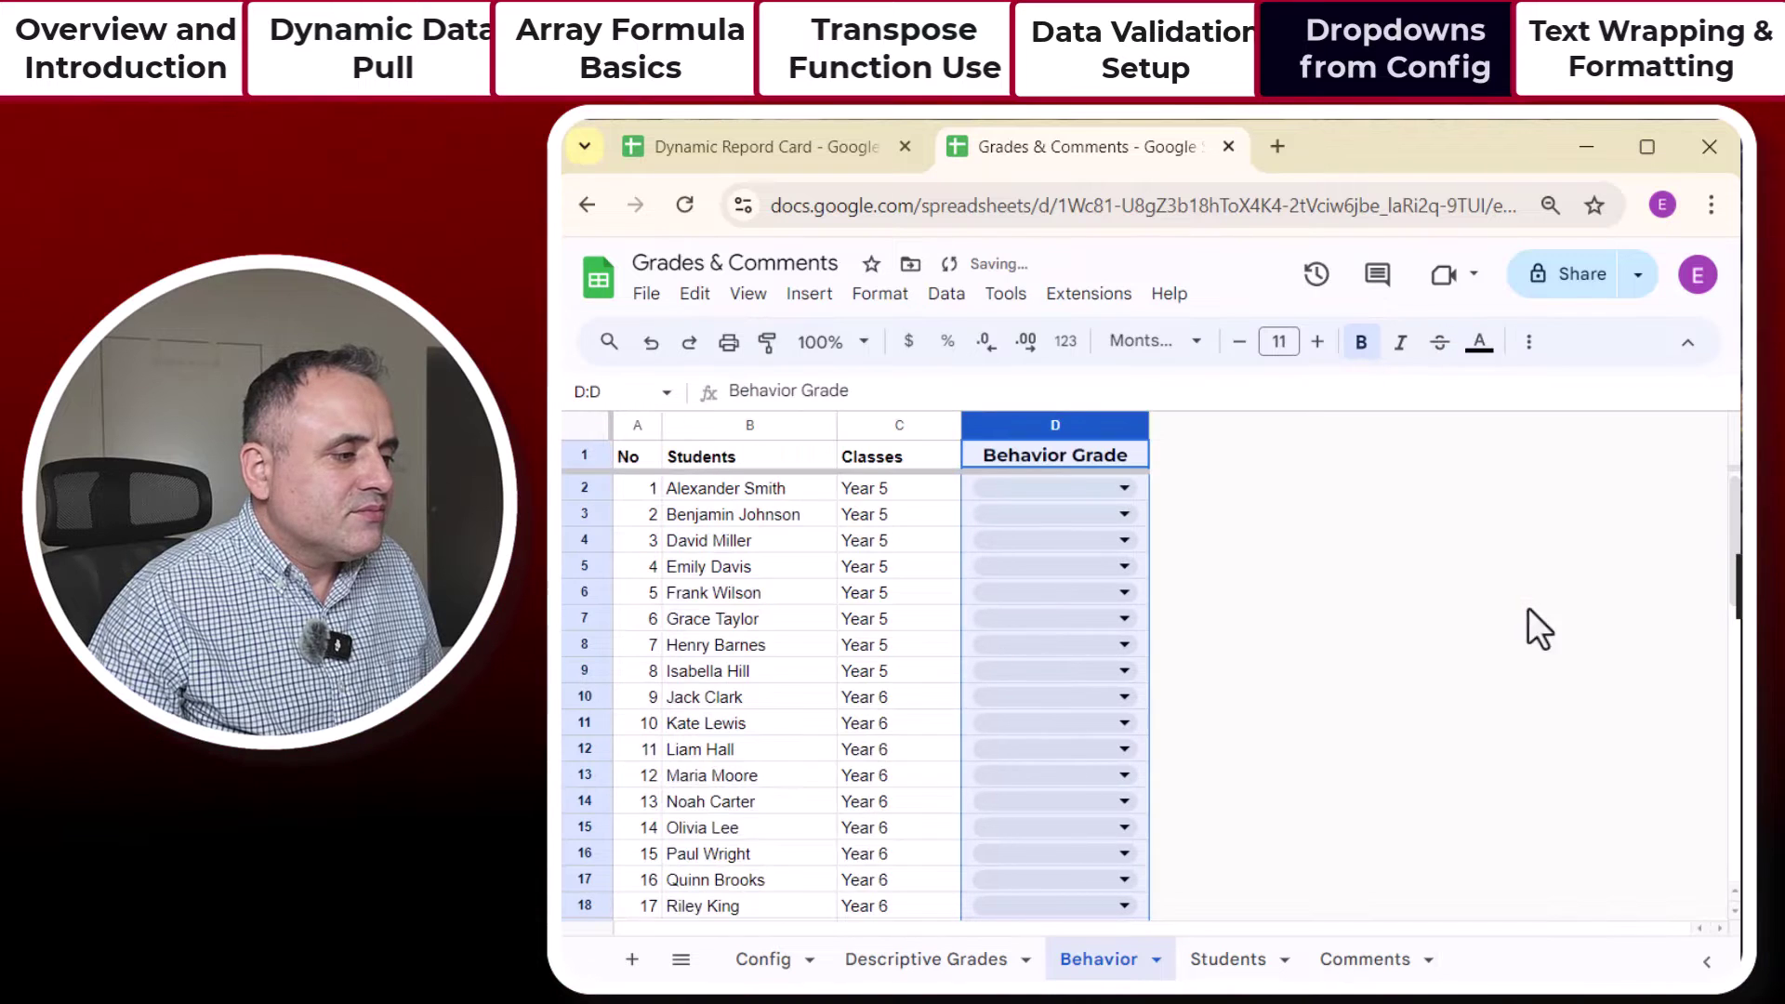
click(902, 567)
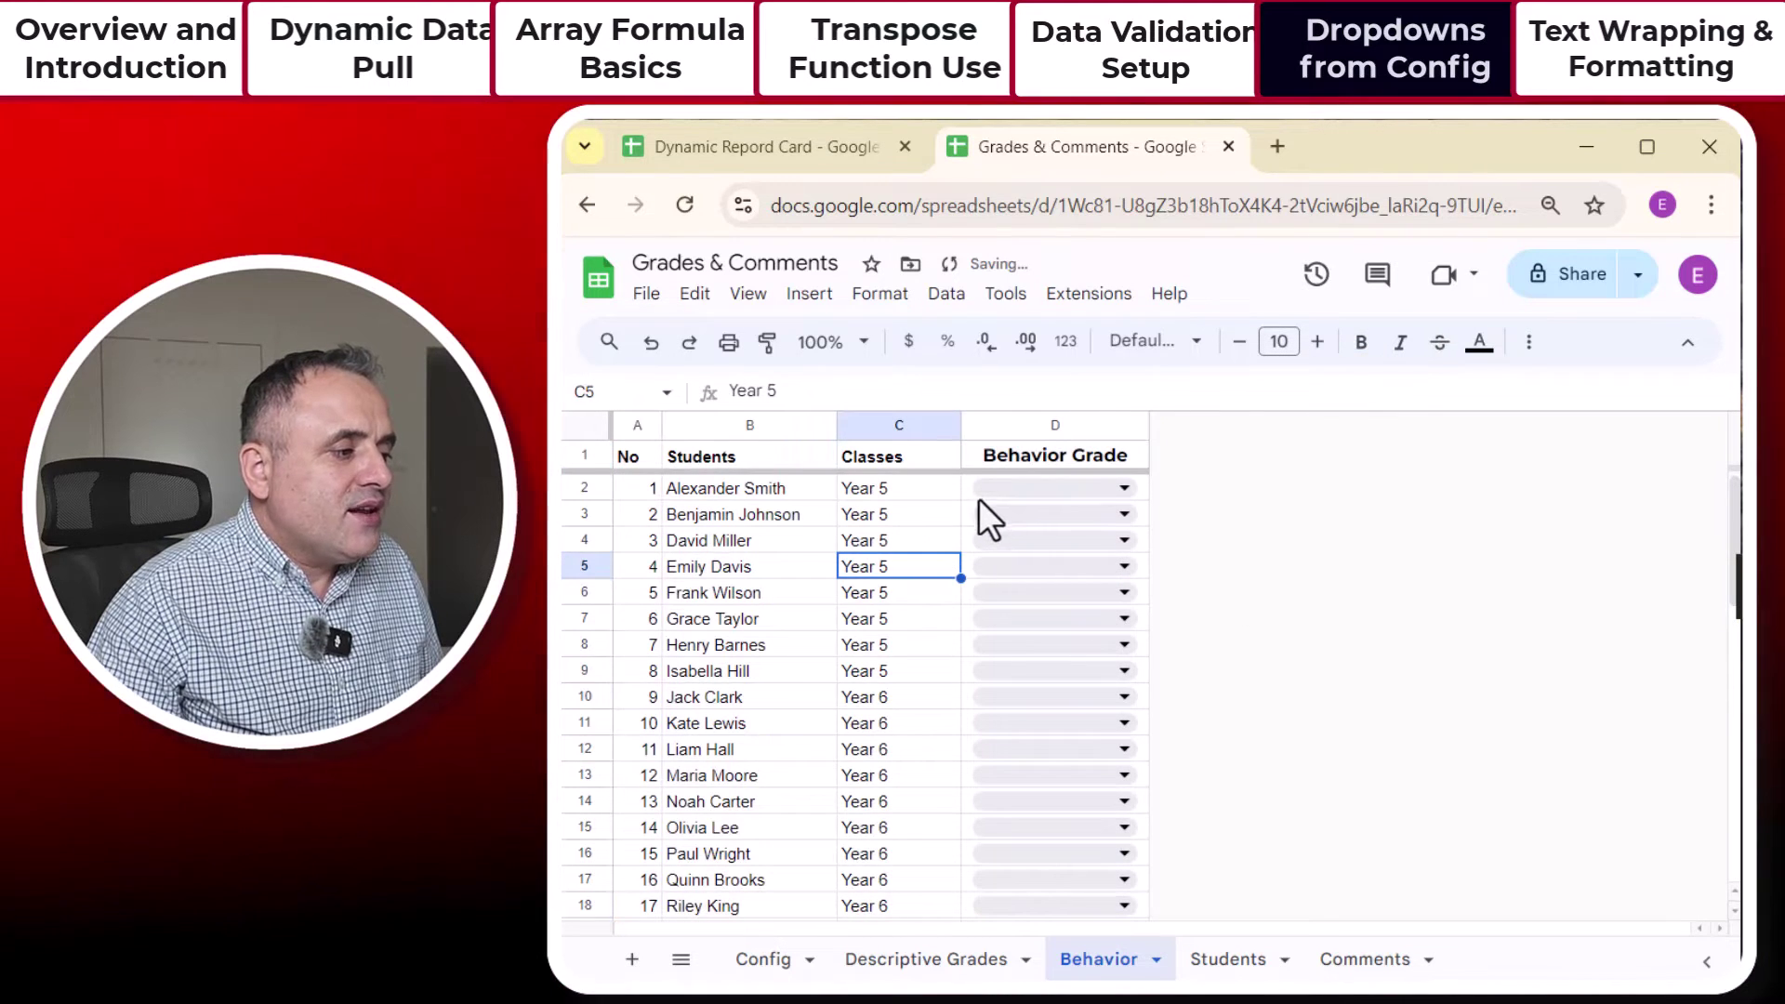
click(1120, 488)
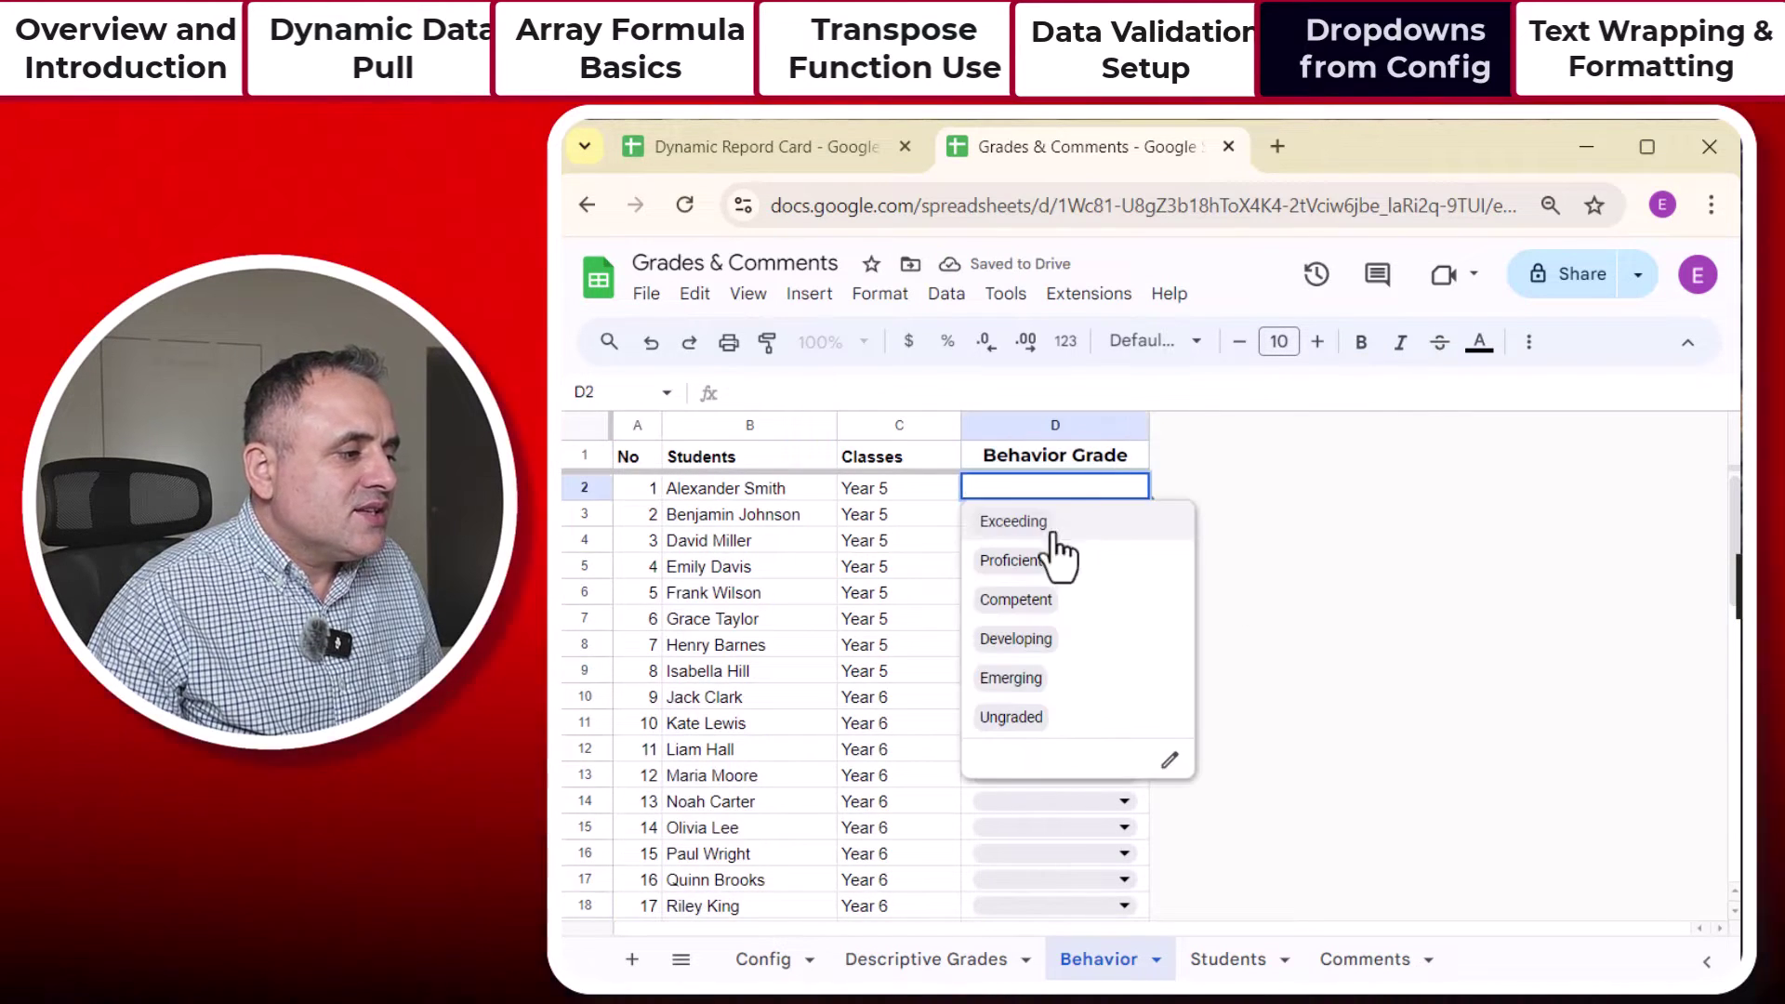
click(1015, 614)
click(763, 958)
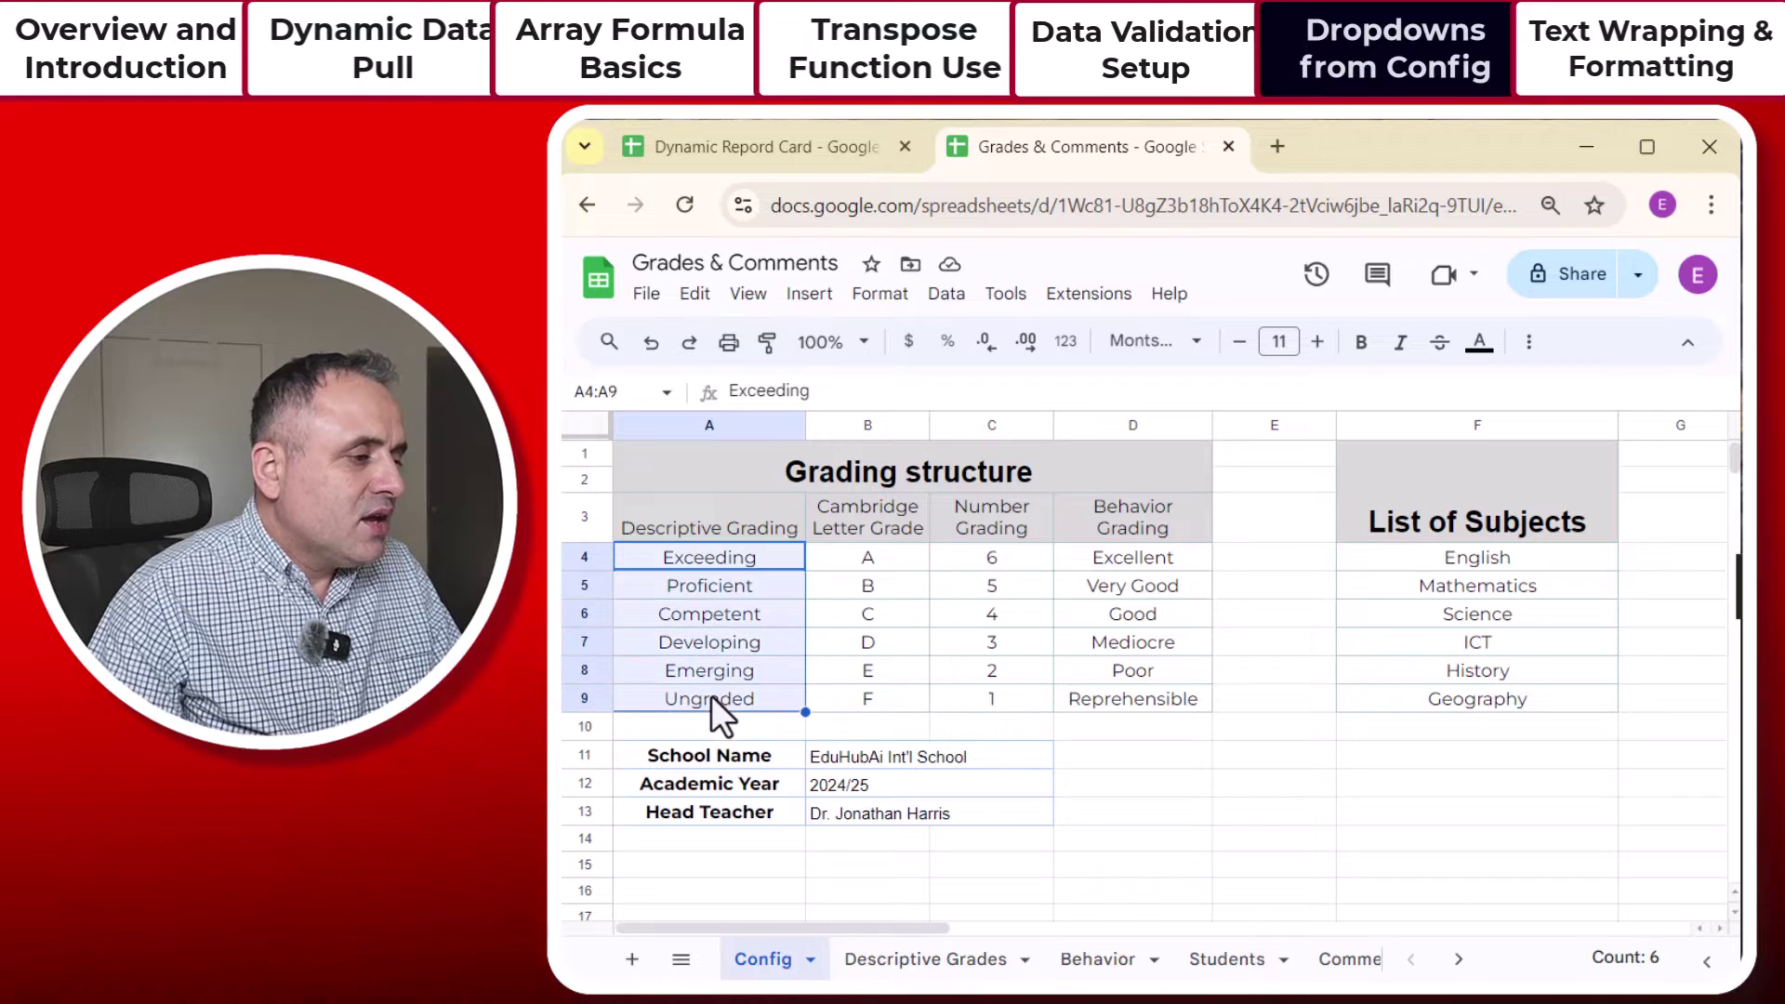
drag(1125, 556, 1125, 693)
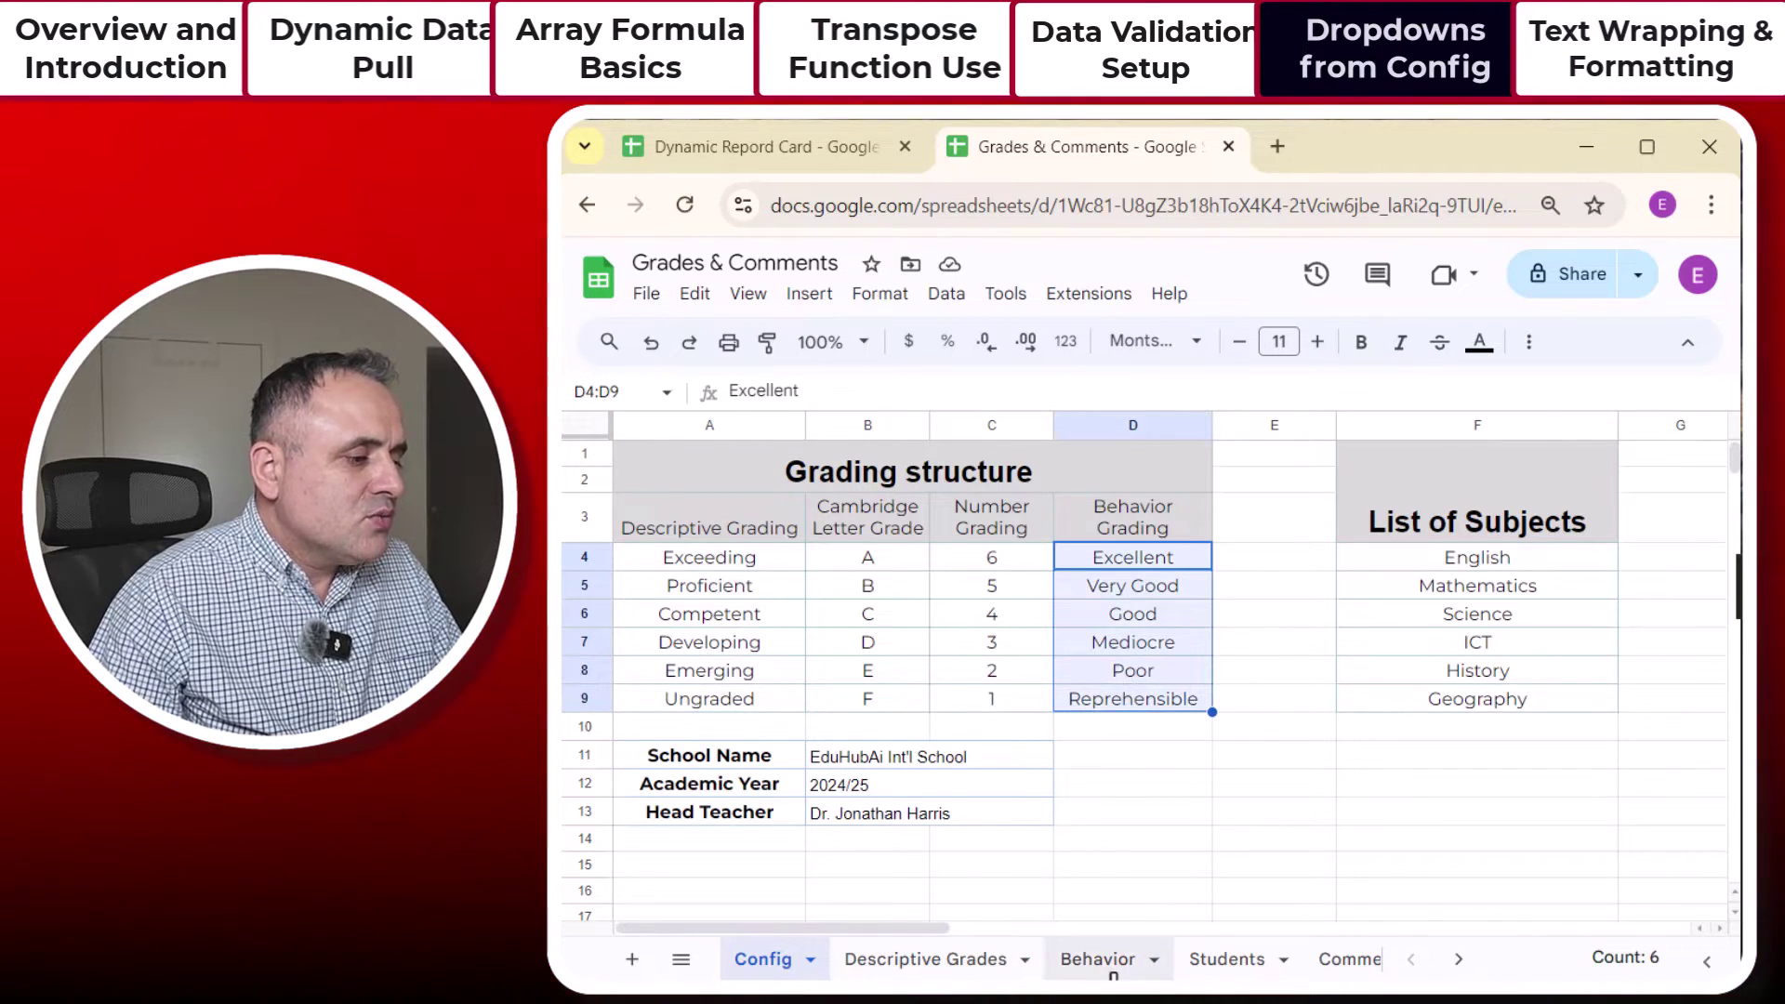
click(1116, 958)
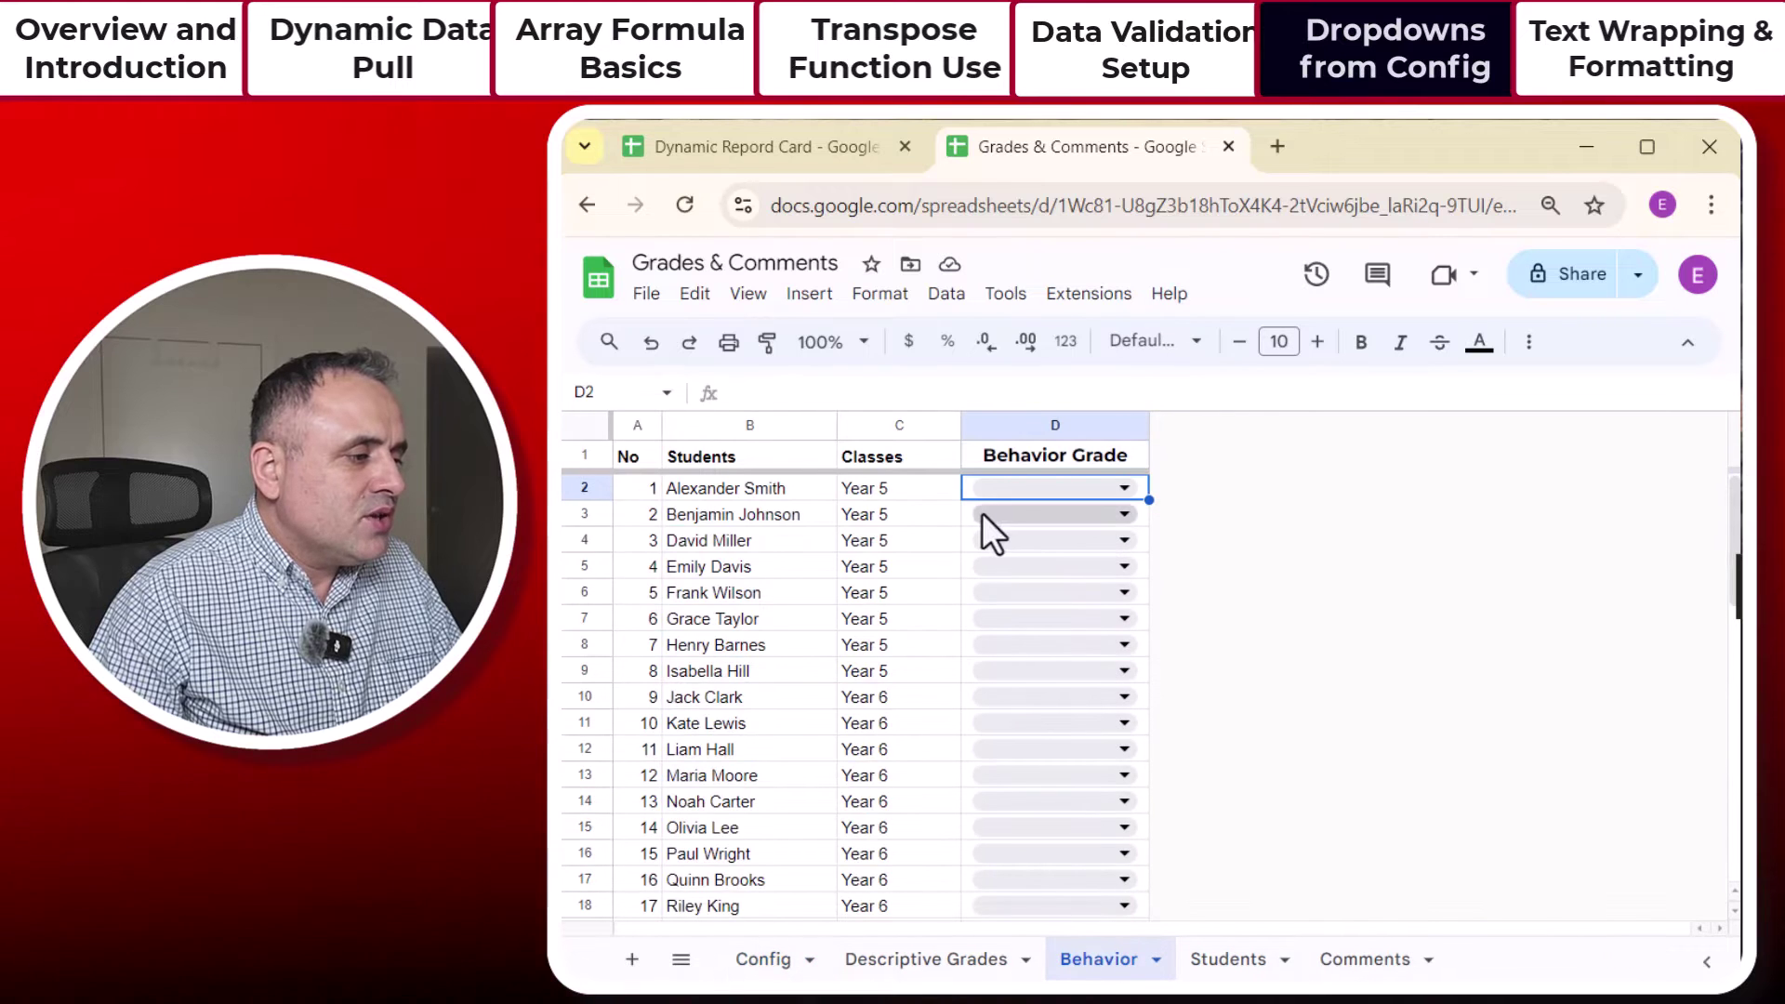
scroll(989, 577, down, 6)
scroll(989, 591, down, 3)
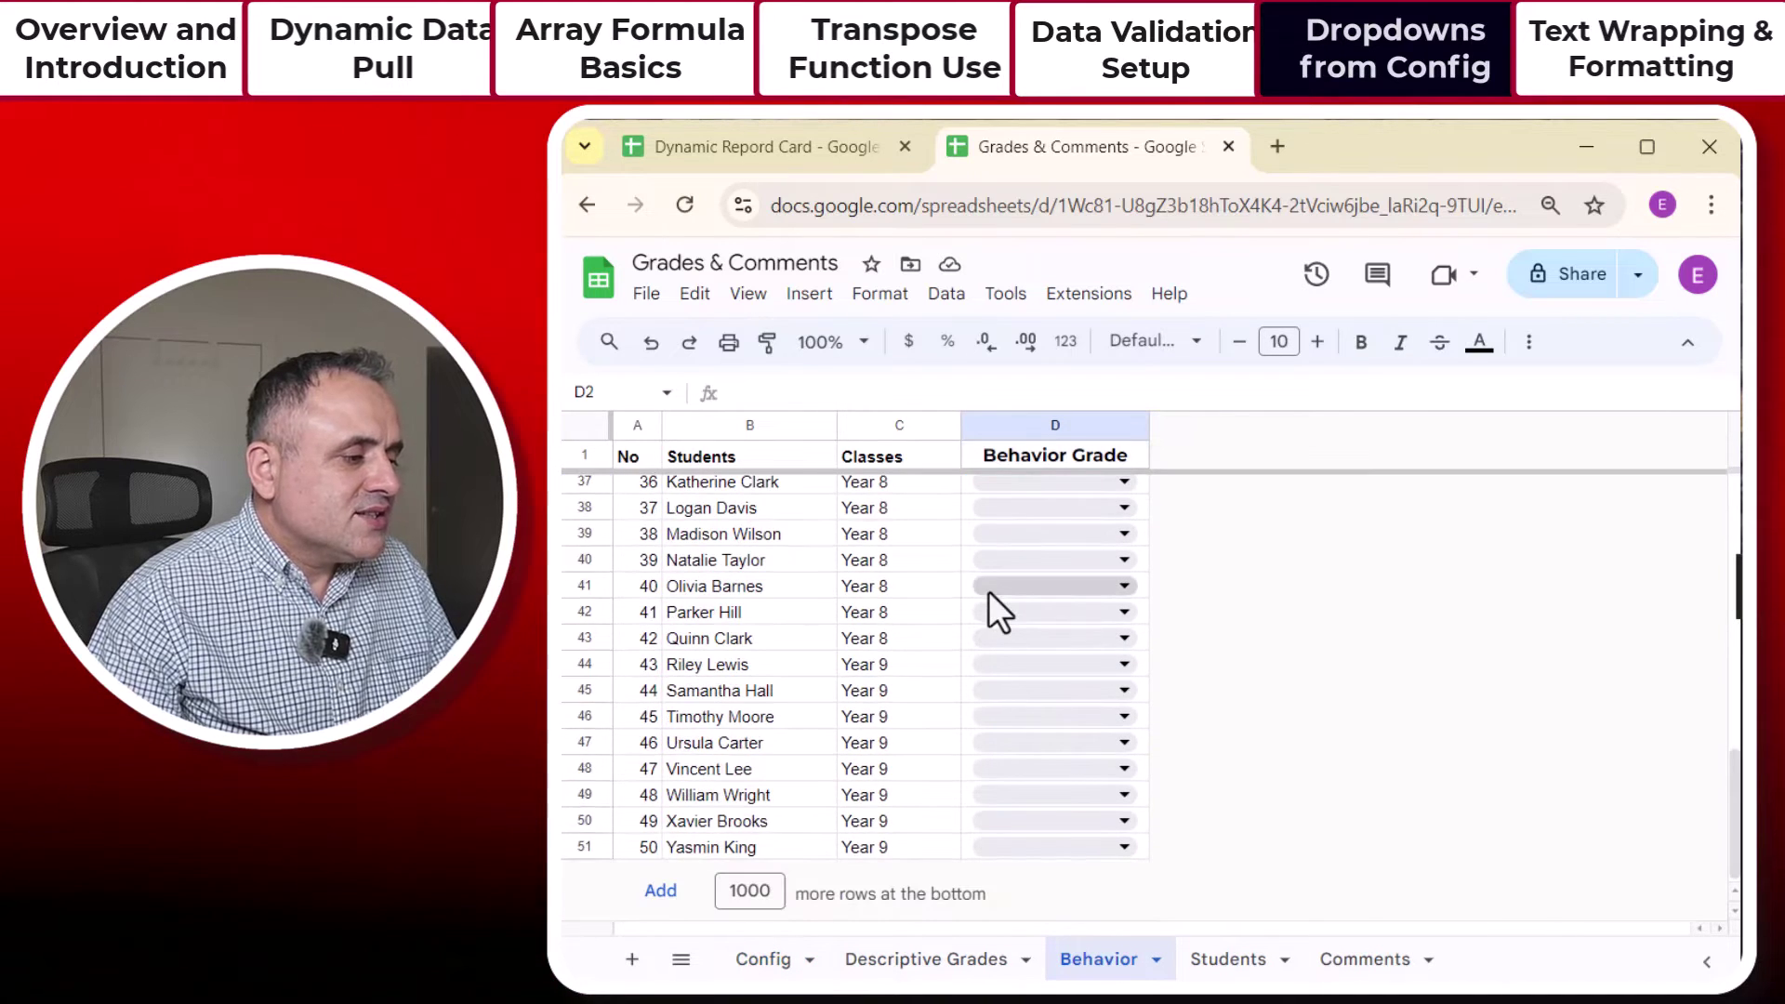
shift+click(971, 844)
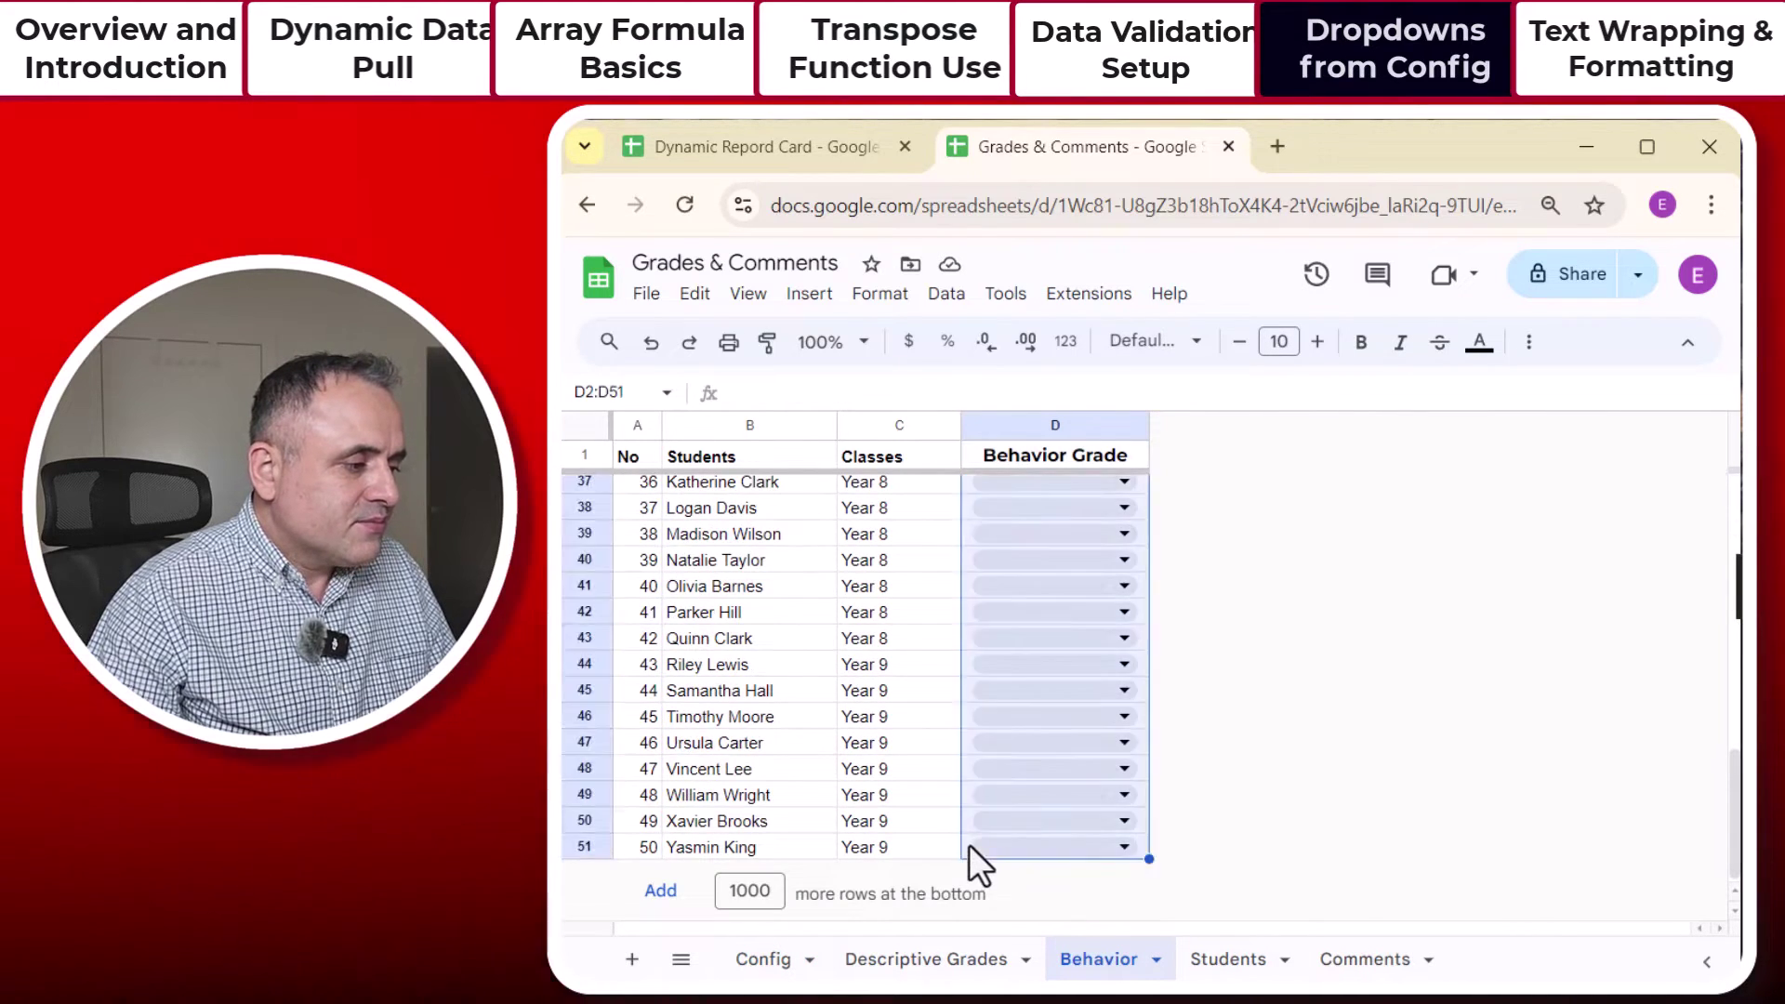
scroll(966, 678, up, 8)
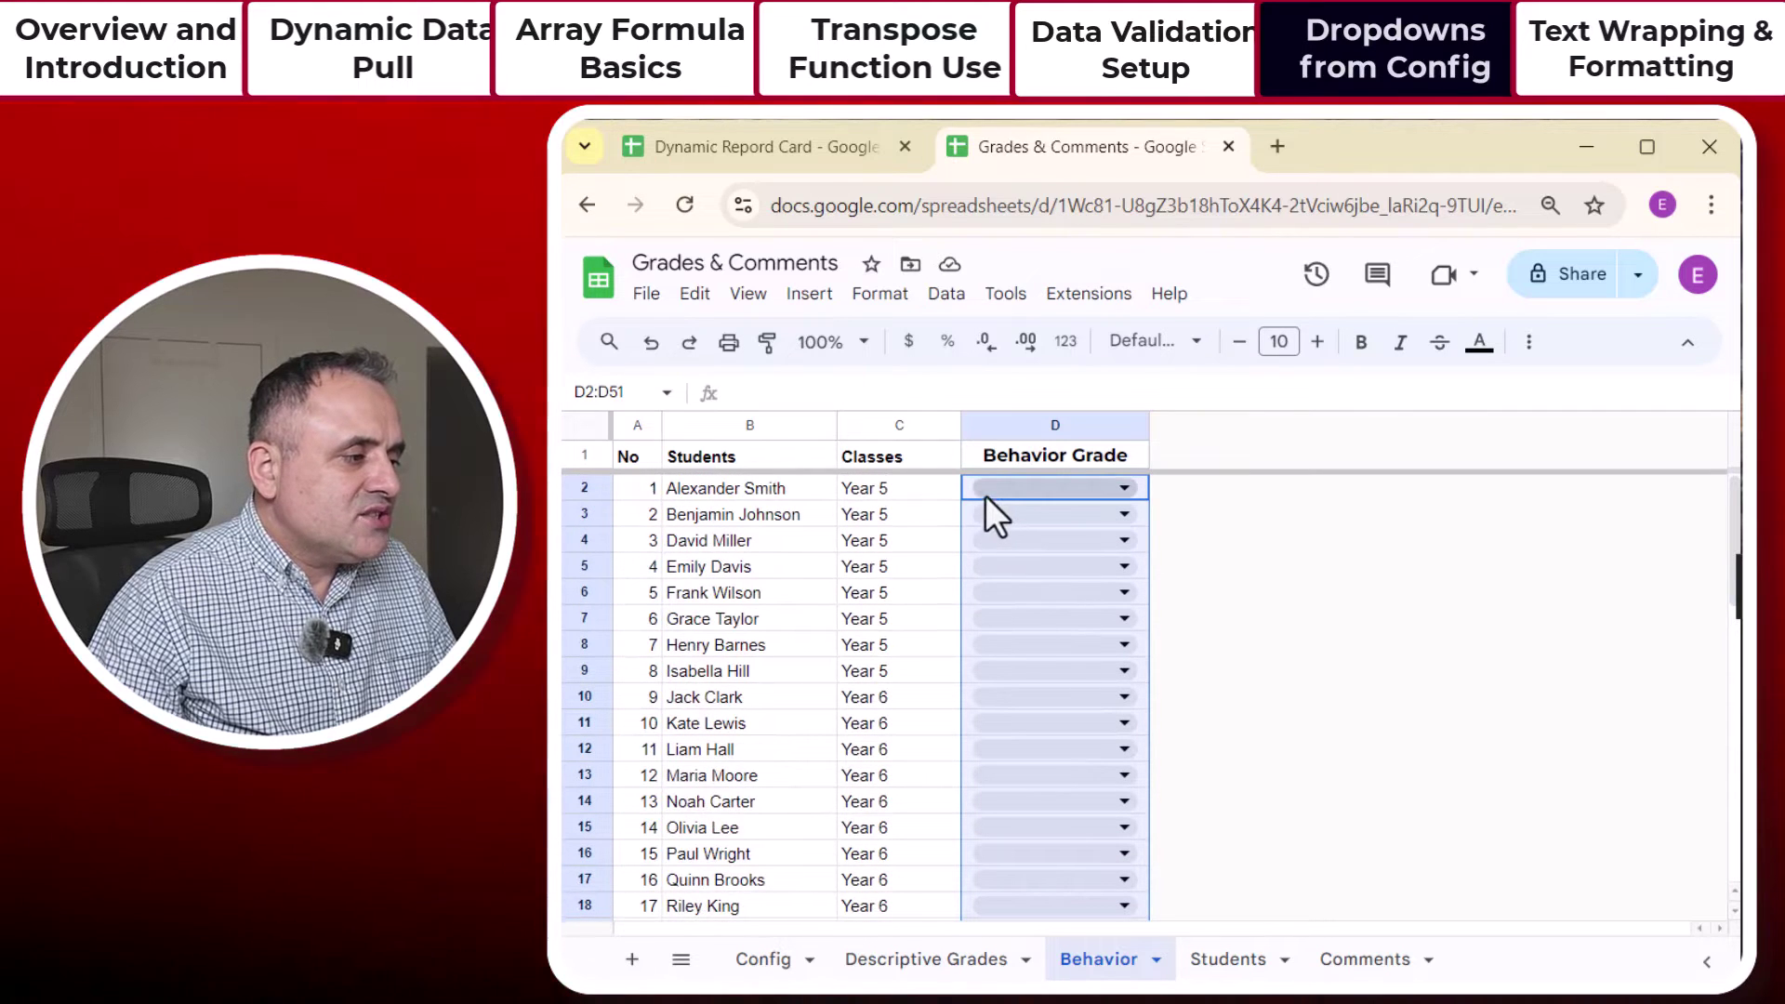
Step: Remove the old validation rule and add a Dropdown (from a range) rule for D2:D51
click(946, 294)
click(995, 827)
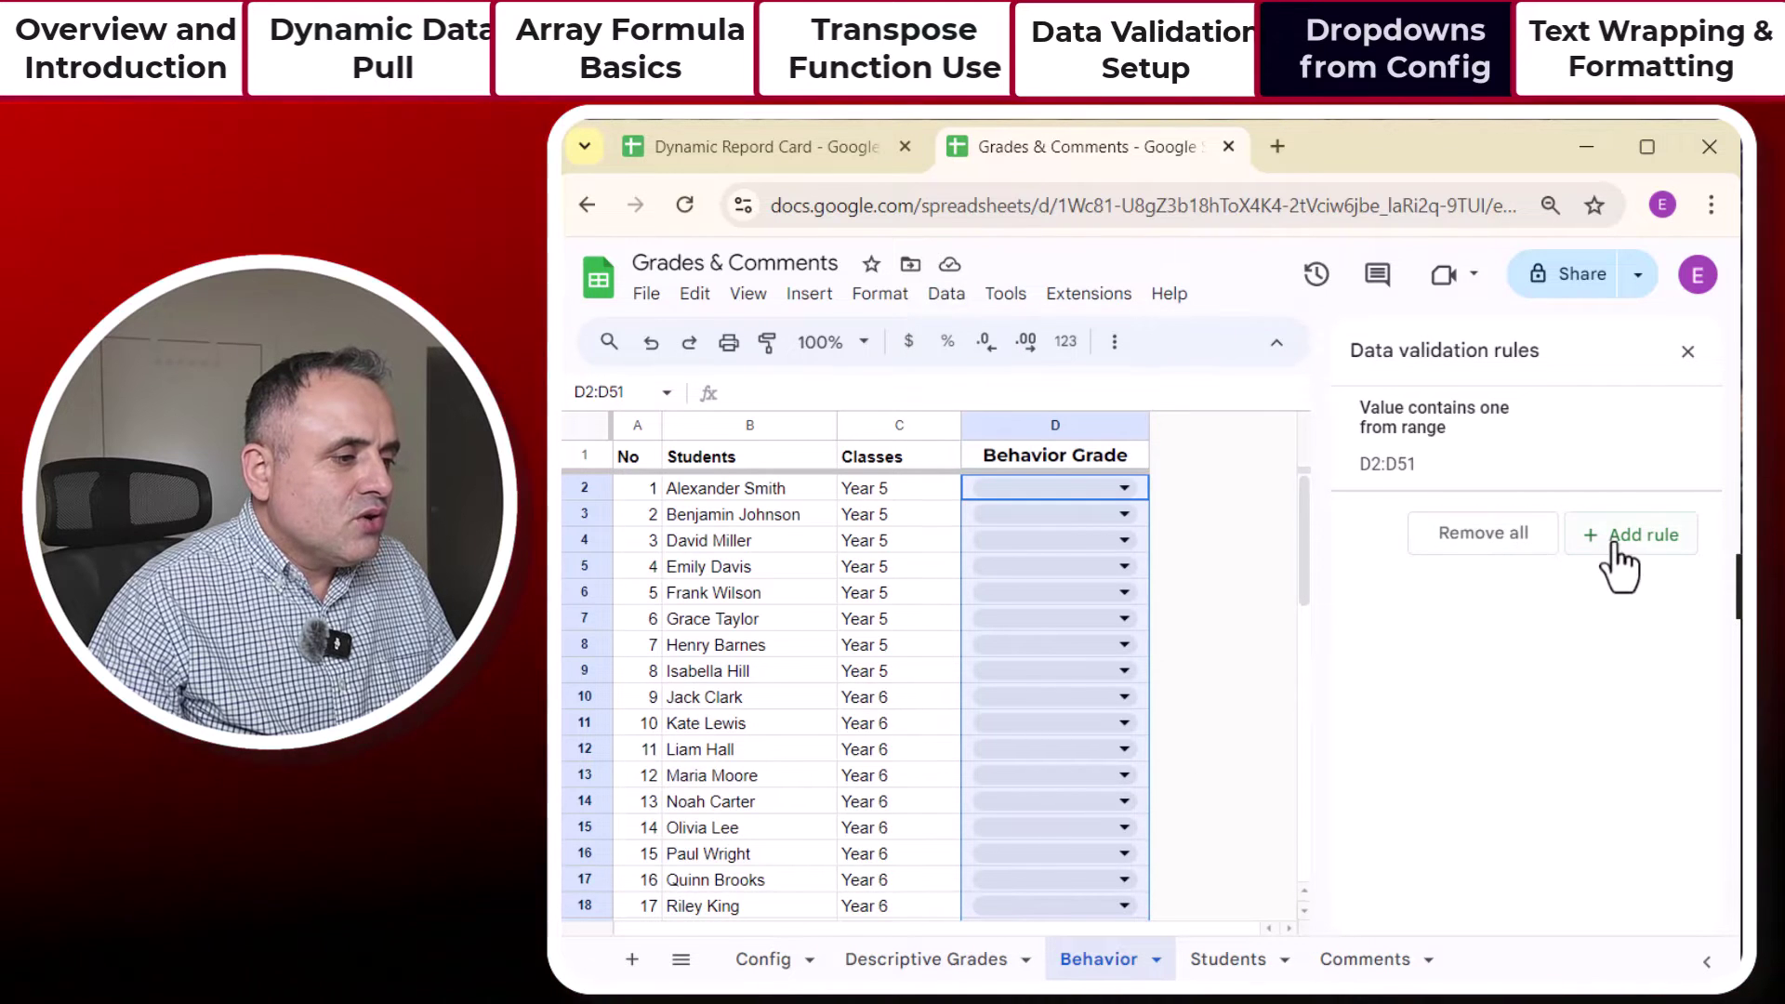
click(1513, 546)
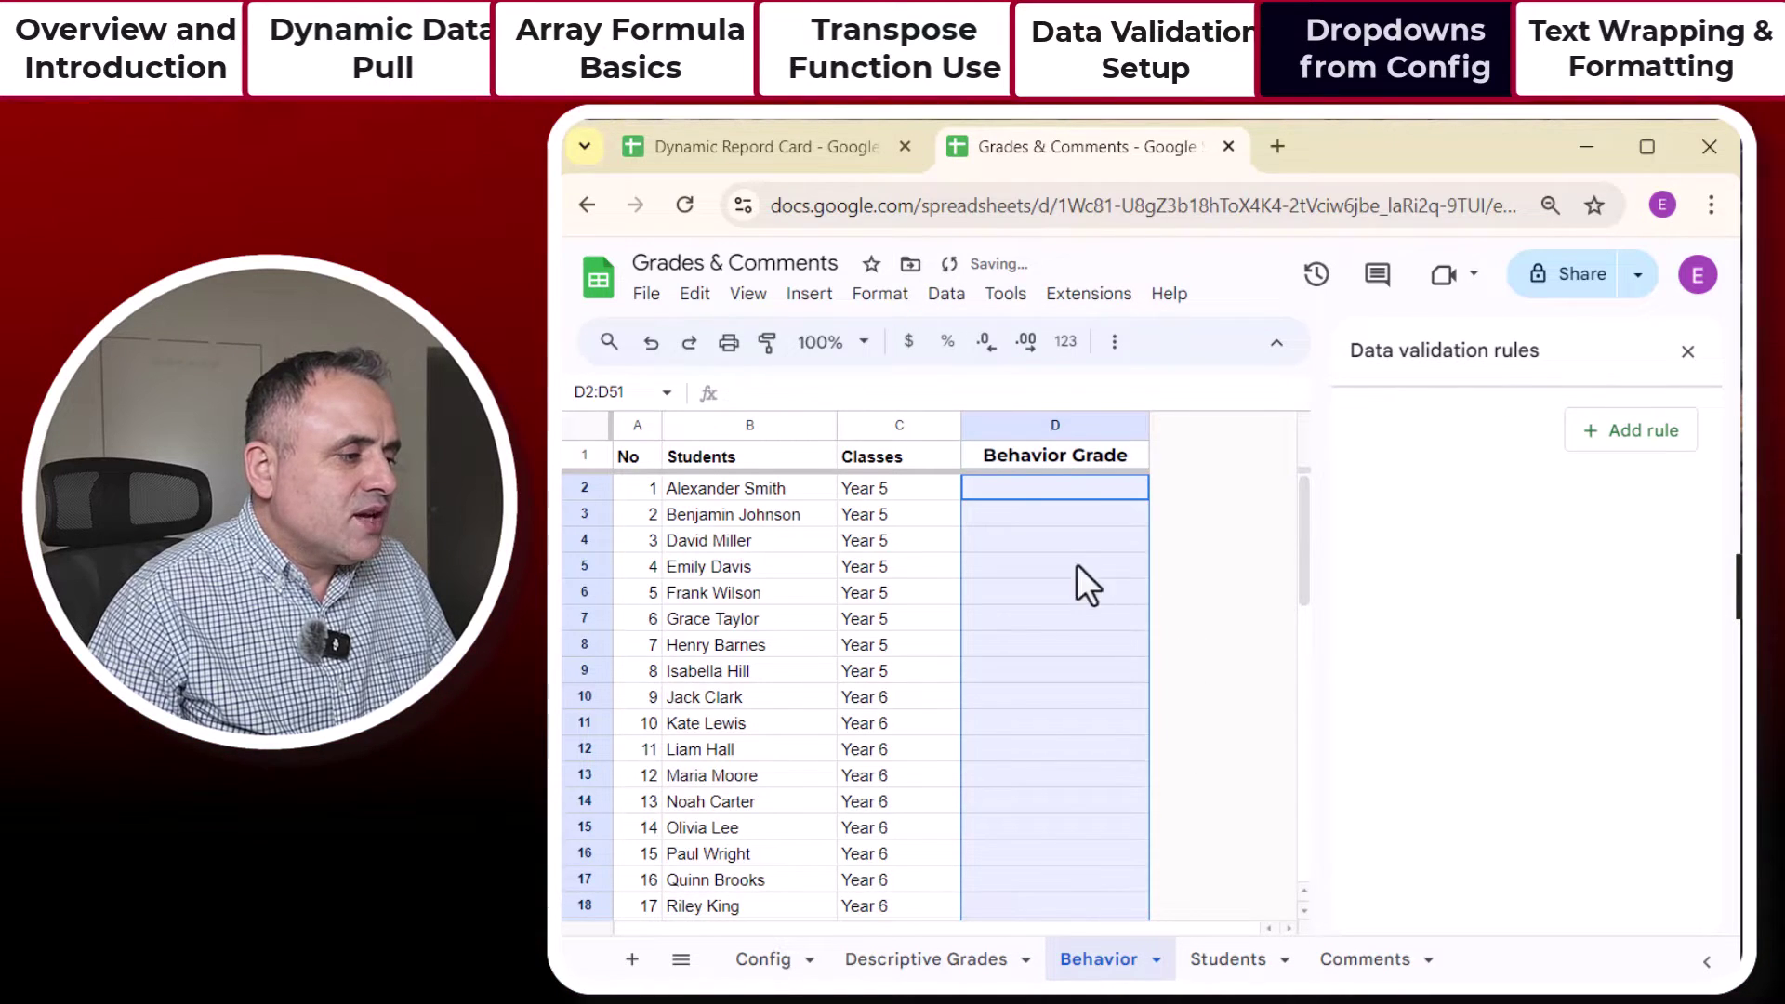
click(1617, 435)
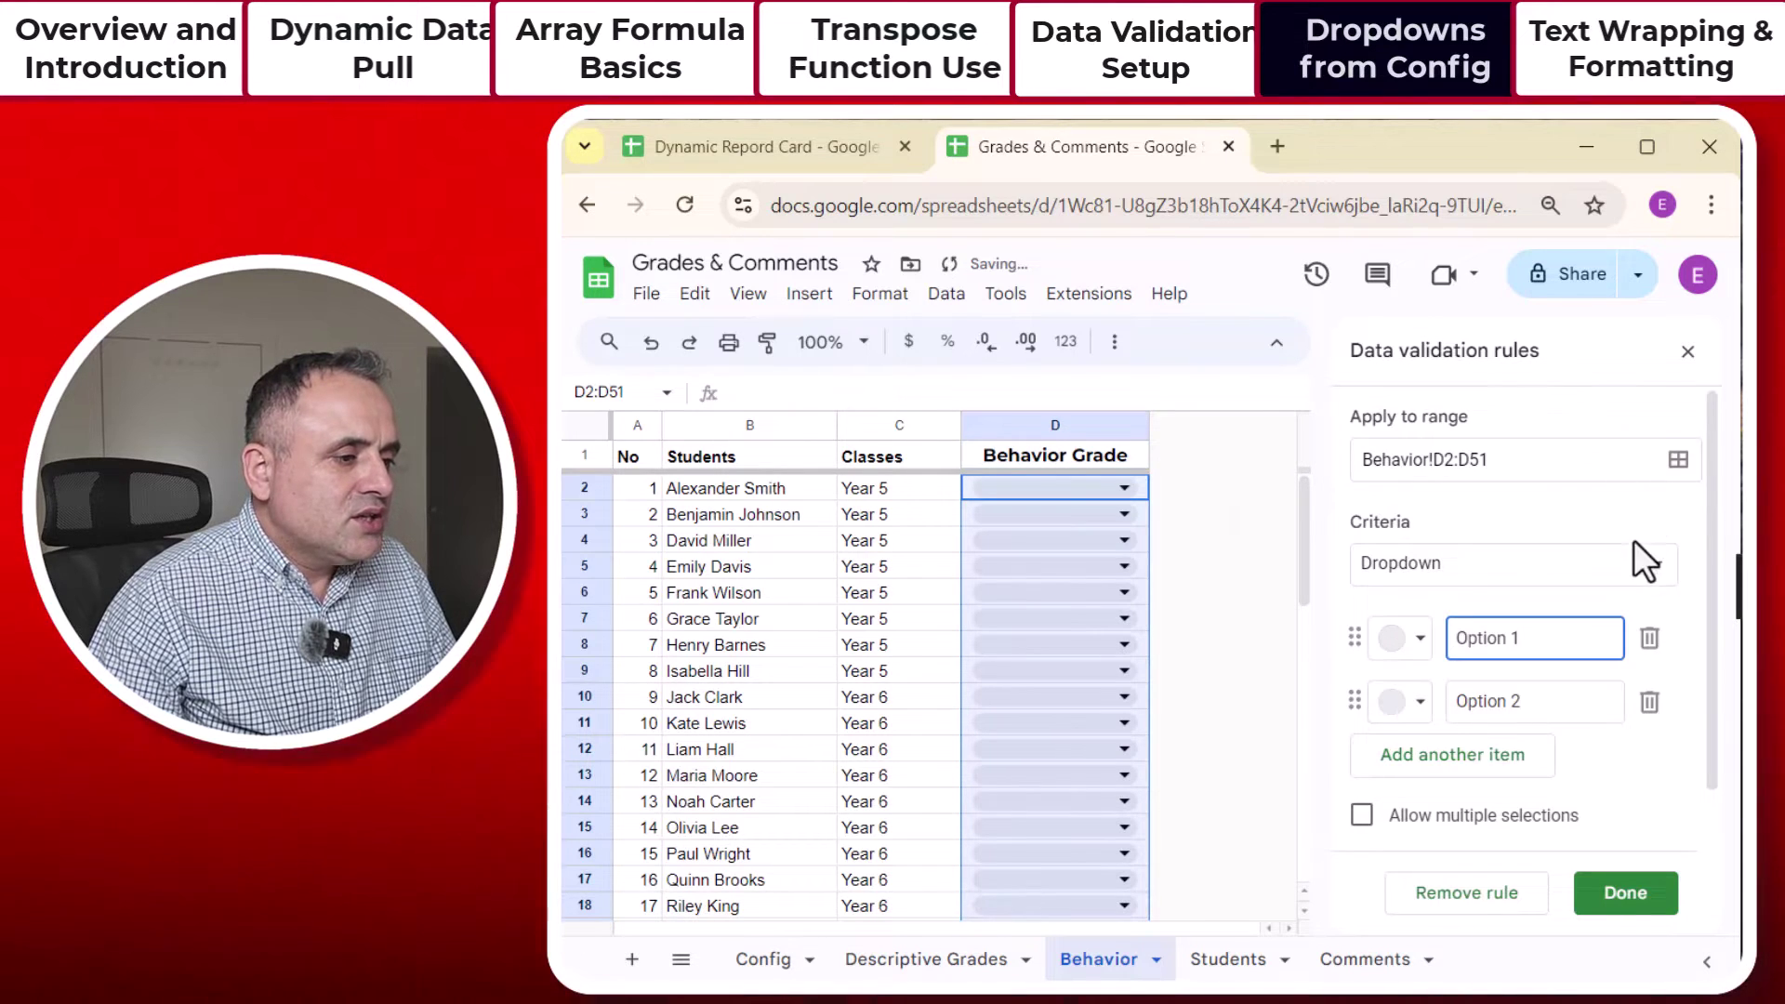
click(1661, 584)
click(1547, 603)
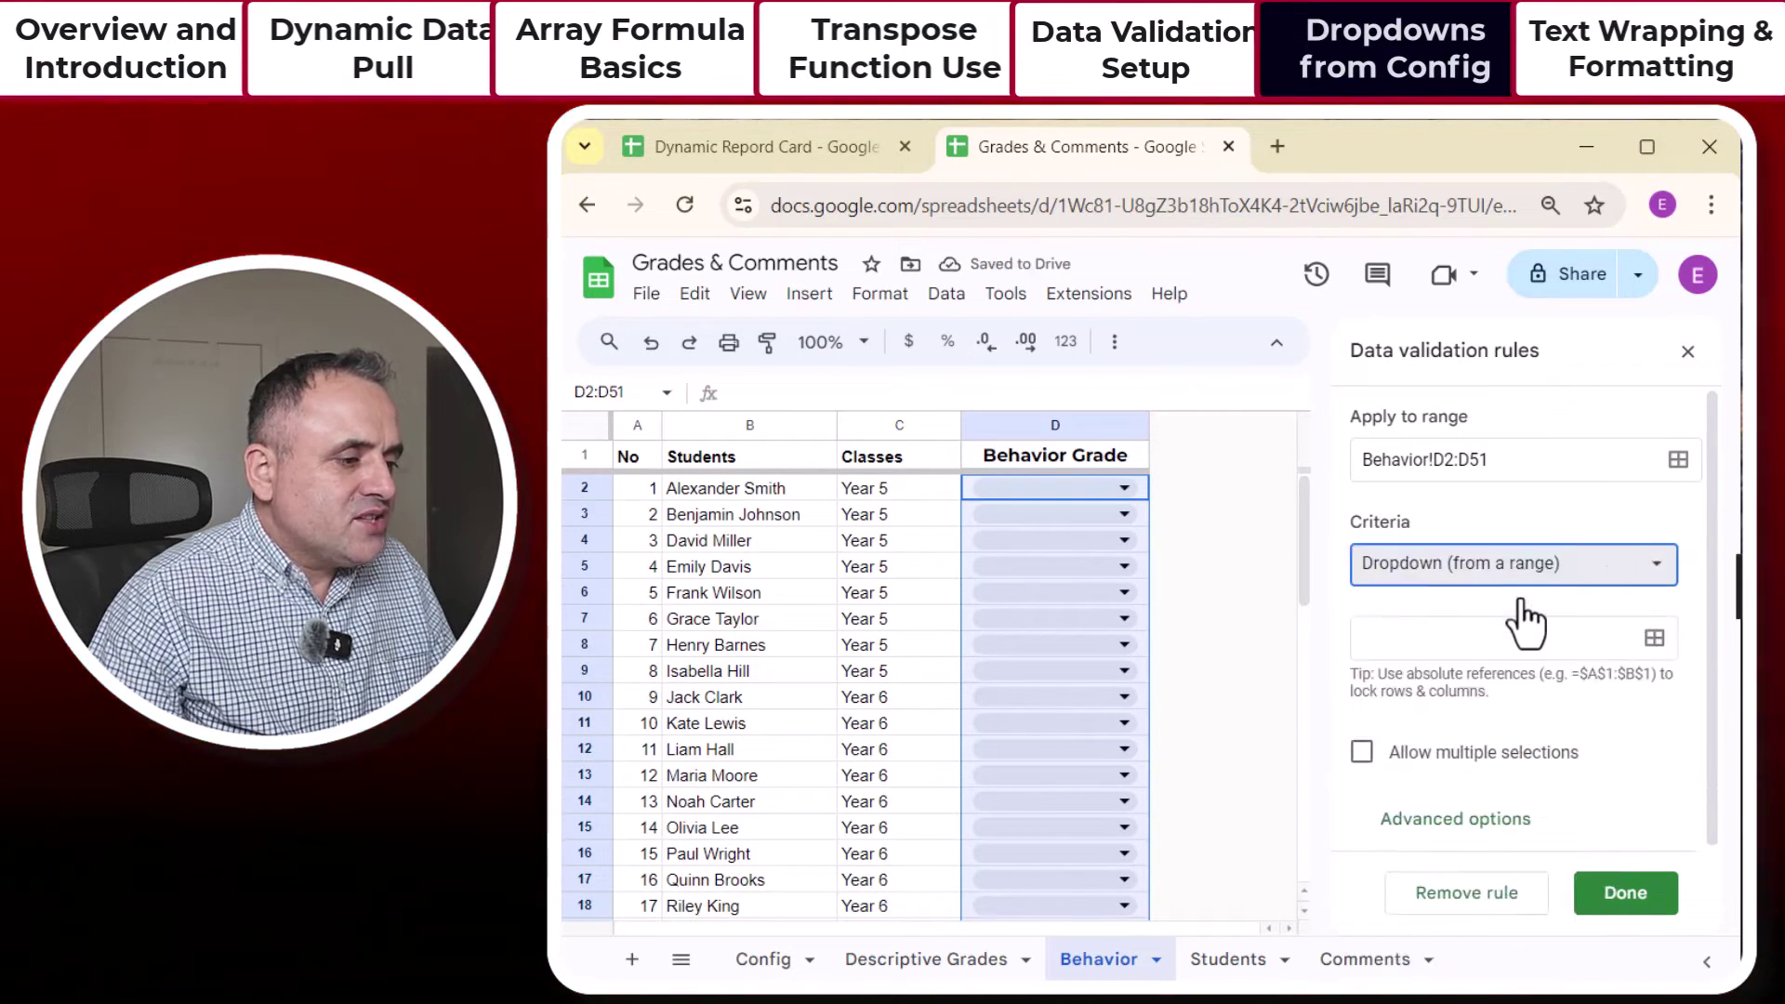
click(1654, 641)
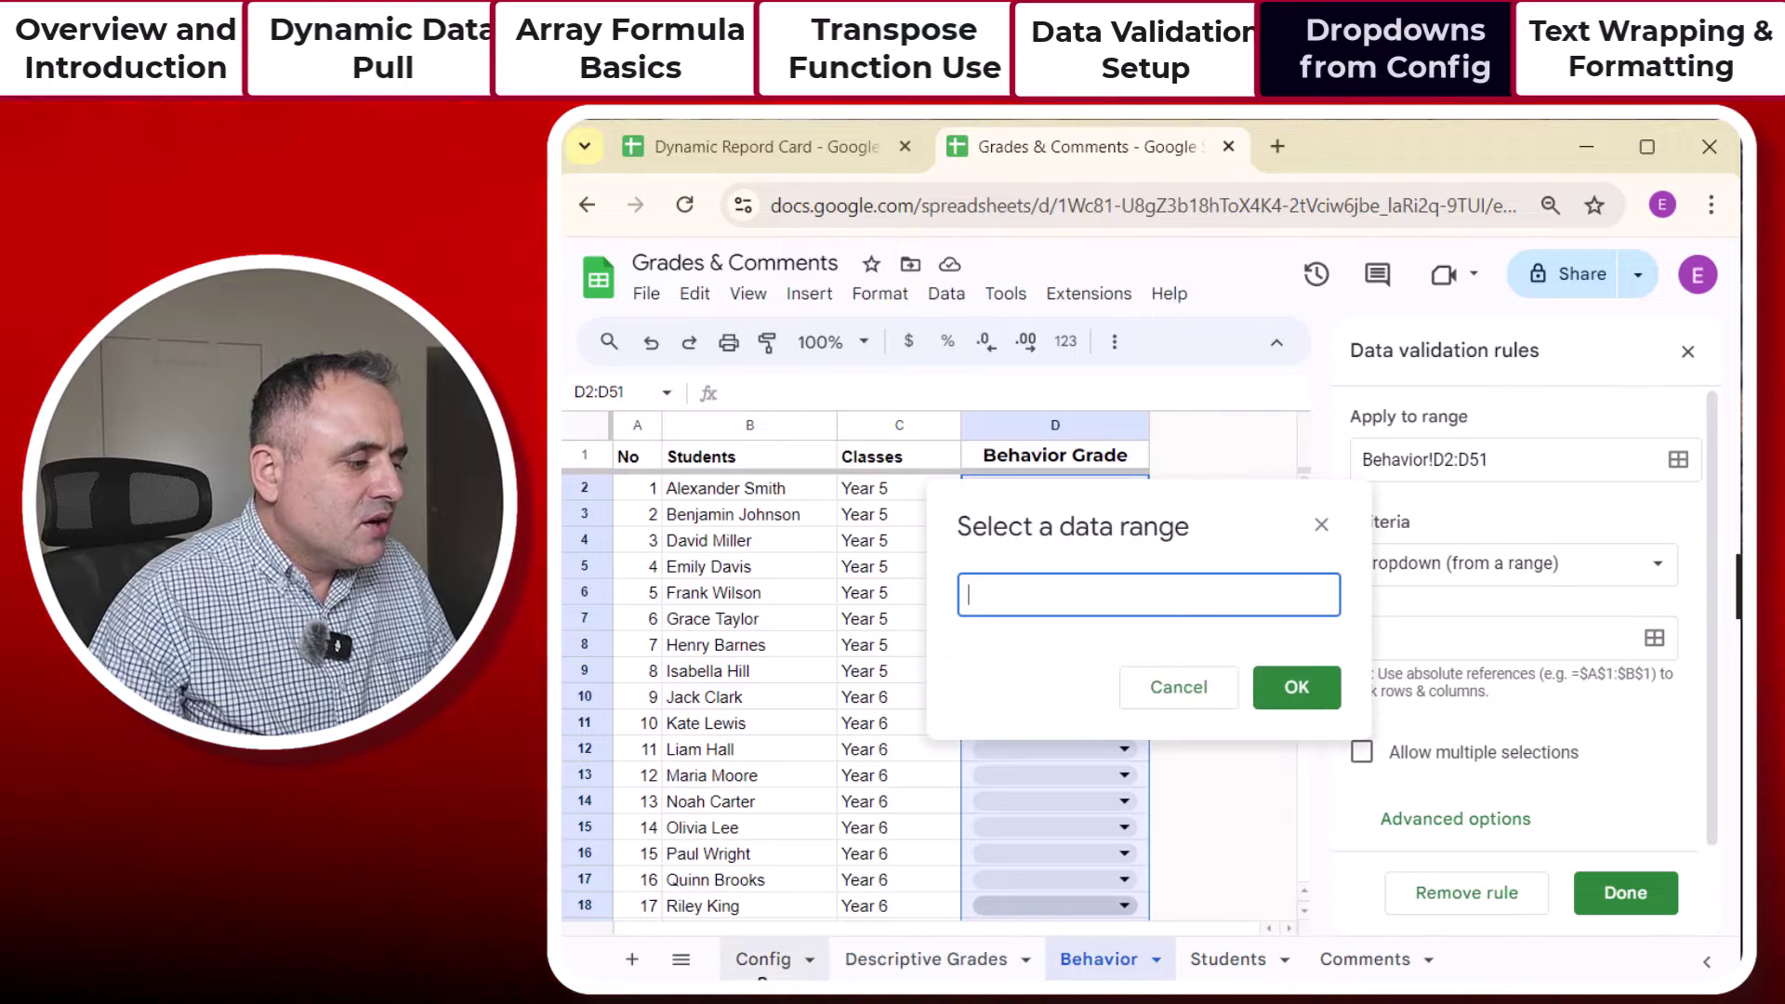
Step: Set the dropdown source to Config!D4:D9 (Excellent to Reprehensible) and save the rule
click(762, 959)
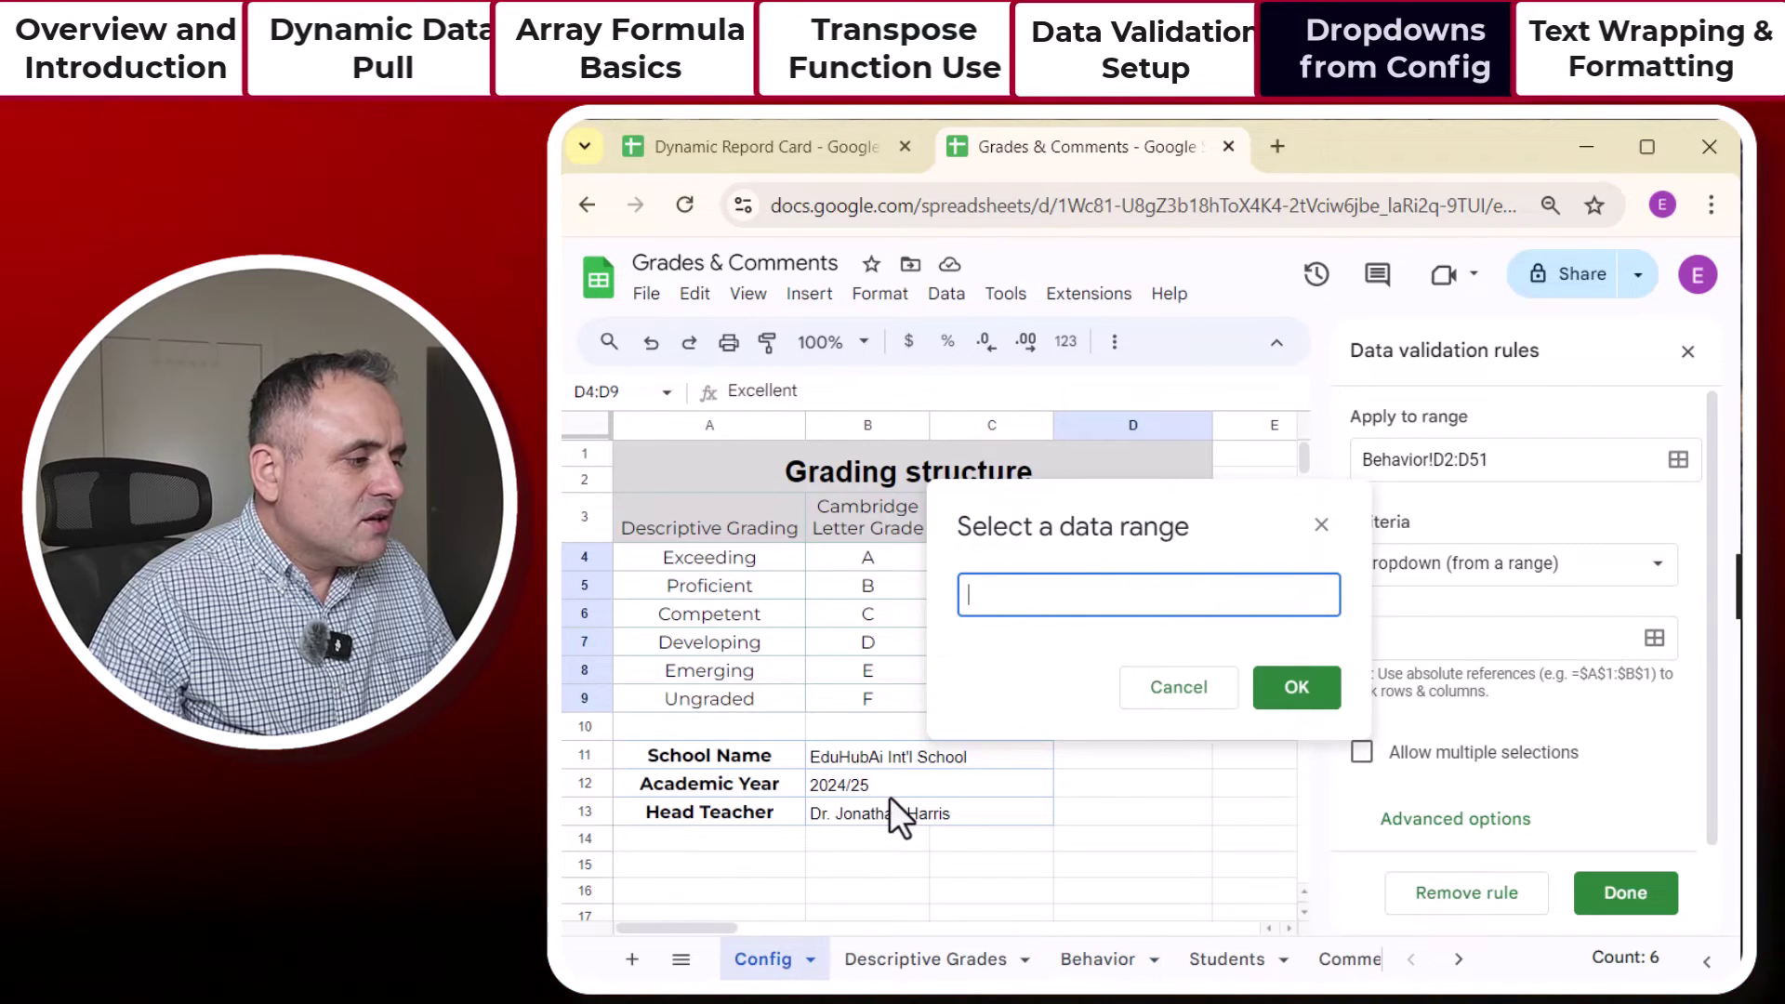
drag(1153, 522, 890, 295)
click(1162, 564)
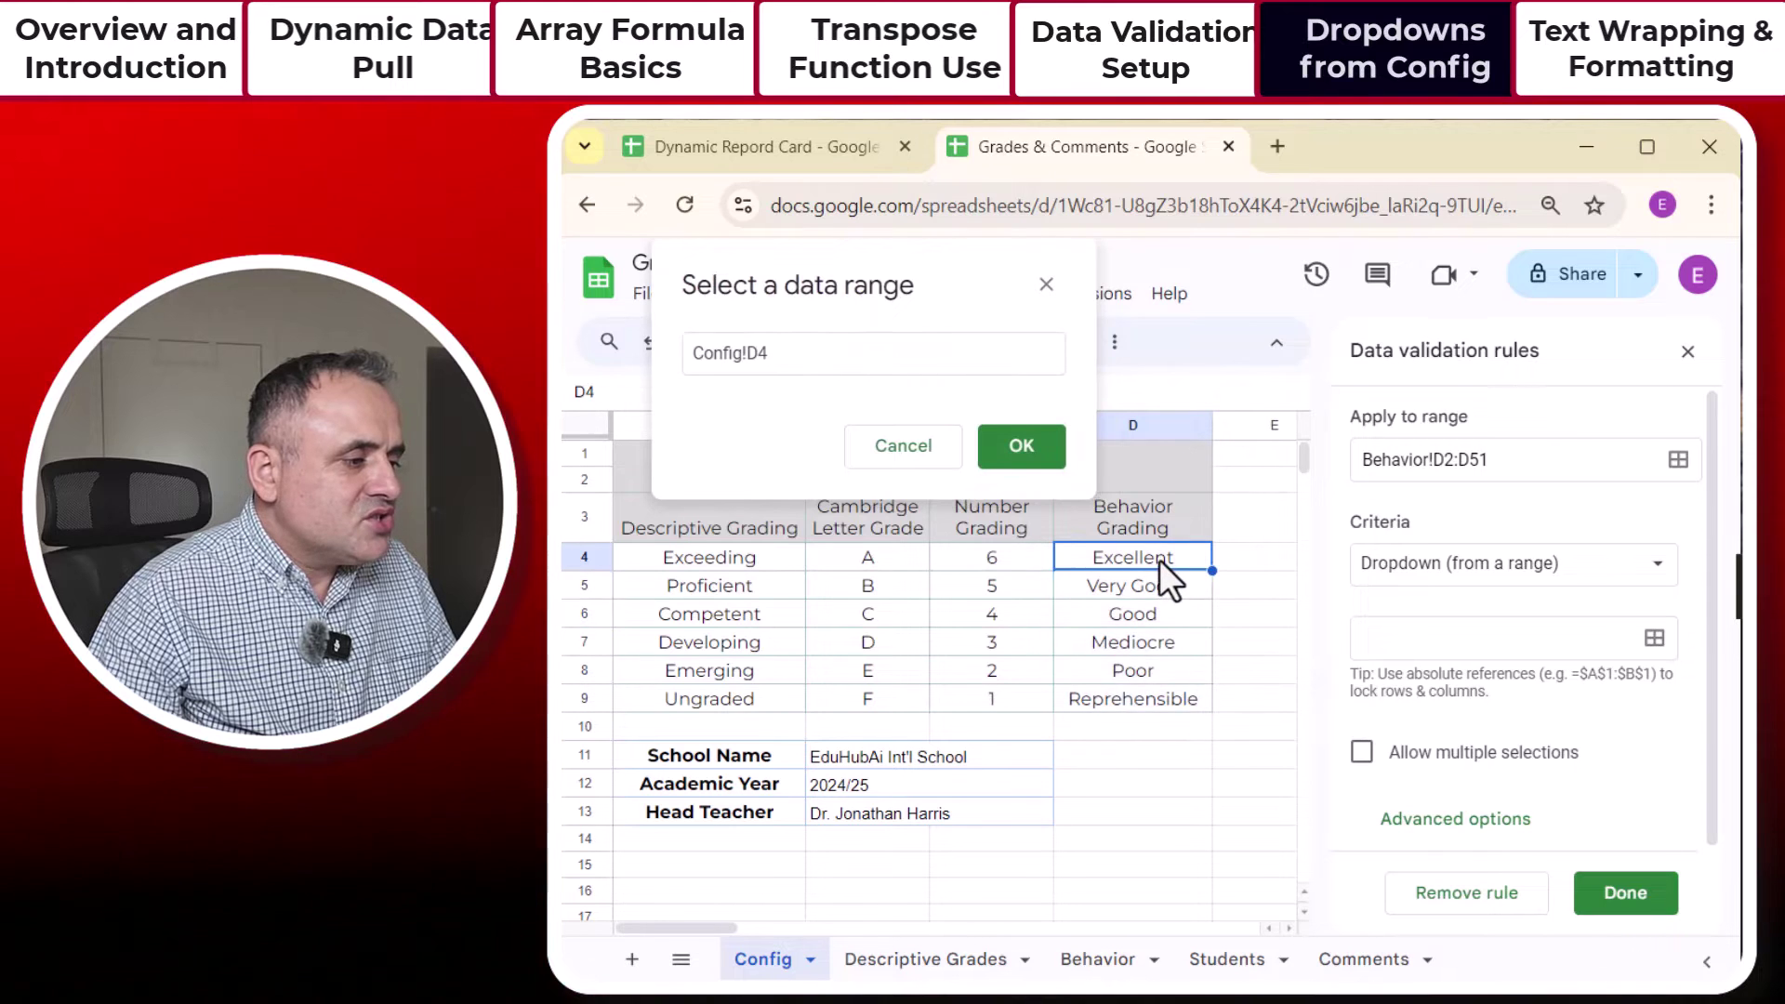
drag(1158, 560, 1147, 694)
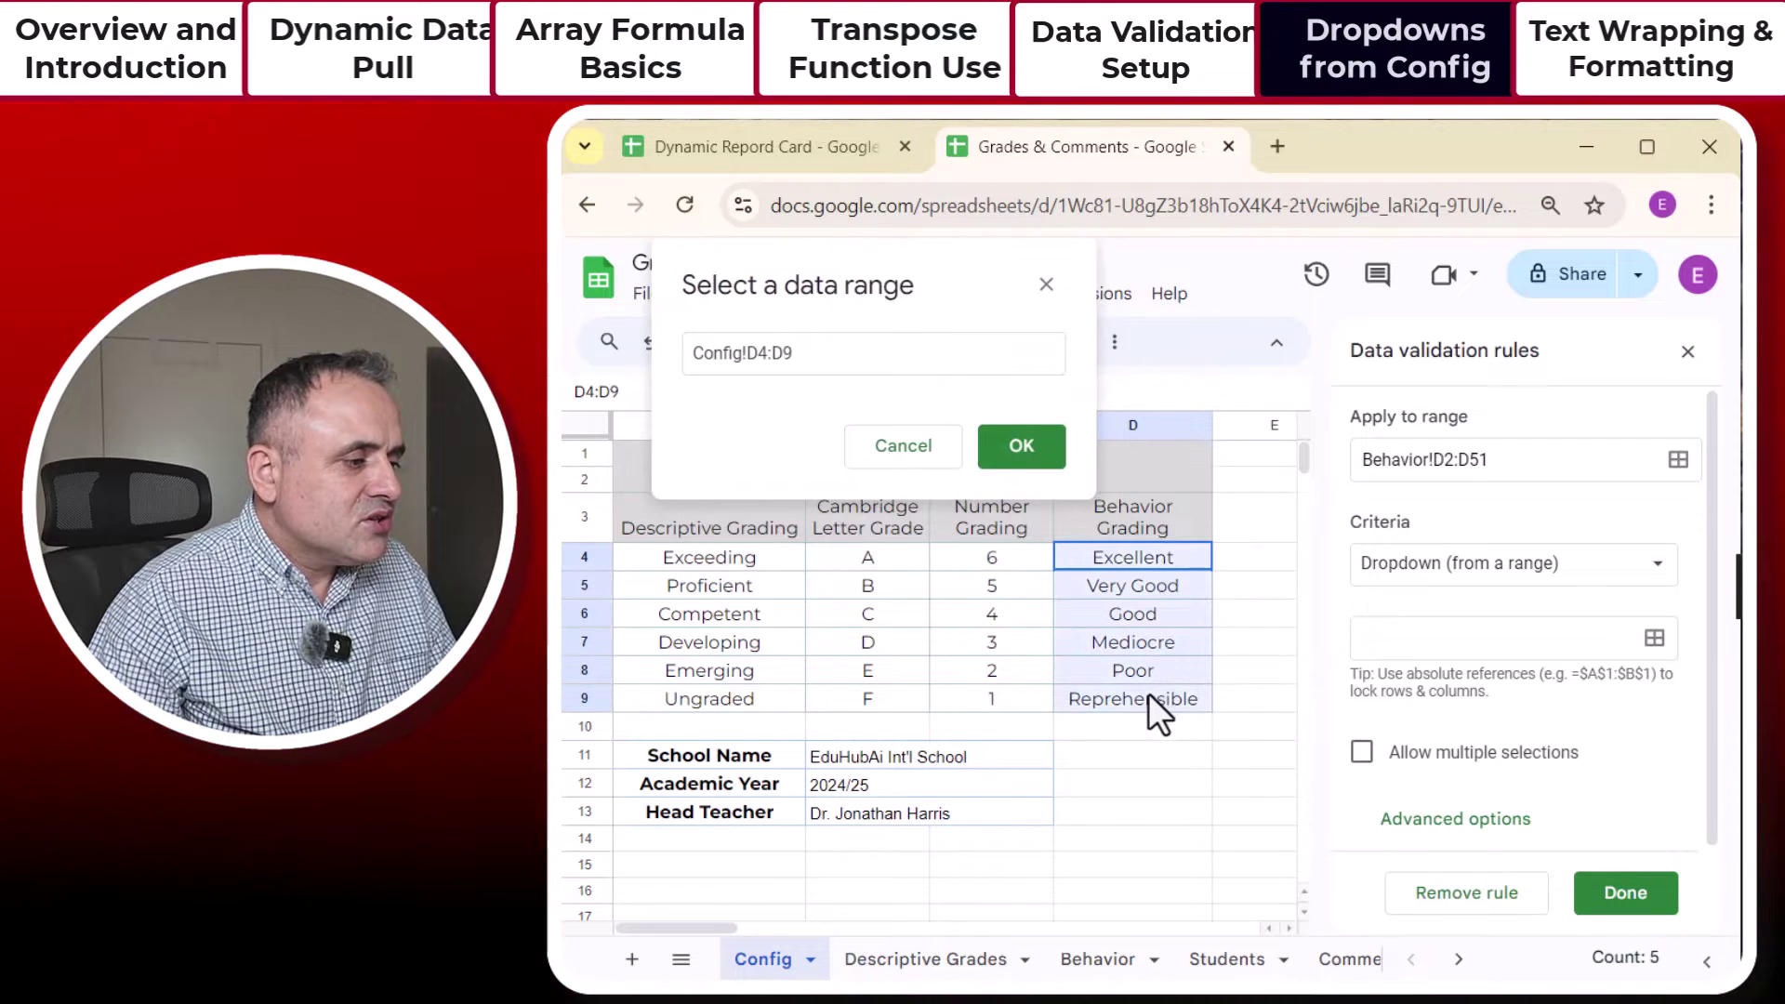
click(1004, 451)
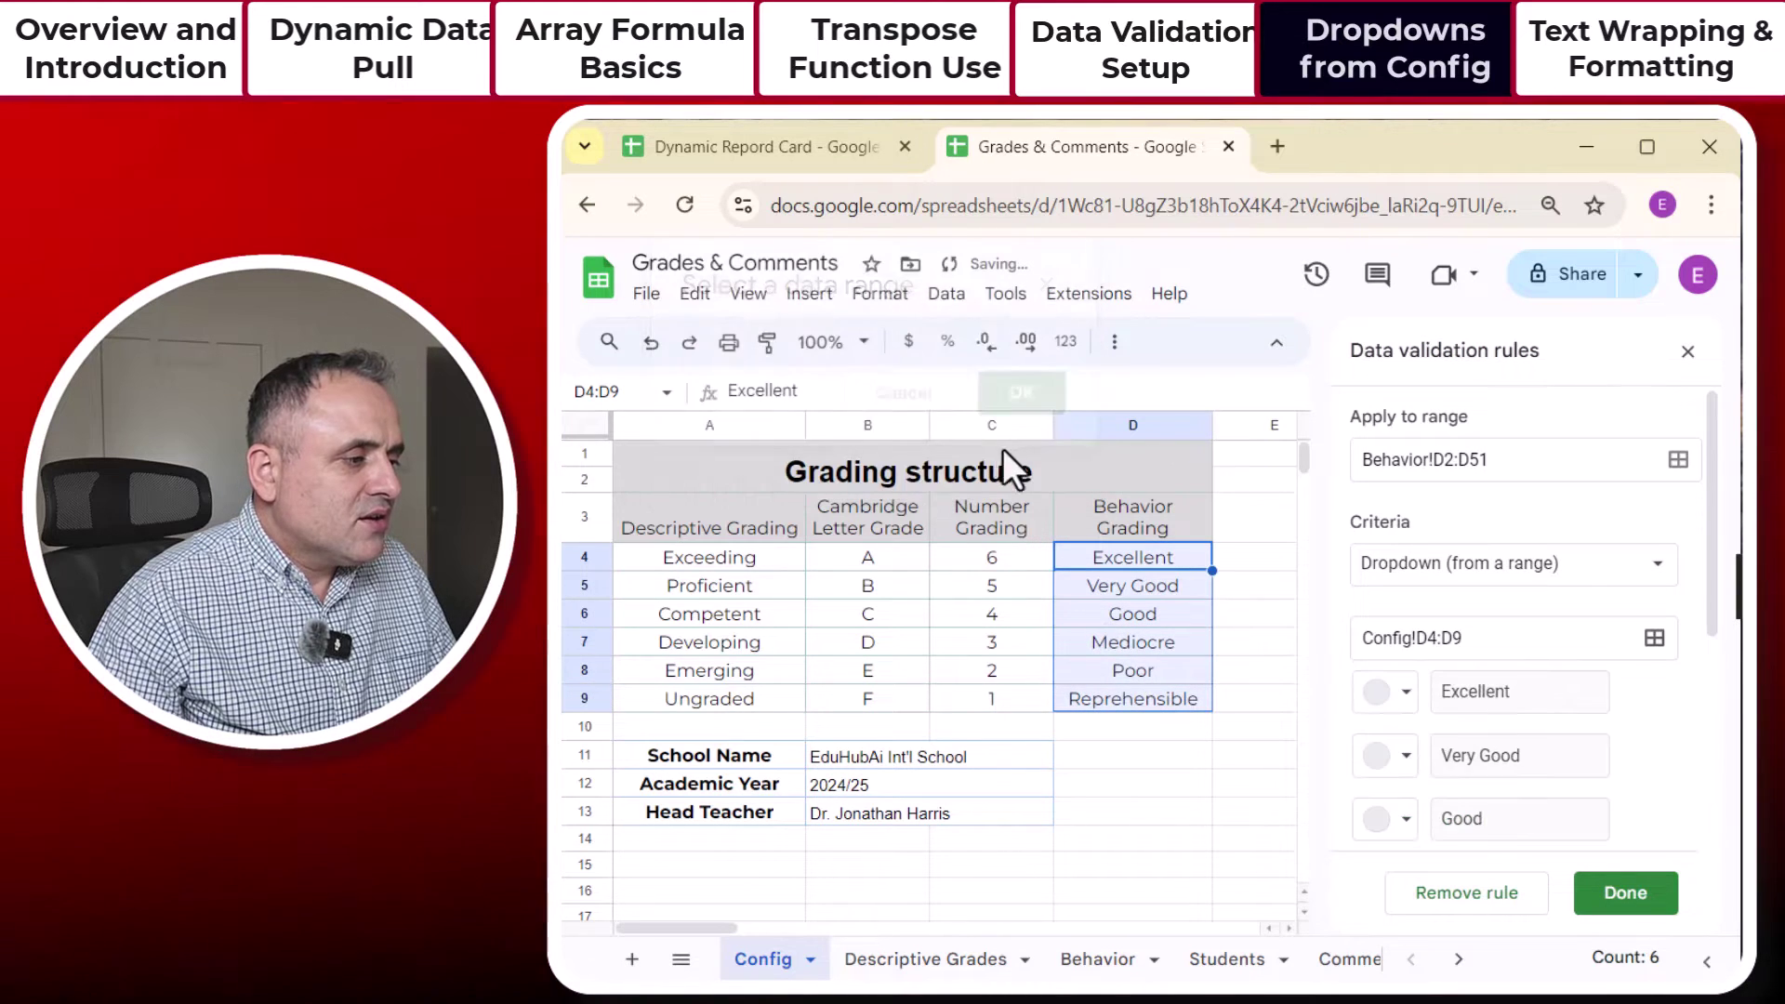
click(1626, 894)
click(1097, 958)
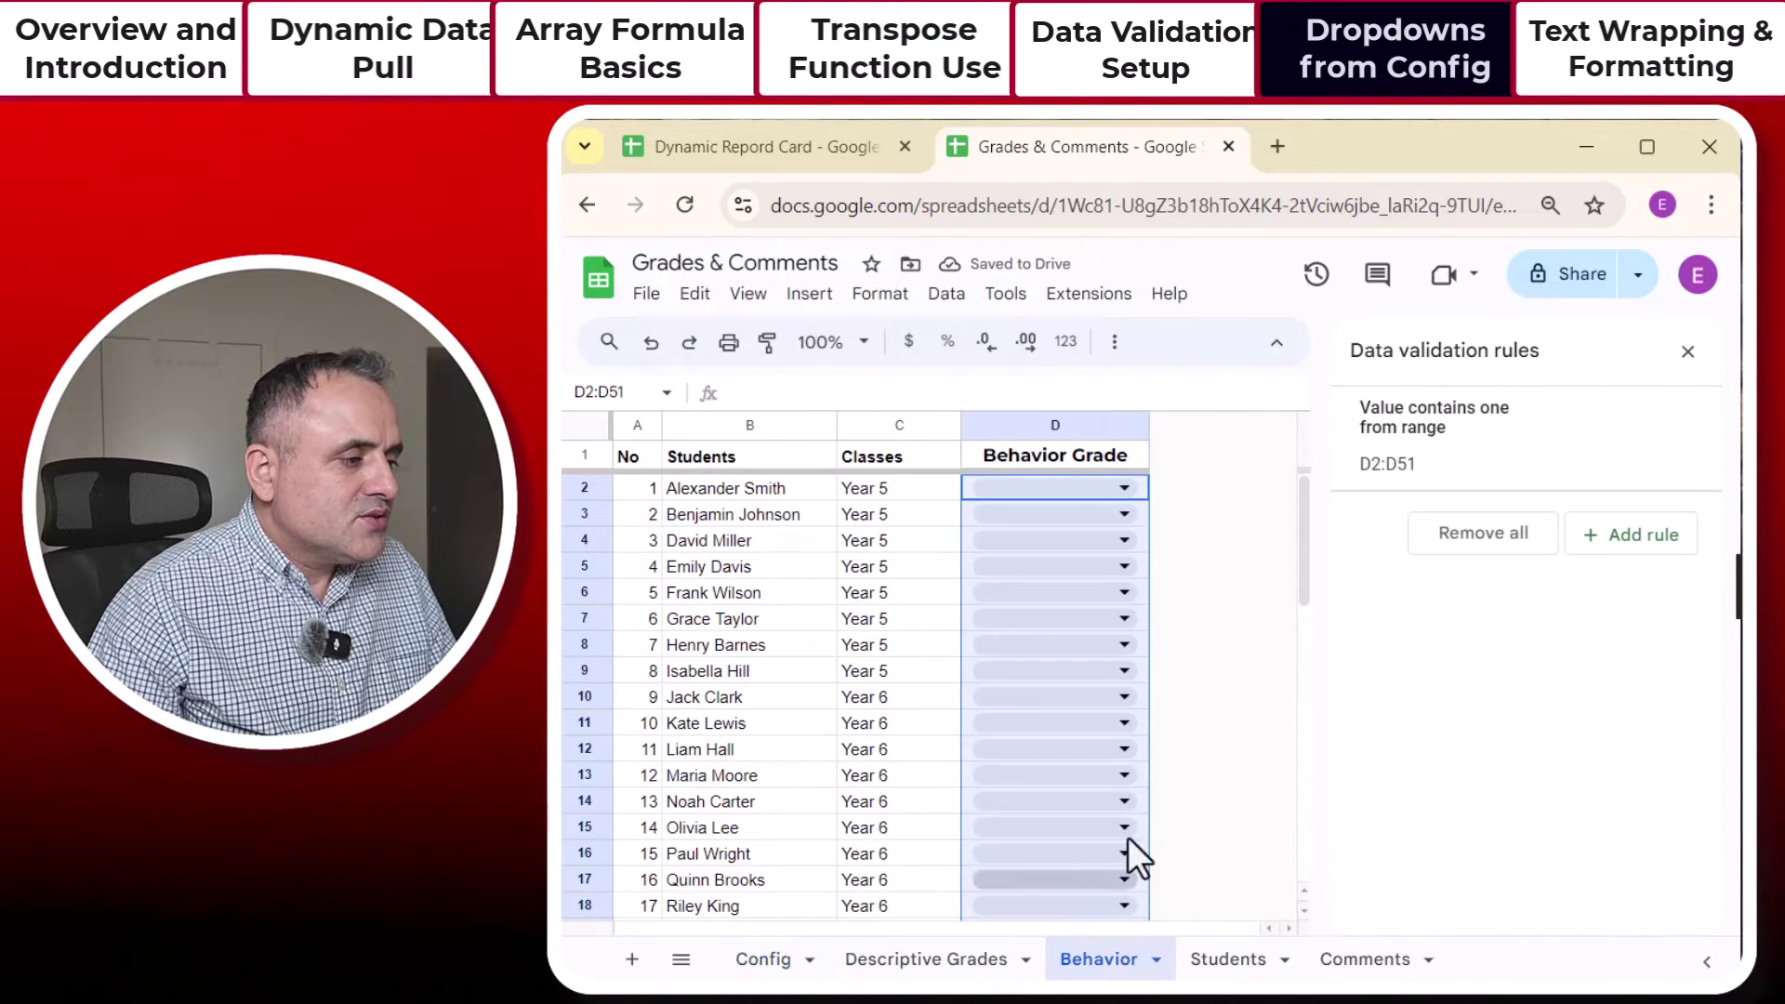
click(1127, 488)
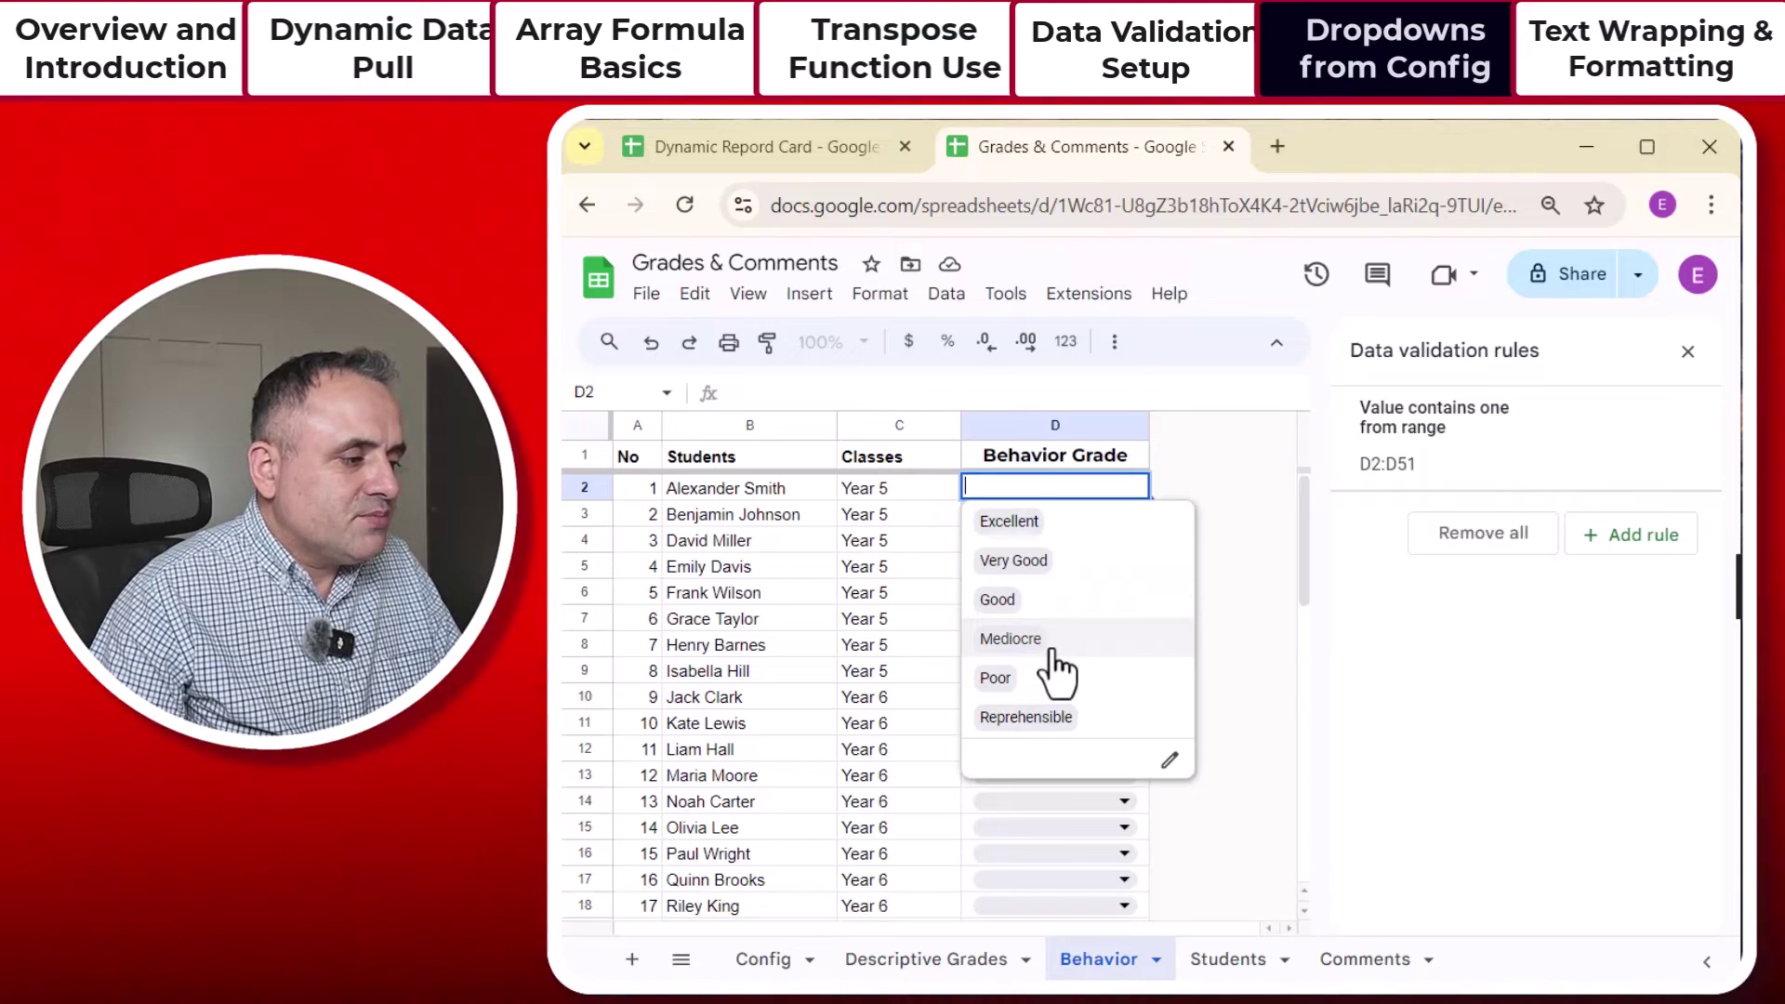
Step: Close D2's Behavior Grade options list without choosing a grade
key(Escape)
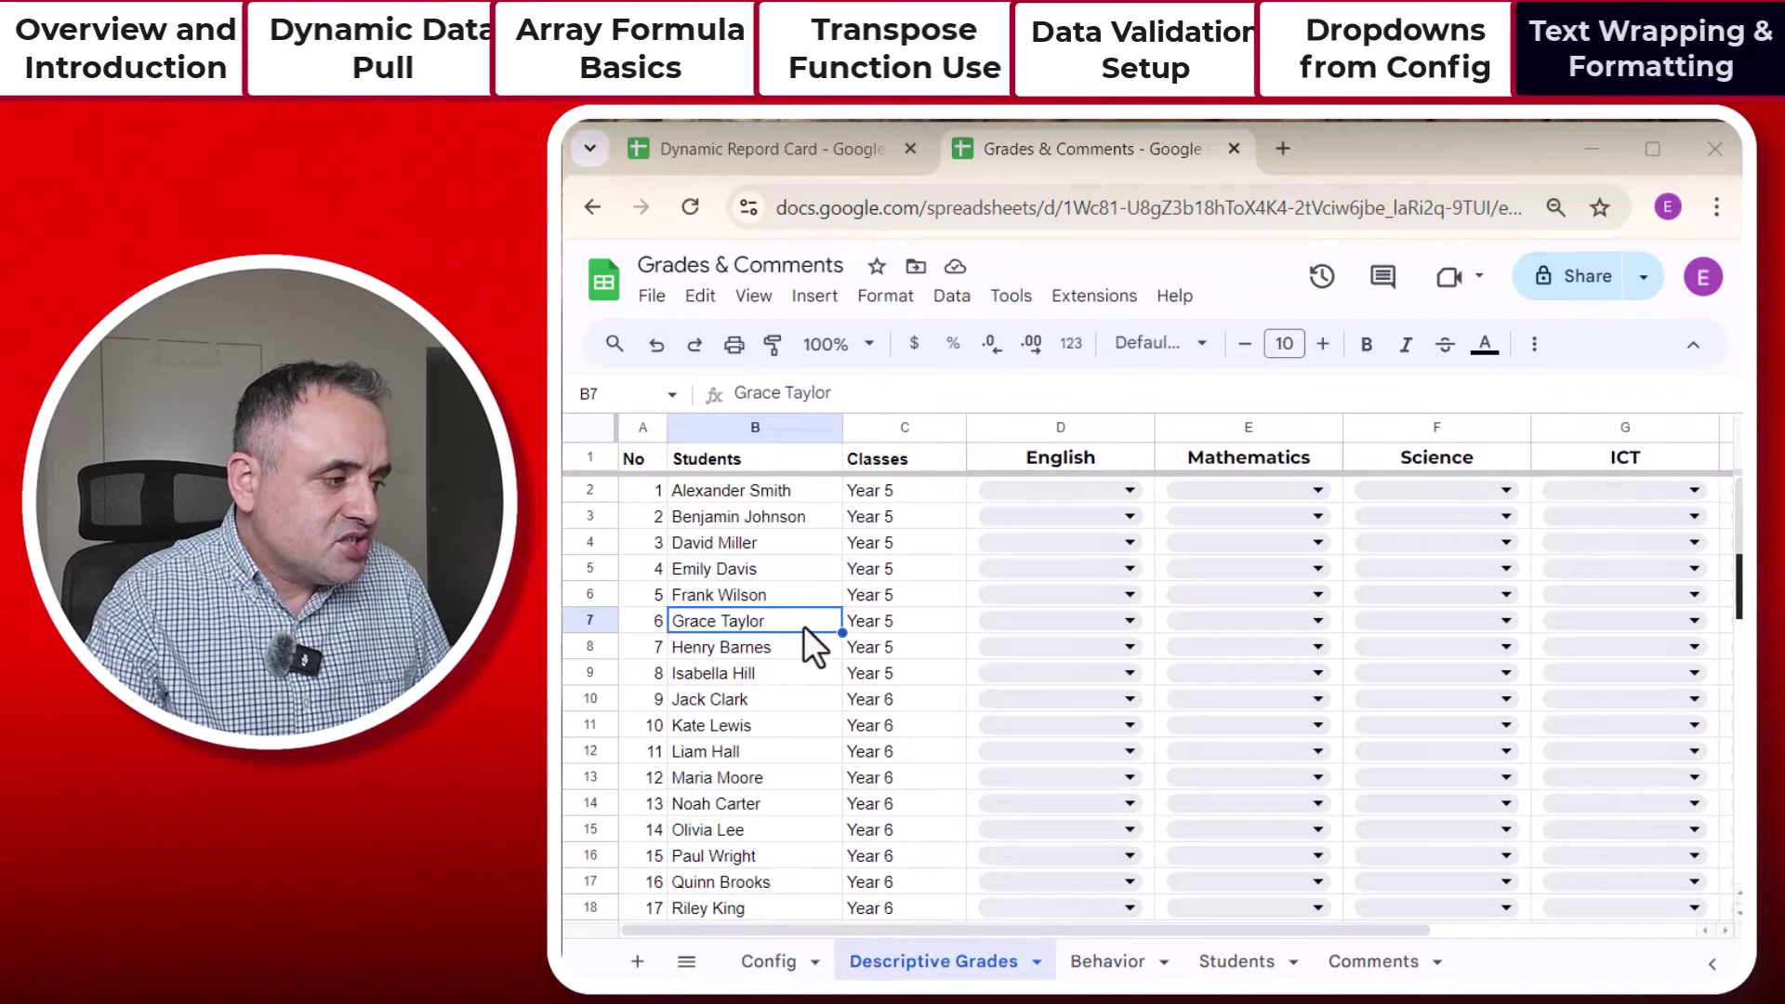
drag(640, 461, 899, 867)
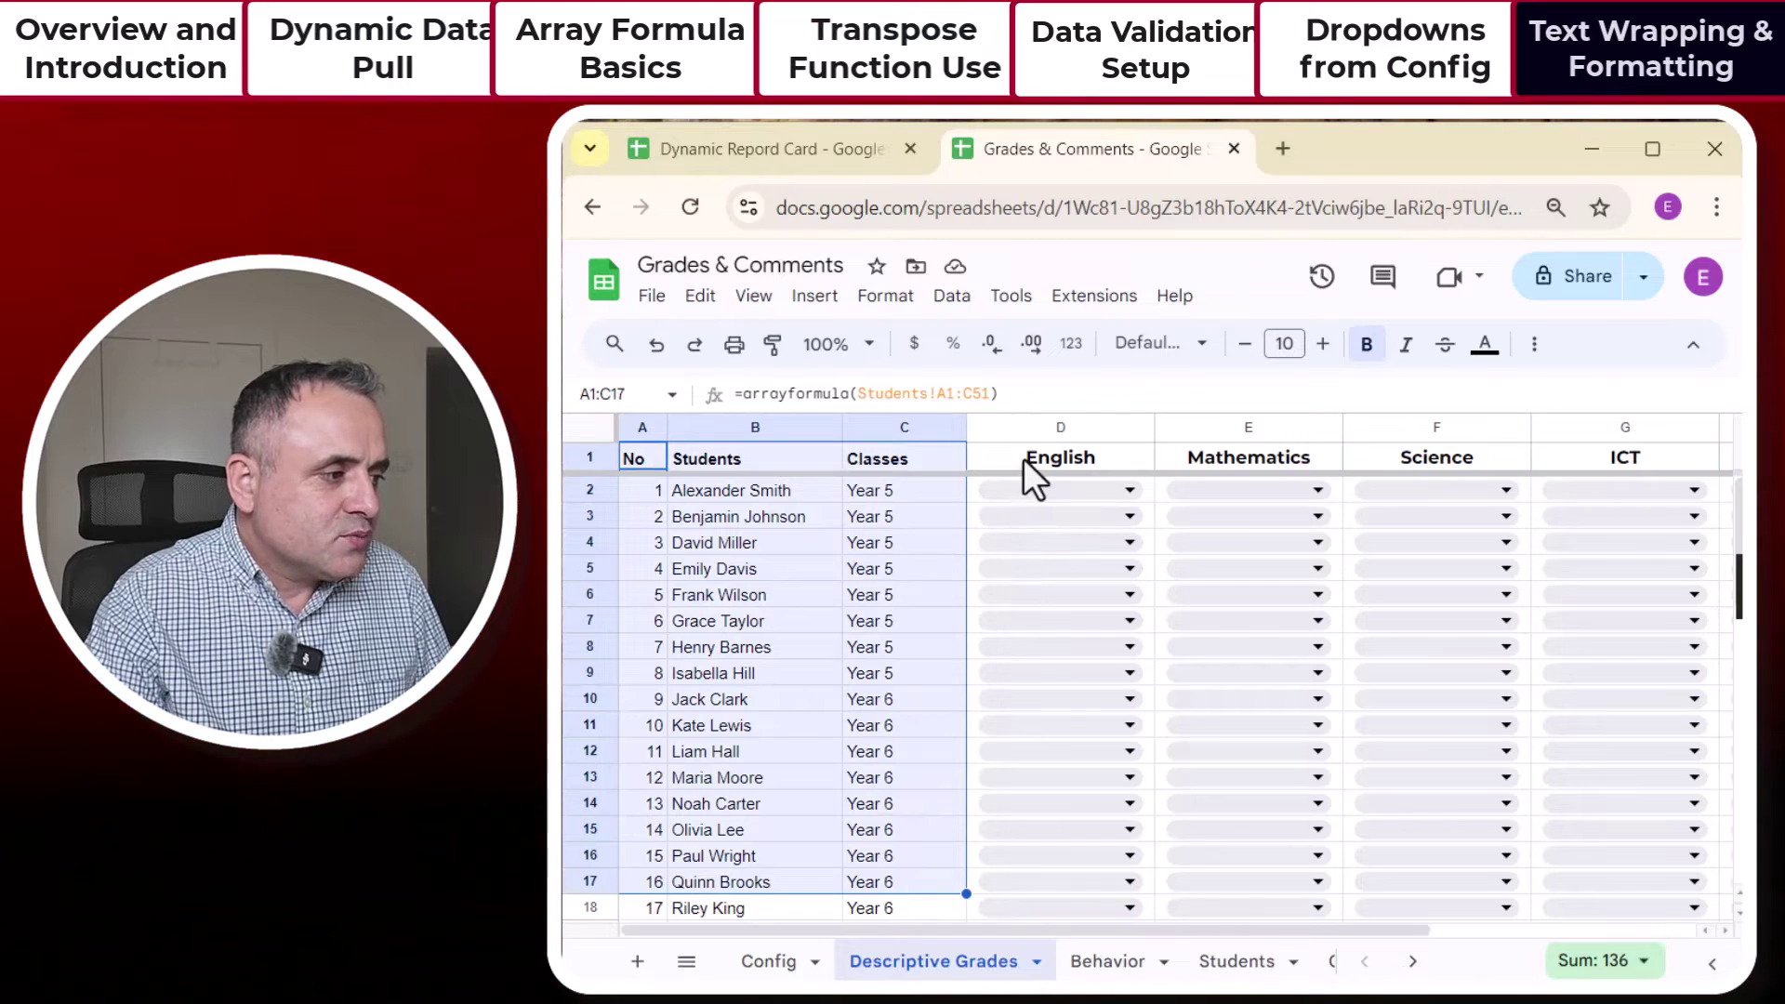
drag(1023, 459, 1729, 455)
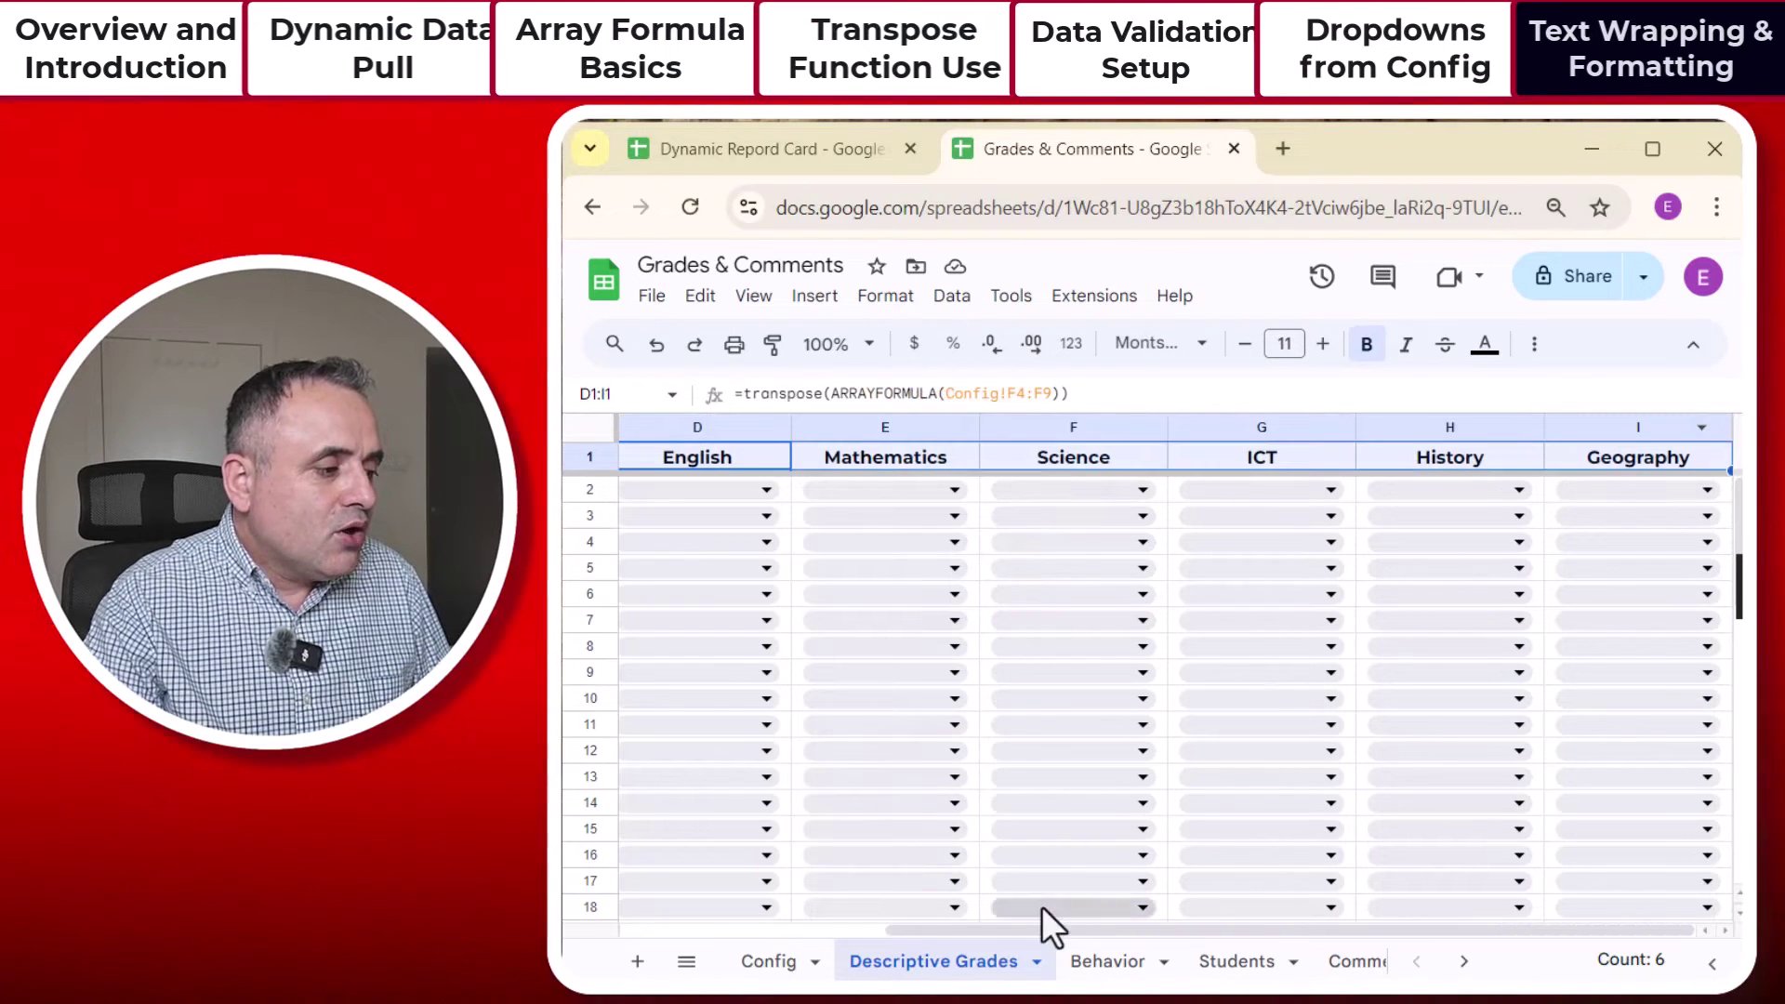
drag(1050, 926, 760, 940)
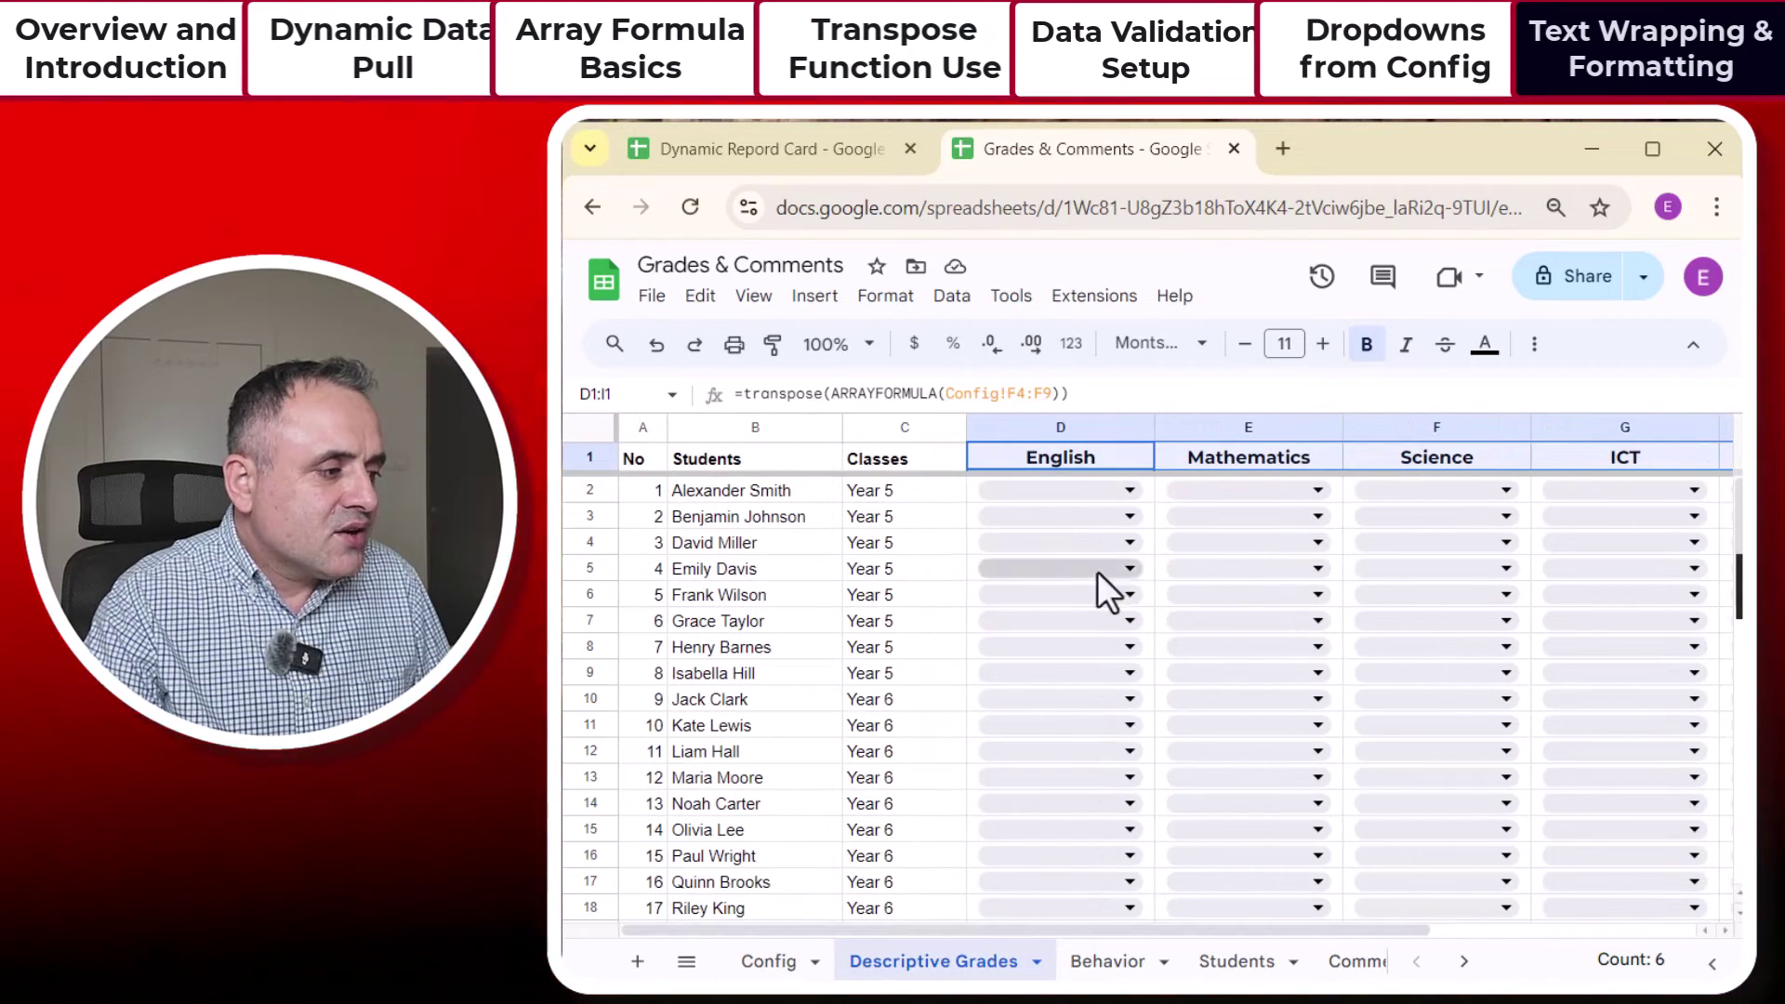
click(1130, 491)
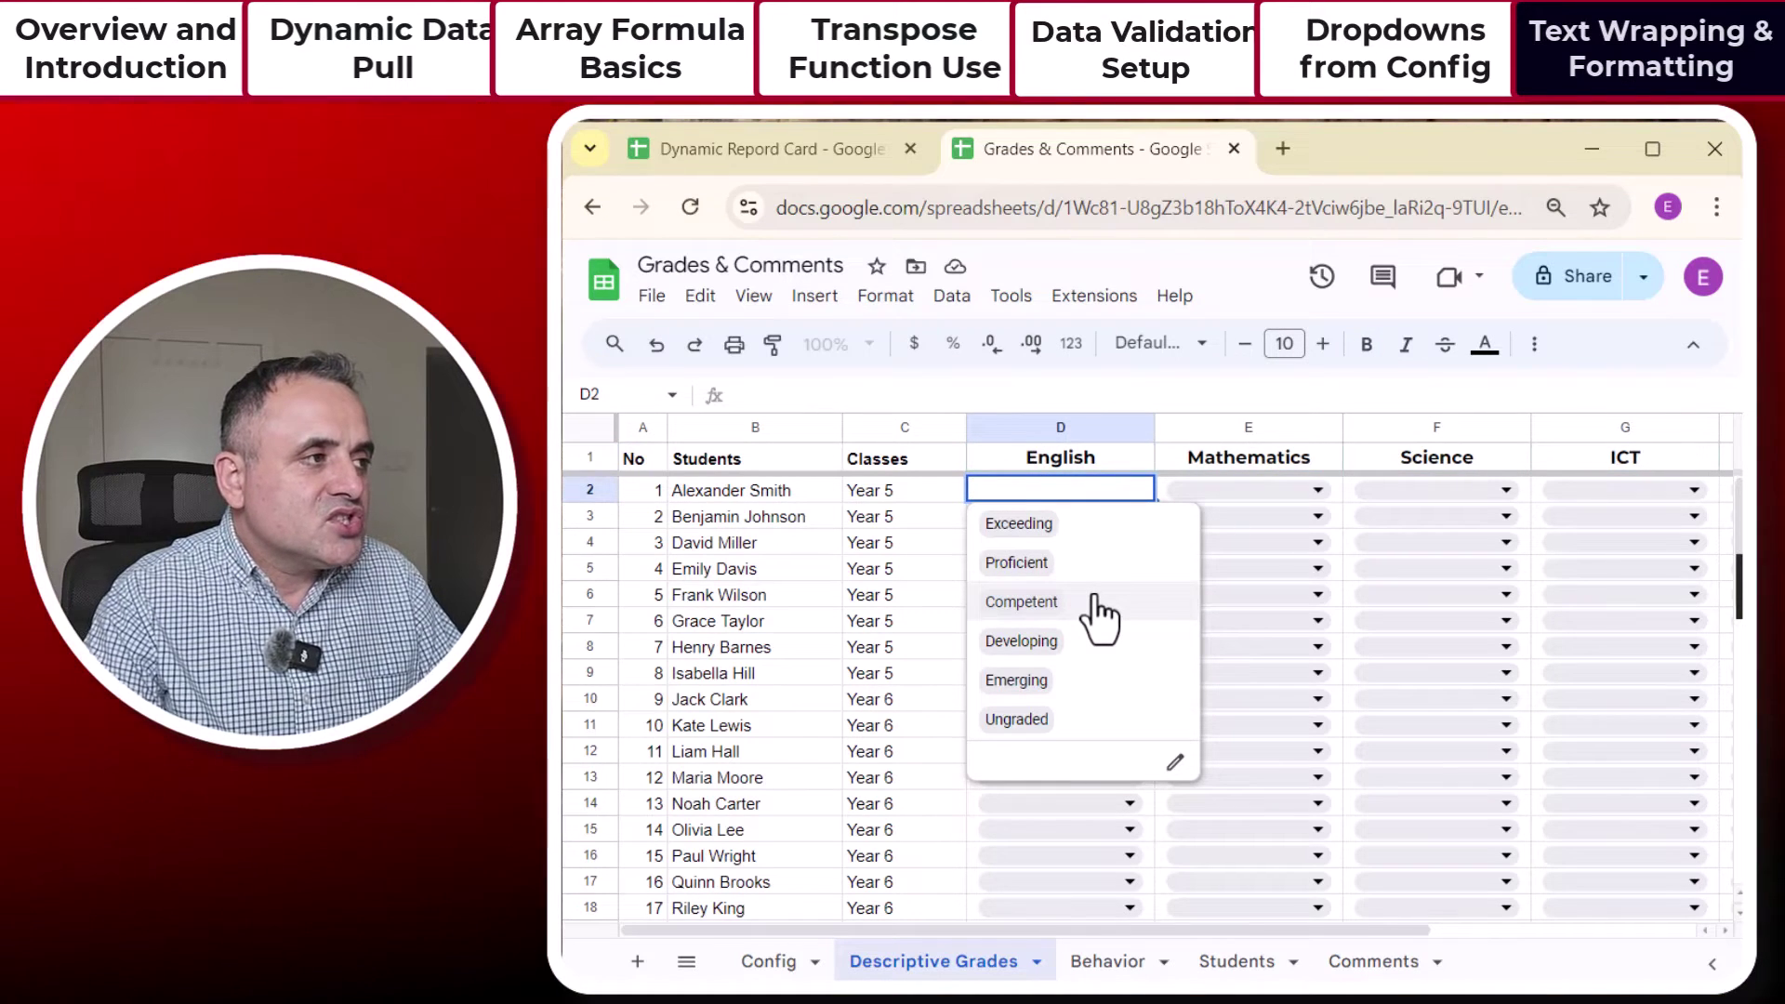
key(Escape)
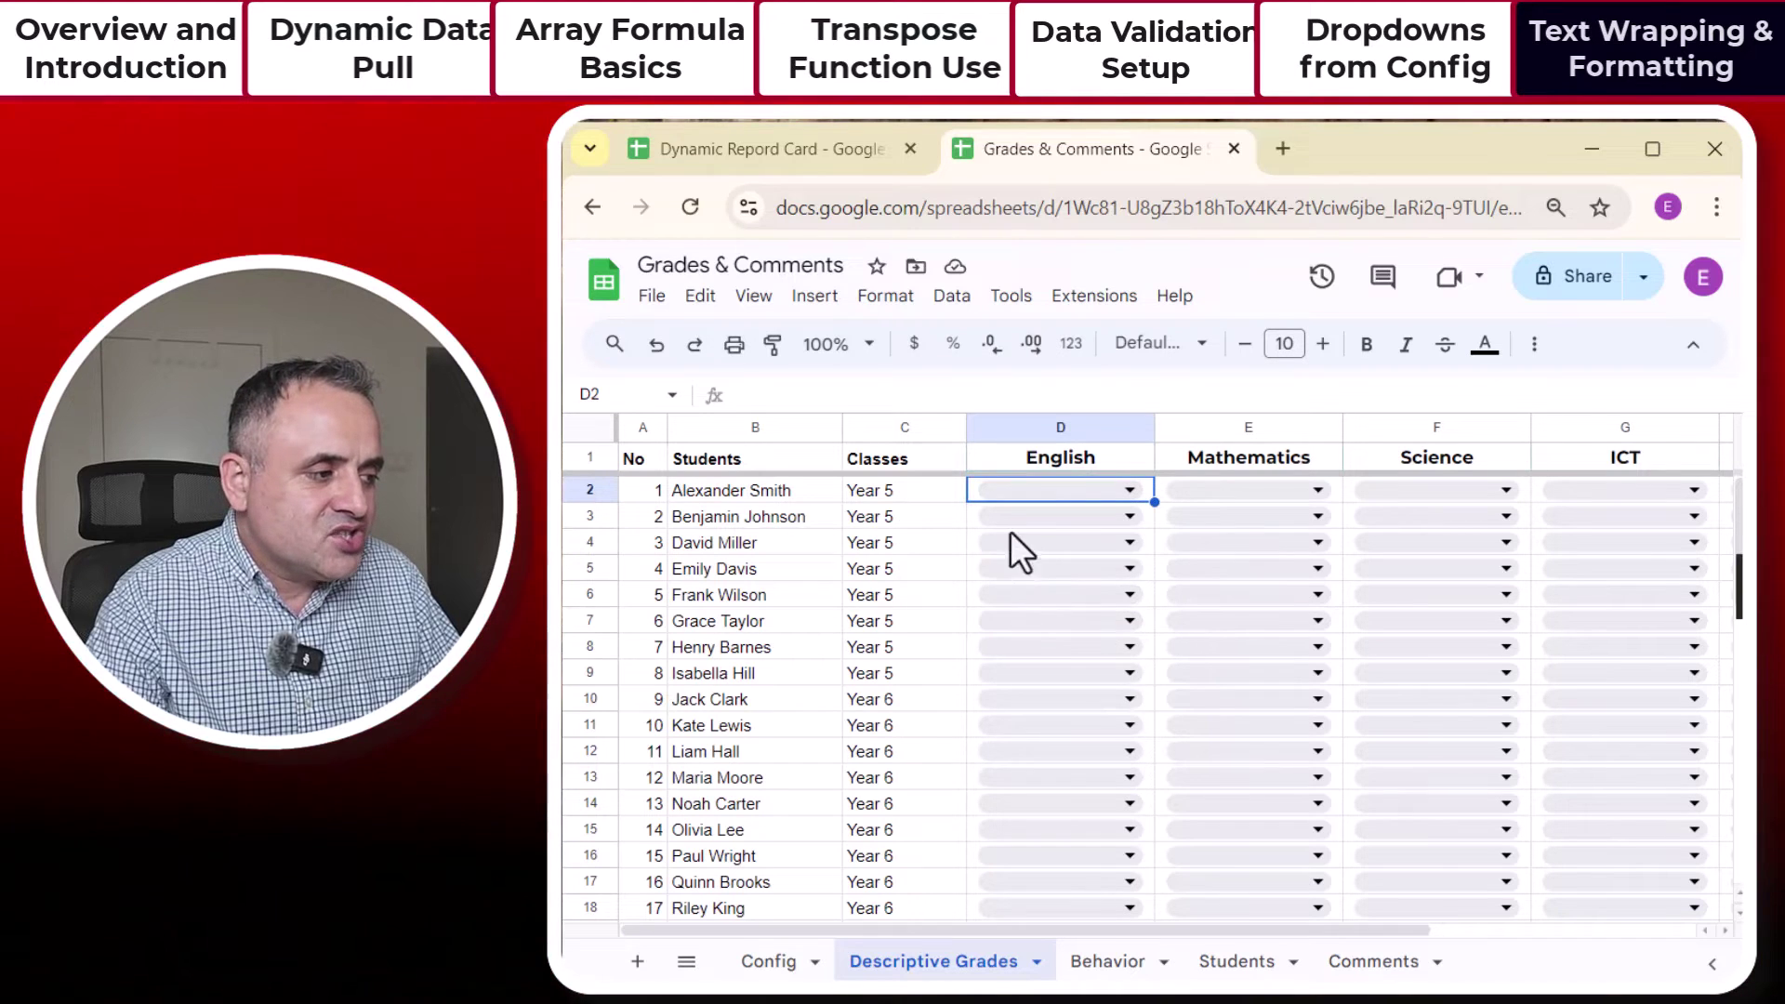
Step: Duplicate the Descriptive Grades sheet, then undo a first rename of the copy to Comments
click(1037, 961)
click(910, 577)
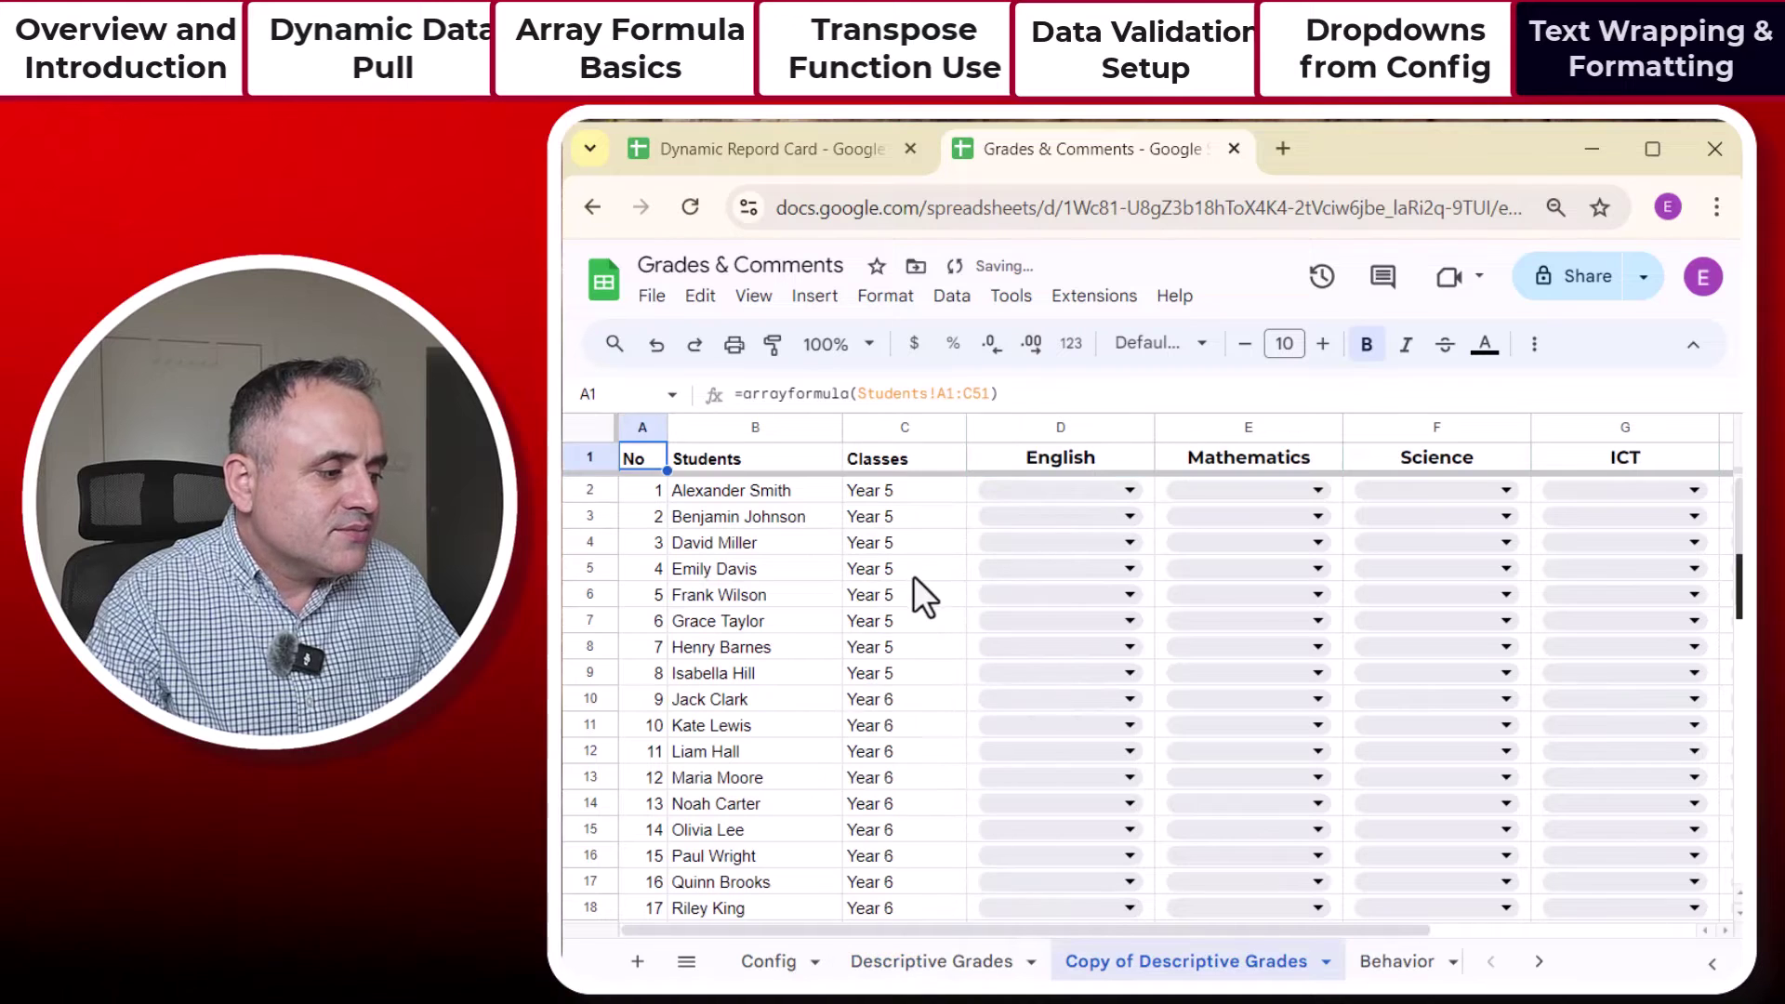
click(1323, 963)
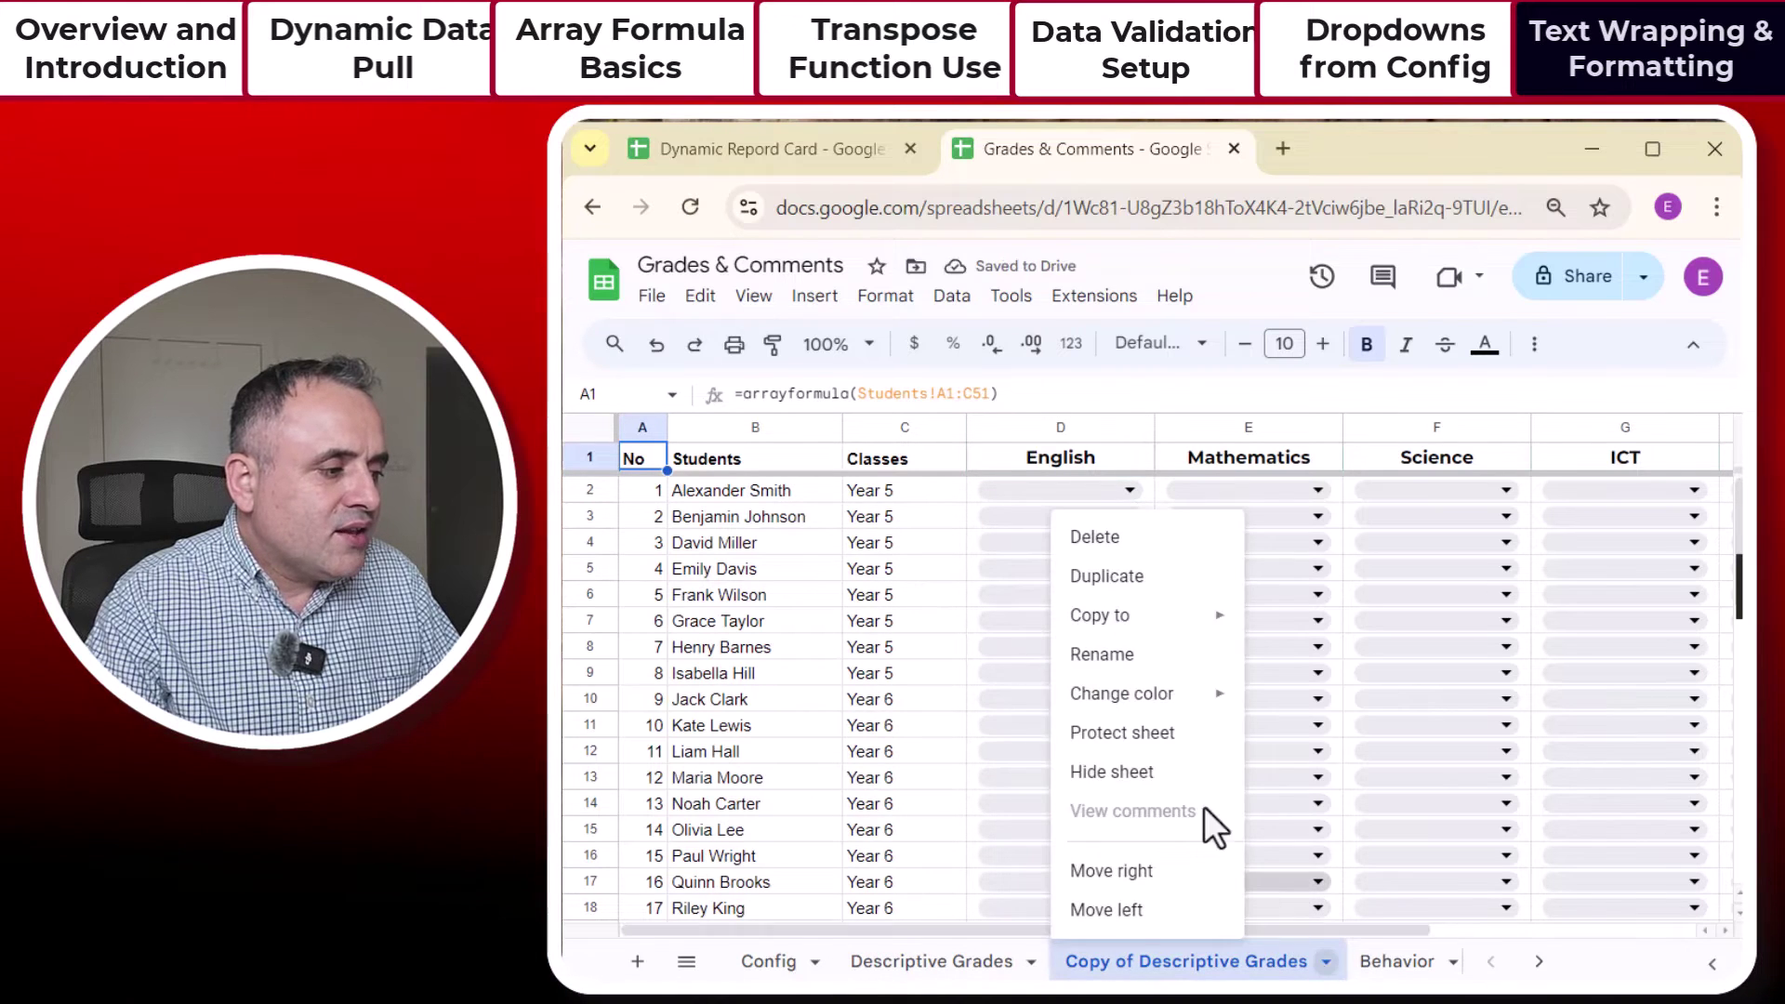
click(1106, 654)
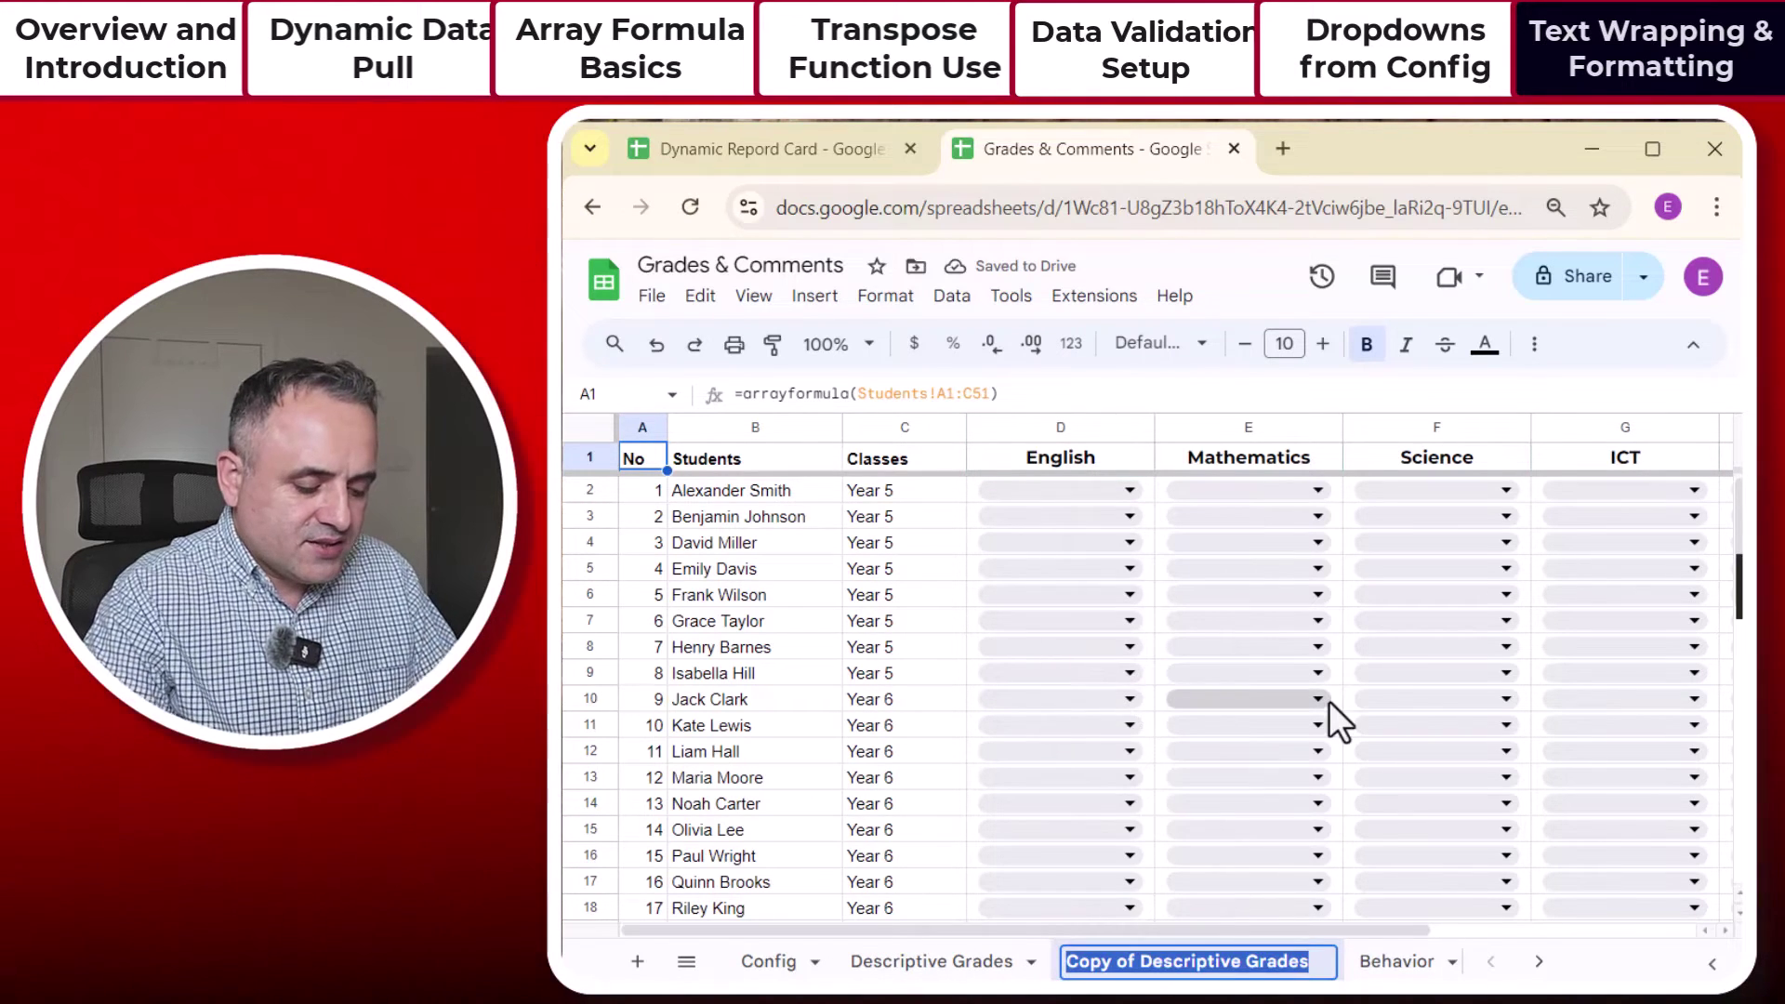
text(Comments)
key(Return)
key(ctrl+z)
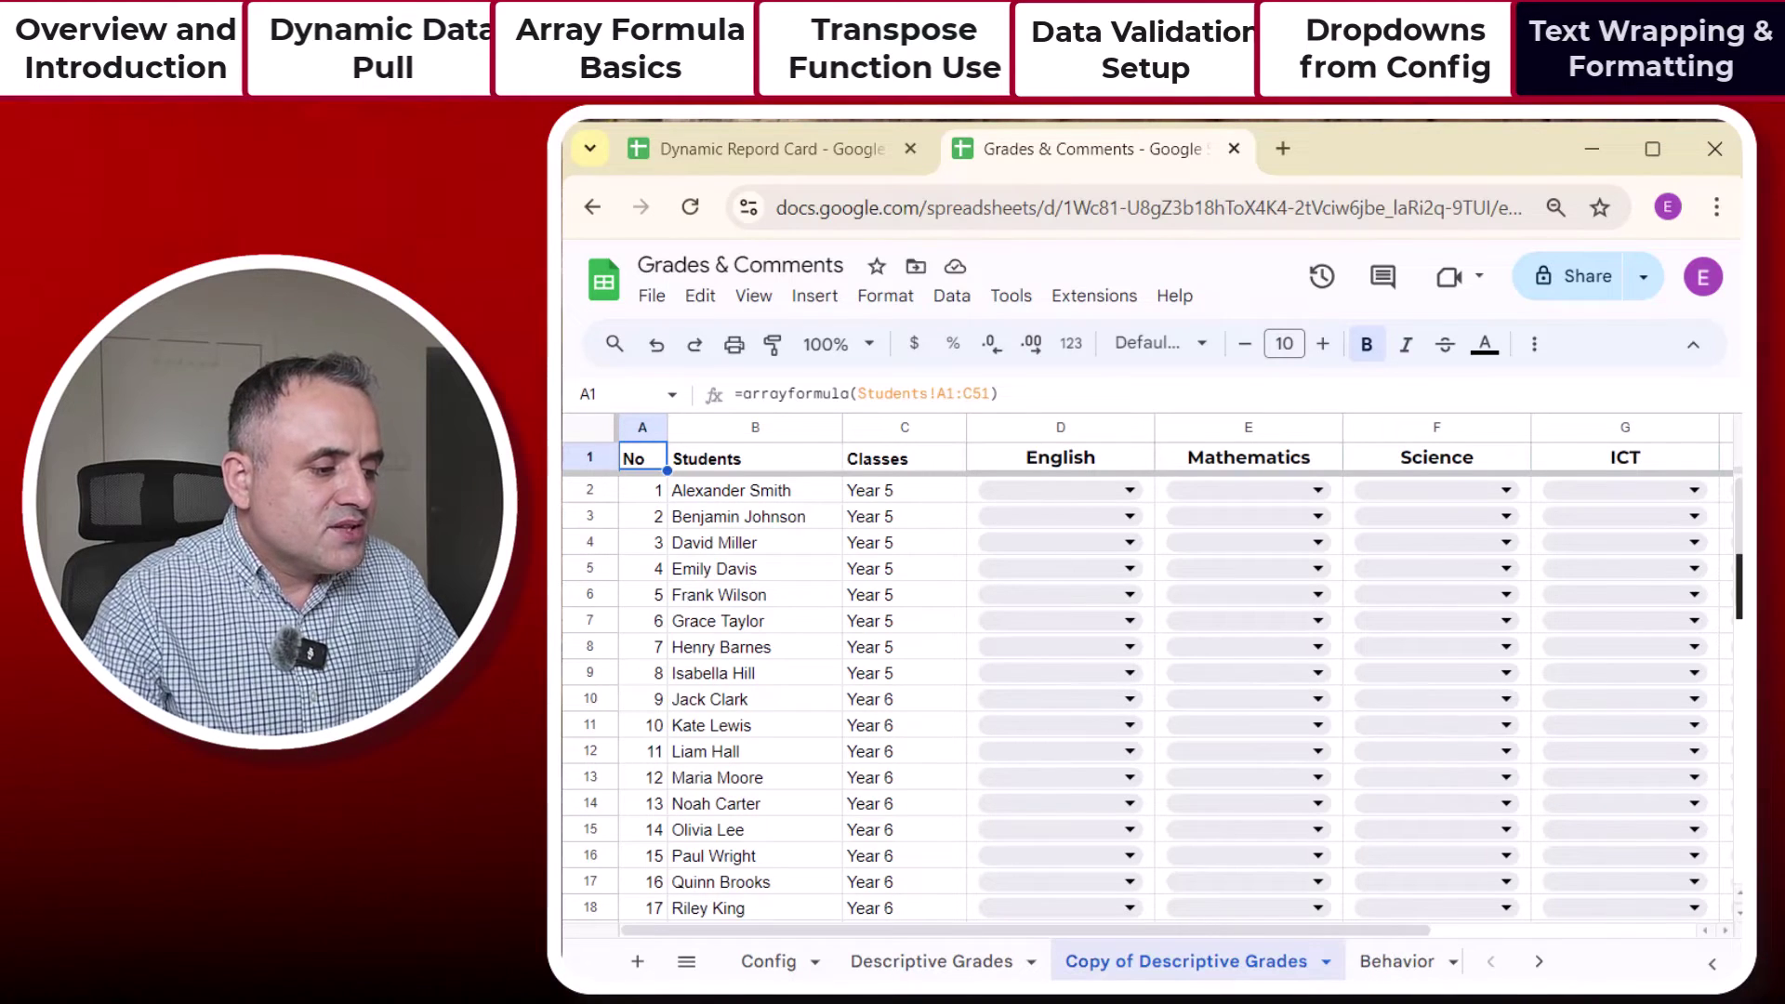
Step: Delete the old empty Comments sheet
click(1538, 961)
click(1406, 965)
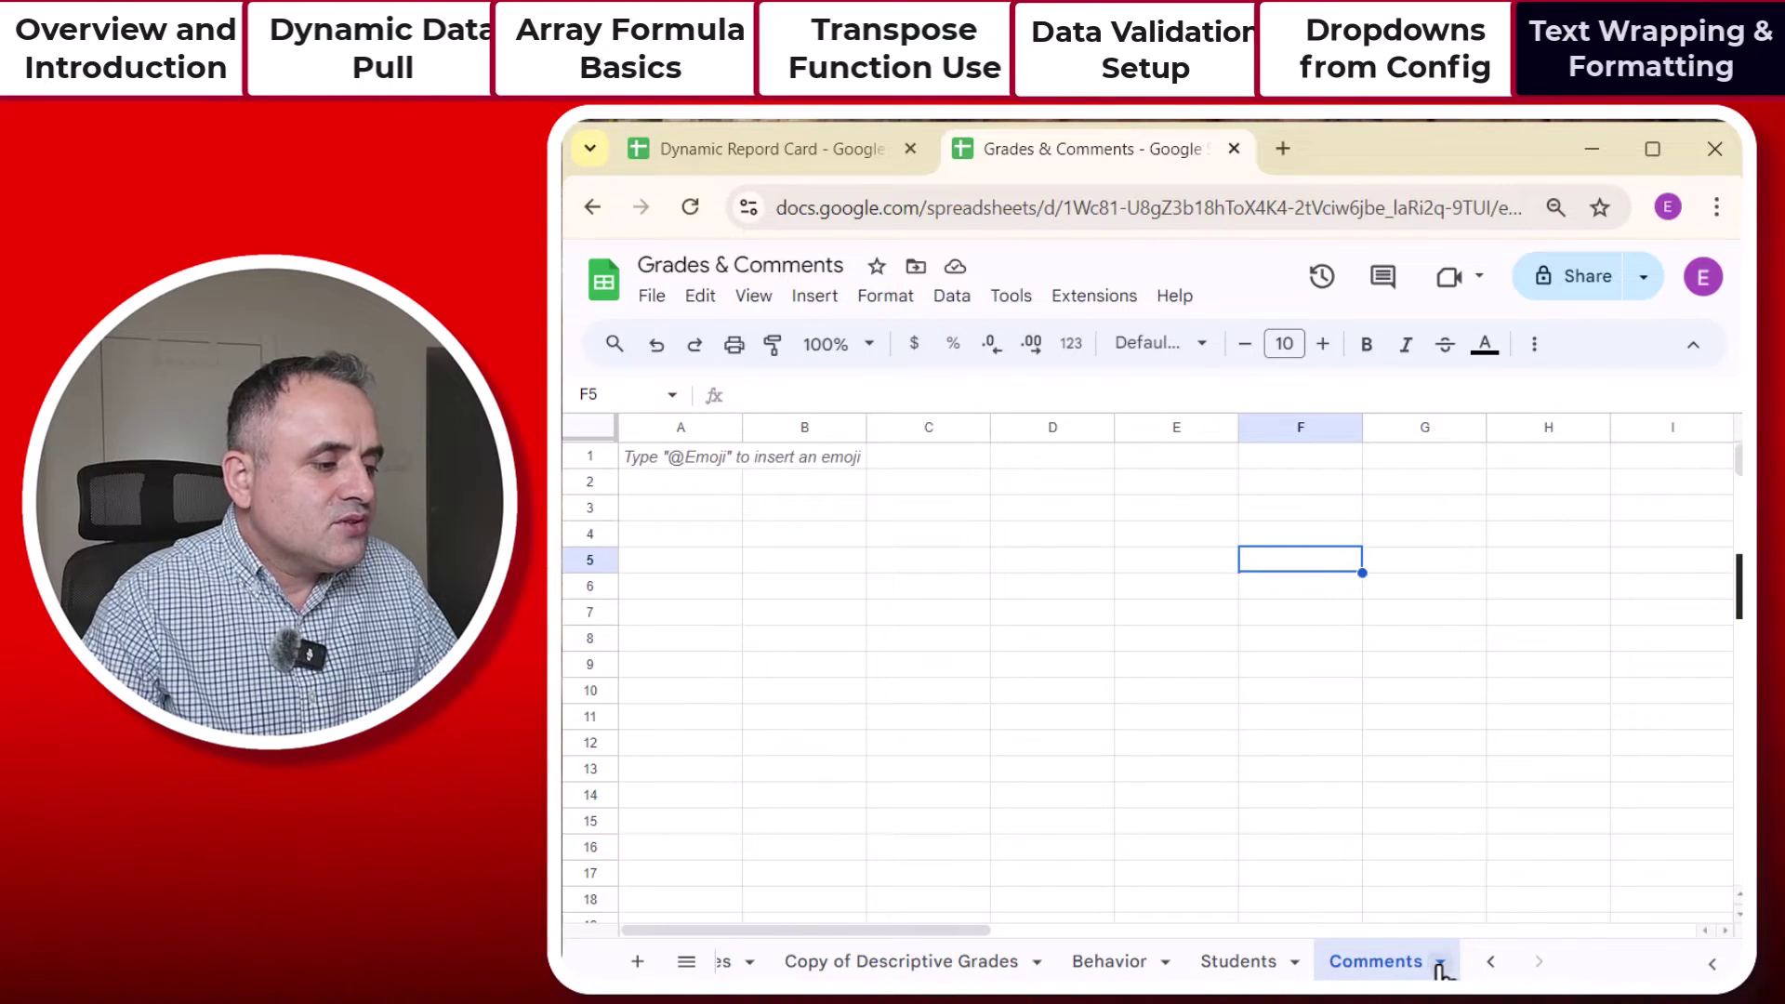
click(1440, 961)
click(1360, 539)
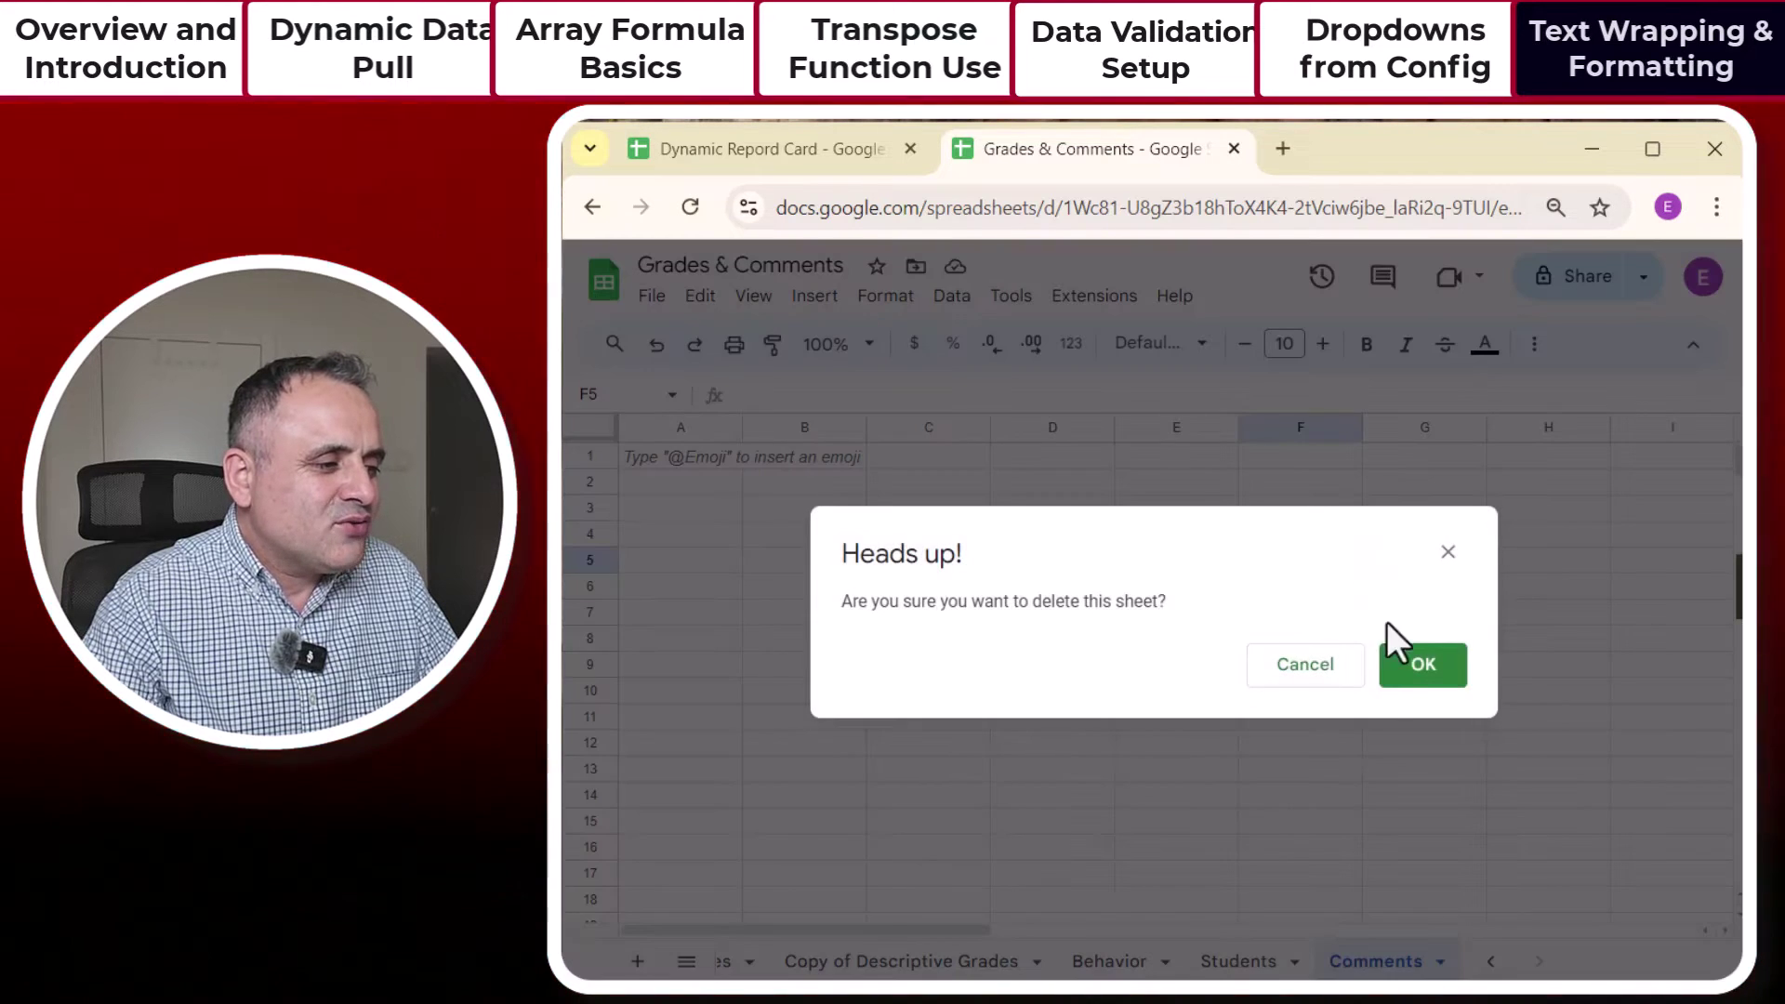
click(1408, 665)
Step: Rename the Copy of Descriptive Grades sheet to 'Comments'
click(1046, 963)
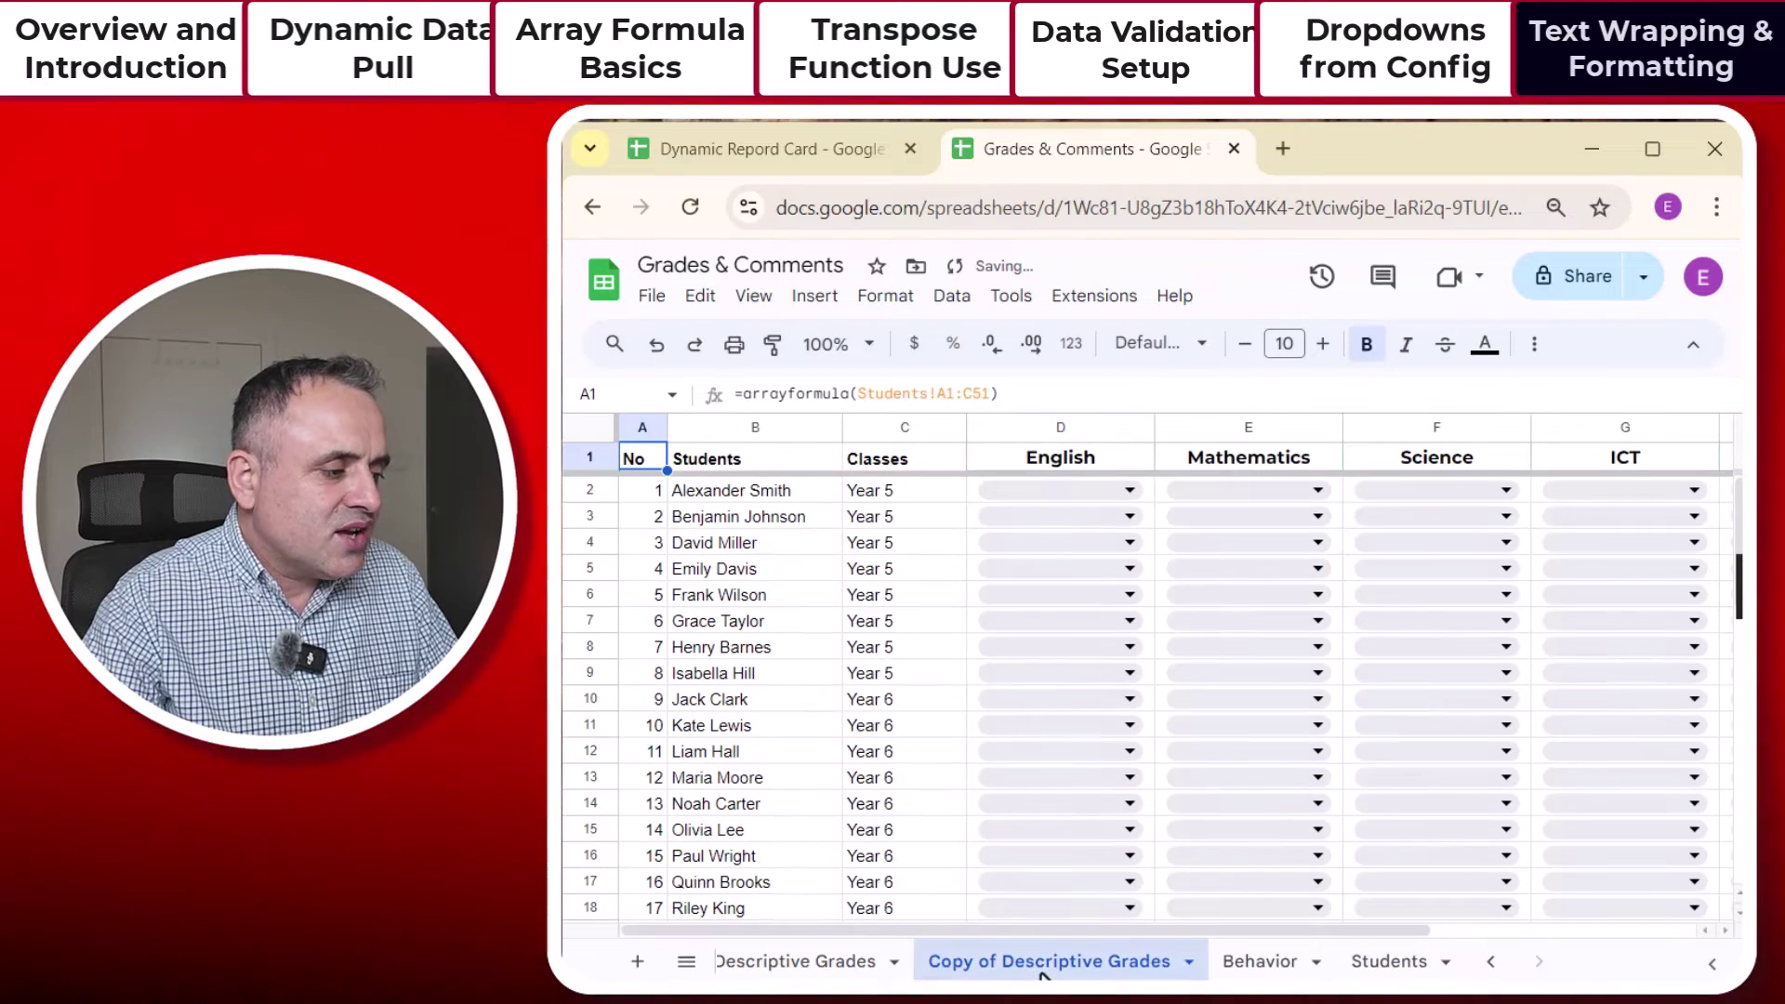
click(1188, 963)
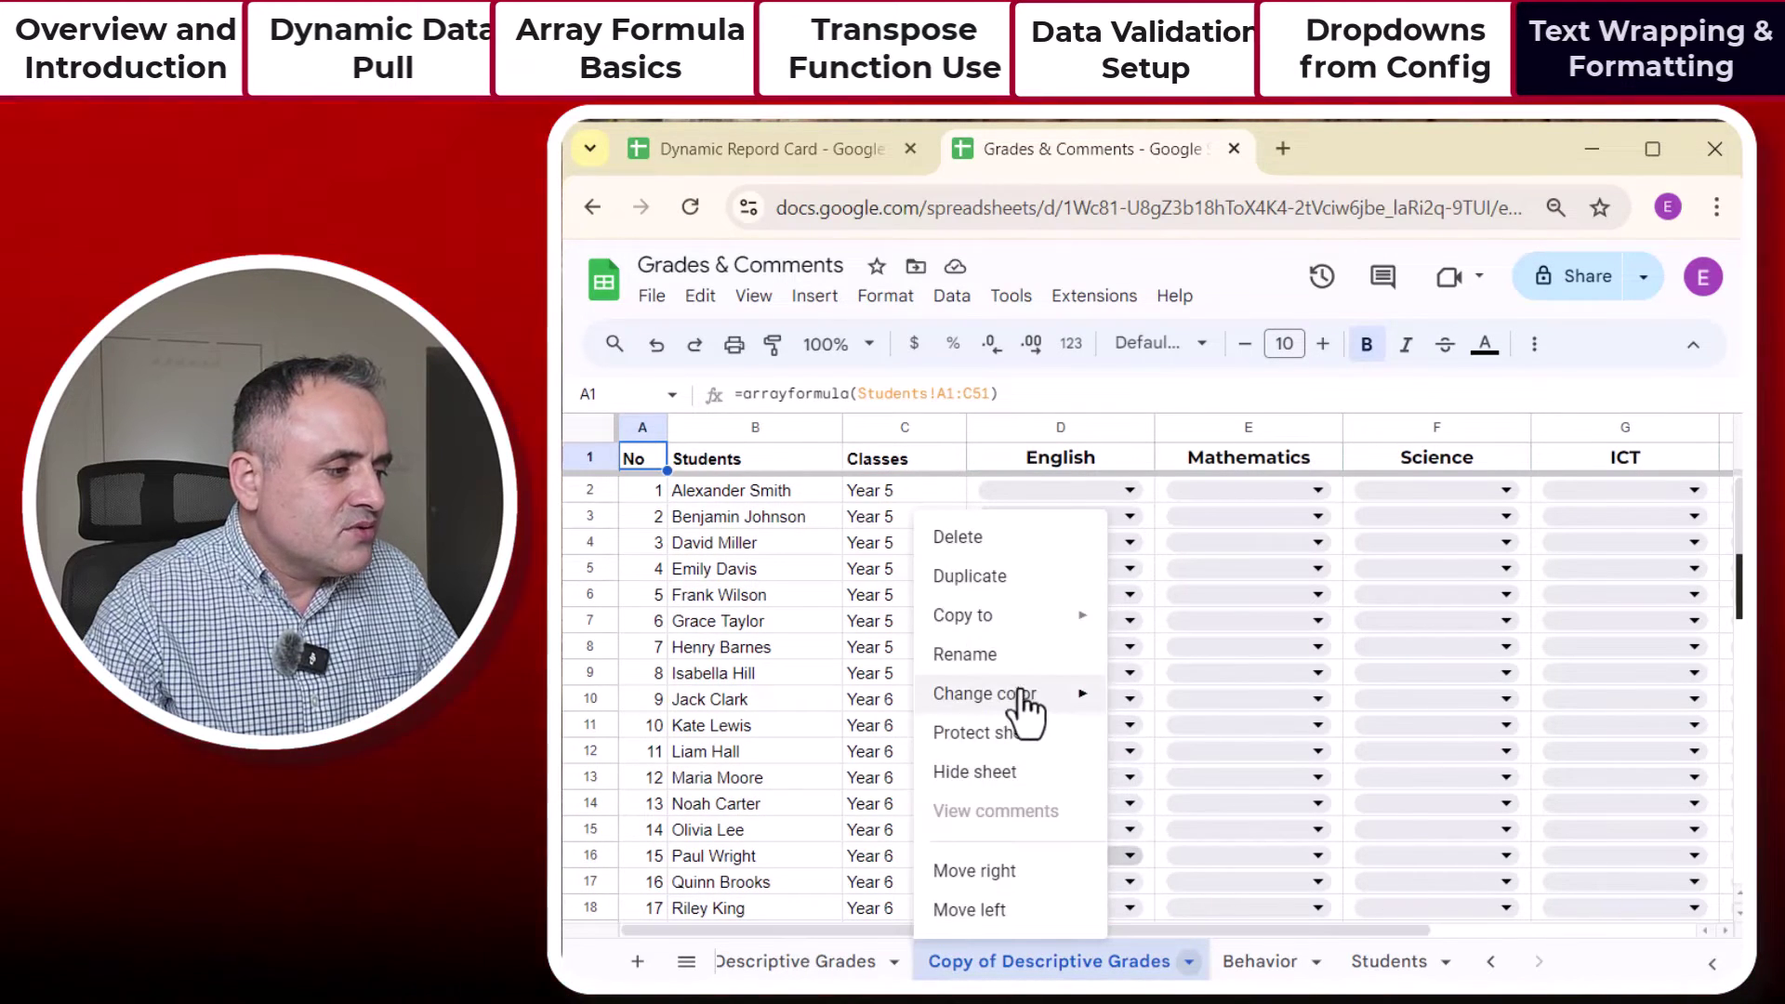
click(978, 662)
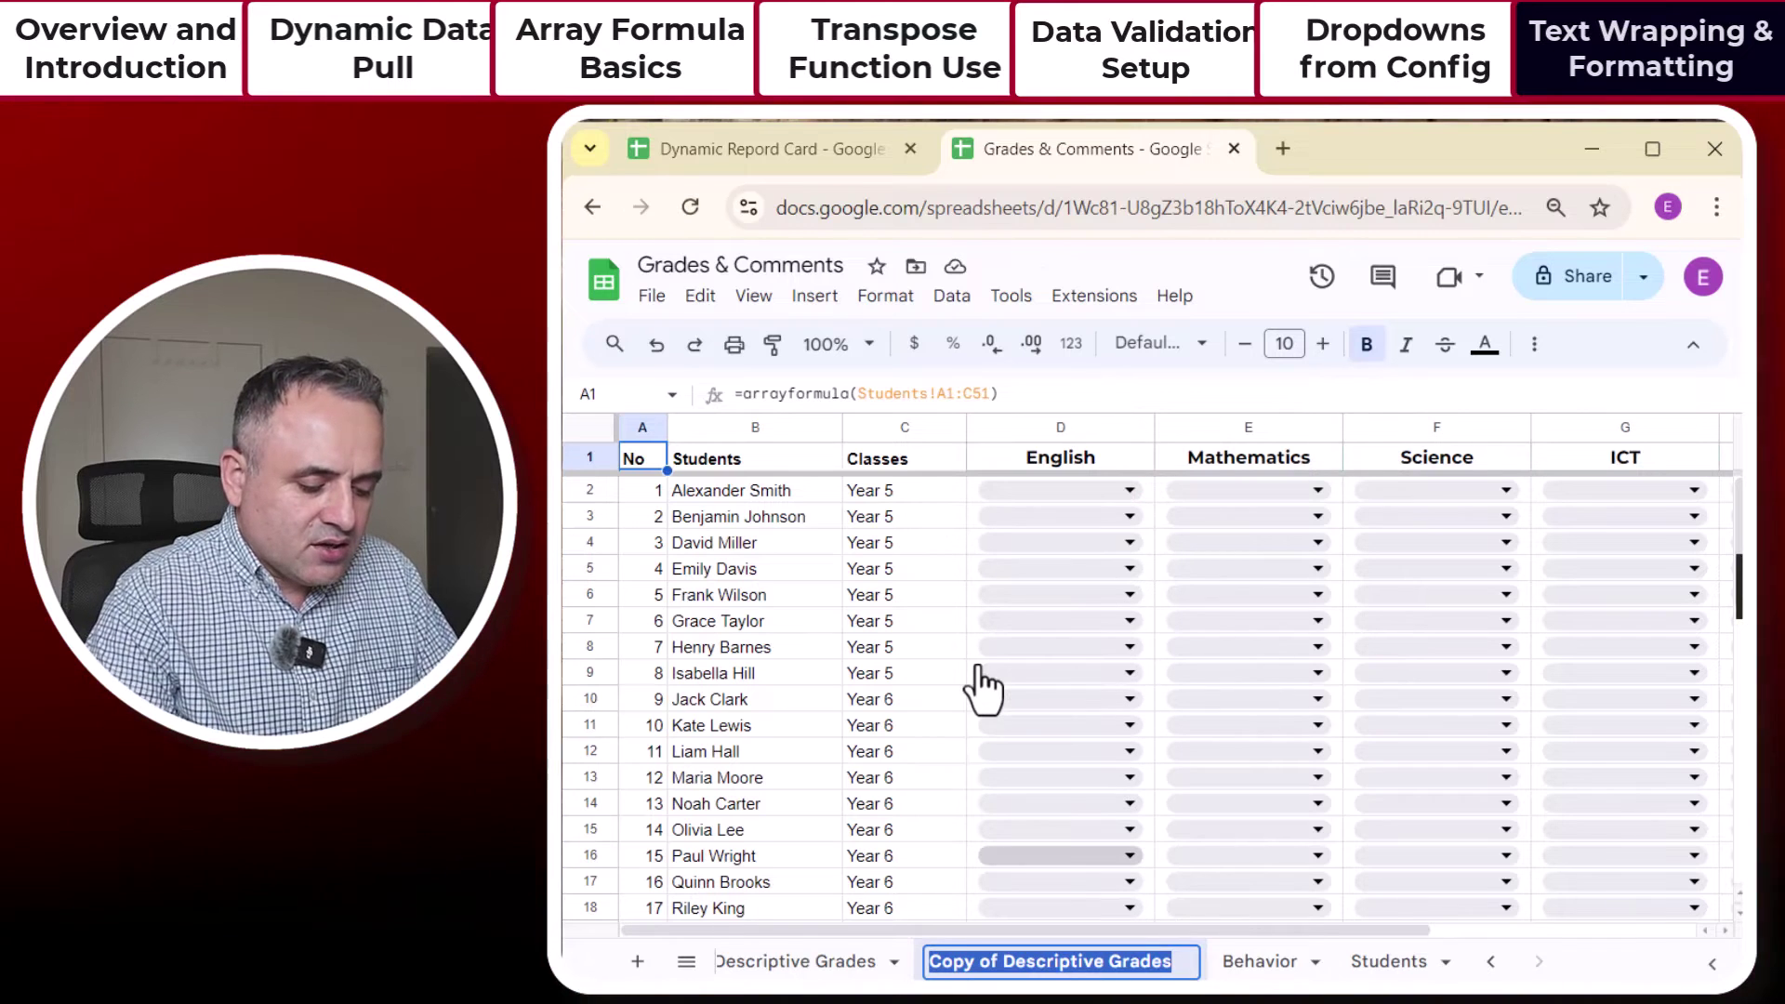
text(Comments)
key(Return)
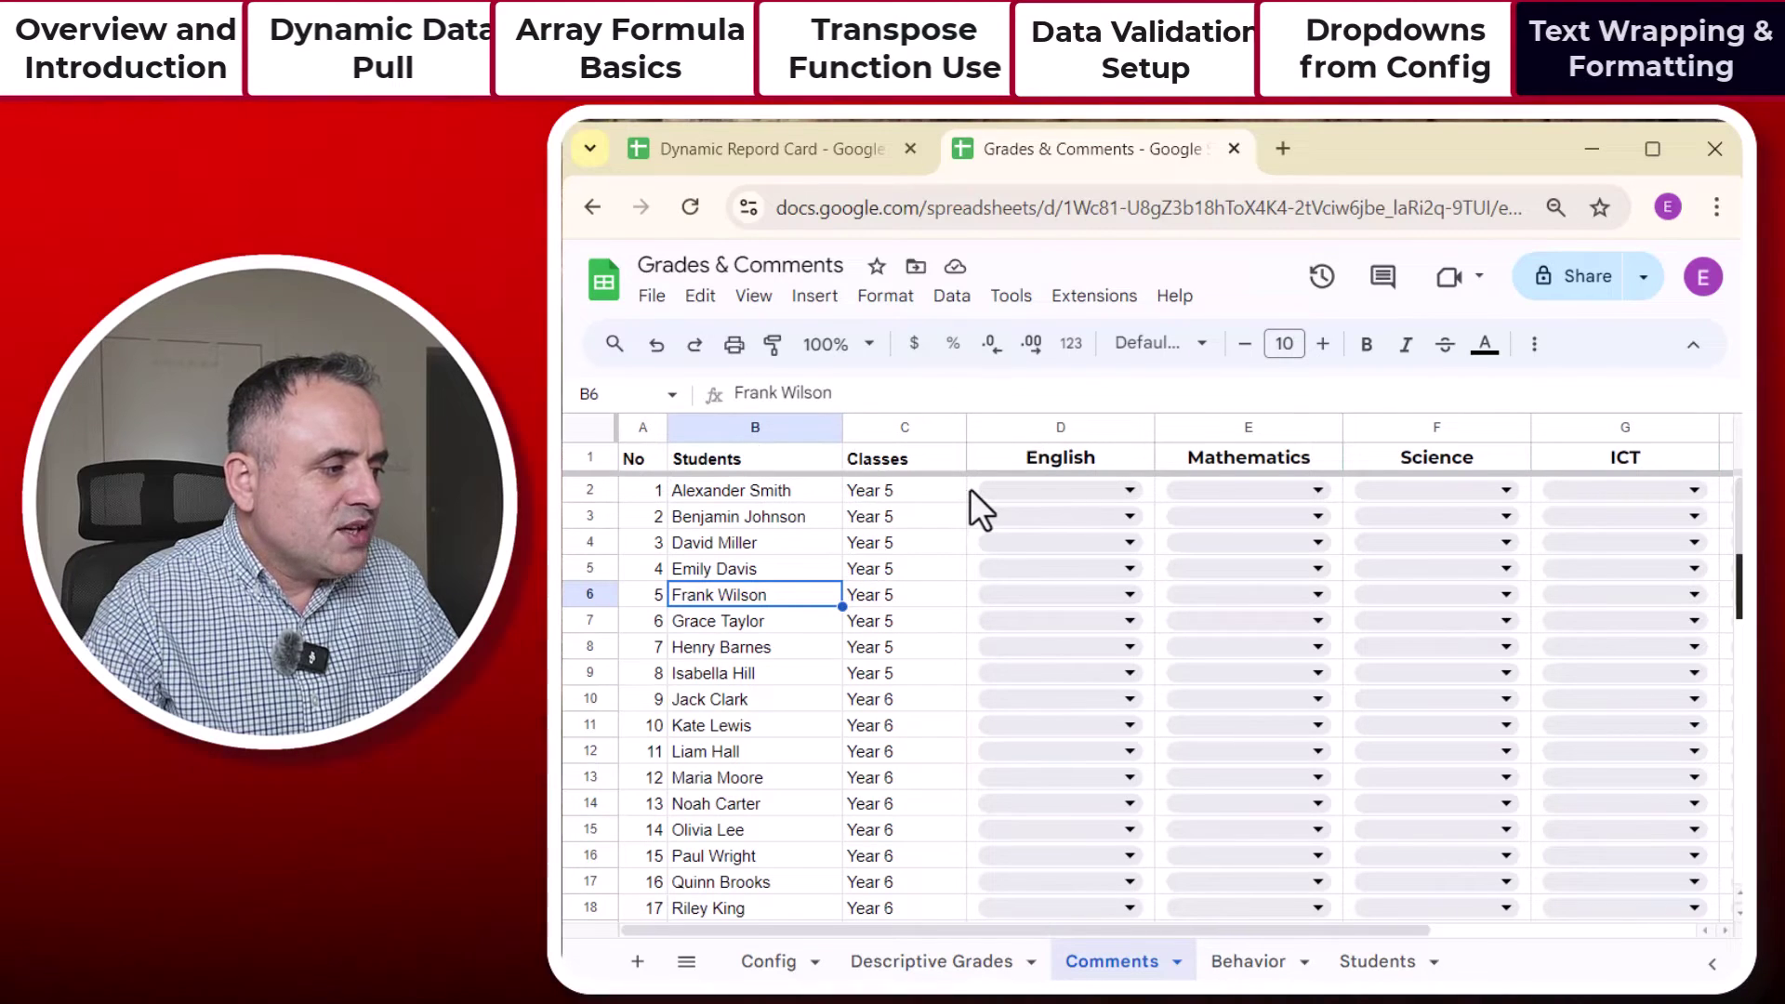
Step: Remove all dropdown data validation from the subject cells D2:I51
drag(971, 490, 1698, 855)
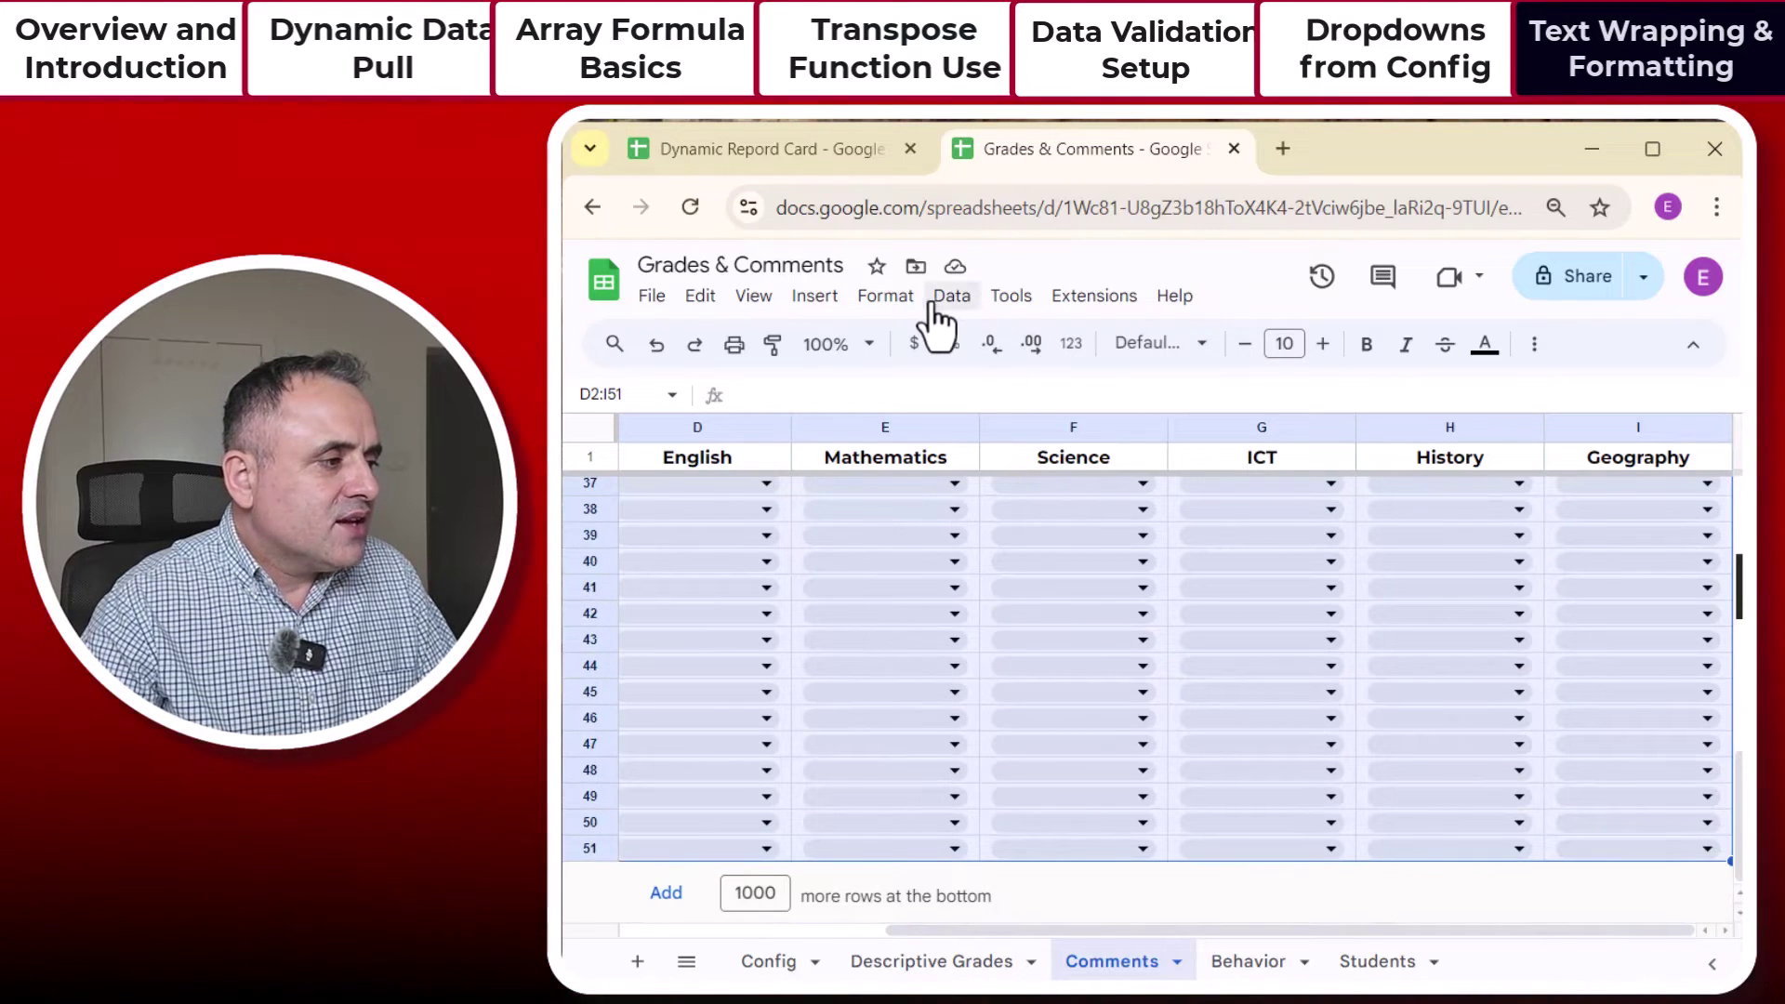
click(904, 306)
mouse_move(948, 307)
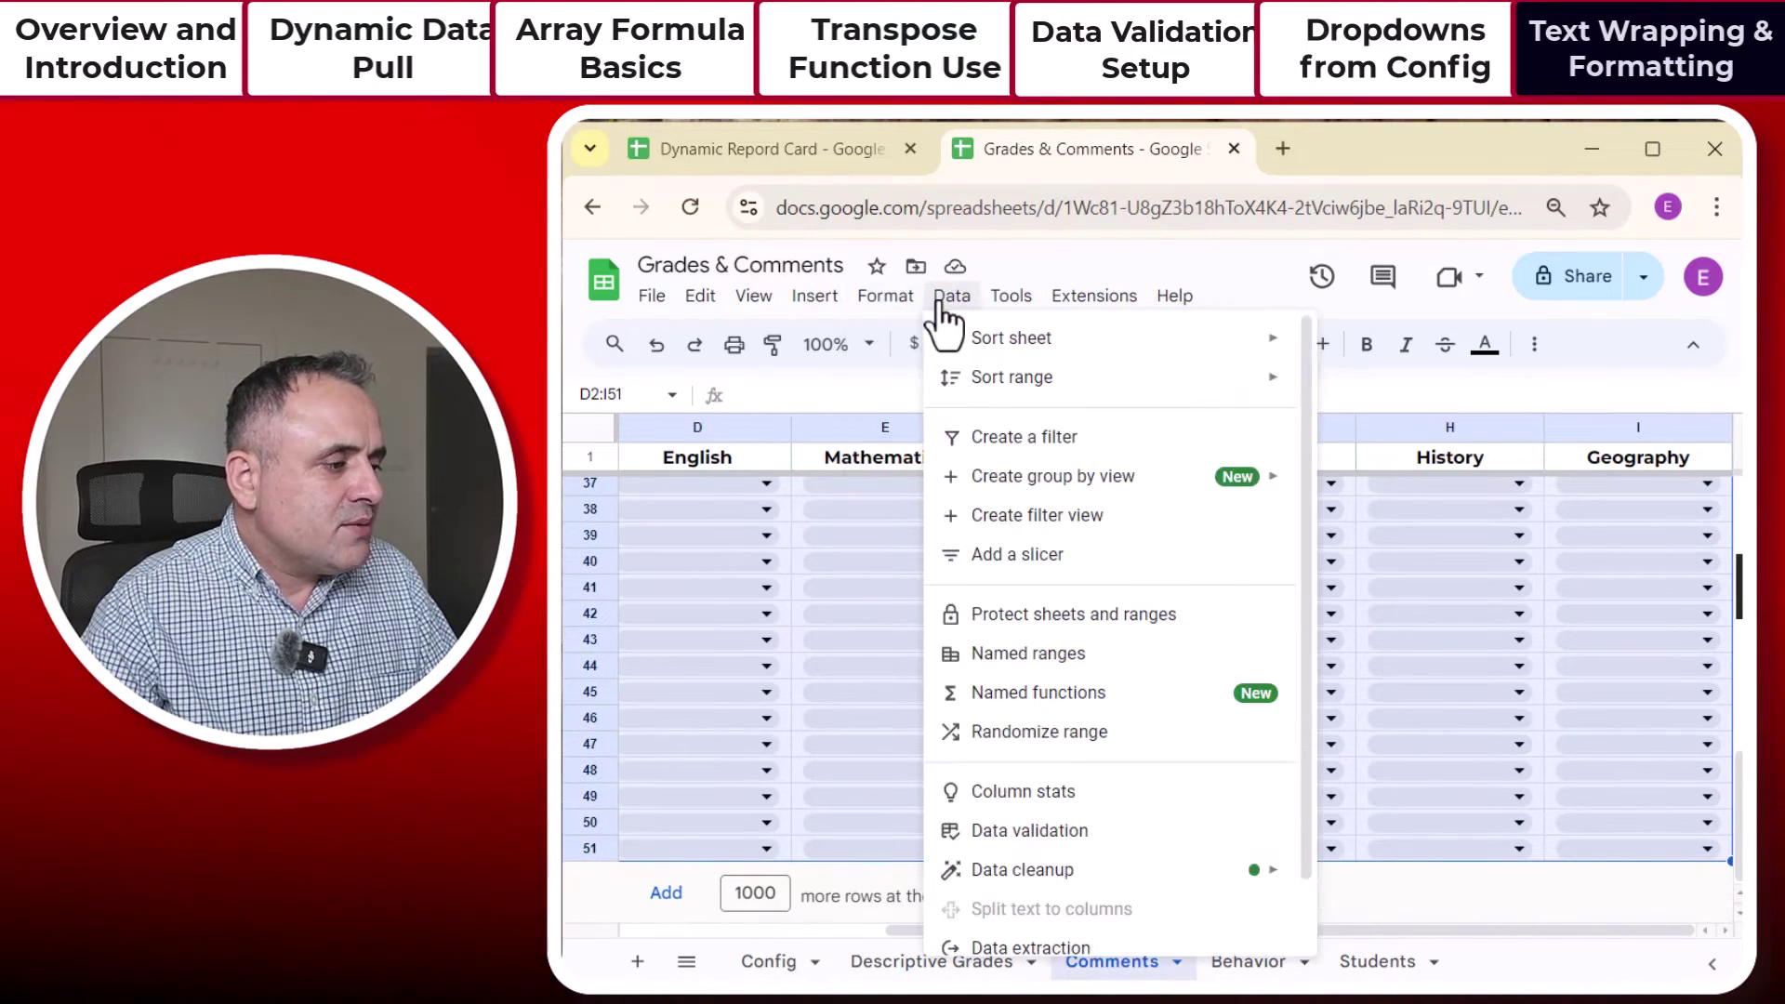
click(1078, 827)
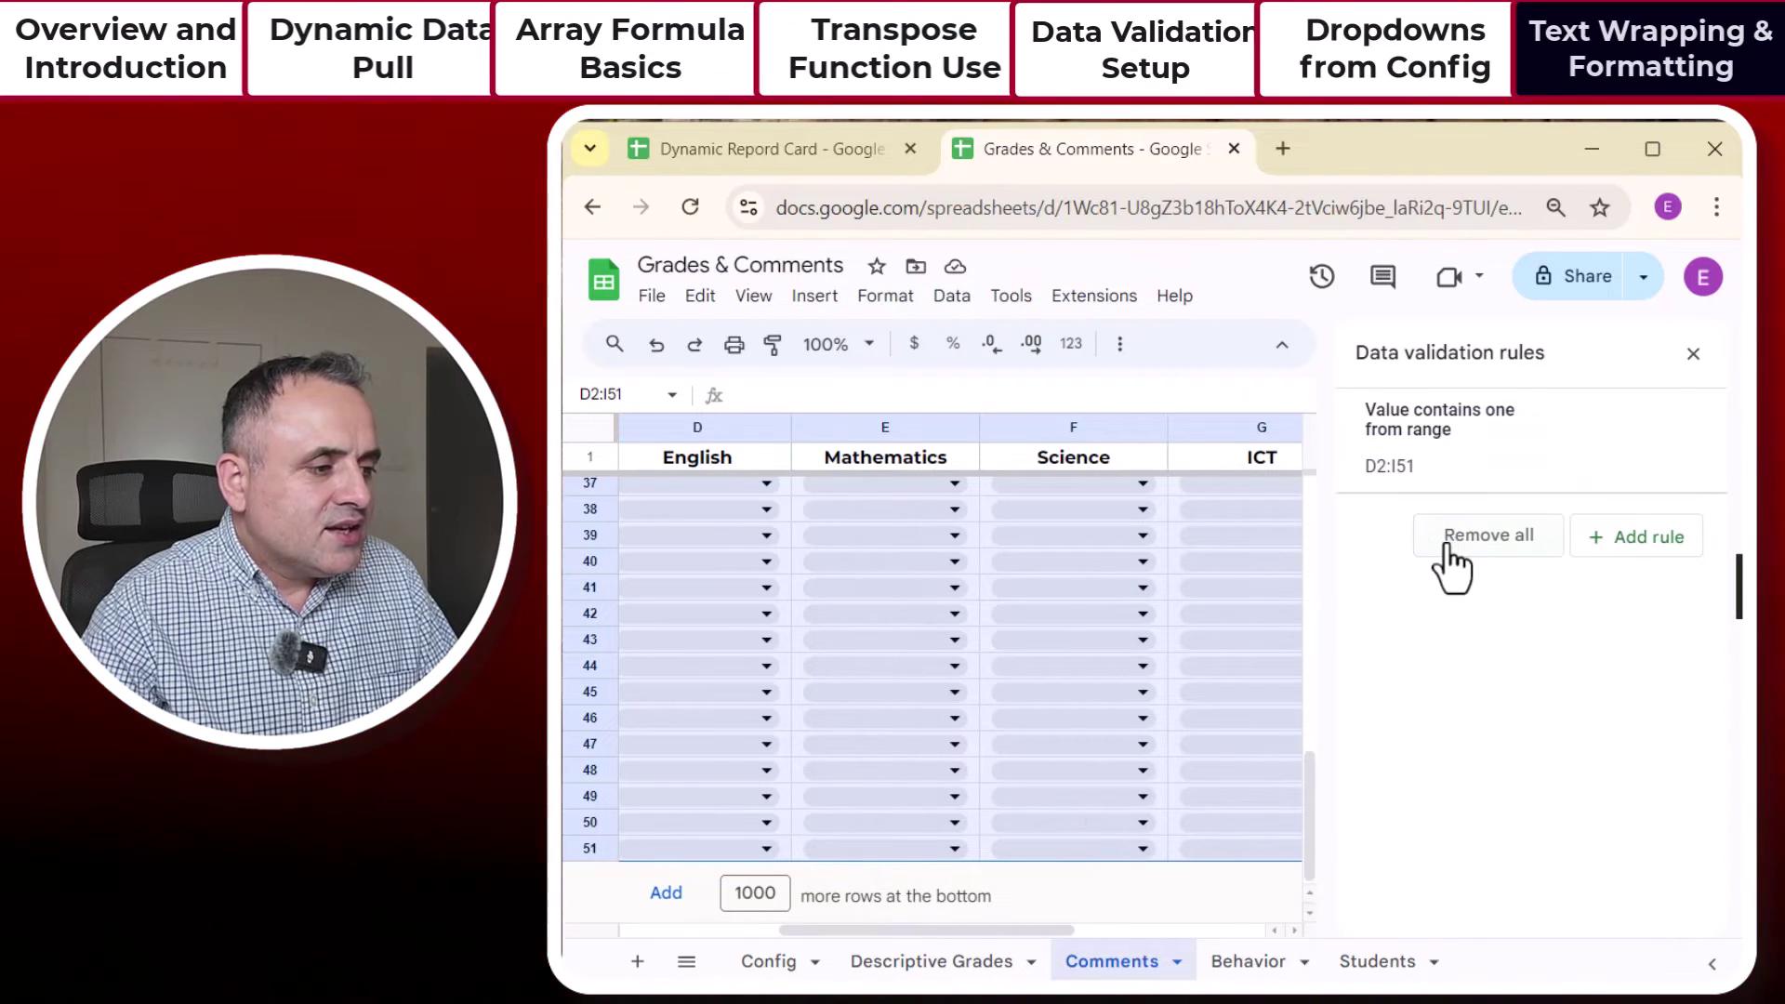
click(1487, 544)
click(1163, 662)
scroll(1153, 595, up, 7)
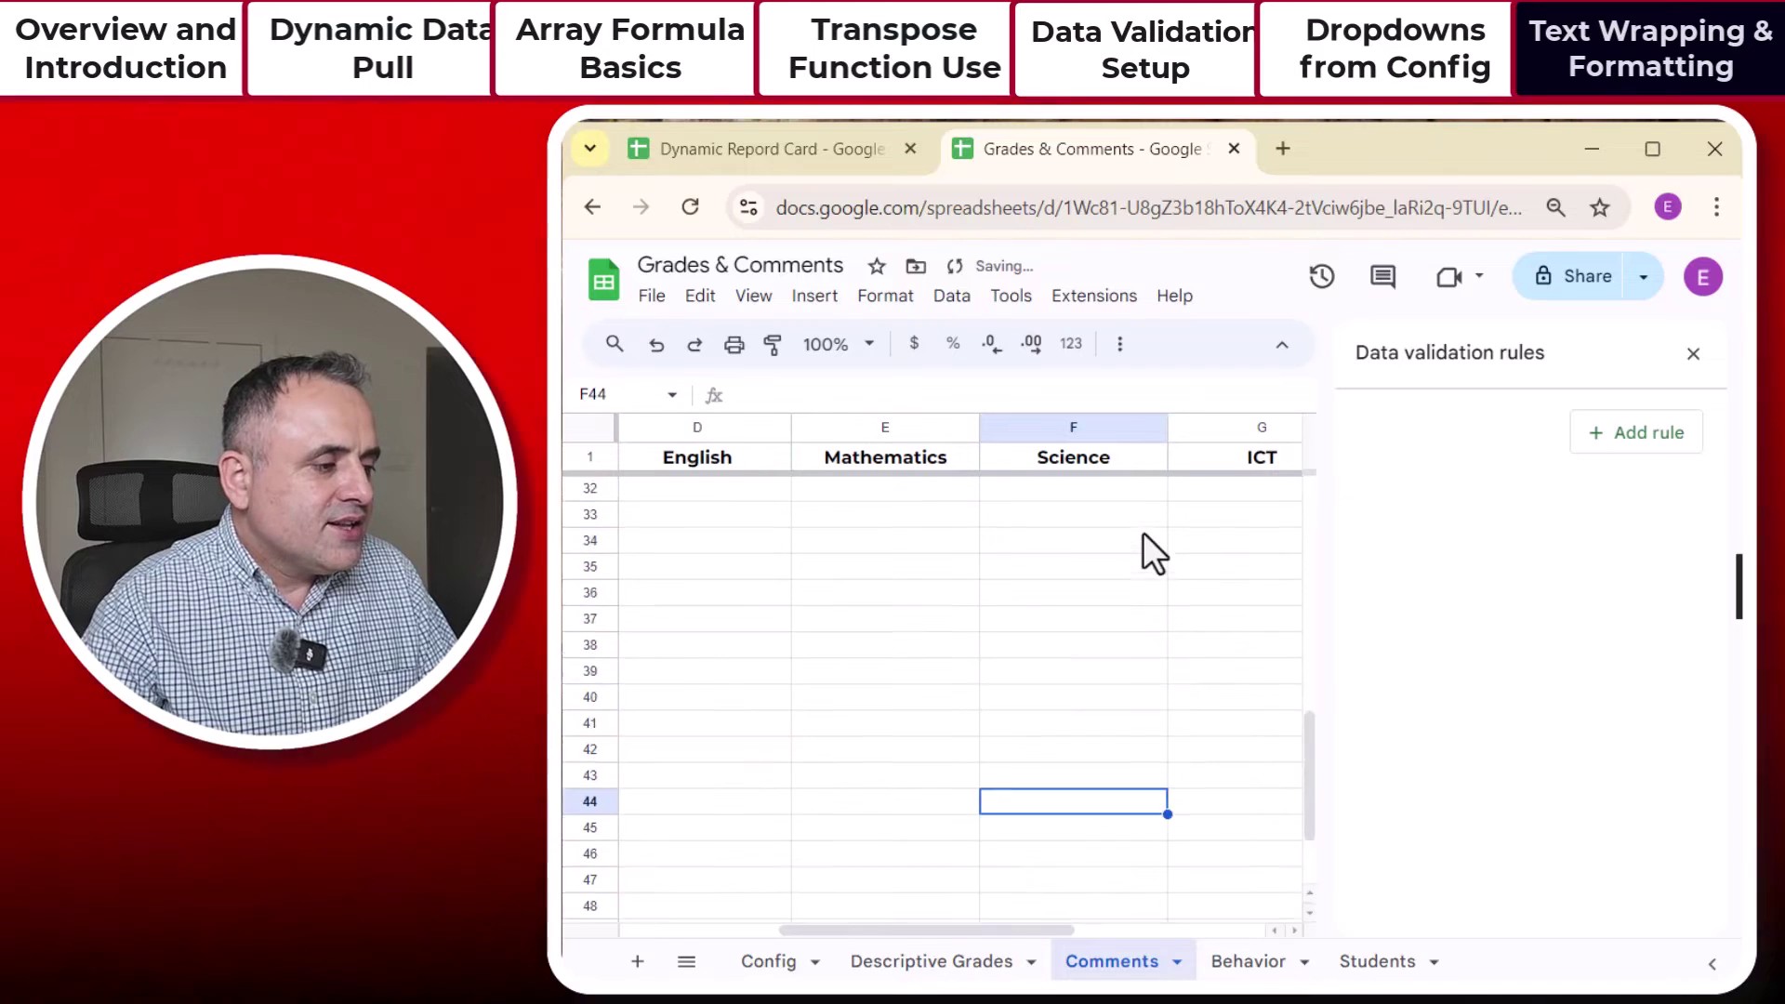
click(1692, 353)
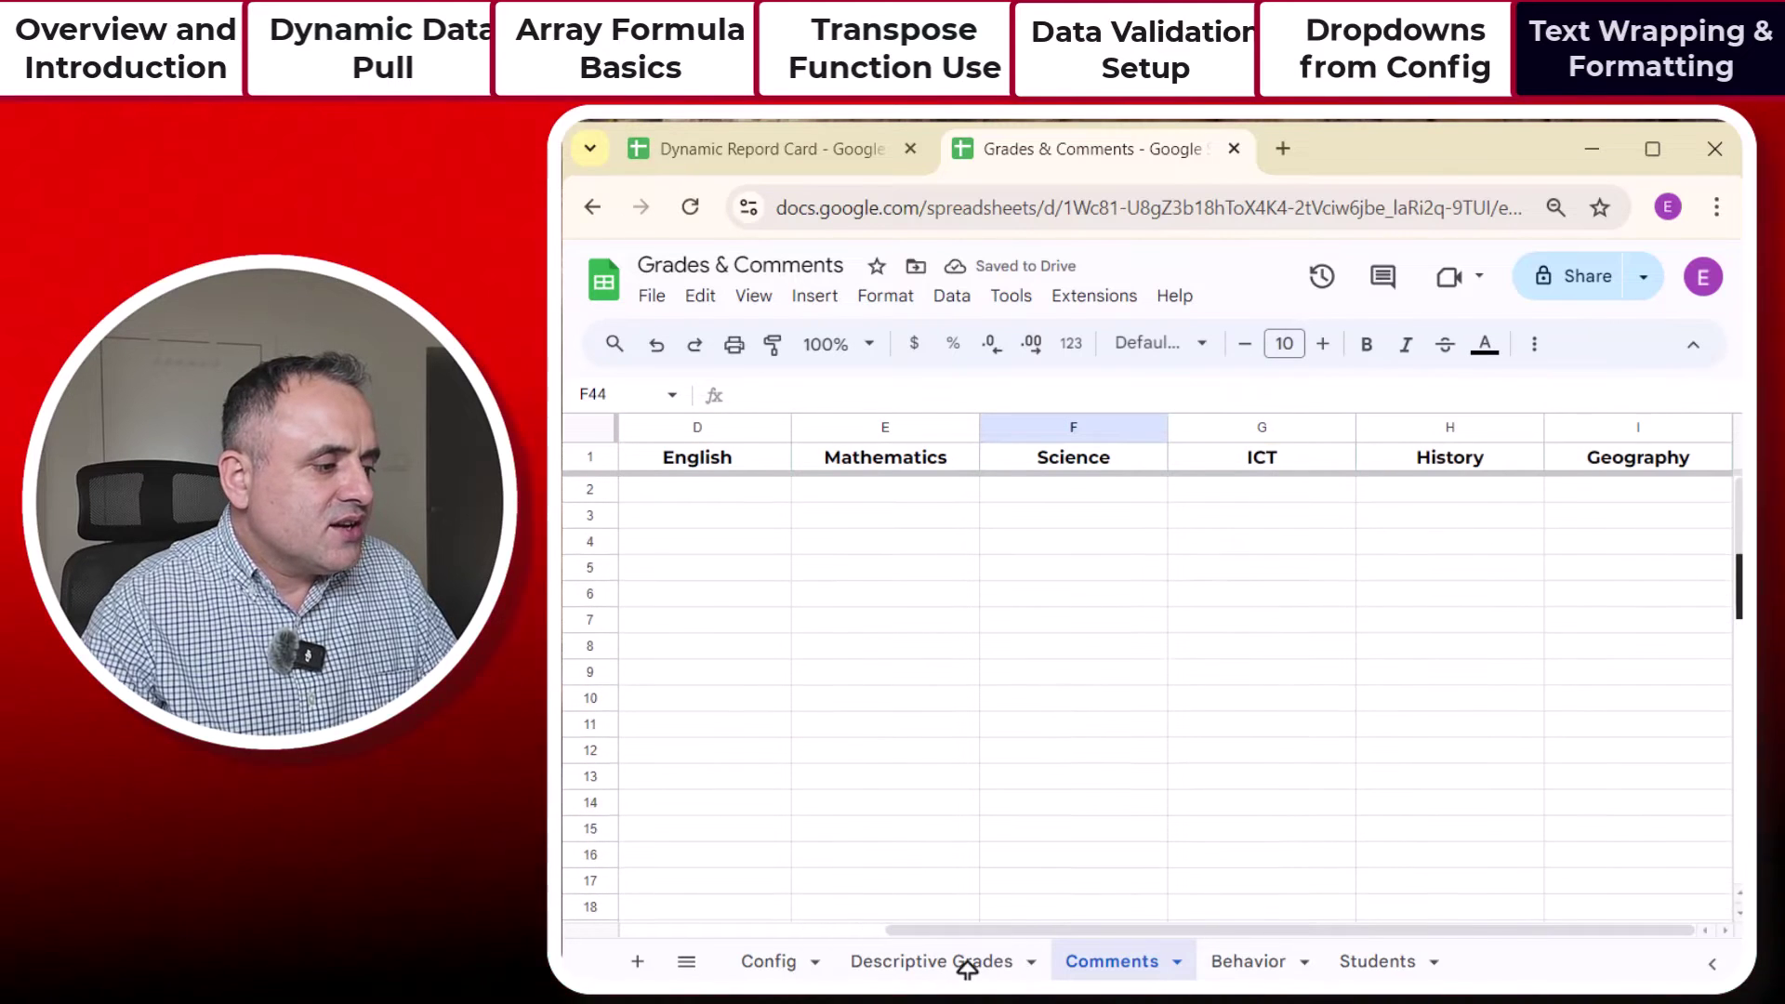
Step: Paste the ICT comment into cell G2
scroll(1115, 743, up, 5)
click(1257, 498)
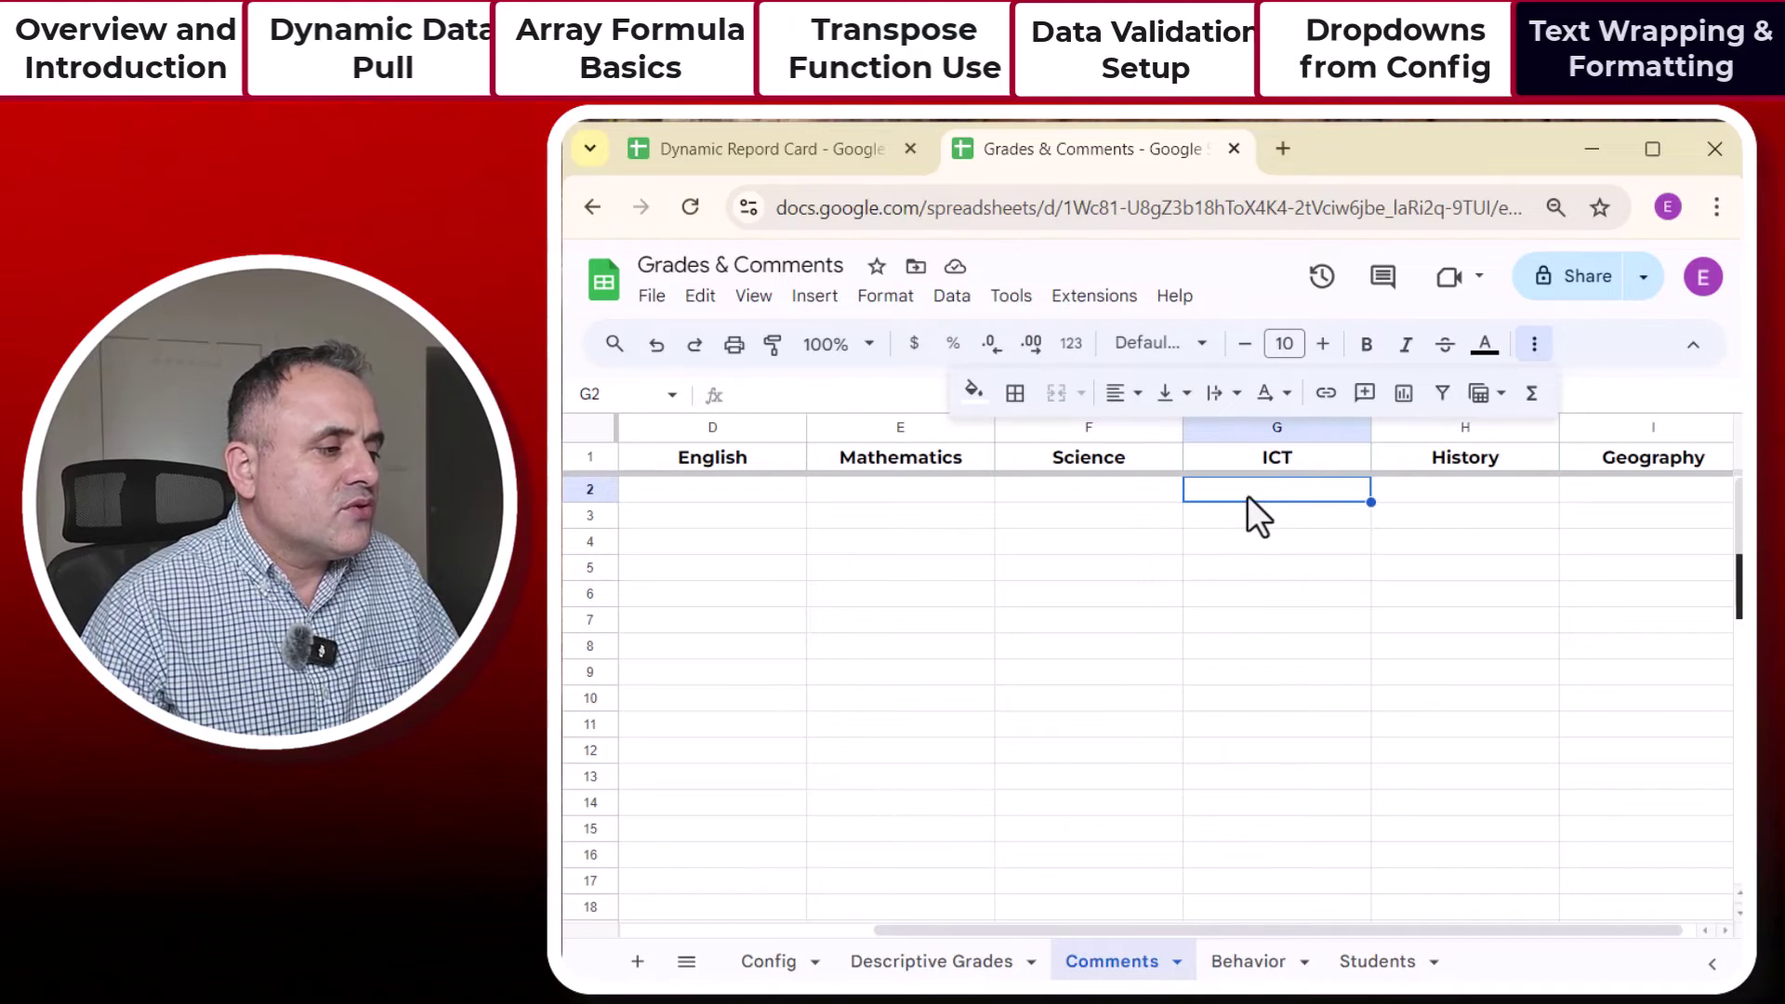
key(Return)
text(shows competency in using ICT tools but can improve efficiency.)
key(Return)
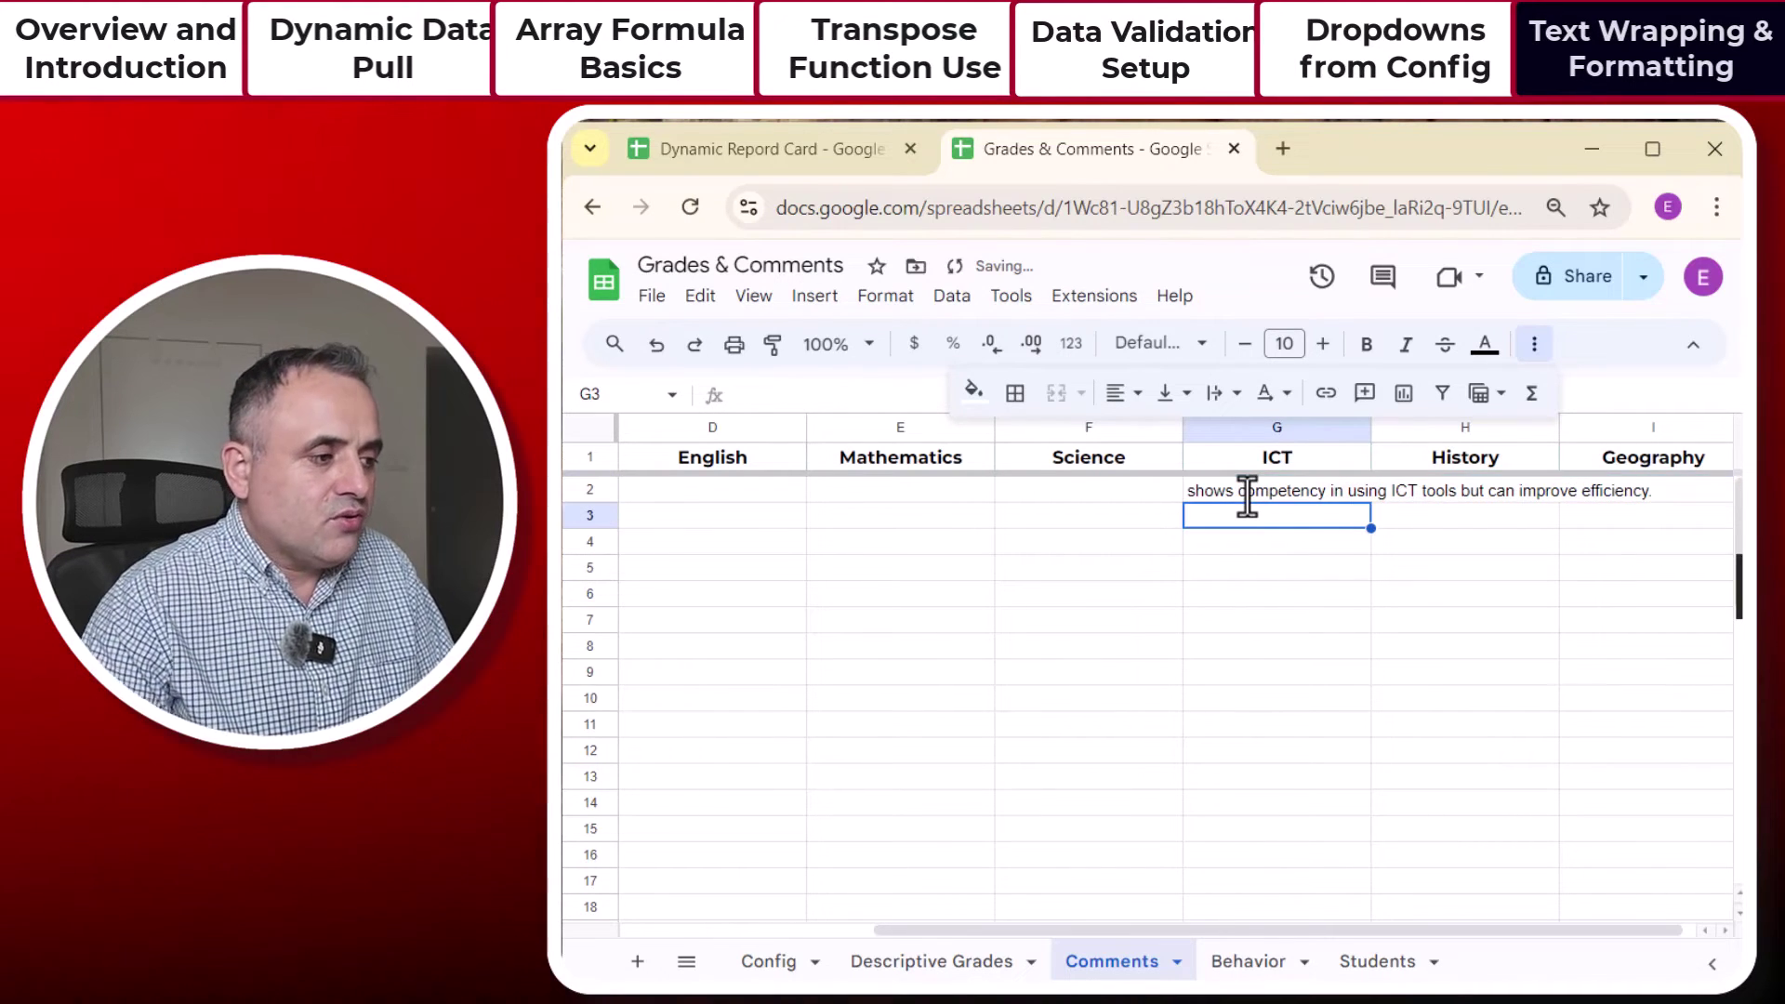
click(1250, 493)
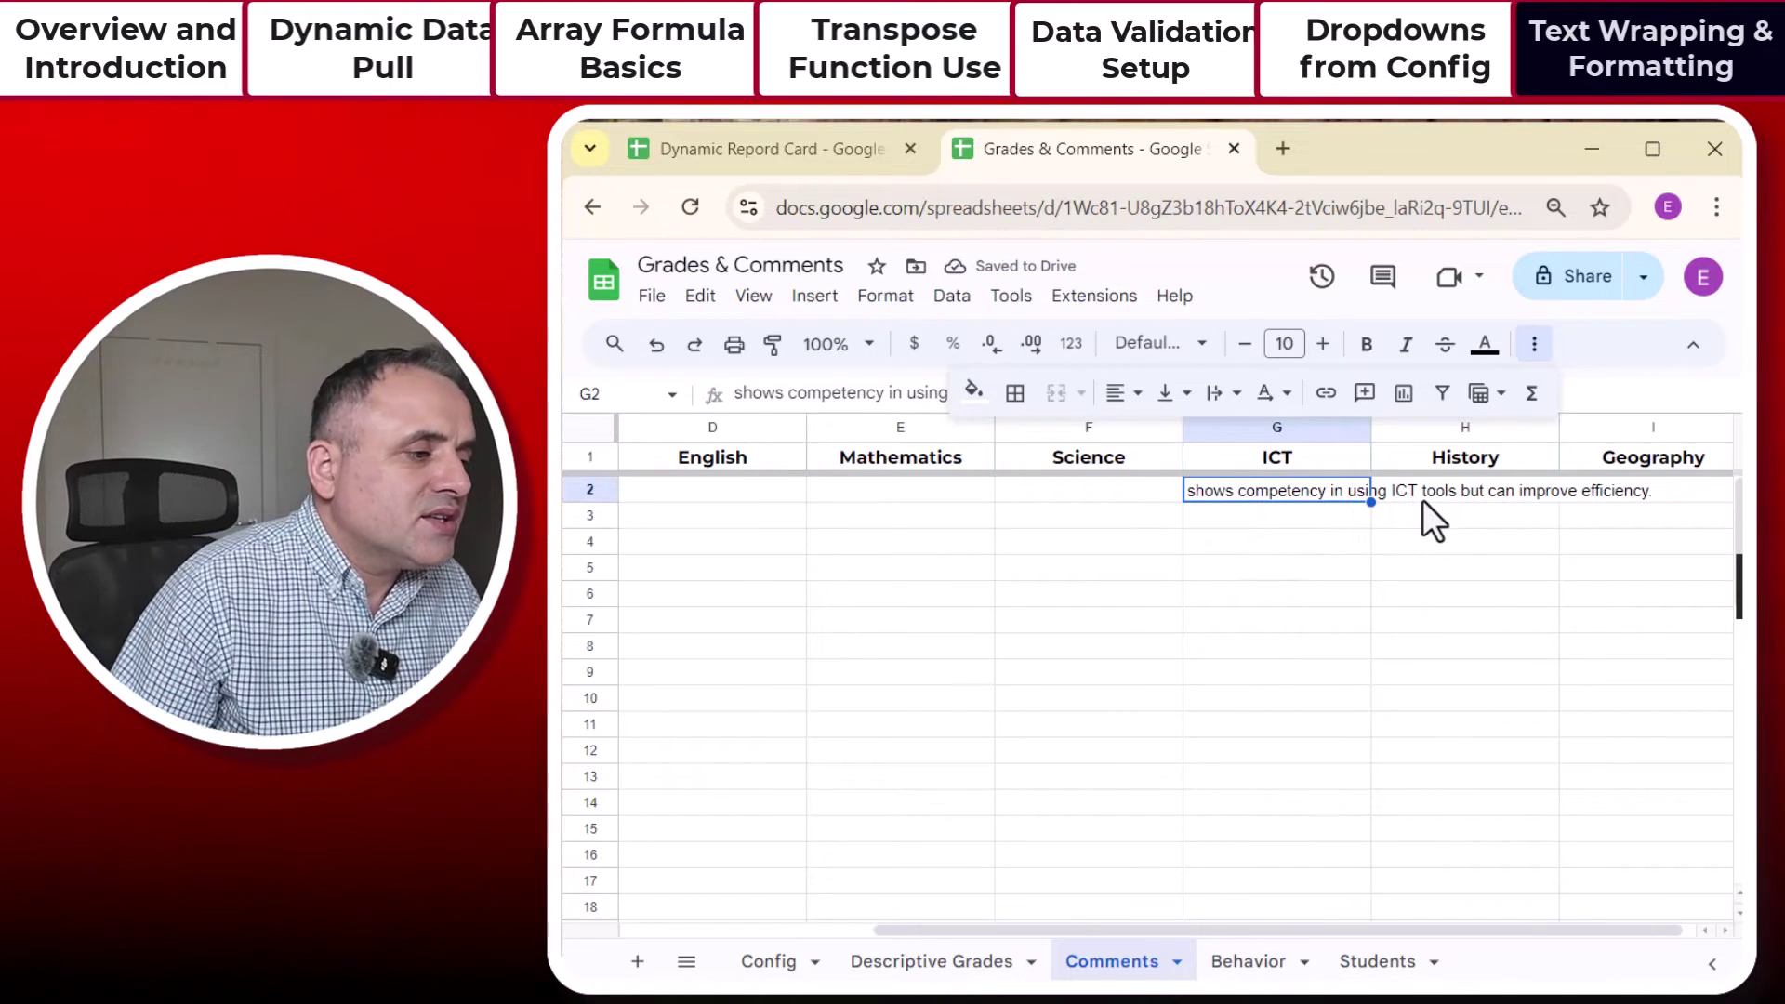
click(1227, 676)
click(1341, 490)
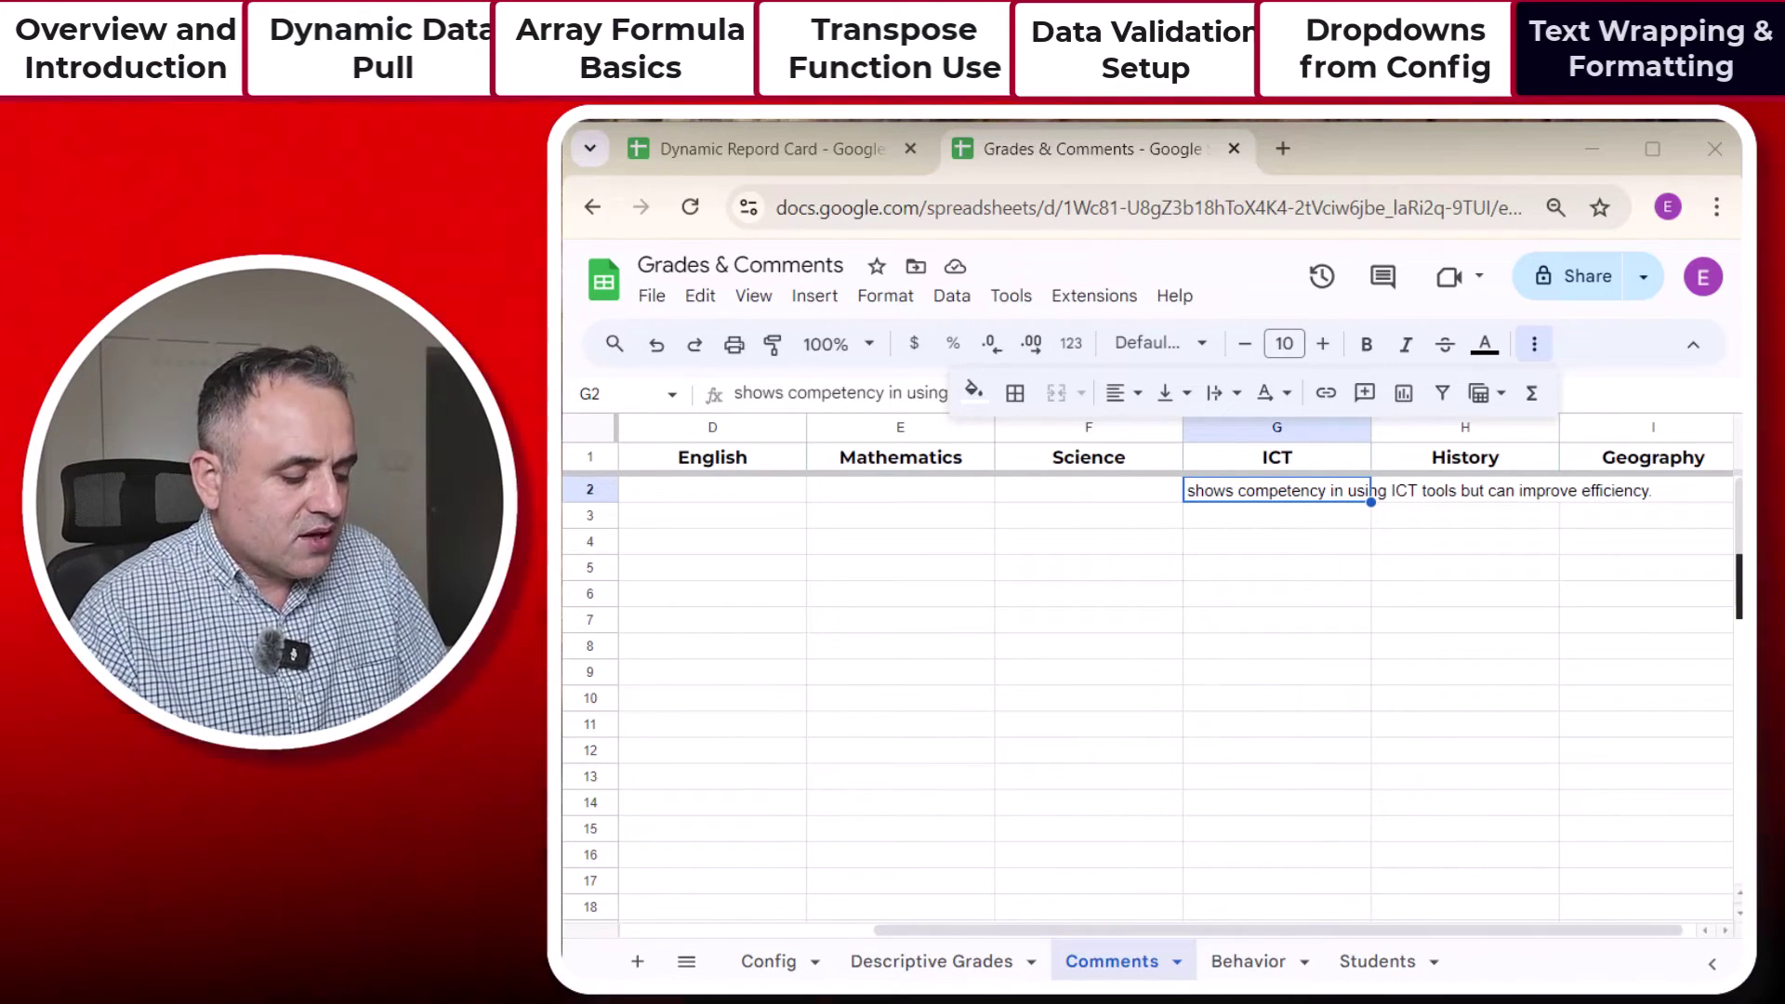
Step: Enter 'shows good understanding of historical themes.' in the History cell H2
click(1435, 494)
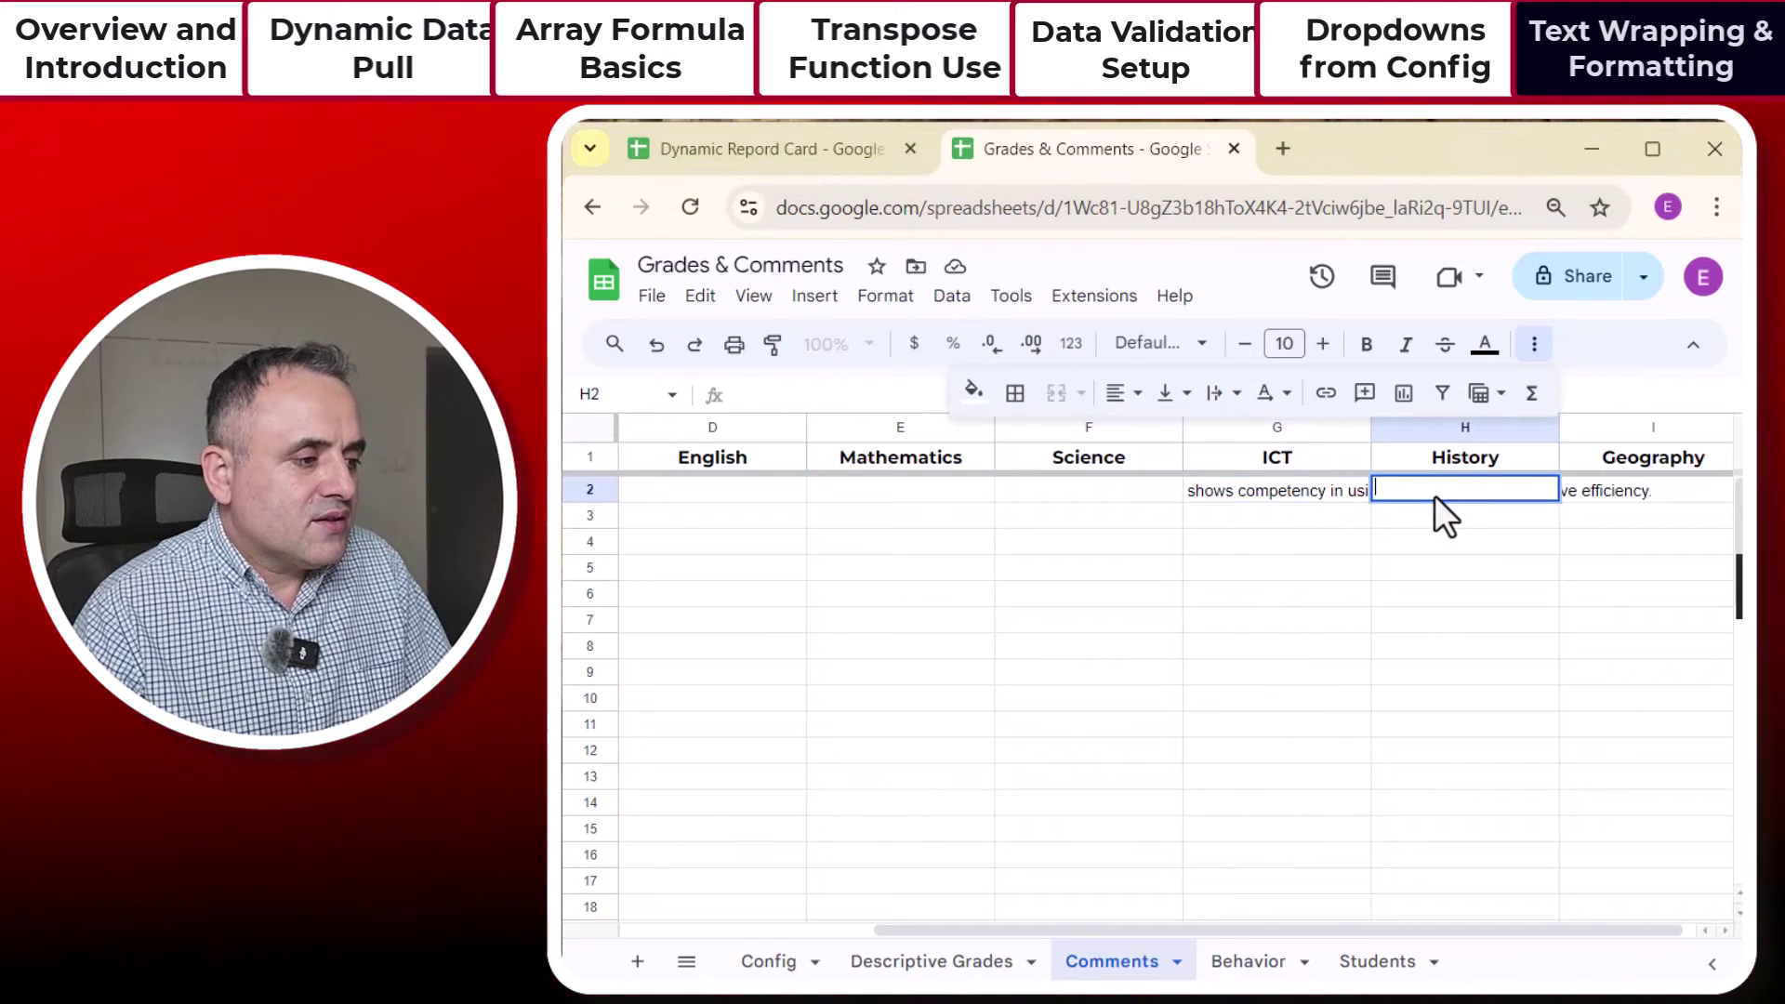
text(shows good understanding of historical themes.)
key(Return)
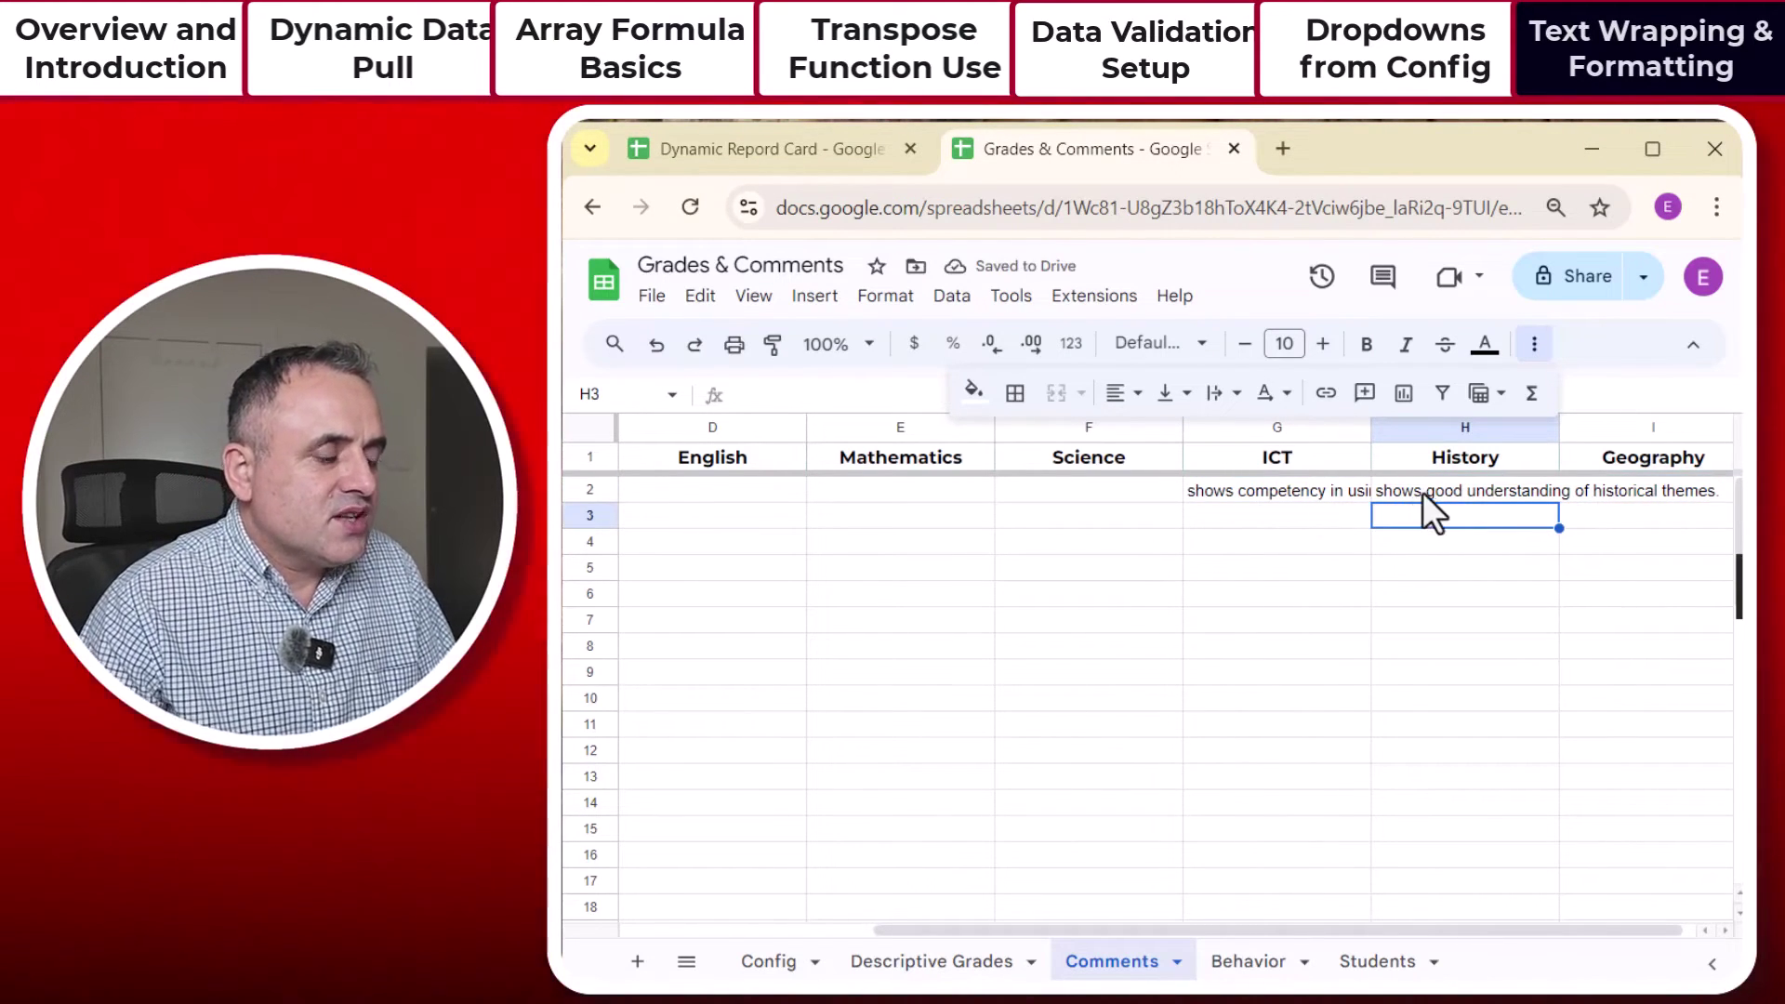
click(1326, 493)
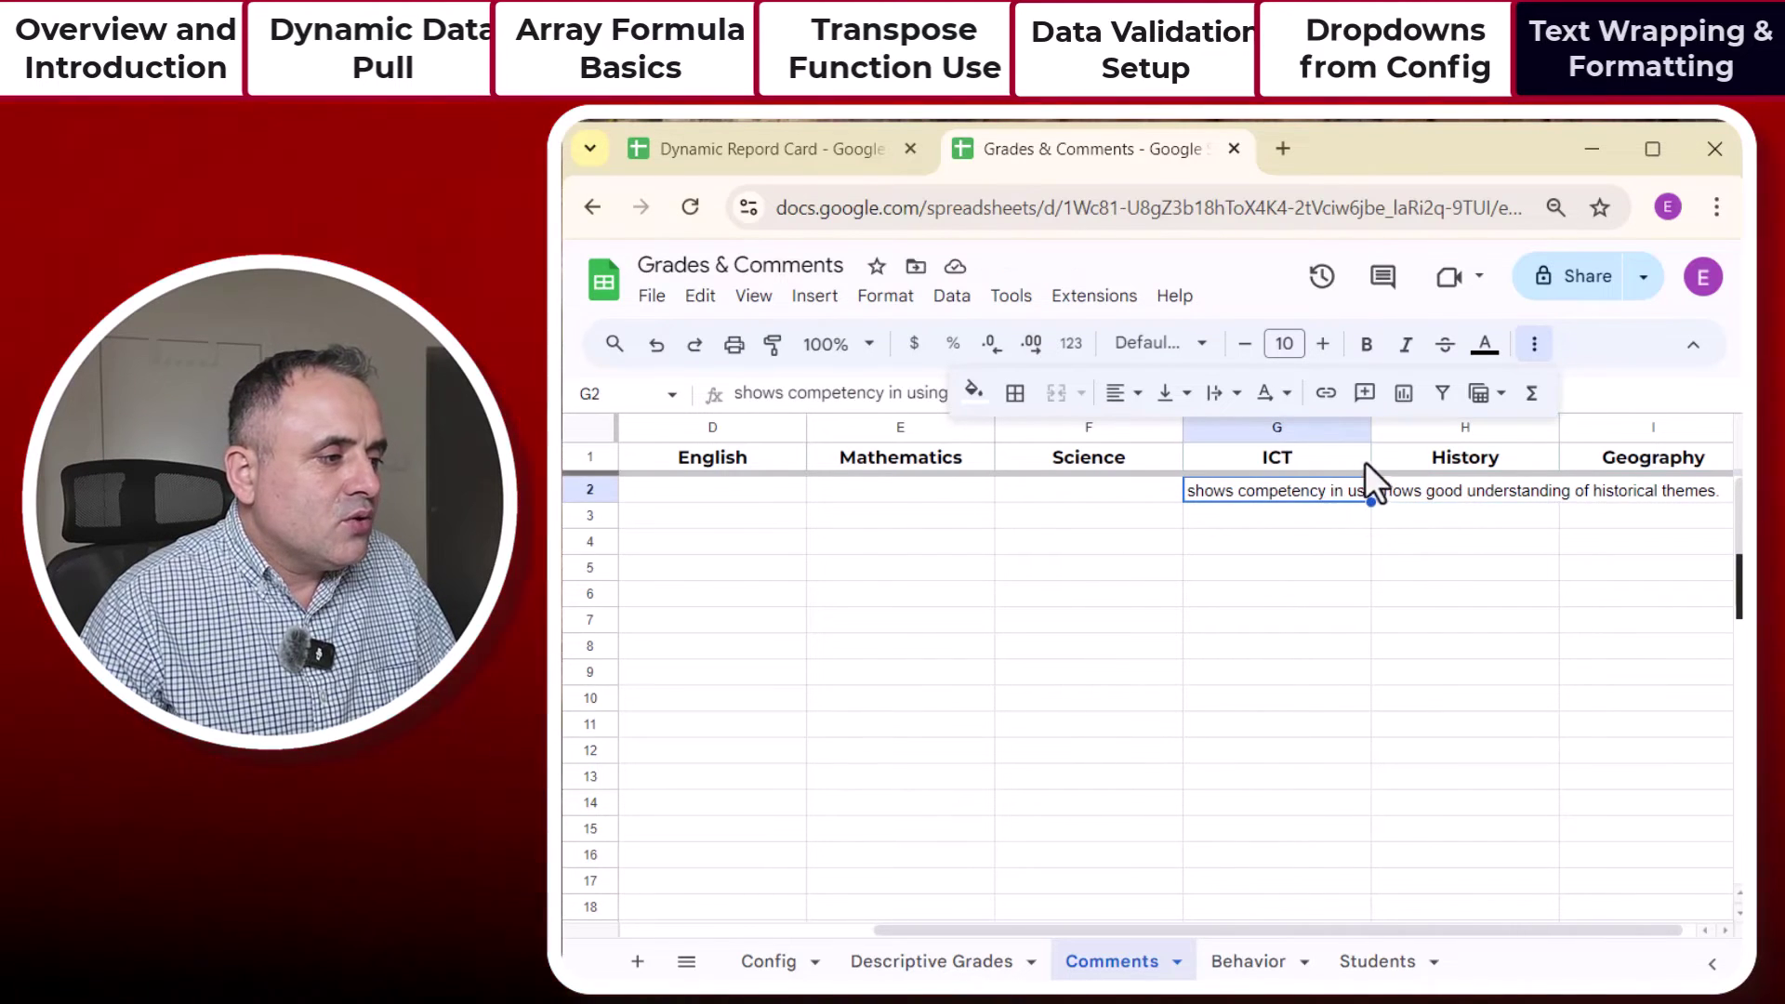
Step: Set text wrapping on the ICT comment in G2
click(1533, 346)
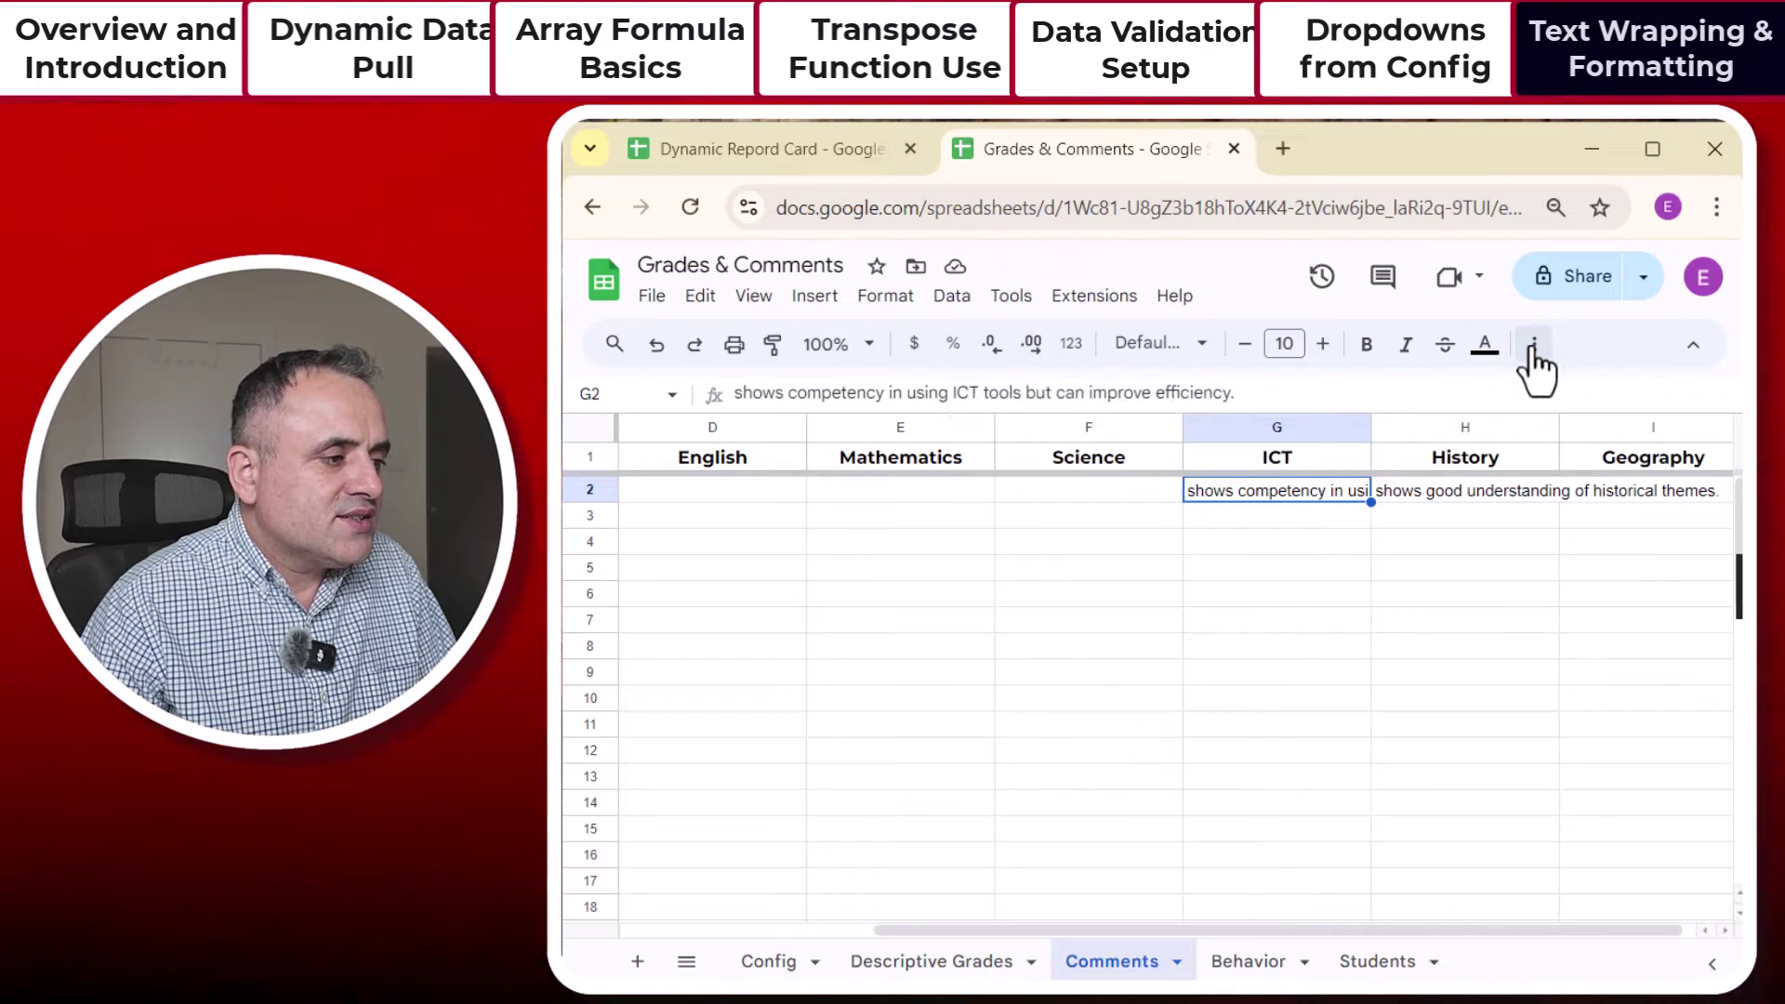
click(1532, 348)
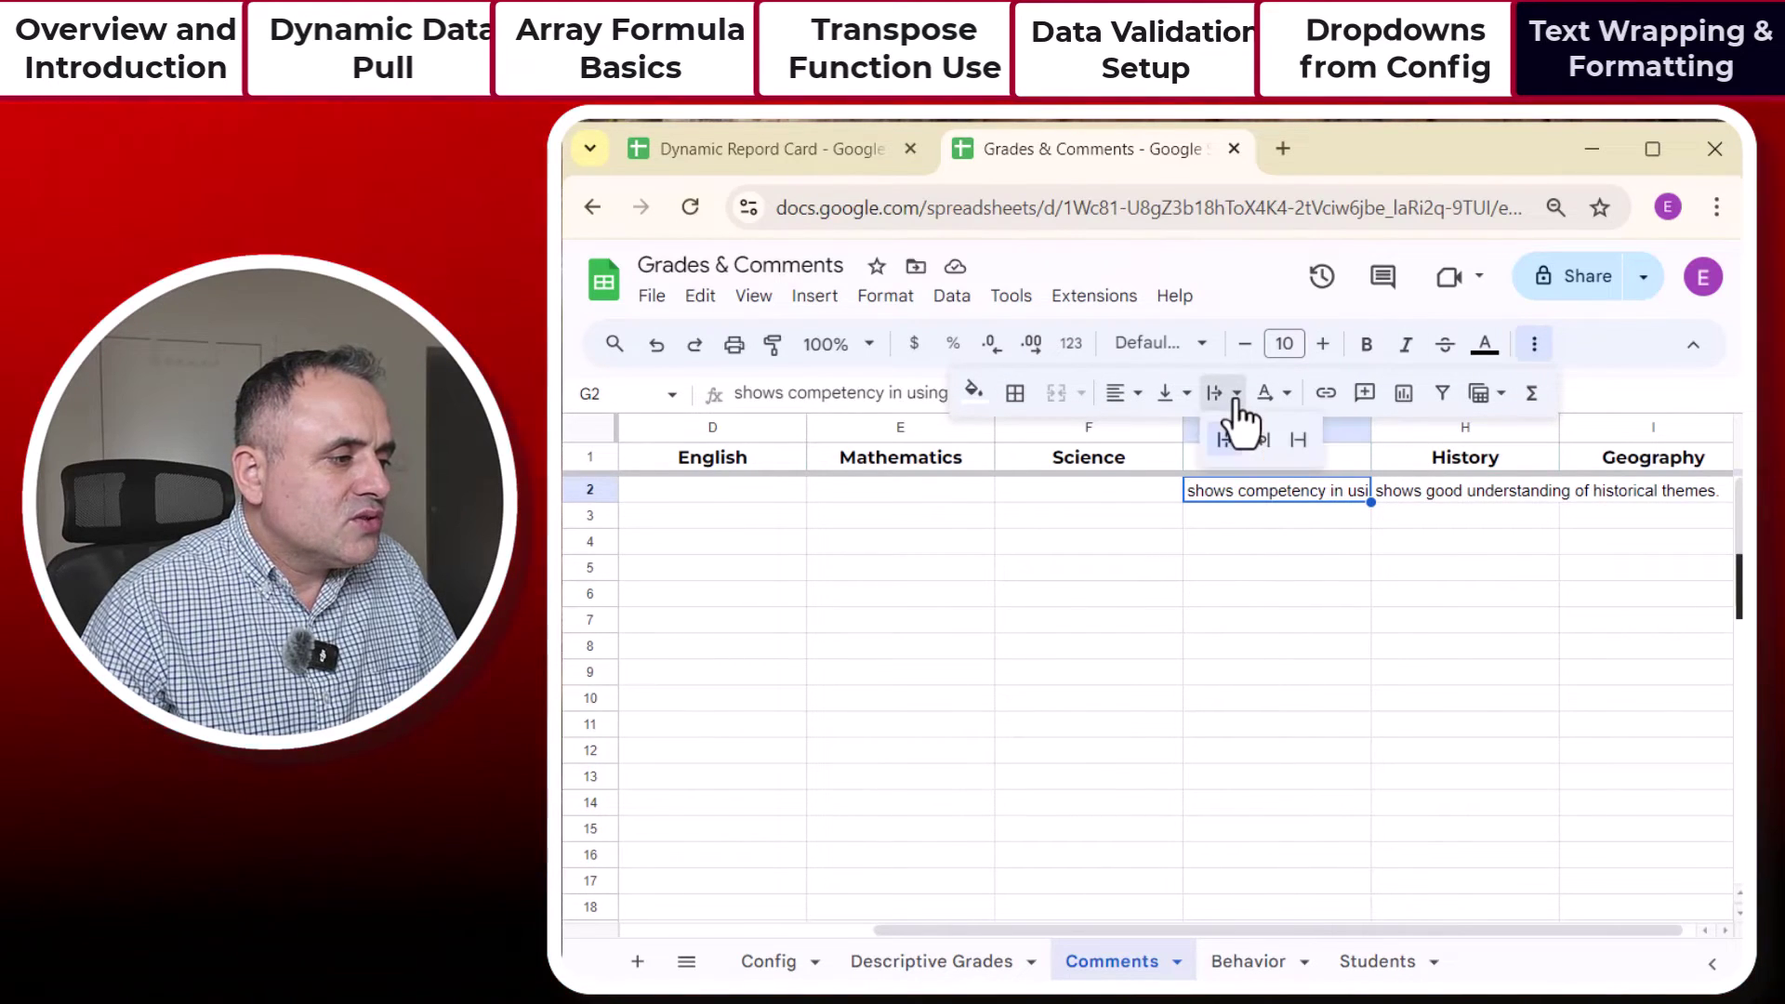
click(1237, 405)
click(1264, 444)
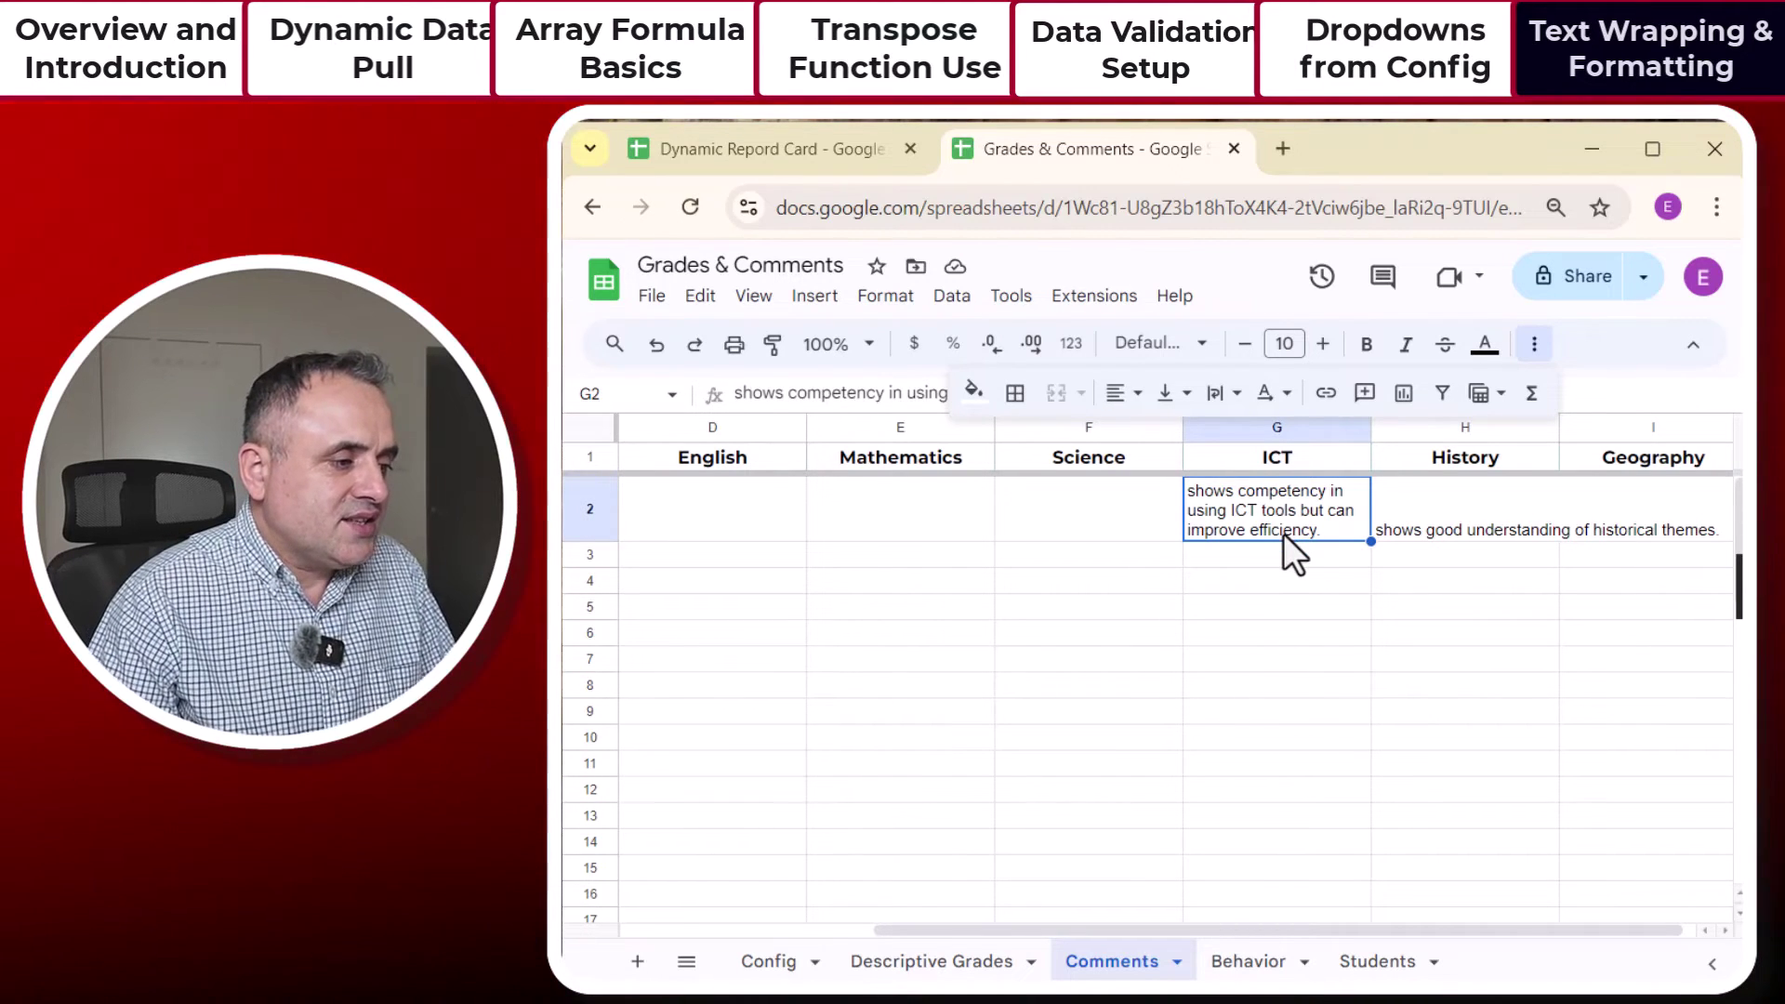
Step: Widen the subject columns D through I together
click(698, 427)
drag(697, 428, 1638, 428)
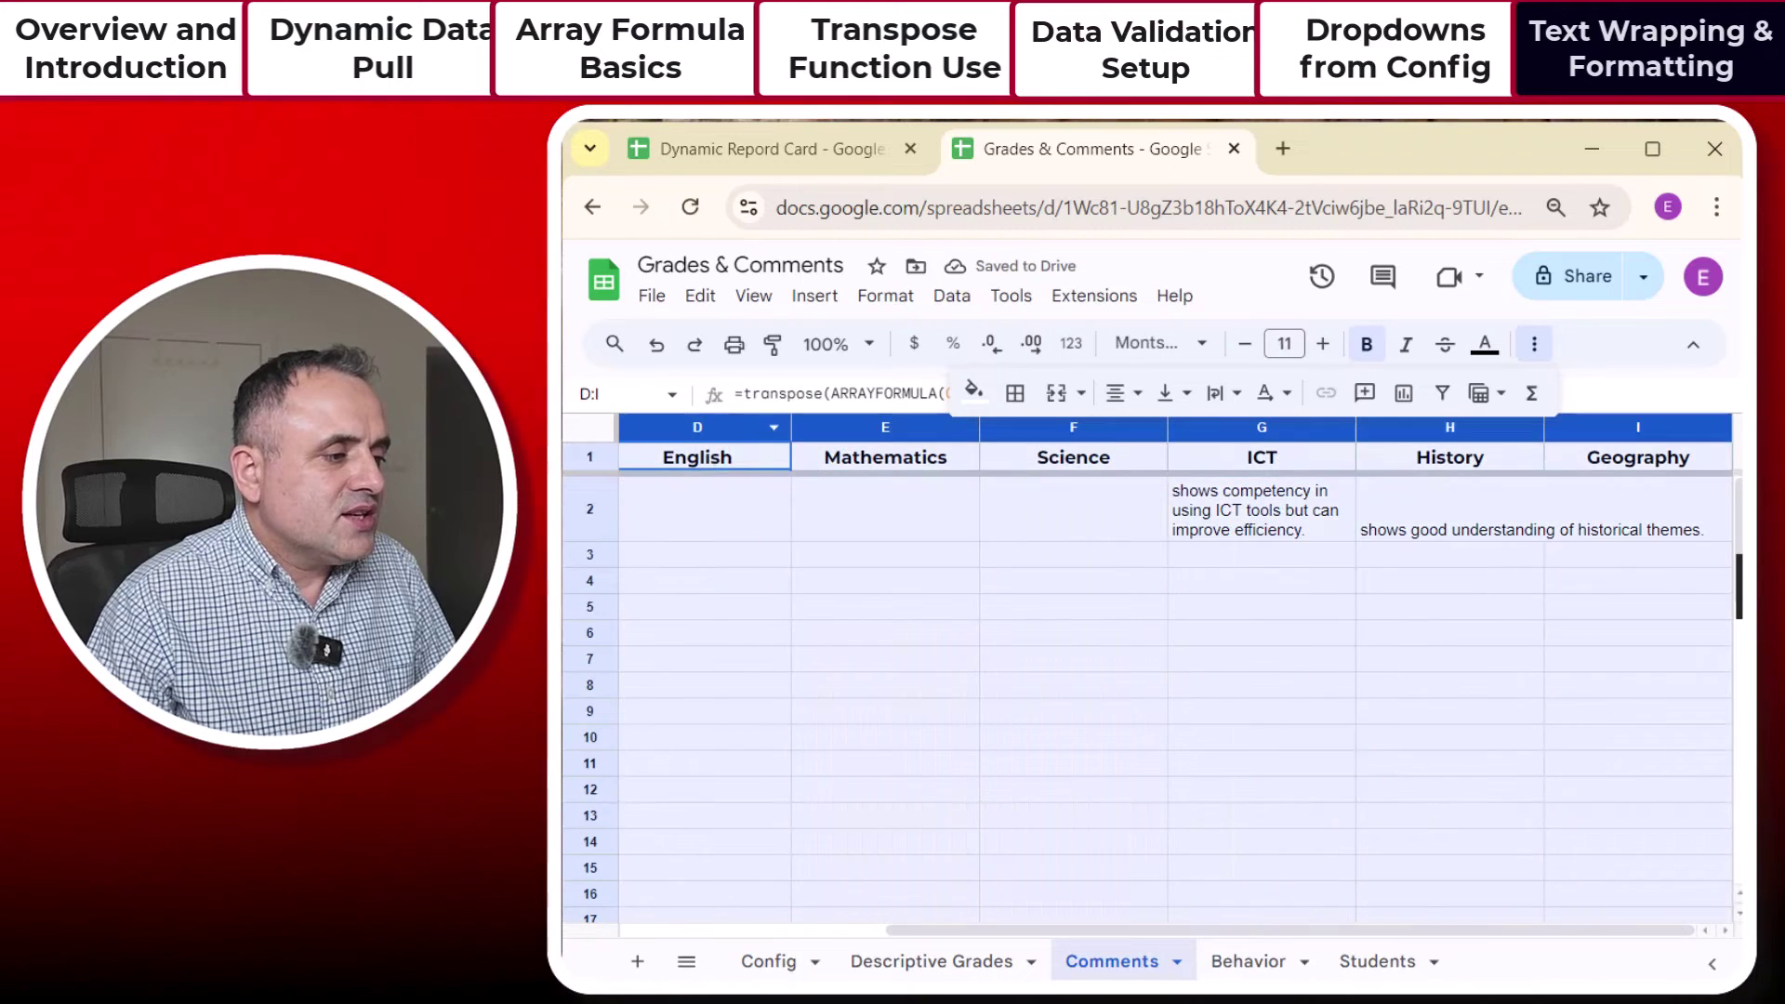
drag(1358, 427, 1435, 427)
drag(1152, 930, 1398, 913)
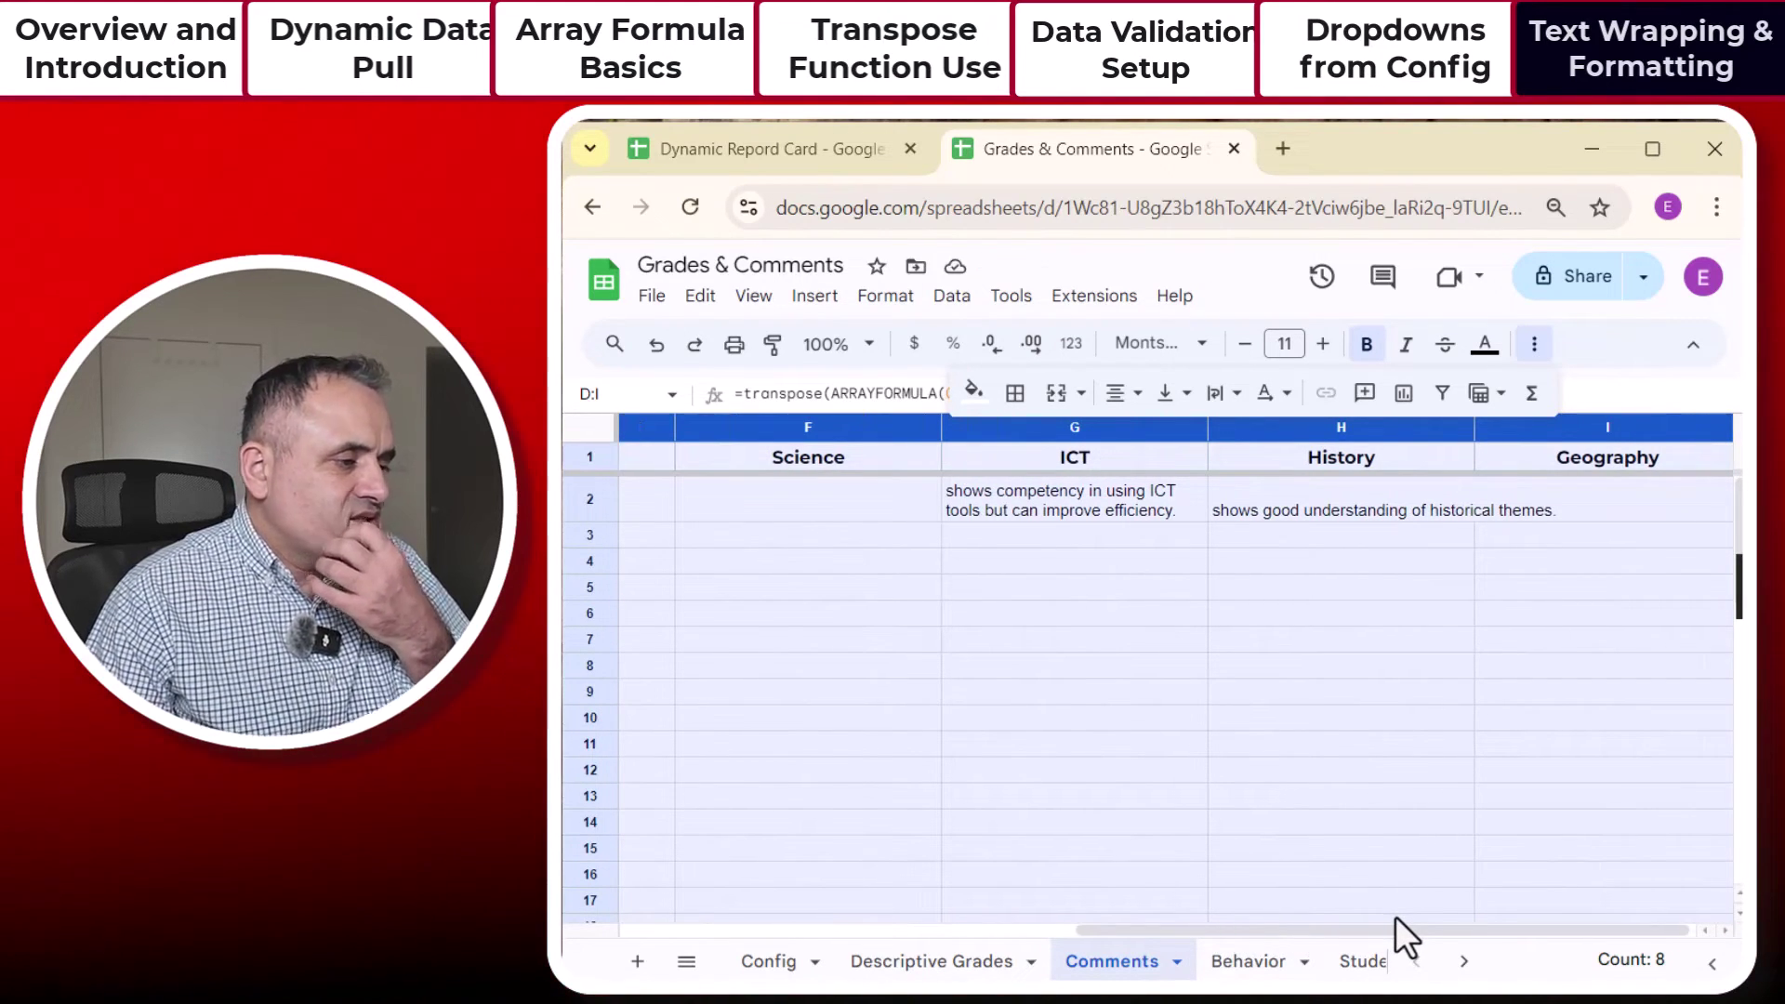
Step: Give the History comment in H2 top vertical alignment and text wrapping
click(1076, 500)
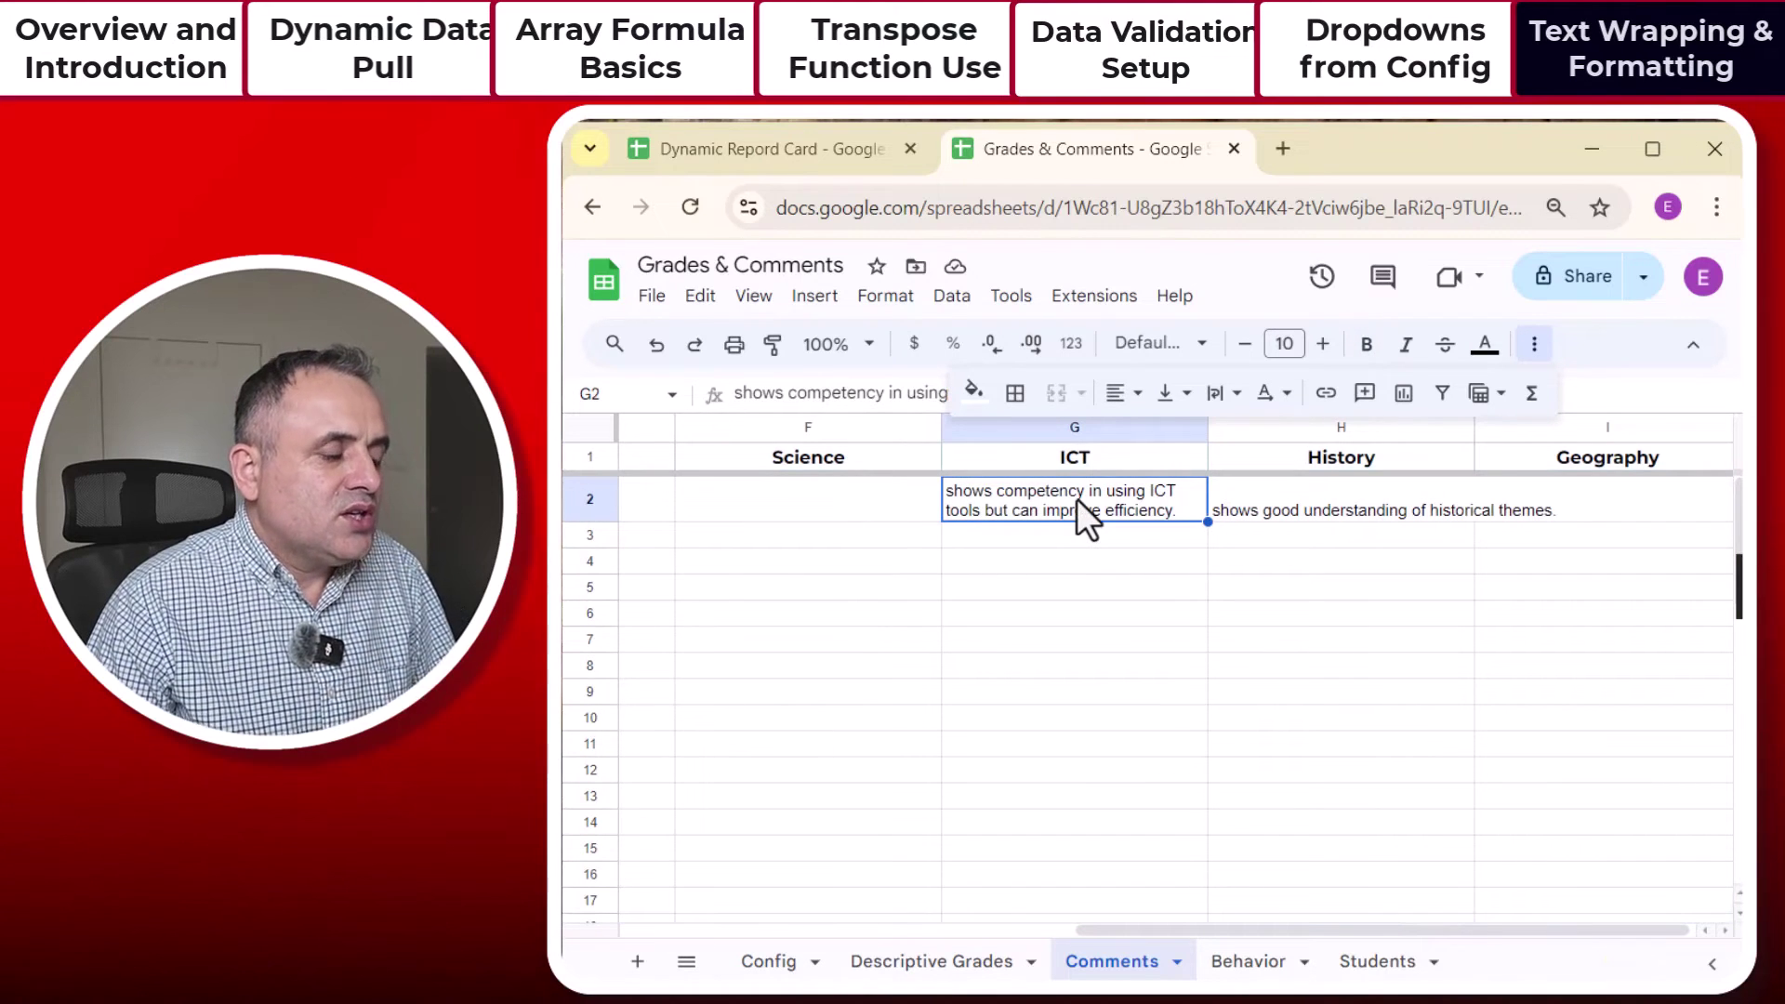
click(1274, 497)
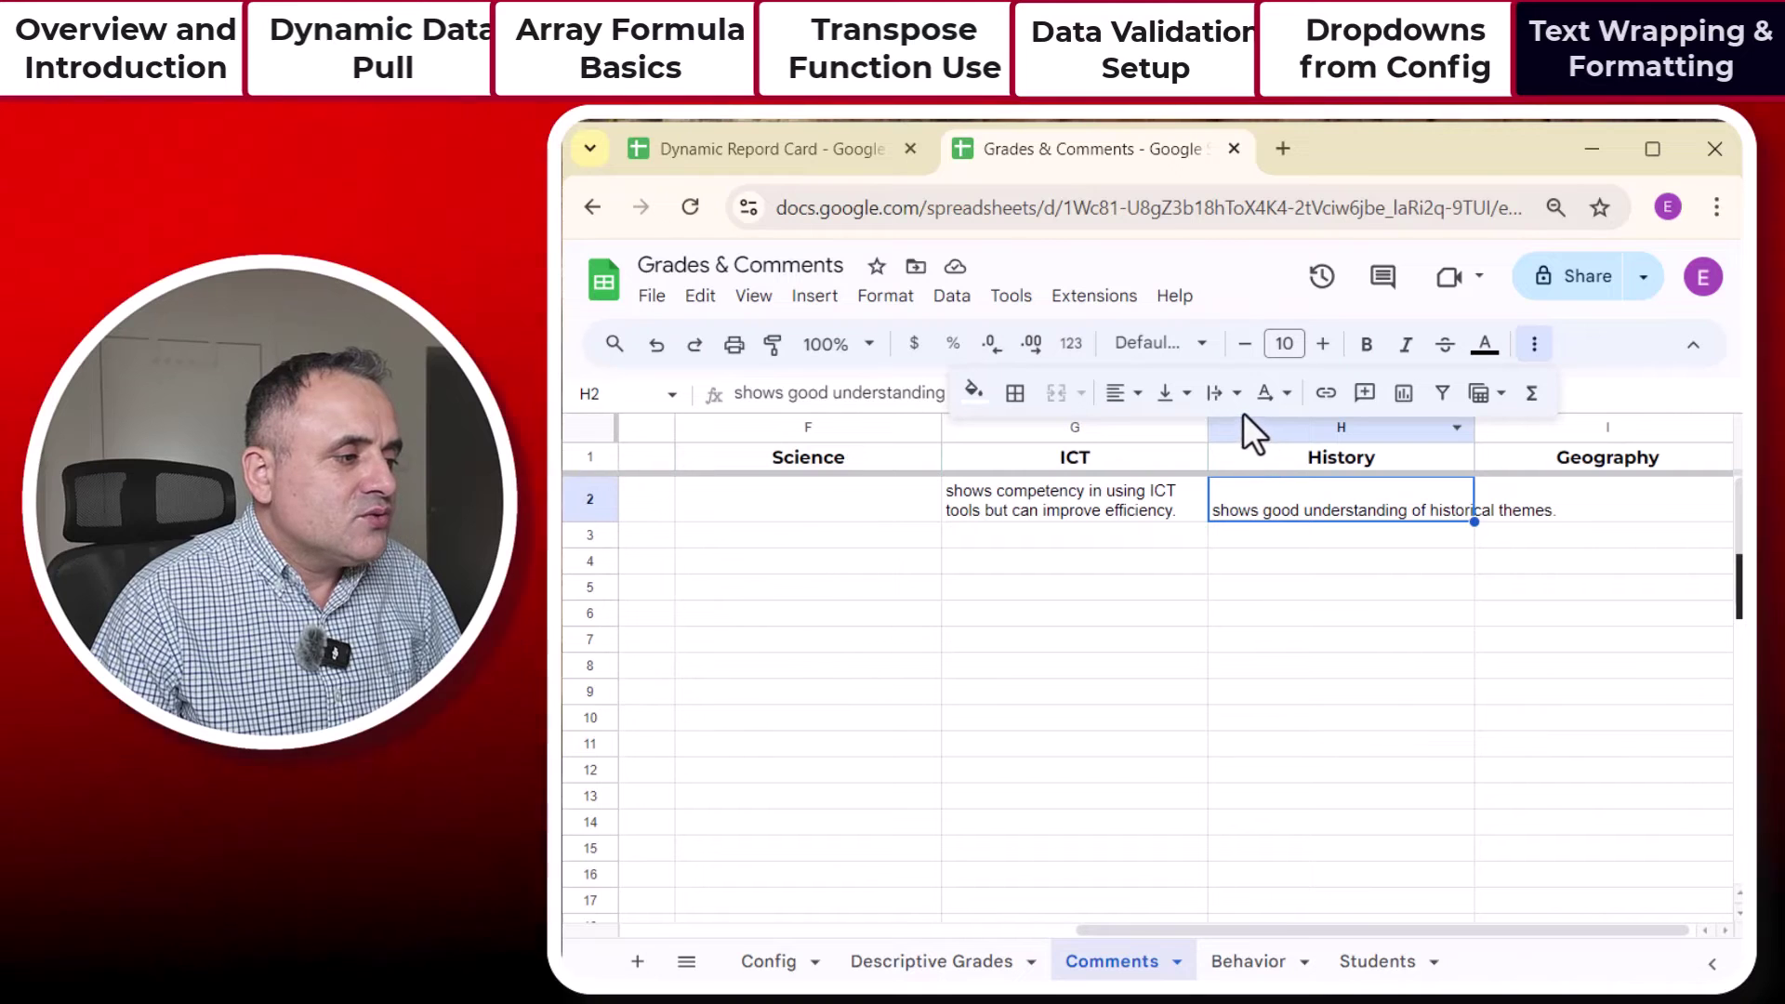
click(1171, 392)
click(1174, 440)
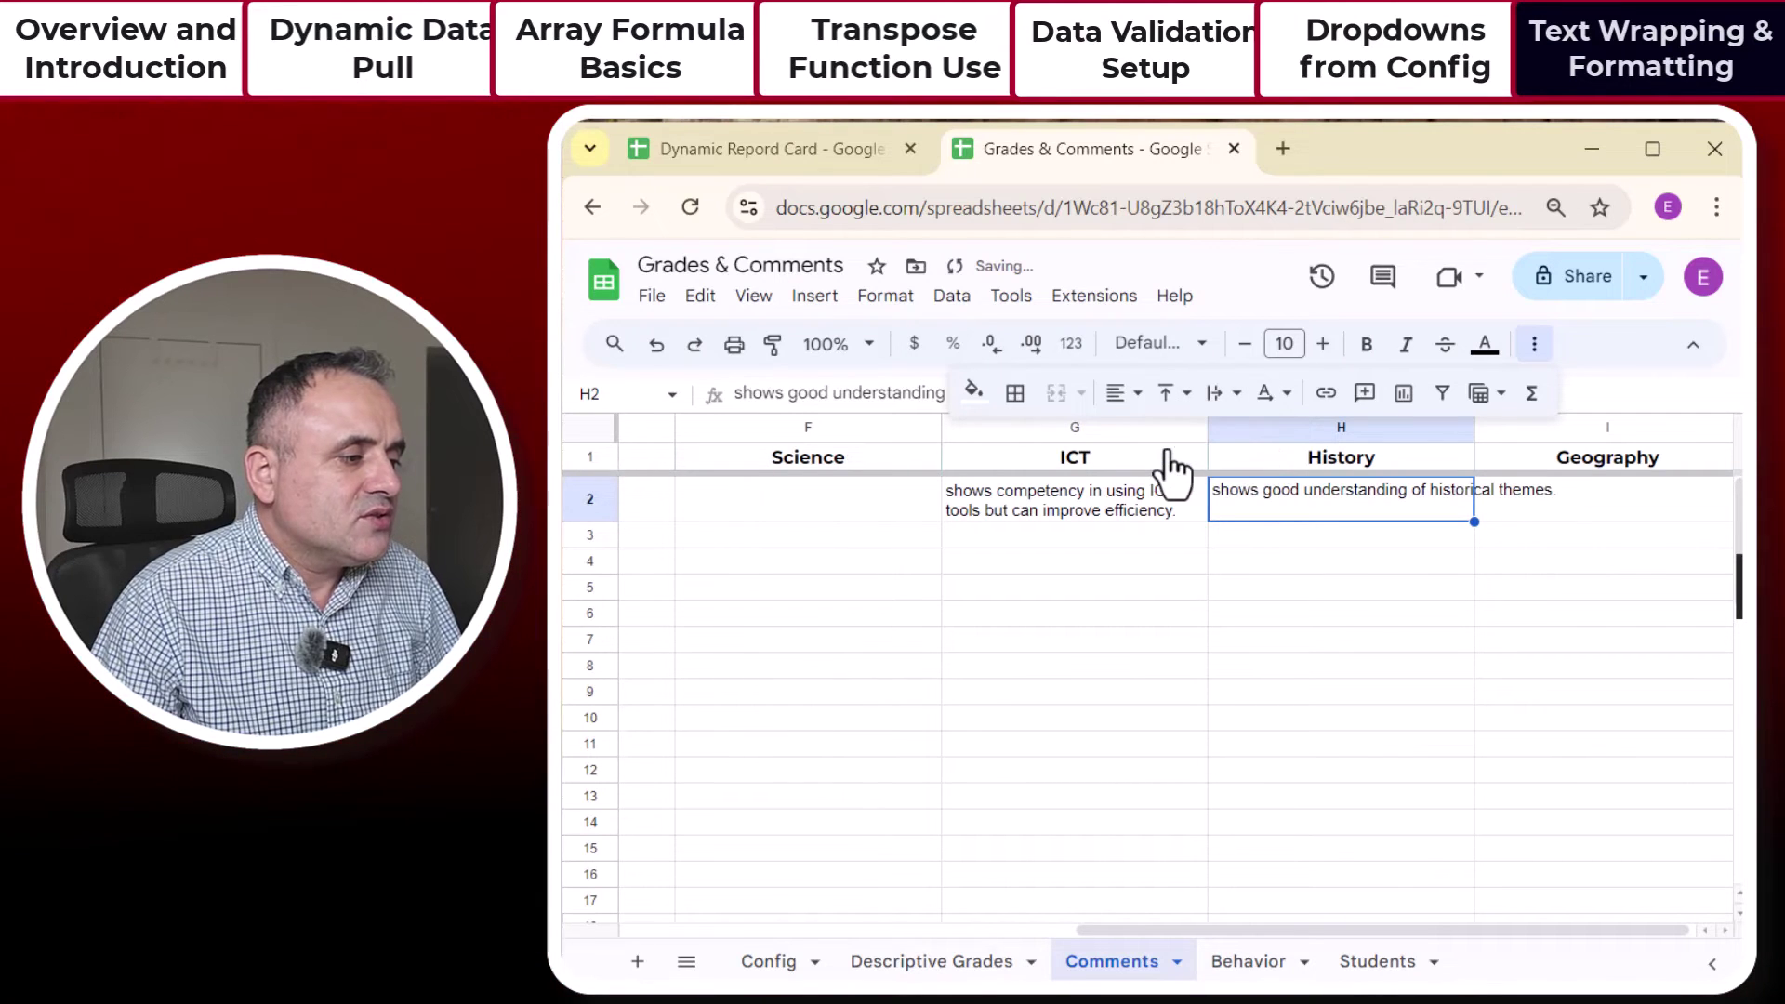
click(1264, 558)
click(1262, 500)
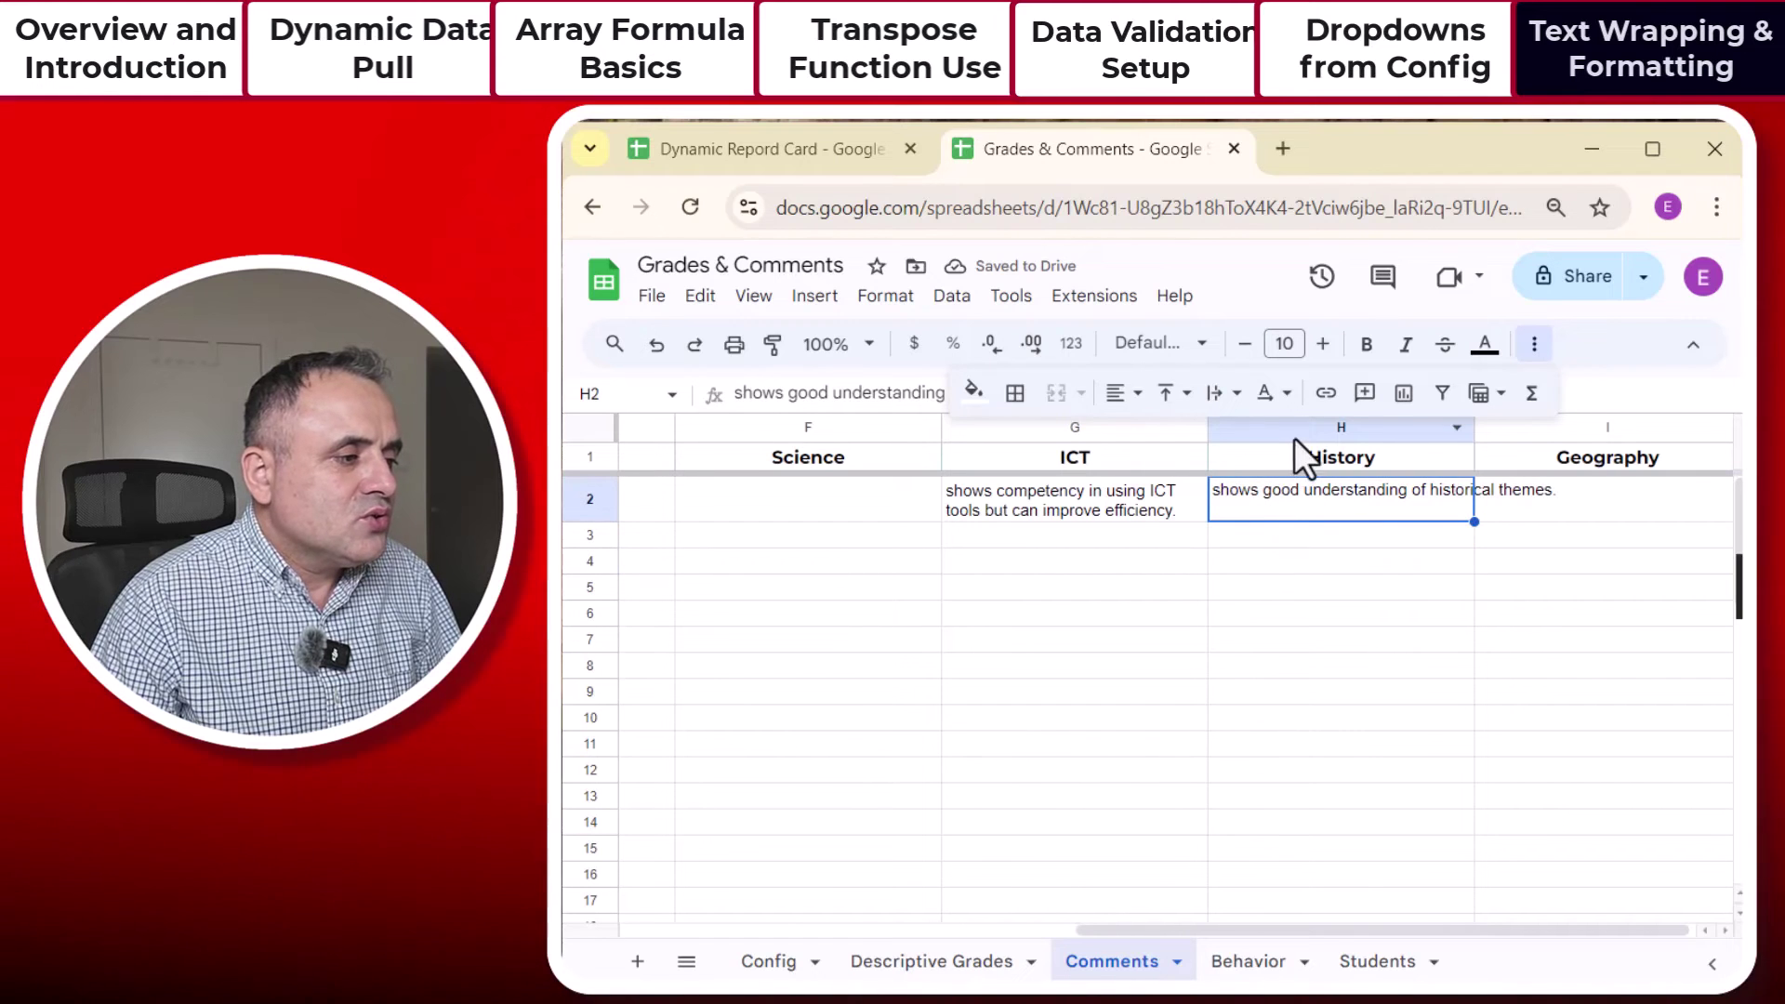
click(1220, 393)
click(1262, 445)
click(1288, 590)
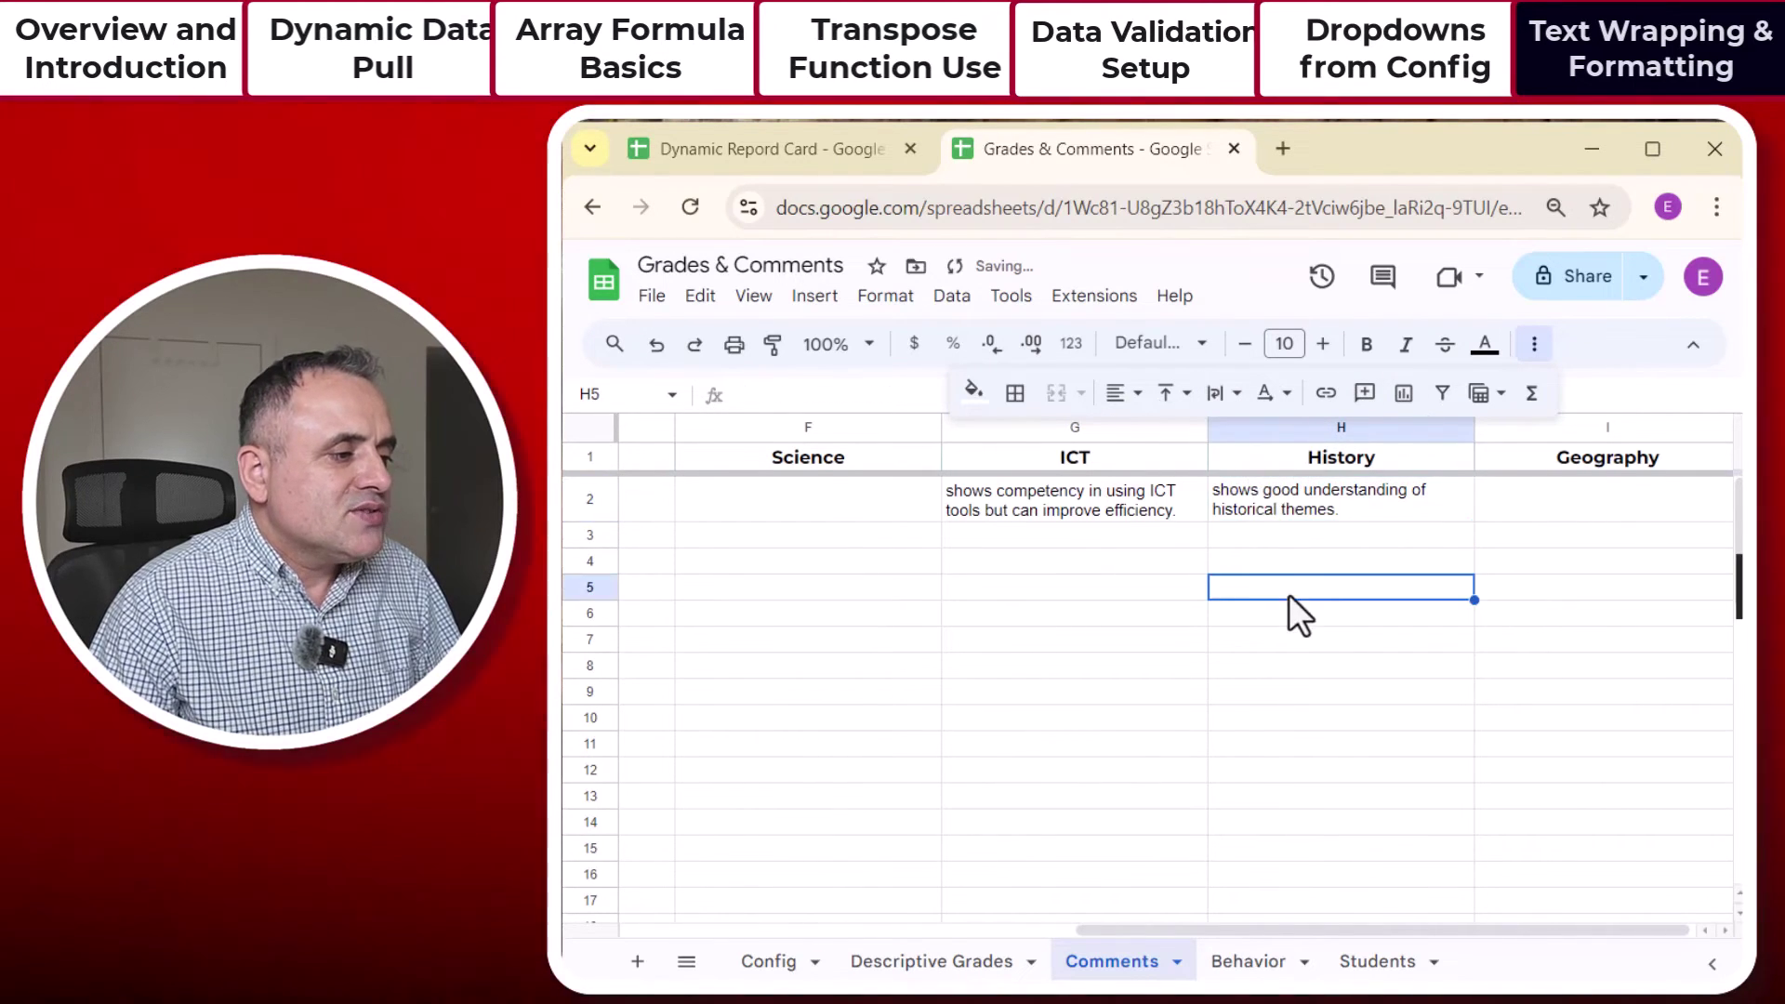
click(1285, 504)
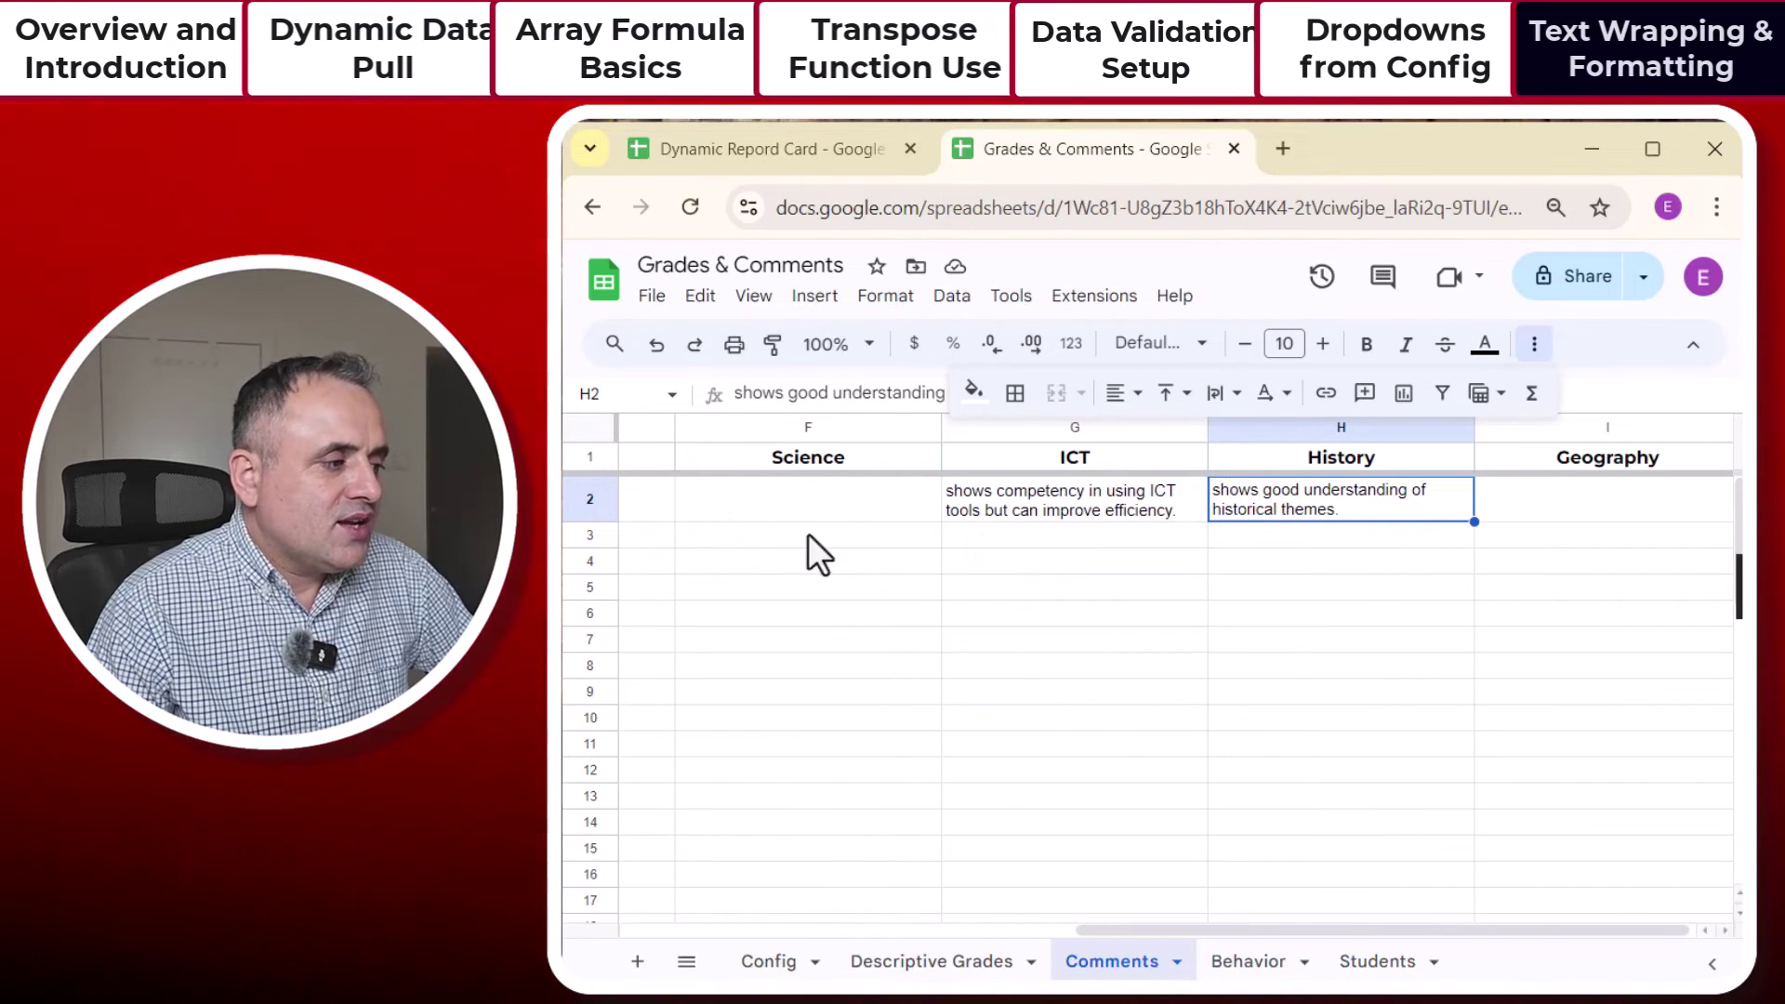
Step: Apply wrap and top vertical alignment to the empty Science cell F2
click(785, 506)
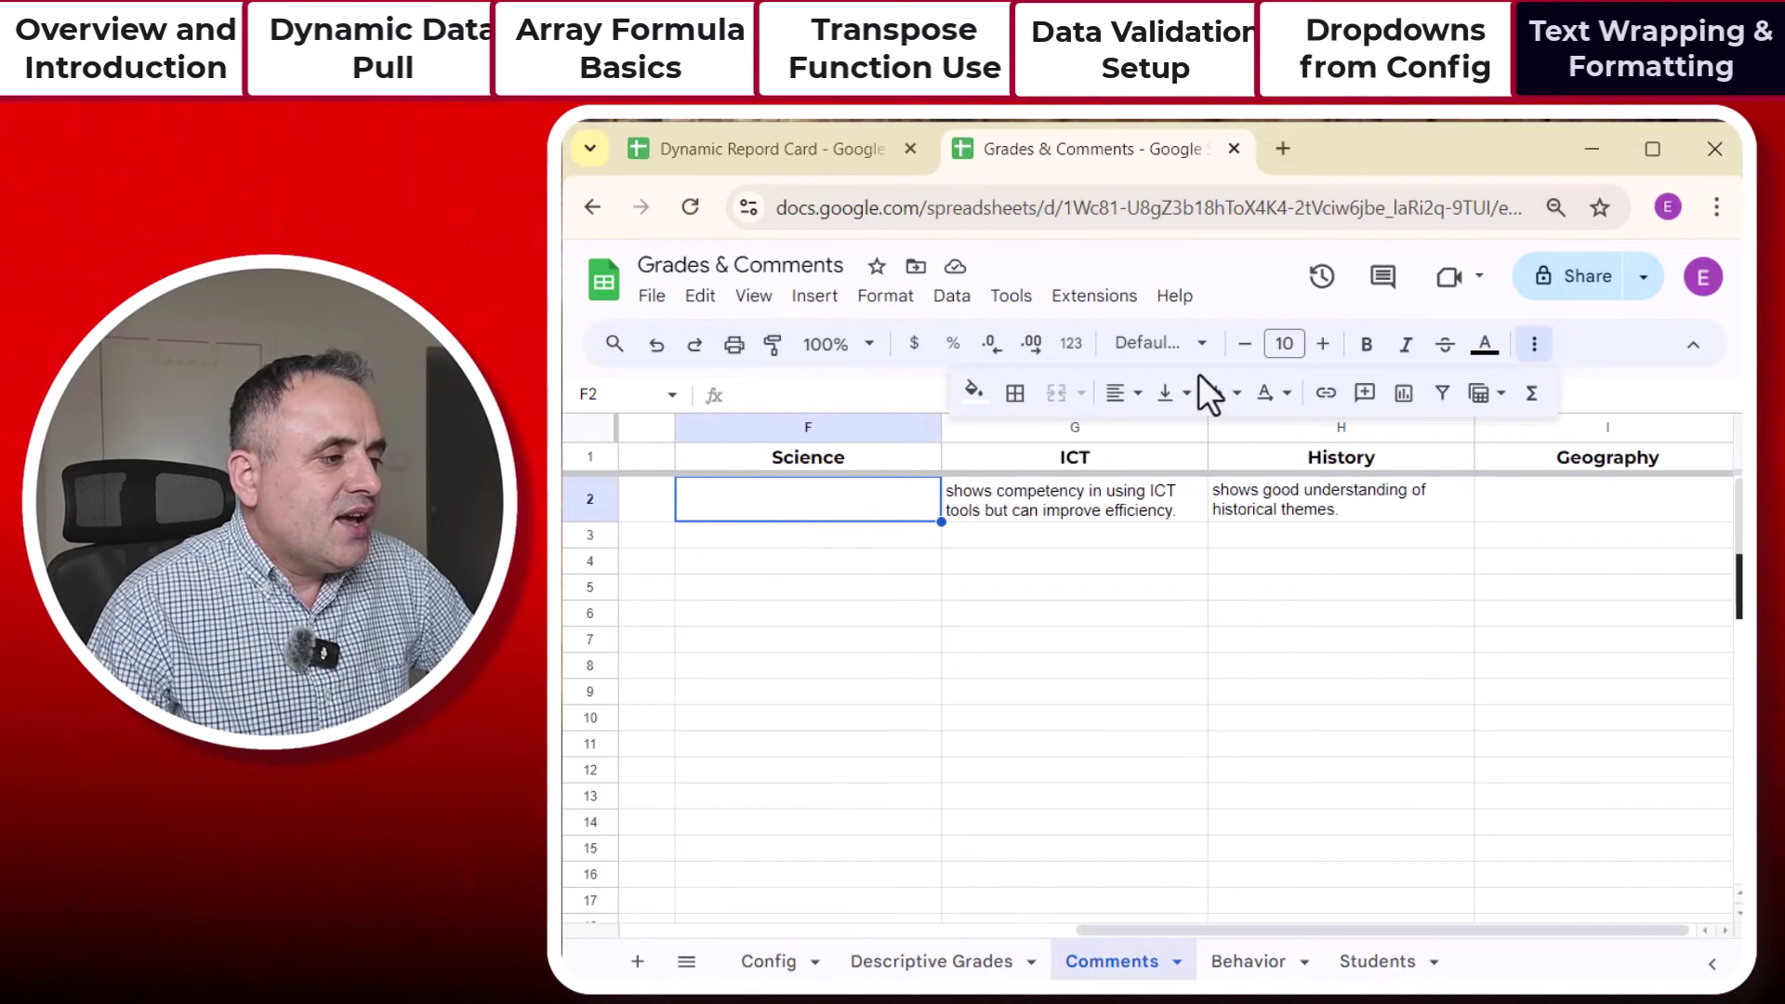
click(1225, 393)
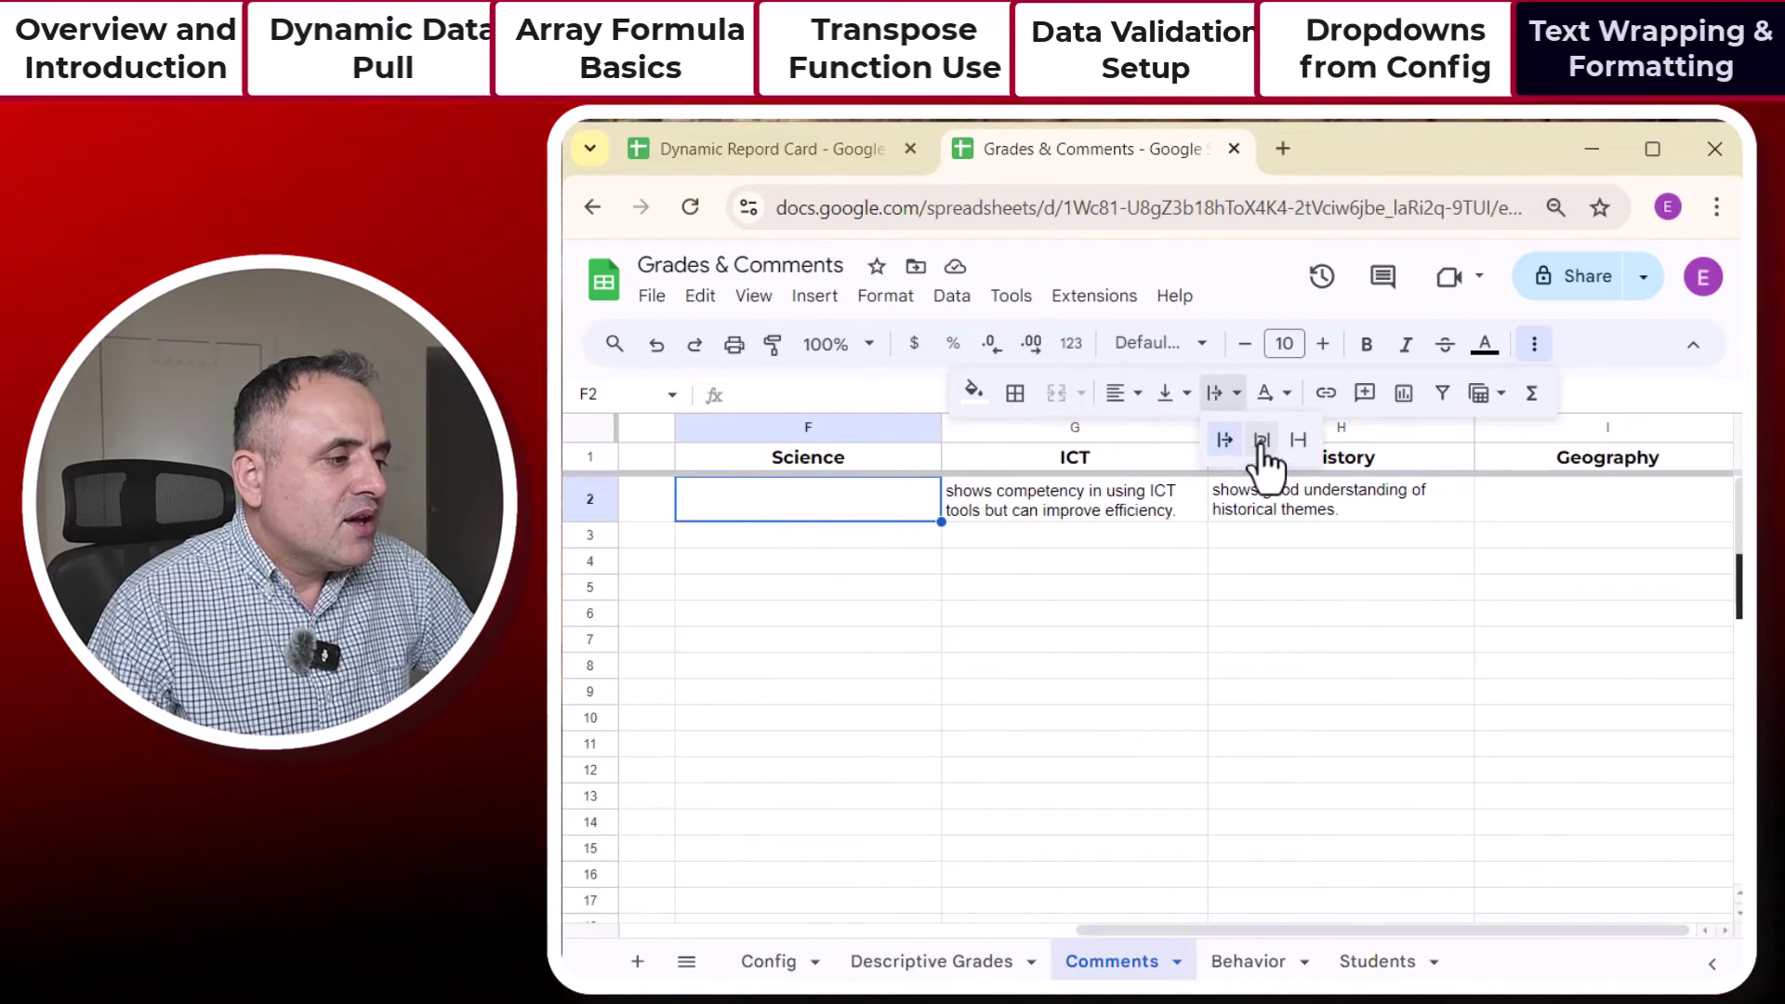
click(1261, 441)
click(1172, 393)
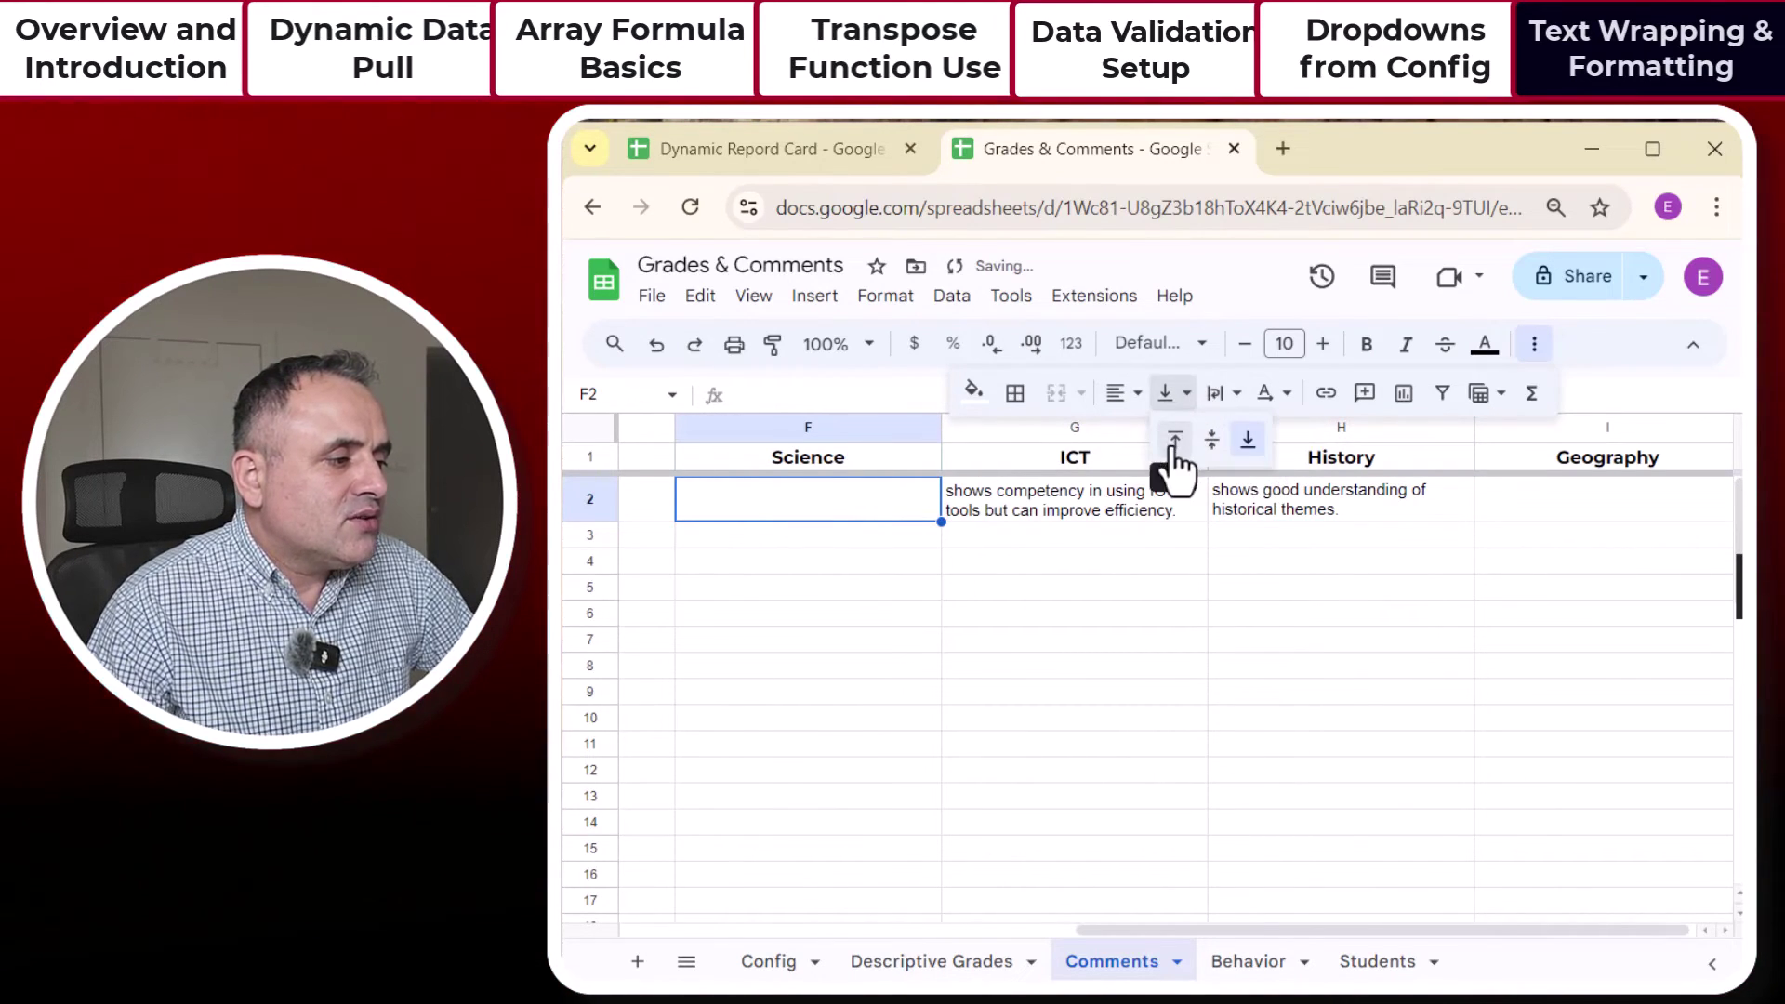
click(1174, 442)
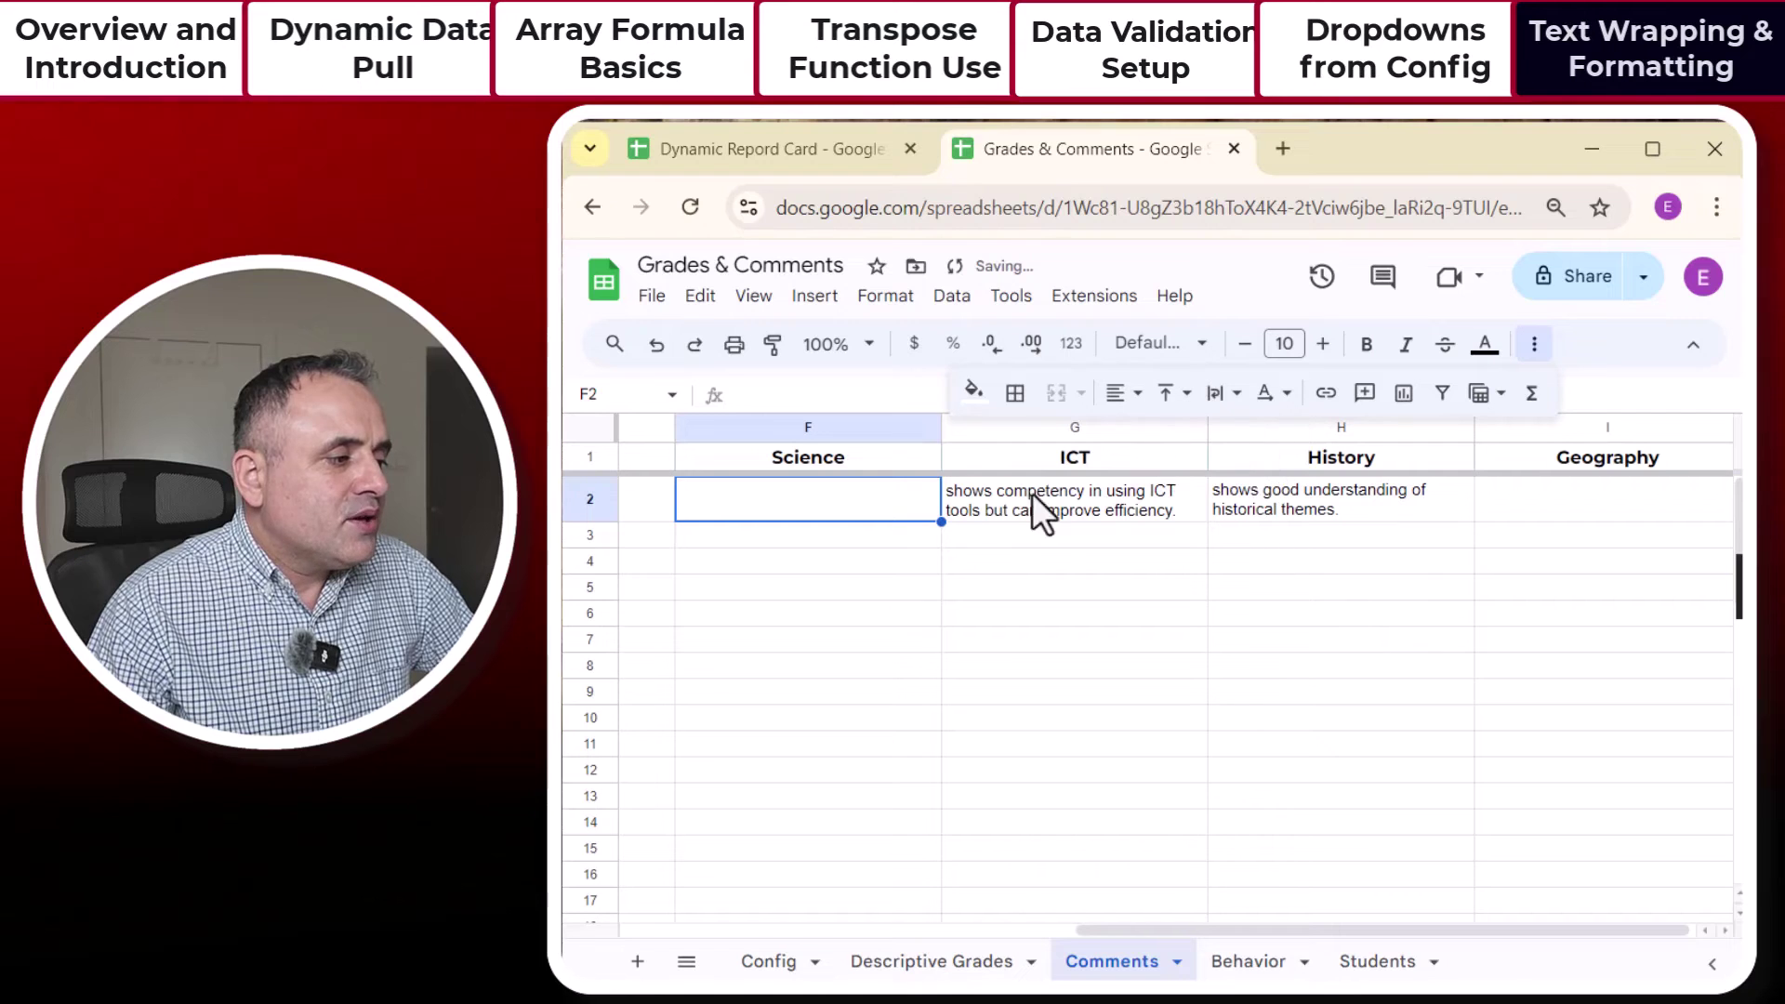
Step: Paint H2's formatting across the comment range D2:I51
click(1253, 493)
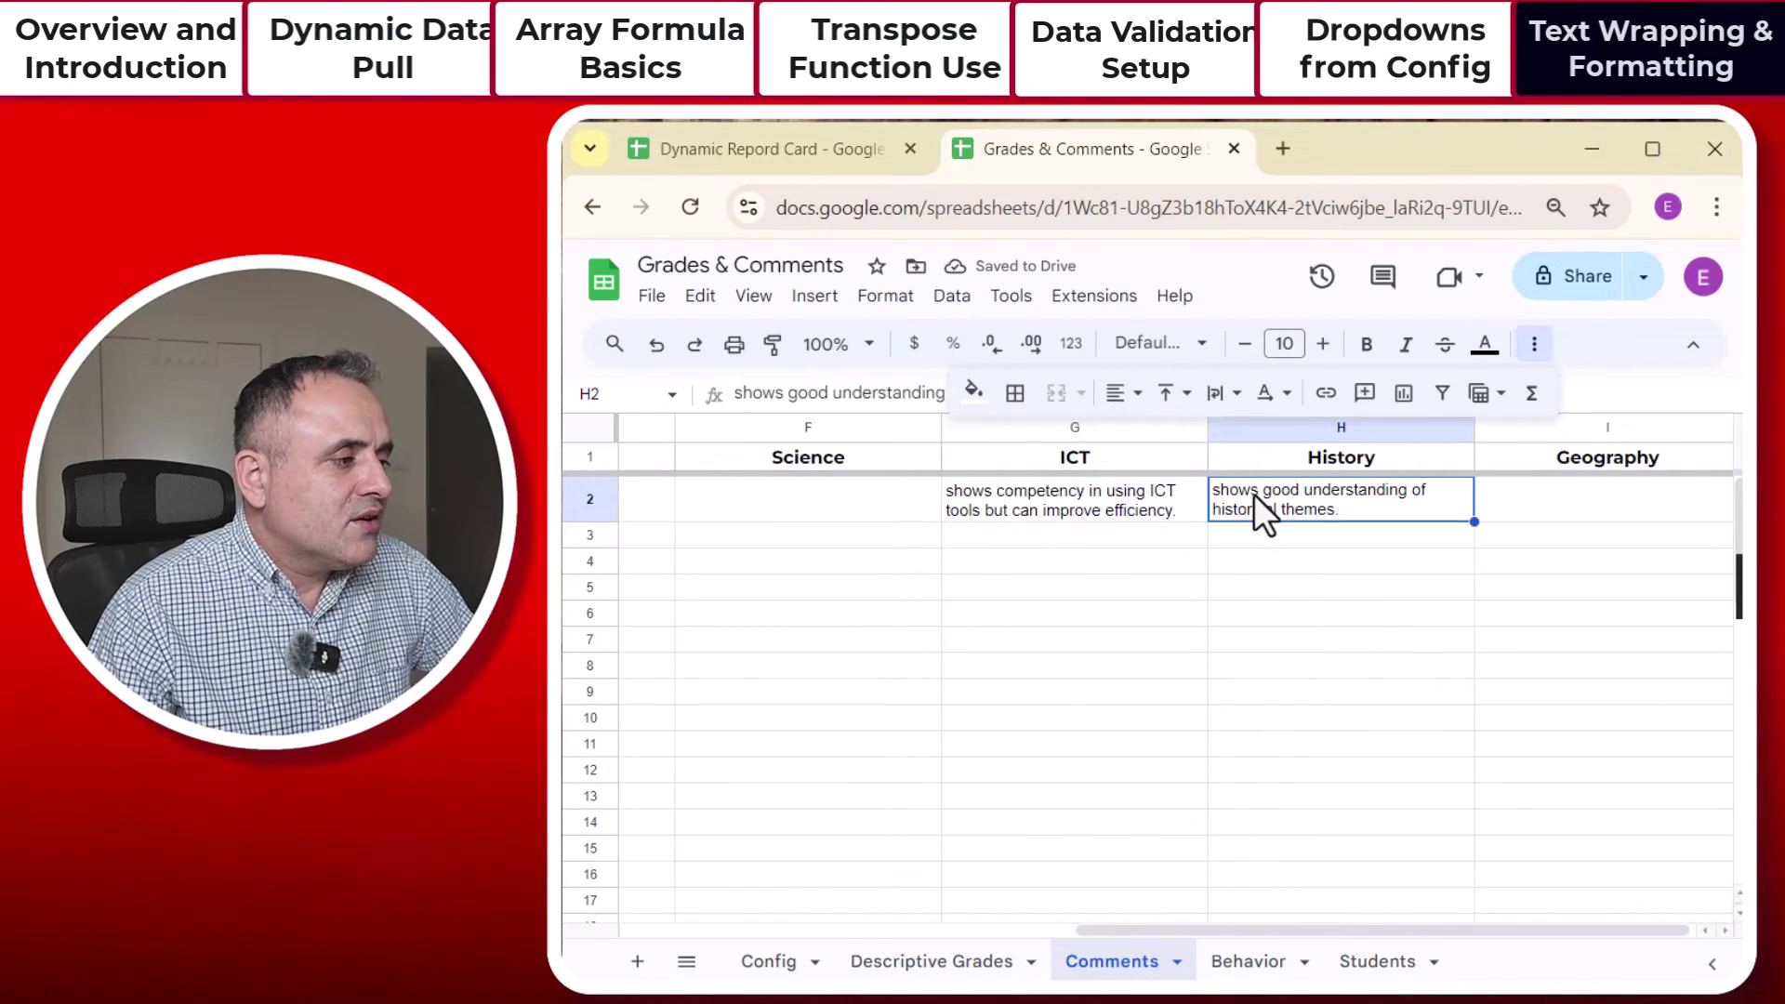
click(772, 346)
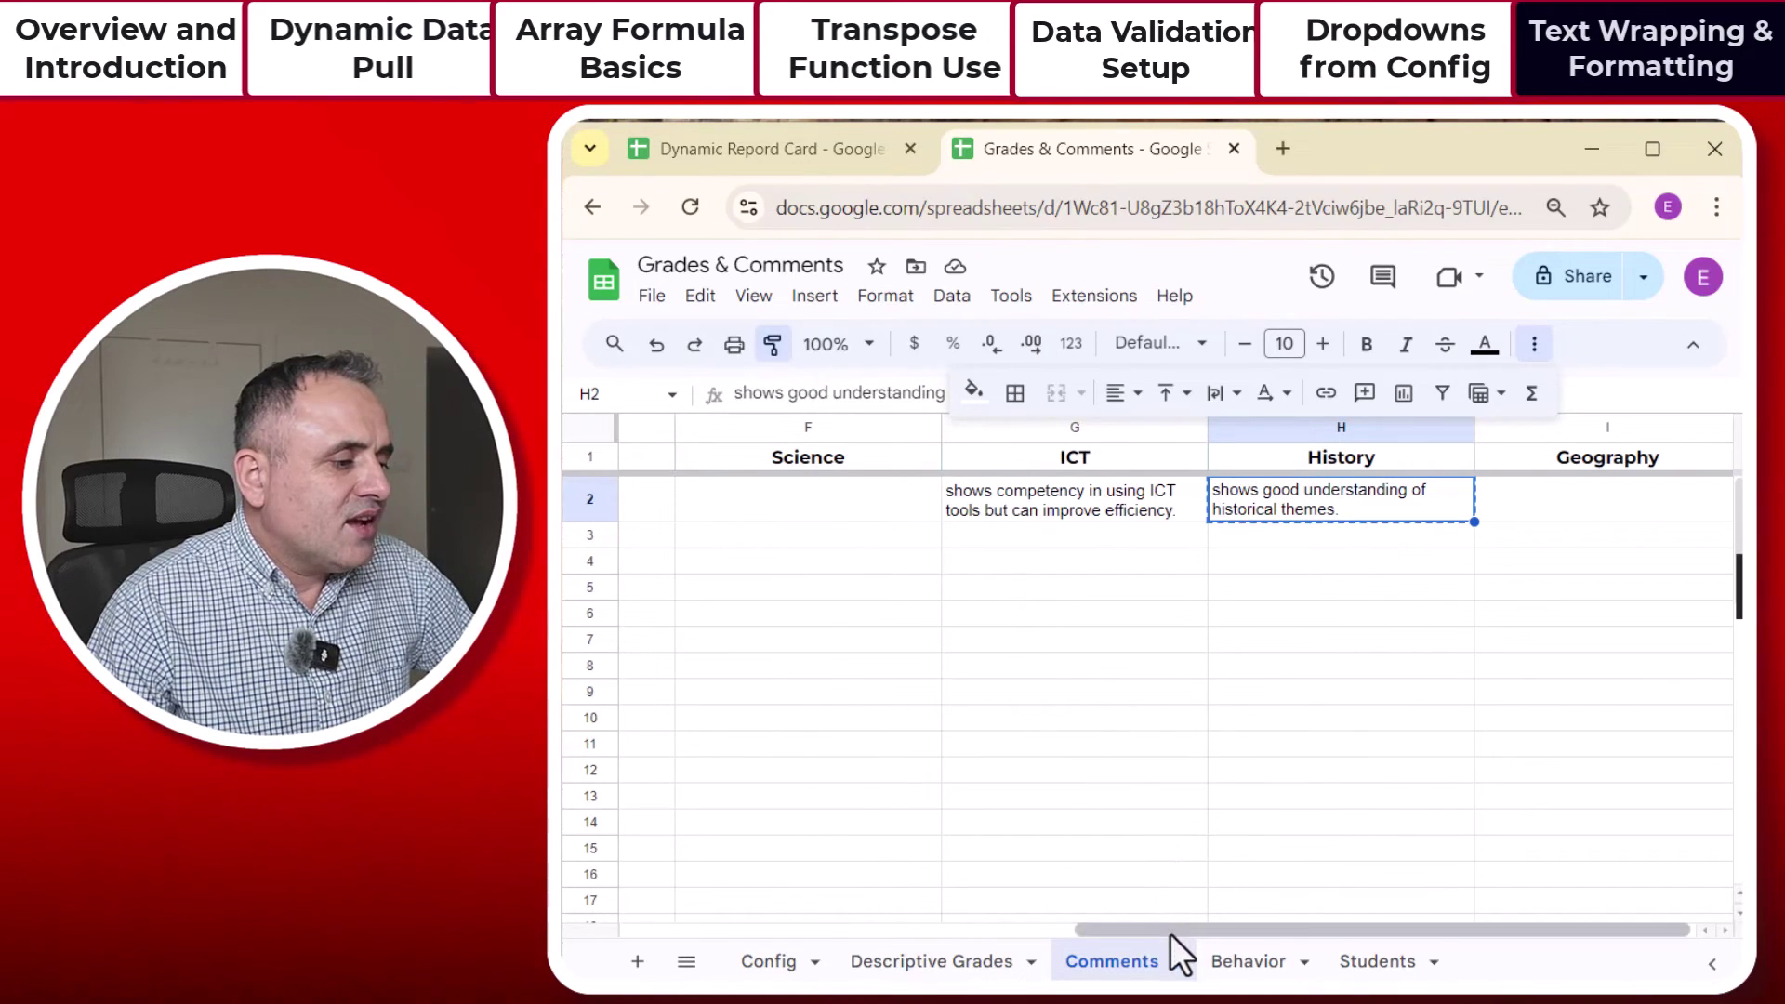
drag(1170, 932, 823, 918)
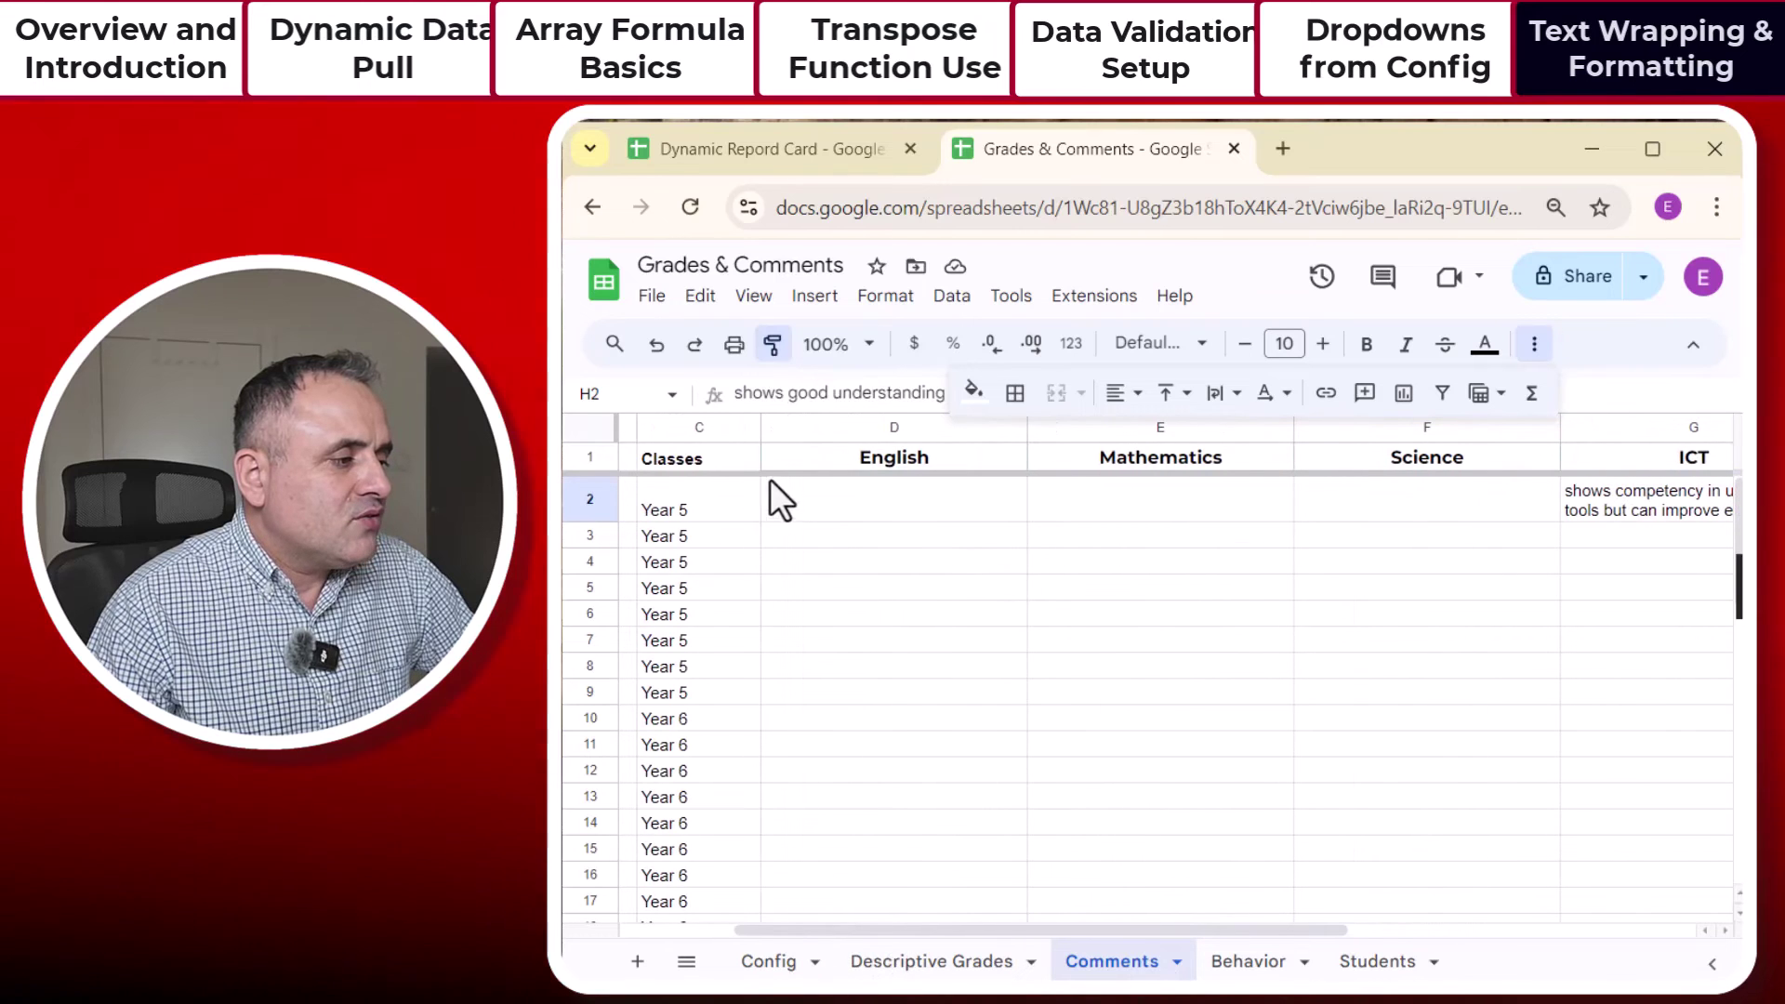
mouse_move(824, 492)
mouse_down()
mouse_move(1593, 892)
mouse_move(1461, 545)
mouse_move(1605, 881)
mouse_move(1727, 900)
mouse_up()
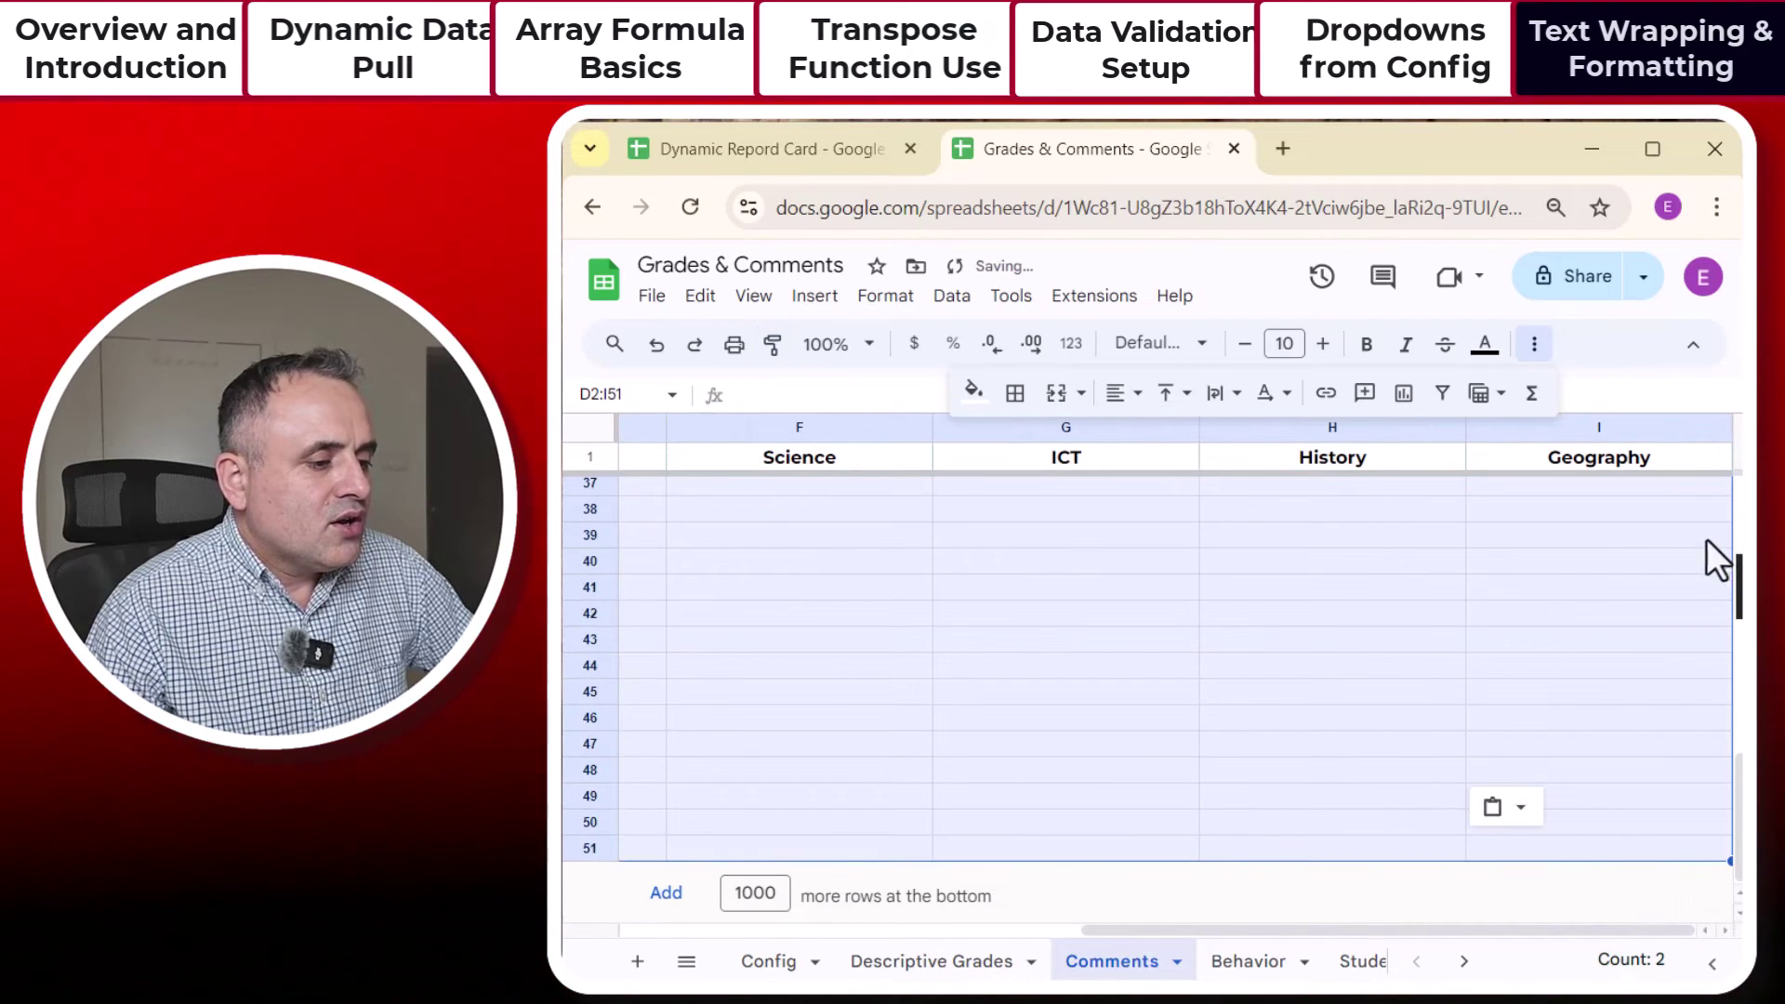
Step: Paste a long test comment into Geography cell I46
click(1571, 572)
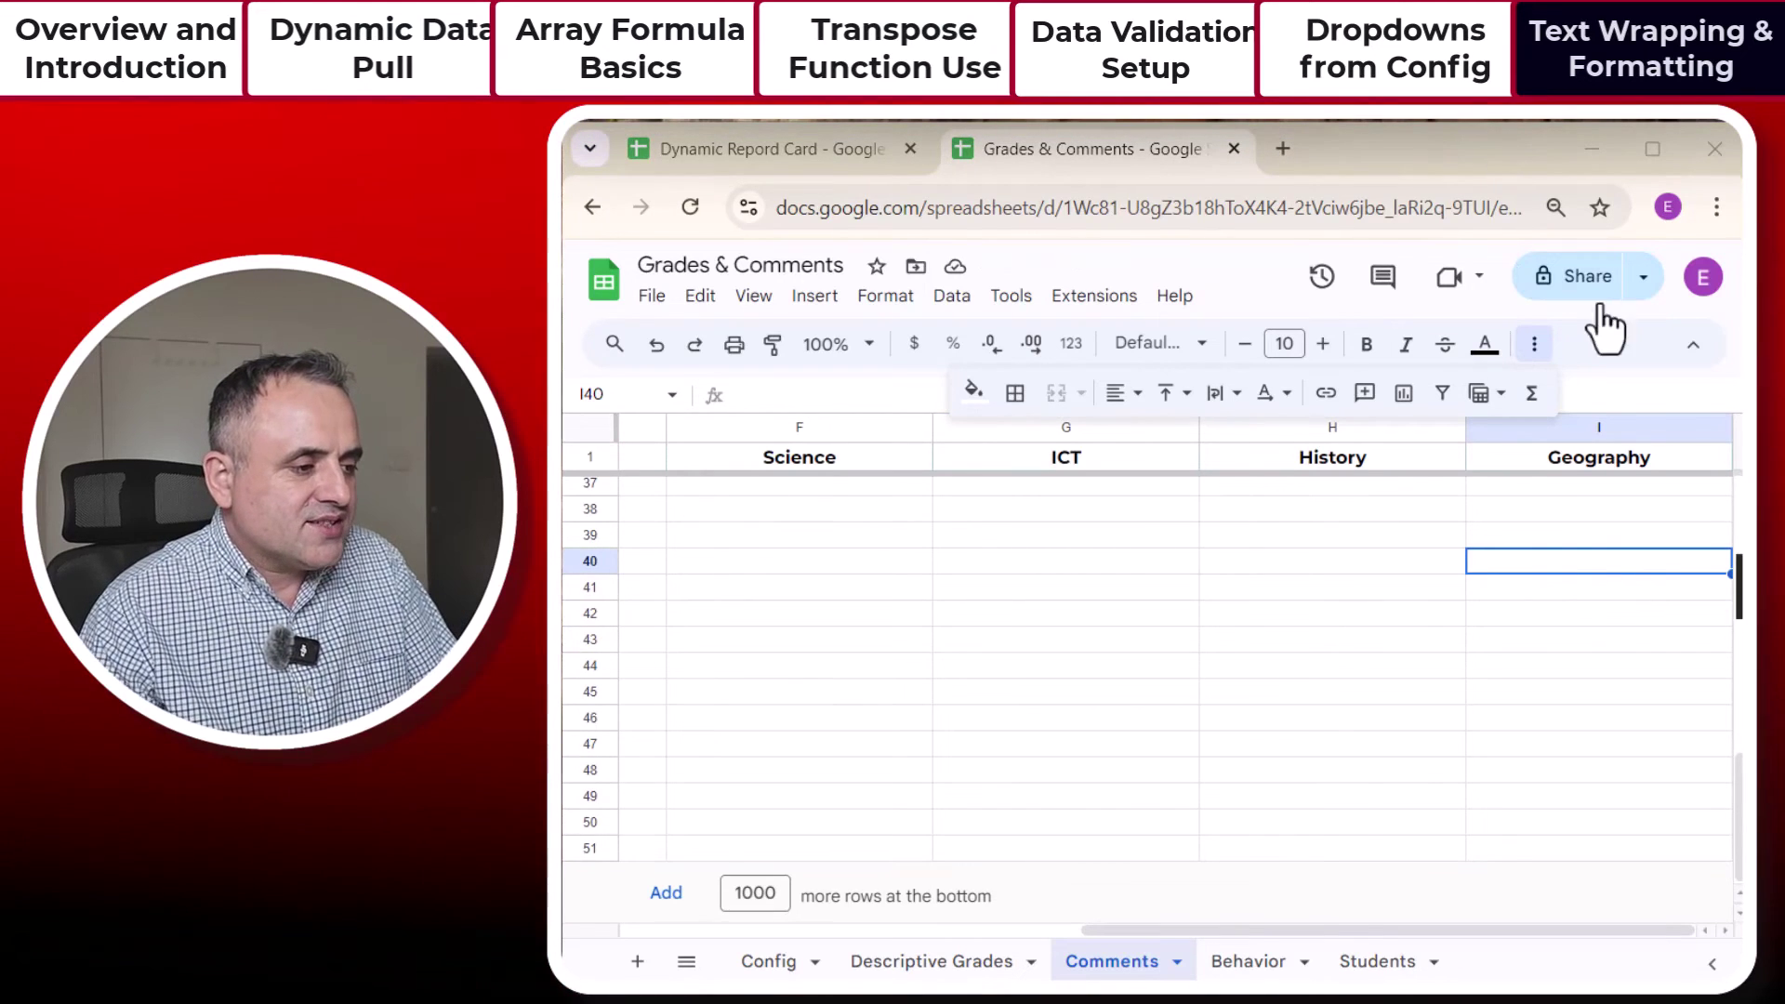
double_click(1576, 715)
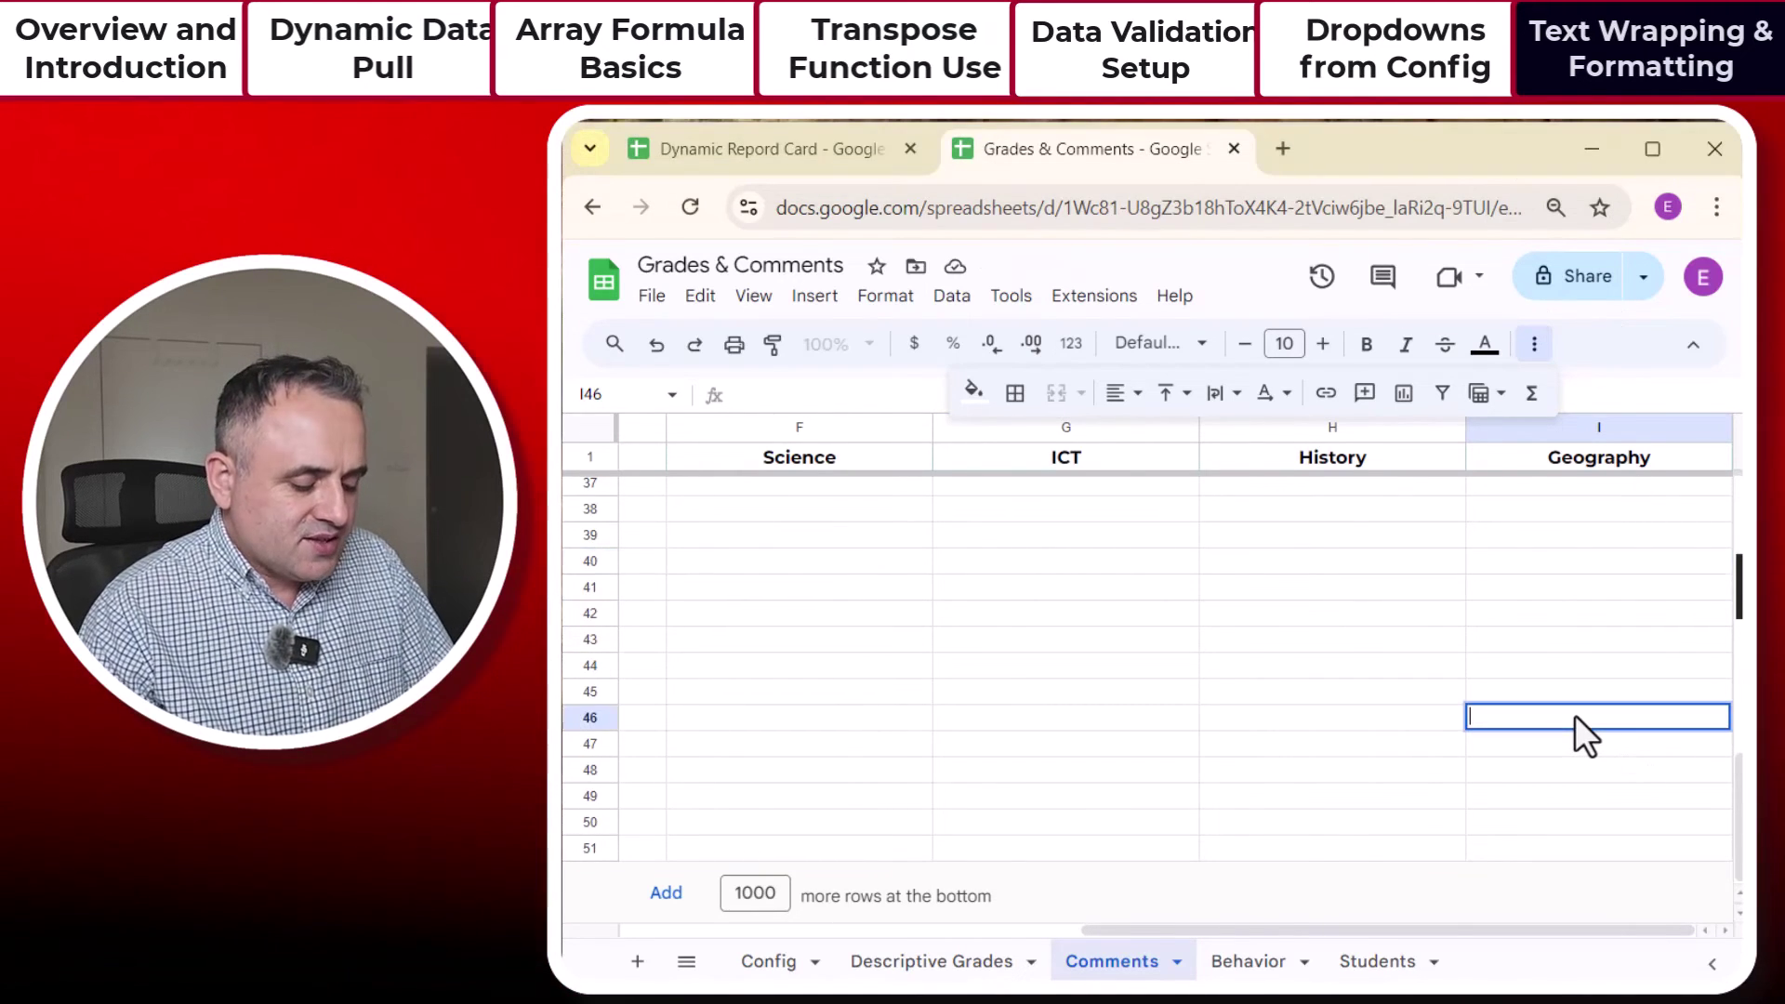
text(demonstrates displays a deep understanding of historical events and trends.)
key(Return)
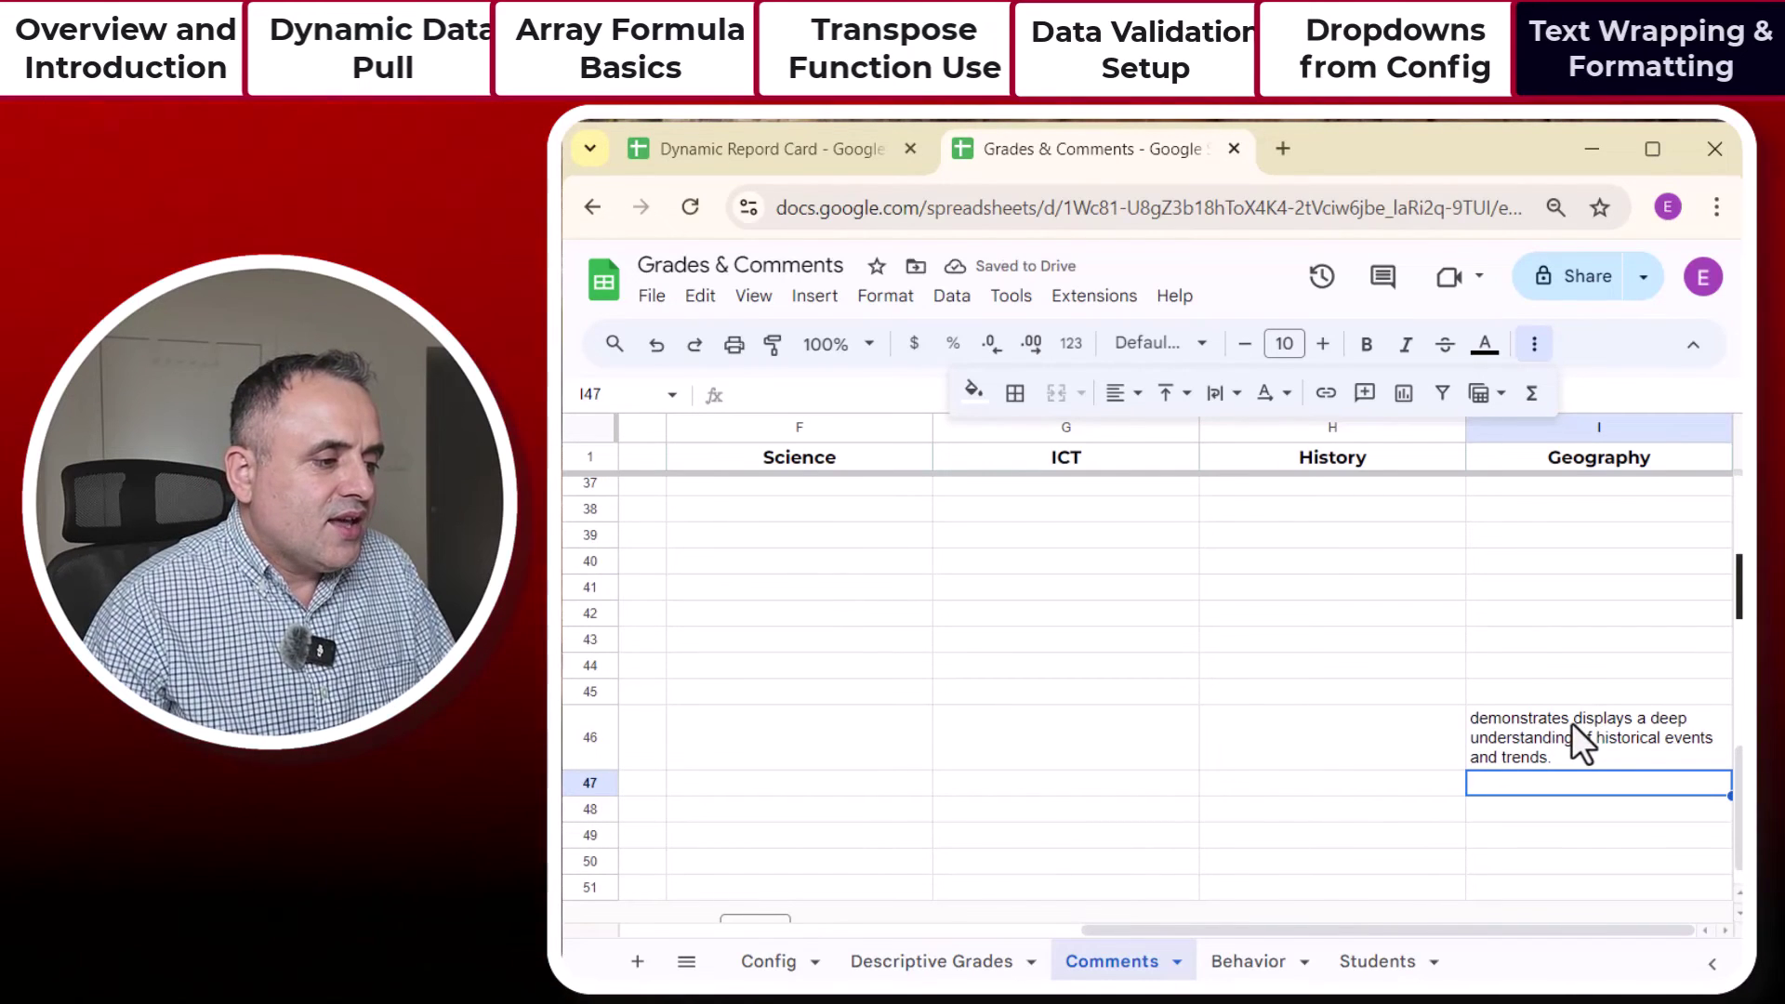
Step: Enter the test text 'efefadsas' in History cell H46
double_click(1380, 750)
text(efefadsas)
key(Return)
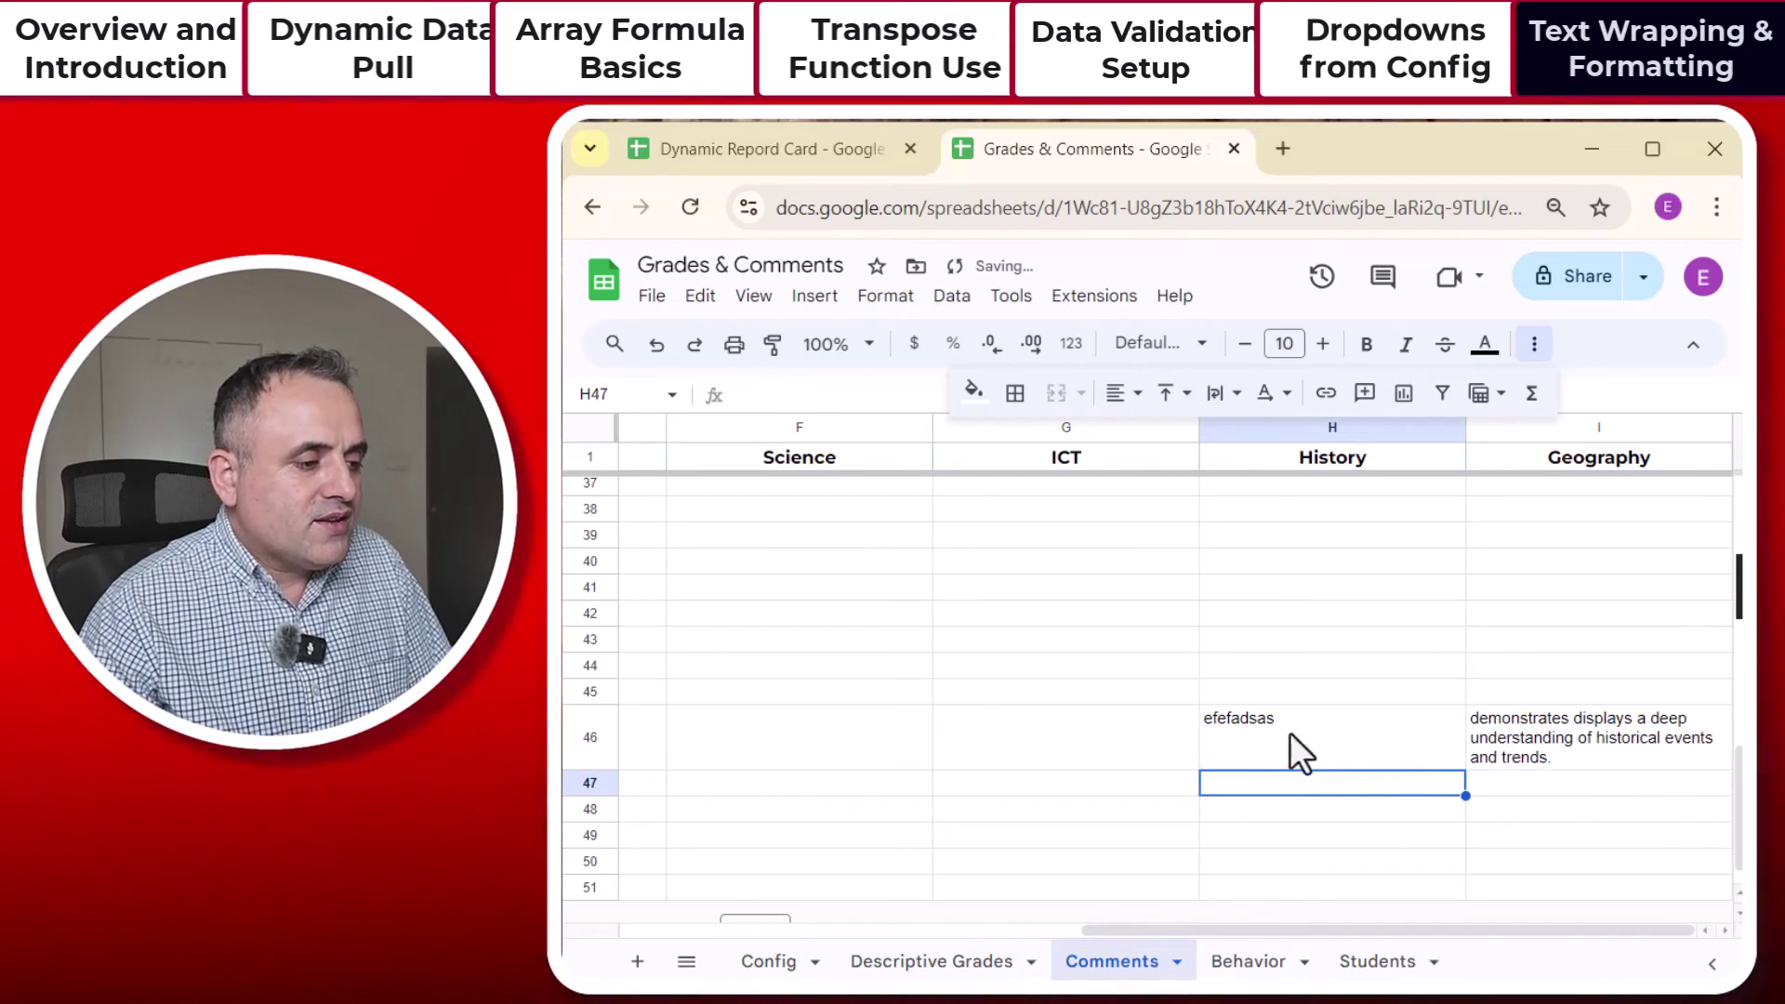
click(1249, 736)
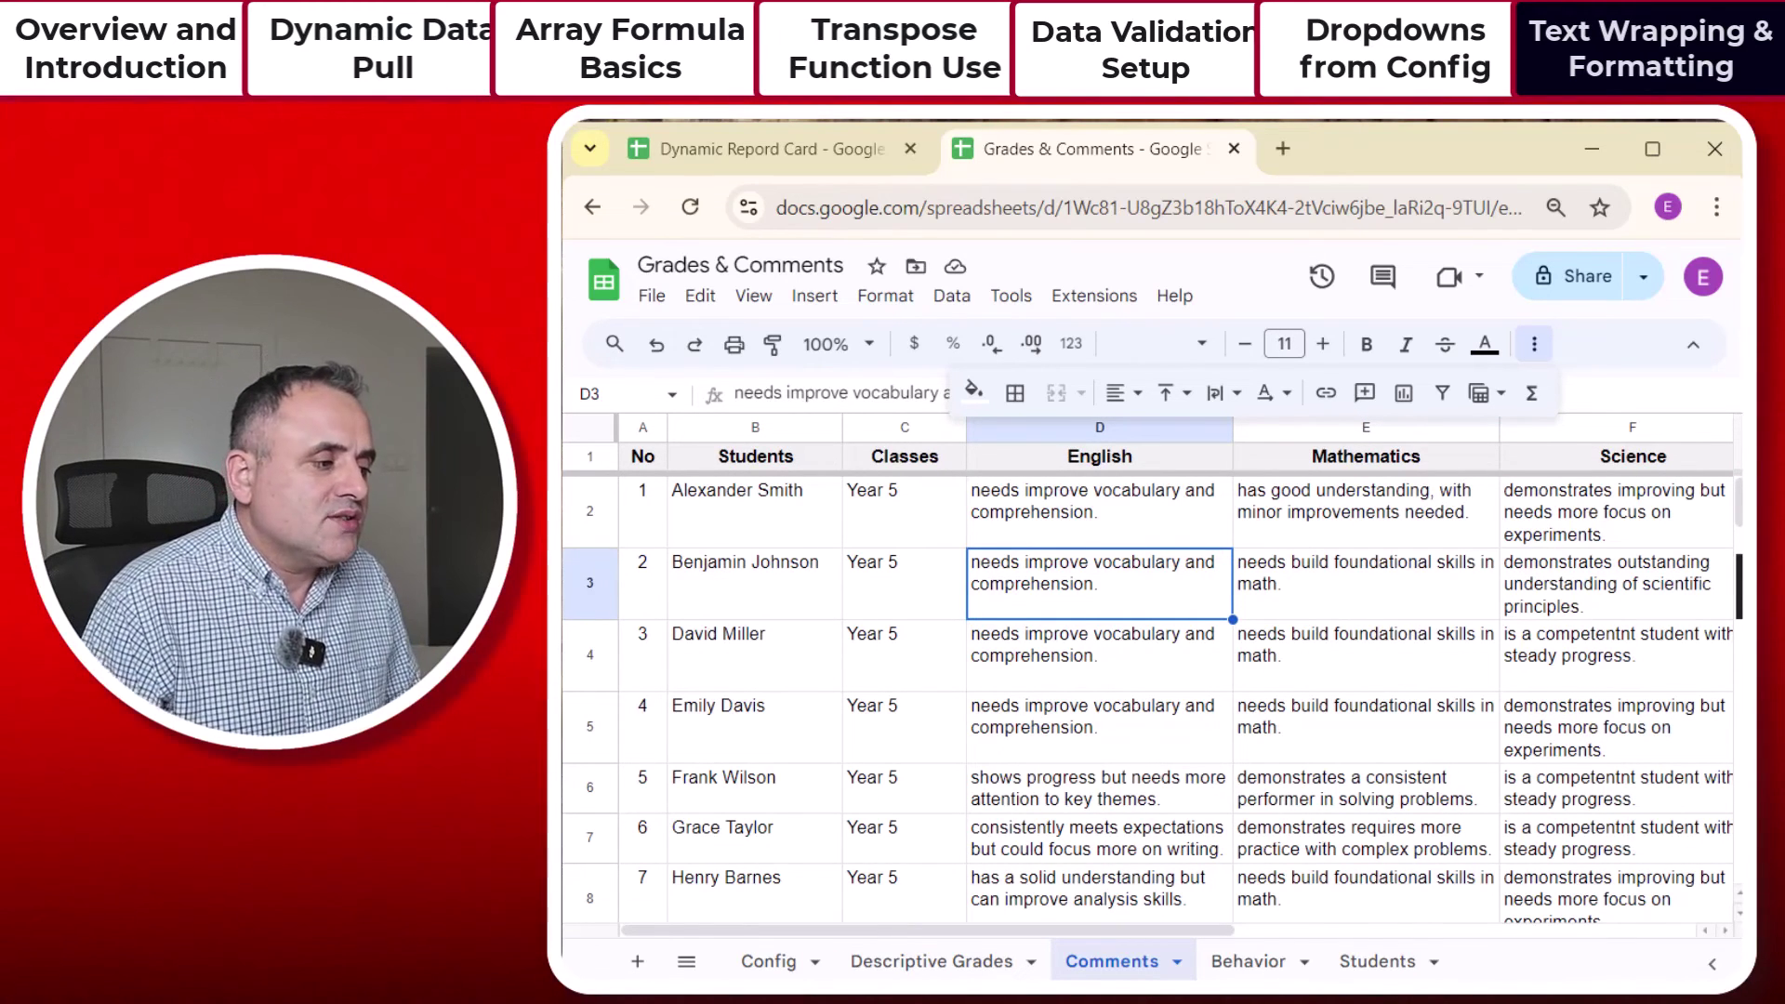
scroll(1262, 567, down, 3)
scroll(1262, 549, up, 3)
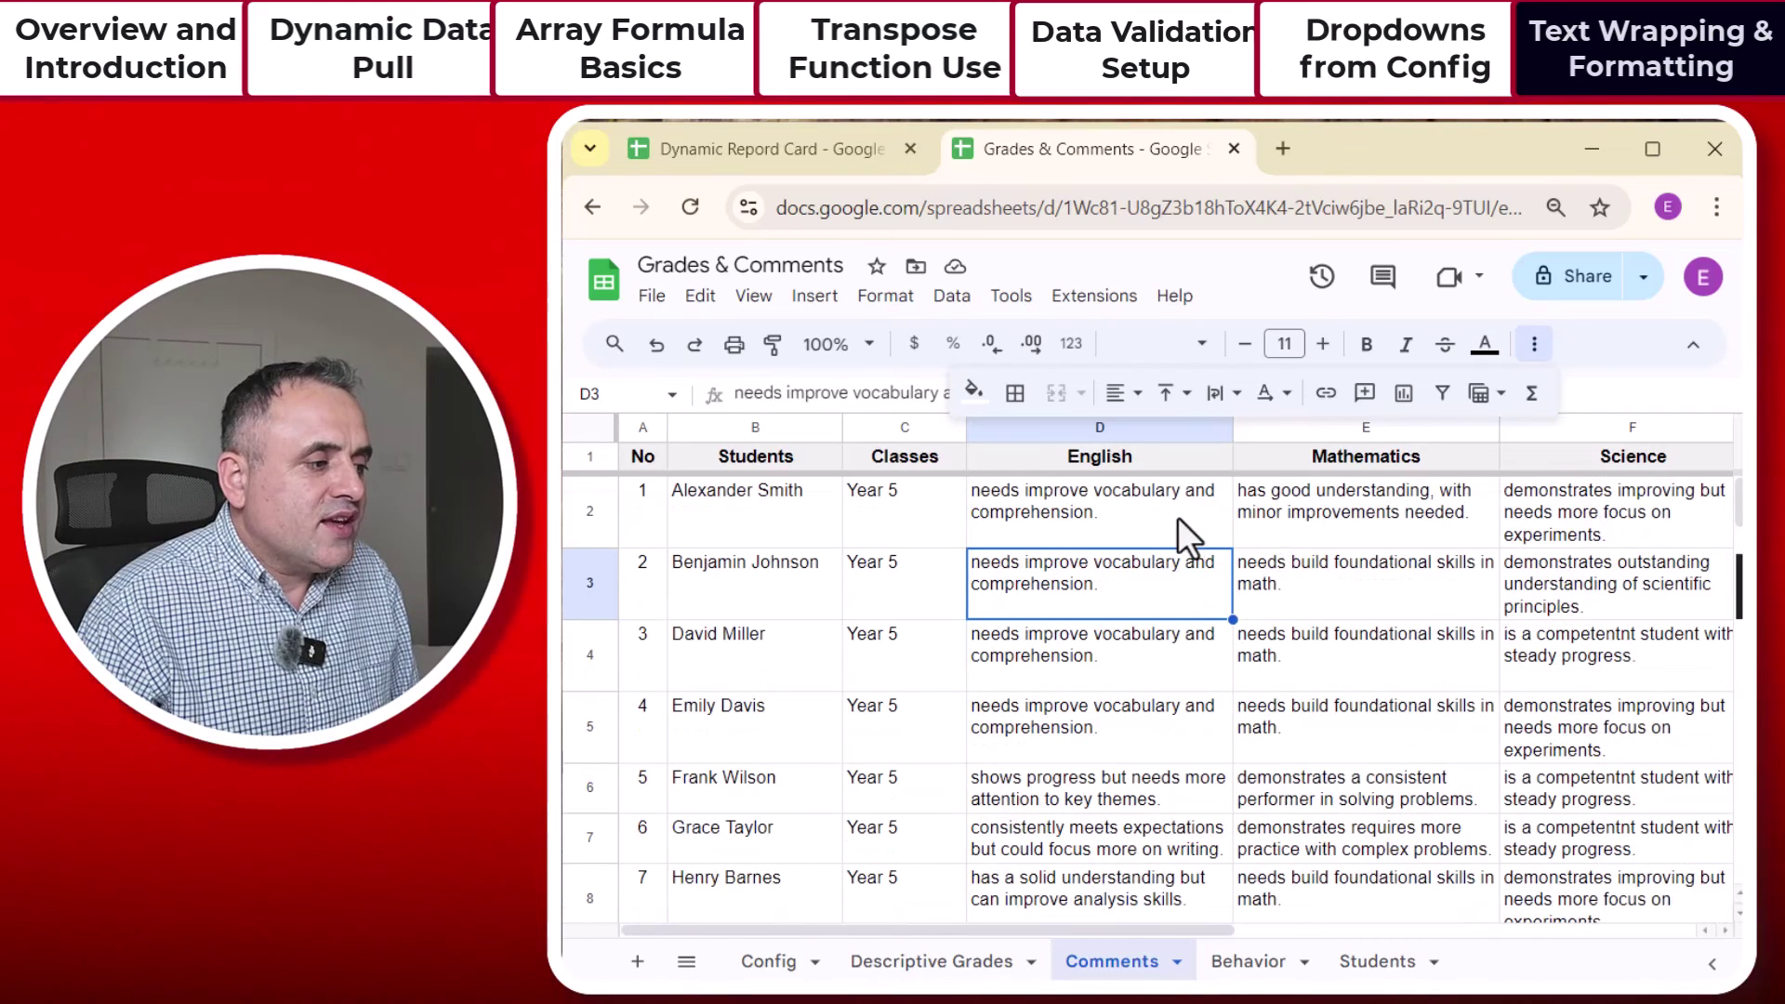